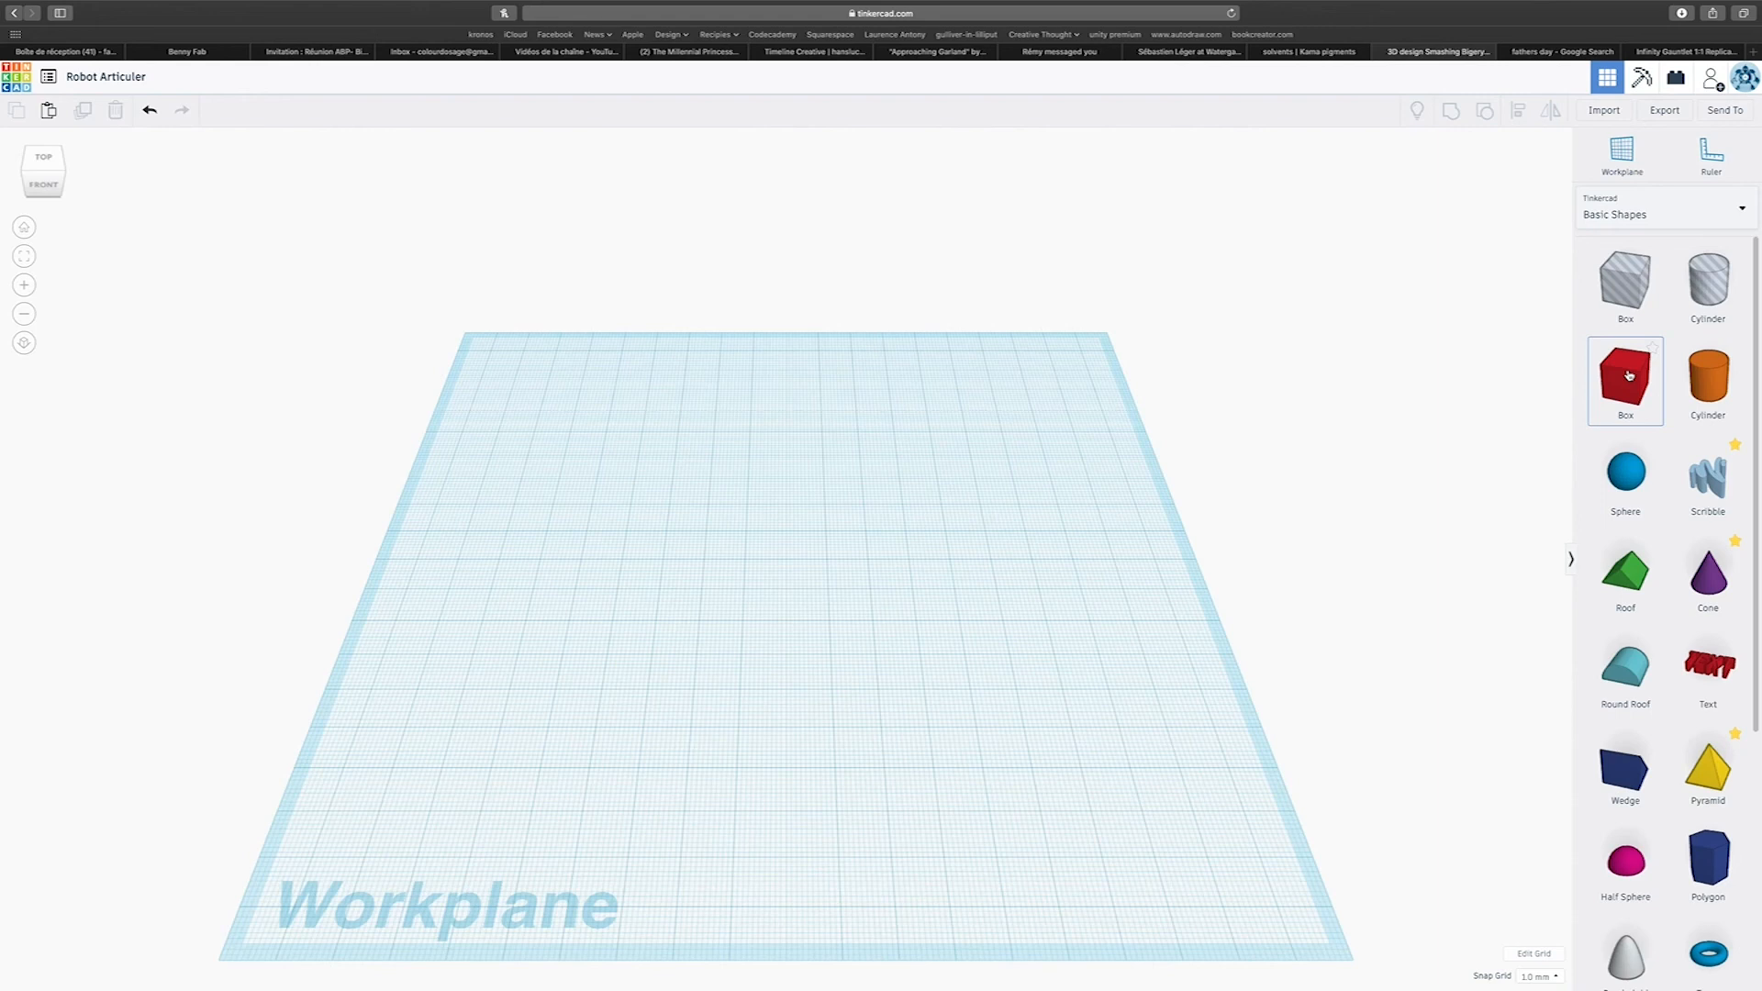
# Place a solid cylinder from the basic shapes near the middle of the workplane.
pyautogui.moveTo(1711, 379); pyautogui.dragTo(750, 560)
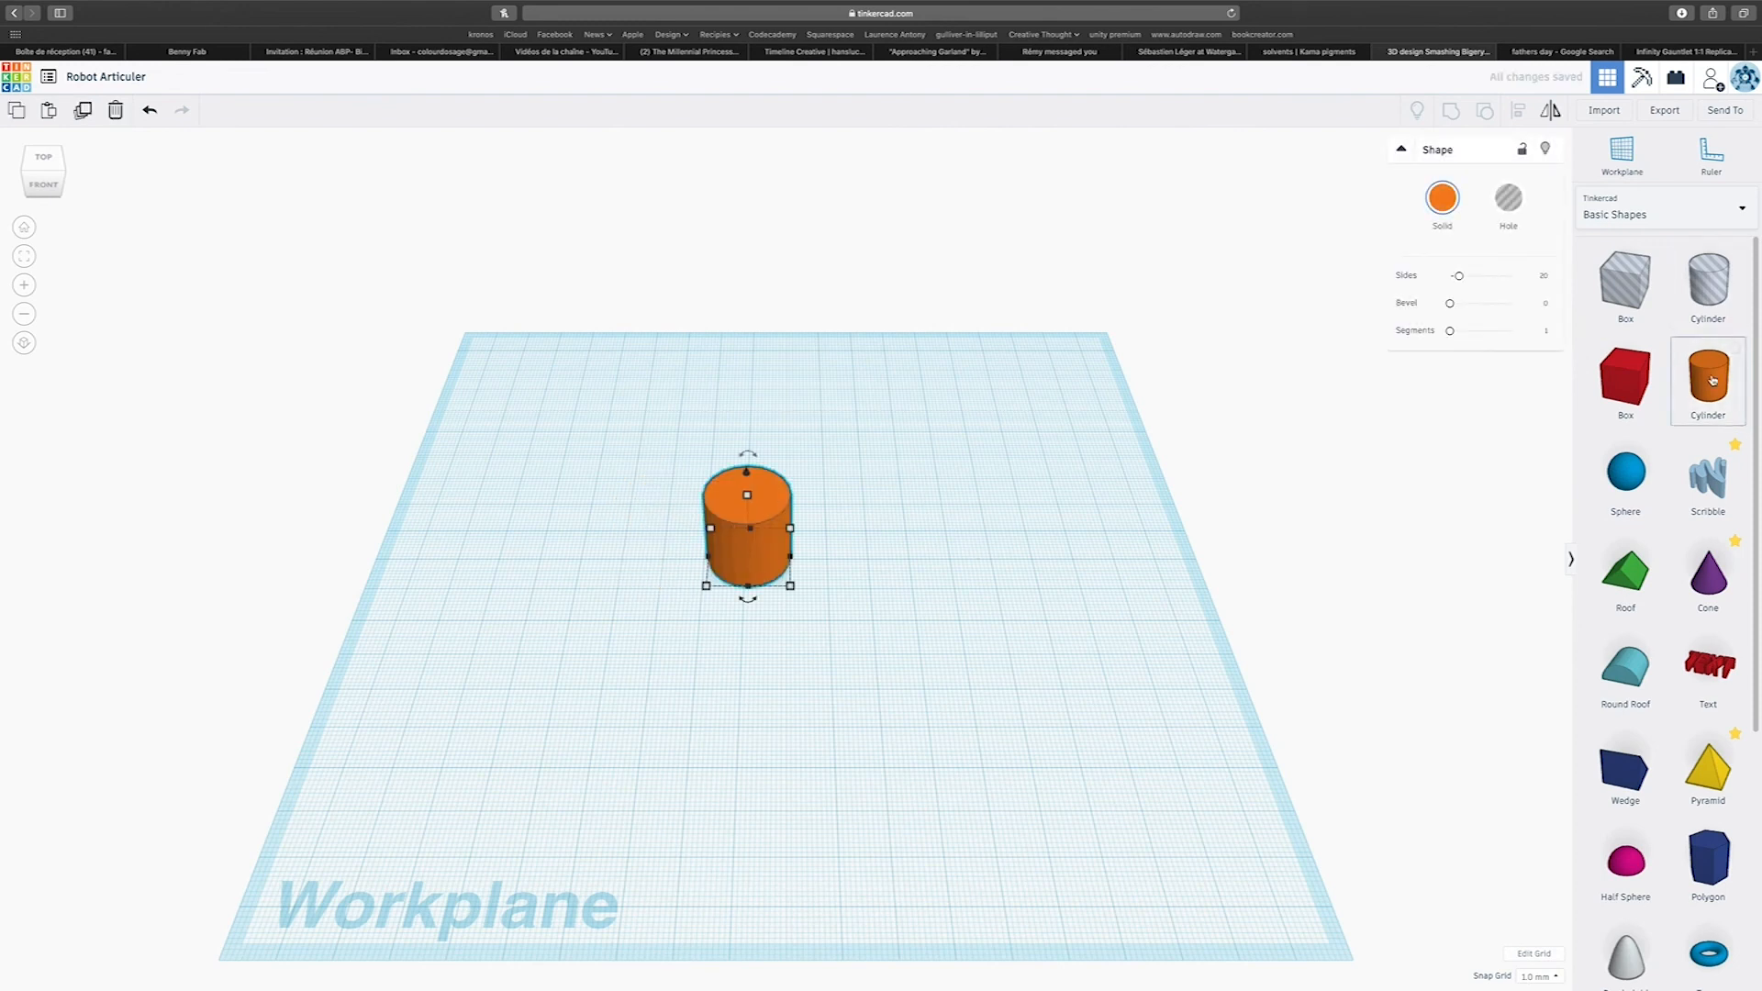
pyautogui.scroll(4, 728, 547)
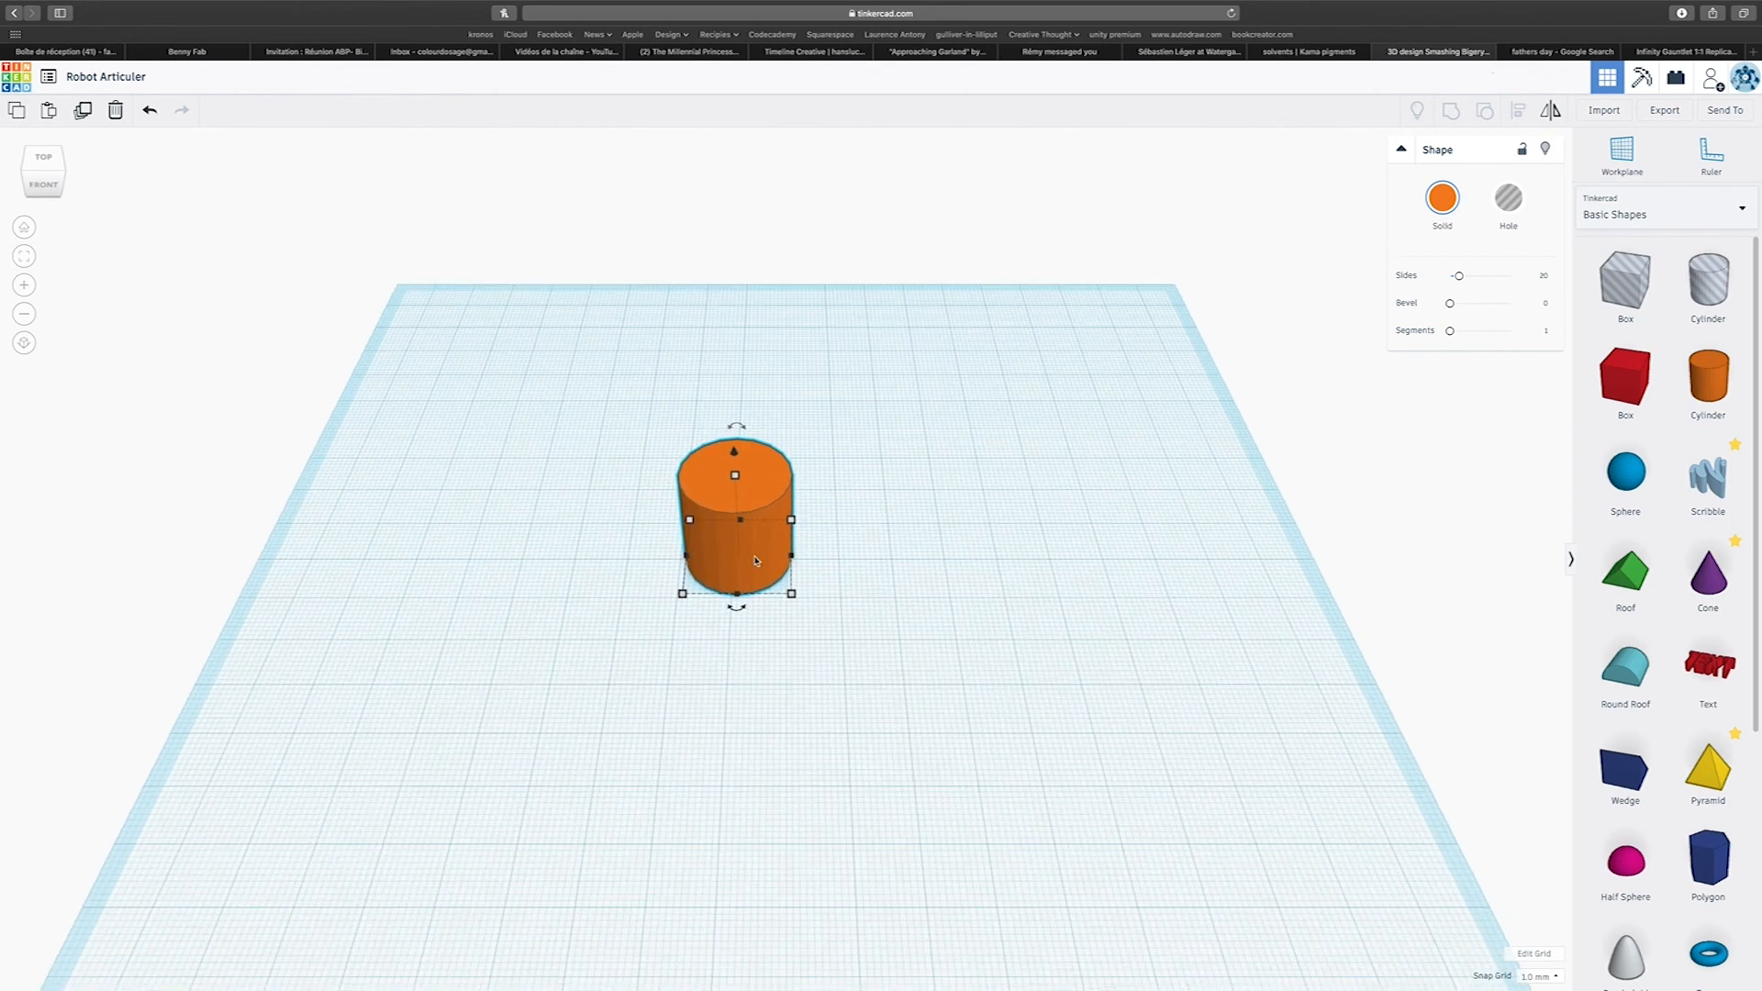
pyautogui.scroll(-4, 743, 618)
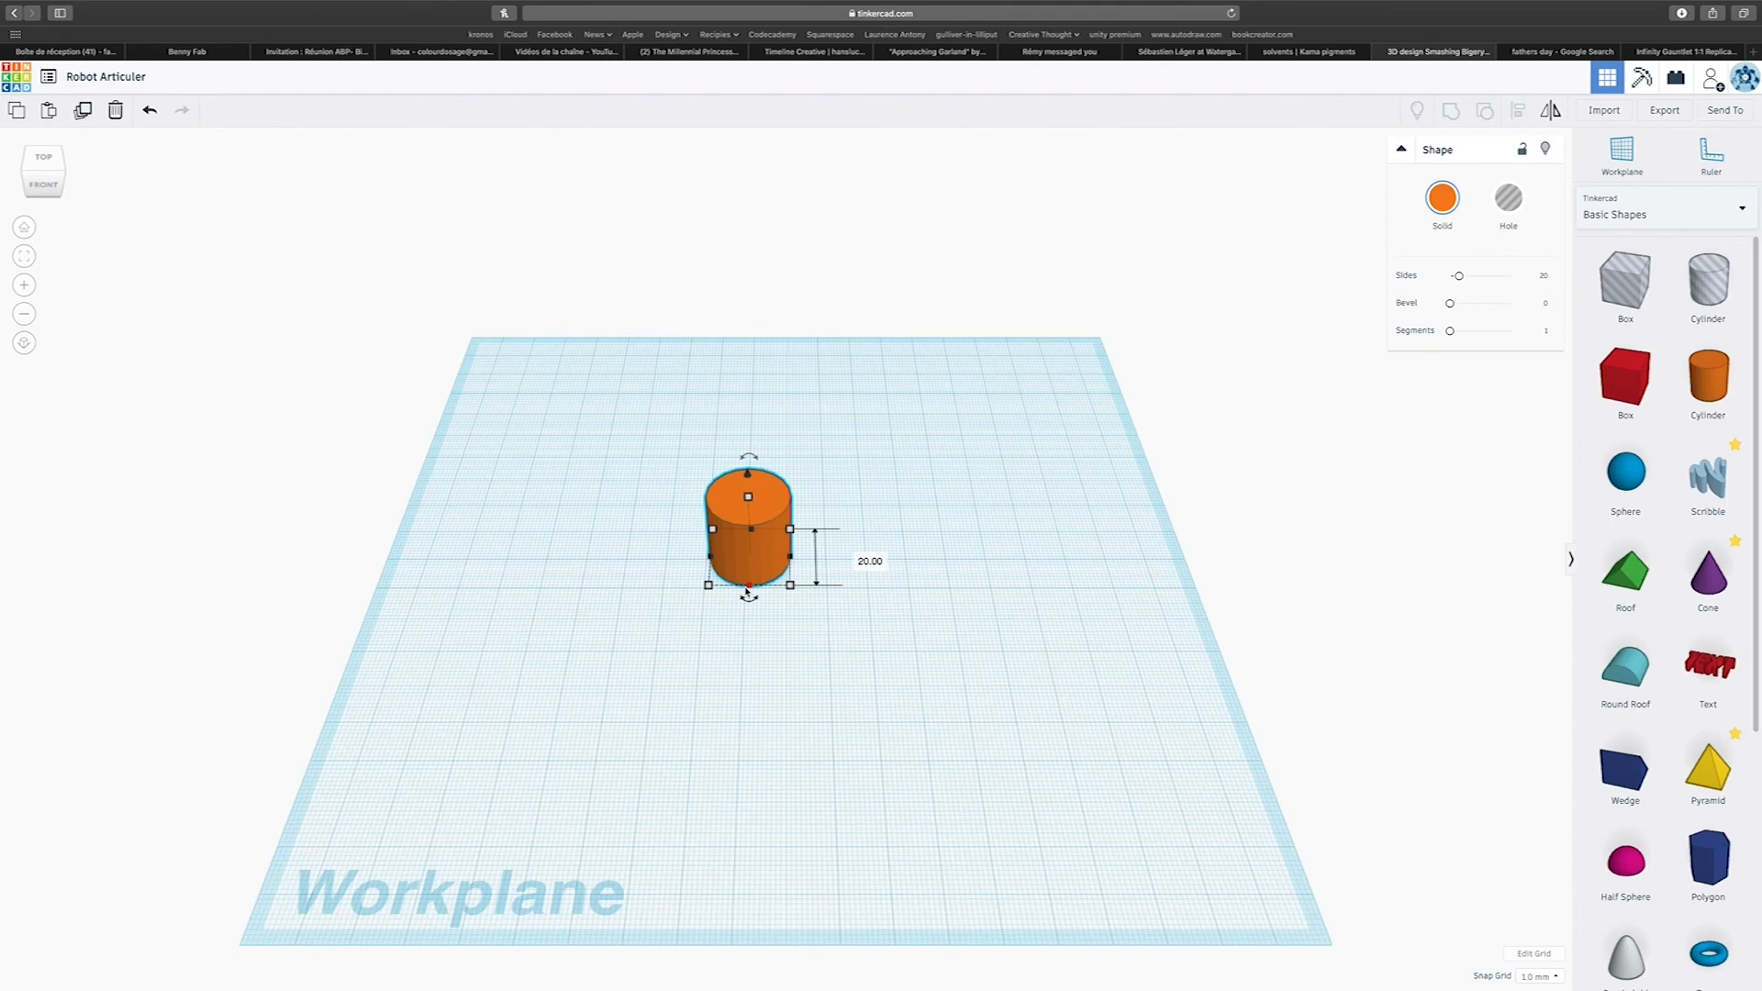
pyautogui.scroll(3, 748, 592)
pyautogui.scroll(-5, 748, 592)
pyautogui.scroll(4, 746, 591)
pyautogui.scroll(-3, 745, 590)
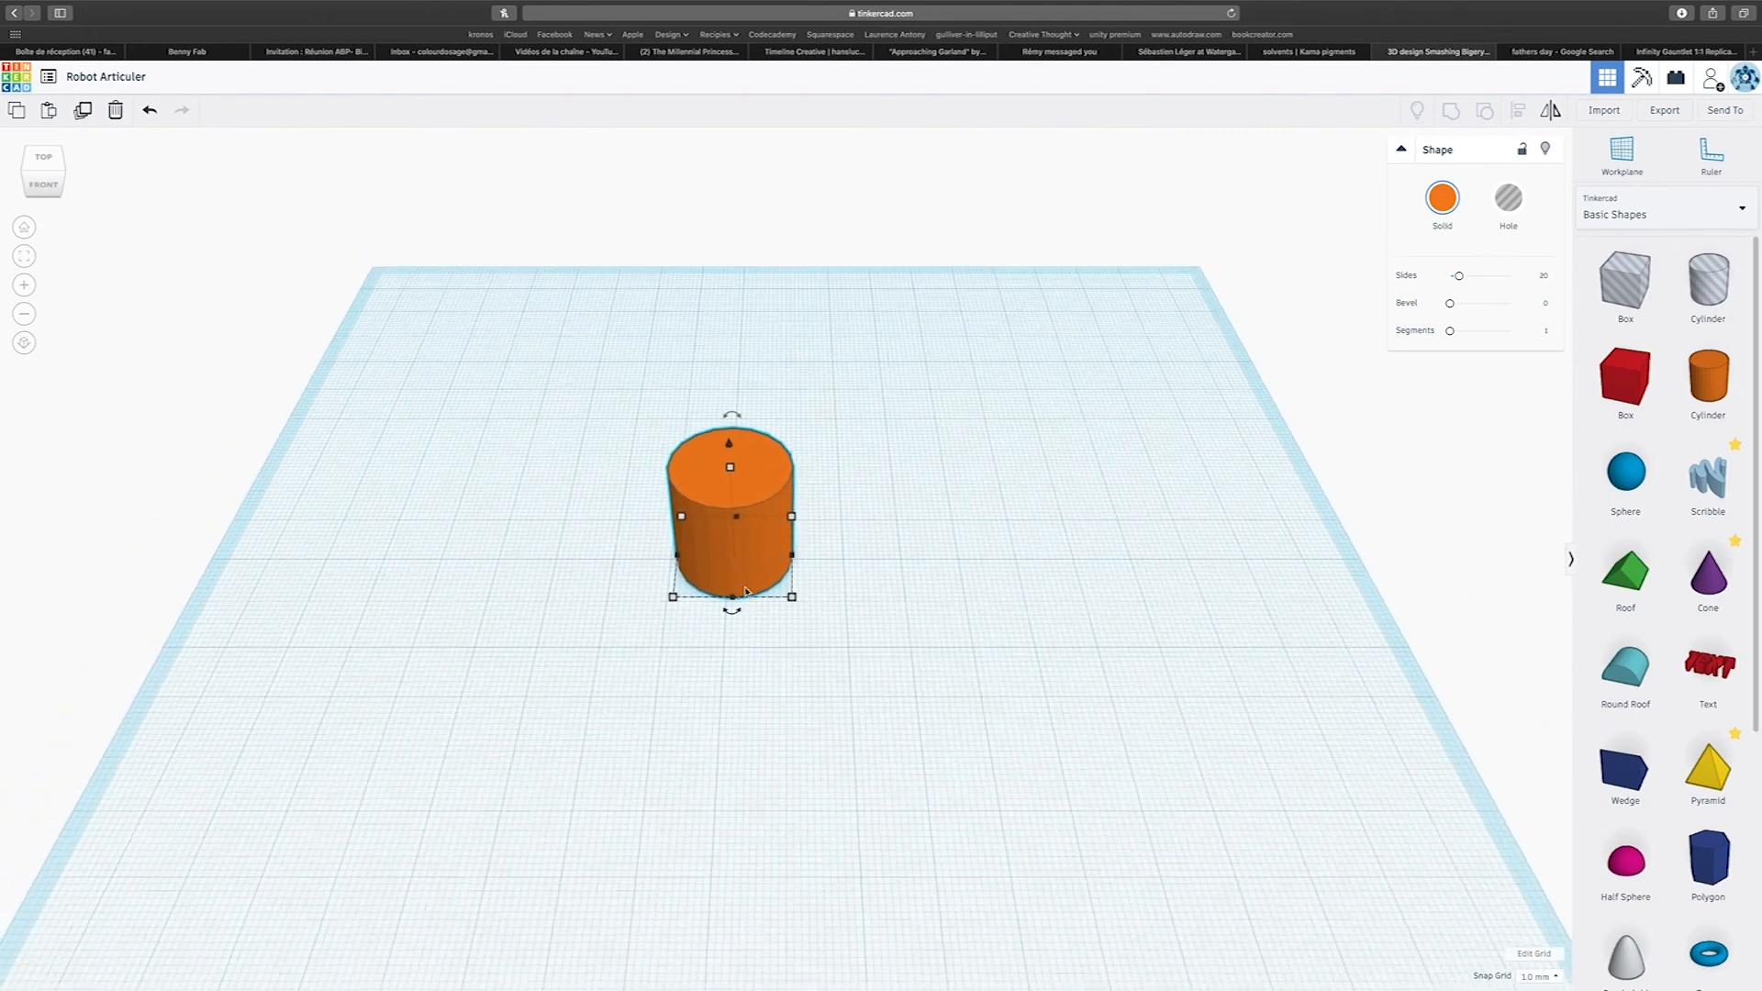
pyautogui.scroll(1, 748, 592)
pyautogui.moveTo(748, 592)
pyautogui.mouseDown(button='right')
pyautogui.moveTo(468, 582)
pyautogui.moveTo(956, 592)
pyautogui.moveTo(676, 590)
pyautogui.moveTo(747, 598)
pyautogui.mouseUp(button='right')
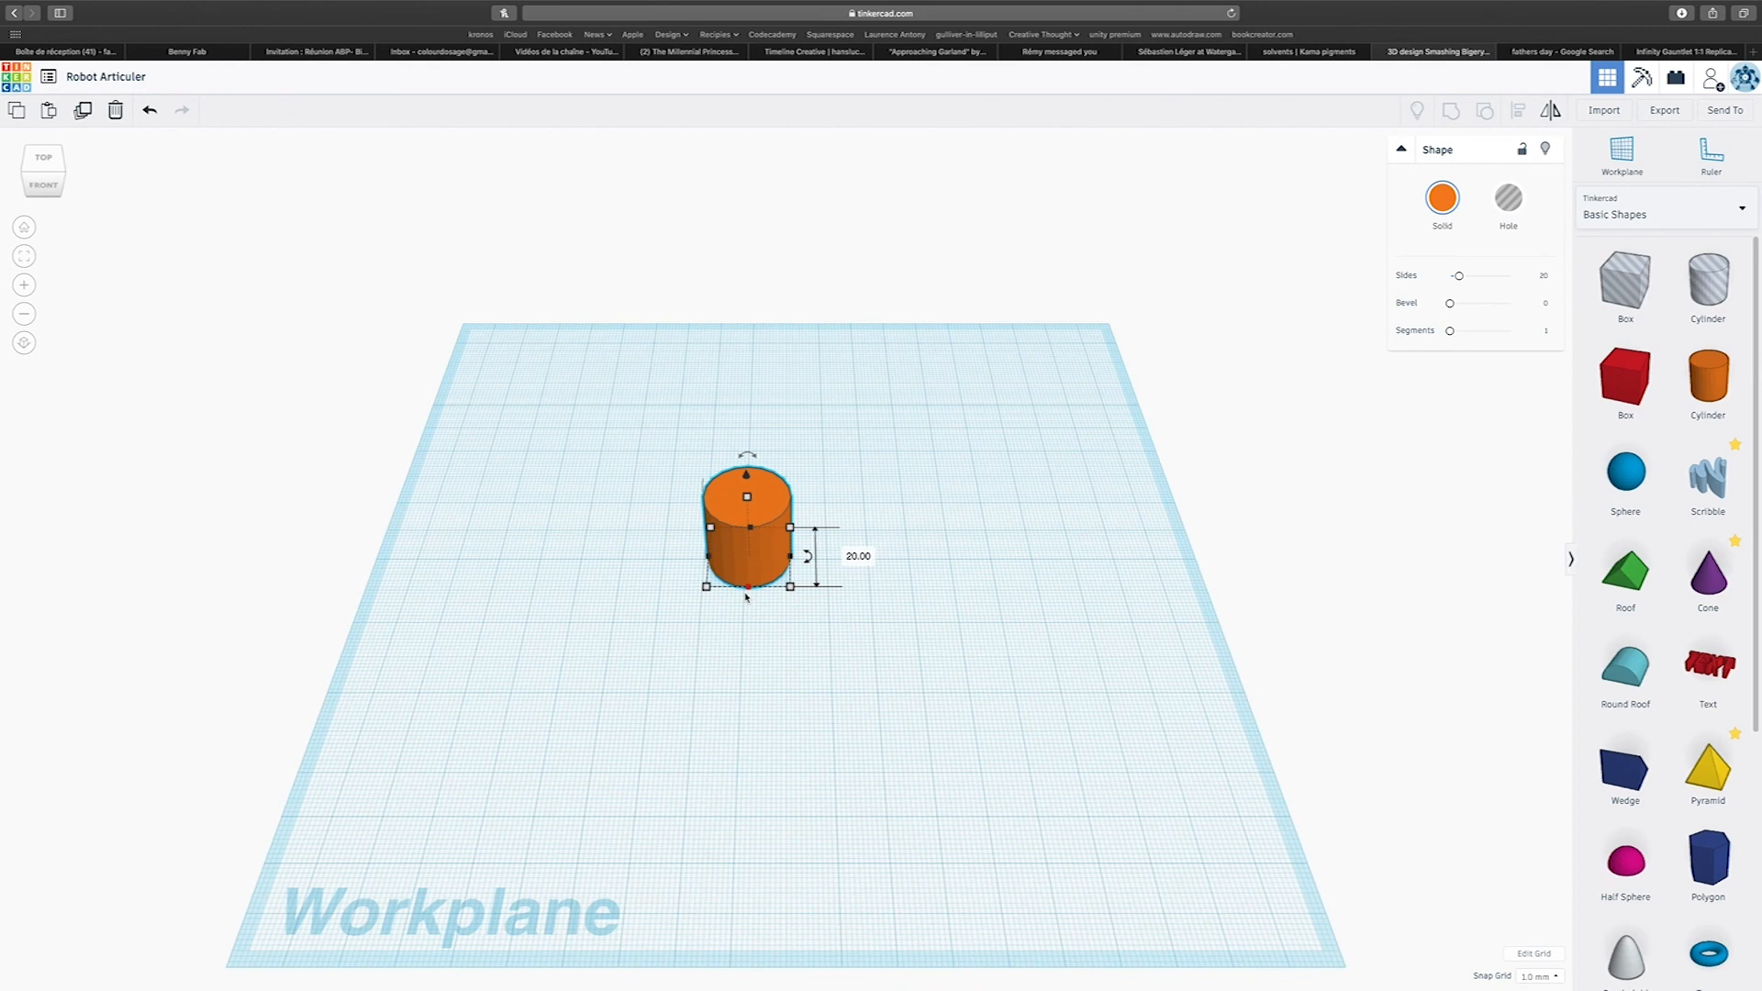
pyautogui.scroll(3, 747, 597)
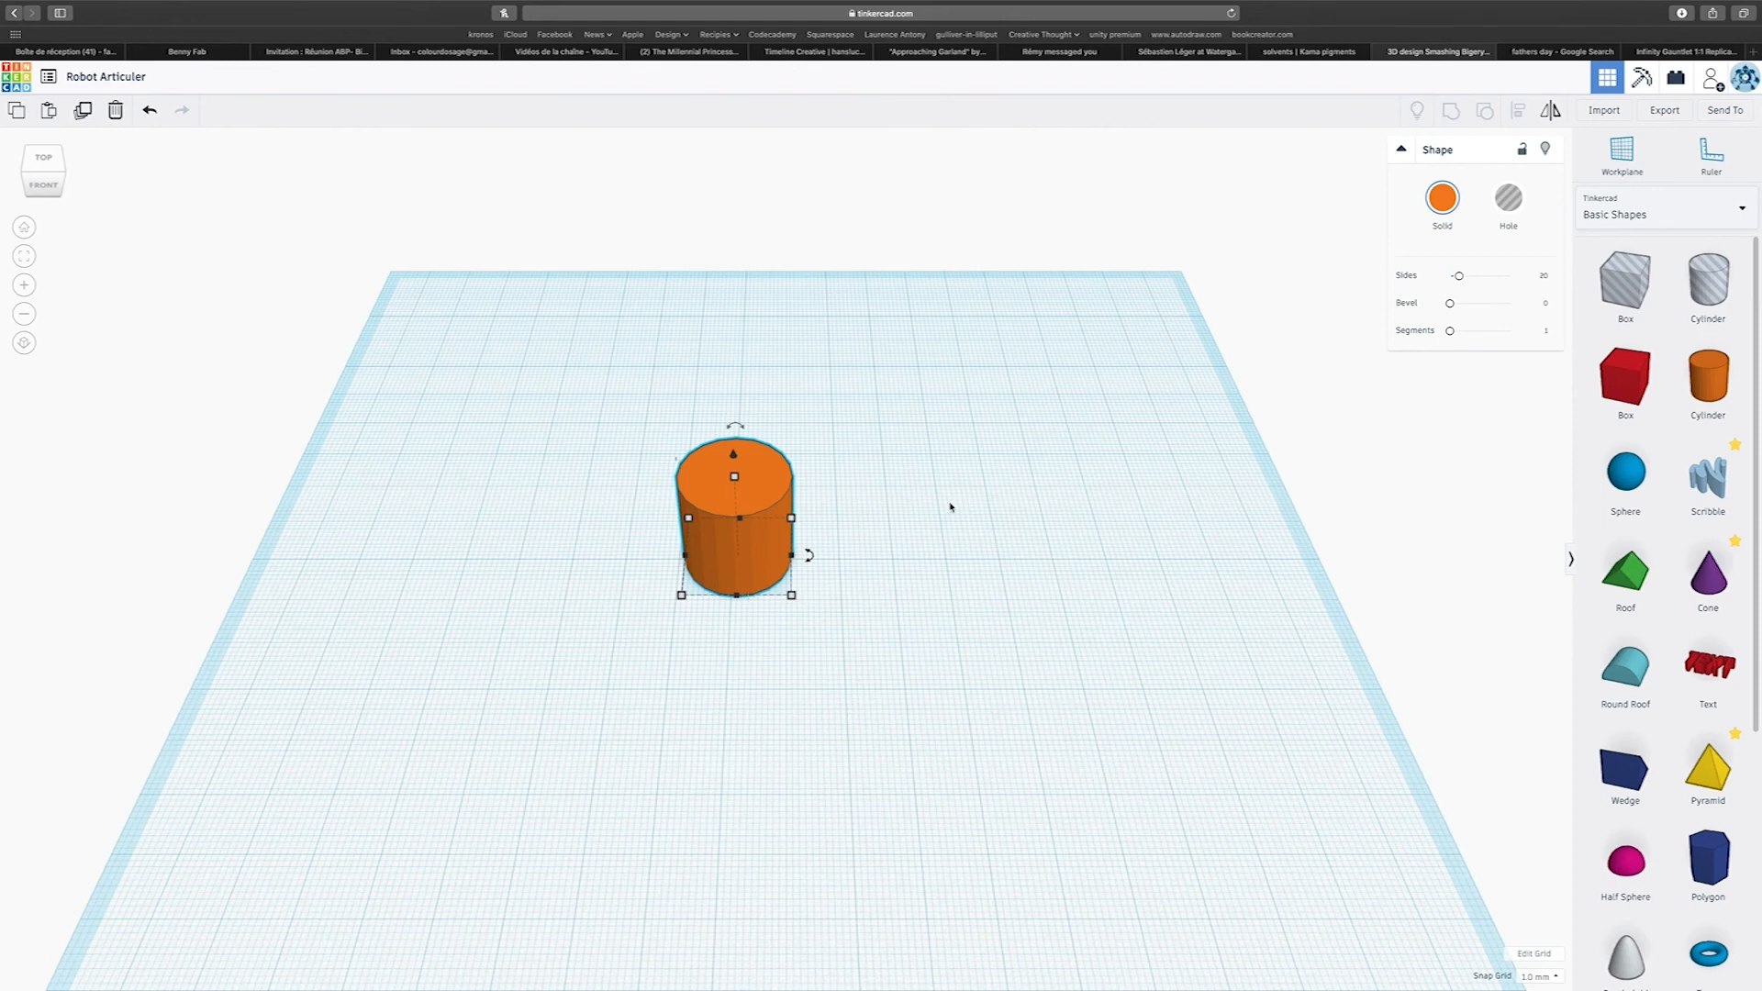
pyautogui.moveTo(835, 687); pyautogui.dragTo(1010, 609, button='right')
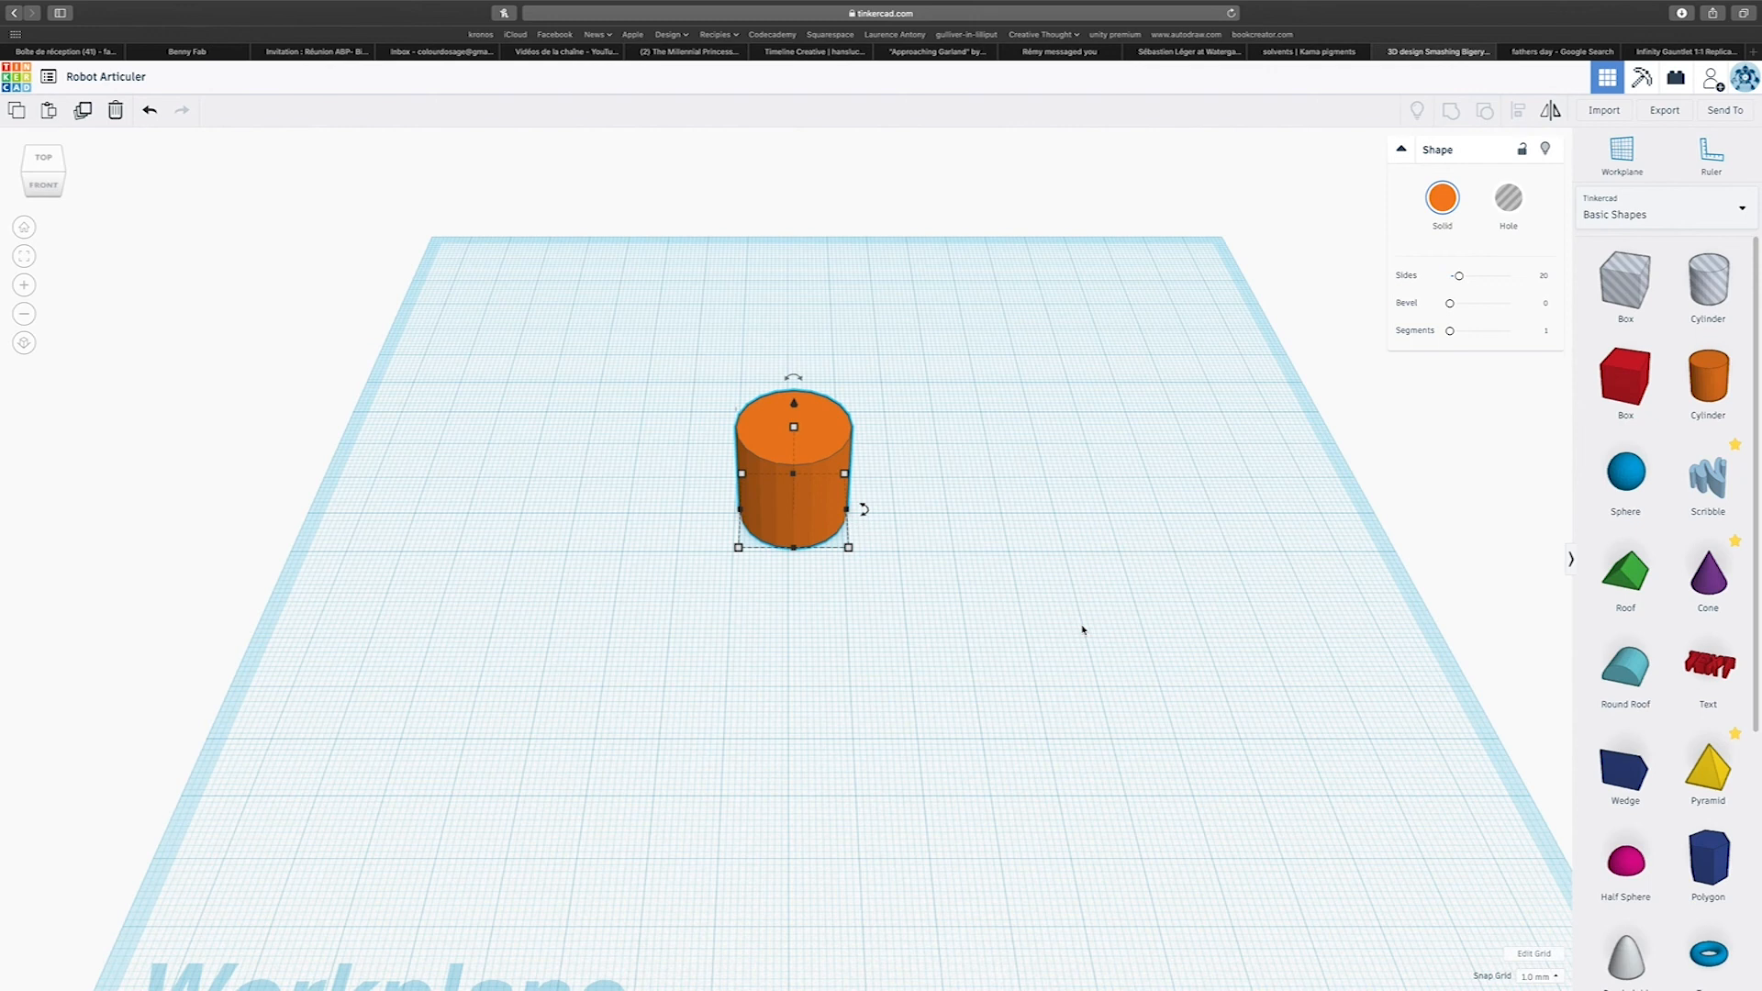
# Set the cylinder's number of sides to 64 to smooth its round surface.
pyautogui.scroll(-5, 1083, 630)
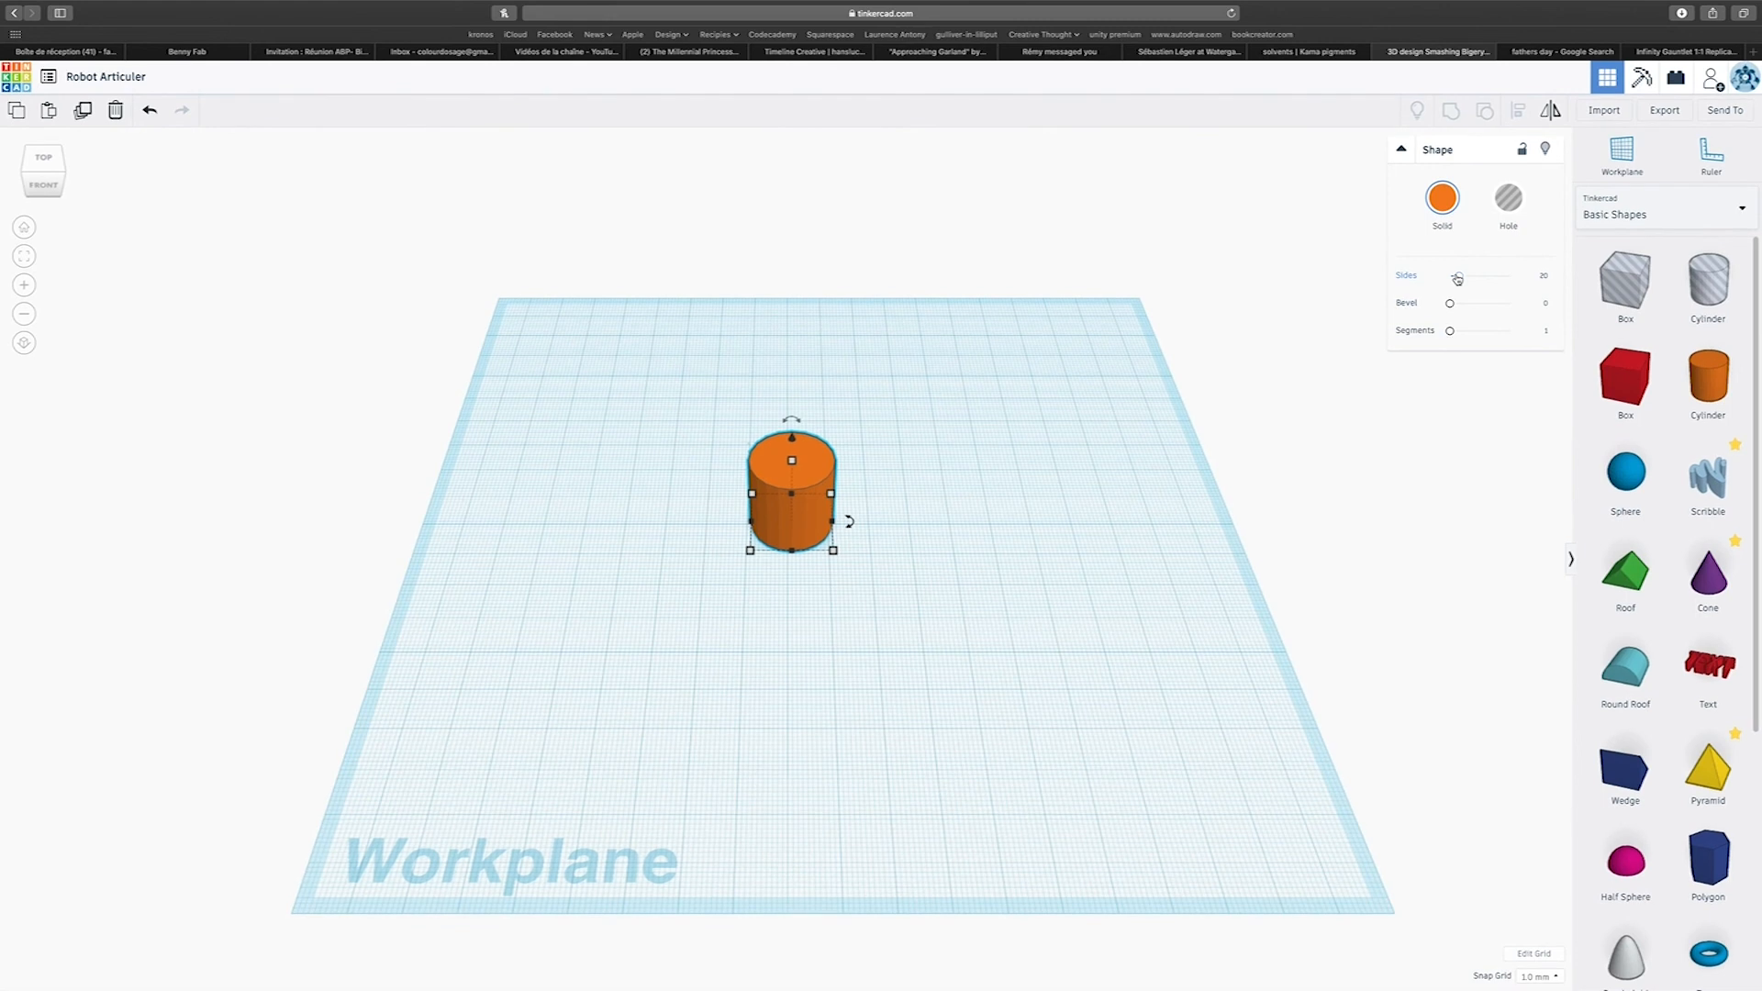
pyautogui.moveTo(1457, 278); pyautogui.dragTo(1510, 276)
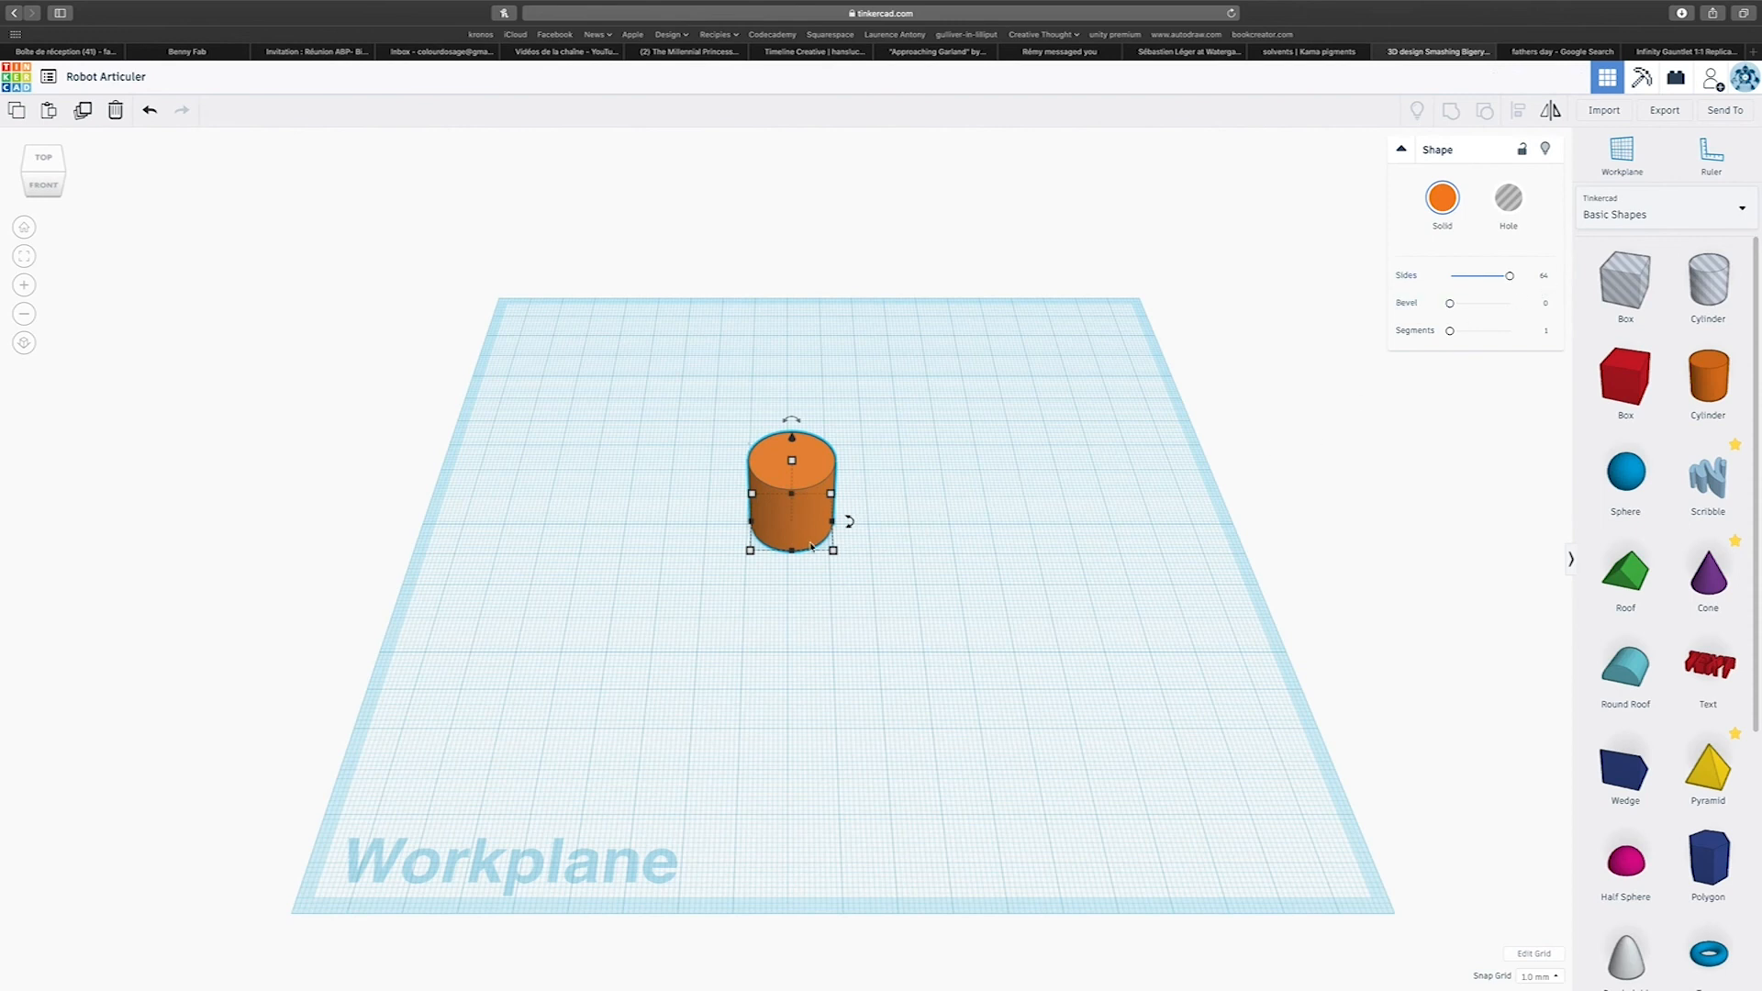
pyautogui.scroll(3, 812, 545)
pyautogui.scroll(2, 812, 545)
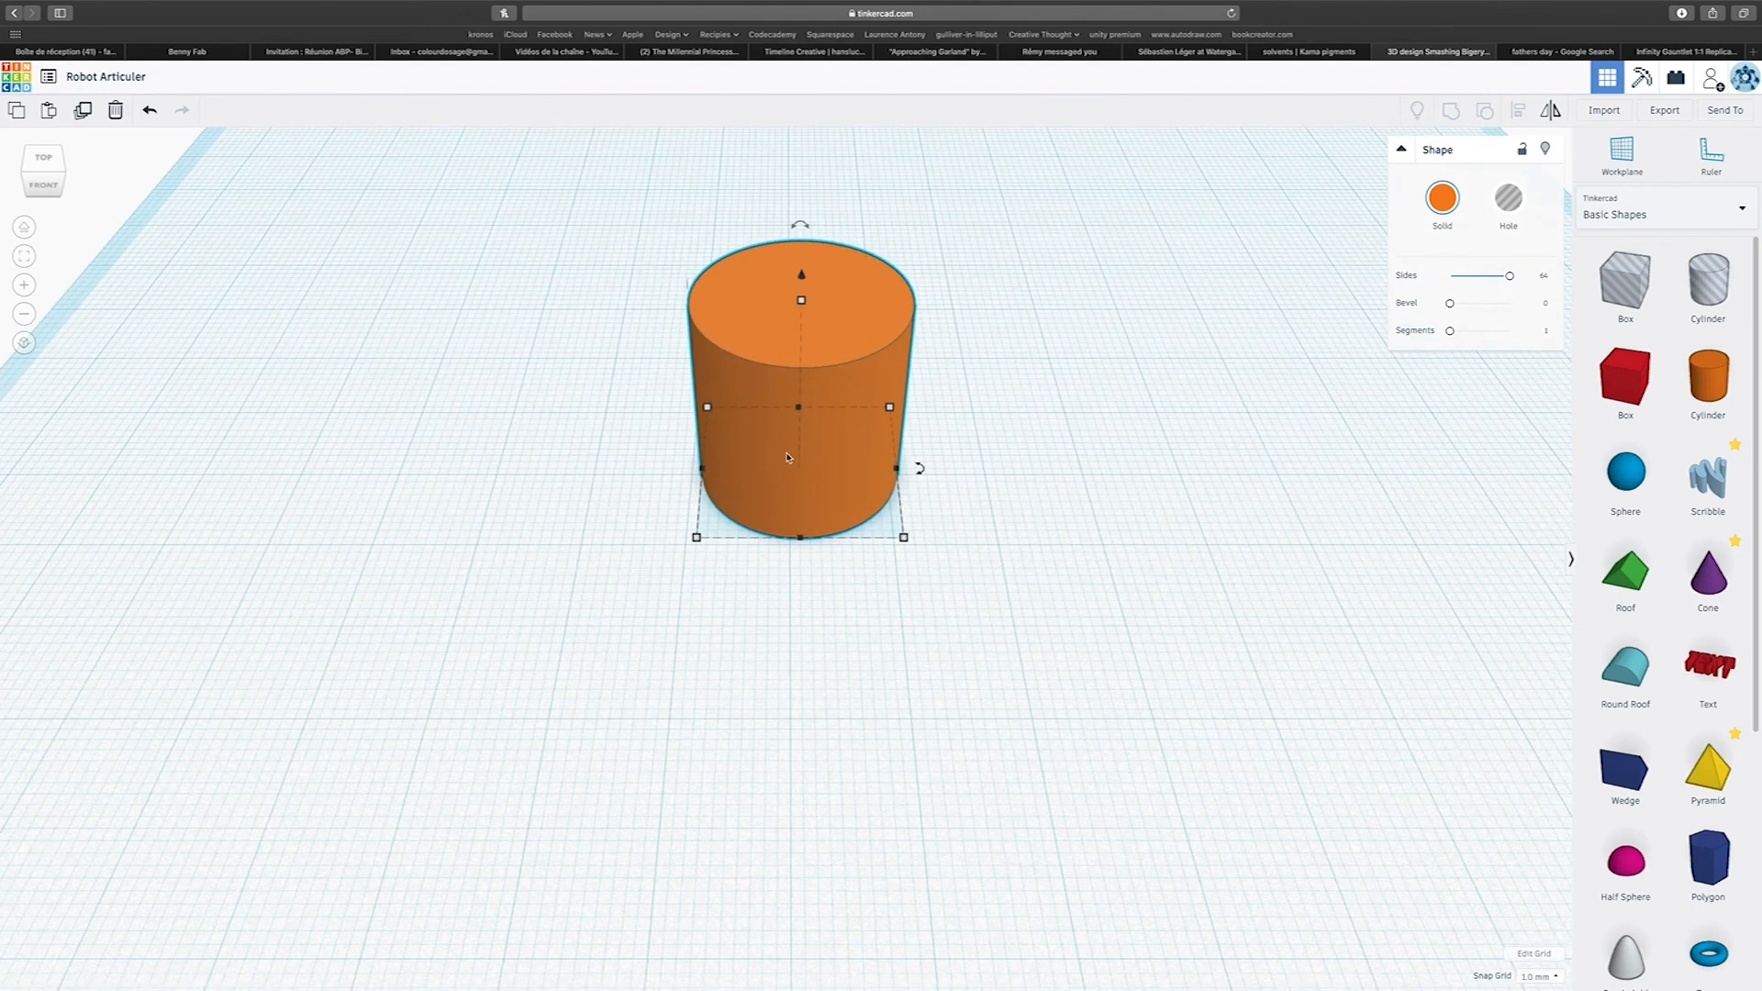
# Shift the cylinder sideways by -28 mm and place a duplicate of it beside it.
pyautogui.moveTo(795, 369); pyautogui.dragTo(469, 364)
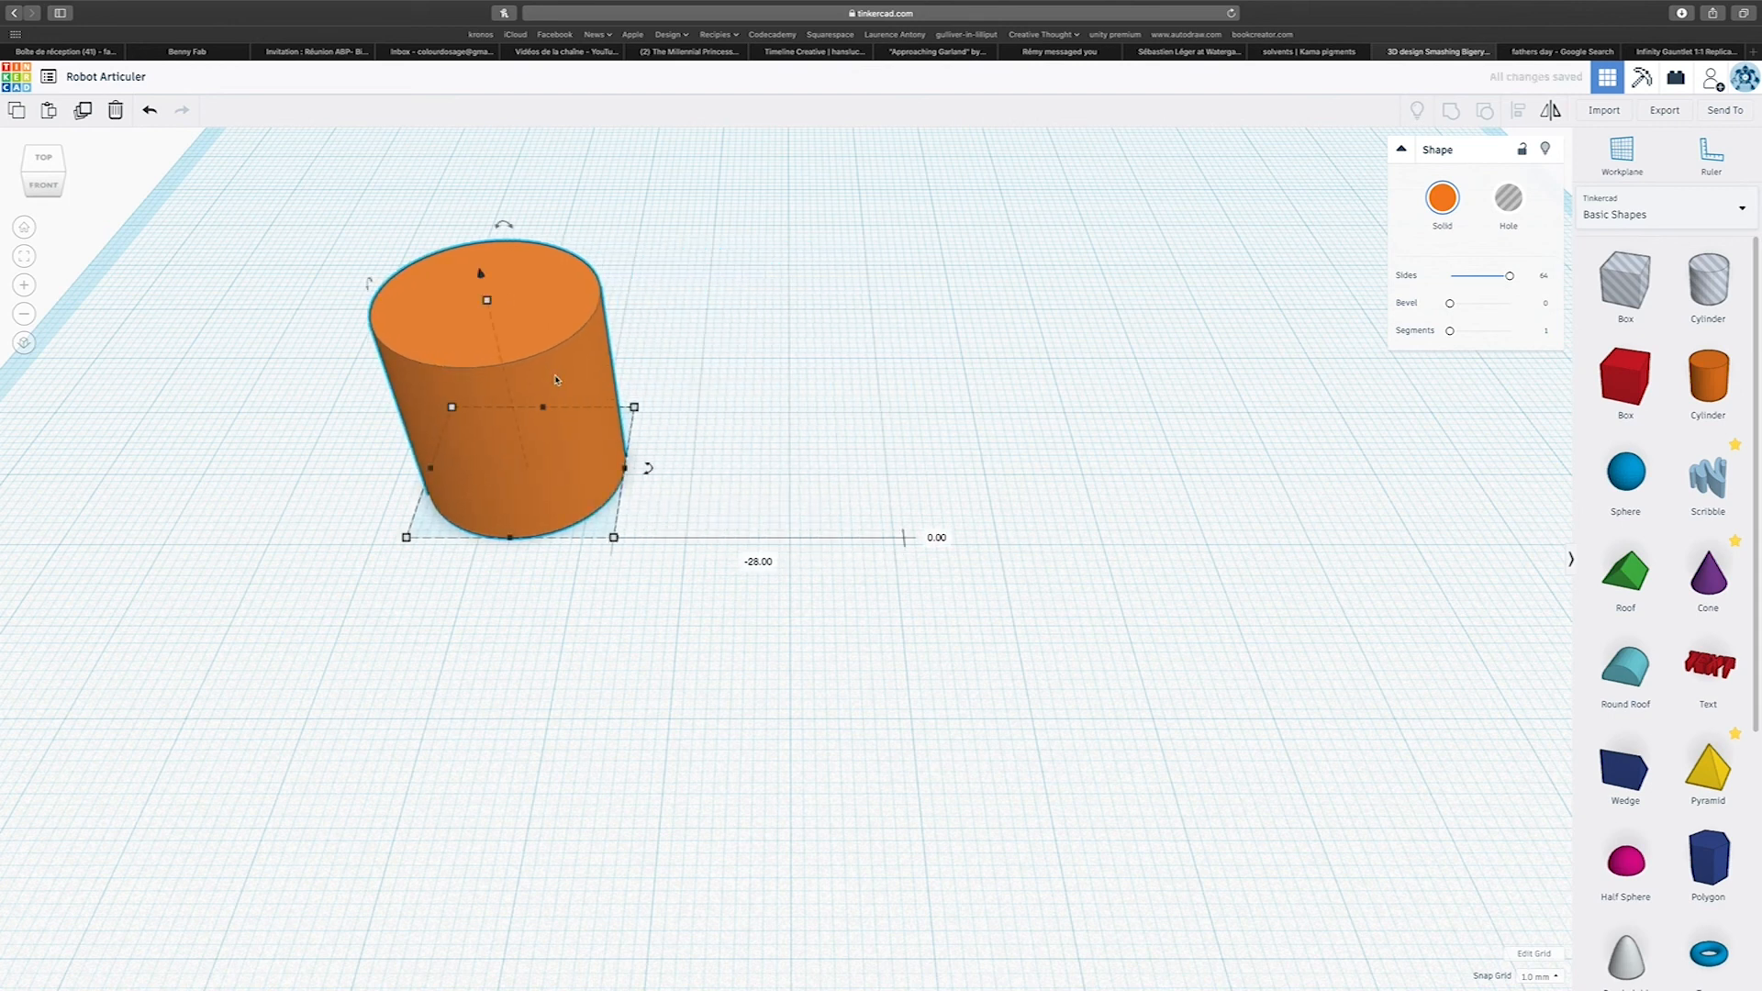
pyautogui.scroll(-3, 555, 379)
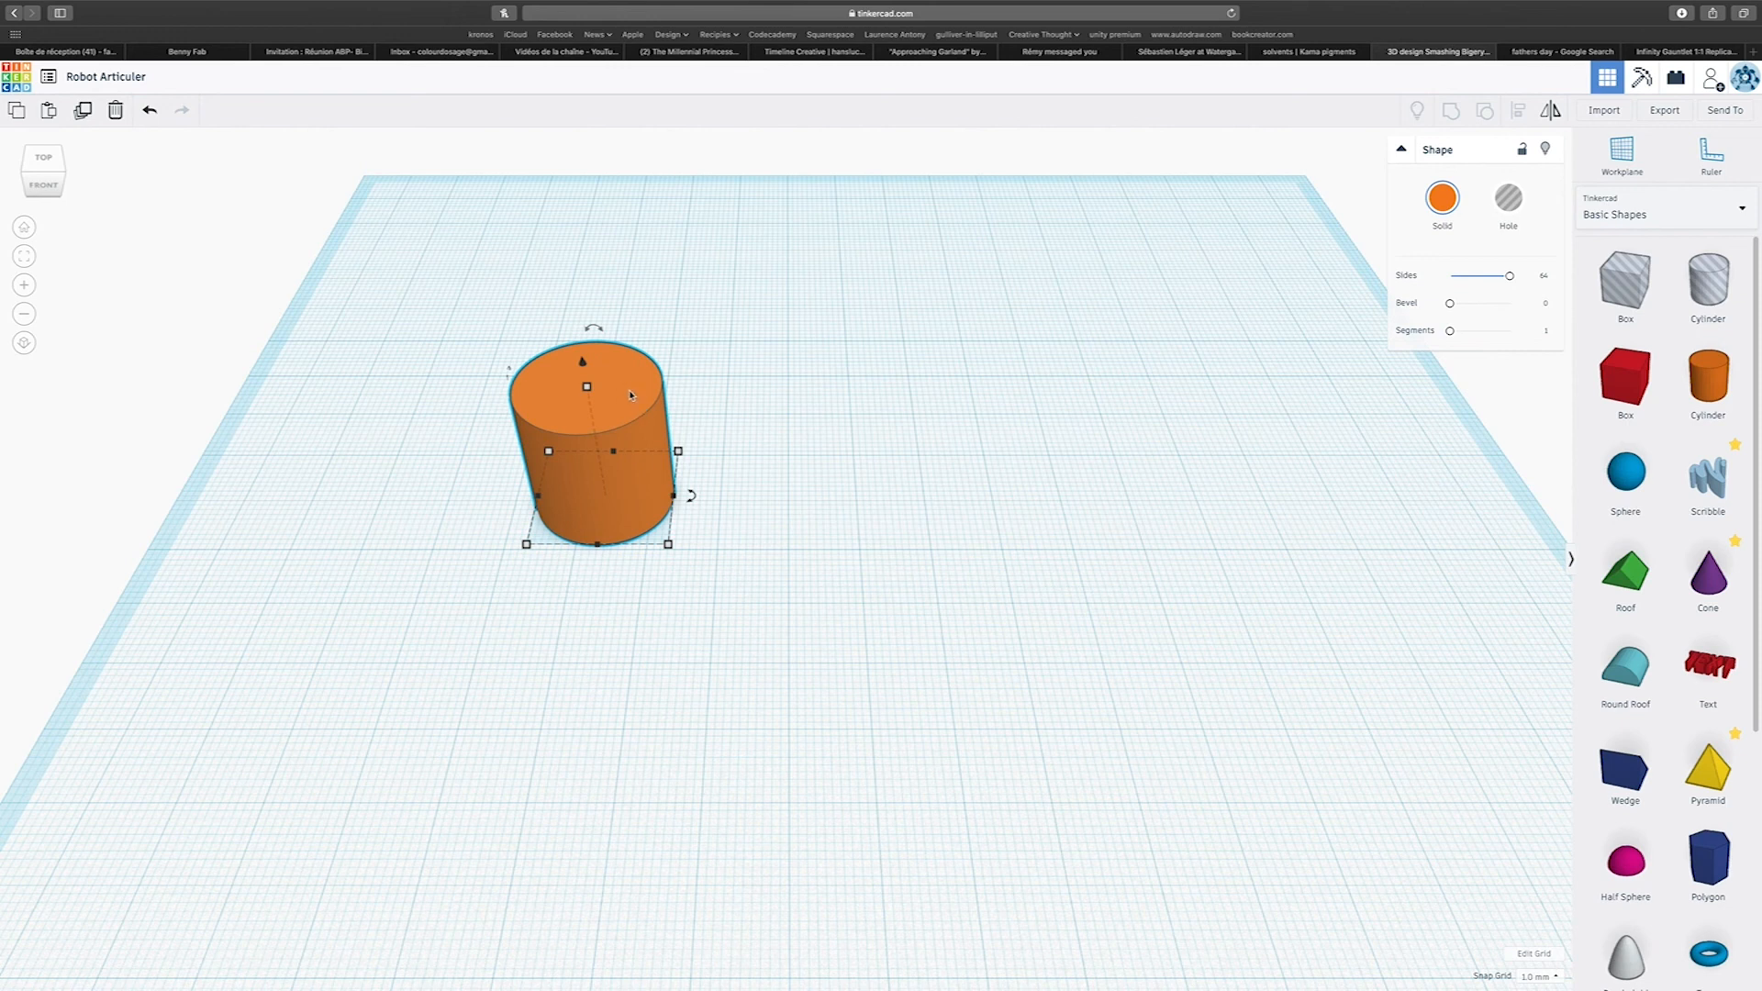
pyautogui.click(630, 394)
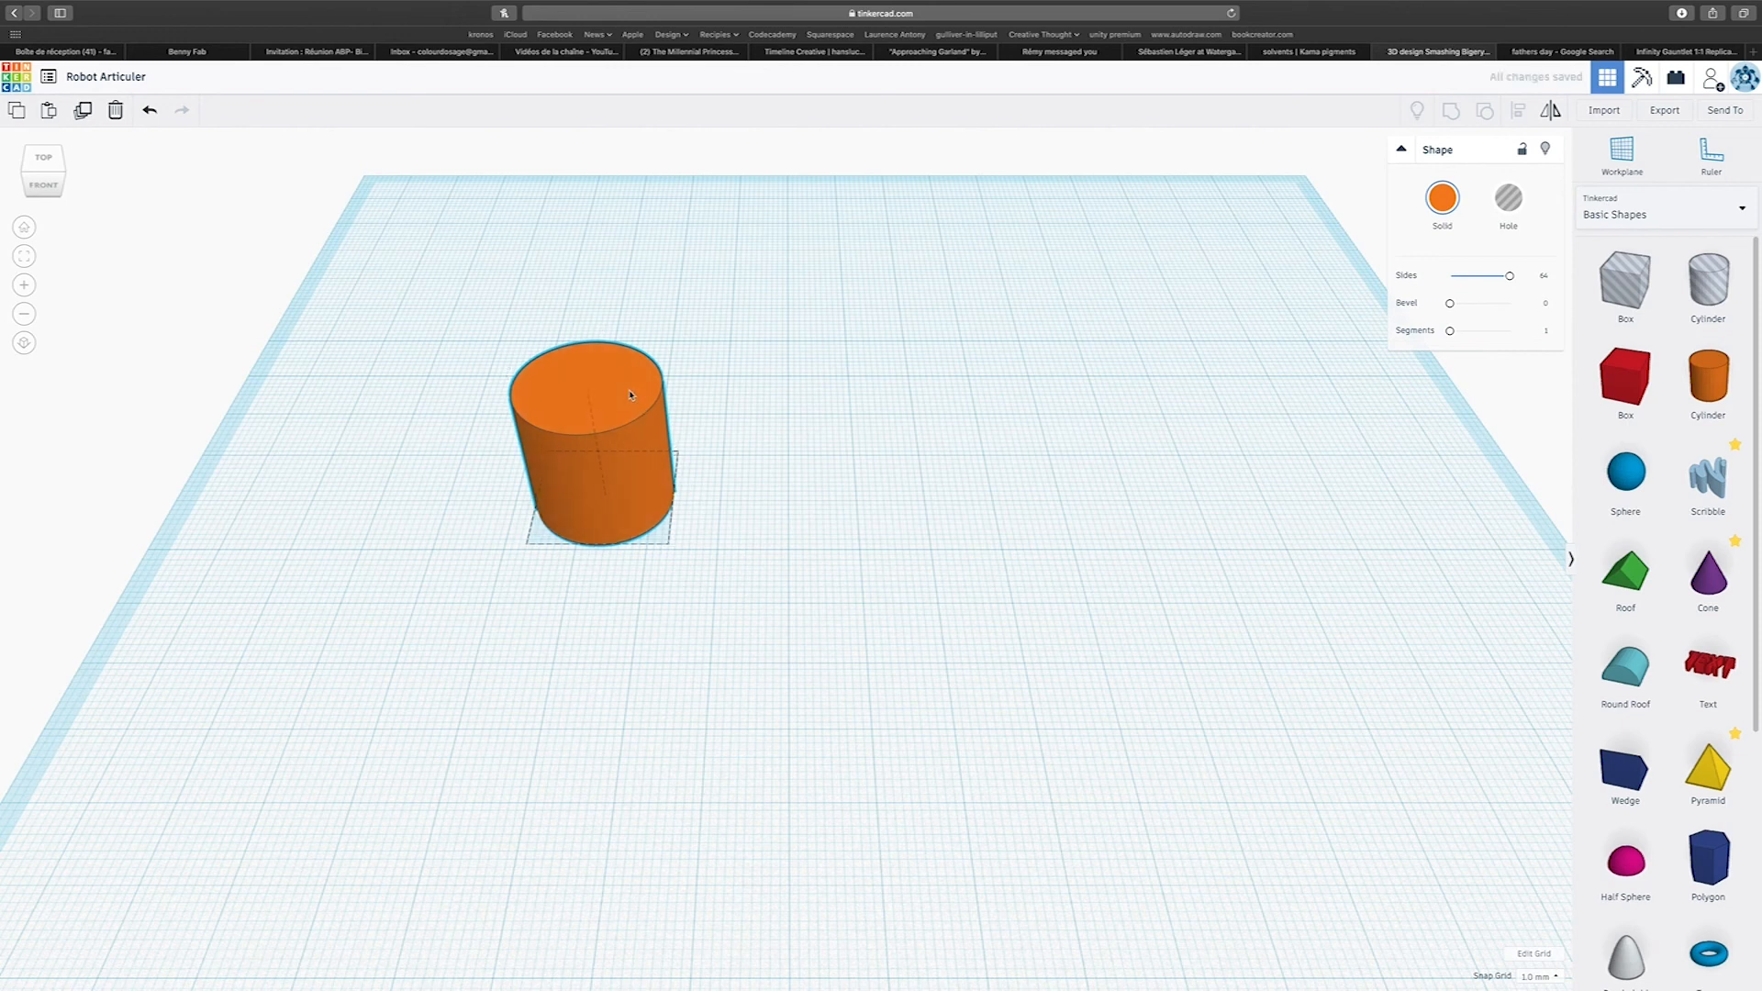
pyautogui.keyDown('alt'); pyautogui.moveTo(630, 395); pyautogui.dragTo(856, 400); pyautogui.keyUp('alt')
# Scale the left cylinder down proportionally to about 14 mm and move it closer to the large cylinder.
pyautogui.click(649, 453)
pyautogui.moveTo(668, 548)
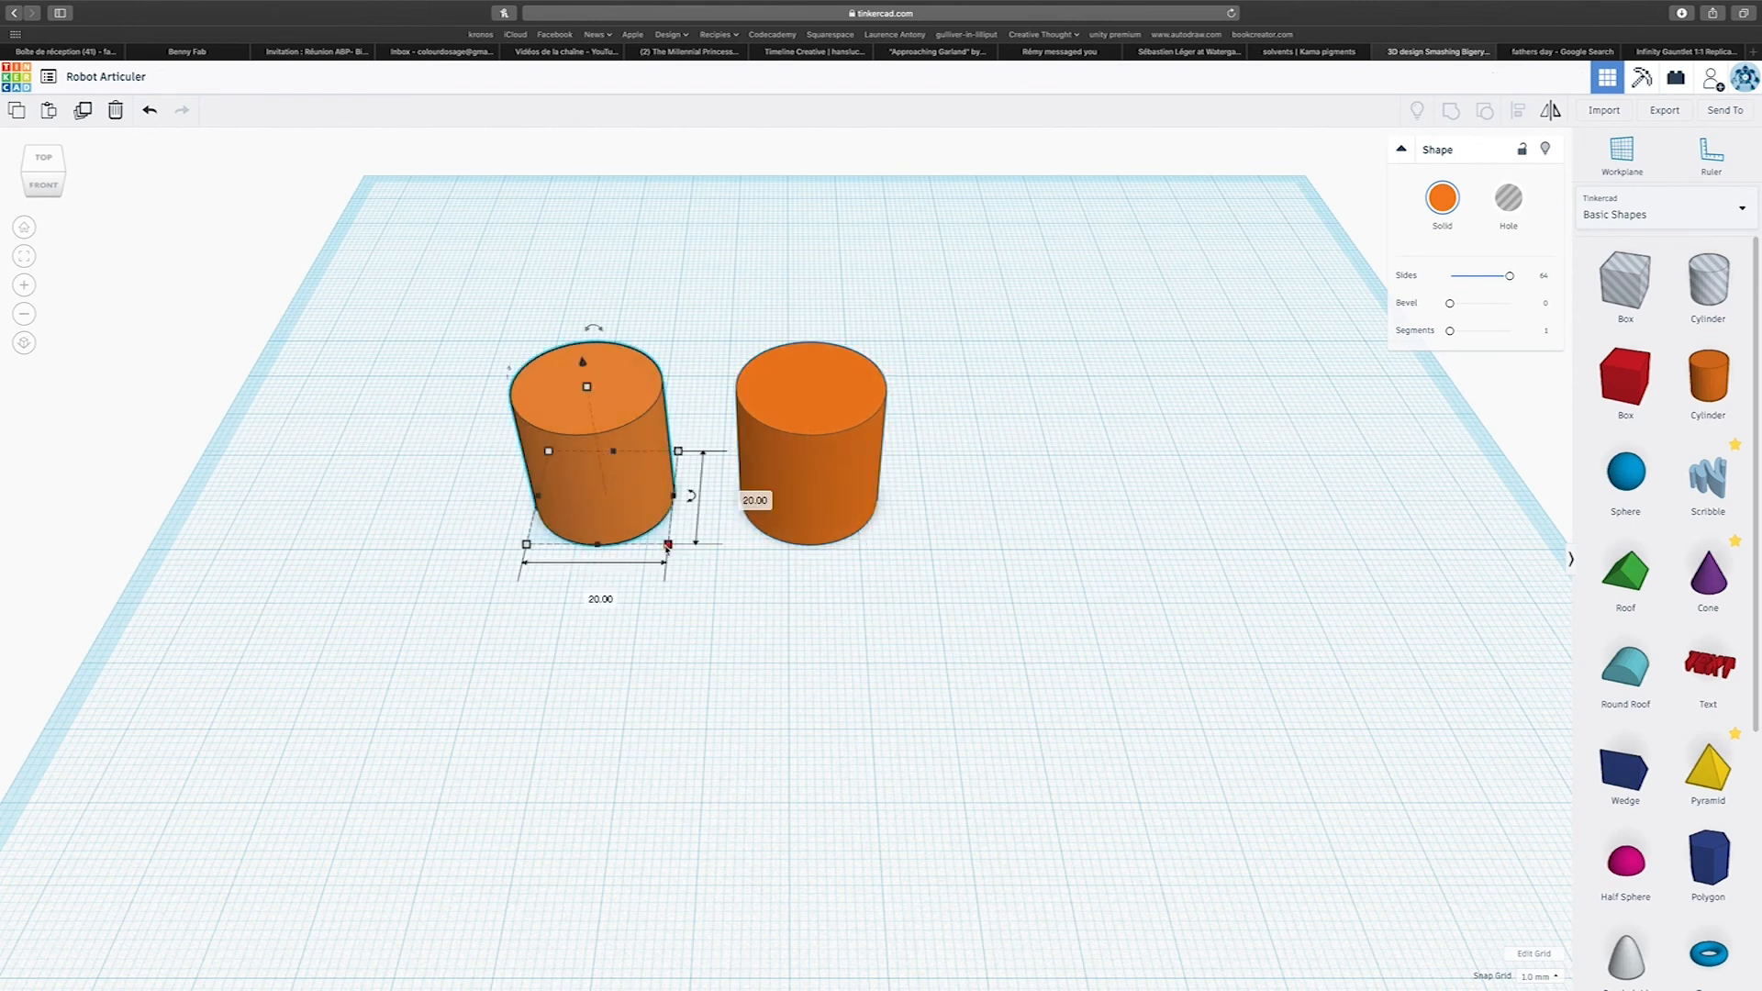
pyautogui.moveTo(671, 547); pyautogui.dragTo(621, 501)
pyautogui.scroll(-5, 648, 486)
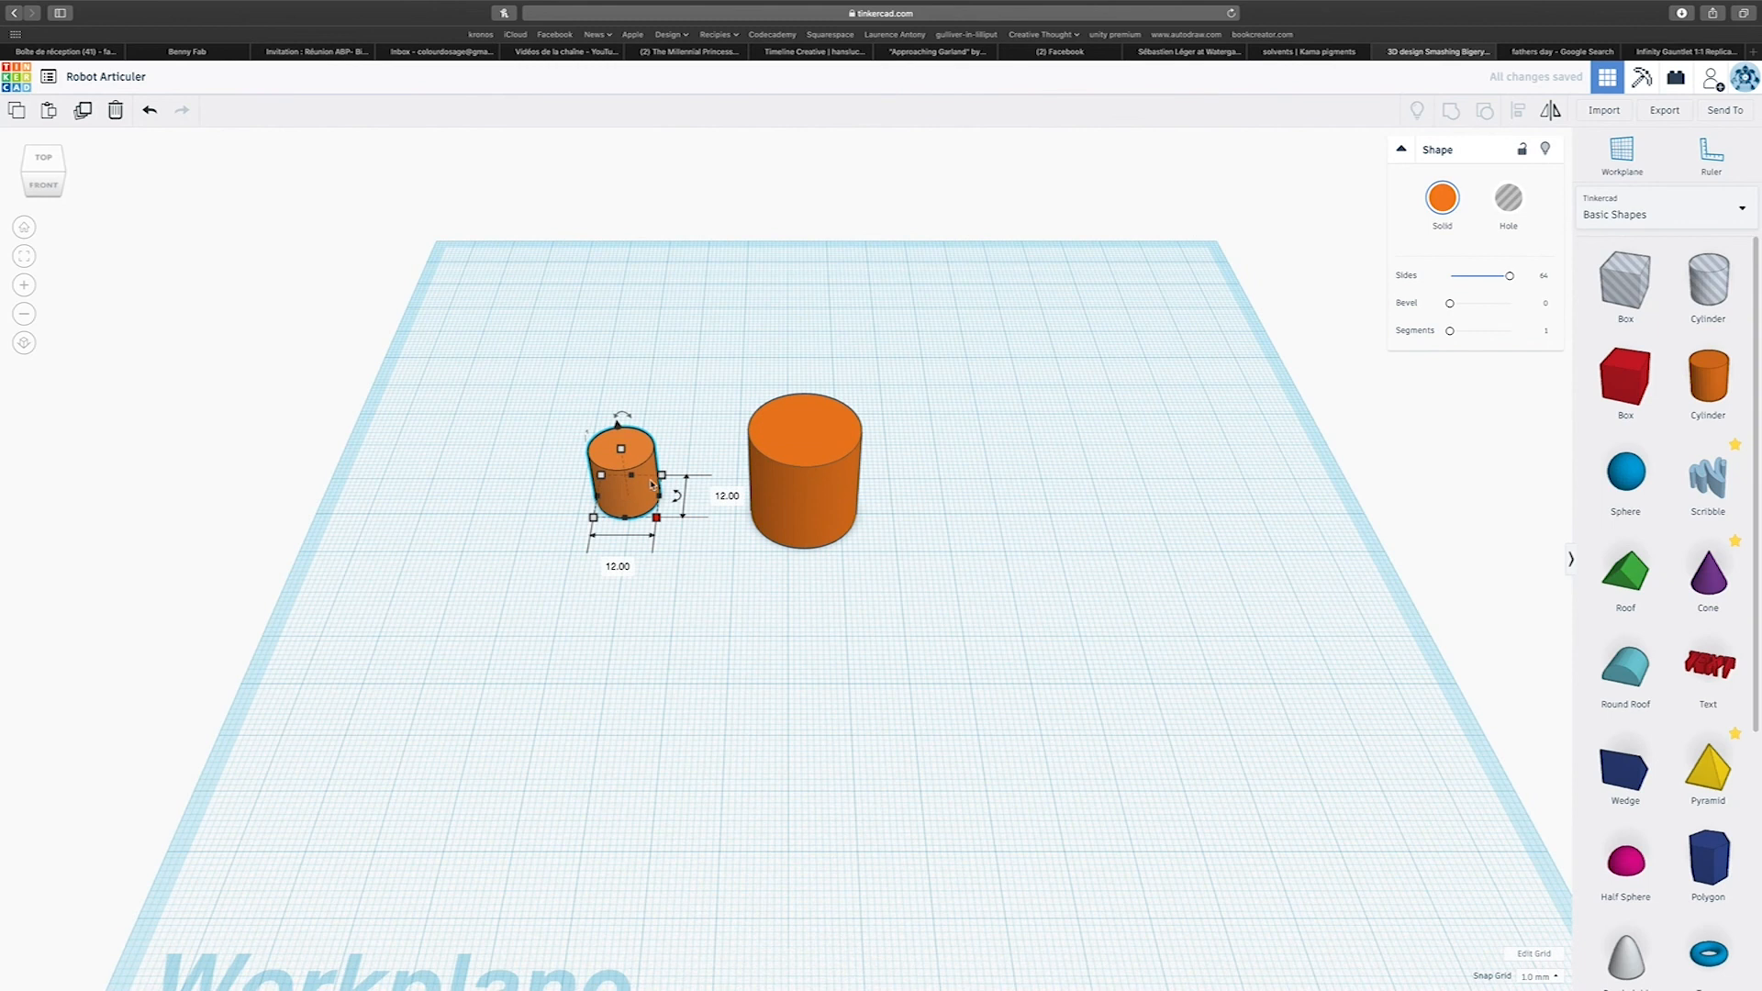
pyautogui.moveTo(657, 518); pyautogui.dragTo(666, 525)
pyautogui.click(799, 484)
pyautogui.moveTo(655, 470); pyautogui.dragTo(690, 488)
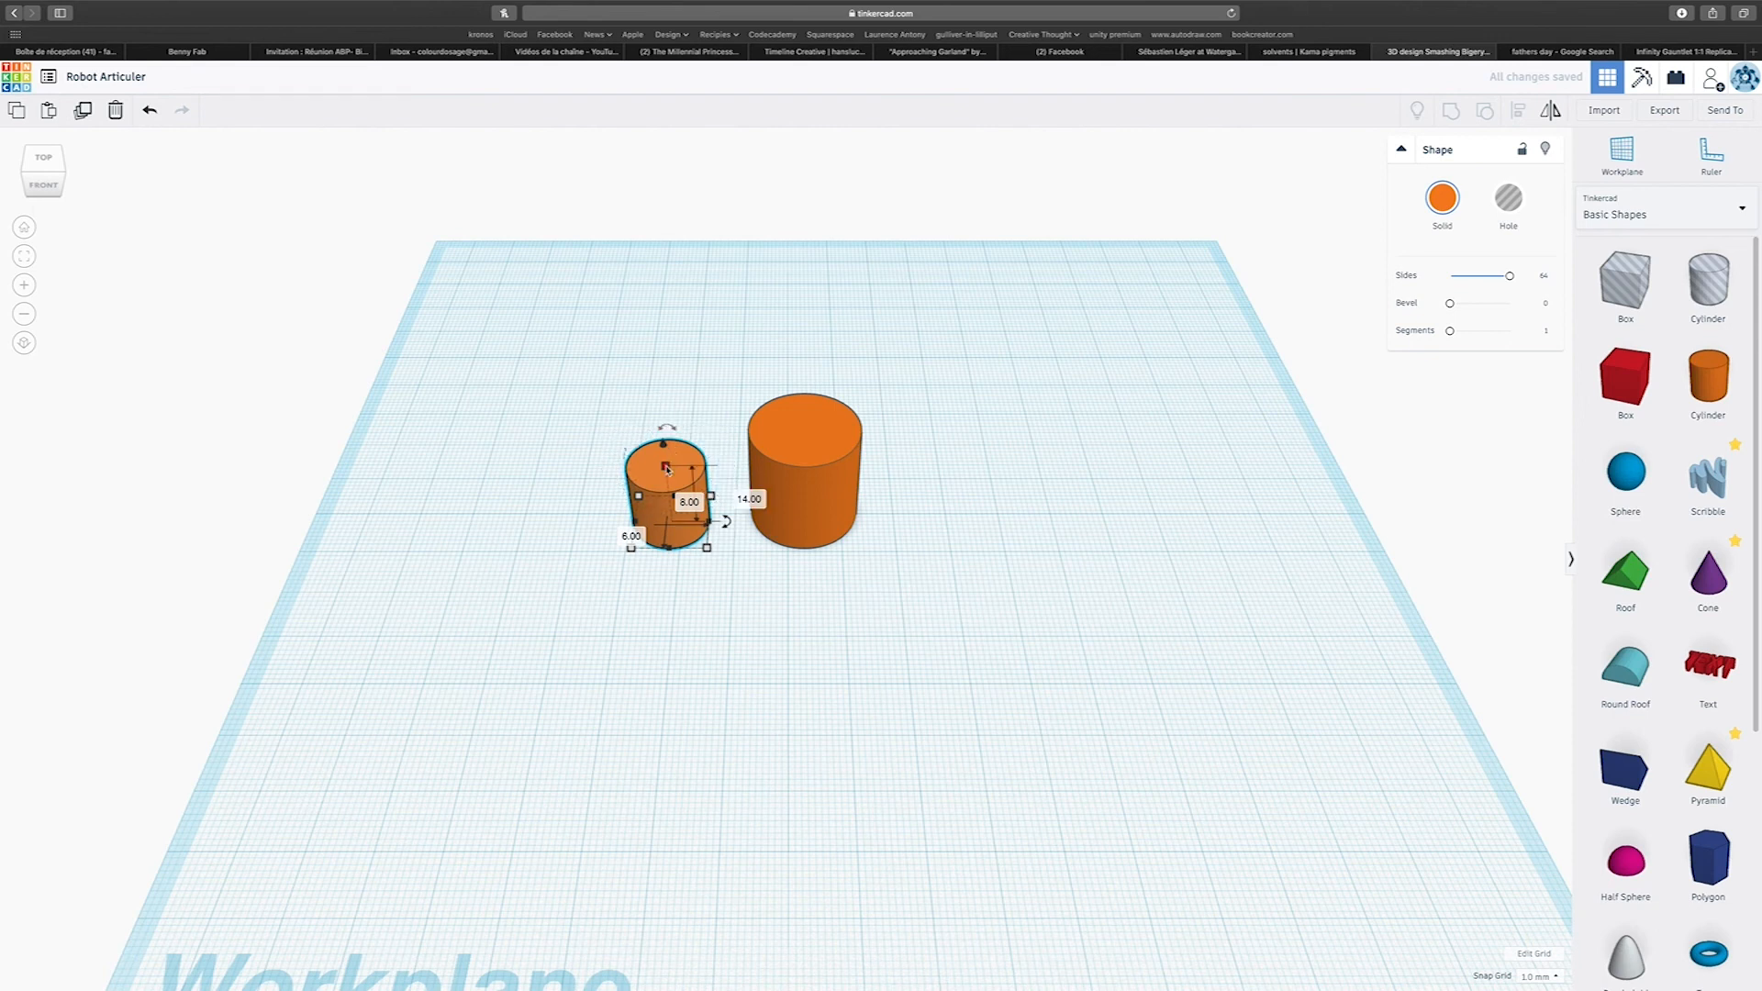
# Stretch the small cylinder taller and rotate it by -90° so it lies horizontally.
pyautogui.moveTo(666, 467)
pyautogui.mouseDown()
pyautogui.moveTo(663, 437)
pyautogui.moveTo(671, 449)
pyautogui.mouseUp()
pyautogui.moveTo(705, 442); pyautogui.dragTo(695, 418, button='right')
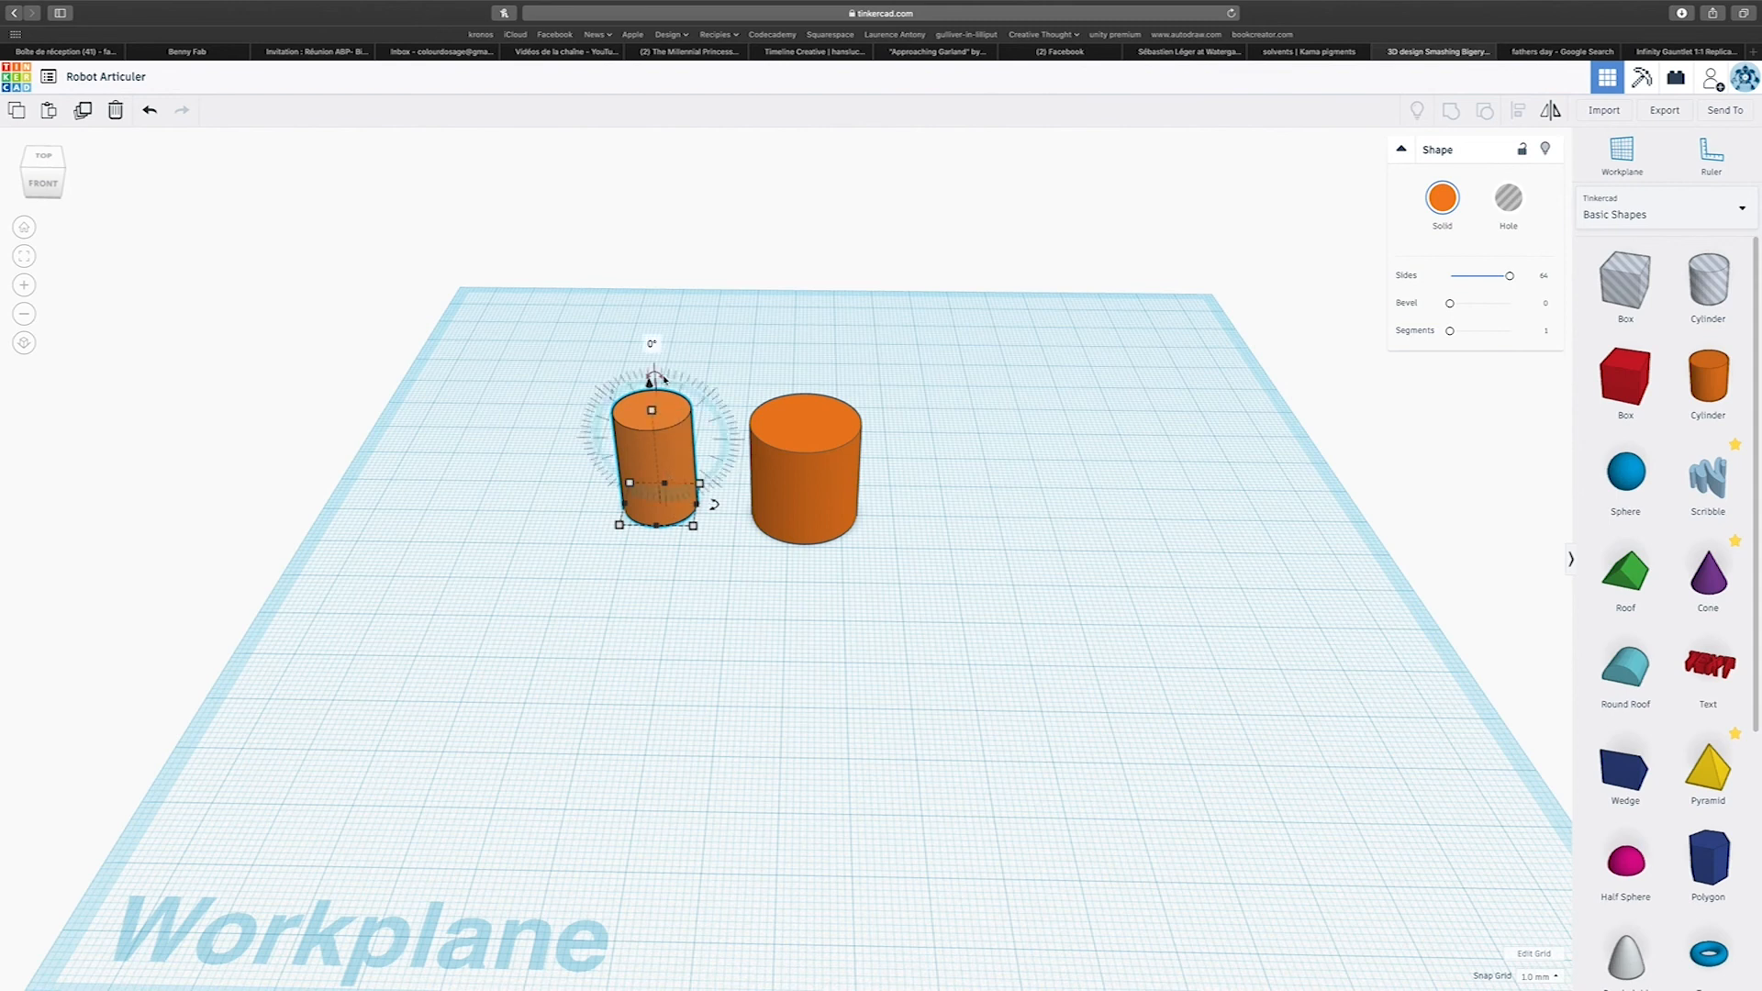
pyautogui.scroll(5, 665, 379)
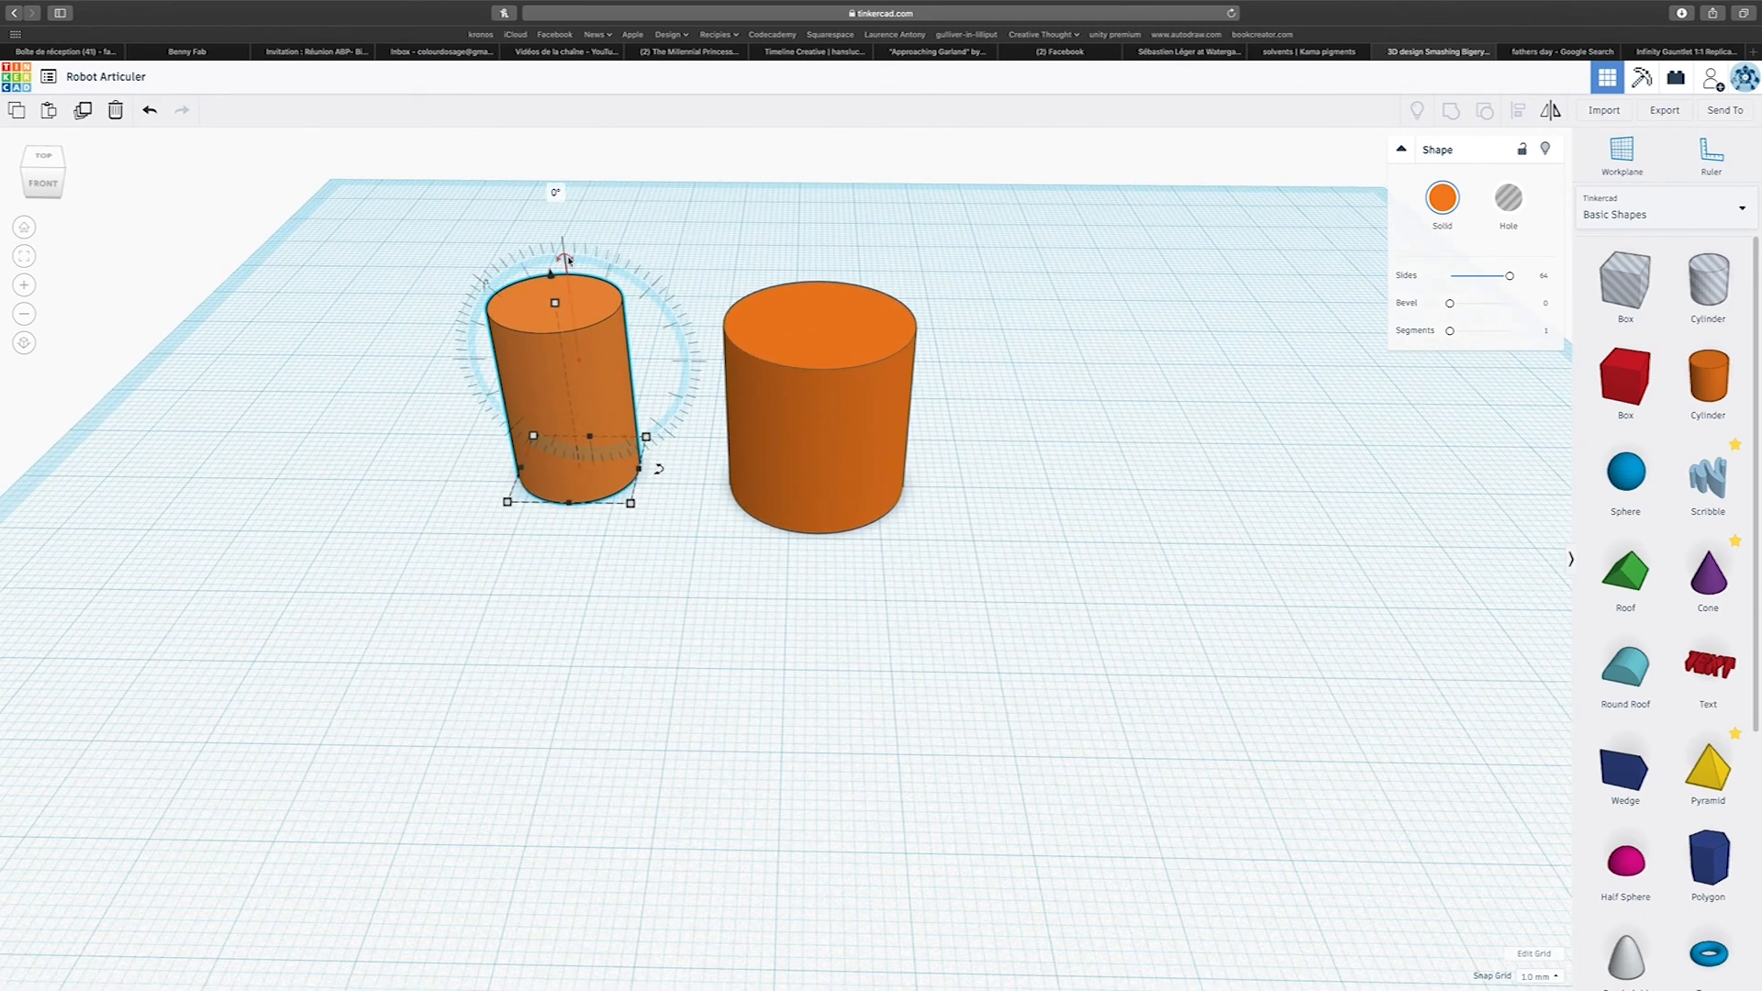
pyautogui.moveTo(568, 260); pyautogui.dragTo(569, 279)
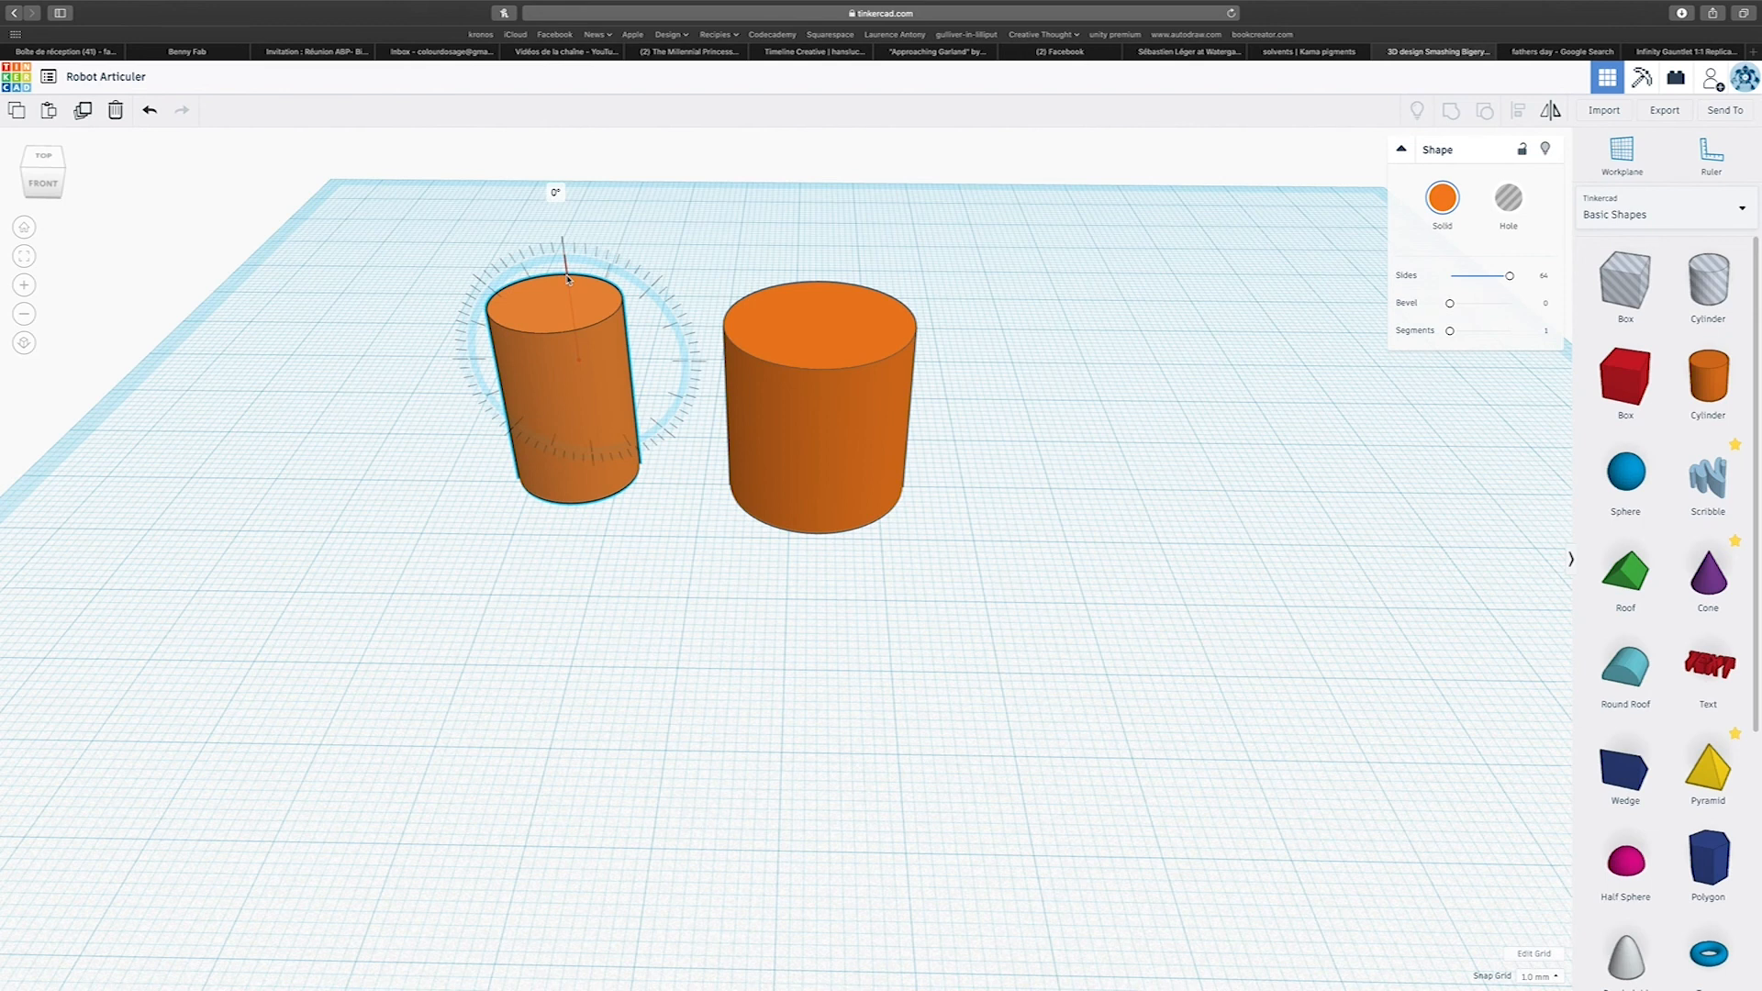
pyautogui.moveTo(568, 279); pyautogui.dragTo(501, 357)
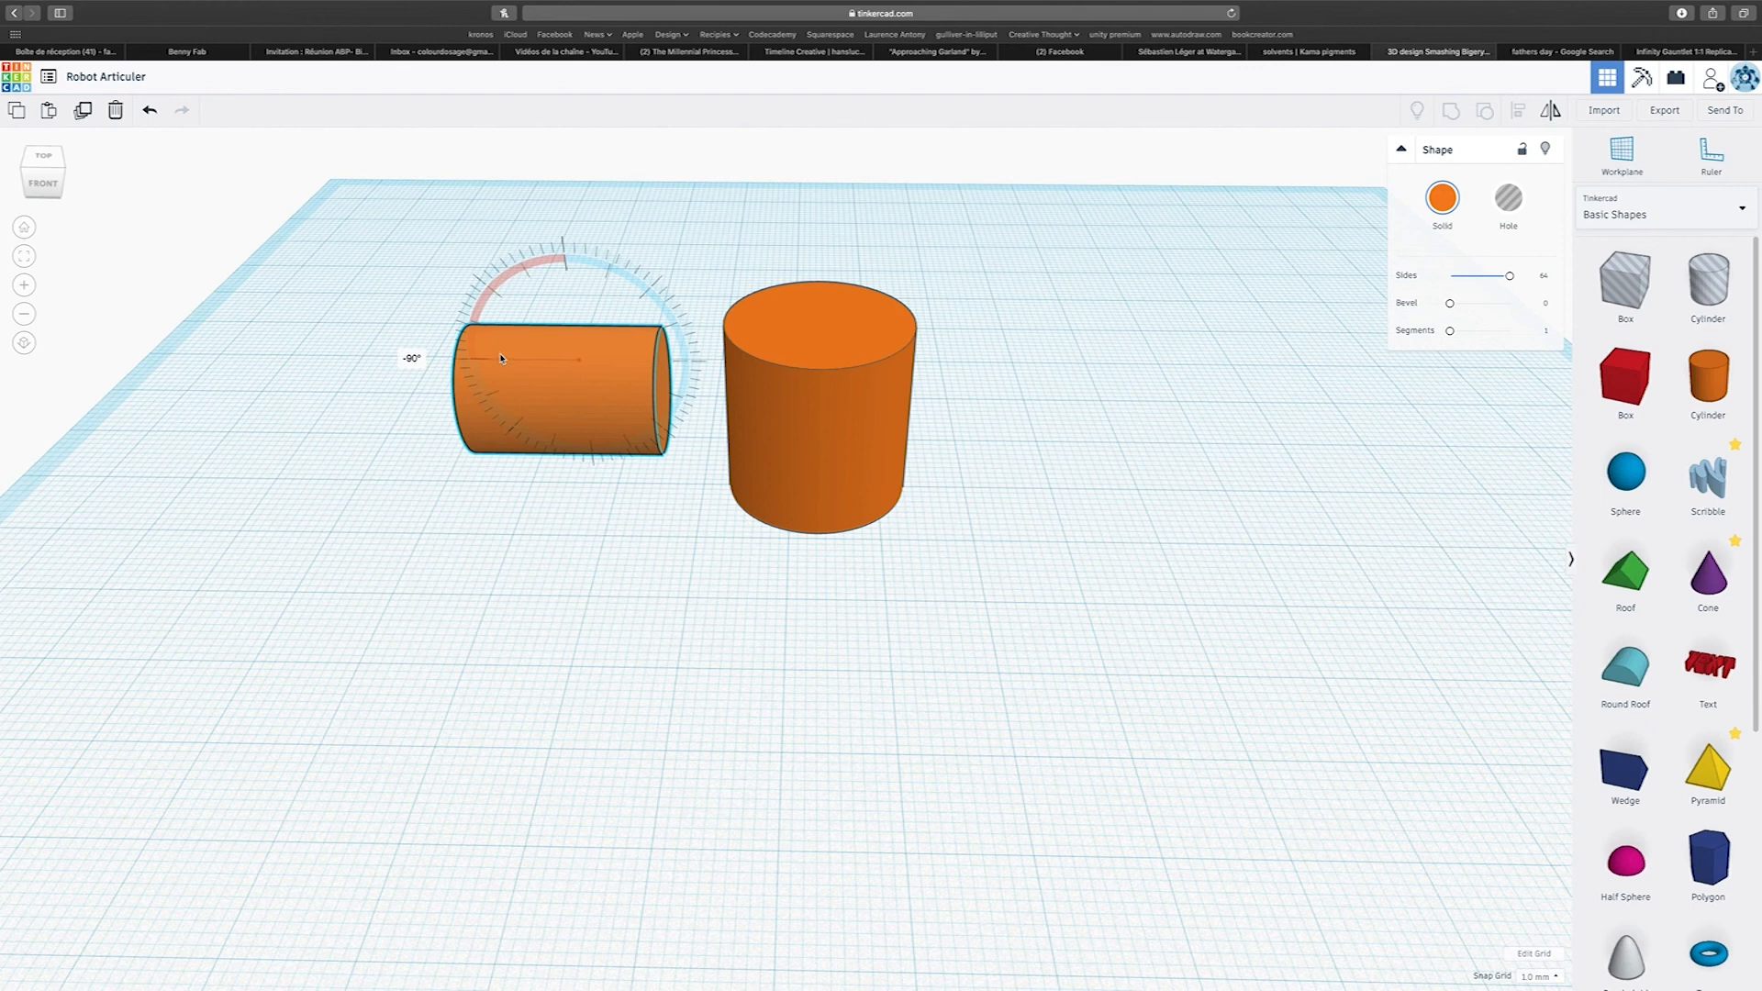
pyautogui.moveTo(518, 354); pyautogui.dragTo(520, 356)
# Flatten the large cylinder into a disc 4 mm high.
pyautogui.click(849, 377)
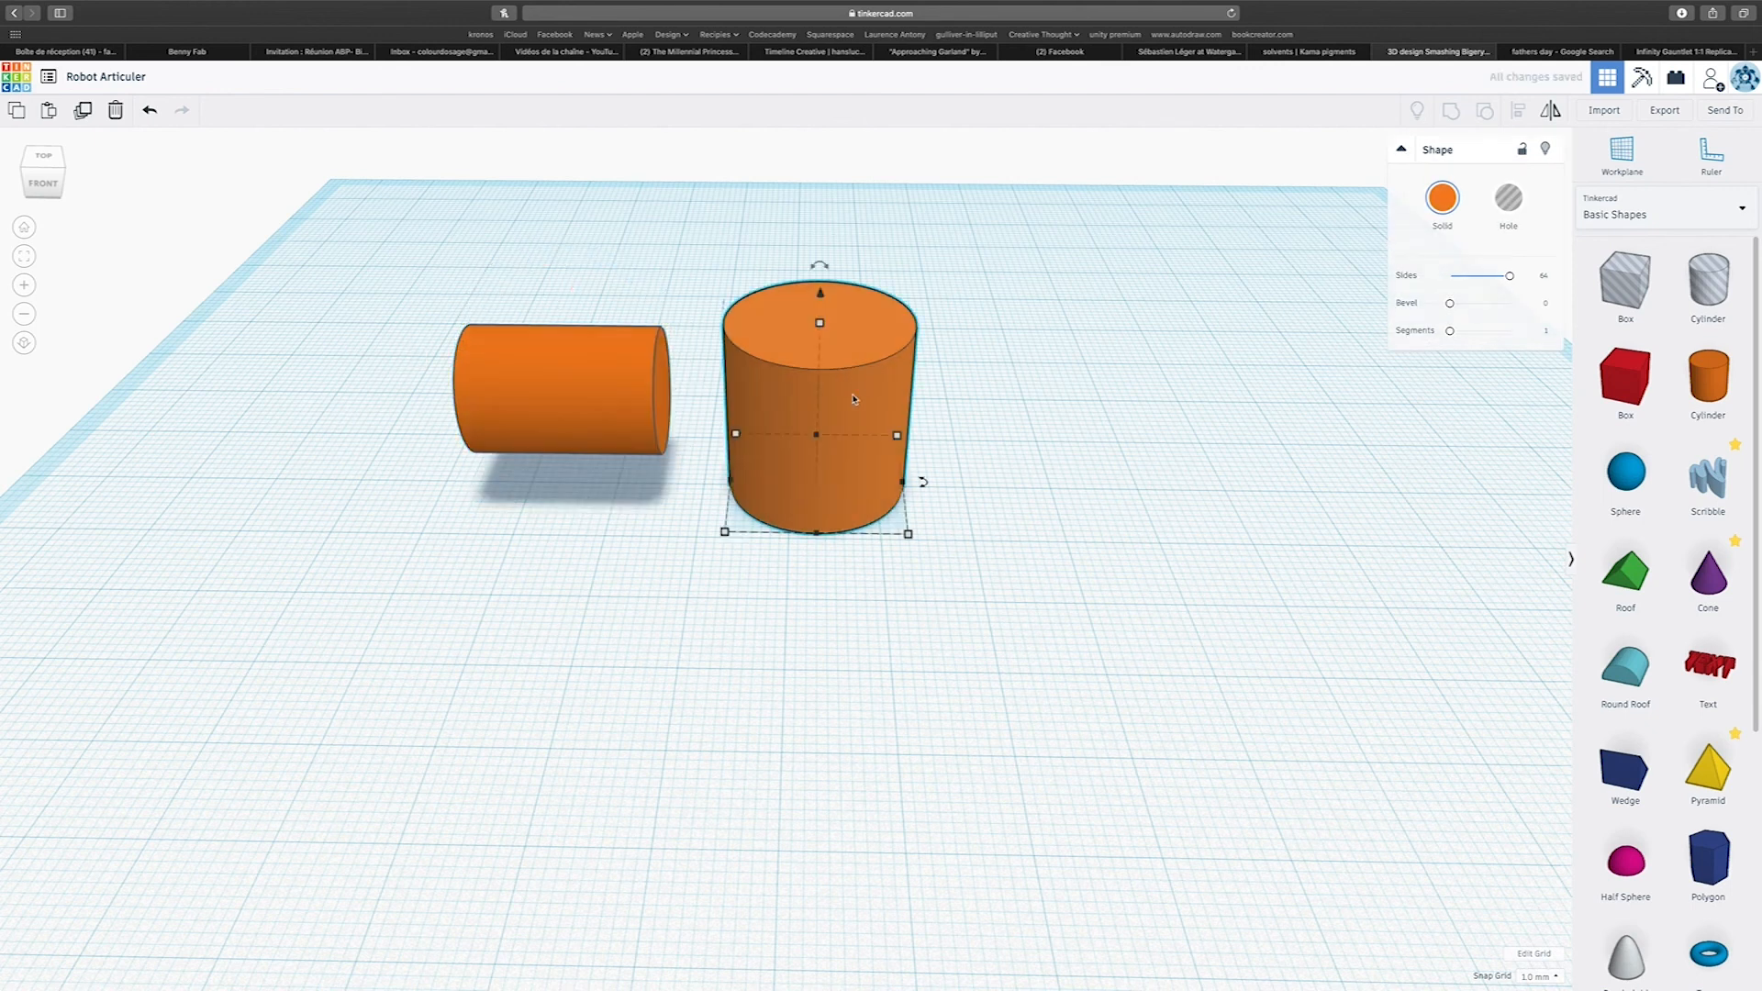
pyautogui.moveTo(825, 324)
pyautogui.moveTo(824, 328); pyautogui.dragTo(806, 459)
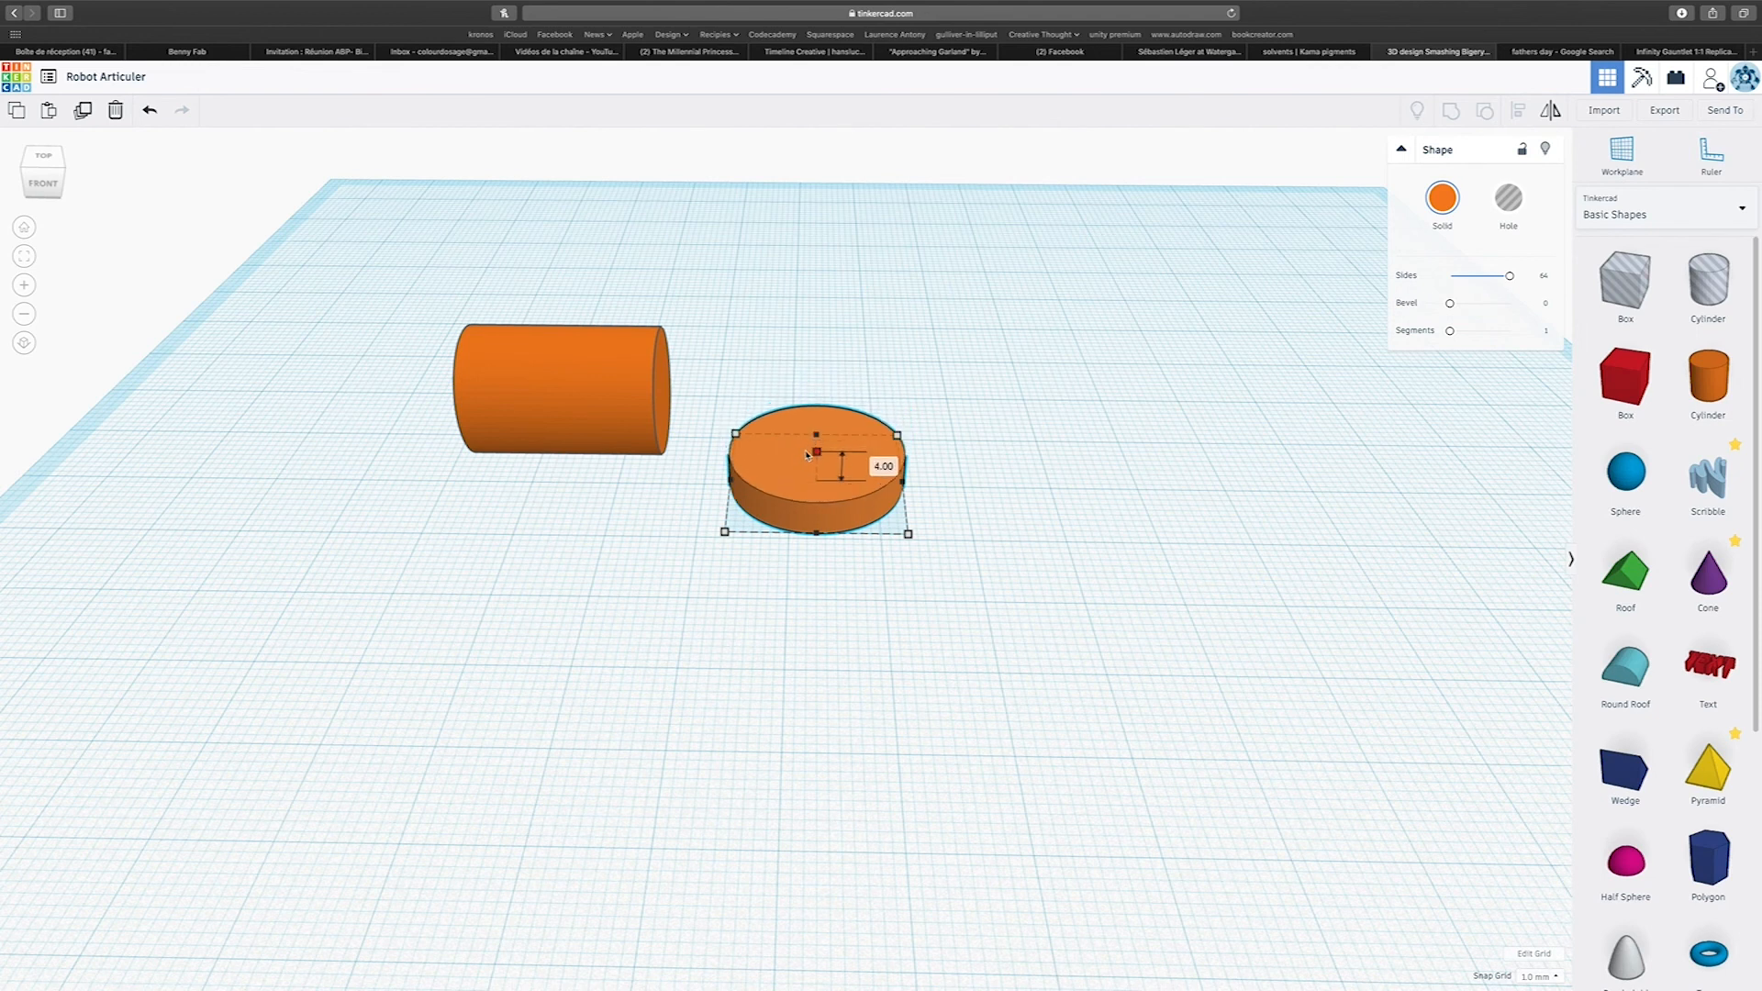
pyautogui.moveTo(807, 455); pyautogui.dragTo(807, 454)
pyautogui.scroll(-1, 823, 450)
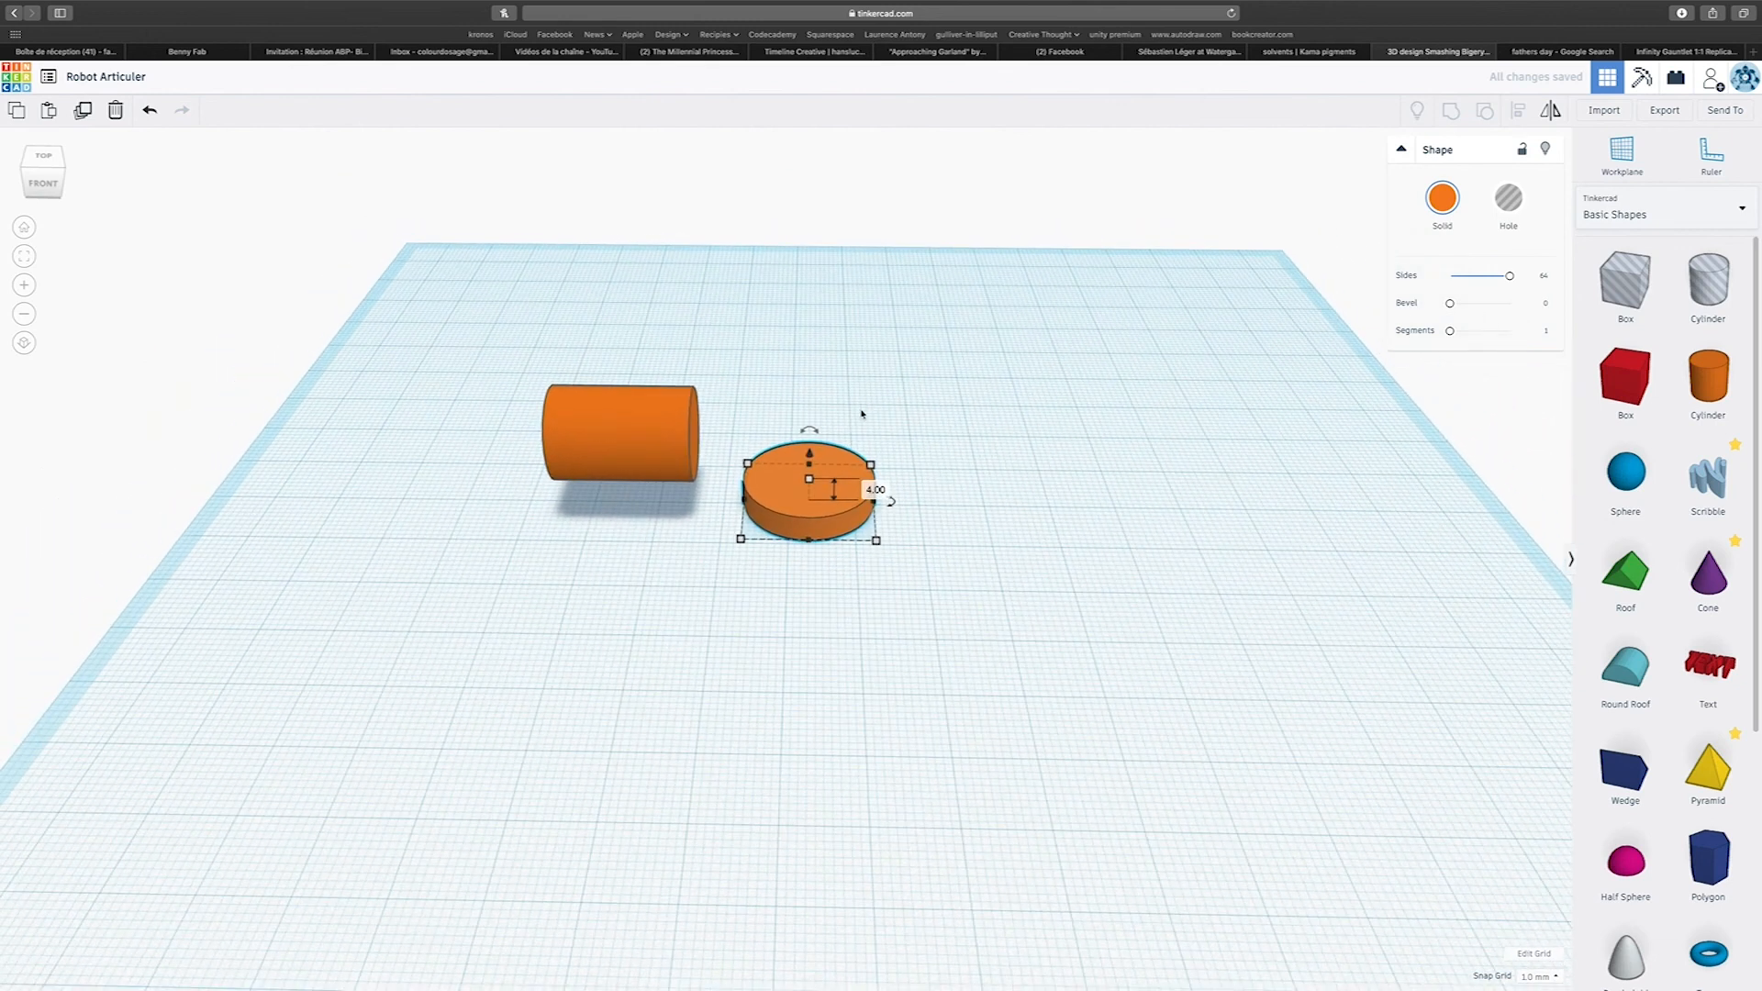
# Stand the disc upright on its edge, bring it toward the horizontal cylinder and raise it to the cylinder's level.
pyautogui.moveTo(810, 433); pyautogui.dragTo(711, 484)
pyautogui.moveTo(759, 460); pyautogui.dragTo(796, 428, button='right')
pyautogui.moveTo(793, 380); pyautogui.dragTo(776, 340)
# Position the upright disc against the end of the horizontal cylinder so it forms a flange.
pyautogui.moveTo(776, 340); pyautogui.dragTo(1239, 401, button='right')
pyautogui.moveTo(850, 523); pyautogui.dragTo(783, 471, button='right')
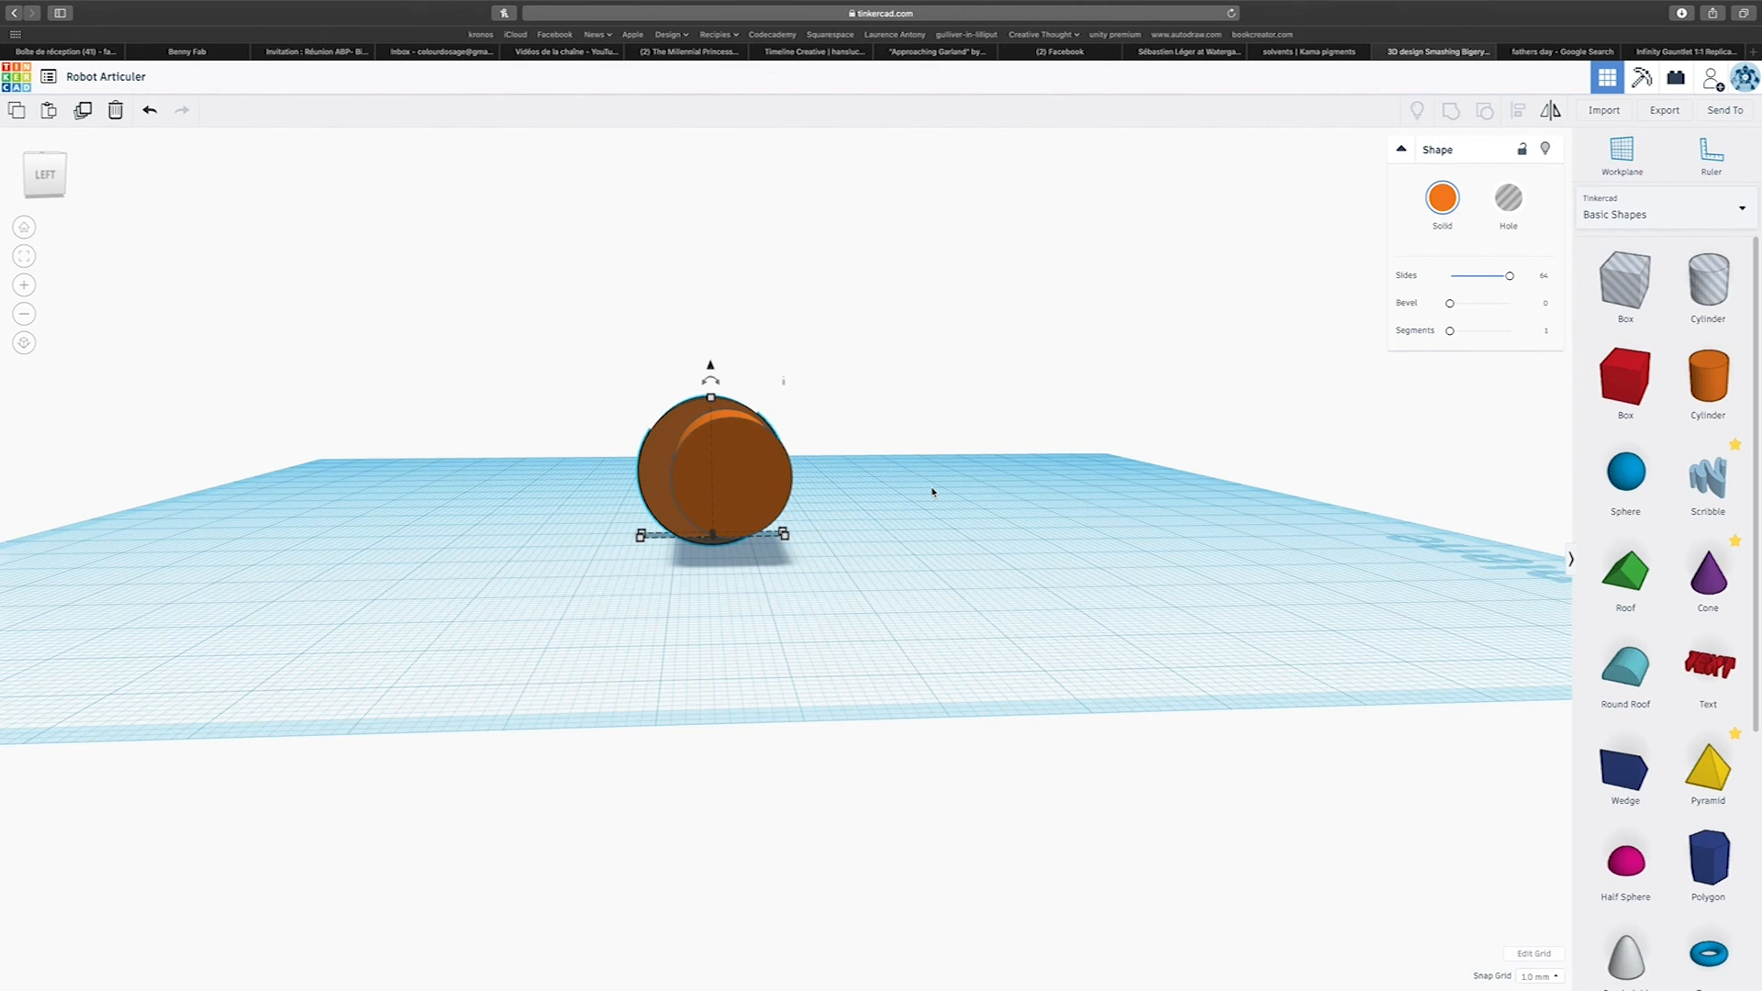
pyautogui.moveTo(932, 492); pyautogui.dragTo(476, 637, button='right')
pyautogui.scroll(5, 909, 523)
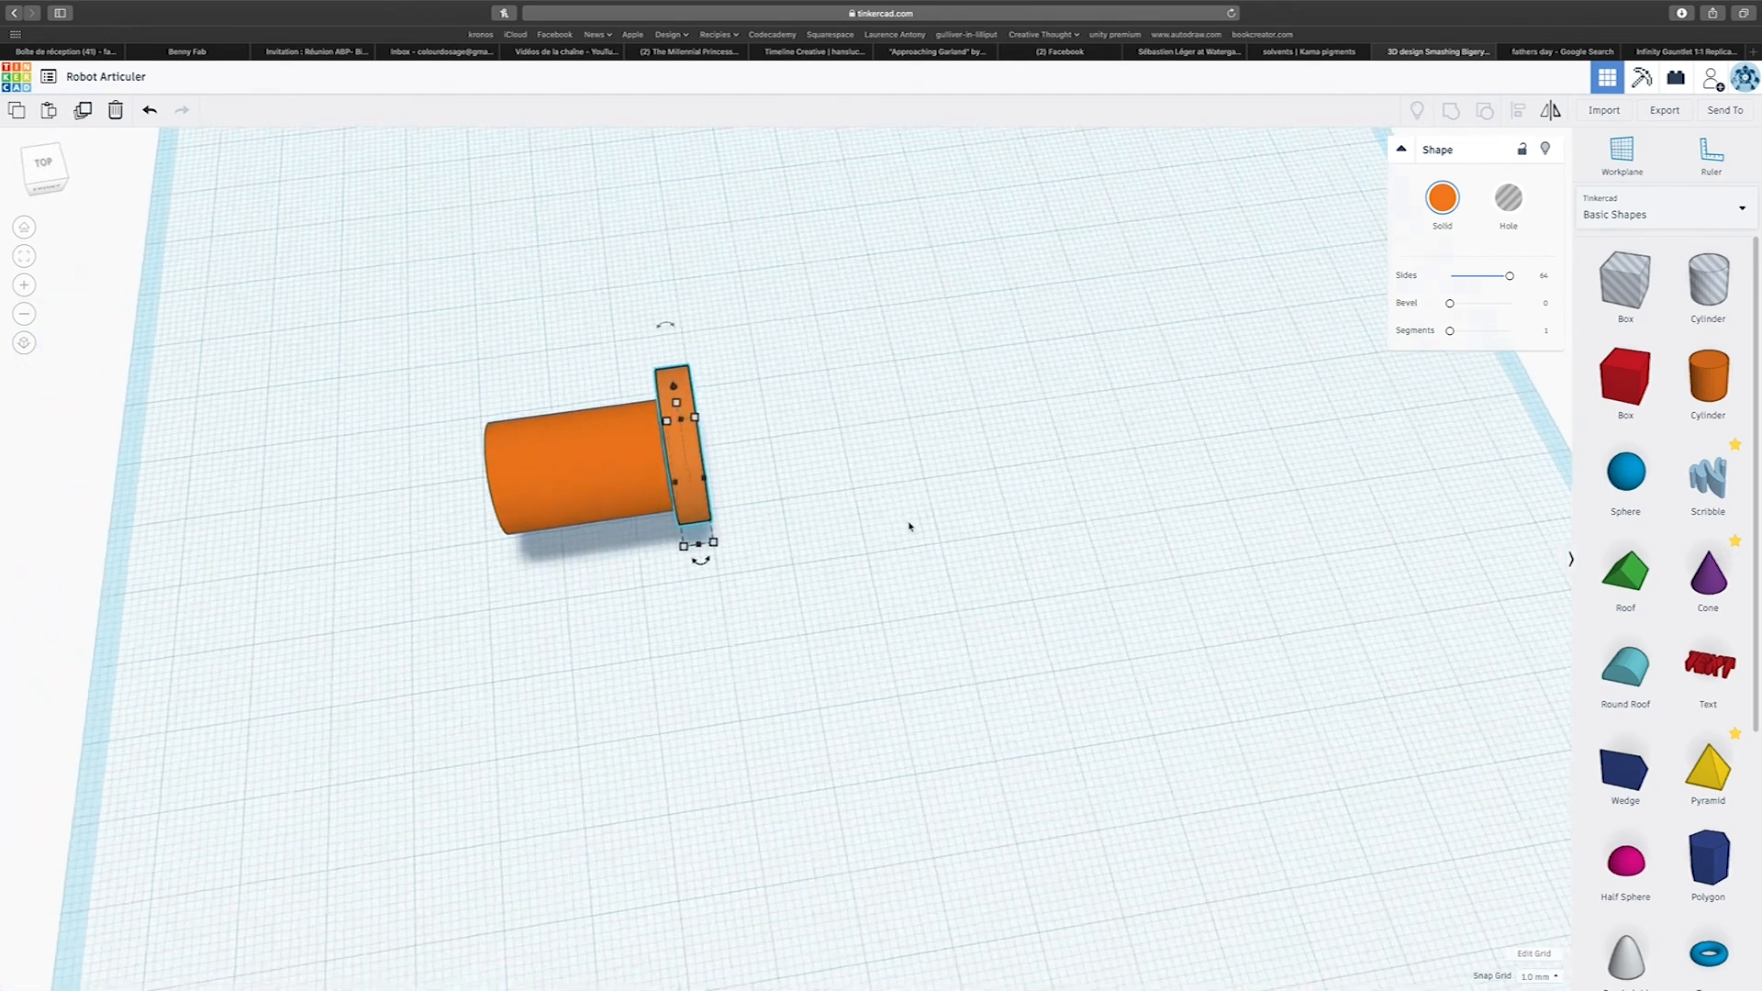
pyautogui.moveTo(729, 488); pyautogui.dragTo(611, 503, button='right')
pyautogui.moveTo(611, 503)
pyautogui.mouseDown()
pyautogui.moveTo(500, 519)
pyautogui.moveTo(602, 473)
pyautogui.mouseUp()
pyautogui.moveTo(873, 555); pyautogui.dragTo(622, 464, button='right')
# Select the horizontal cylinder and the disc and align their centres both vertically and across their width.
pyautogui.moveTo(439, 221); pyautogui.dragTo(976, 562)
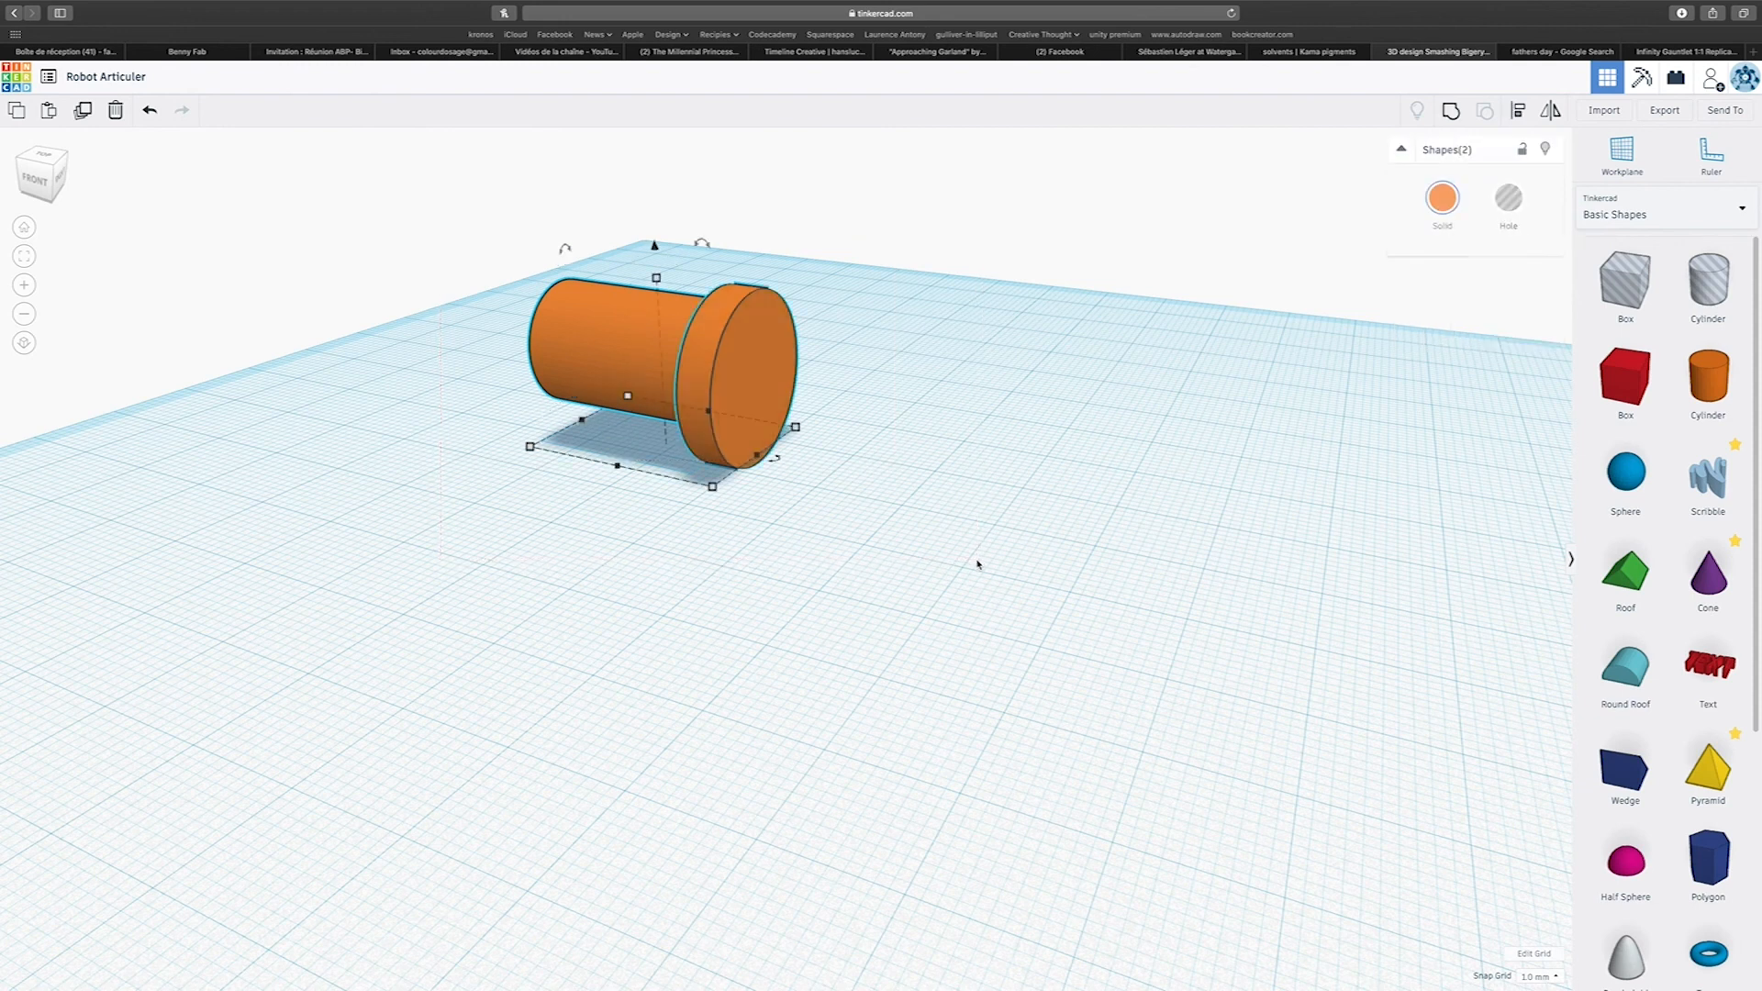
pyautogui.click(1522, 112)
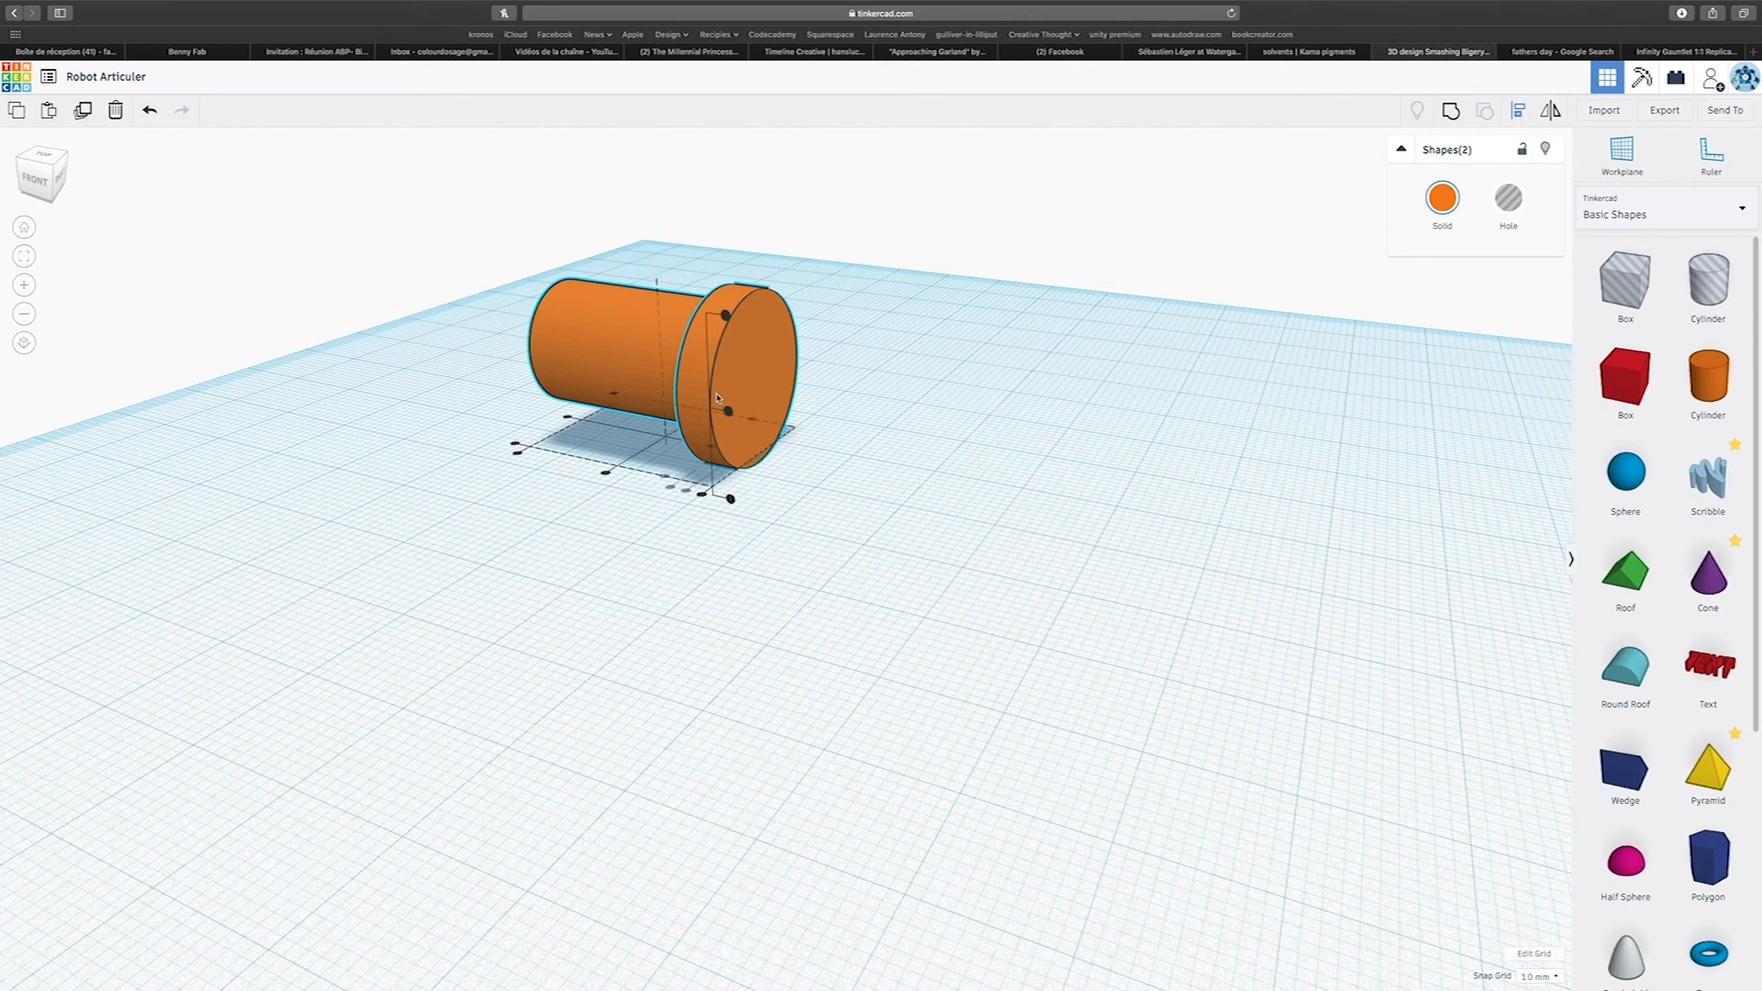
pyautogui.moveTo(693, 405); pyautogui.dragTo(1046, 537, button='right')
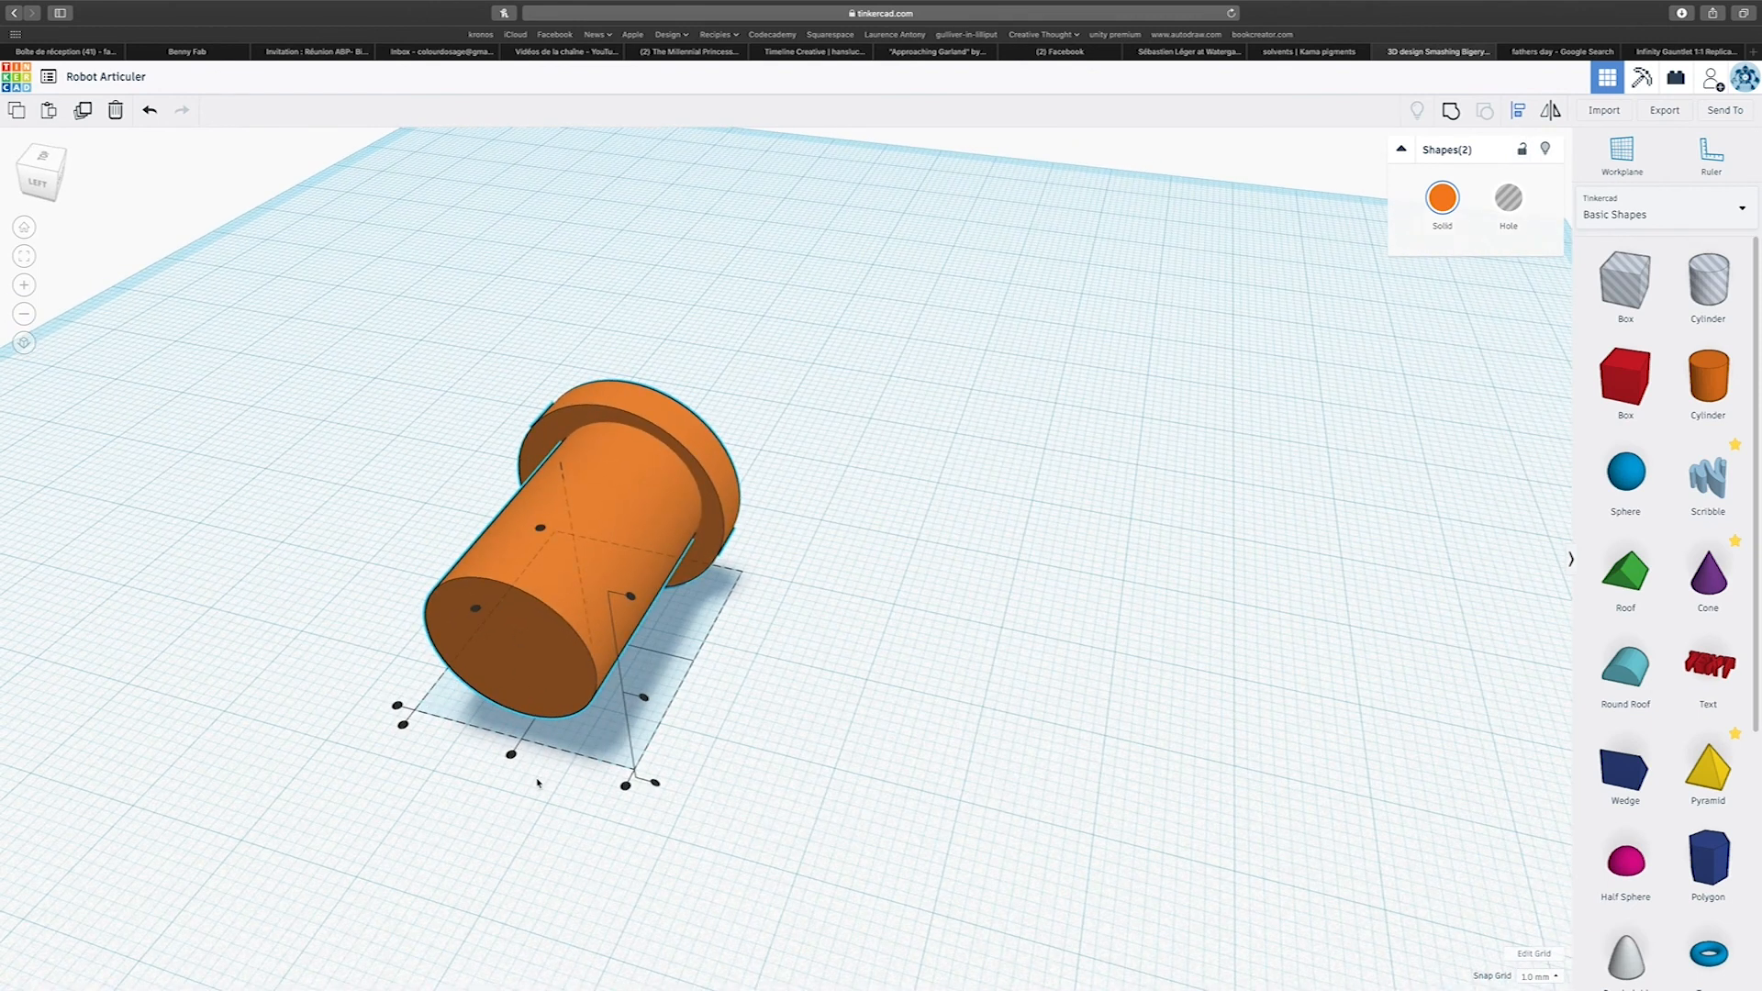
pyautogui.moveTo(563, 822); pyautogui.dragTo(692, 740, button='right')
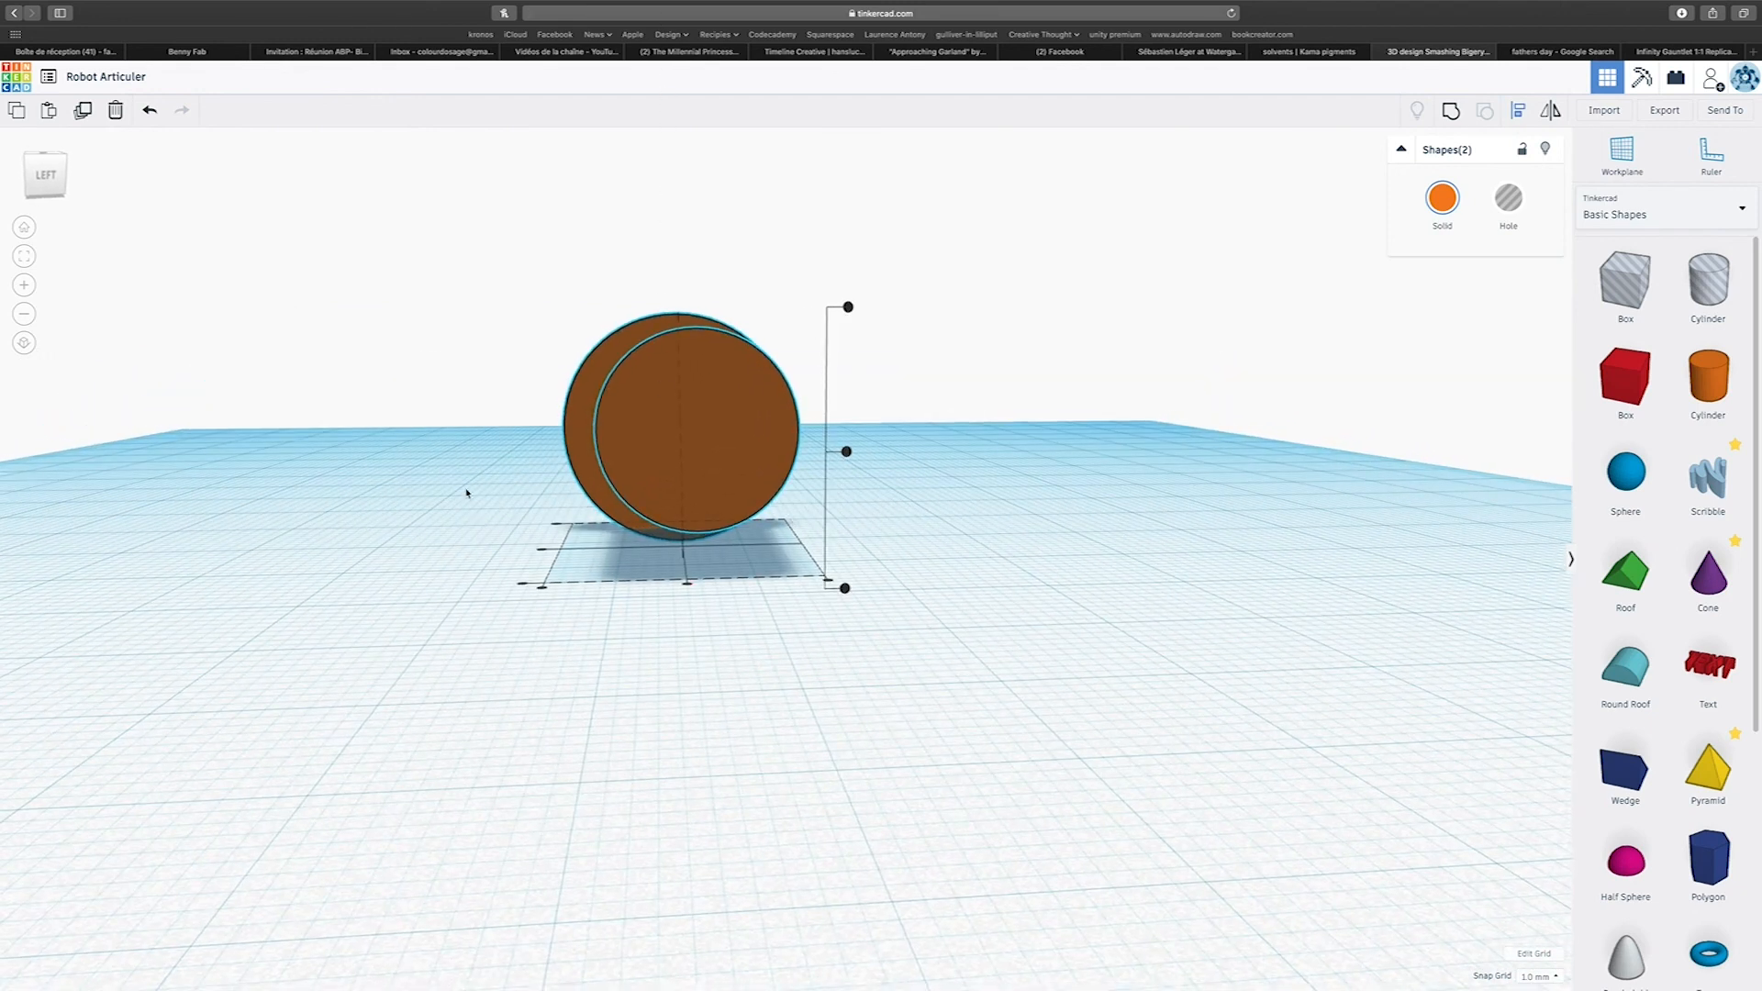
pyautogui.click(847, 451)
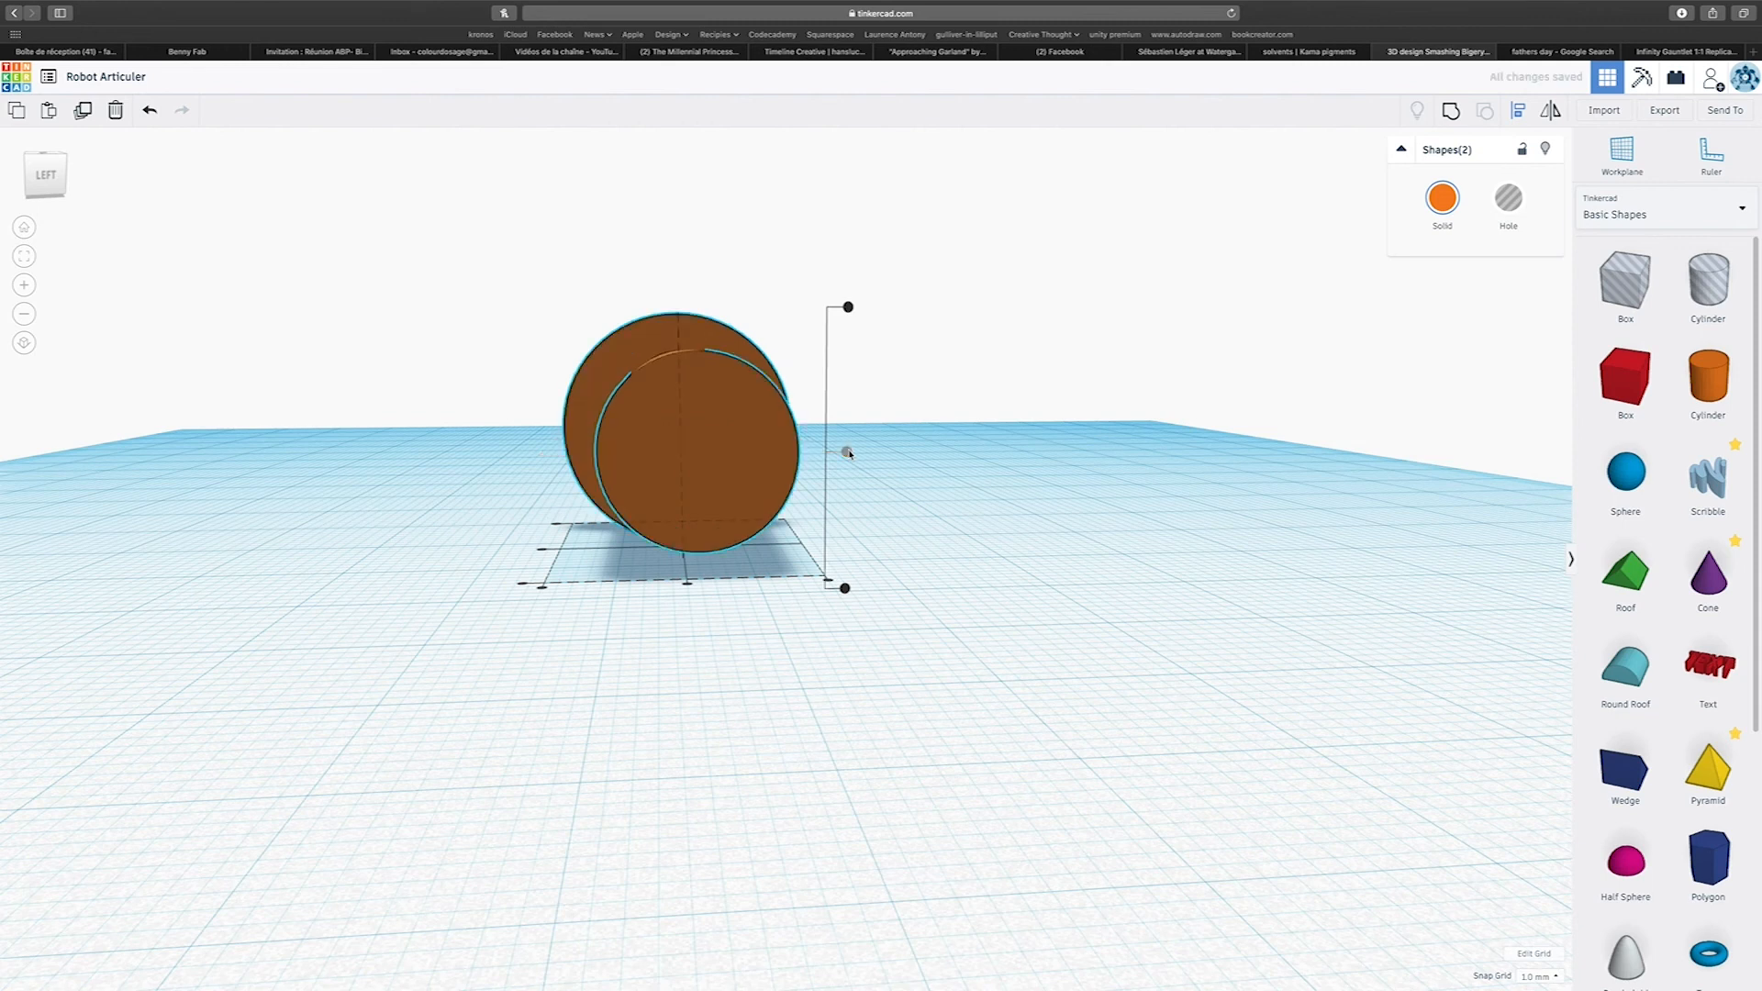
pyautogui.click(687, 586)
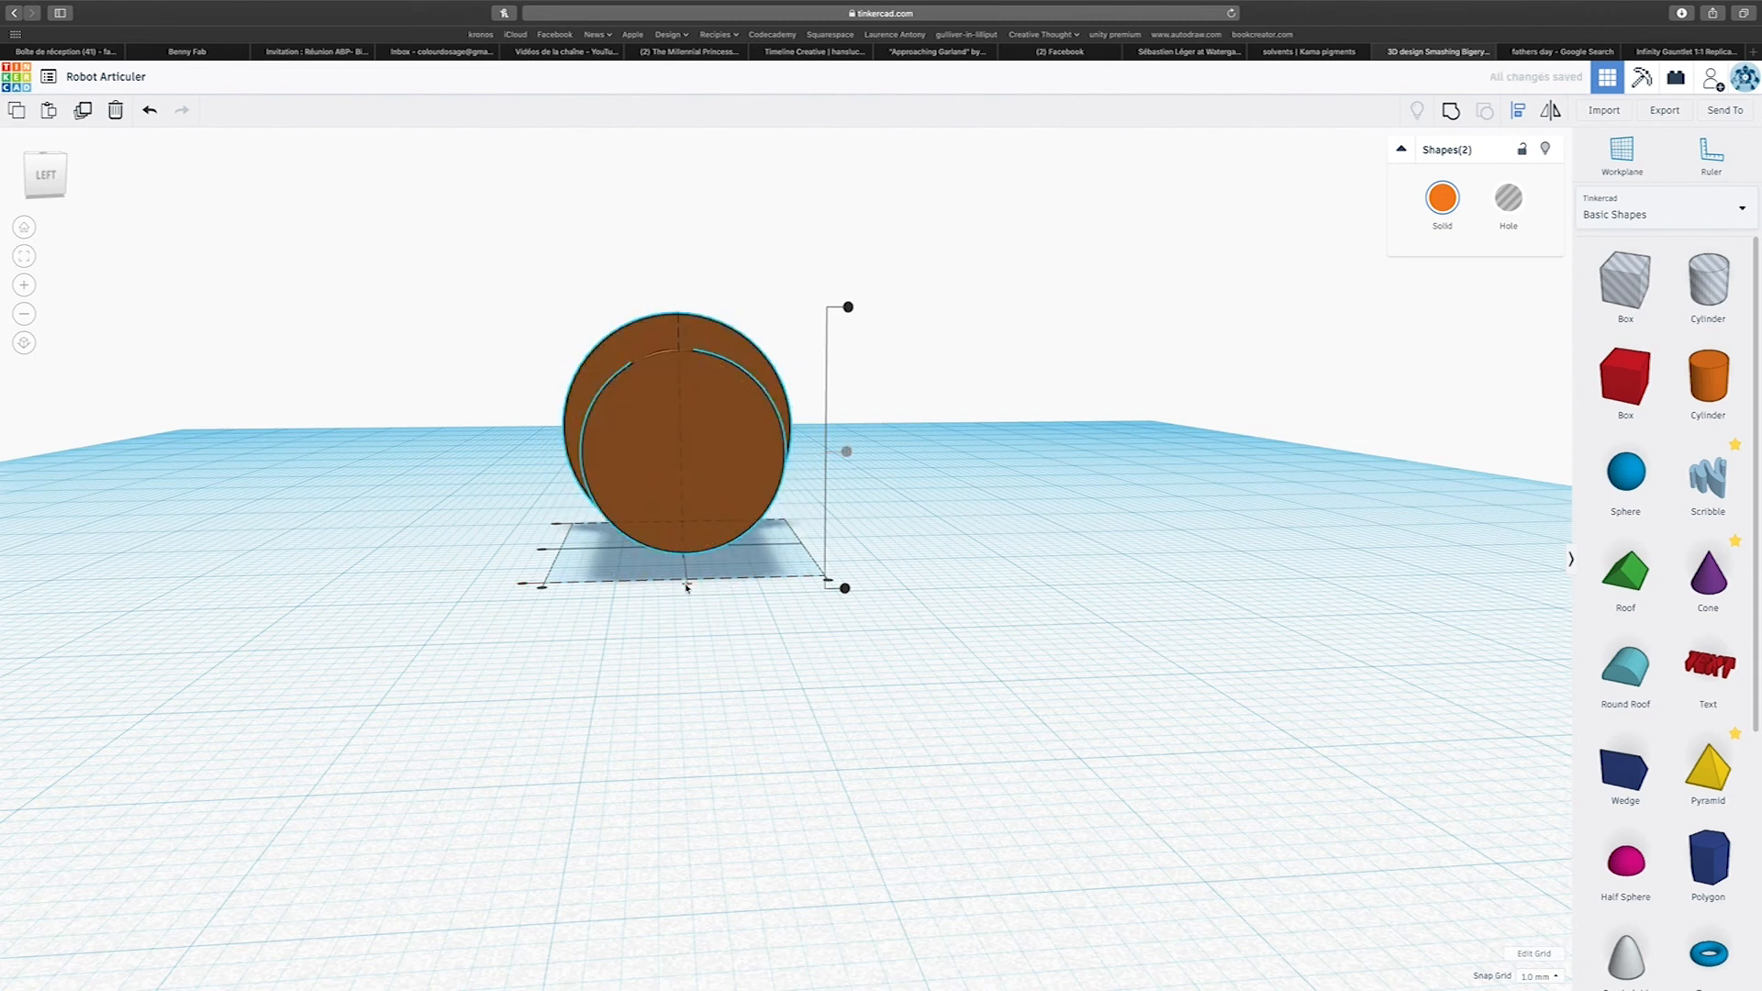
# Group the aligned cylinder and disc into a single flanged pin.
pyautogui.moveTo(704, 587); pyautogui.dragTo(67, 599, button='right')
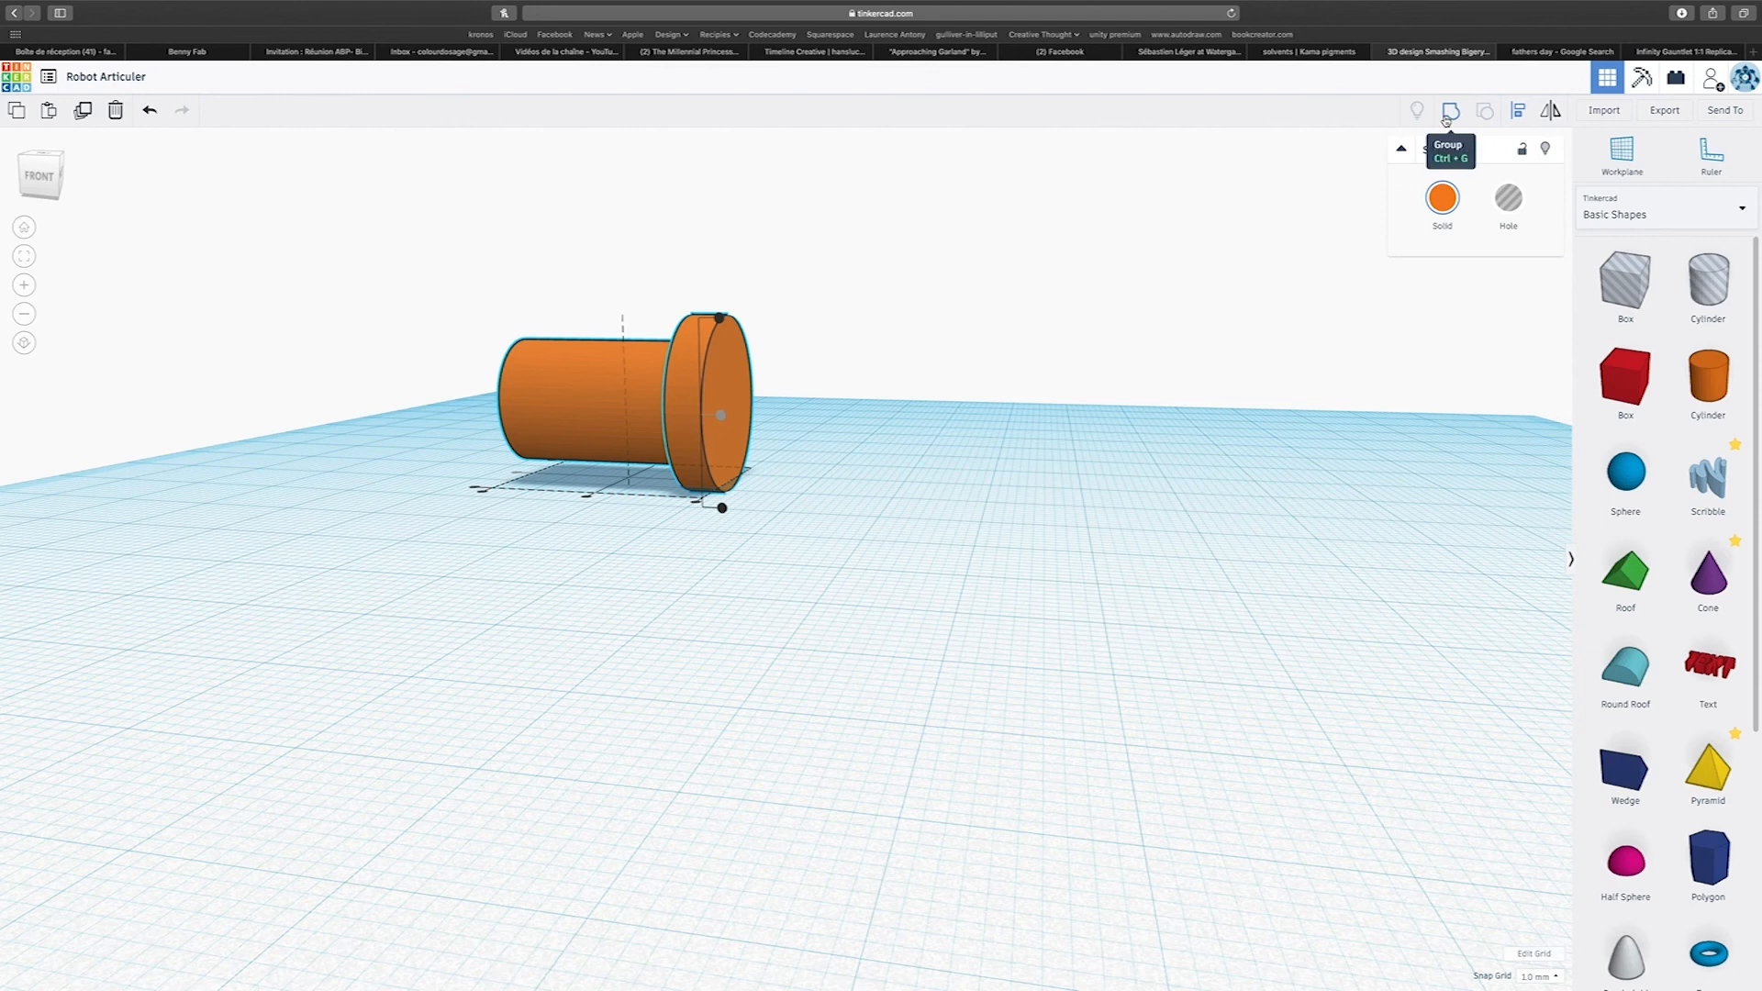
pyautogui.click(1446, 119)
pyautogui.moveTo(737, 609); pyautogui.dragTo(826, 508, button='right')
pyautogui.scroll(-3, 771, 657)
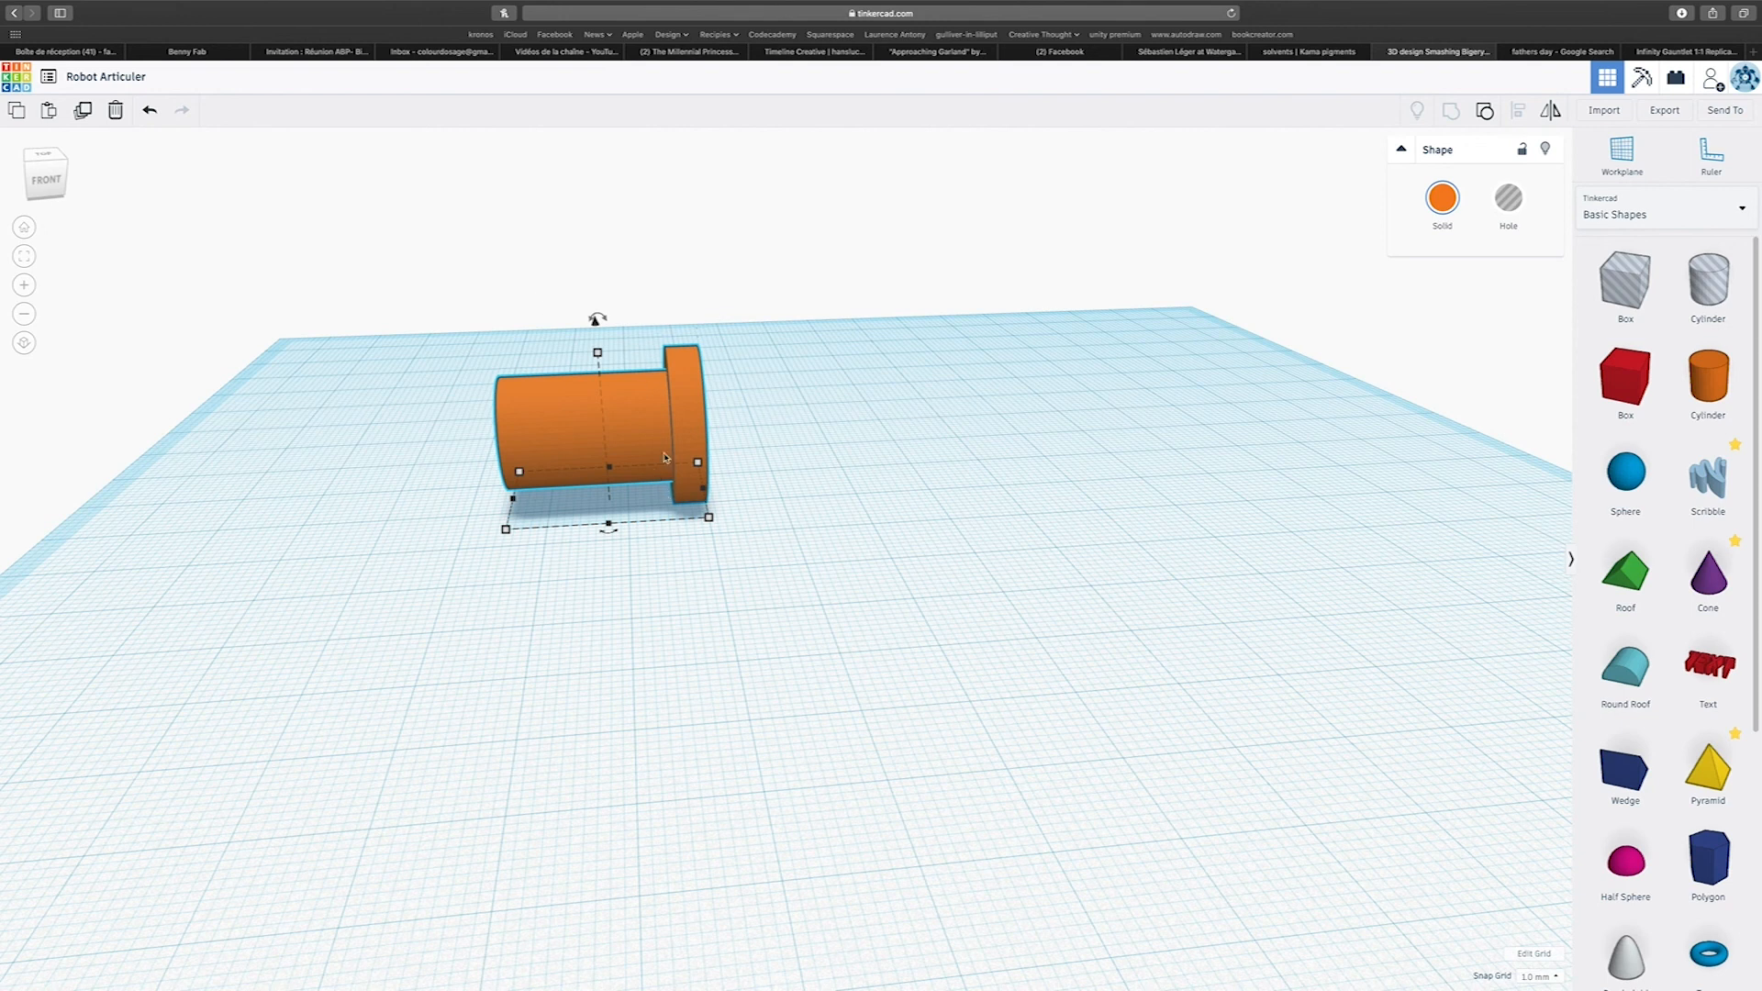
pyautogui.moveTo(676, 331); pyautogui.dragTo(715, 425, button='right')
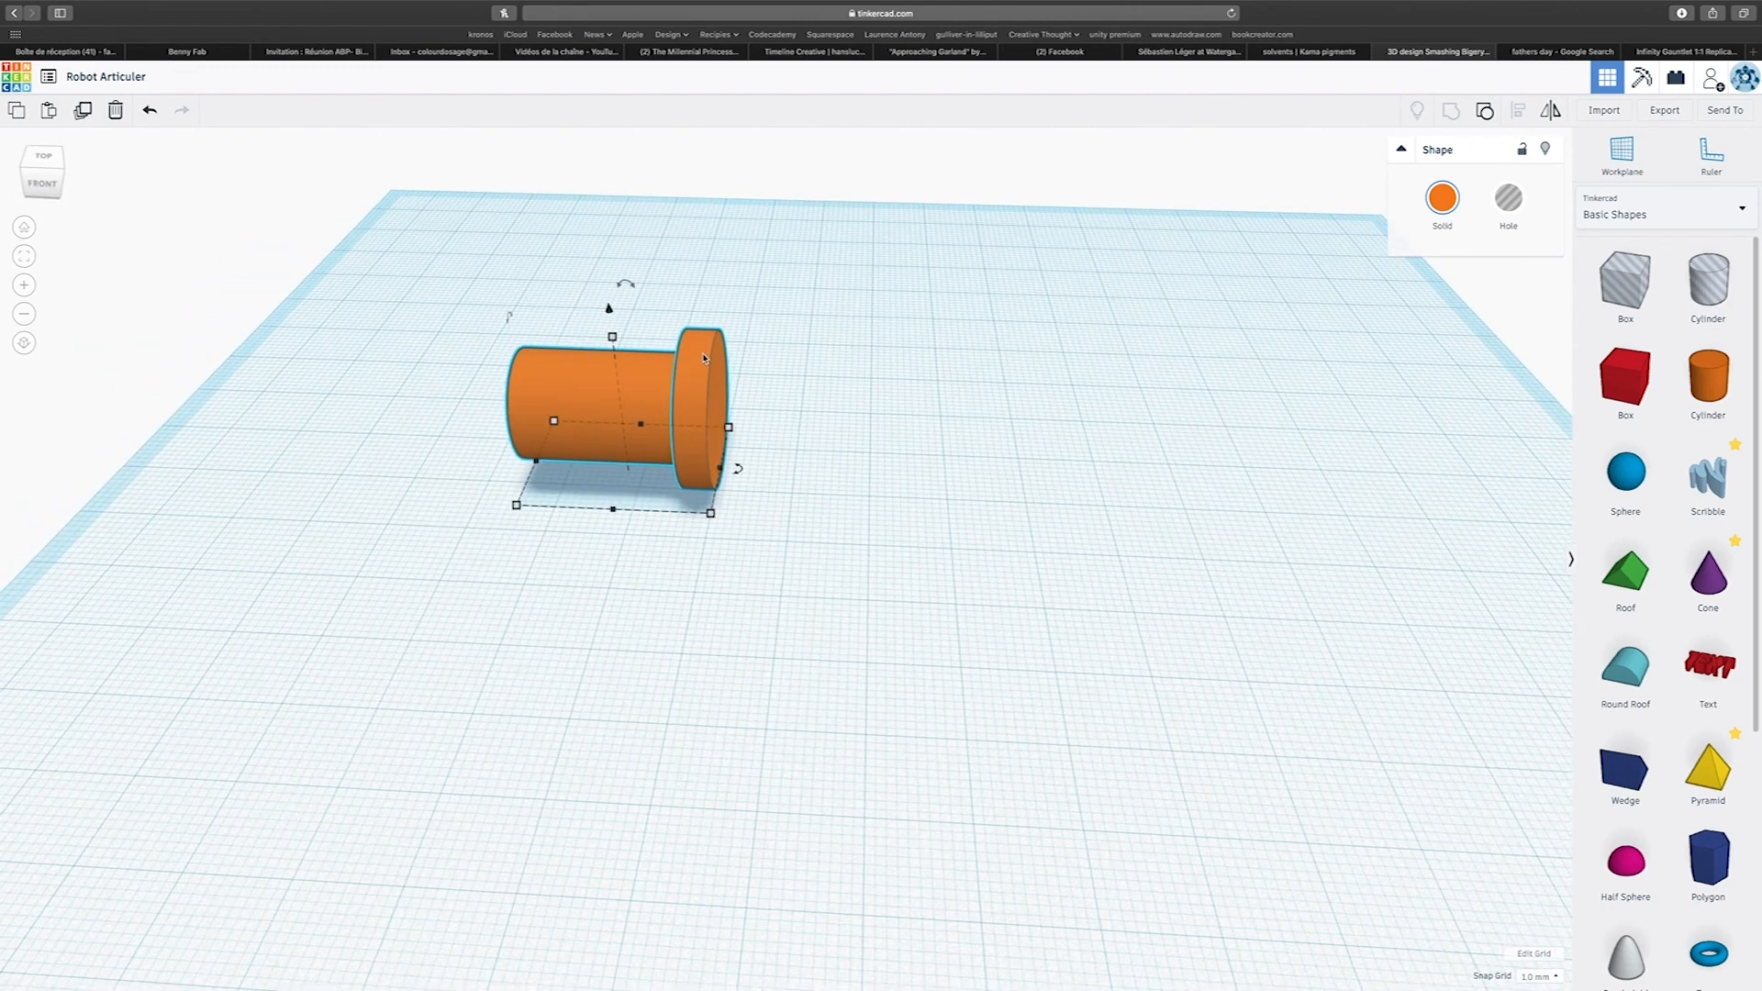
pyautogui.scroll(3, 662, 402)
pyautogui.scroll(-4, 641, 396)
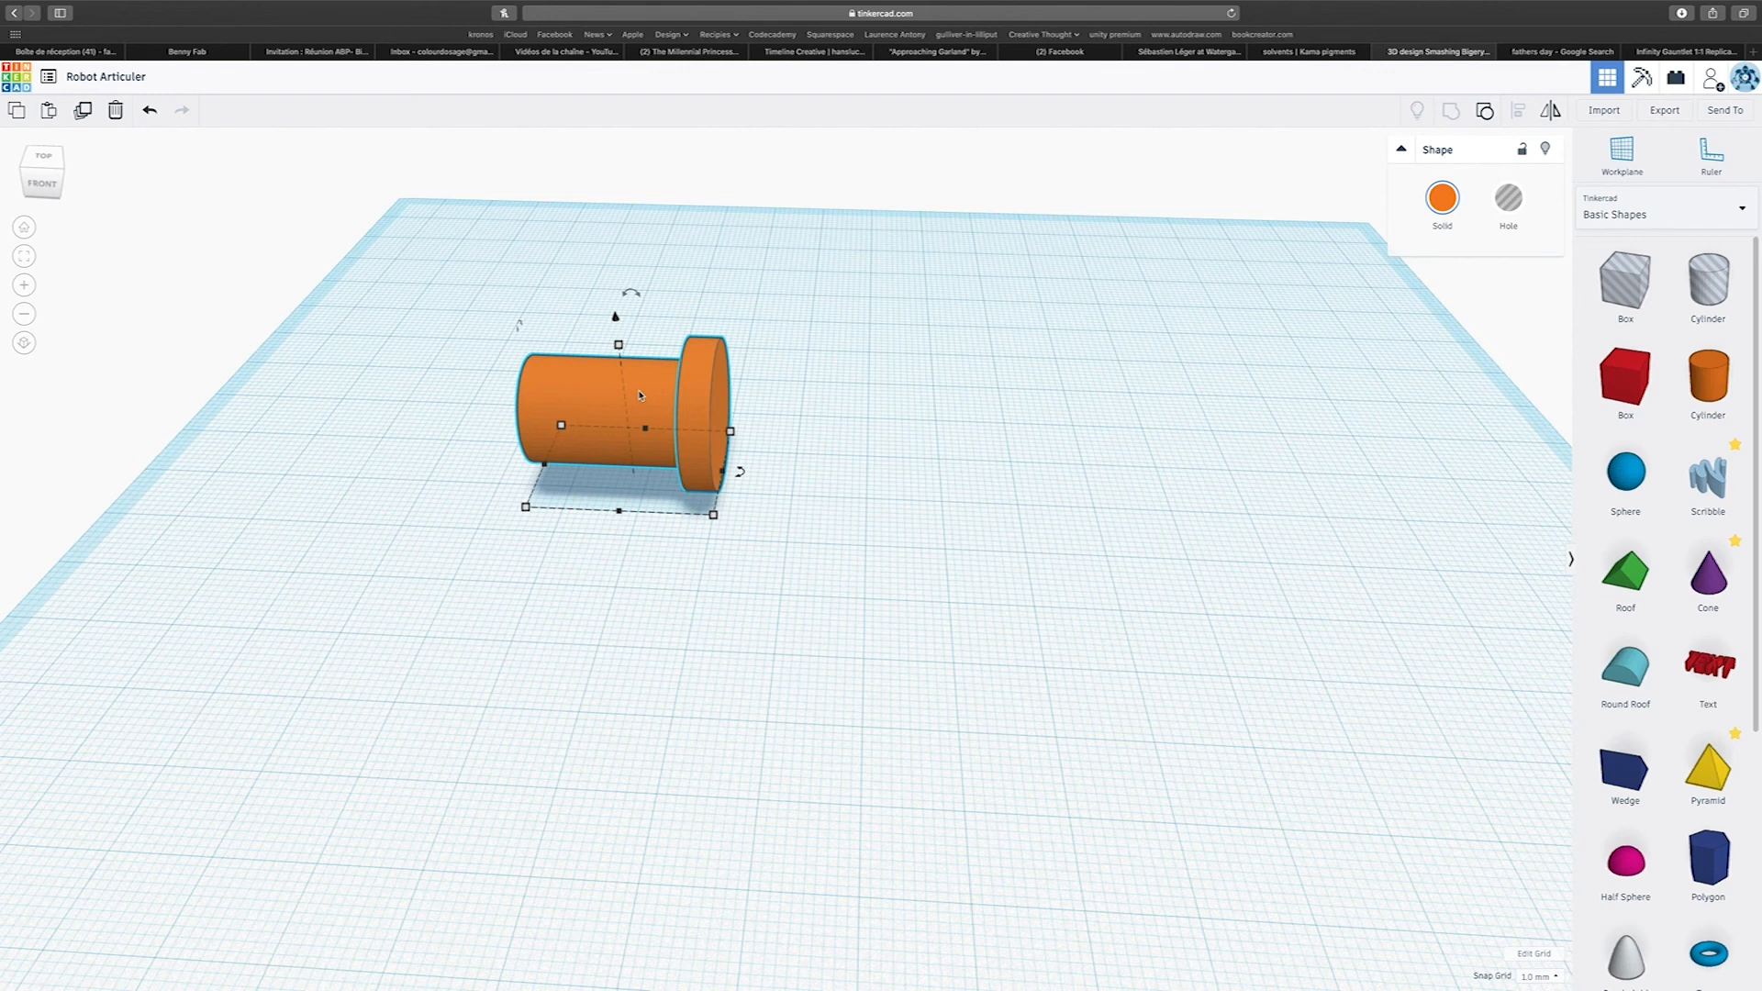
# Duplicate the flanged pin and place the copy in line beside the original's free end, with a gap between them.
pyautogui.keyDown('alt'); pyautogui.moveTo(640, 395); pyautogui.dragTo(399, 393); pyautogui.keyUp('alt')
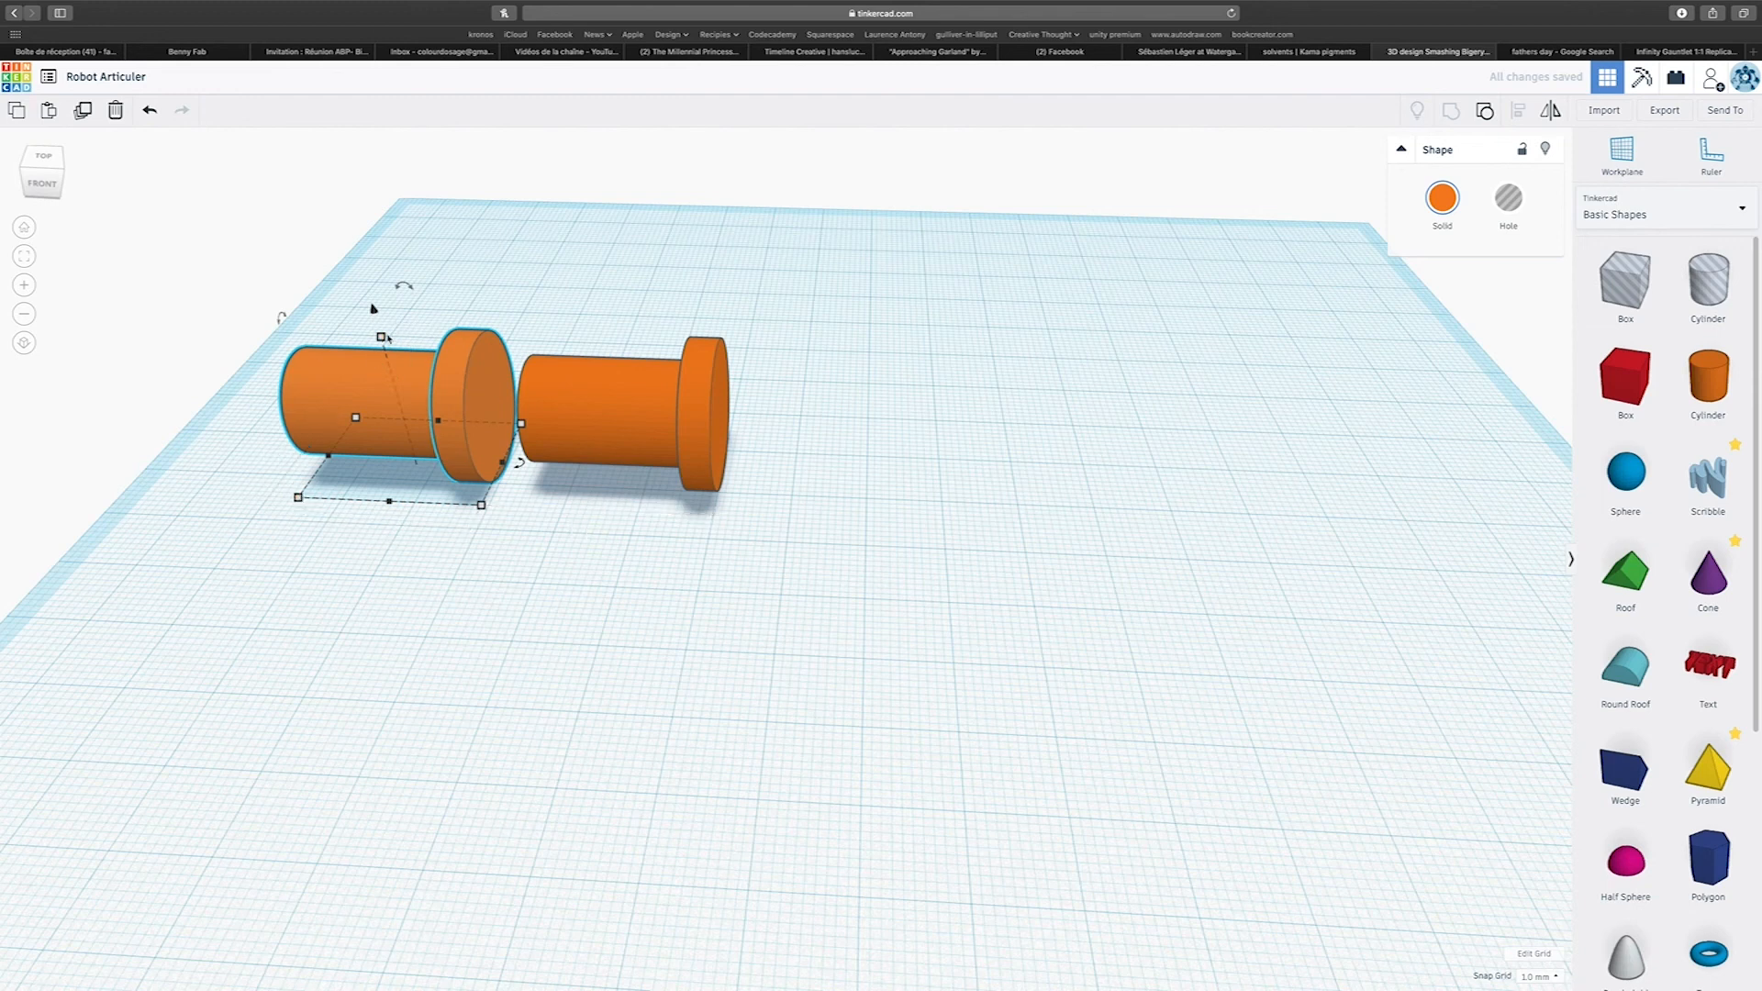
pyautogui.moveTo(337, 384); pyautogui.dragTo(183, 339, button='right')
pyautogui.moveTo(945, 439); pyautogui.dragTo(369, 413, button='right')
# Scale the copied pin up proportionally to a height of 22 mm.
pyautogui.moveTo(312, 422)
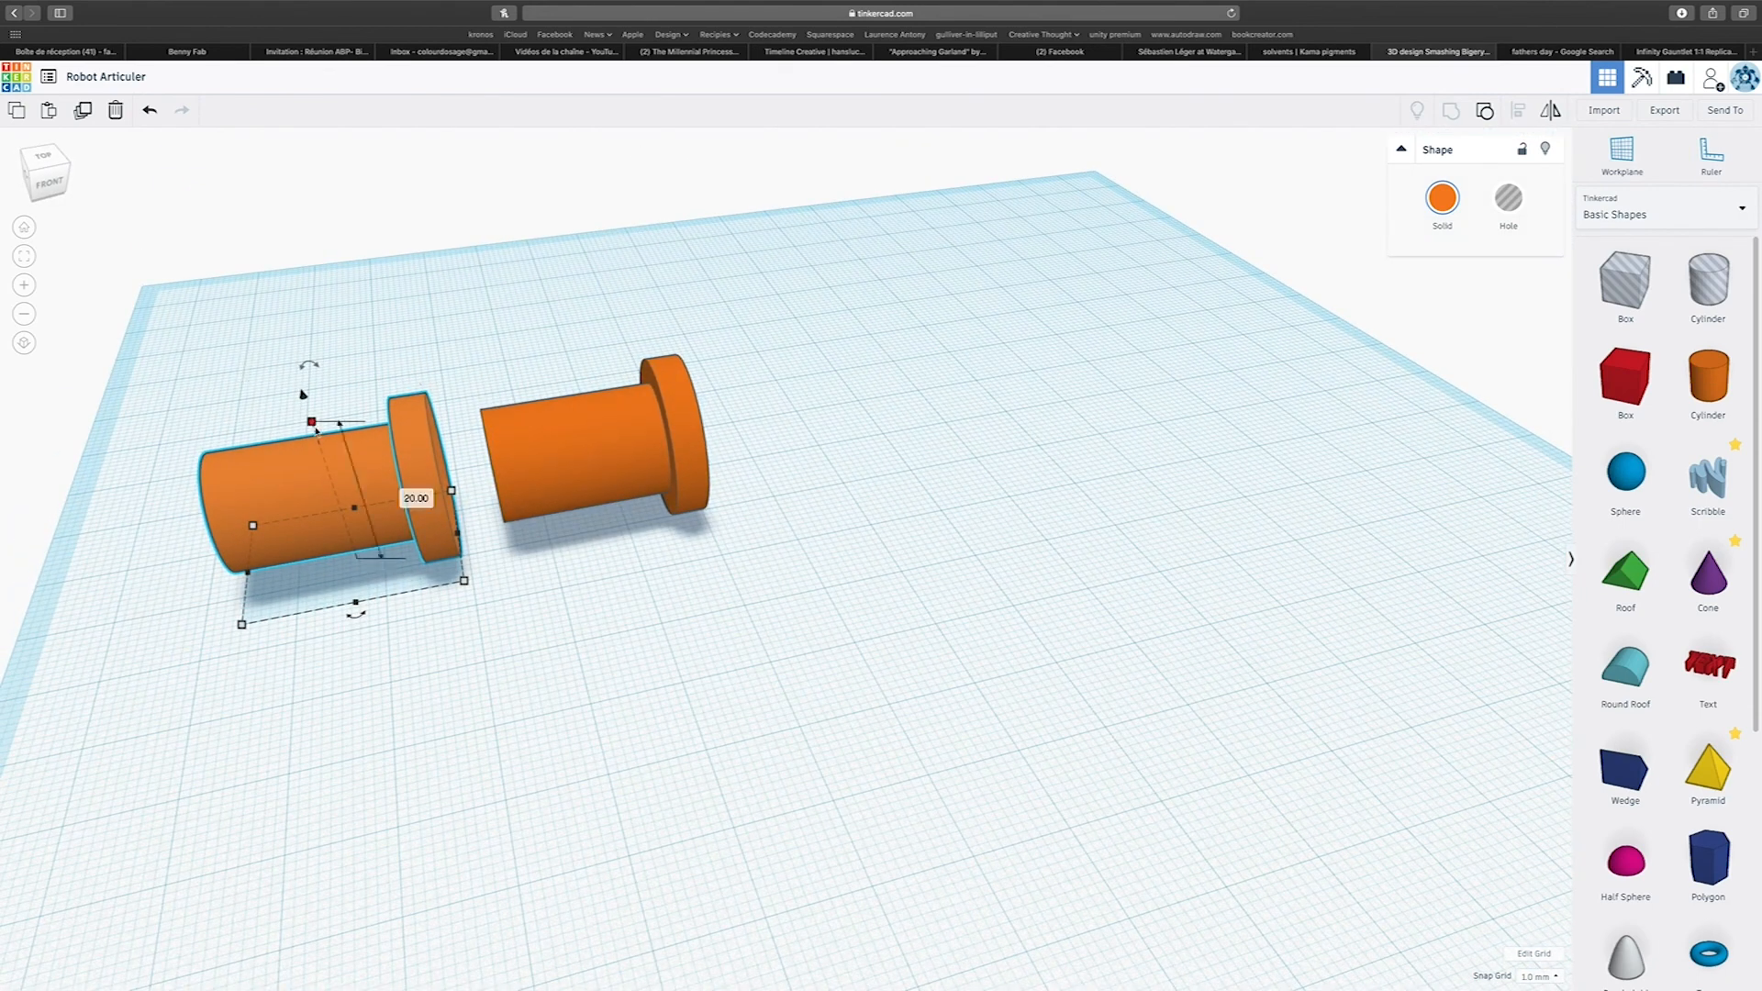
pyautogui.moveTo(312, 422); pyautogui.dragTo(311, 419)
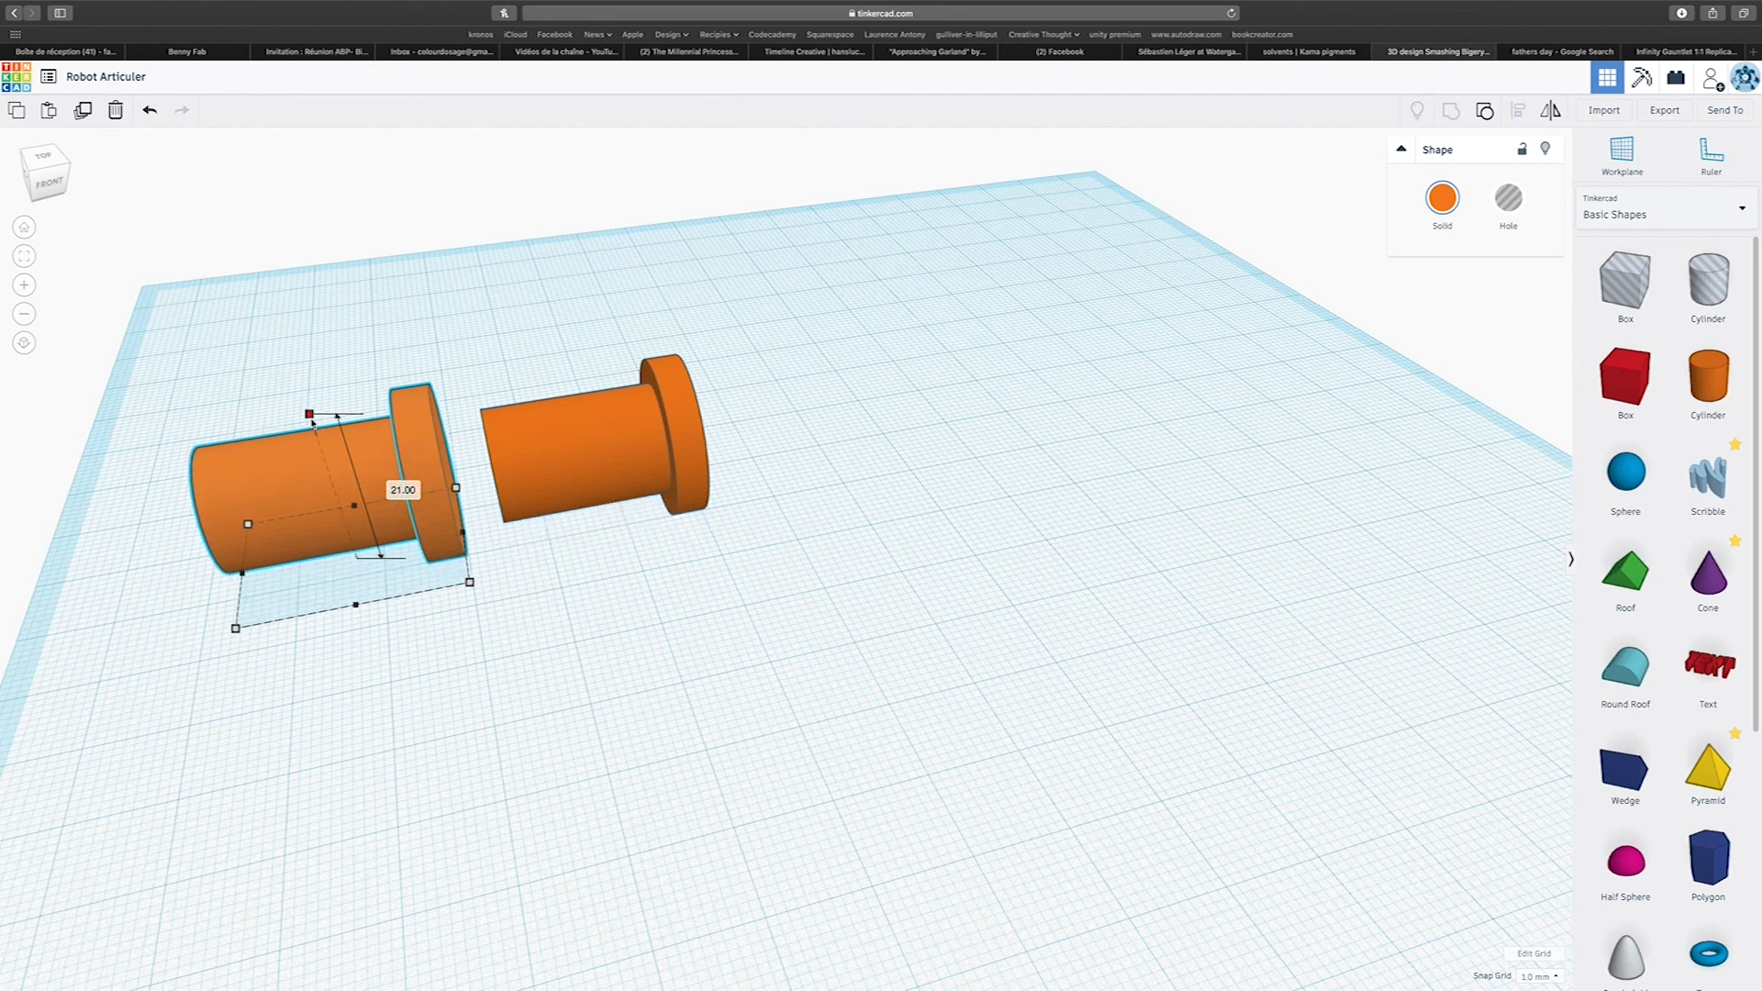
pyautogui.moveTo(312, 418); pyautogui.dragTo(312, 415)
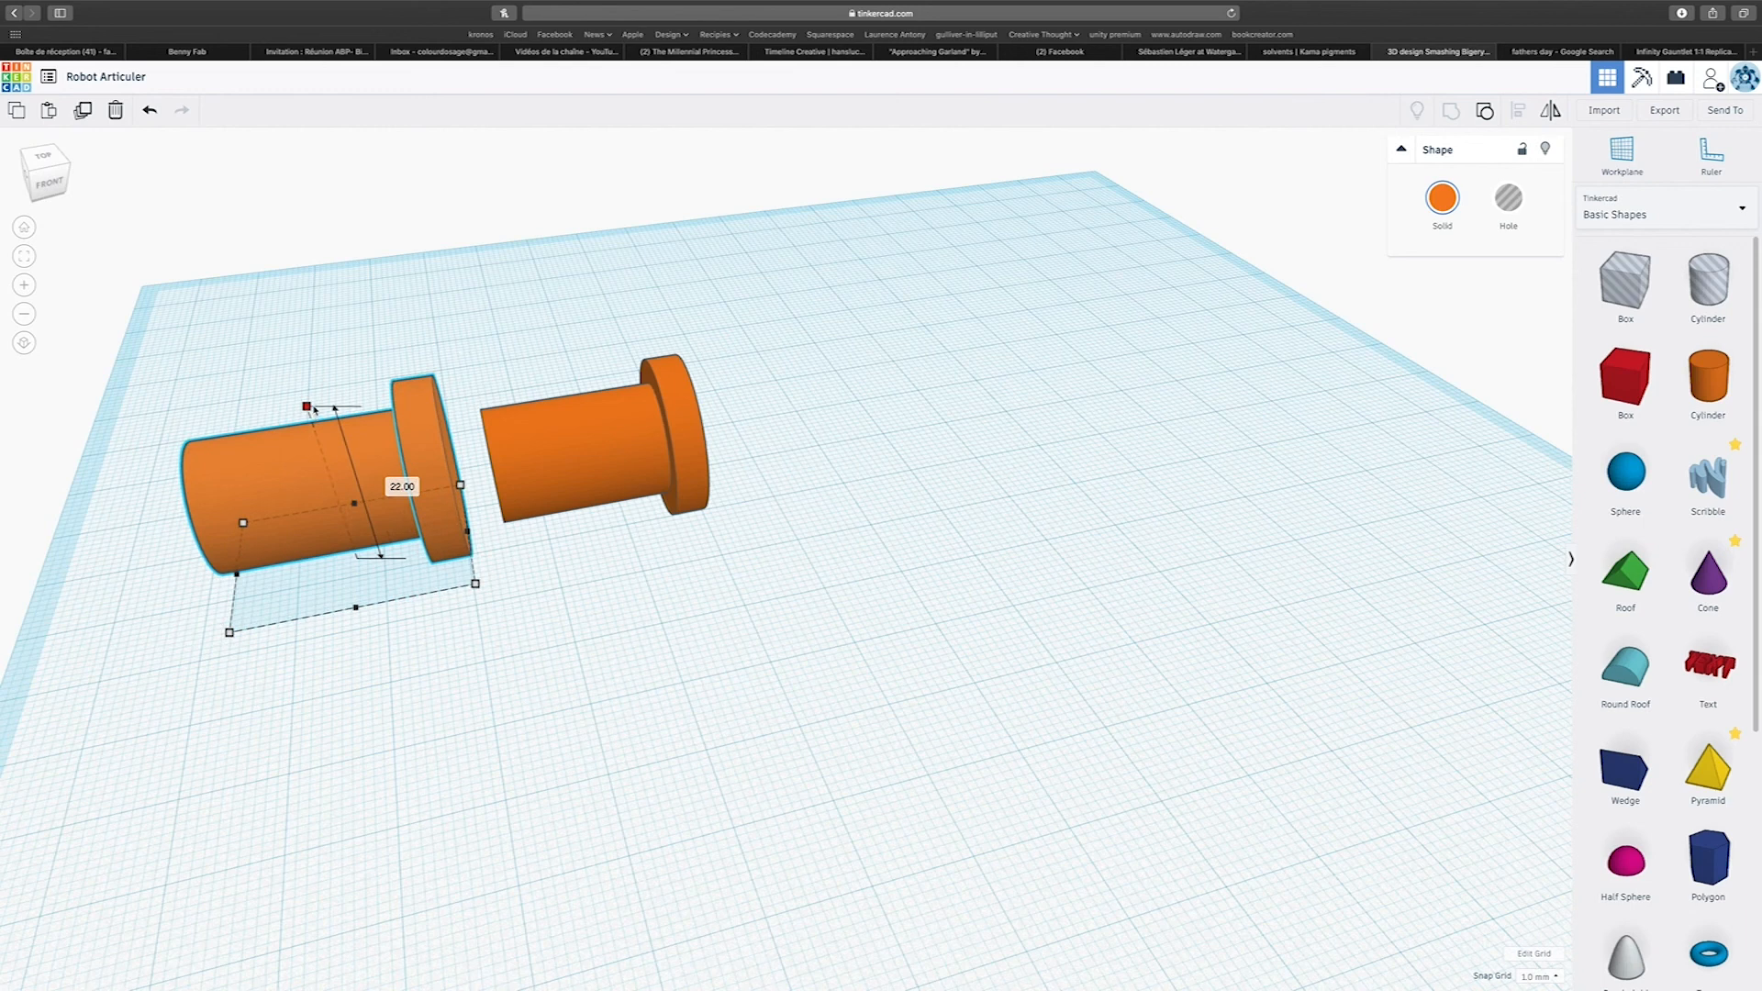
pyautogui.moveTo(314, 410); pyautogui.dragTo(314, 410)
# Lengthen the enlarged pin copy to 30.25 mm by extending its flanged end toward the original.
pyautogui.moveTo(284, 426); pyautogui.dragTo(501, 557, button='right')
pyautogui.moveTo(933, 437); pyautogui.dragTo(765, 437, button='right')
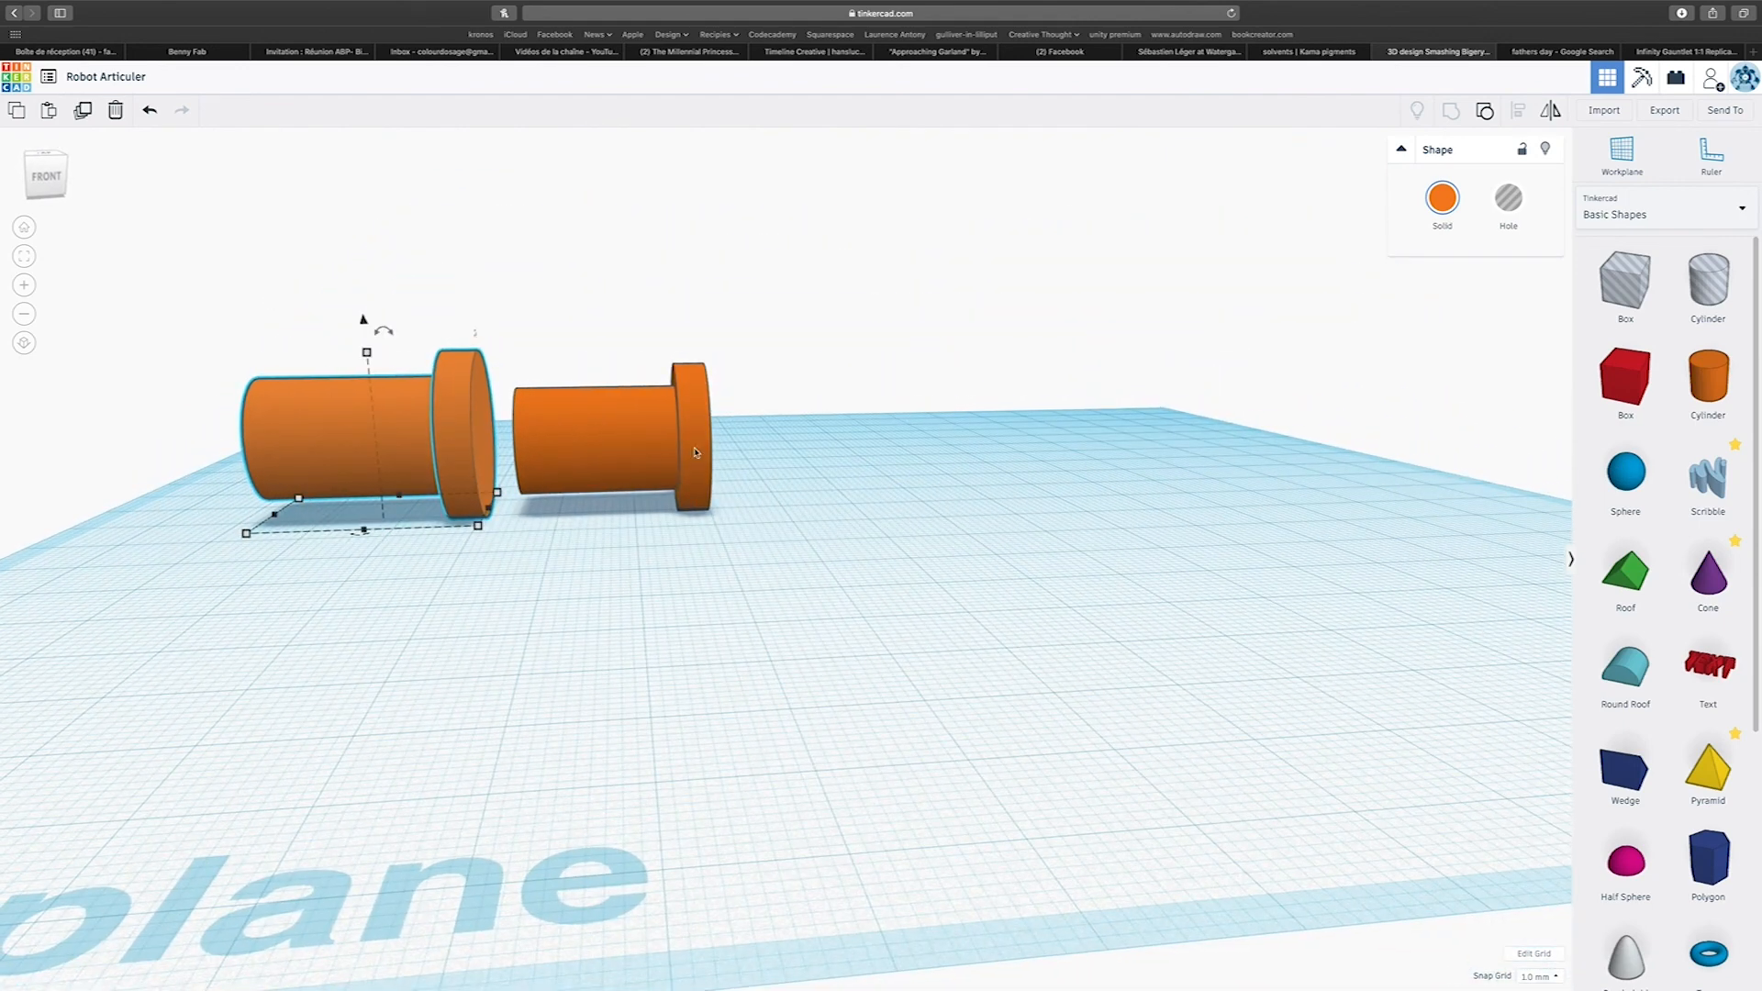
pyautogui.moveTo(476, 467); pyautogui.dragTo(490, 496, button='right')
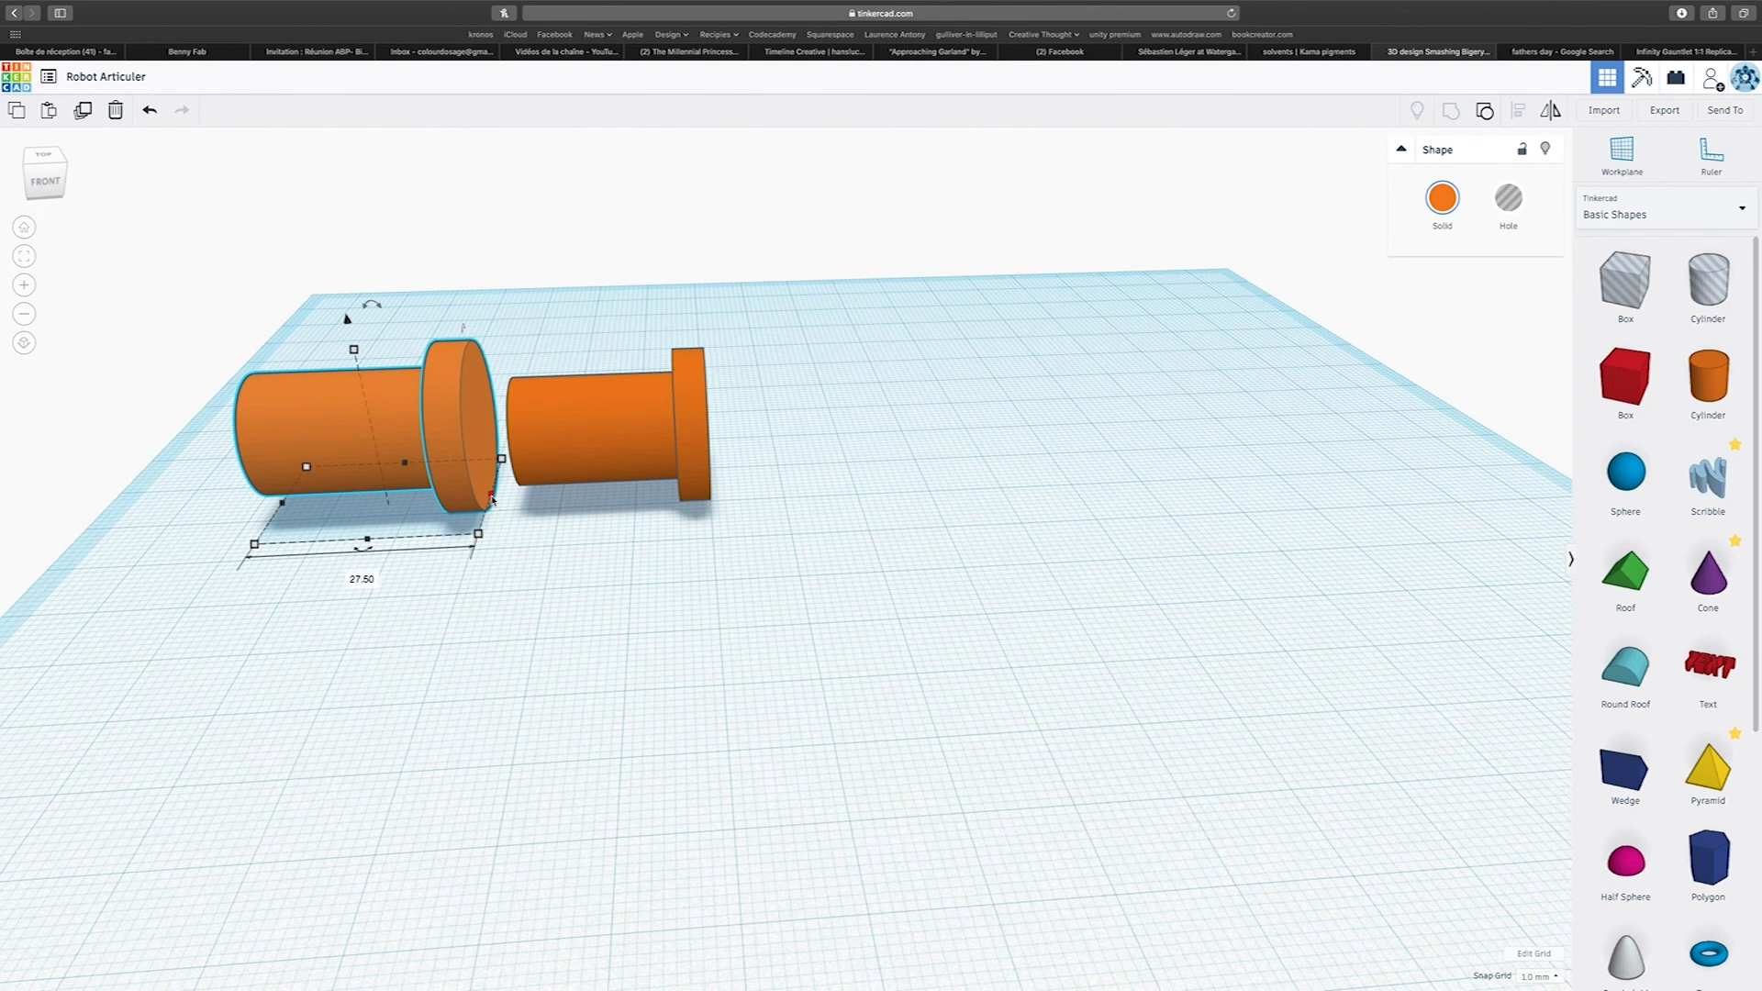
pyautogui.moveTo(496, 498); pyautogui.dragTo(511, 497)
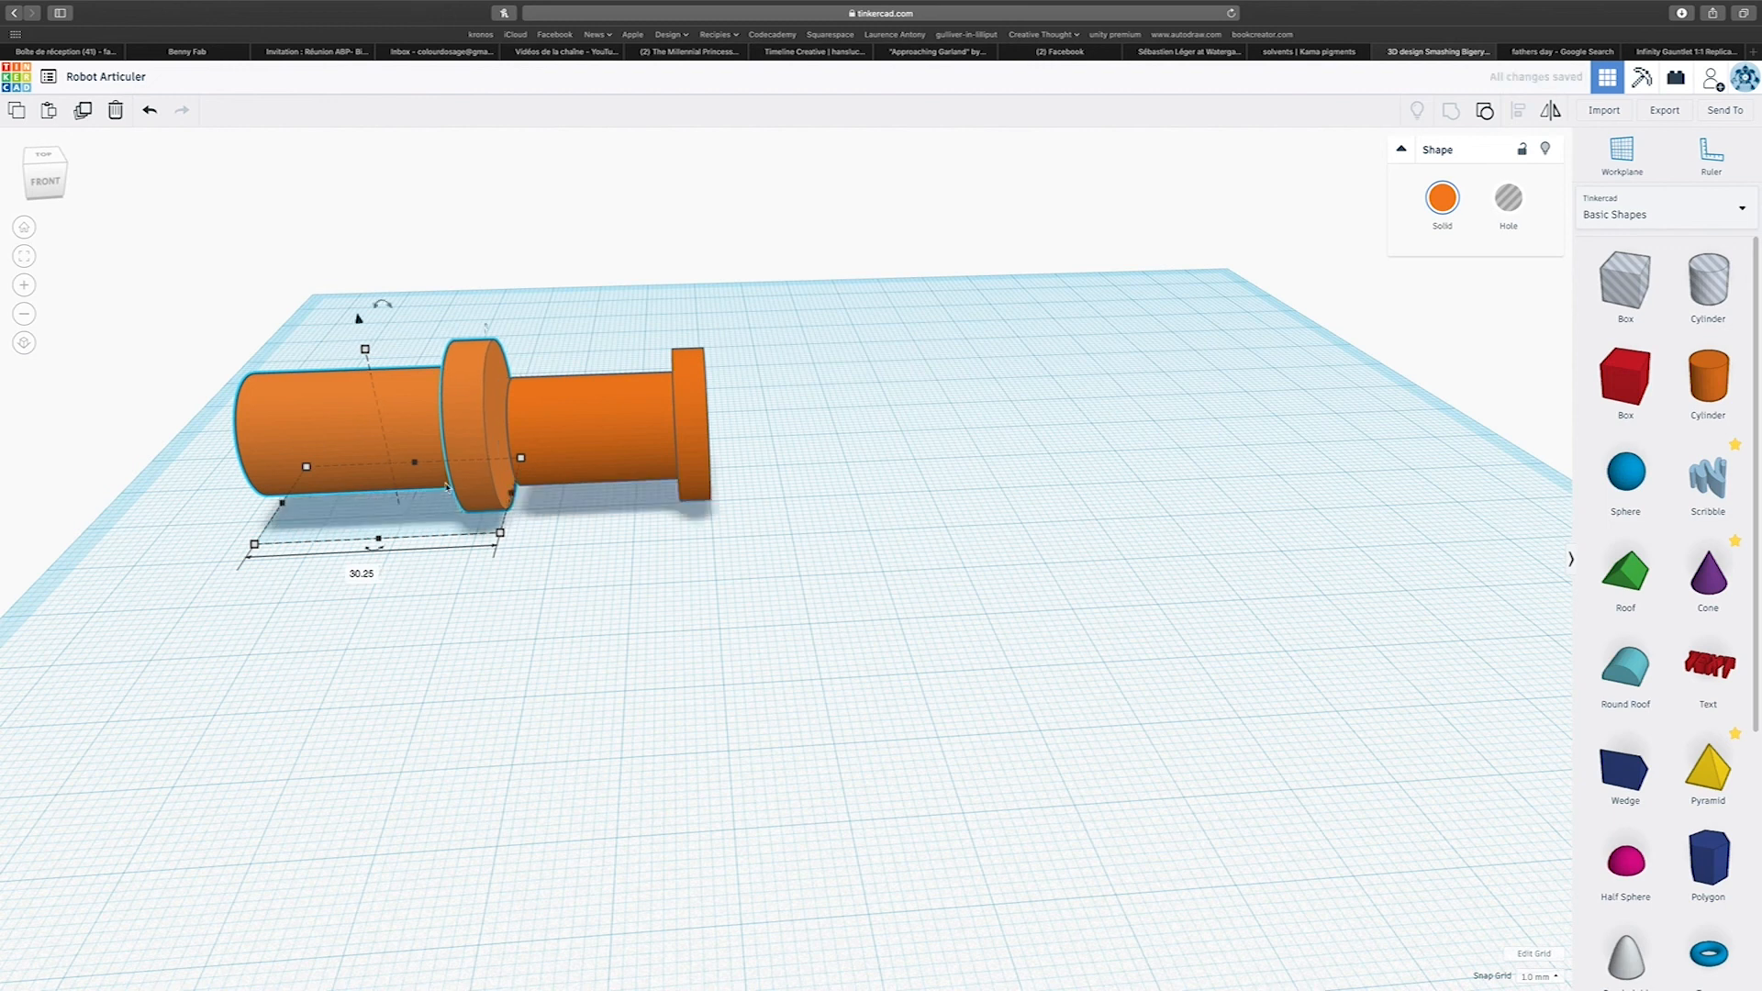
pyautogui.click(1518, 217)
pyautogui.moveTo(1248, 349); pyautogui.dragTo(1322, 368, button='right')
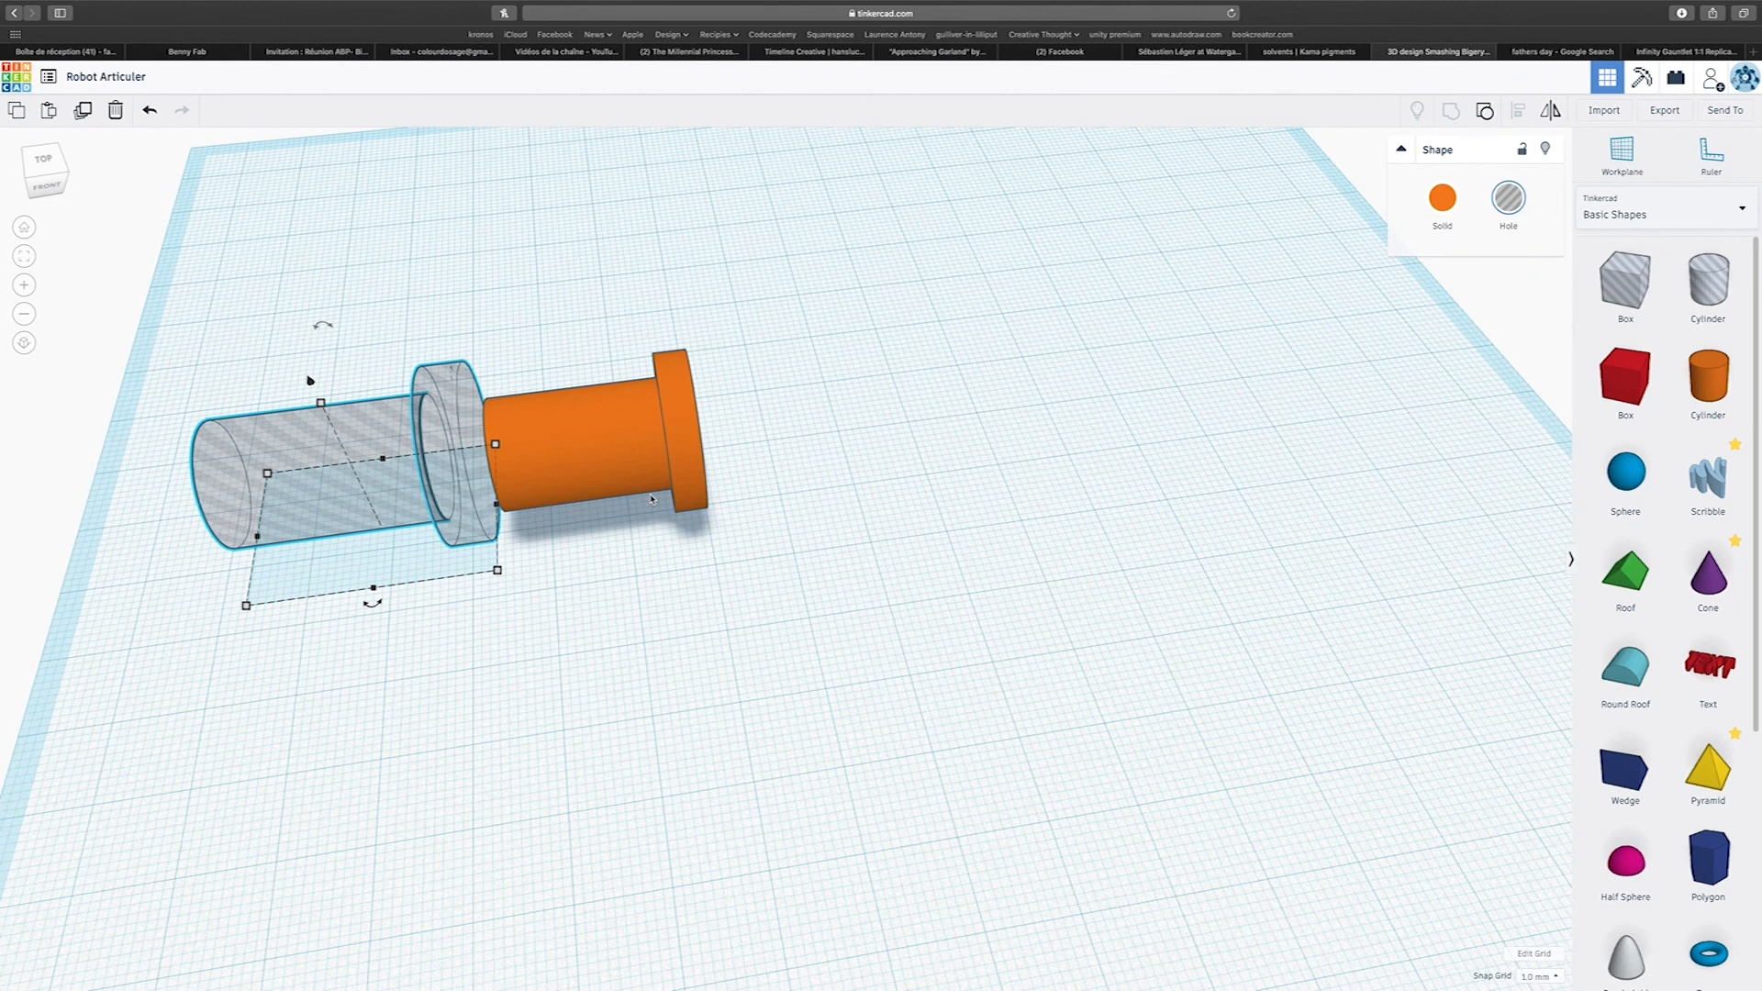
pyautogui.press('super+z')
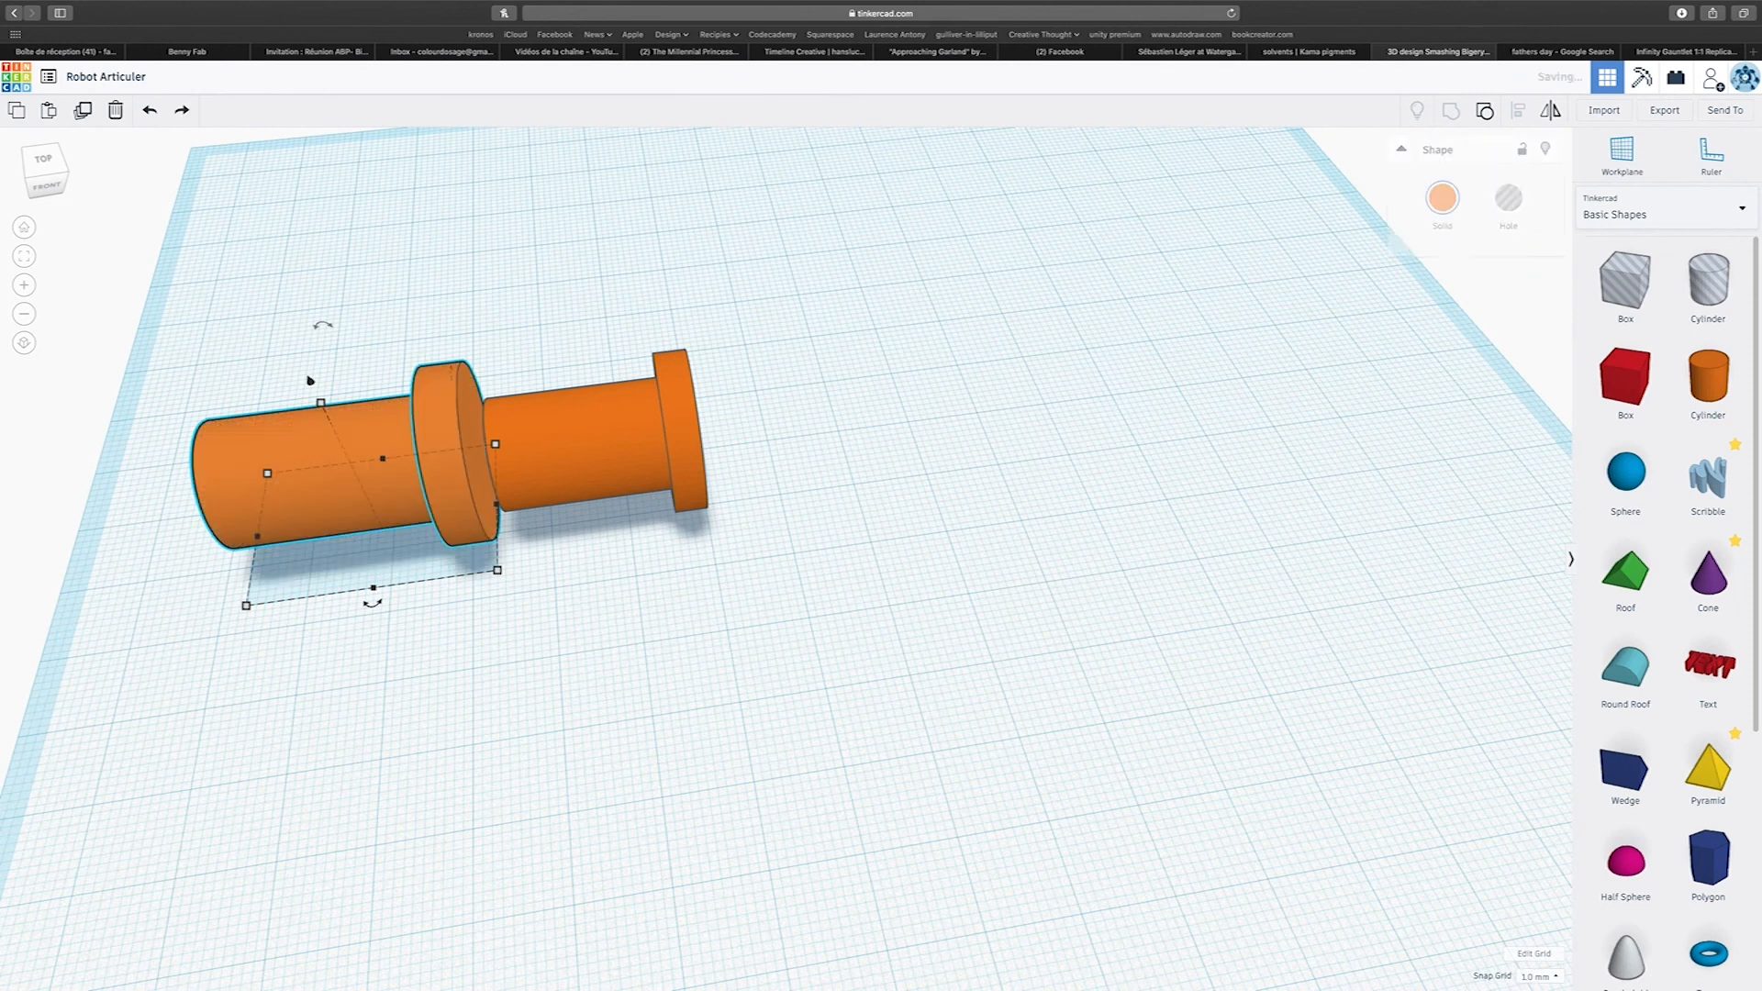
# Place a box set as a hole over the enlarged pin's free end and group the two to cut off that end.
pyautogui.moveTo(386, 653); pyautogui.dragTo(389, 528, button='right')
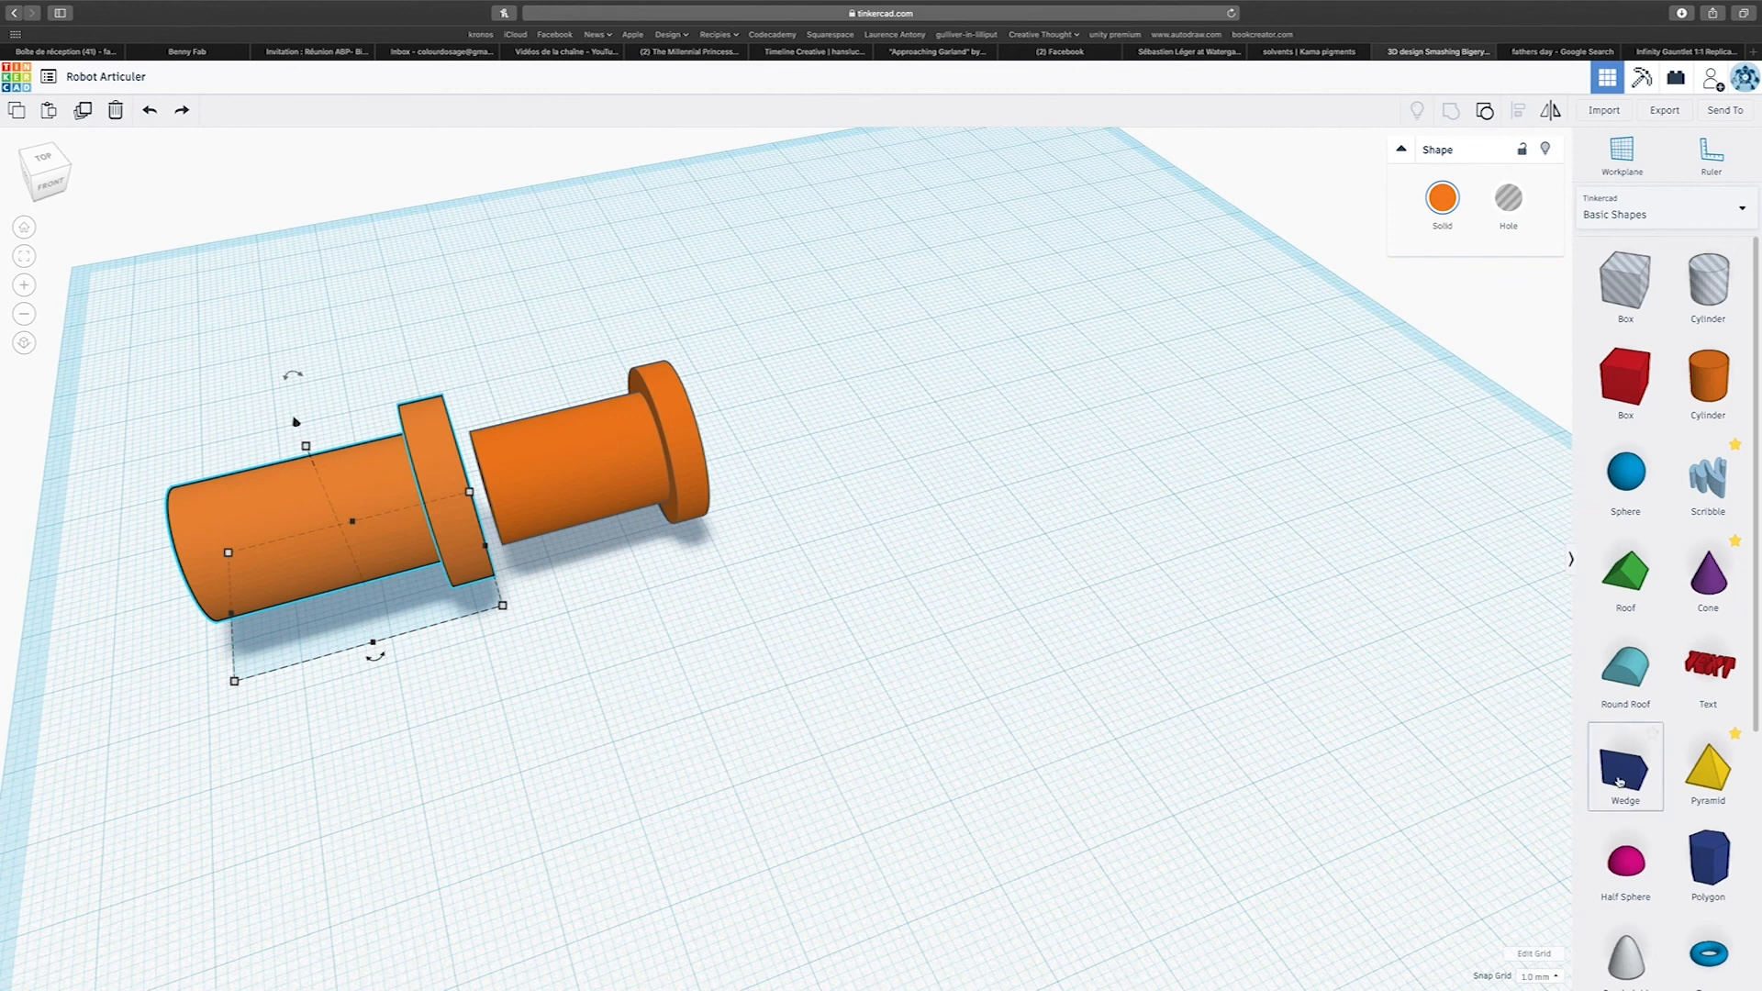
pyautogui.moveTo(1626, 379); pyautogui.dragTo(243, 567)
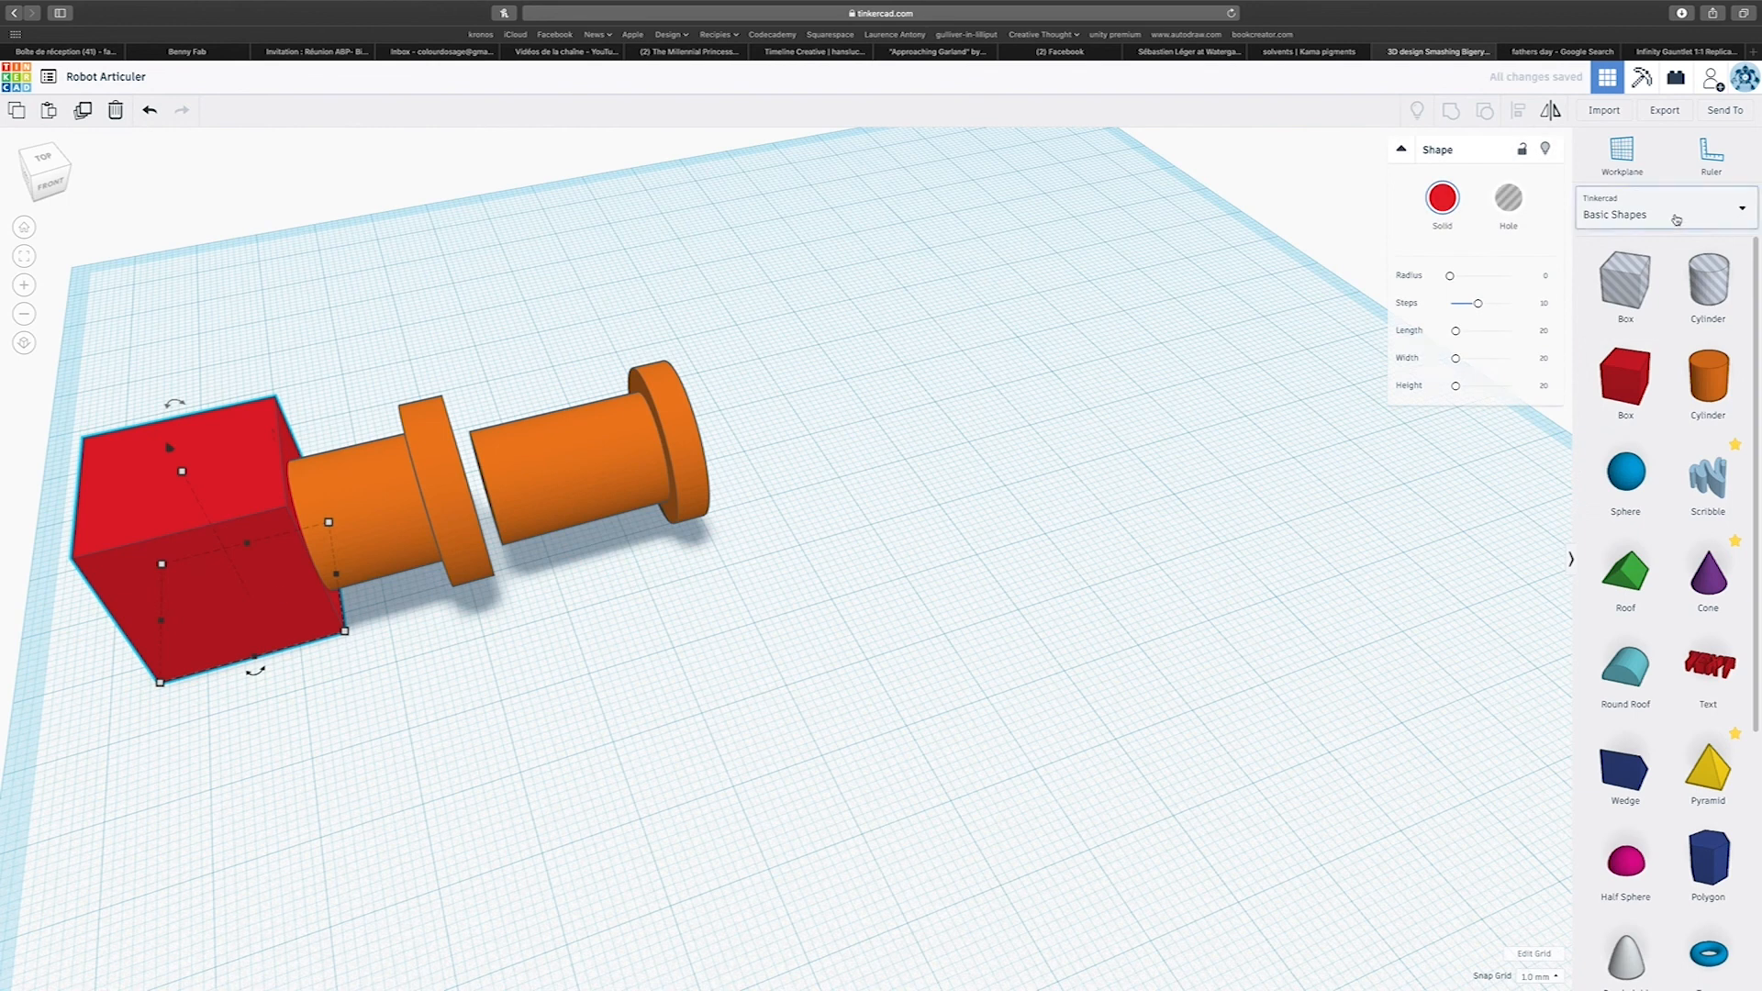
pyautogui.click(1508, 197)
pyautogui.moveTo(1193, 514); pyautogui.dragTo(1034, 633, button='right')
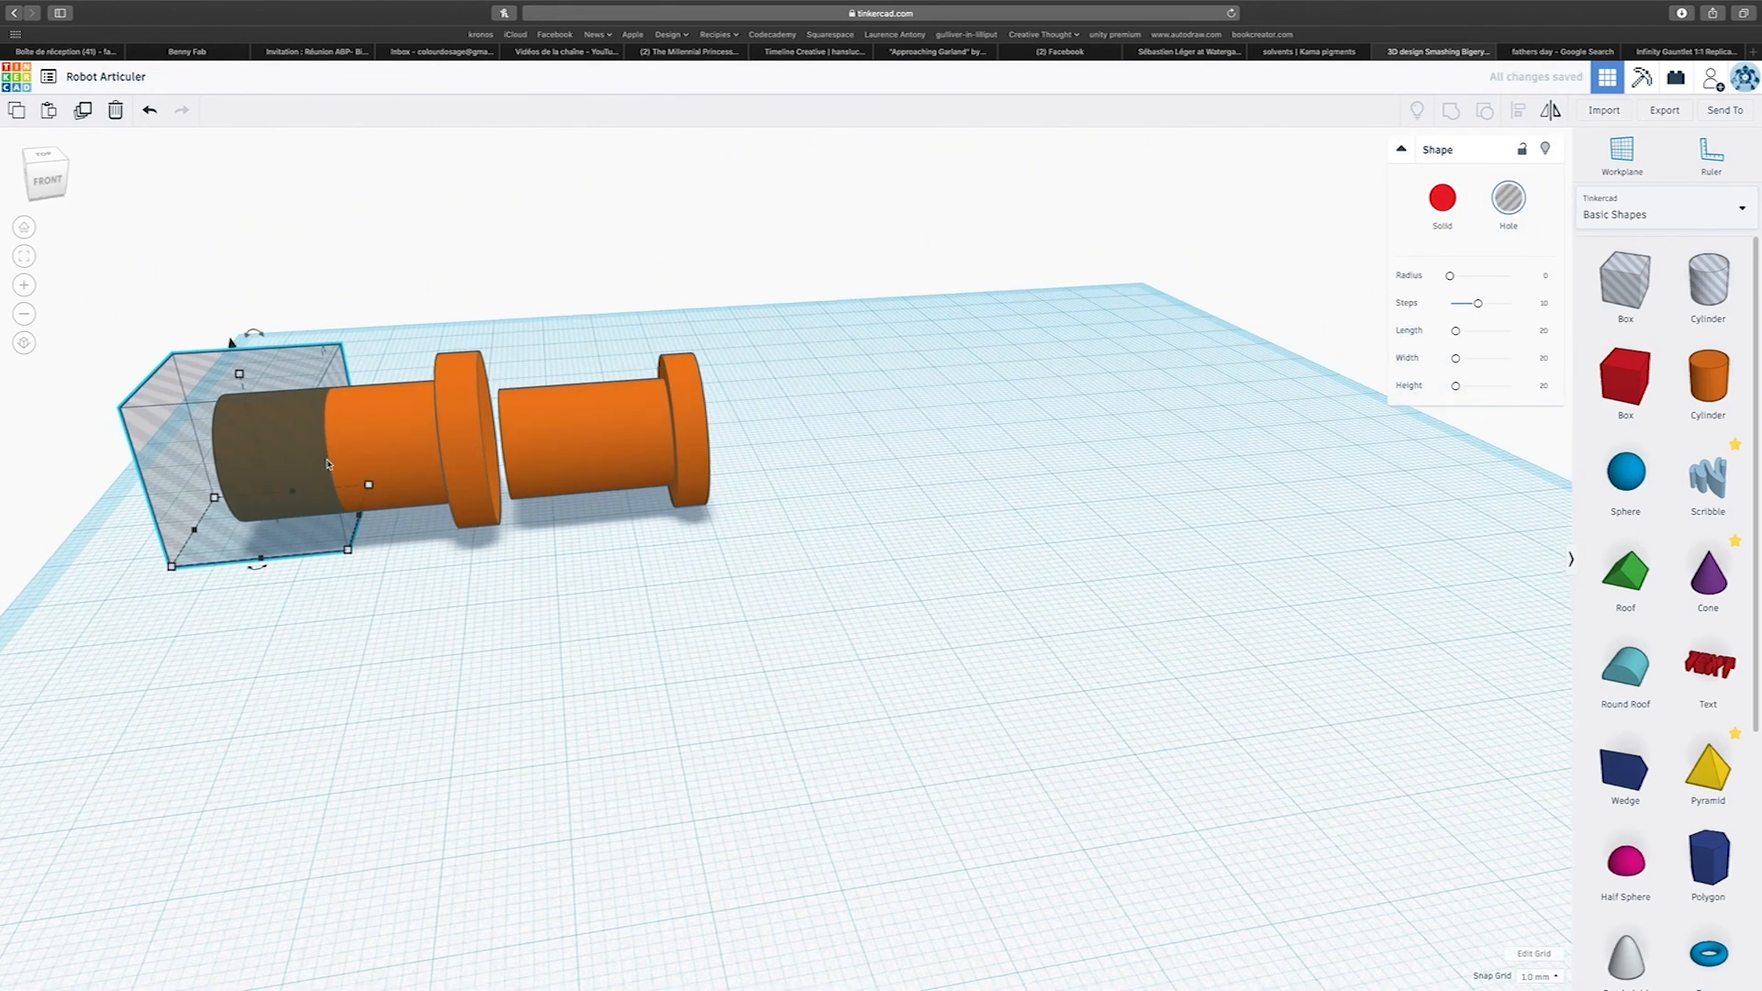
pyautogui.moveTo(150, 321); pyautogui.dragTo(385, 525)
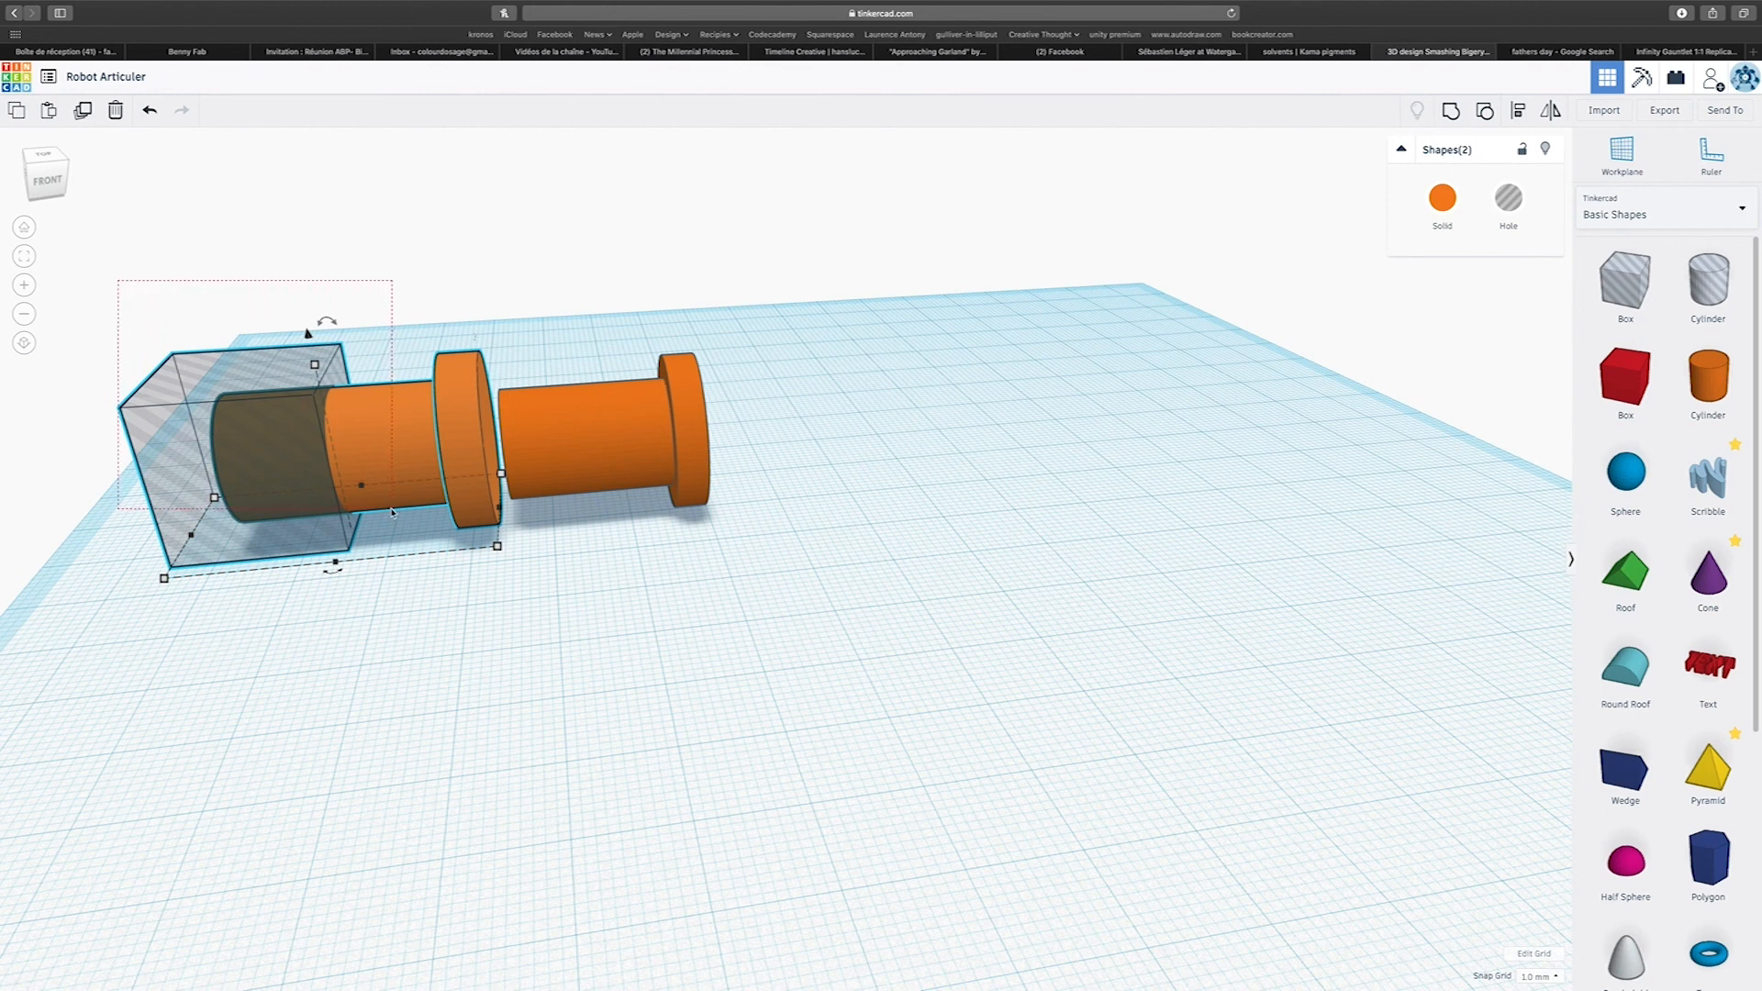
pyautogui.click(1450, 110)
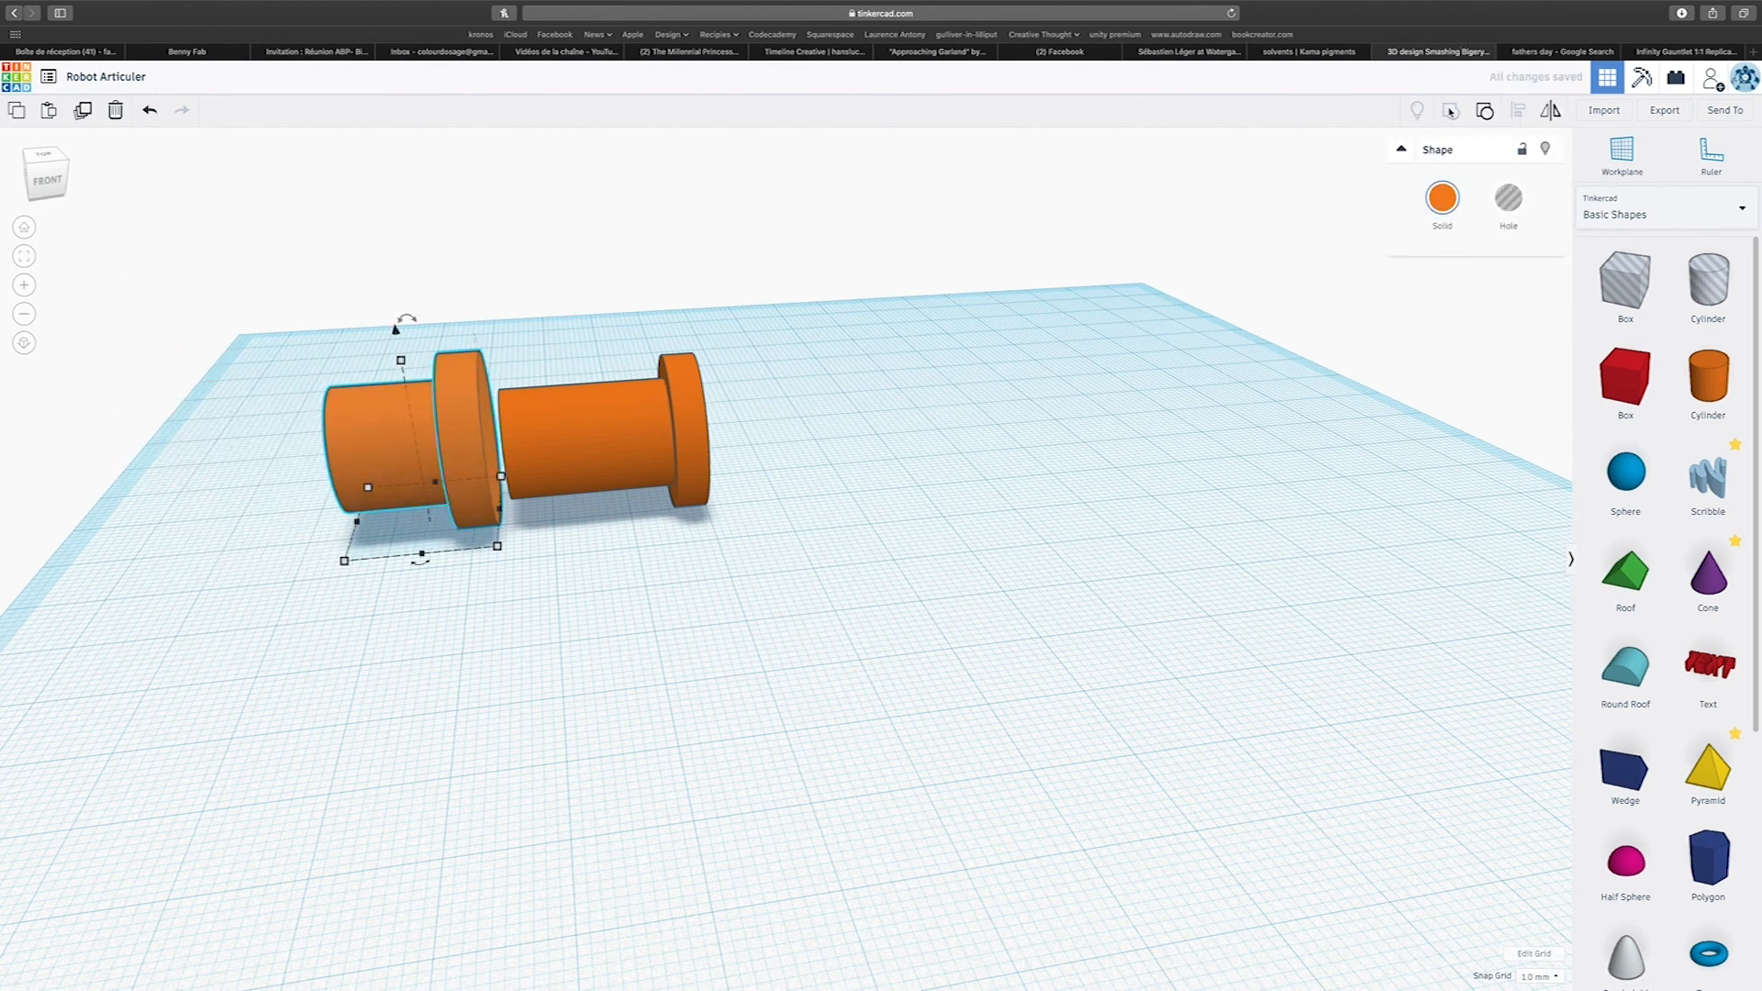
# Turn the shortened, enlarged pin into a hole.
pyautogui.click(1505, 200)
pyautogui.click(1443, 197)
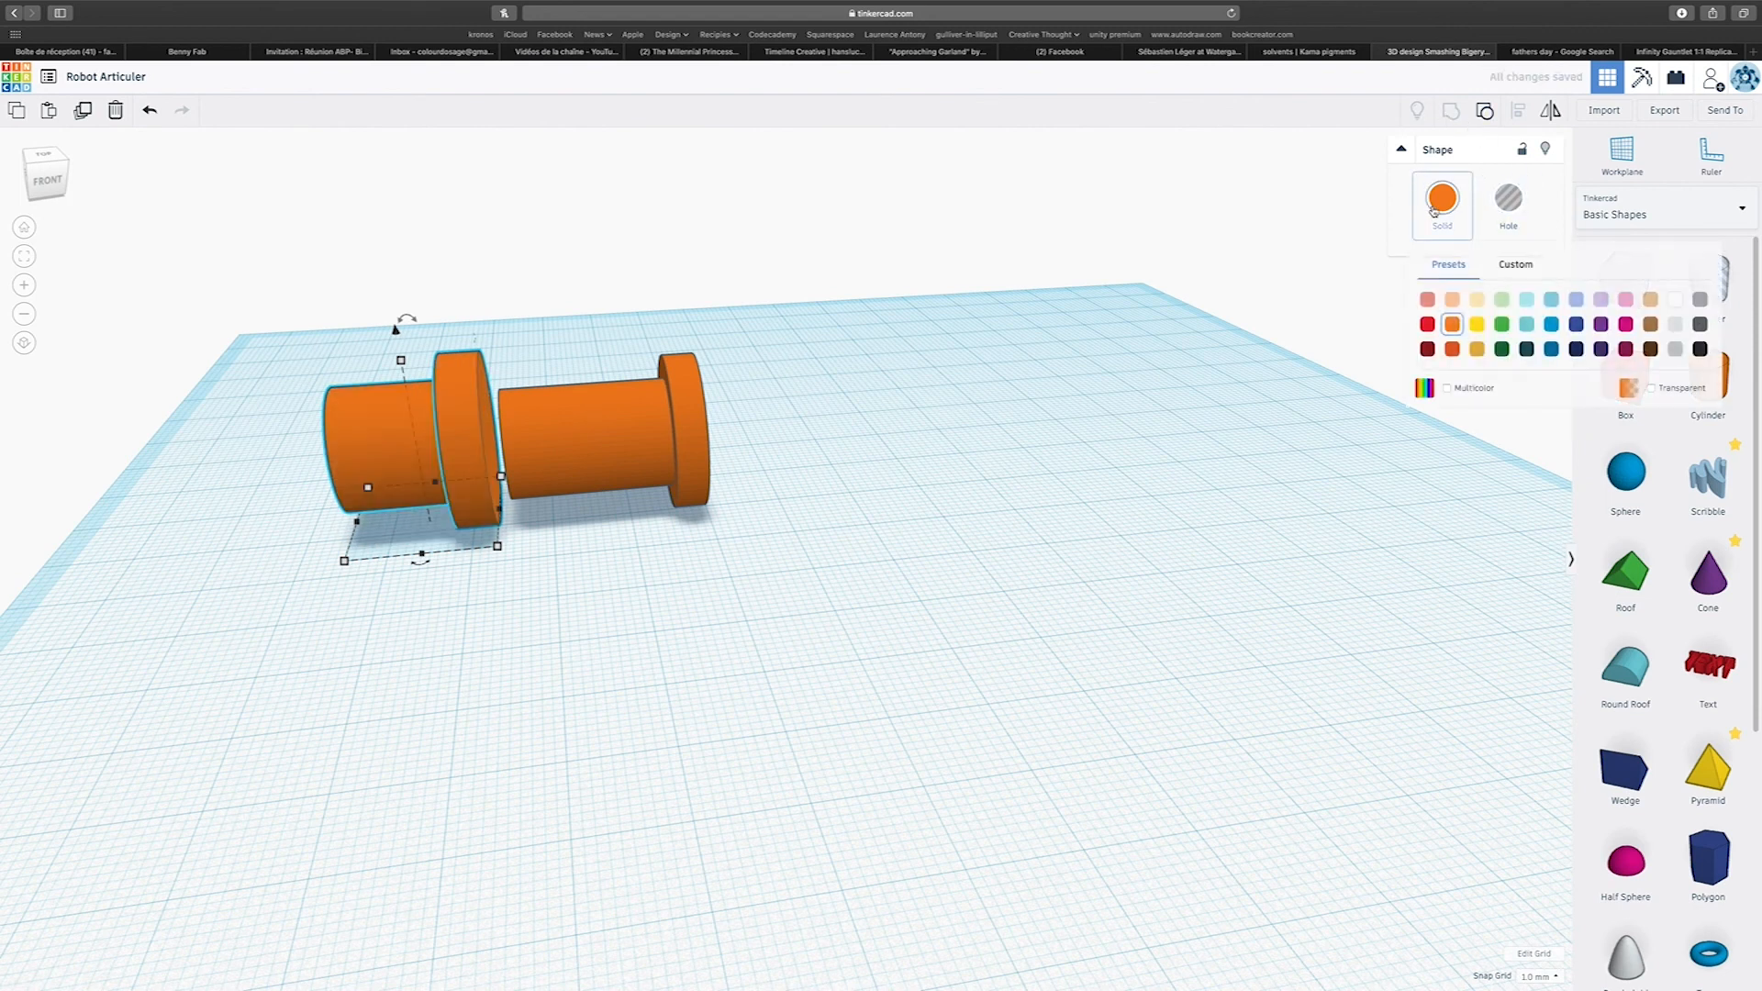
pyautogui.click(1519, 202)
pyautogui.click(1443, 198)
pyautogui.click(1509, 198)
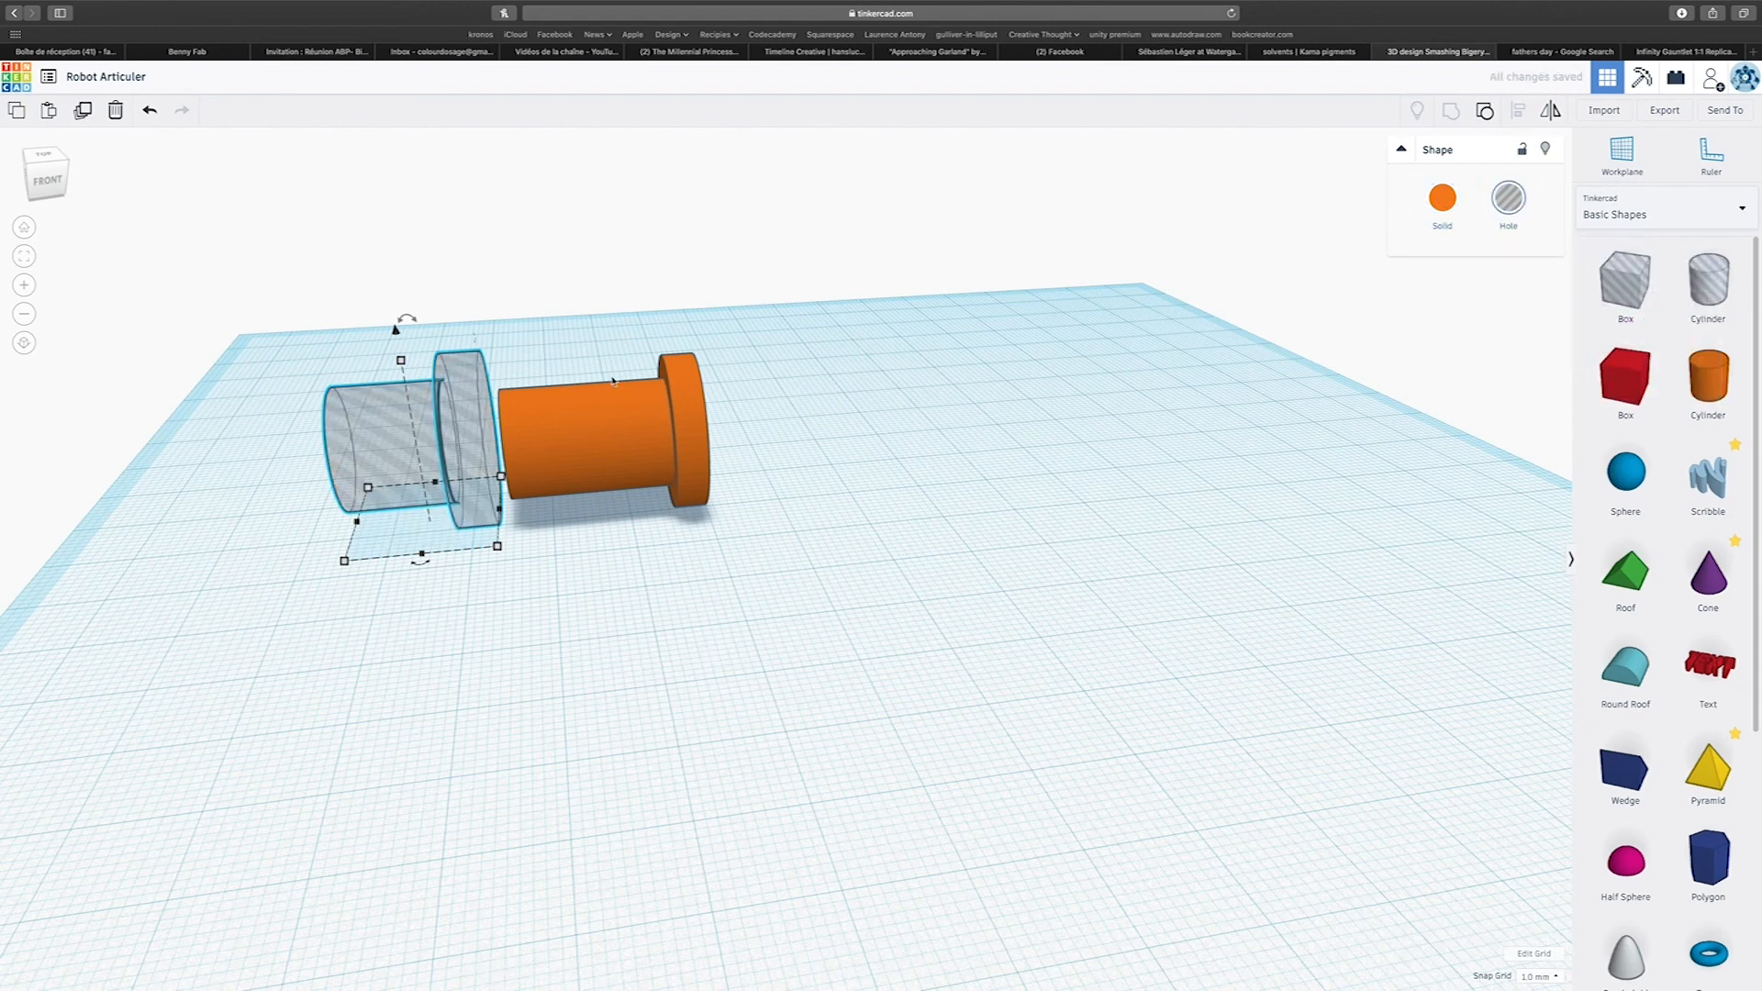
# Select the hole pin and the solid pin and align their centres in height.
pyautogui.moveTo(613, 381); pyautogui.dragTo(736, 464, button='right')
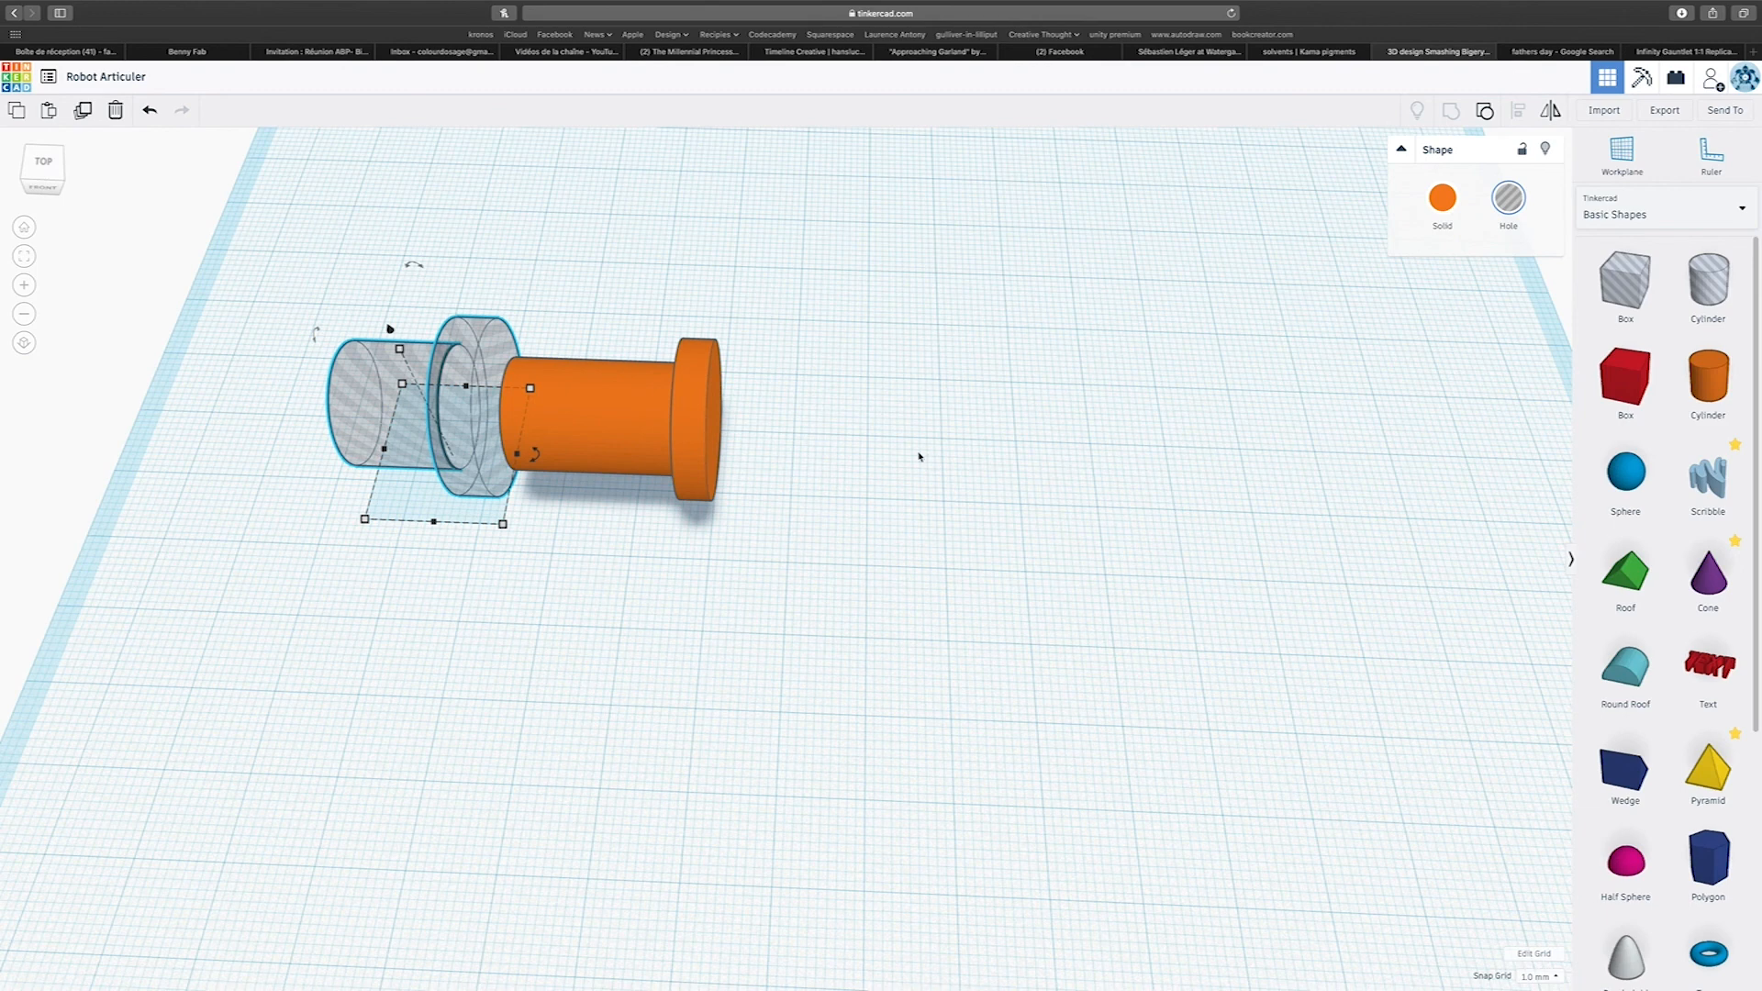
pyautogui.moveTo(874, 459); pyautogui.dragTo(1172, 272, button='right')
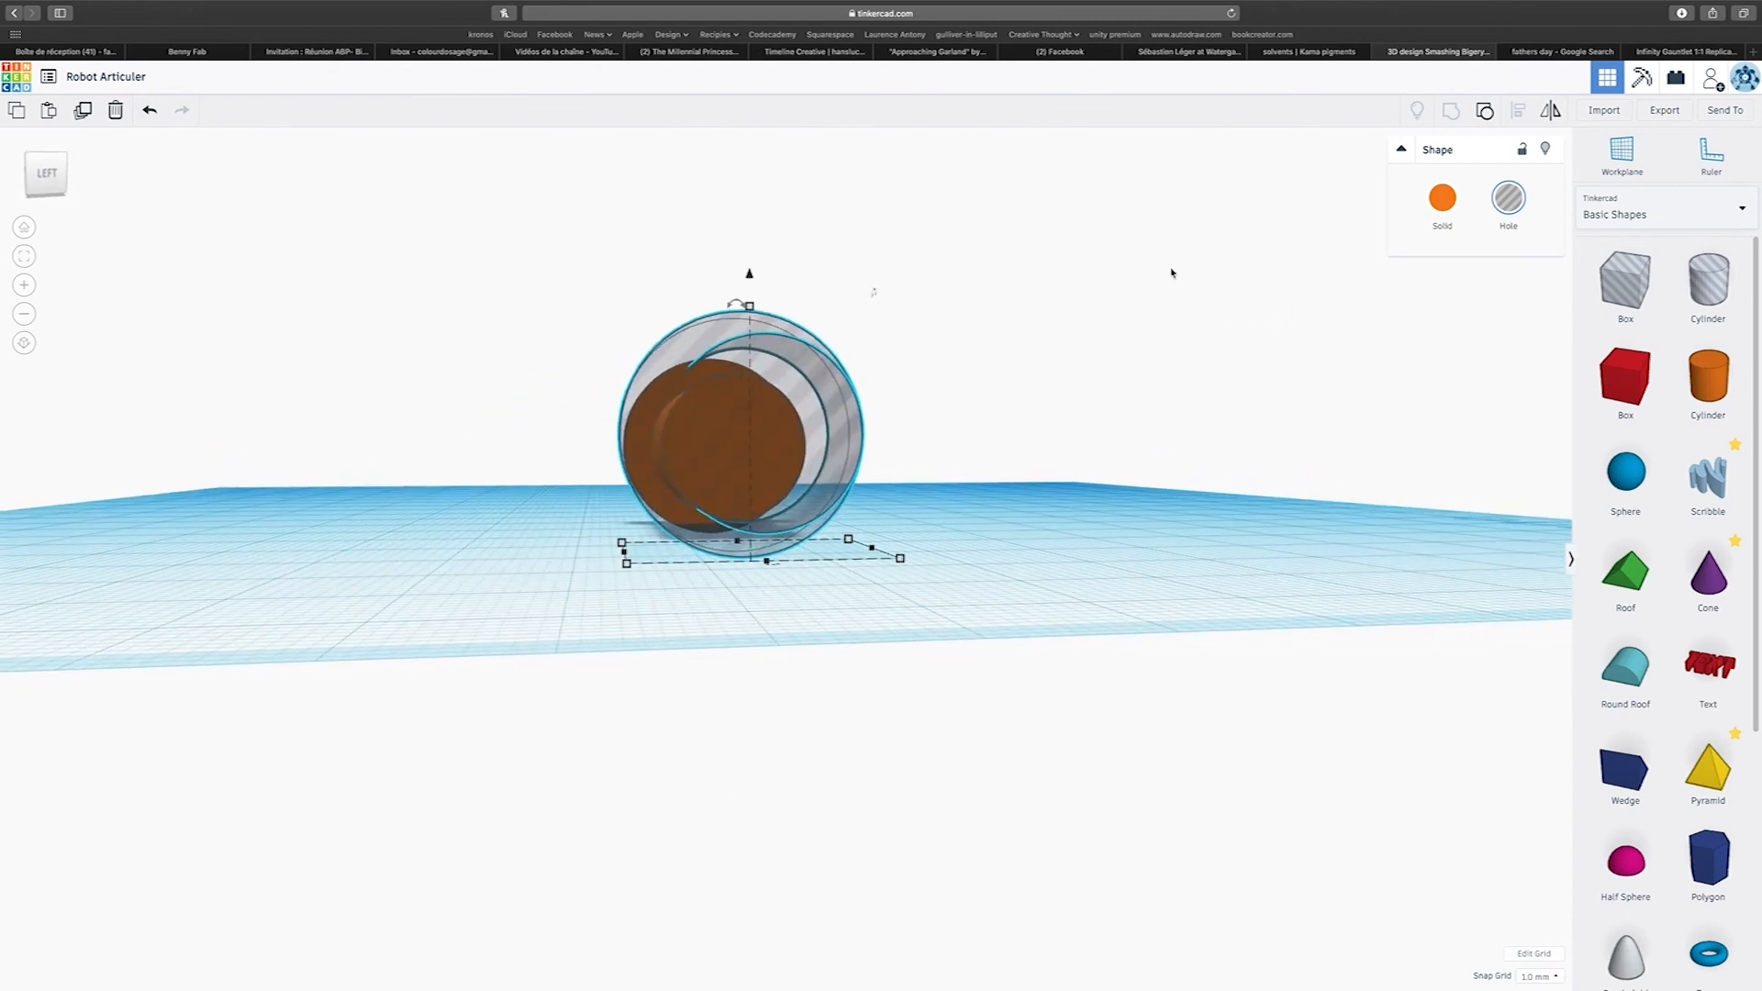
pyautogui.moveTo(1285, 312); pyautogui.dragTo(563, 358, button='right')
pyautogui.moveTo(574, 327); pyautogui.dragTo(975, 599)
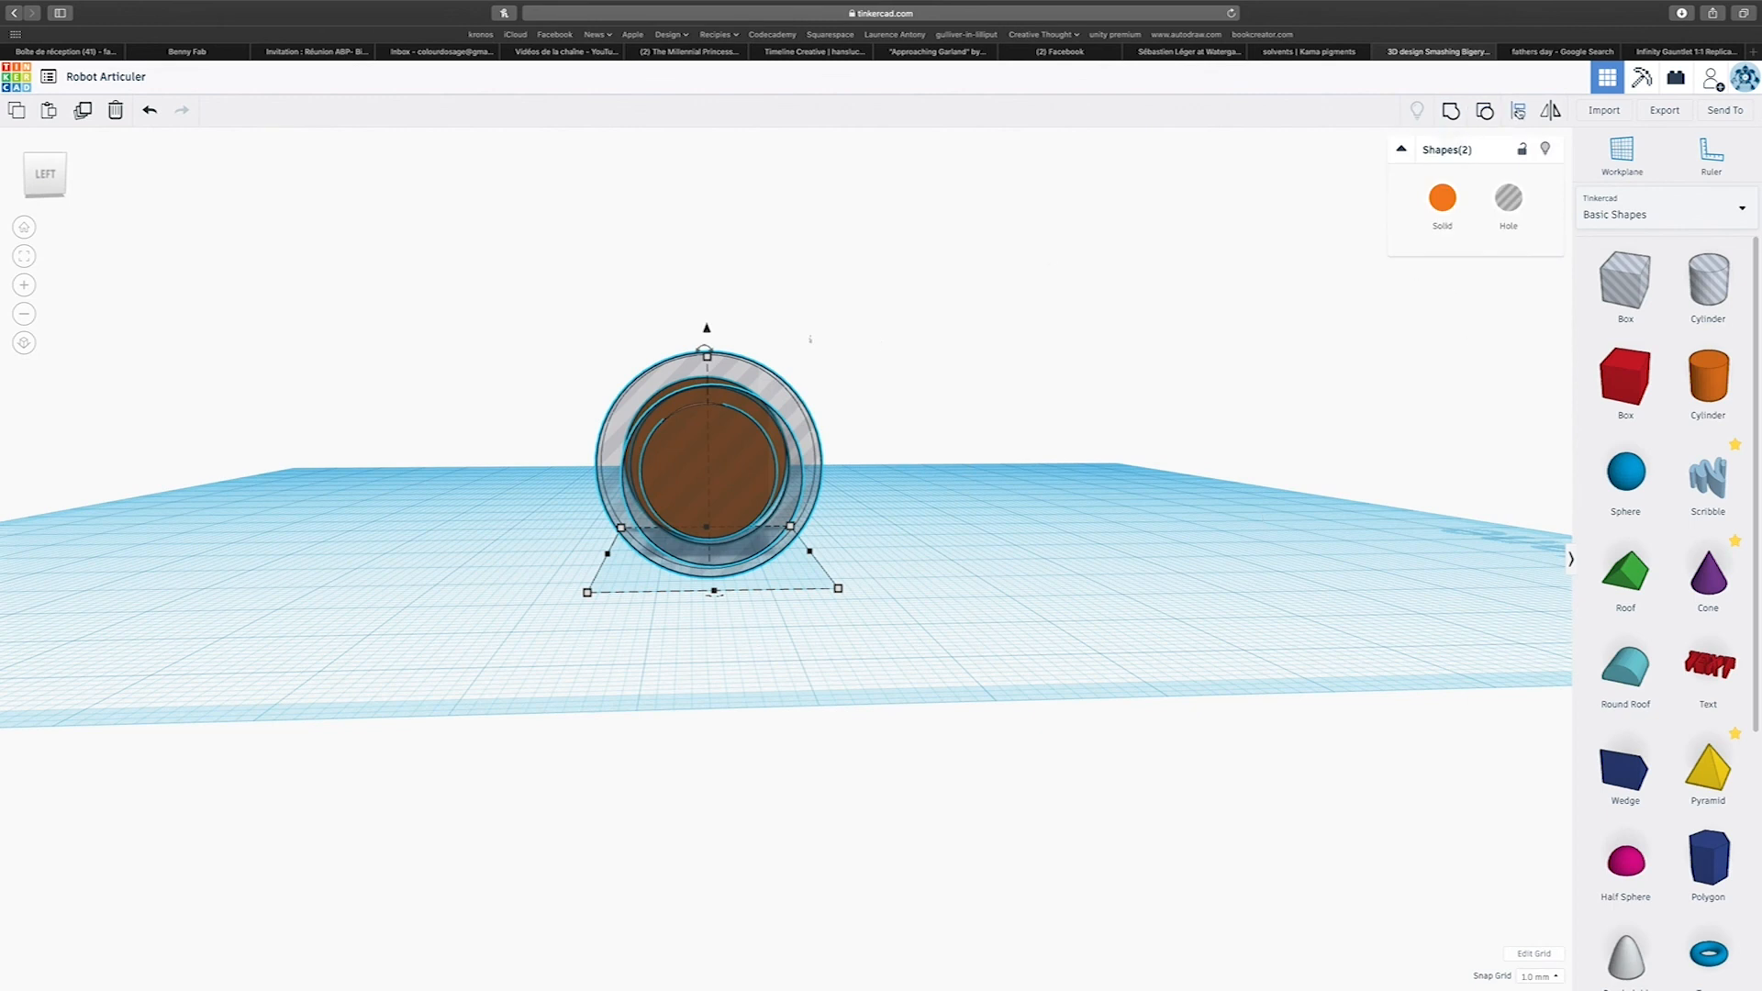
pyautogui.click(1518, 111)
pyautogui.moveTo(861, 478); pyautogui.dragTo(870, 573, button='right')
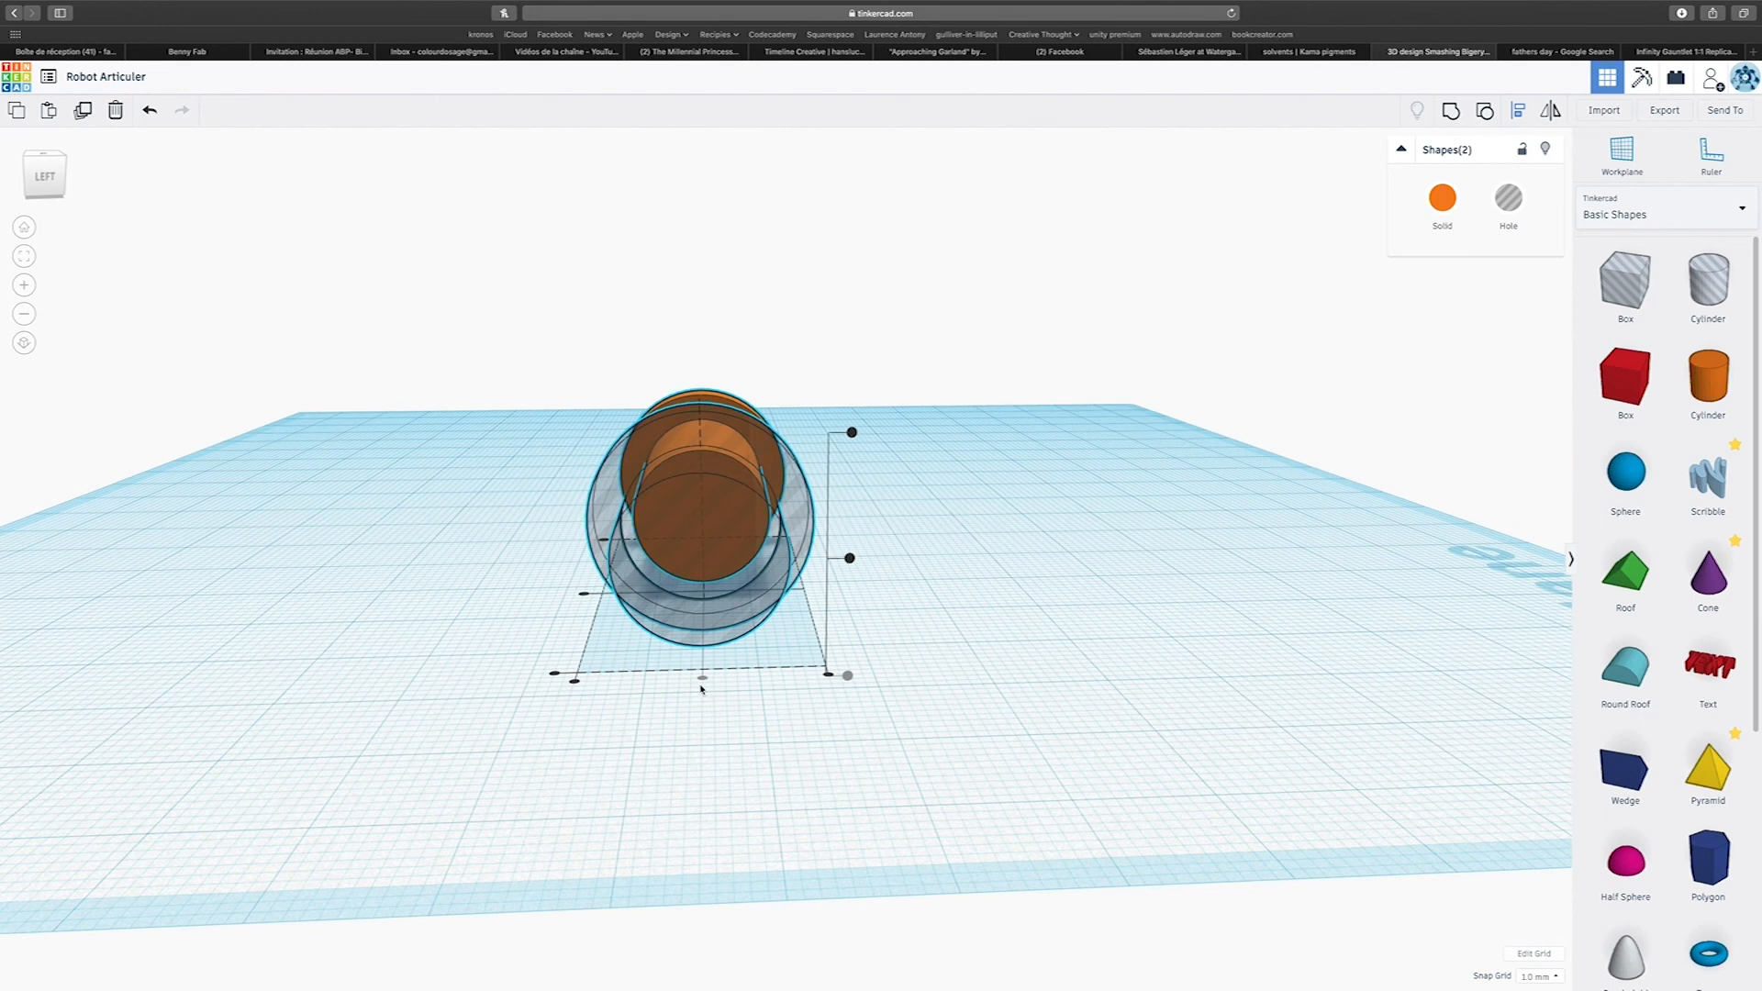
pyautogui.click(850, 561)
# Align the hole pin over the solid pin so that their flanged ends are flush.
pyautogui.moveTo(884, 551); pyautogui.dragTo(417, 535, button='right')
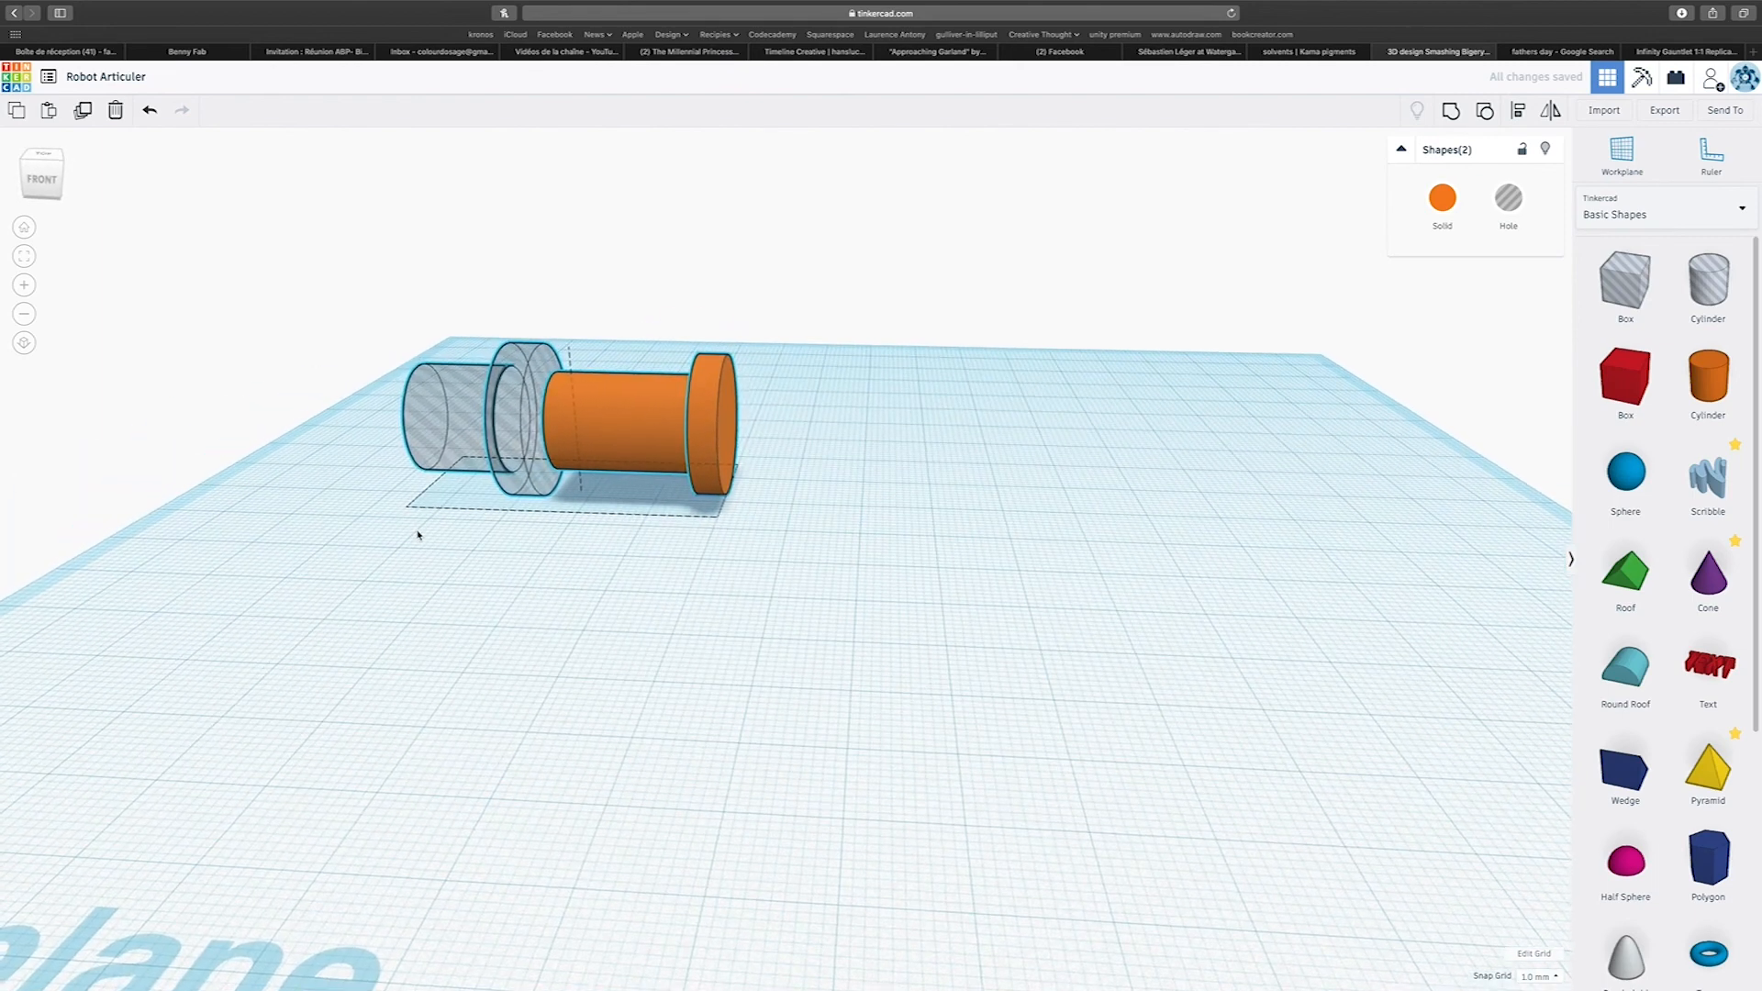
pyautogui.moveTo(757, 563); pyautogui.dragTo(729, 609, button='right')
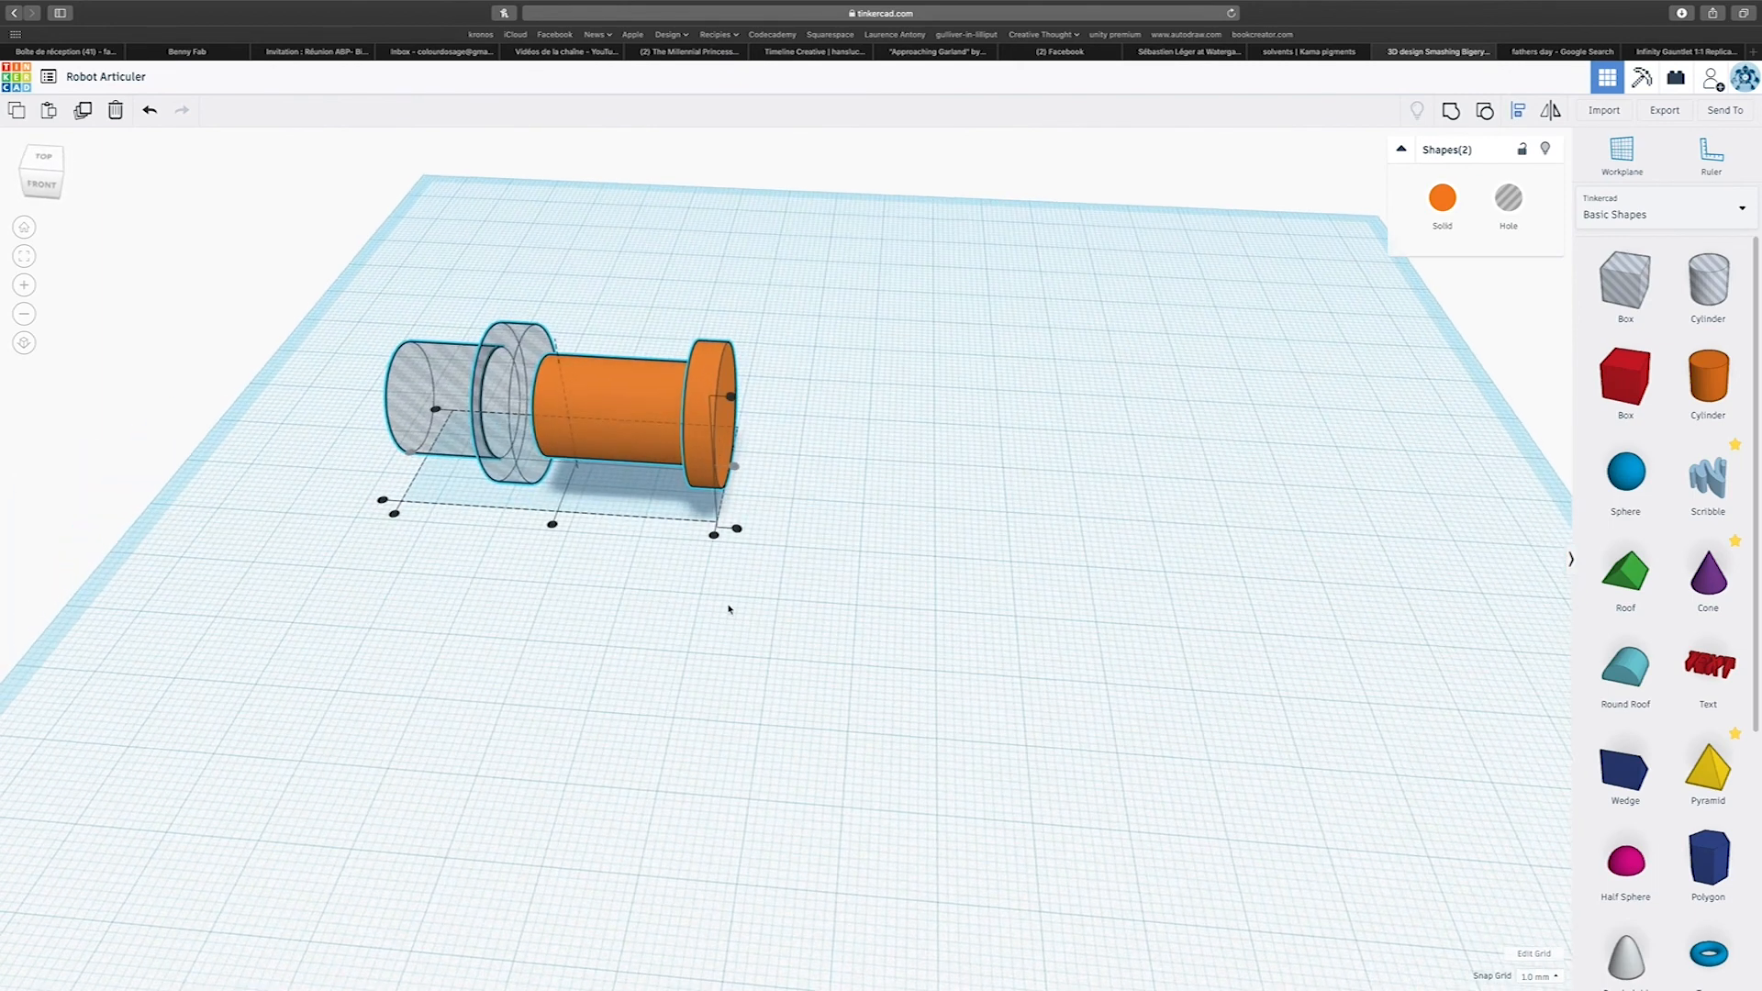
pyautogui.click(714, 538)
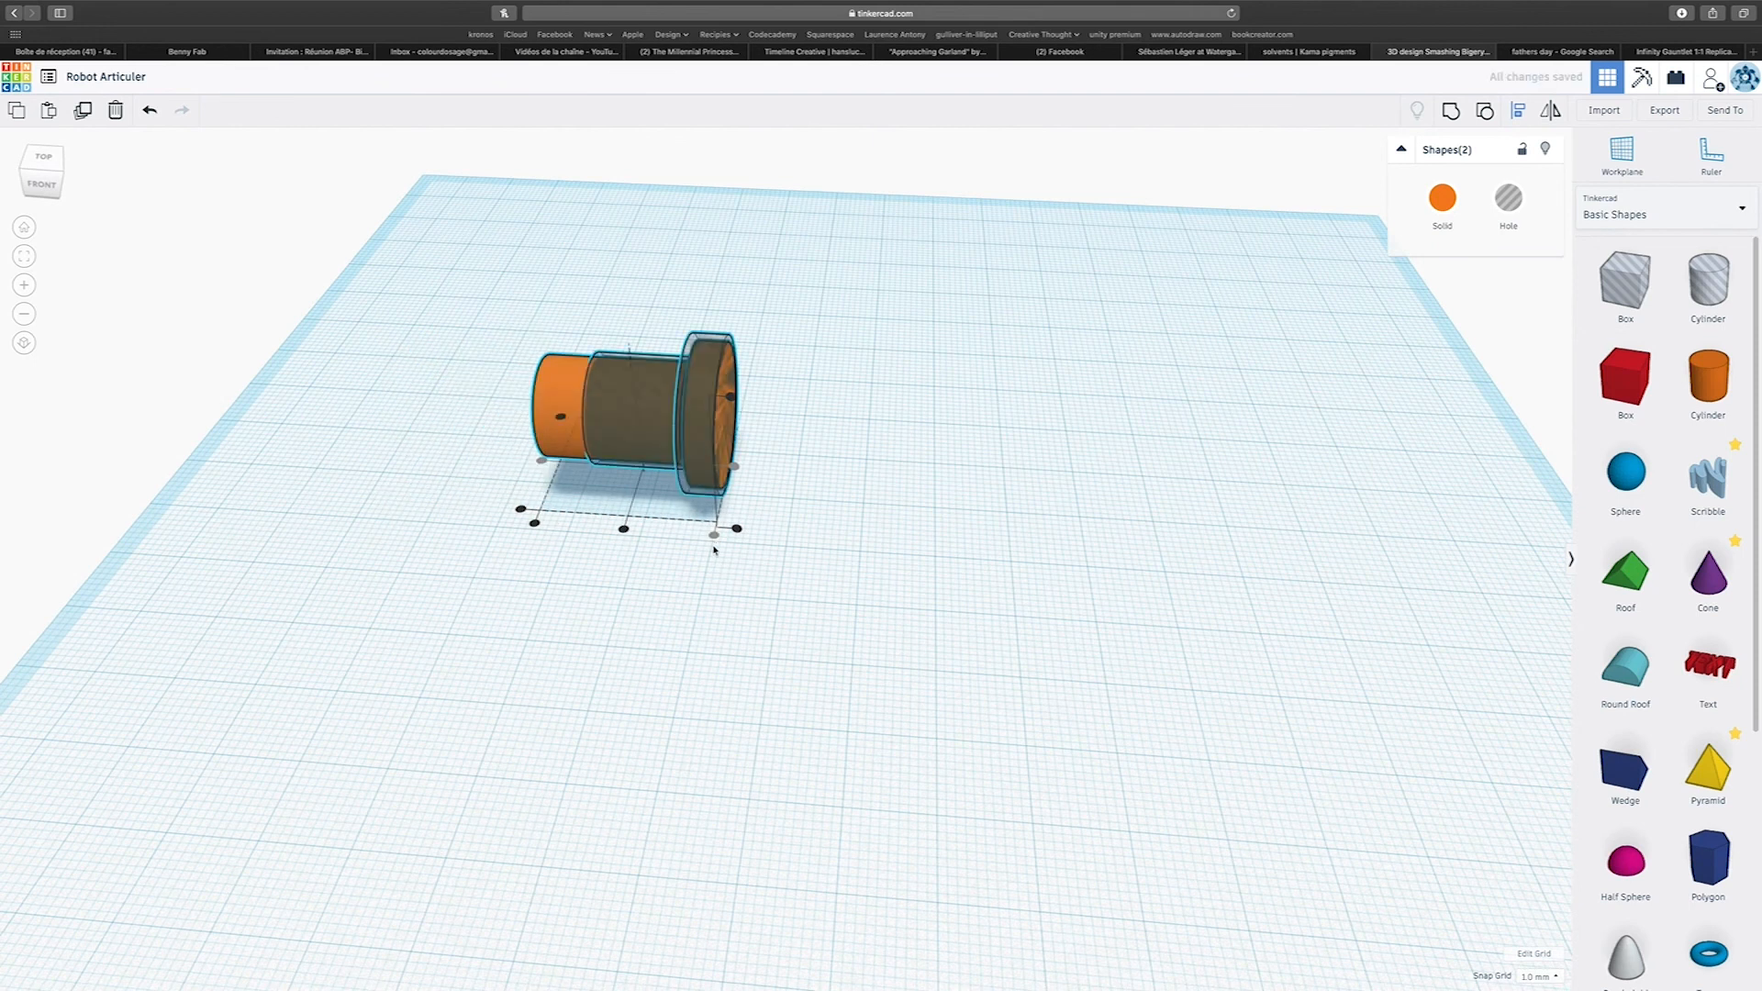
# Select only the hole pin and shift it 1 mm outward past the solid pin's flanged end.
pyautogui.scroll(5, 621, 591)
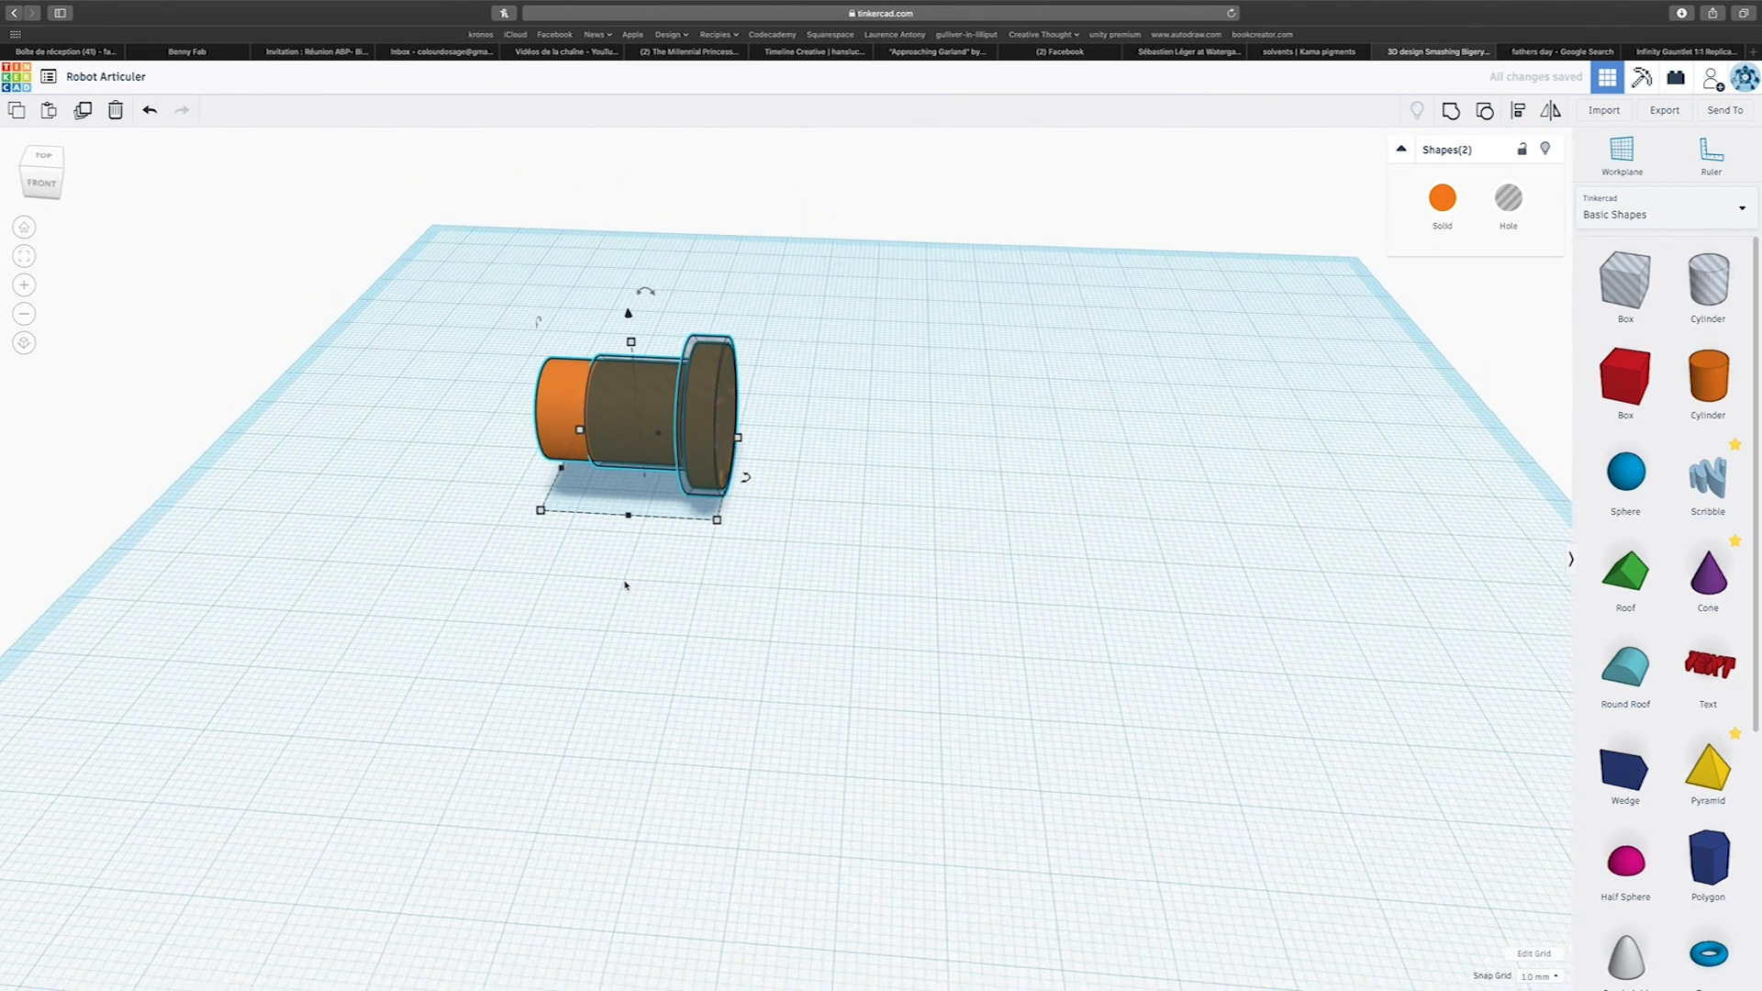
pyautogui.moveTo(625, 585); pyautogui.dragTo(719, 631, button='right')
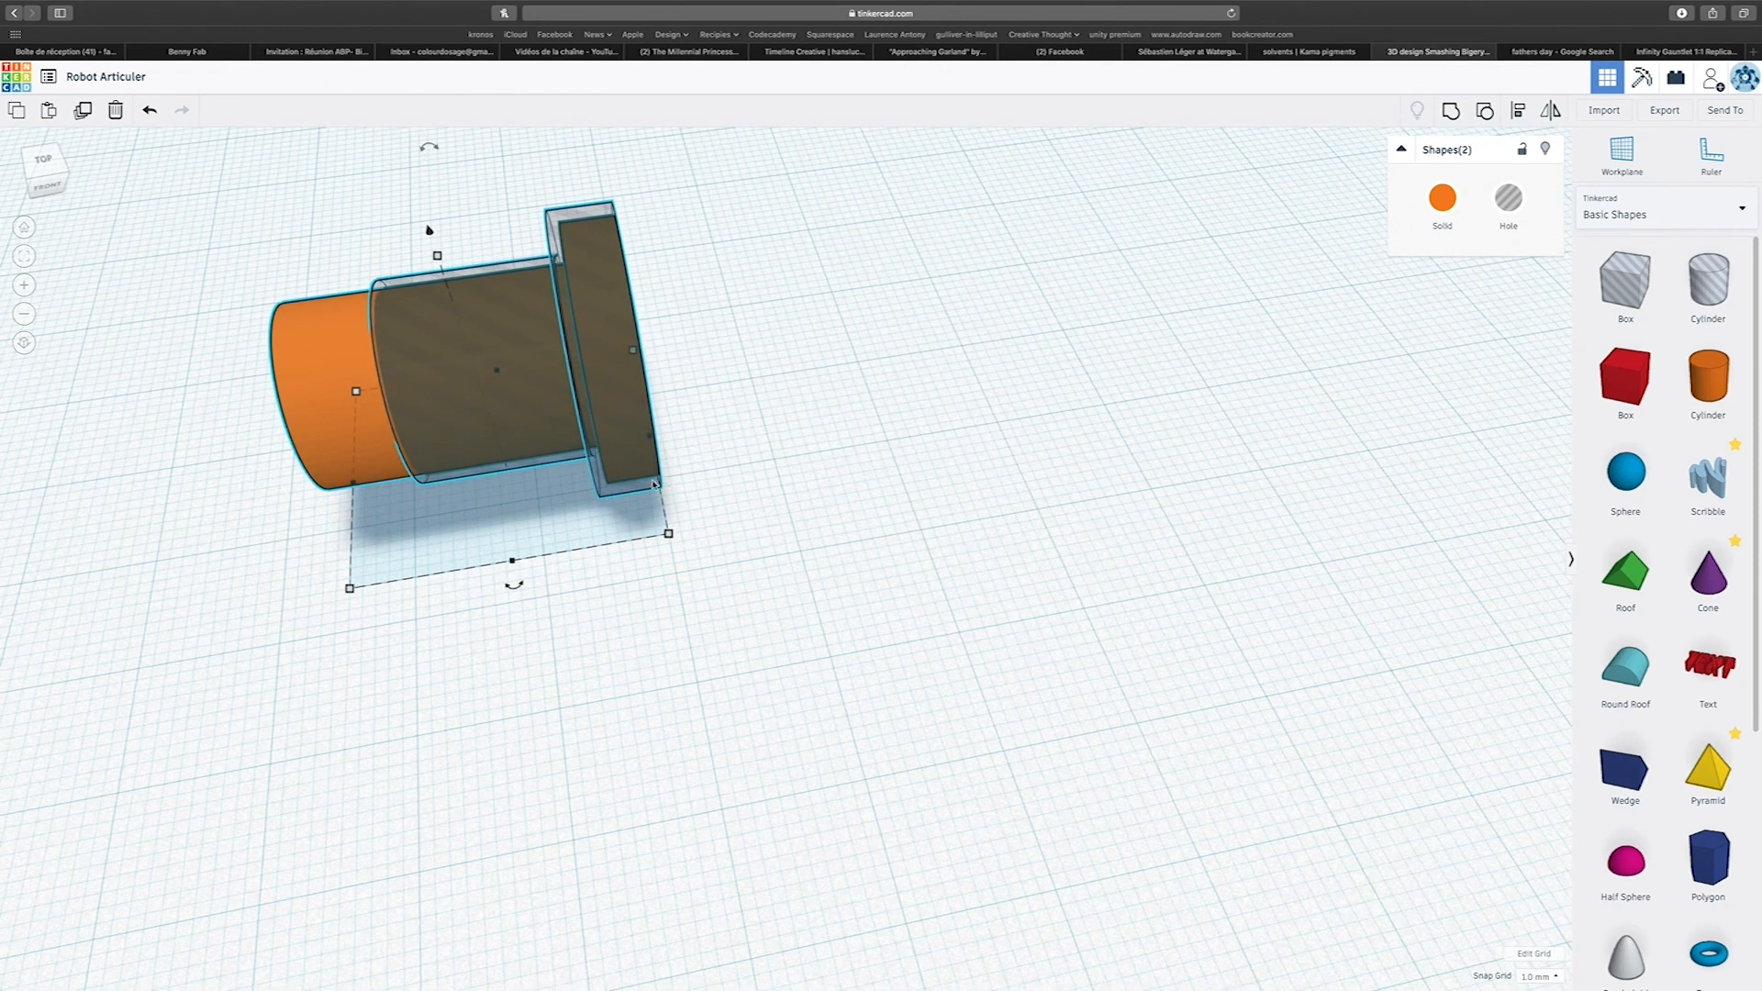
pyautogui.click(720, 658)
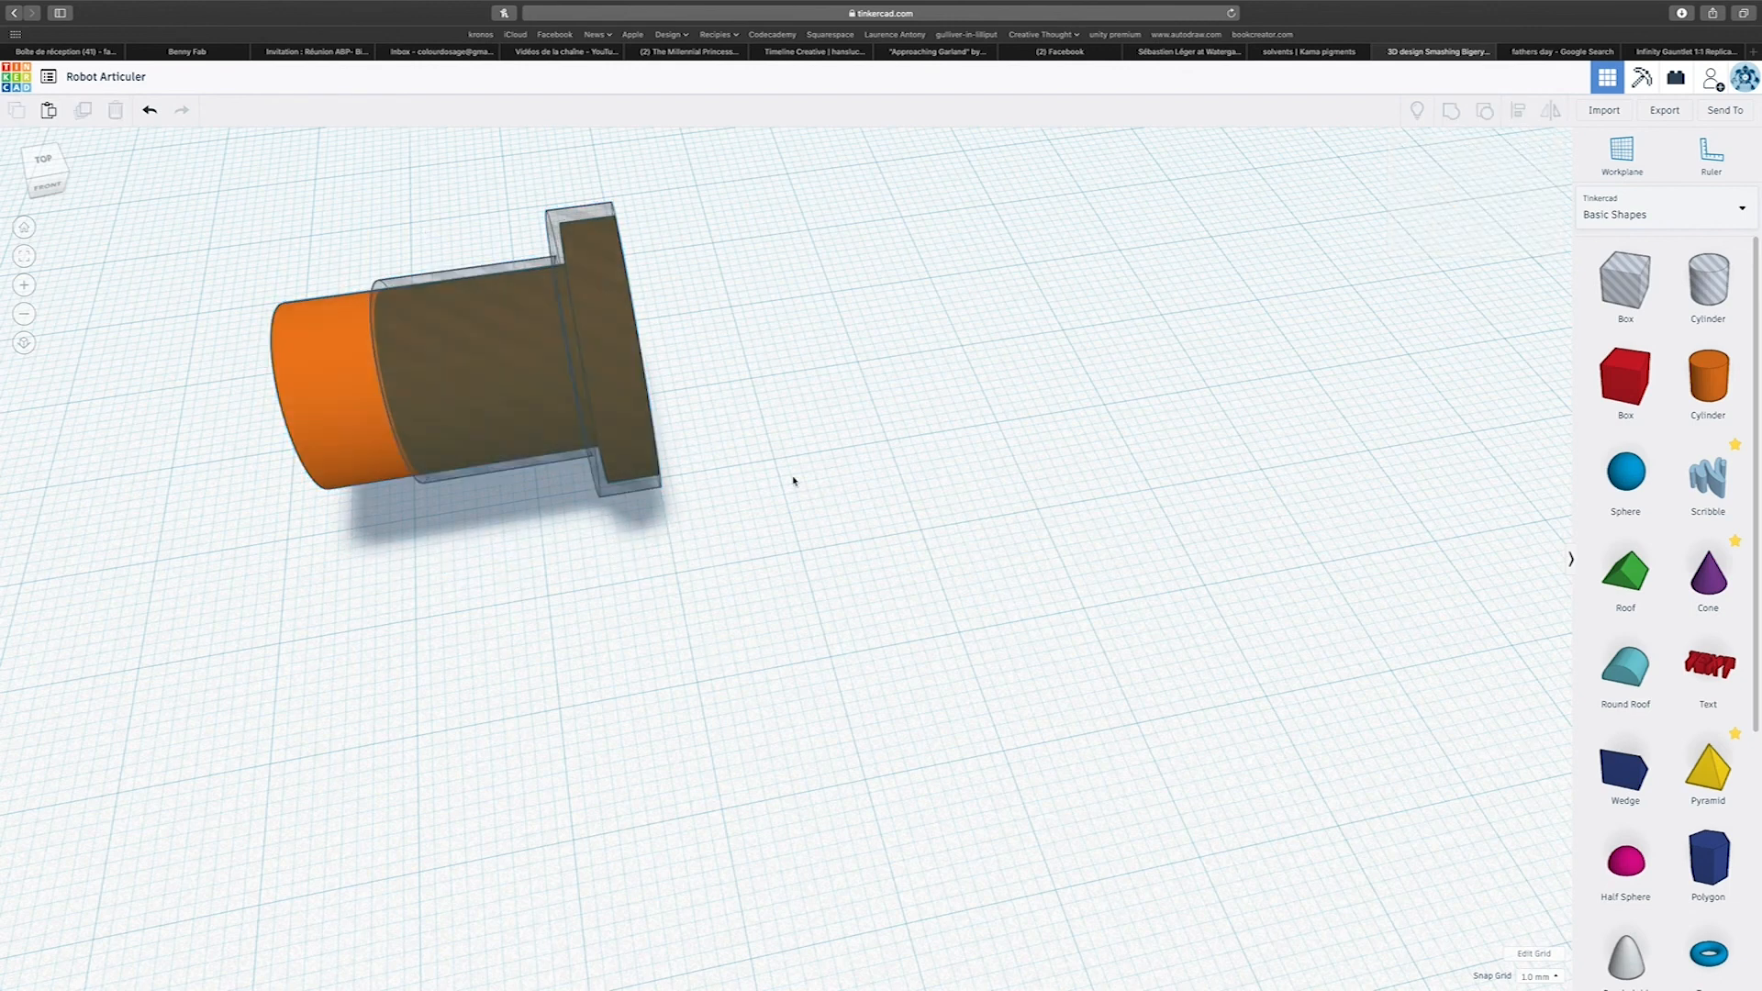
pyautogui.click(605, 498)
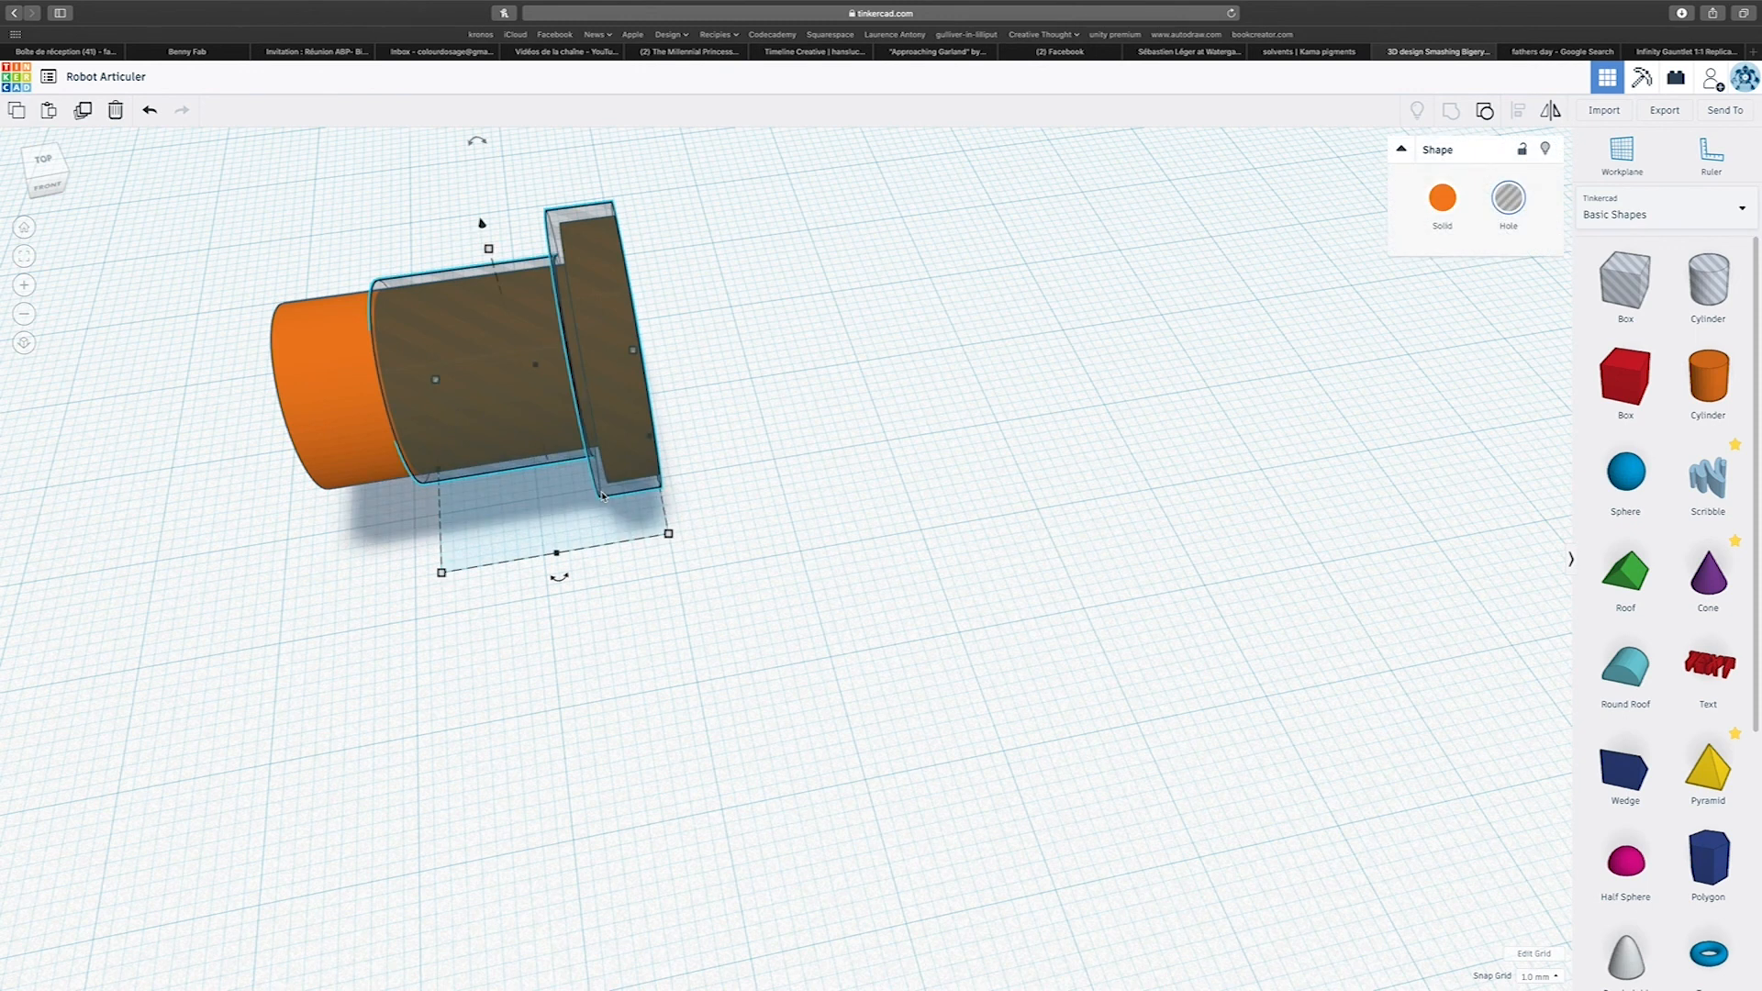
pyautogui.press('Right')
pyautogui.press('Left')
pyautogui.press('Right')
pyautogui.press('Left')
pyautogui.press('Right')
pyautogui.press('Left')
pyautogui.press('Right')
pyautogui.press('Left')
pyautogui.press('Right')
pyautogui.press('Left')
pyautogui.press('Right')
pyautogui.press('Left')
pyautogui.press('Right')
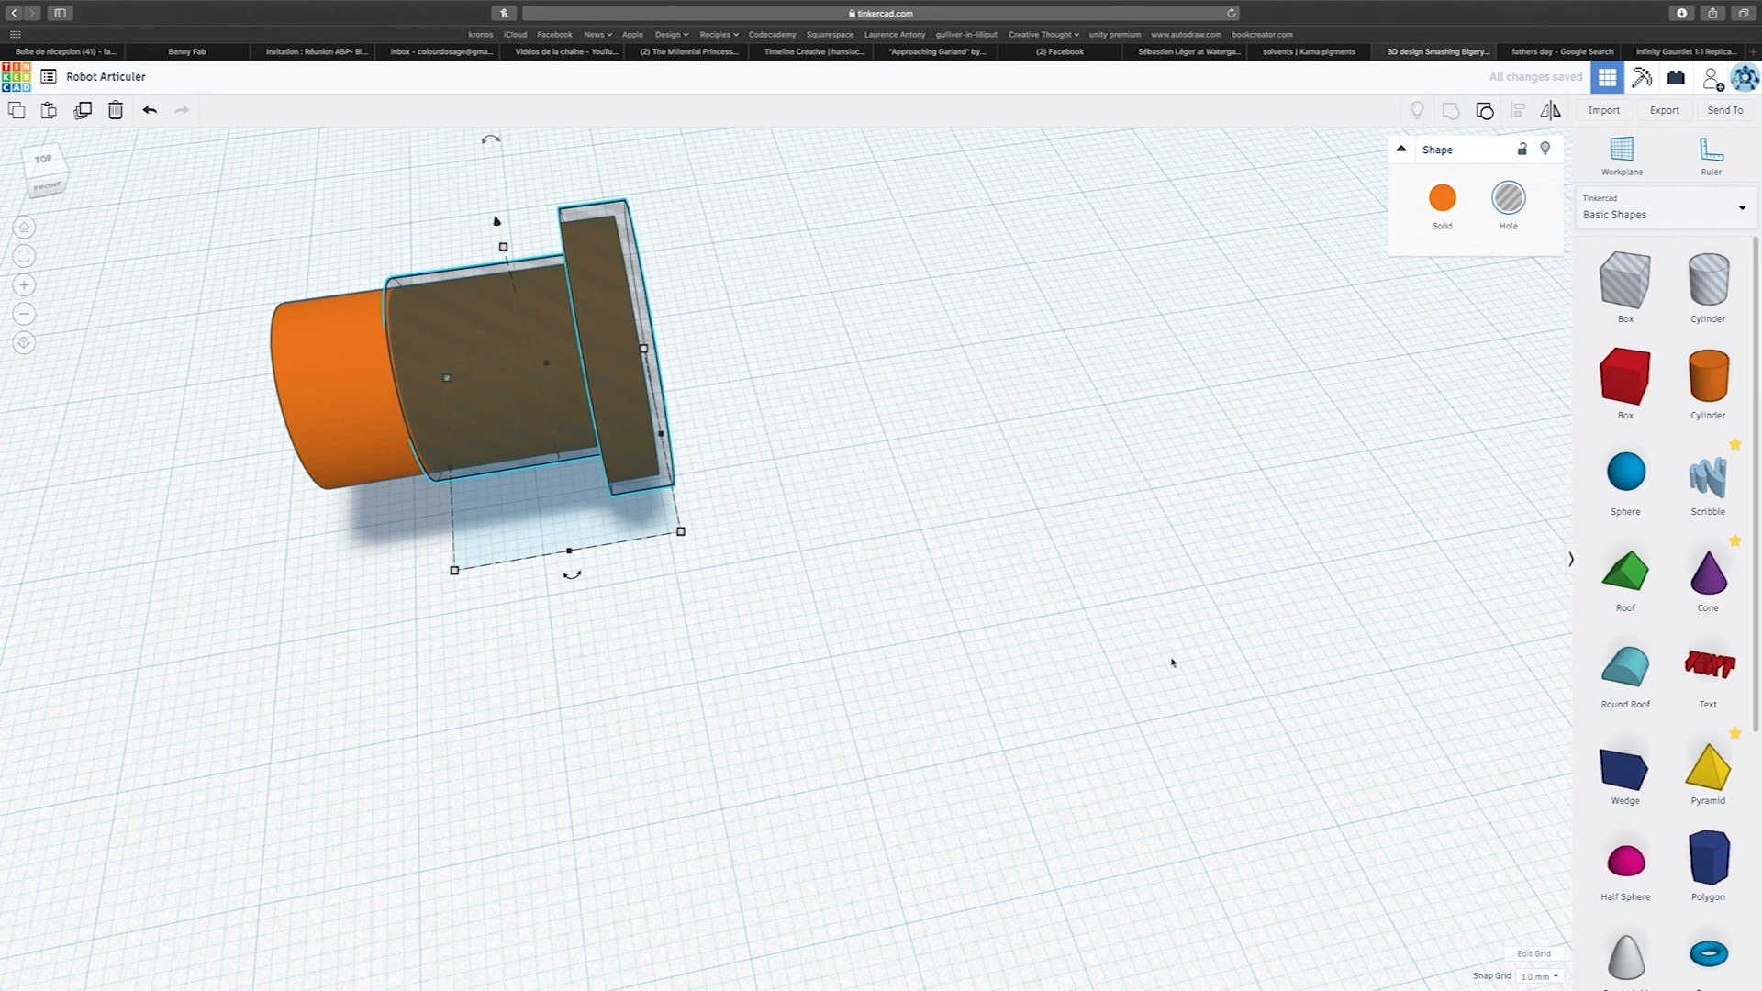
# Stretch the hole pin toward the solid pin's free end so it leaves clearance on both sides of the flange.
pyautogui.click(1545, 979)
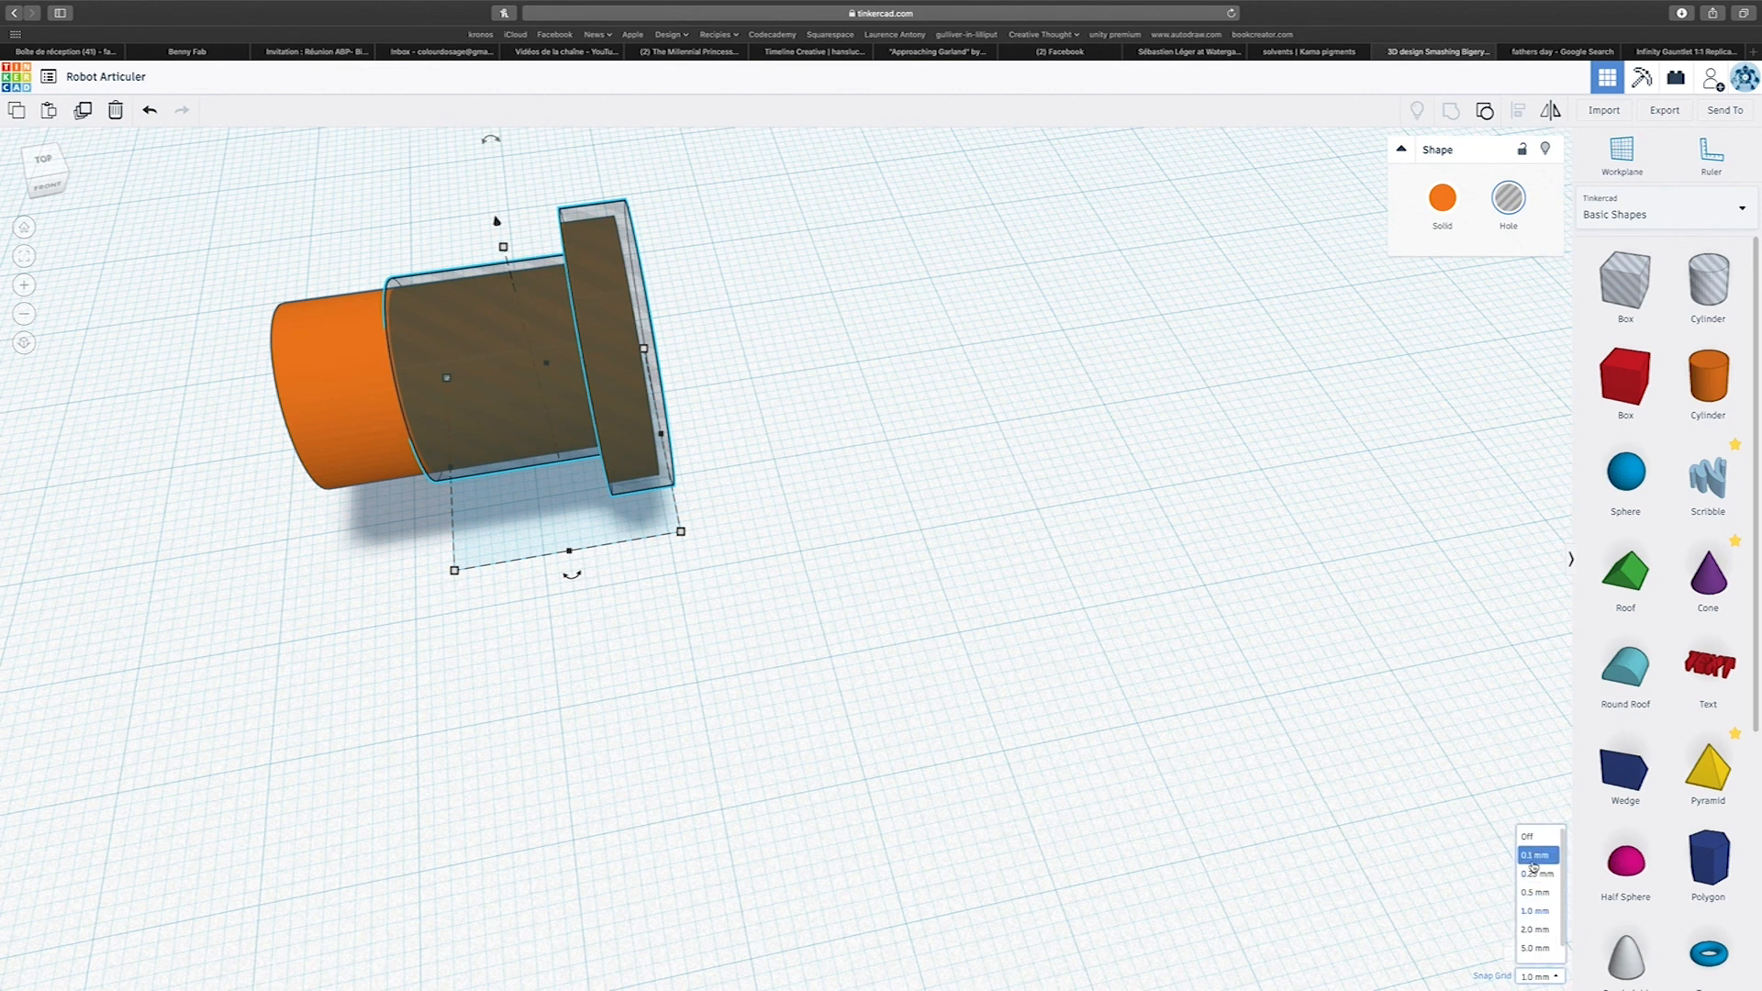
pyautogui.click(927, 762)
pyautogui.moveTo(666, 463)
pyautogui.mouseDown()
pyautogui.moveTo(751, 431)
pyautogui.moveTo(660, 433)
pyautogui.mouseUp()
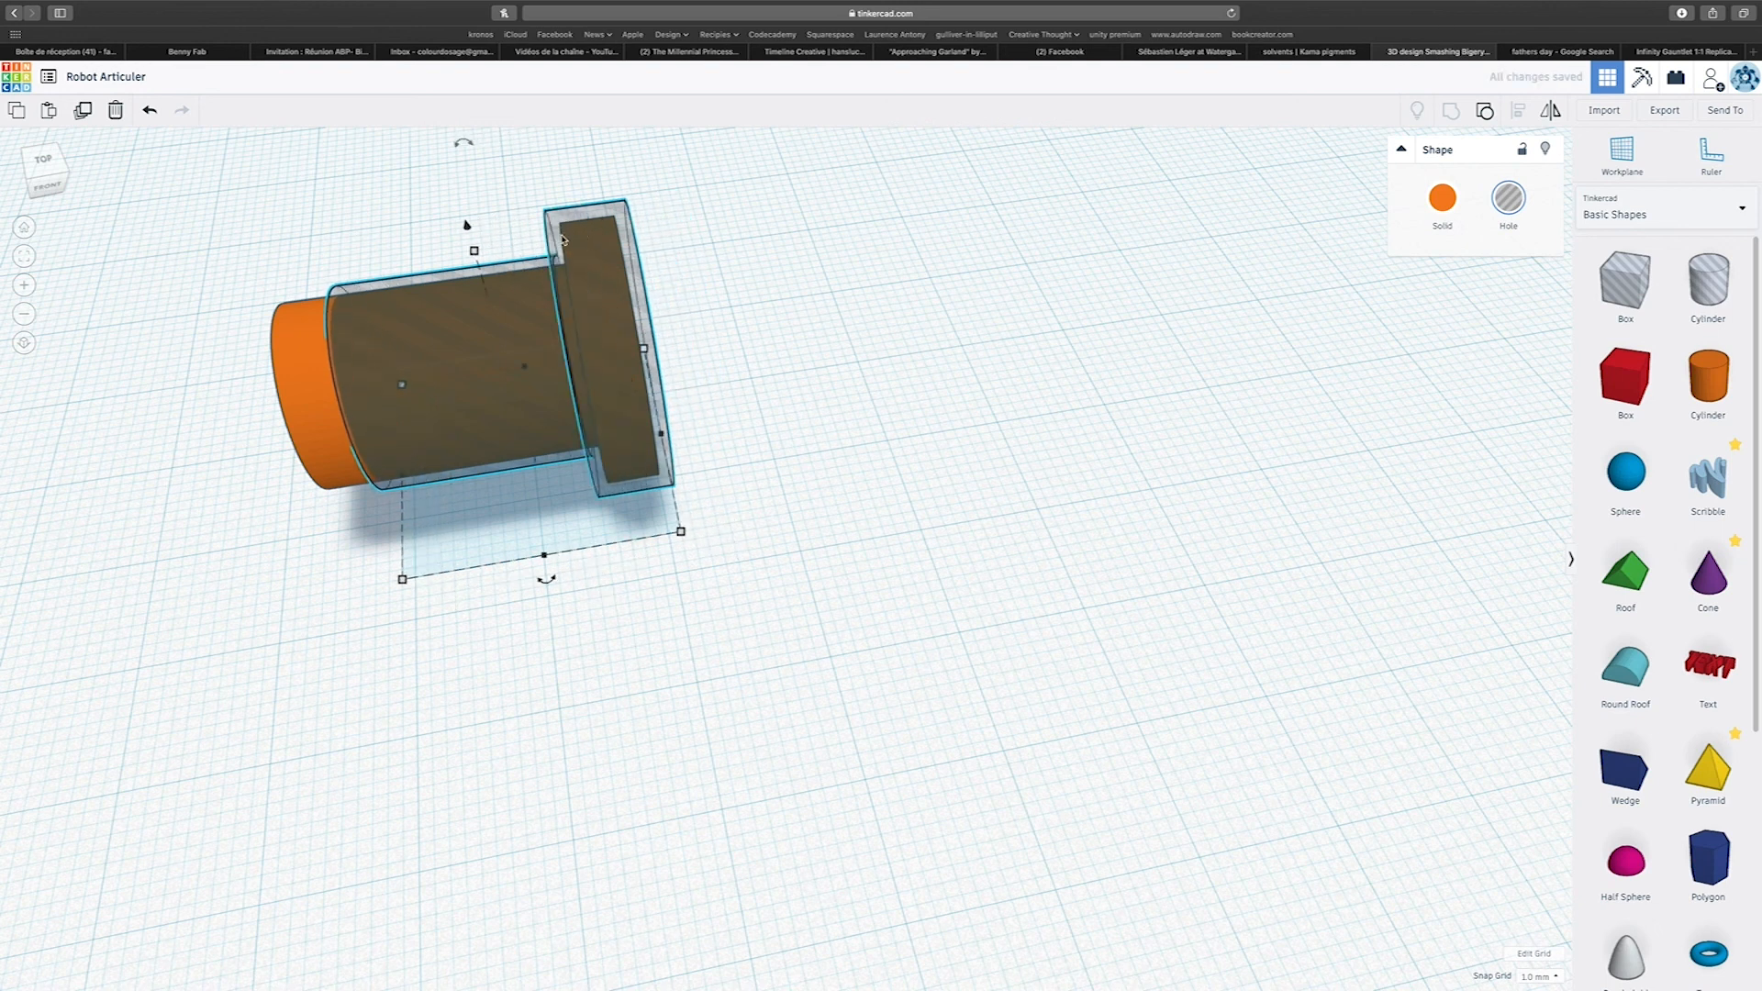
# Select both pins and examine the clearance between the hole pin and the solid pin from the front and the end.
pyautogui.moveTo(653, 472); pyautogui.dragTo(760, 425, button='right')
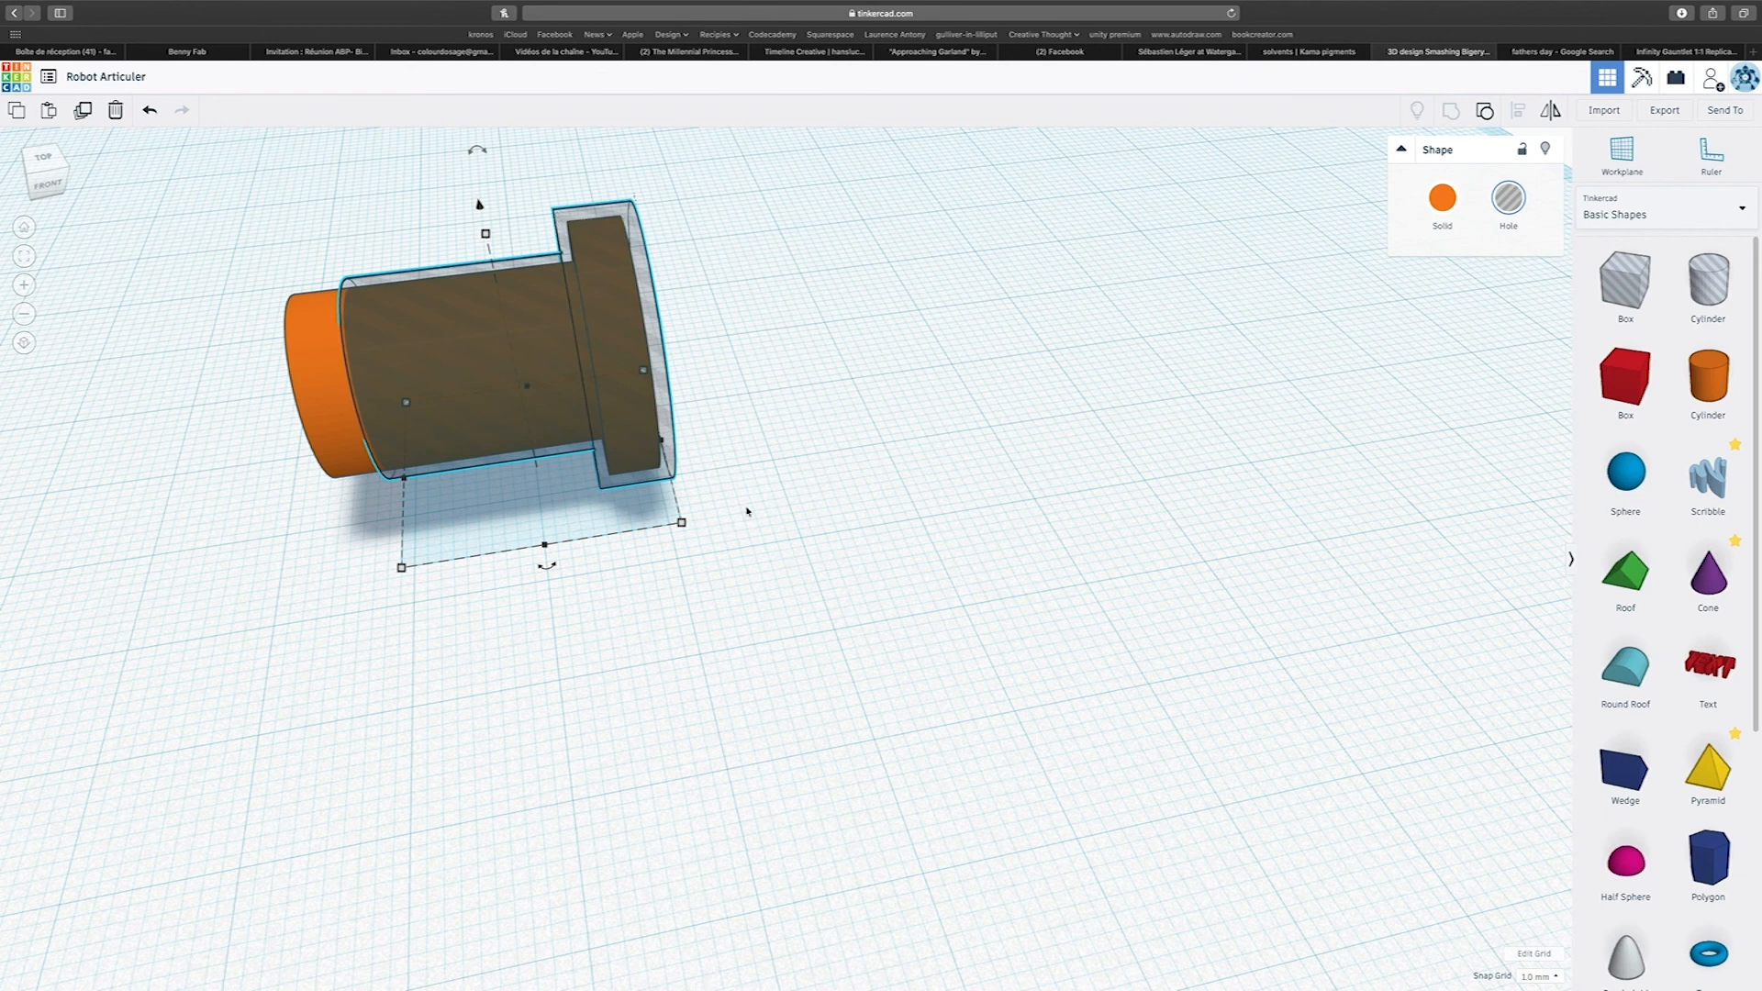
pyautogui.scroll(-5, 1177, 479)
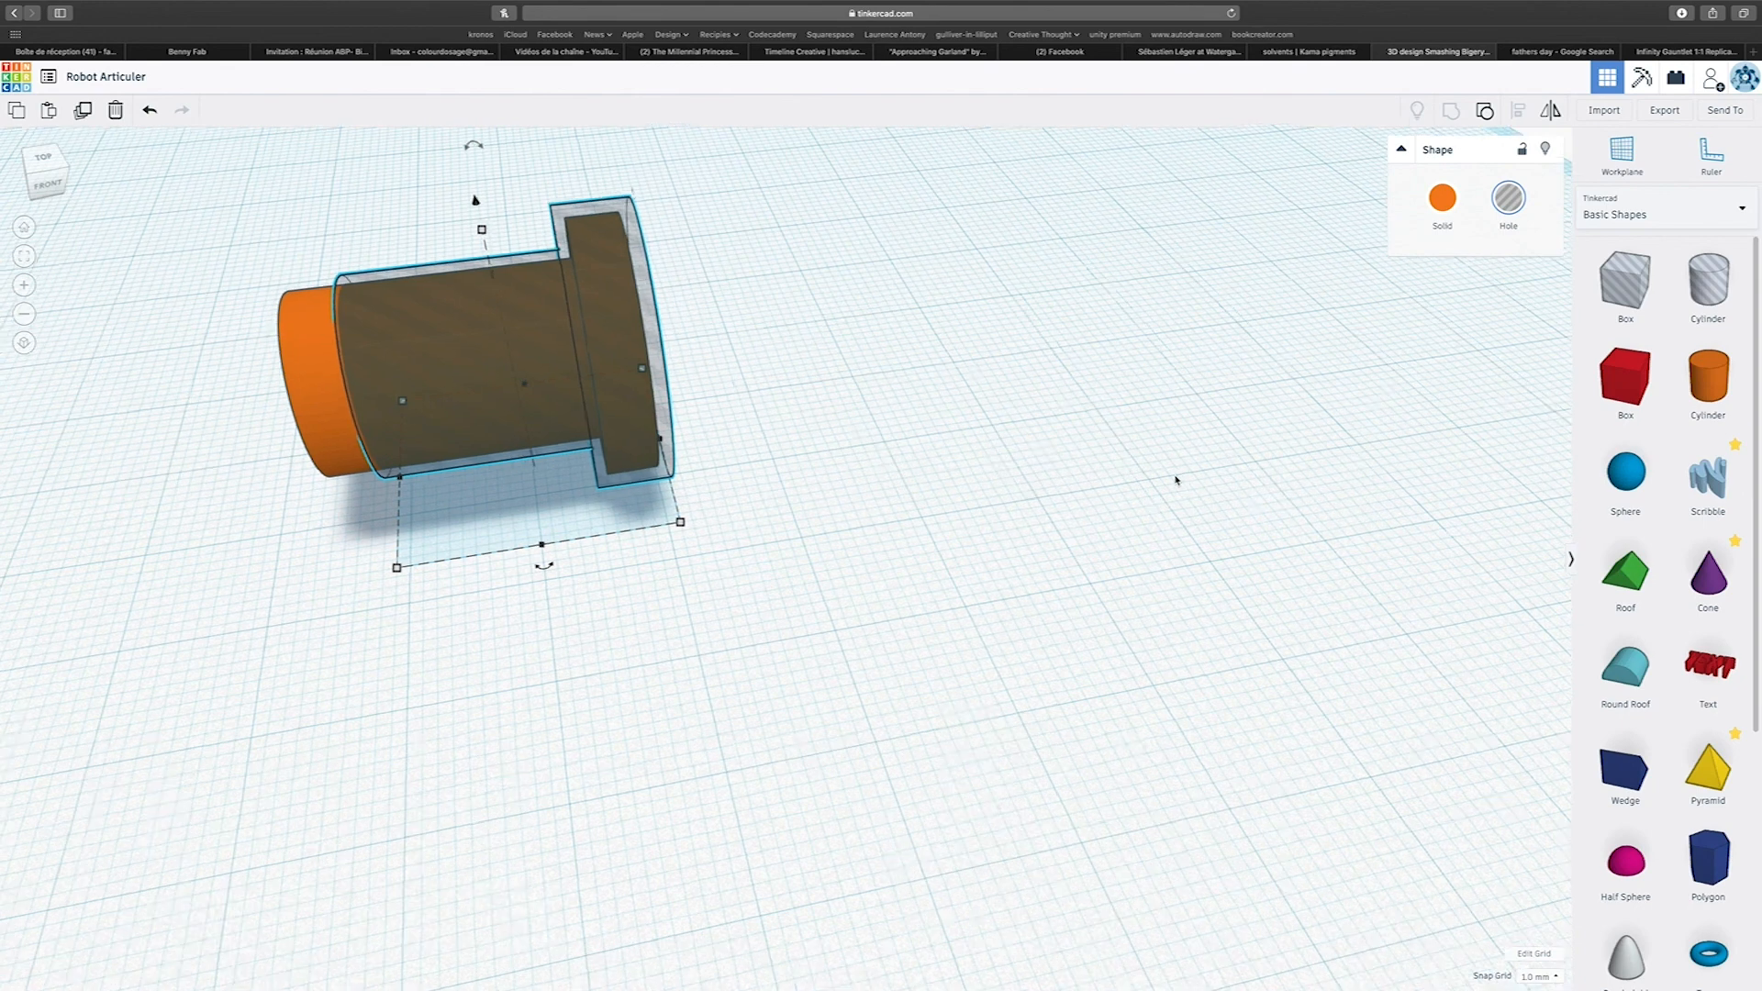
pyautogui.moveTo(1217, 448); pyautogui.dragTo(1196, 429, button='right')
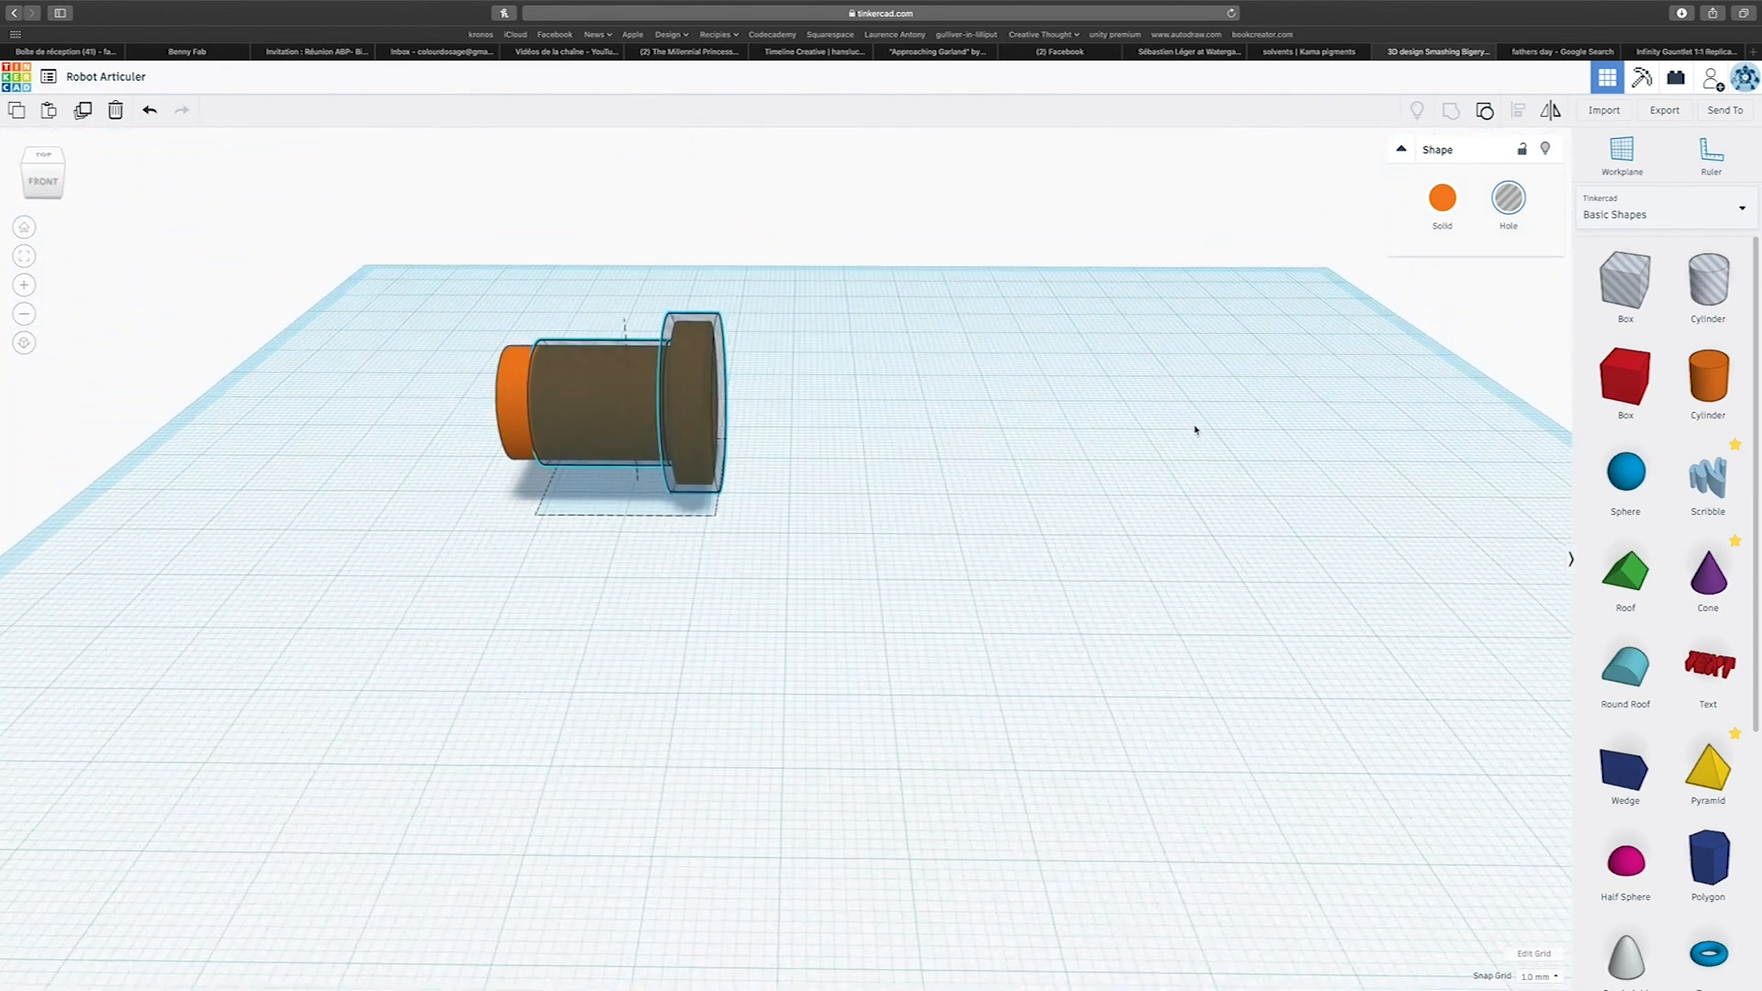
pyautogui.scroll(-3, 1171, 499)
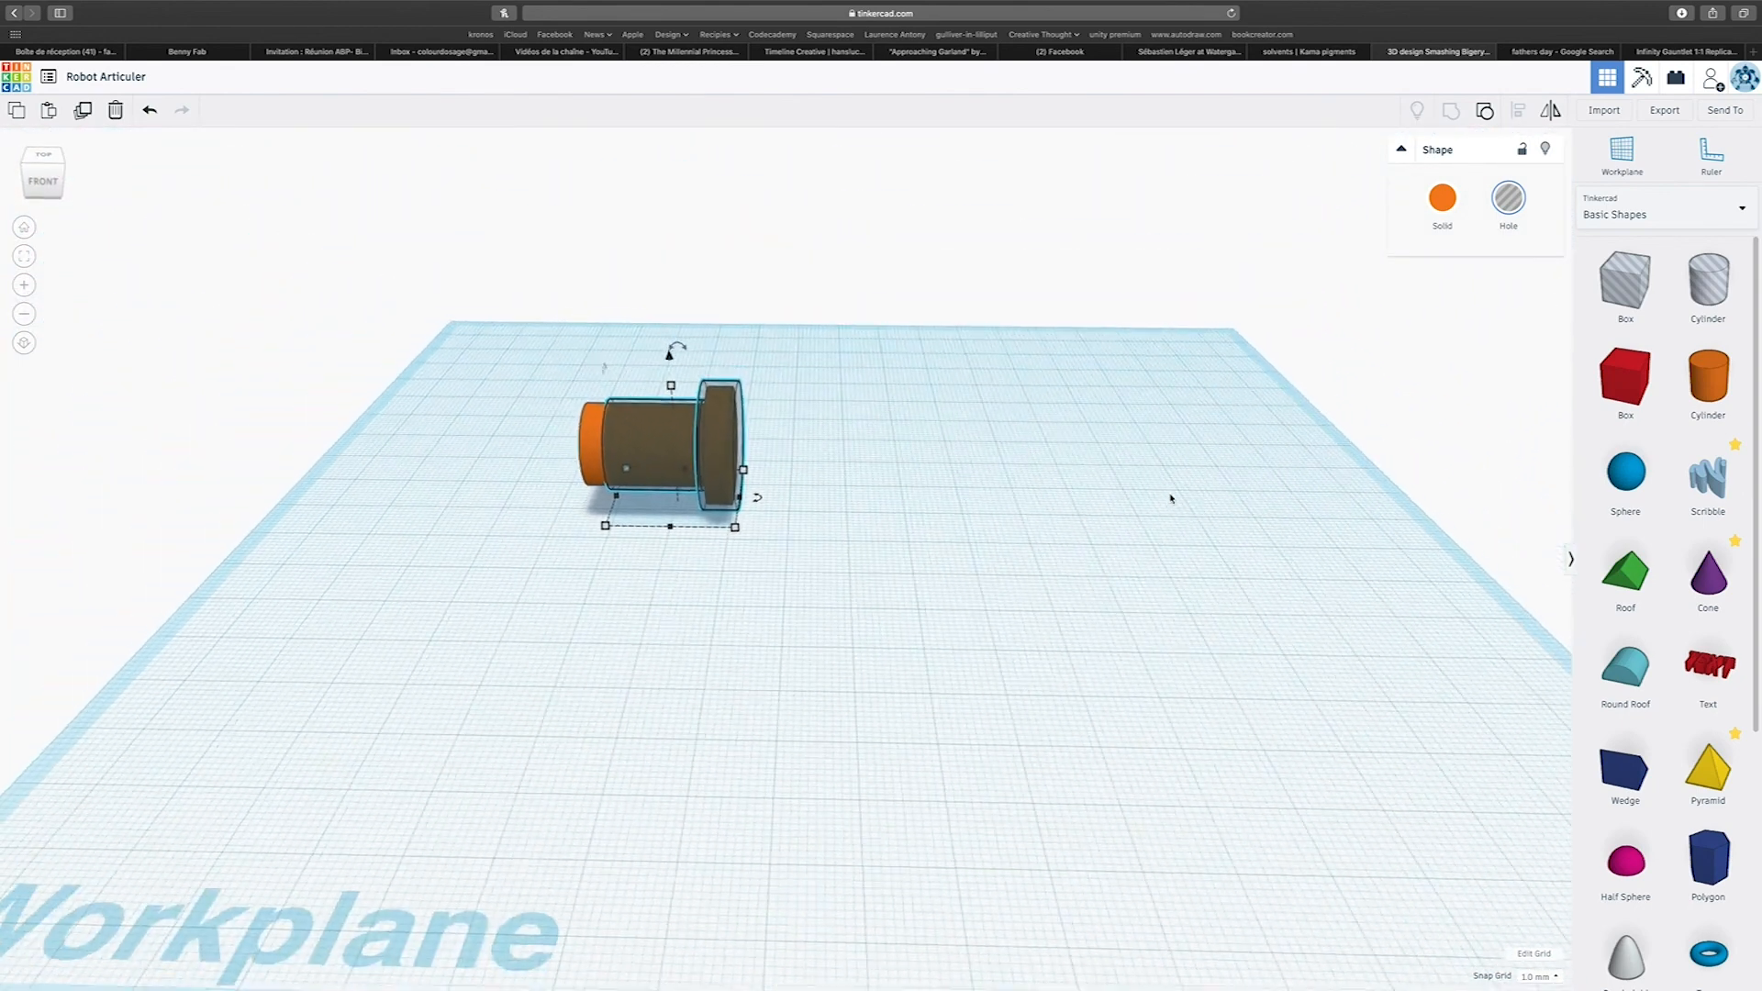
pyautogui.moveTo(547, 354); pyautogui.dragTo(900, 570)
pyautogui.moveTo(673, 506); pyautogui.dragTo(1193, 429, button='right')
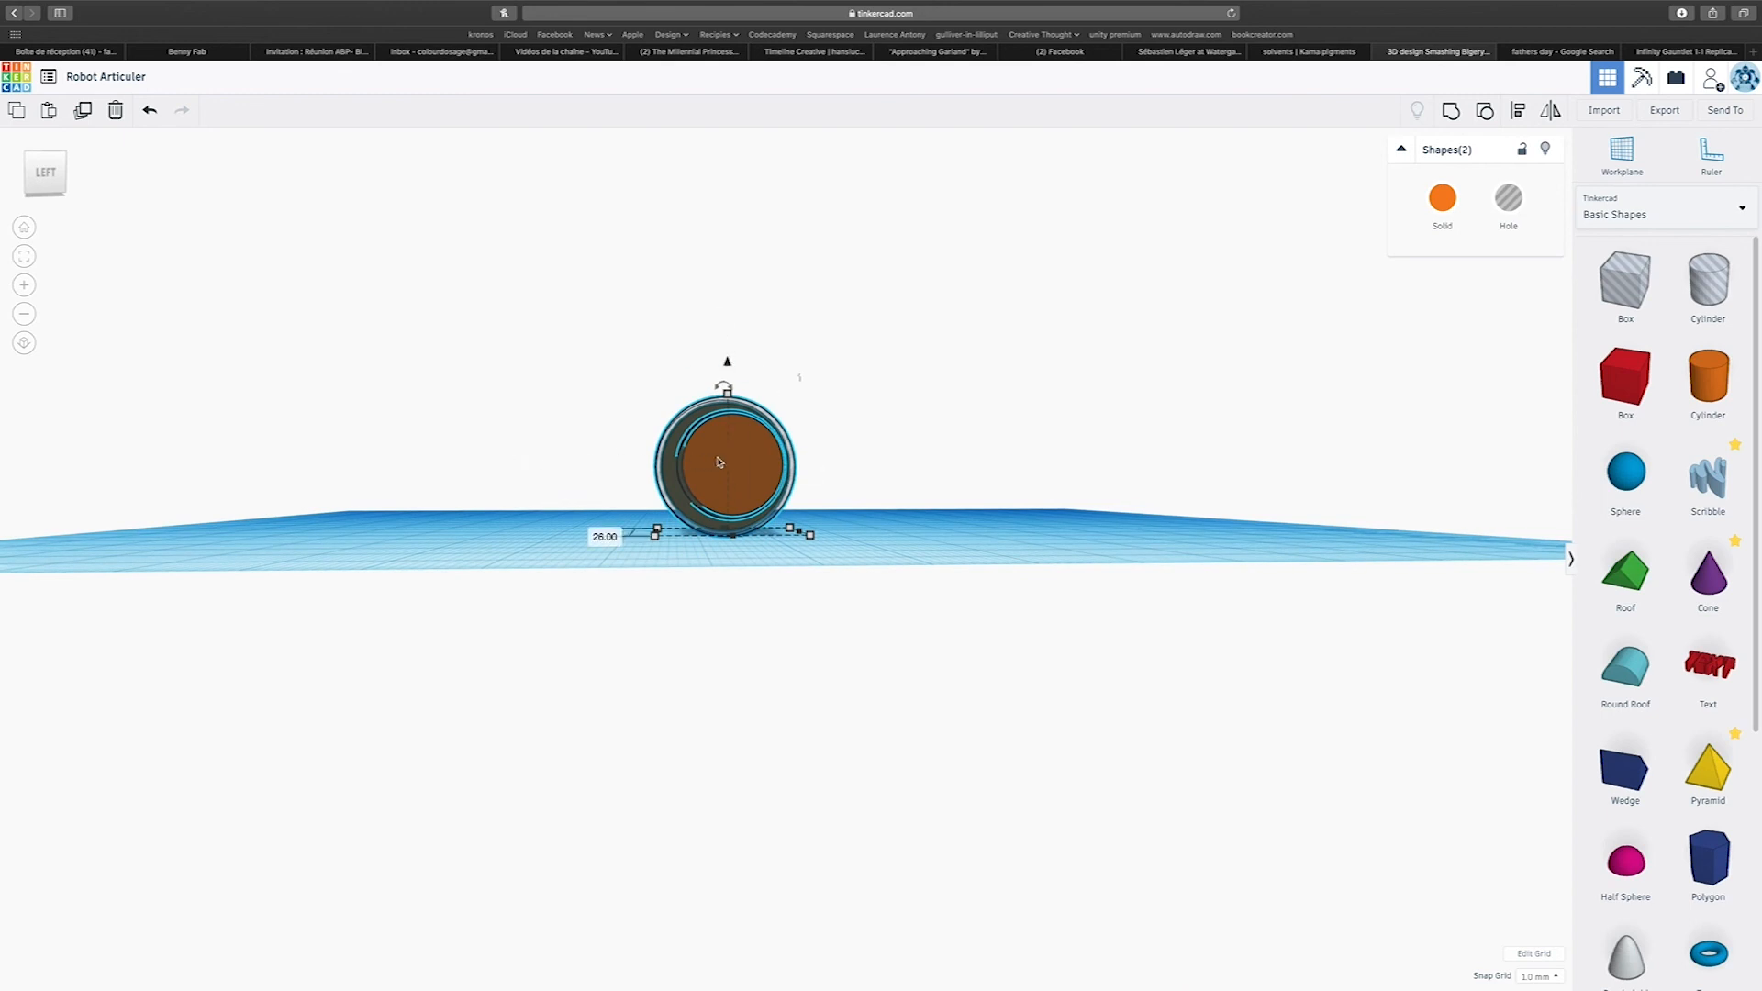
pyautogui.moveTo(858, 456); pyautogui.dragTo(402, 573, button='right')
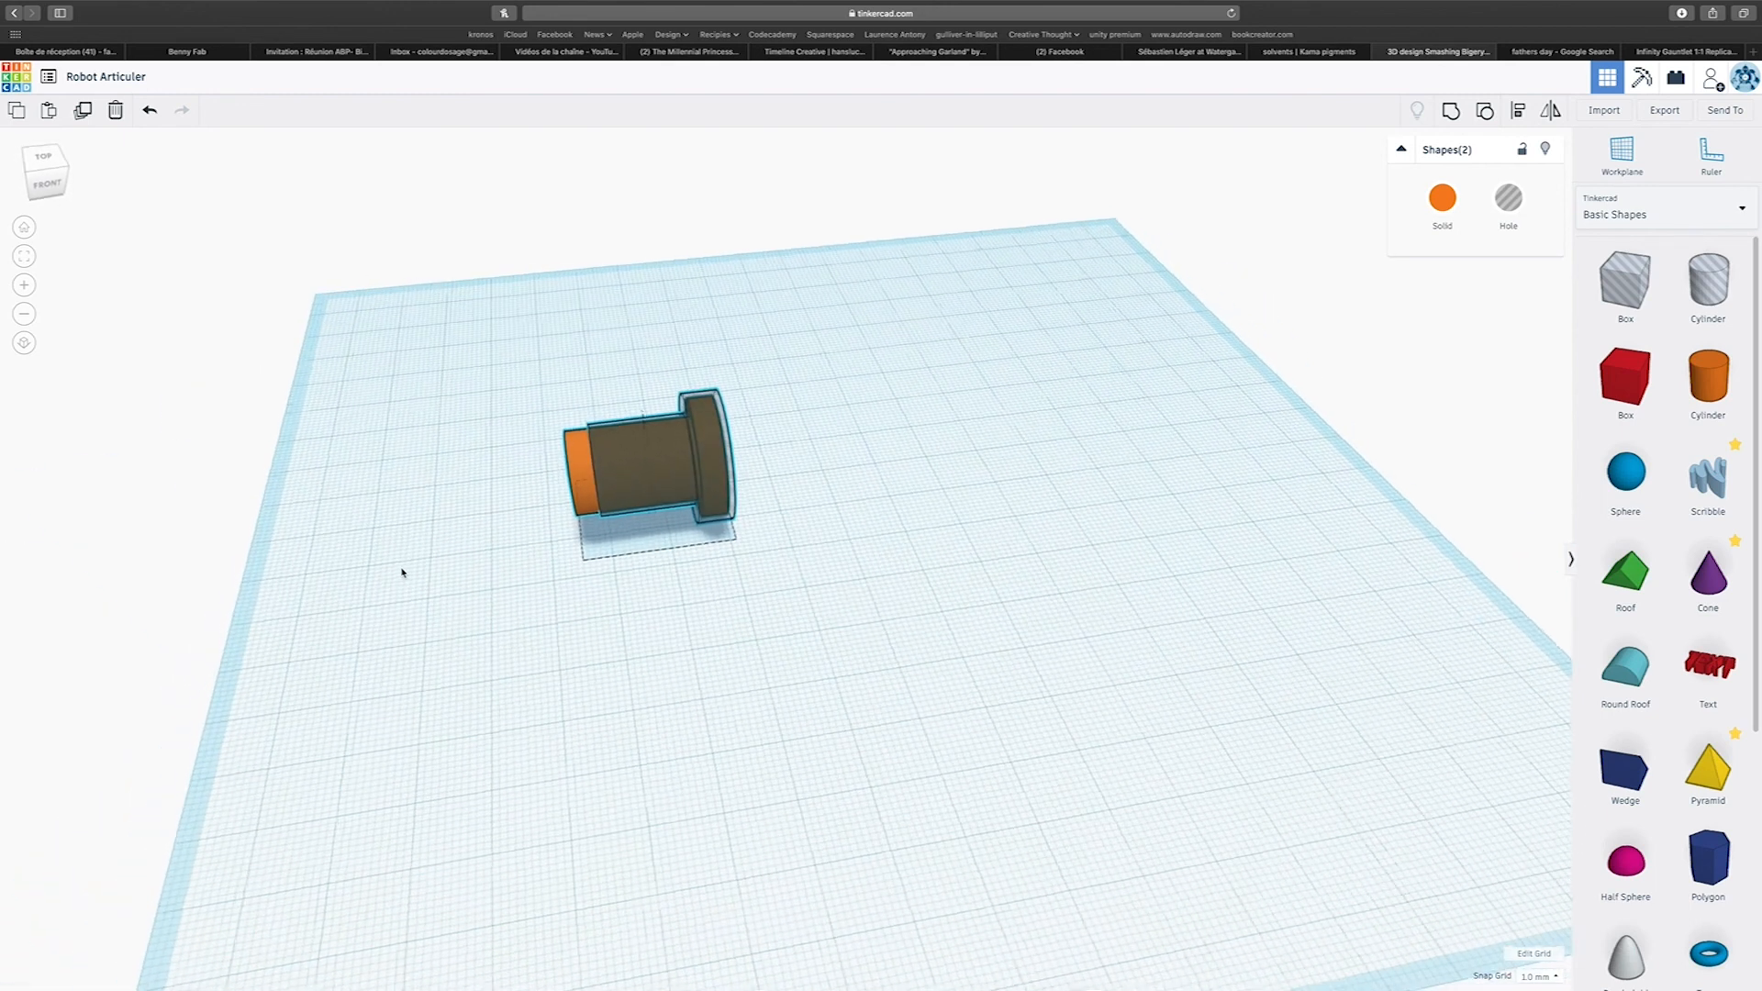
pyautogui.scroll(5, 566, 441)
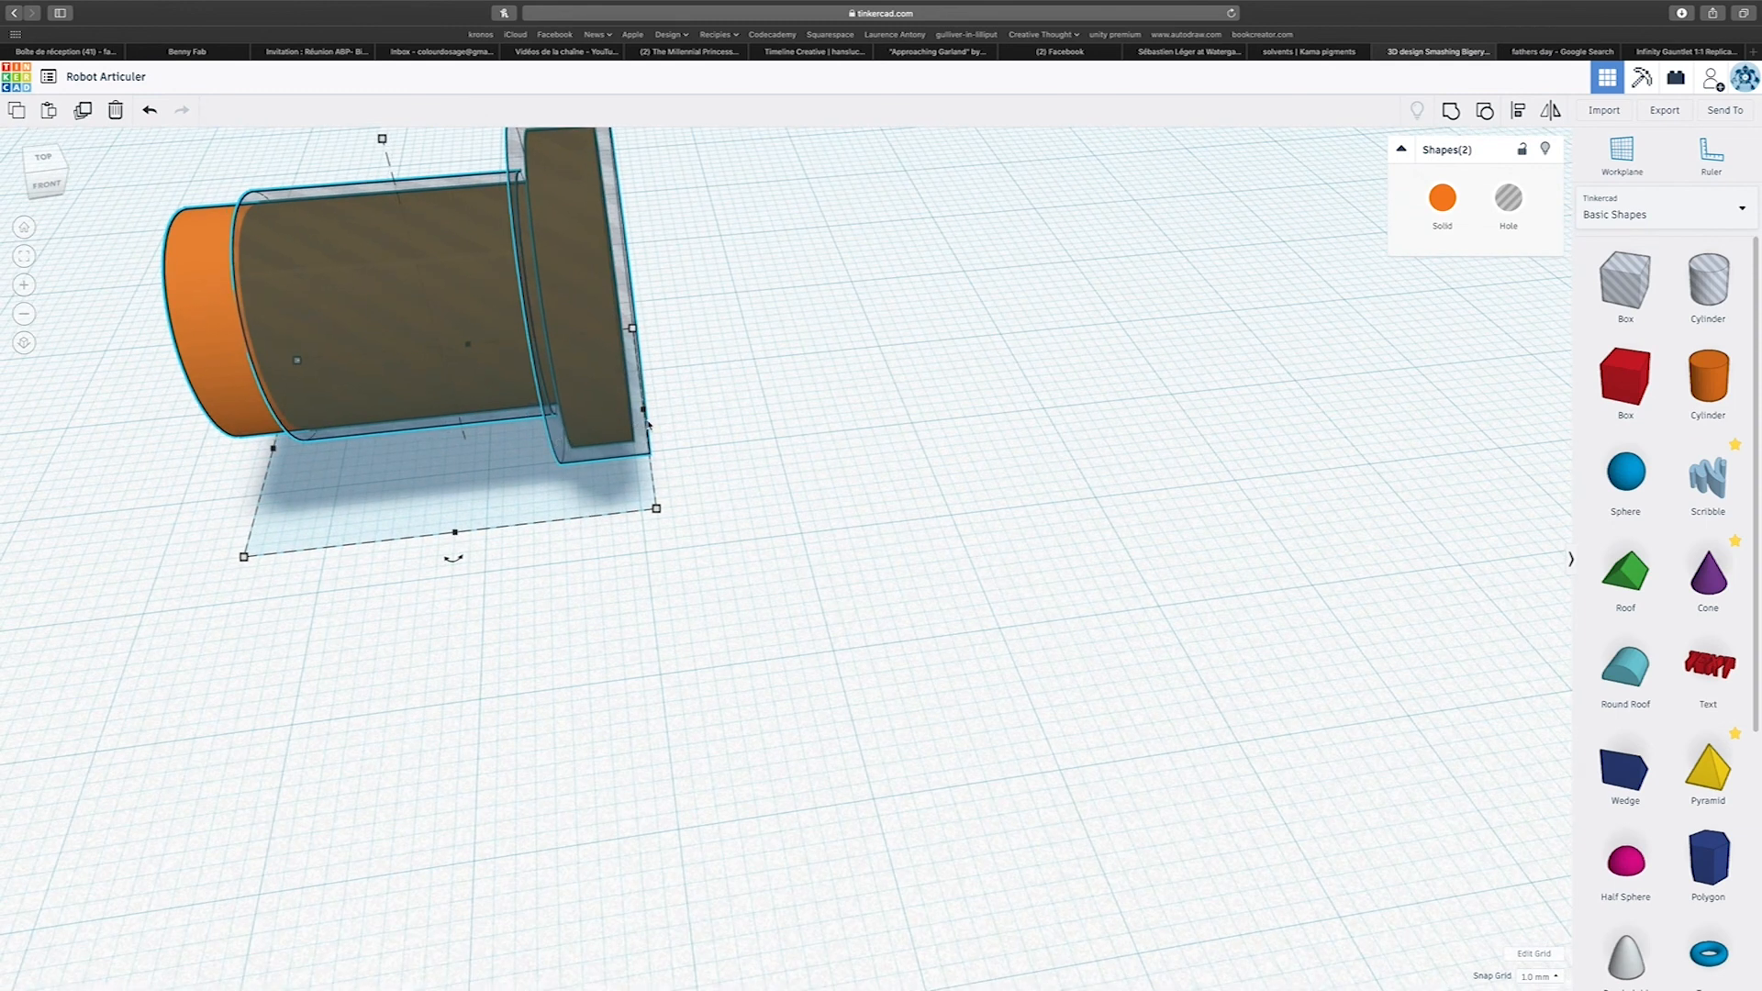
pyautogui.scroll(-4, 648, 425)
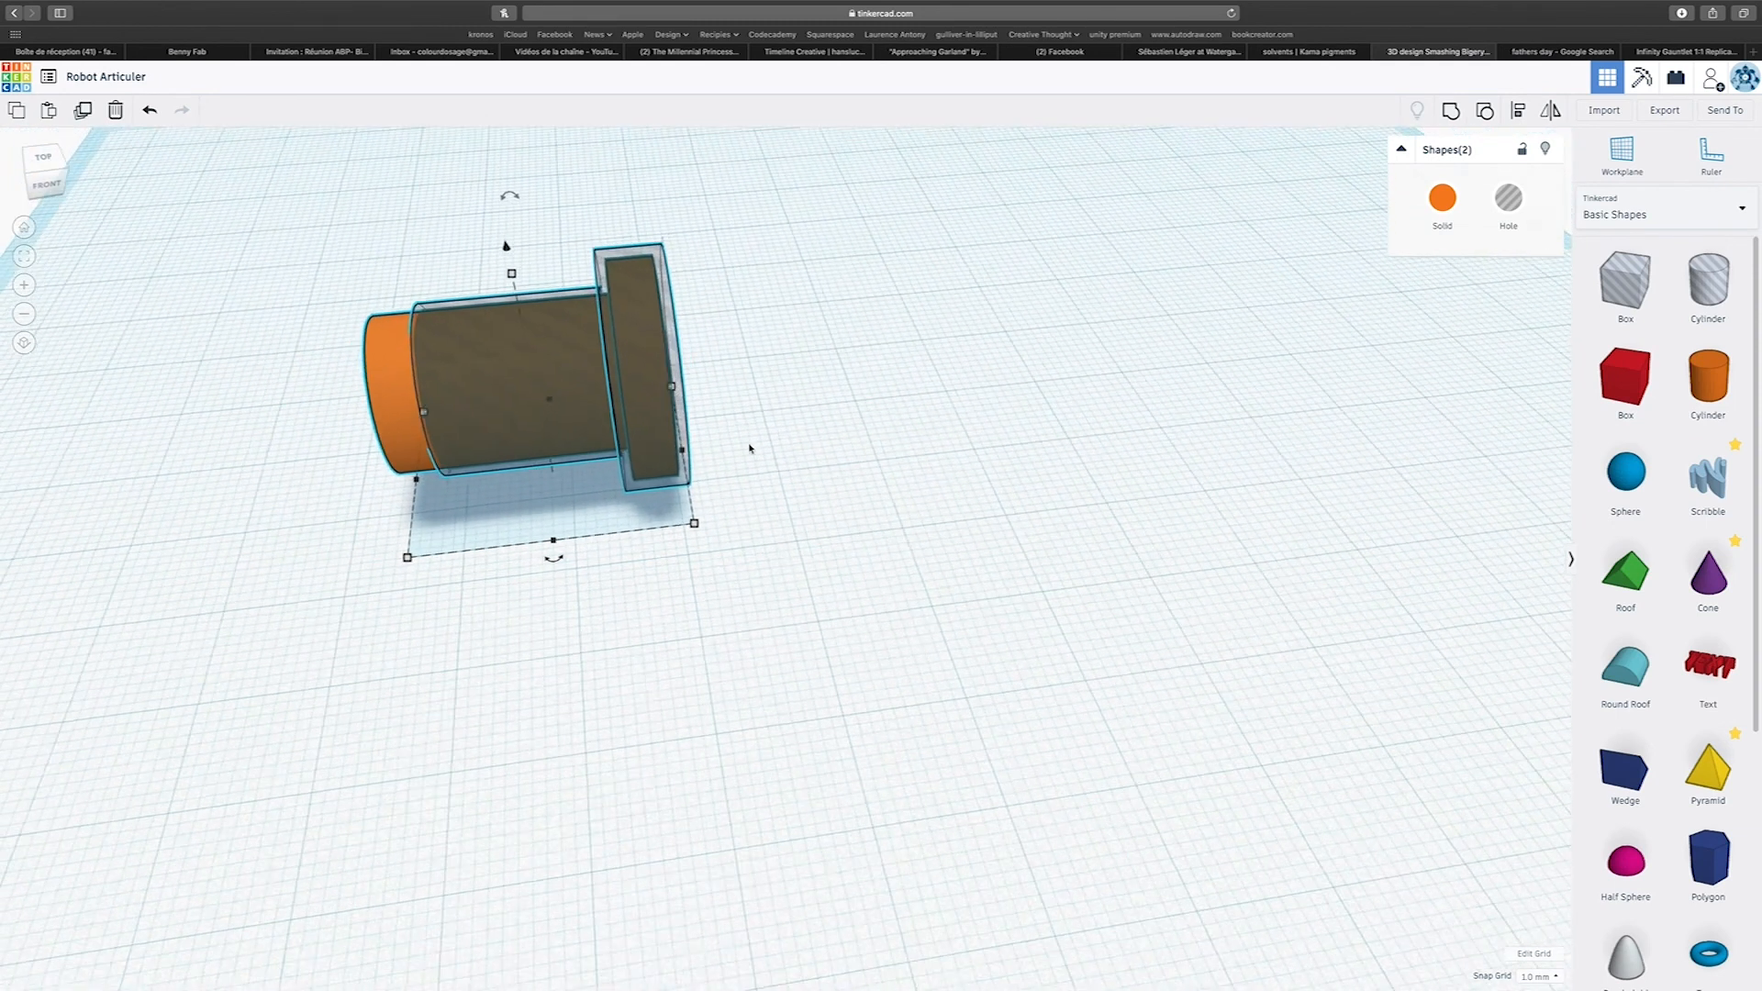
pyautogui.scroll(-5, 801, 473)
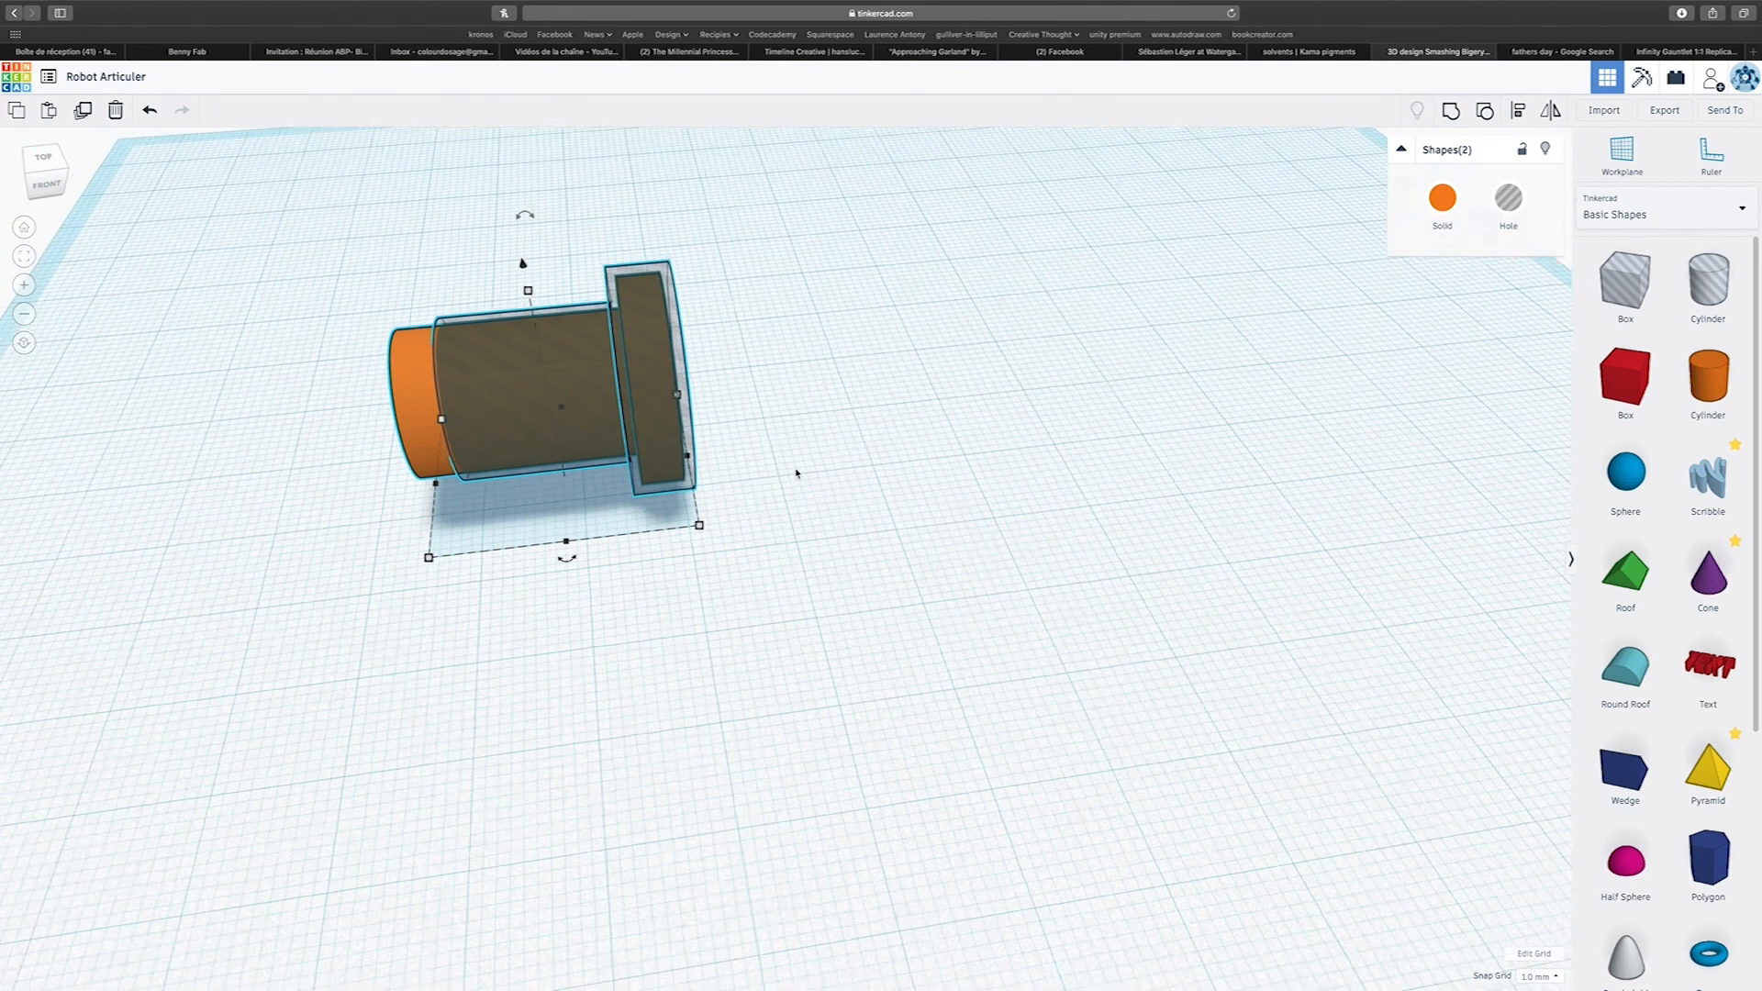
# Move both pins together to the workplane's left side and place a duplicate of the pair near its right side.
pyautogui.moveTo(447, 344); pyautogui.dragTo(922, 589)
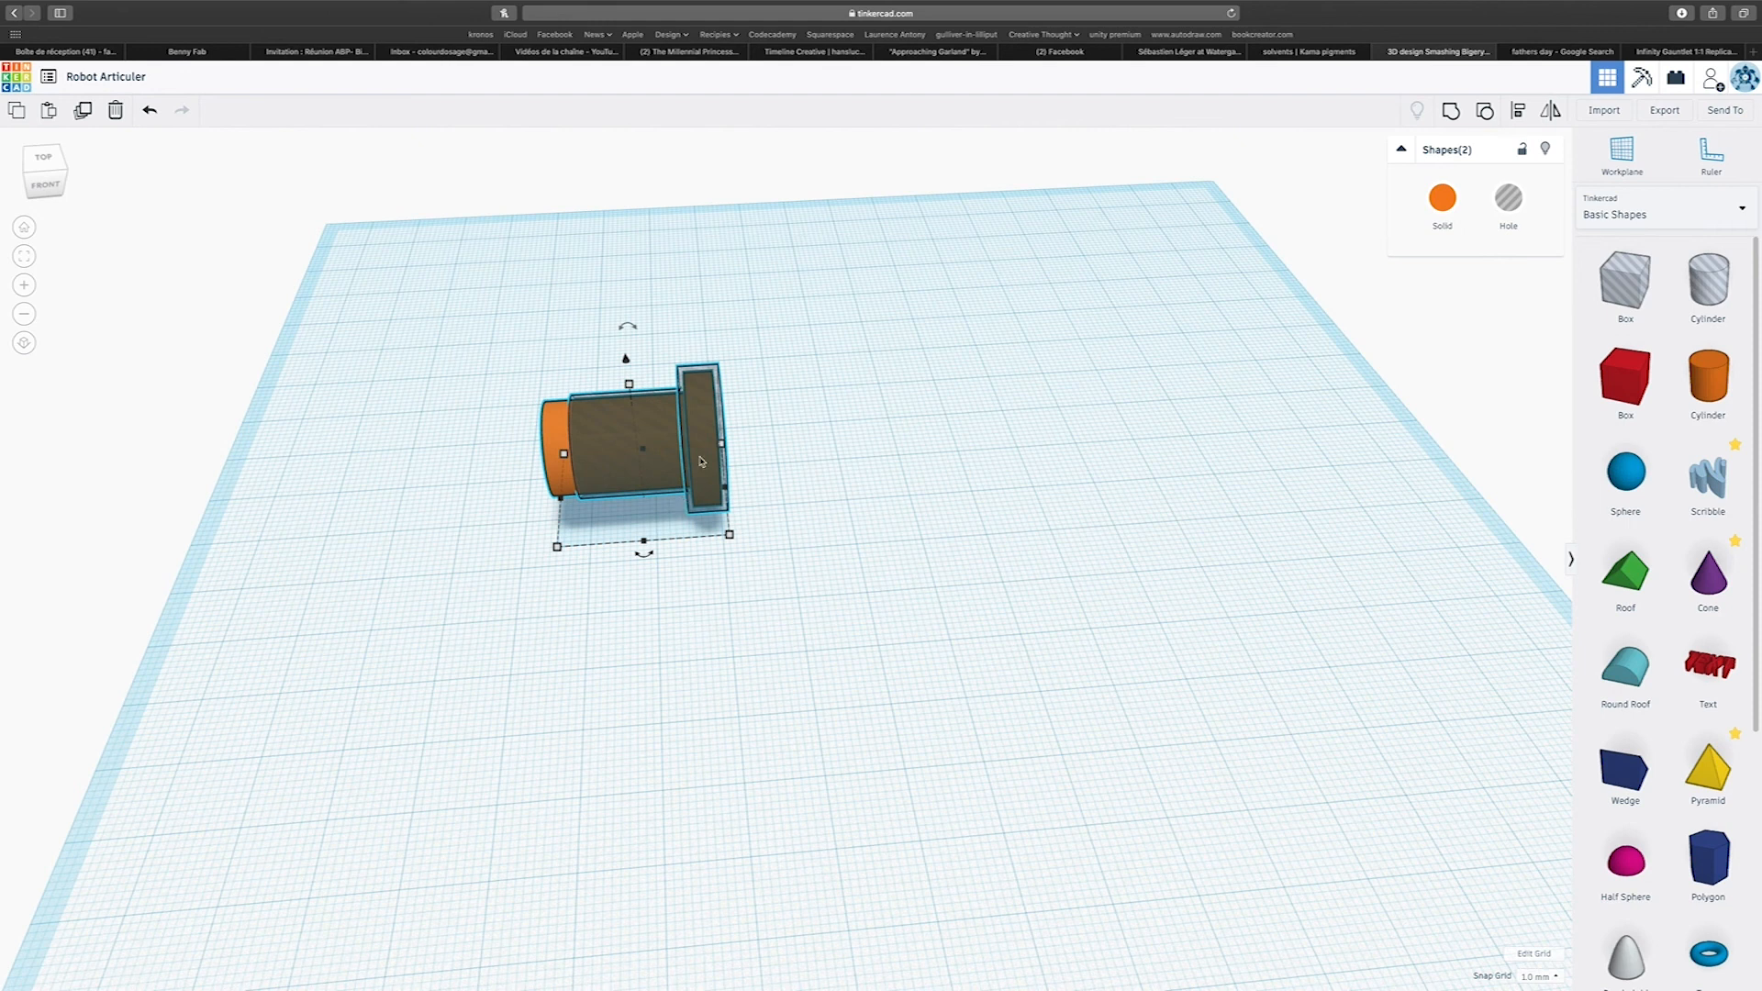
pyautogui.moveTo(376, 287); pyautogui.dragTo(878, 603)
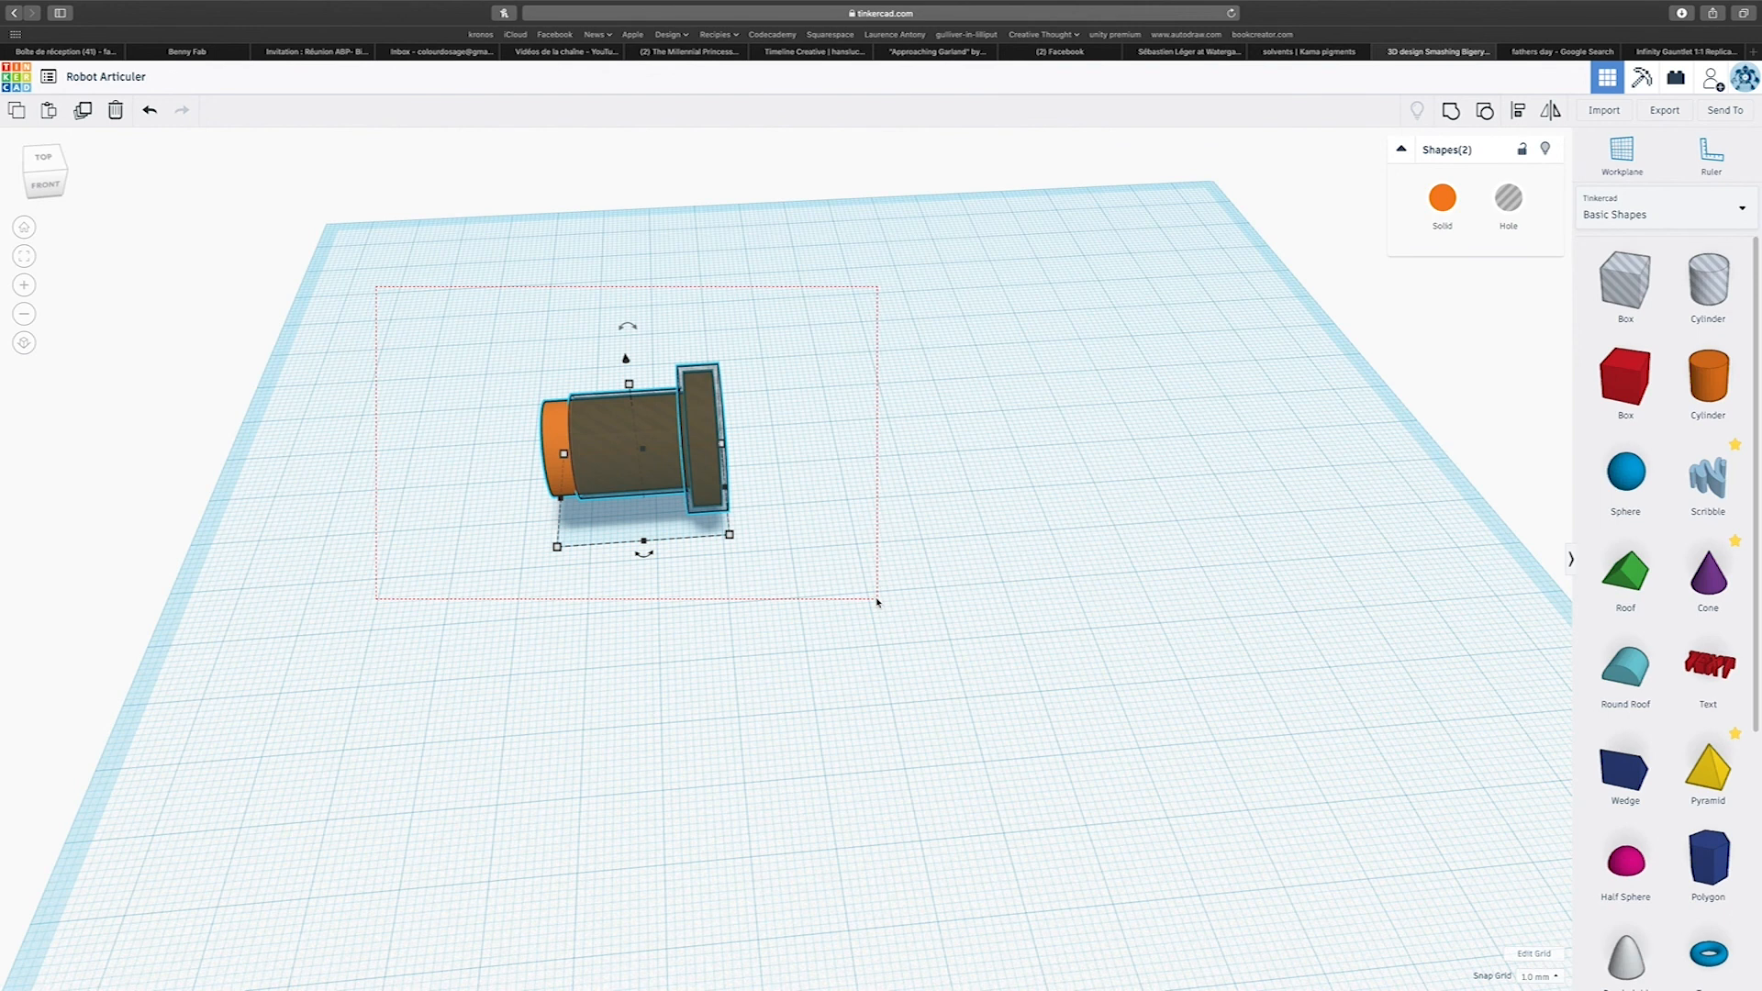
pyautogui.moveTo(879, 603); pyautogui.dragTo(879, 604)
pyautogui.moveTo(709, 491); pyautogui.dragTo(429, 488)
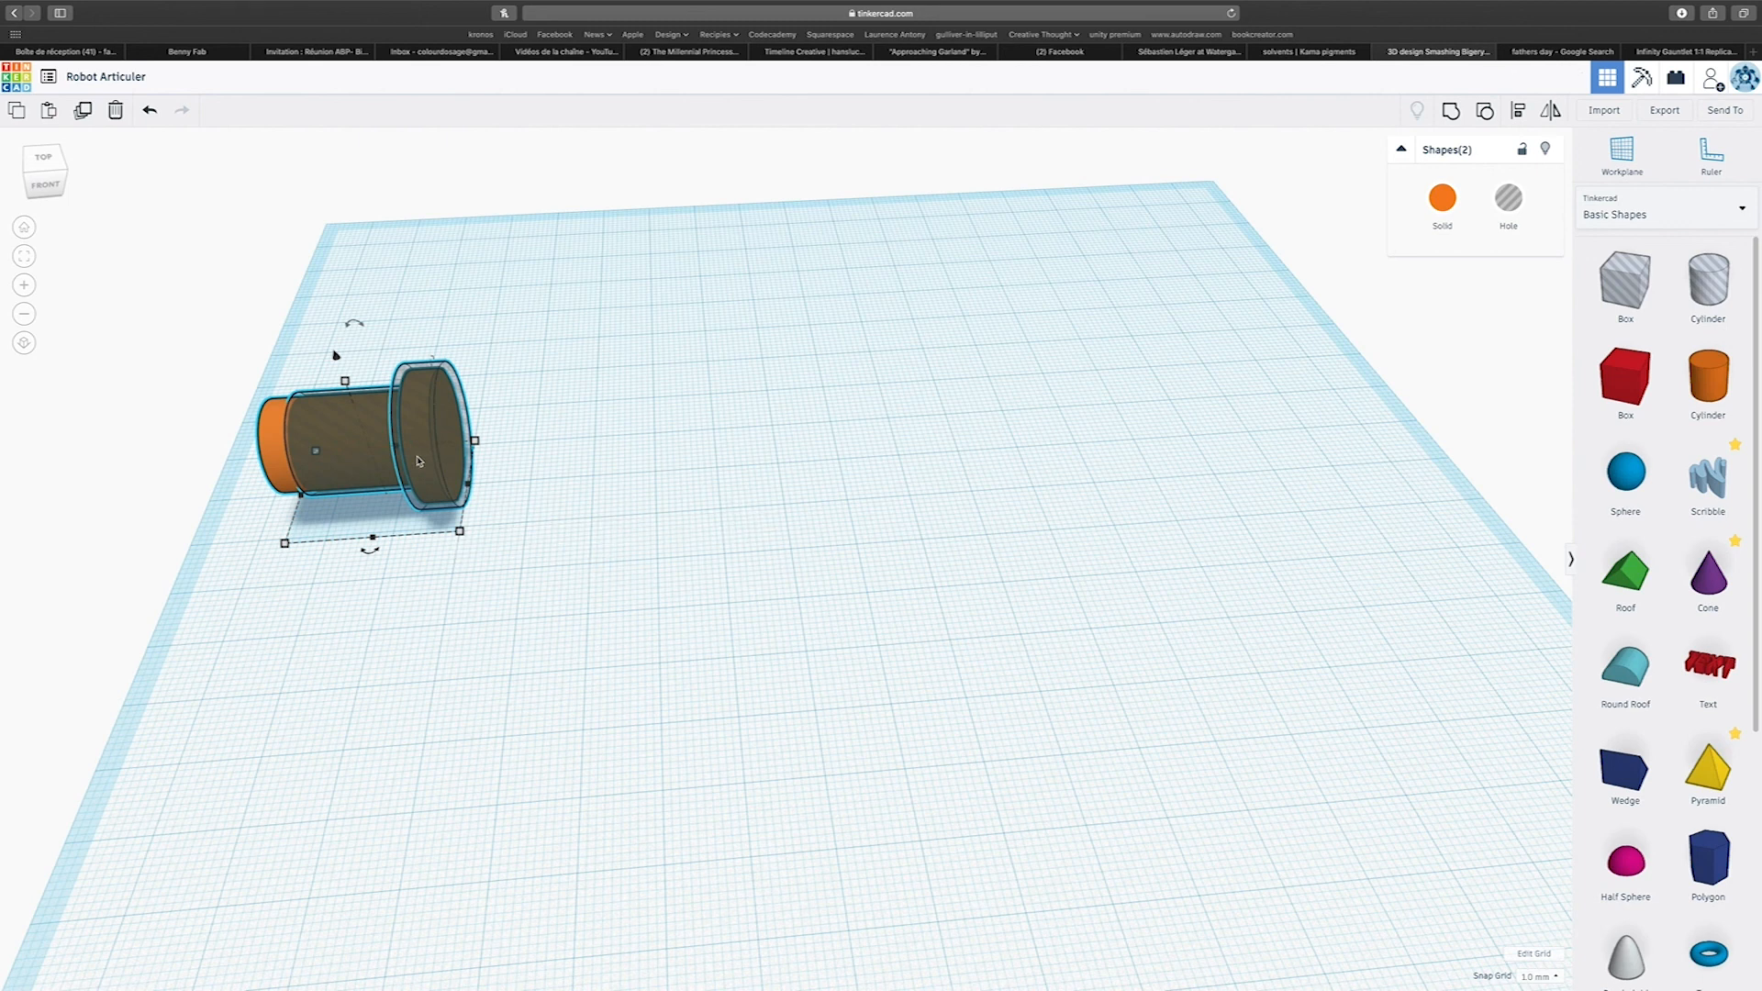
pyautogui.keyDown('alt'); pyautogui.moveTo(419, 461); pyautogui.dragTo(1448, 491); pyautogui.keyUp('alt')
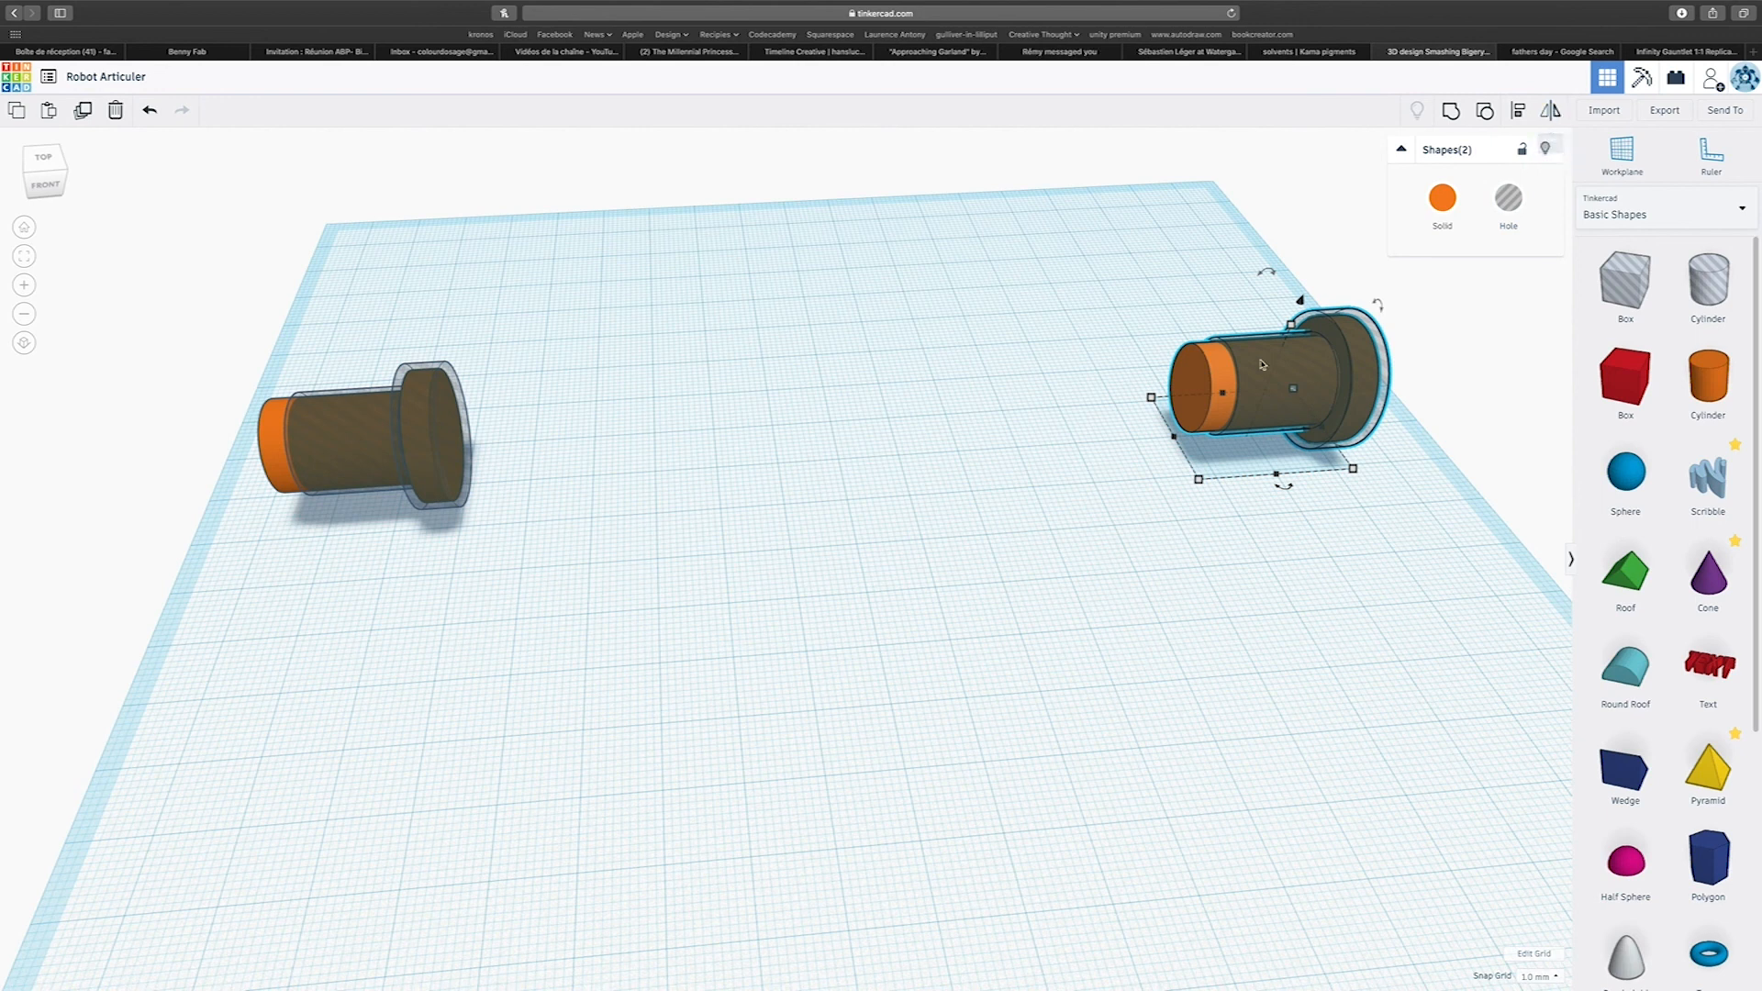
# Mirror the duplicated pin pair along its length so the flanges of the two pairs face each other.
pyautogui.moveTo(1082, 224); pyautogui.dragTo(1453, 544)
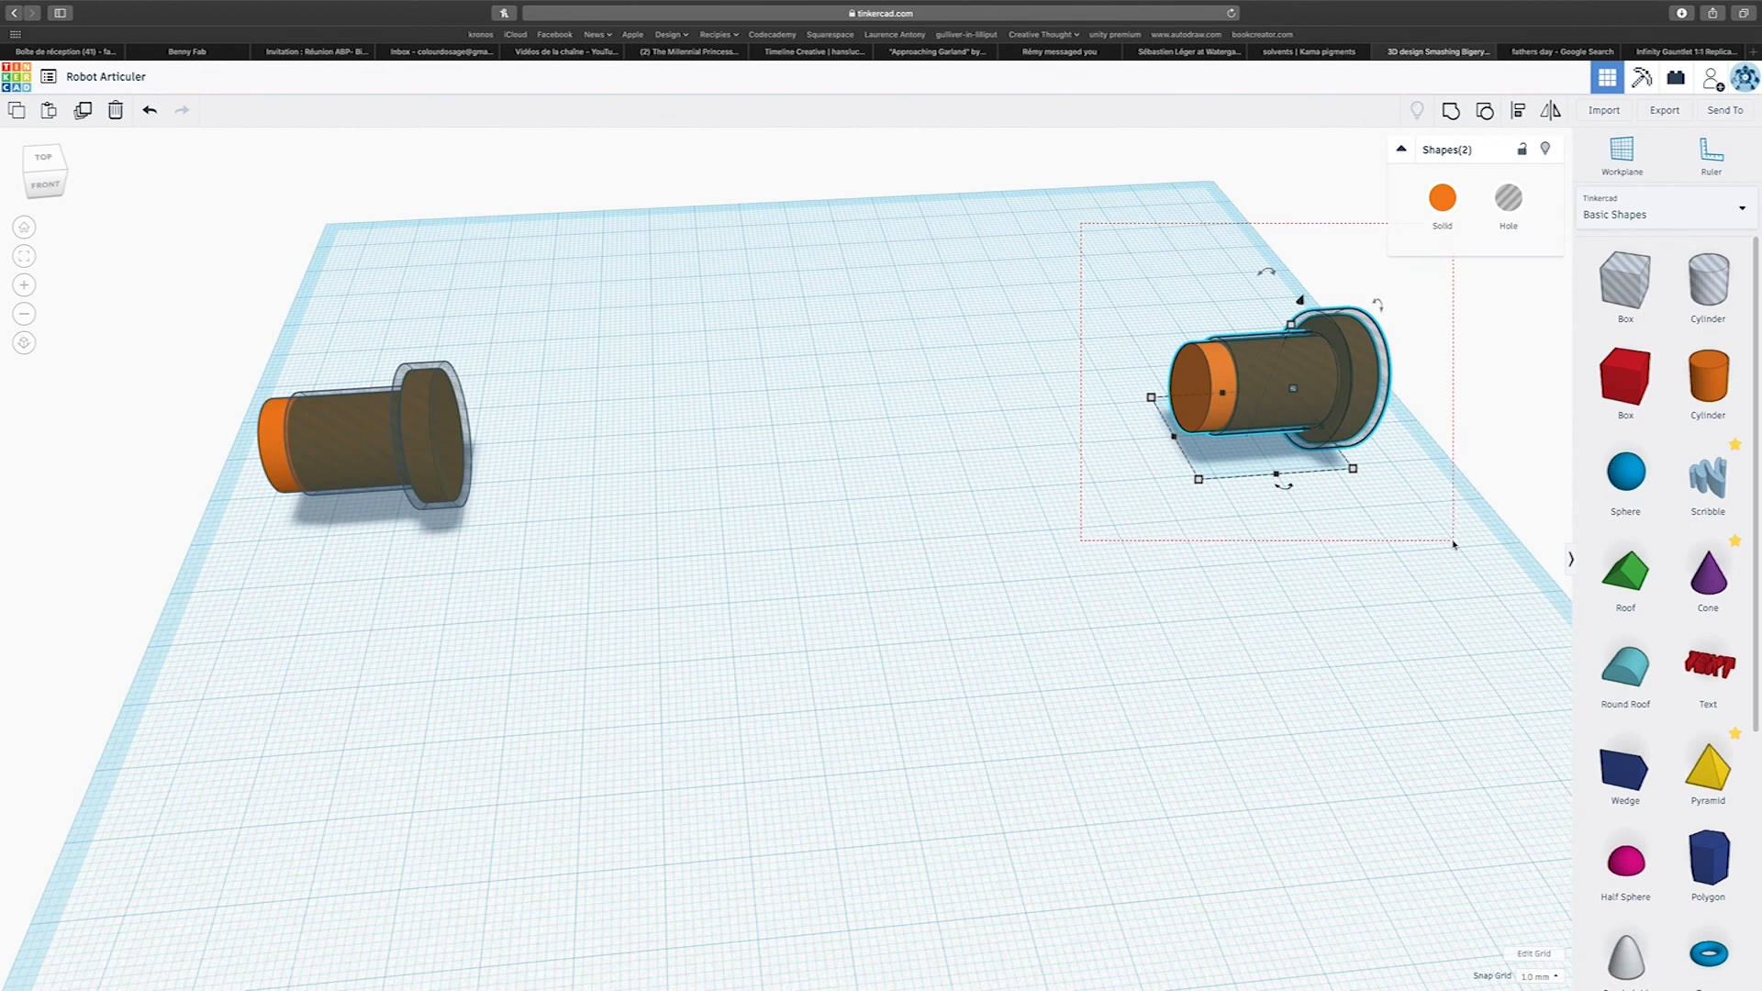
pyautogui.moveTo(1453, 544); pyautogui.dragTo(1485, 549)
pyautogui.scroll(-3, 1487, 547)
pyautogui.click(1551, 111)
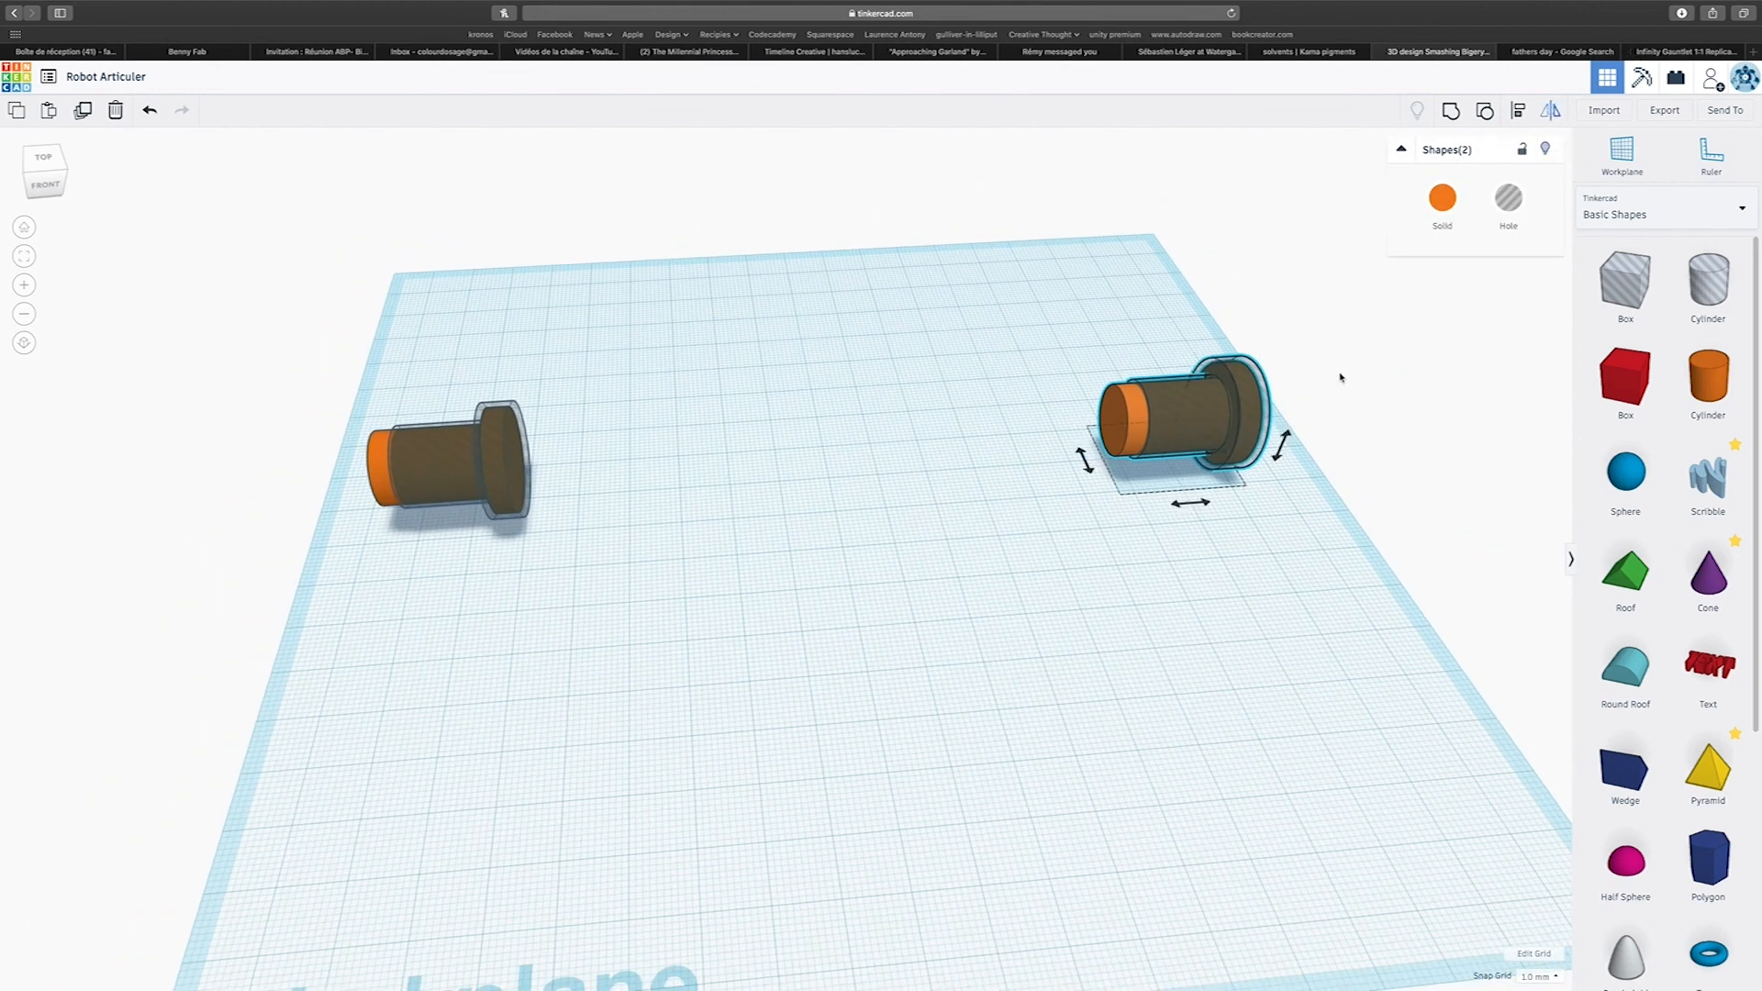
pyautogui.click(1193, 504)
pyautogui.click(1207, 506)
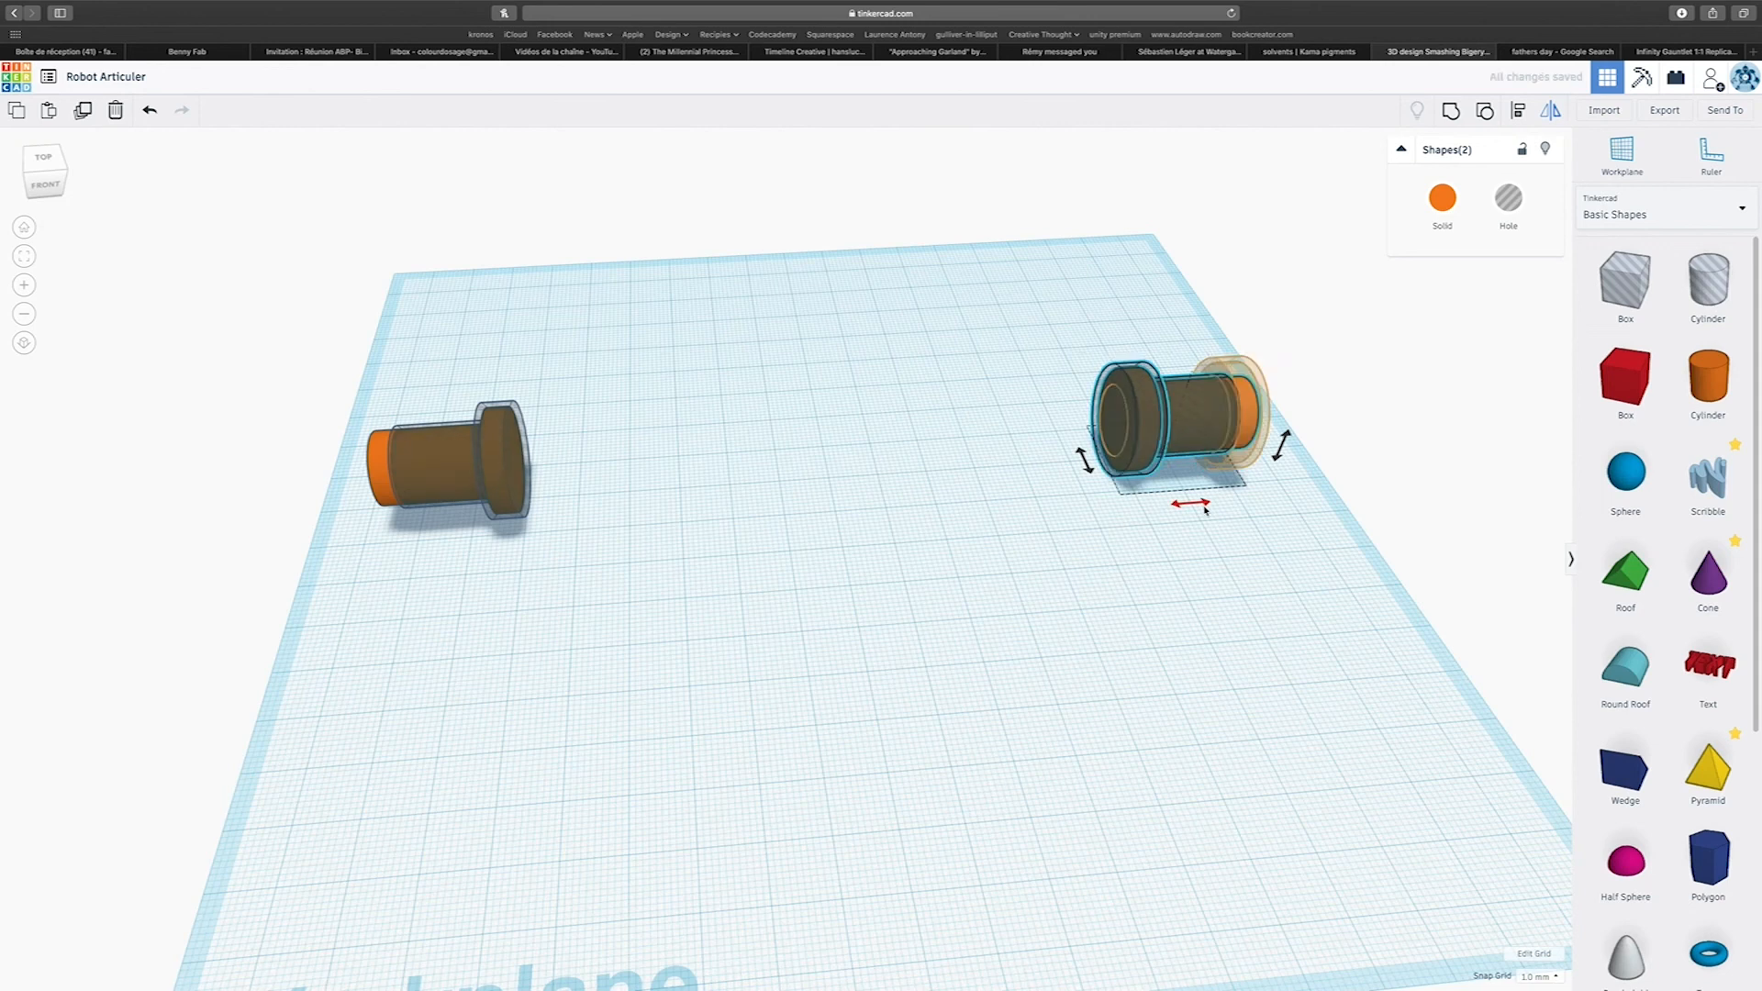
pyautogui.click(1393, 570)
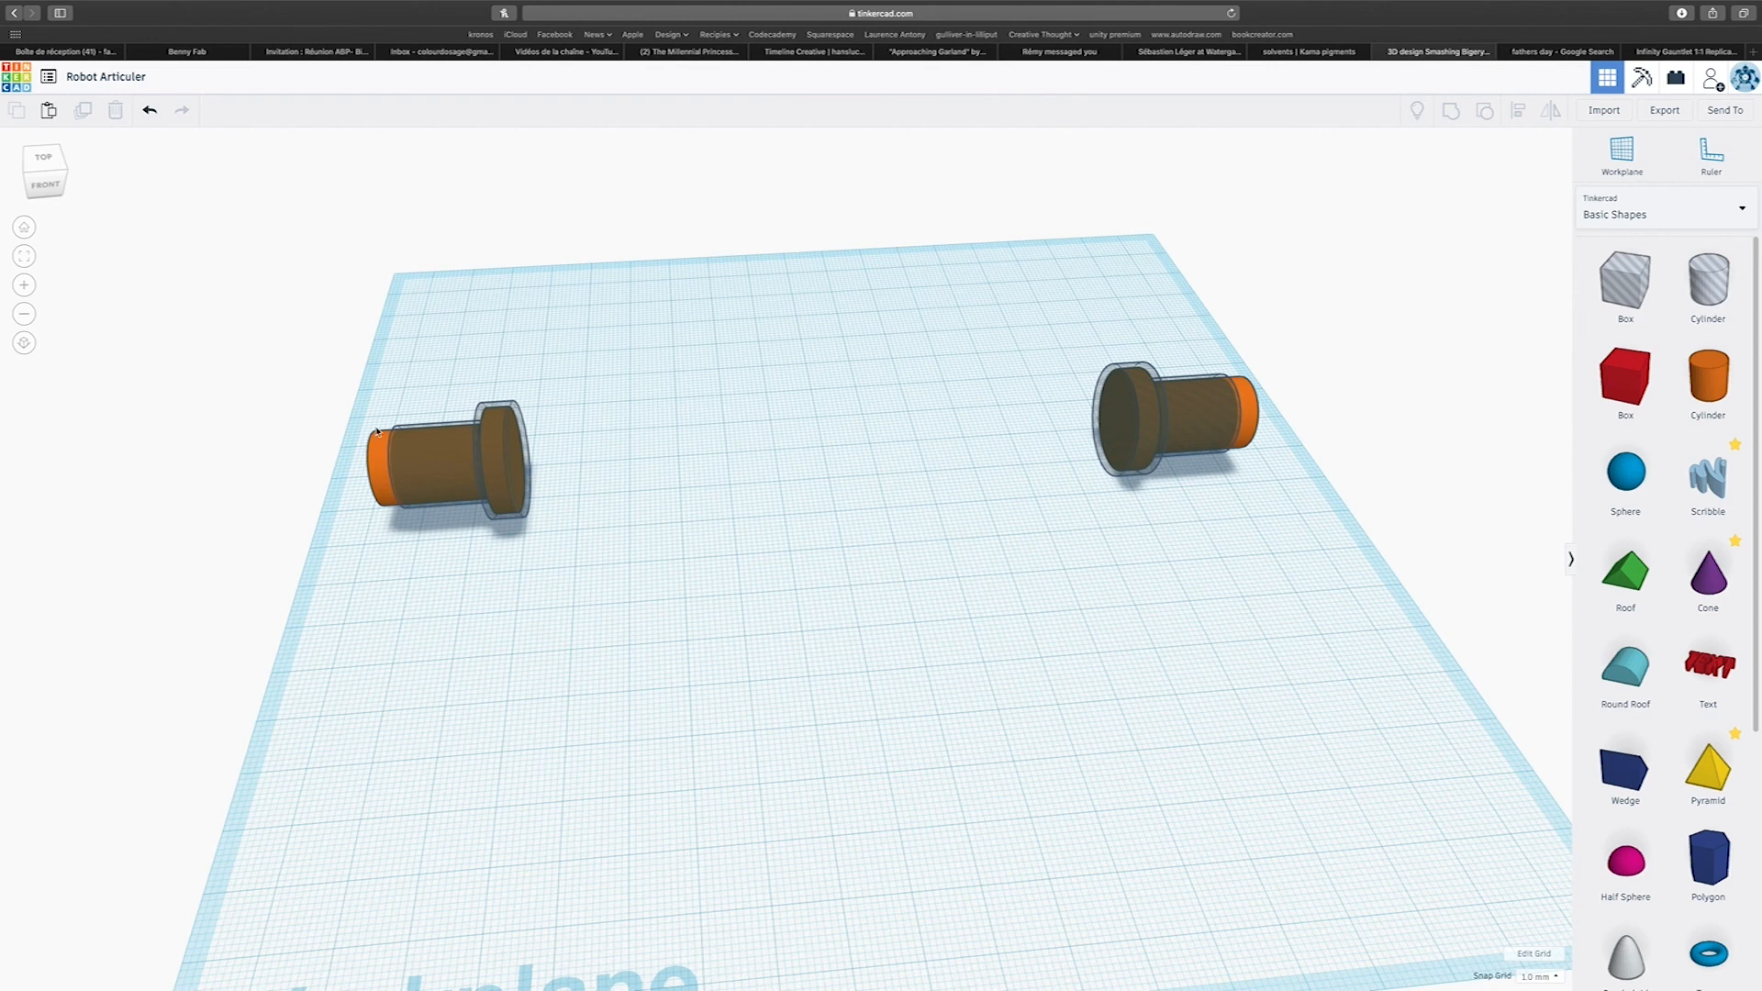
# Place a box between the two pin pairs and enlarge it in length, width and height into a tall body block.
pyautogui.moveTo(1626, 376); pyautogui.dragTo(711, 395)
pyautogui.moveTo(792, 491); pyautogui.dragTo(755, 415, button='right')
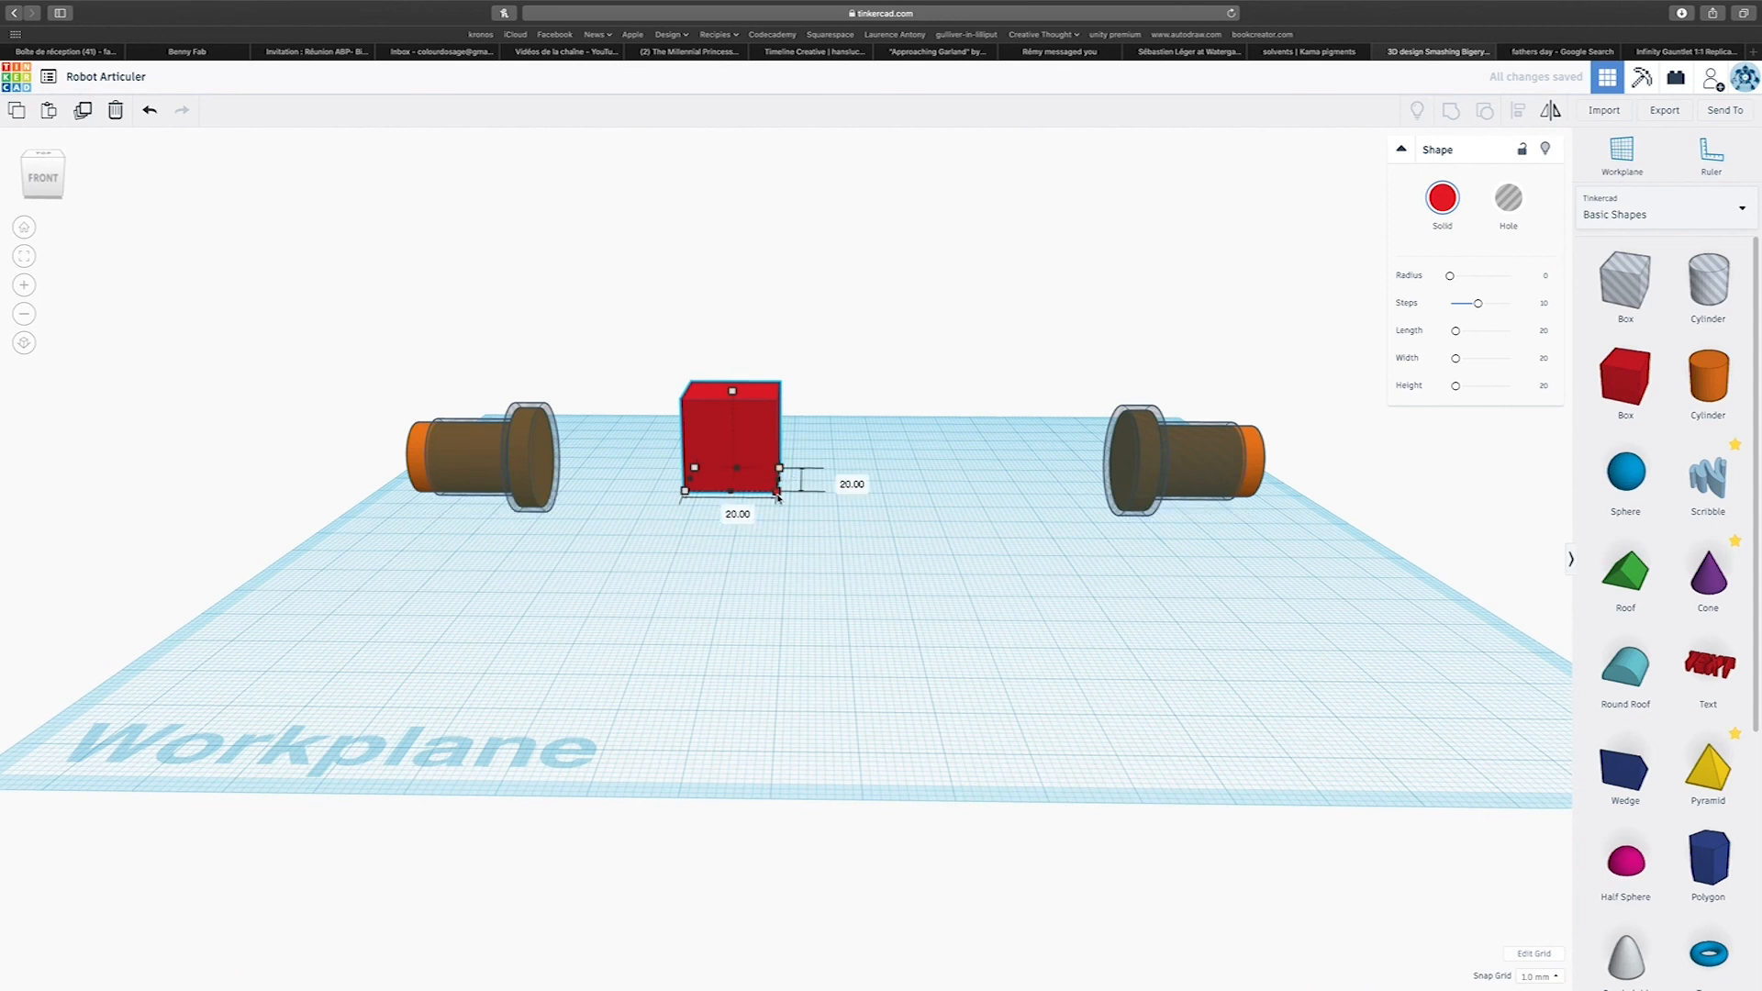
pyautogui.moveTo(777, 495); pyautogui.dragTo(979, 547)
pyautogui.moveTo(982, 568); pyautogui.dragTo(962, 565, button='right')
pyautogui.moveTo(834, 409); pyautogui.dragTo(816, 222)
# Check the enlarged box's position between the pin pairs and colour it light grey.
pyautogui.moveTo(1010, 475); pyautogui.dragTo(844, 597, button='right')
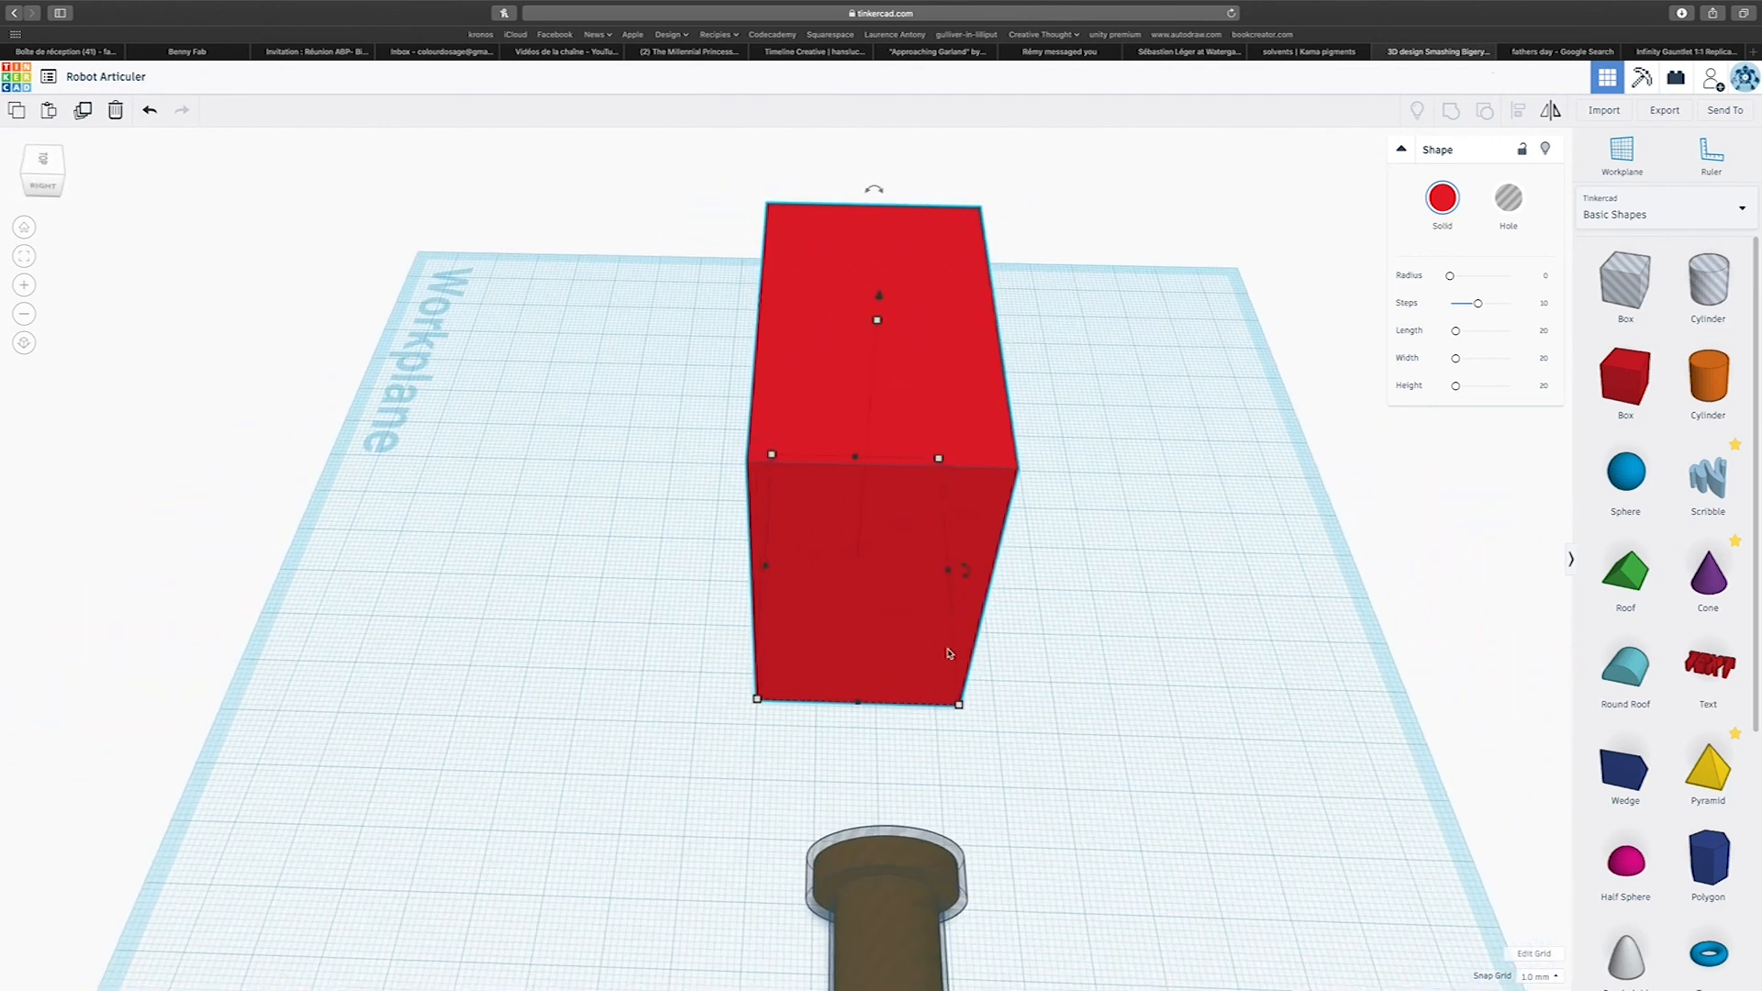
pyautogui.moveTo(950, 746); pyautogui.dragTo(1154, 560, button='right')
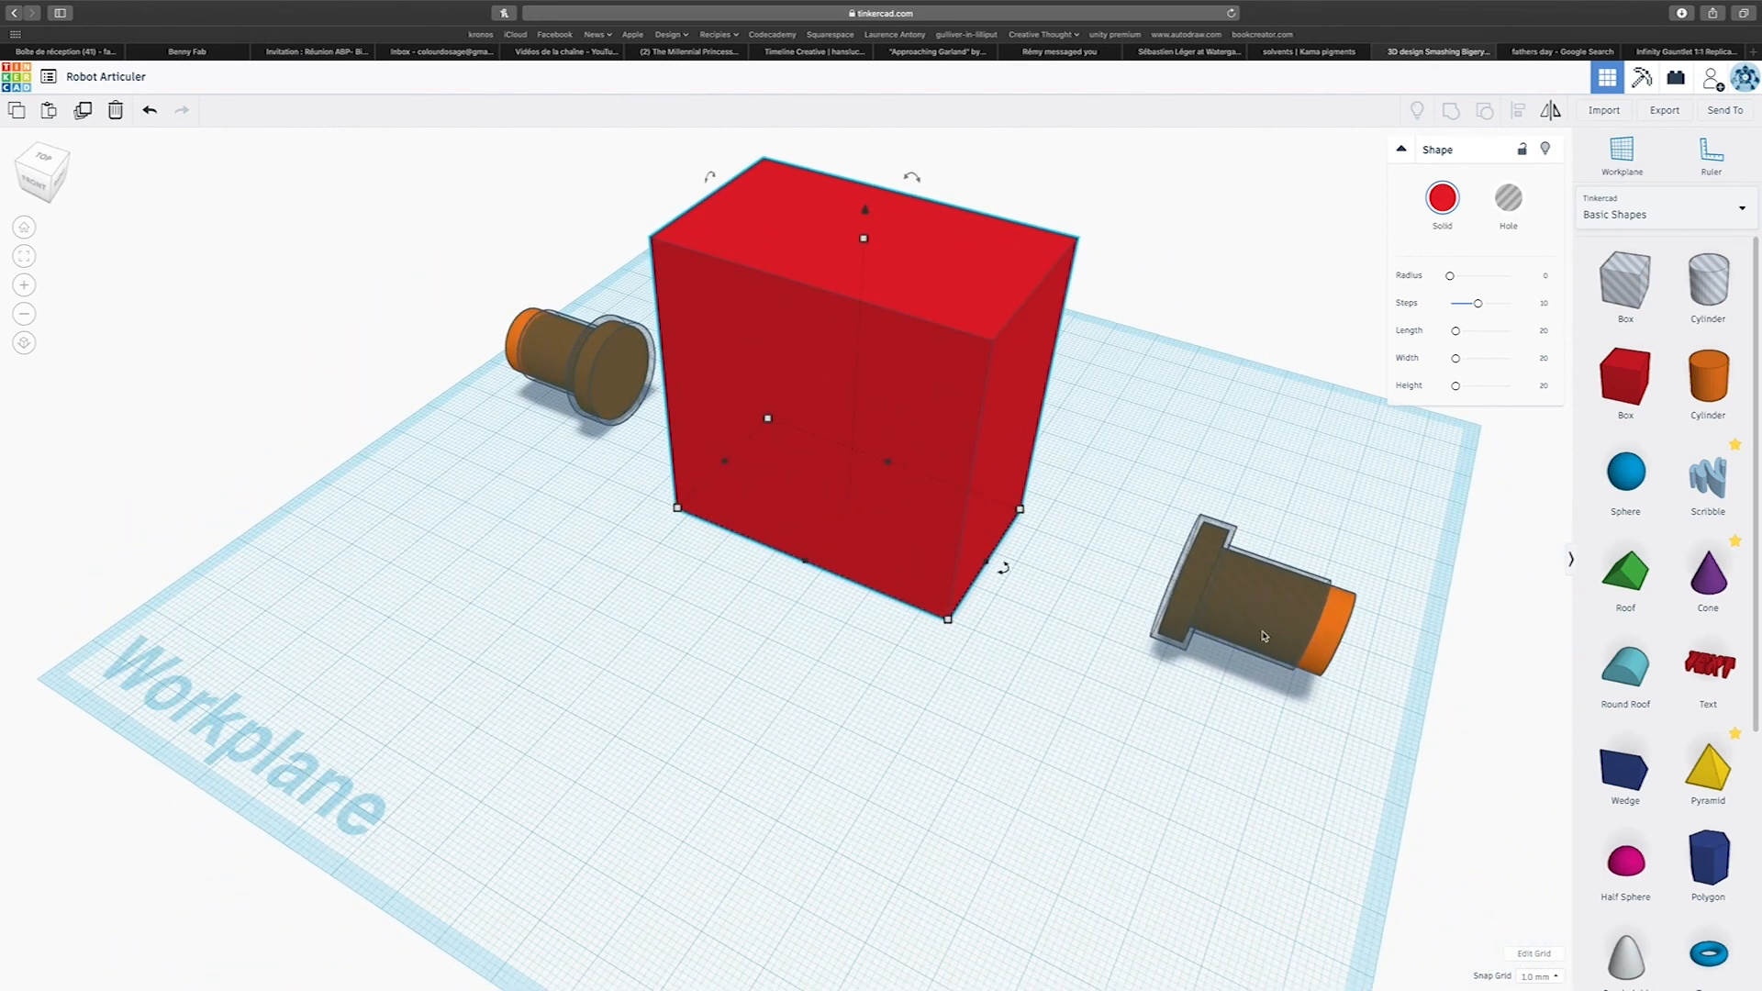
pyautogui.moveTo(1017, 548); pyautogui.dragTo(1042, 477, button='right')
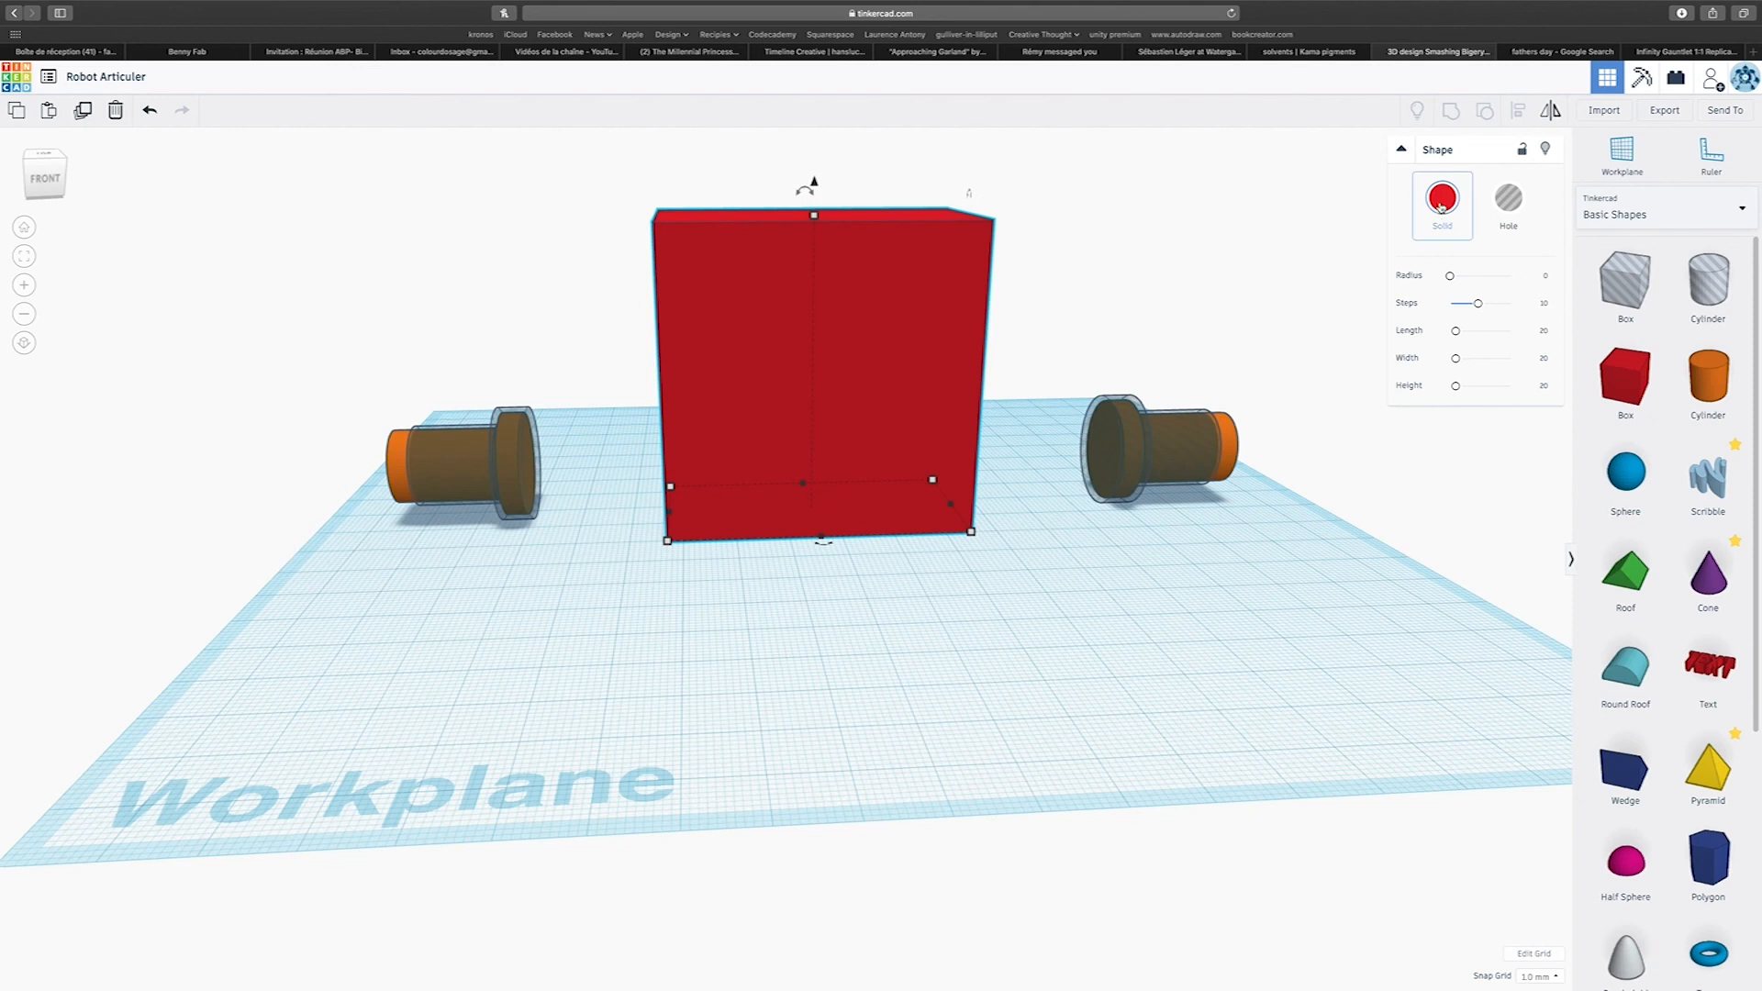
pyautogui.click(1442, 206)
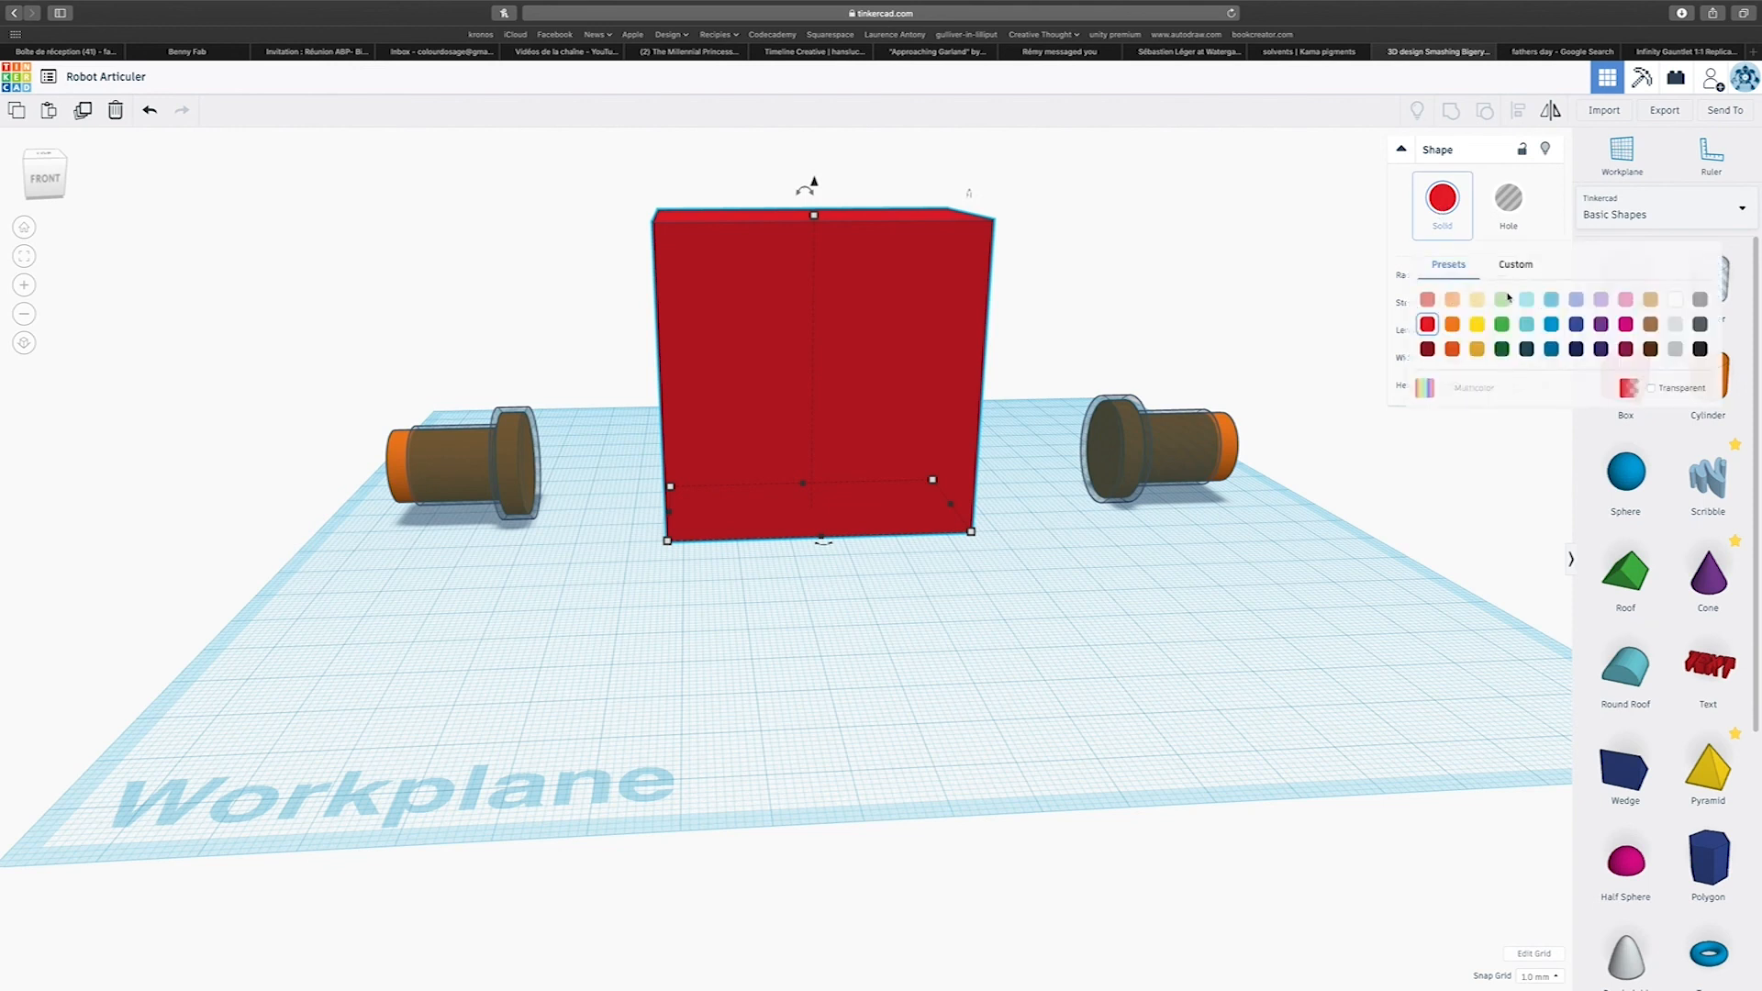
pyautogui.click(1676, 350)
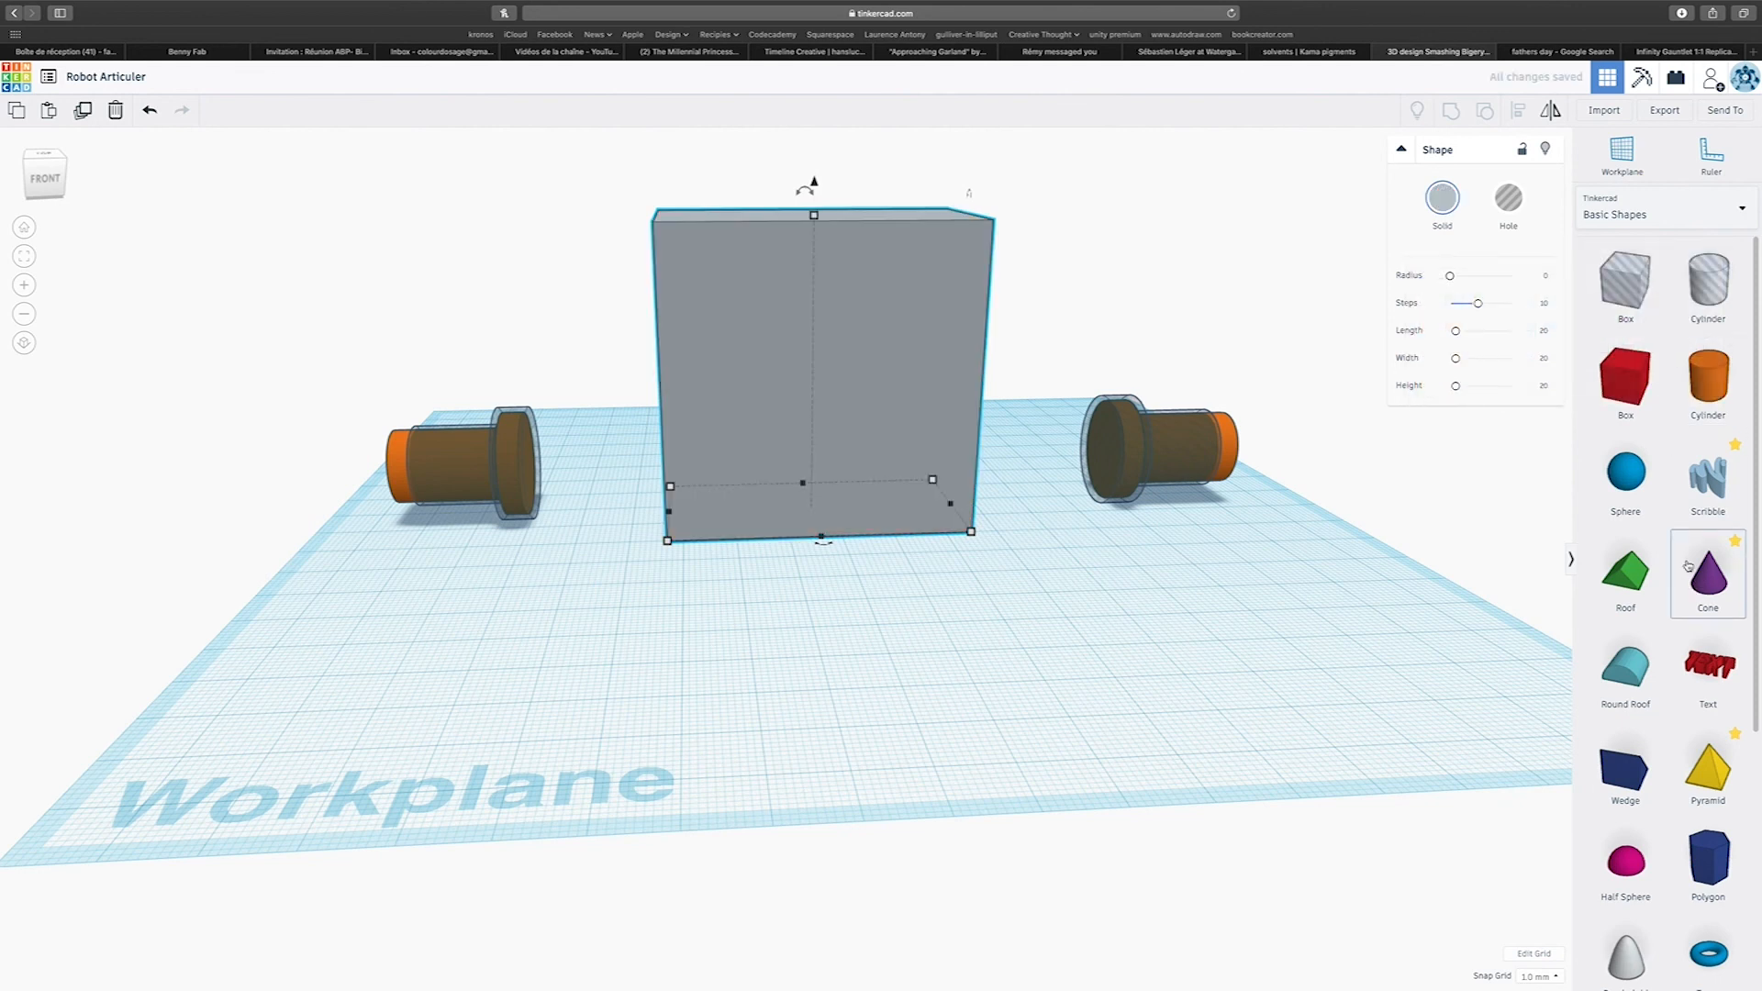
# Place a second box in front of the grey block, reshape it into a thin wide panel and raise it 21 mm.
pyautogui.moveTo(1626, 377); pyautogui.dragTo(821, 602)
pyautogui.moveTo(1158, 615); pyautogui.dragTo(1096, 679, button='right')
pyautogui.moveTo(858, 665); pyautogui.dragTo(906, 607)
pyautogui.moveTo(827, 482); pyautogui.dragTo(829, 370)
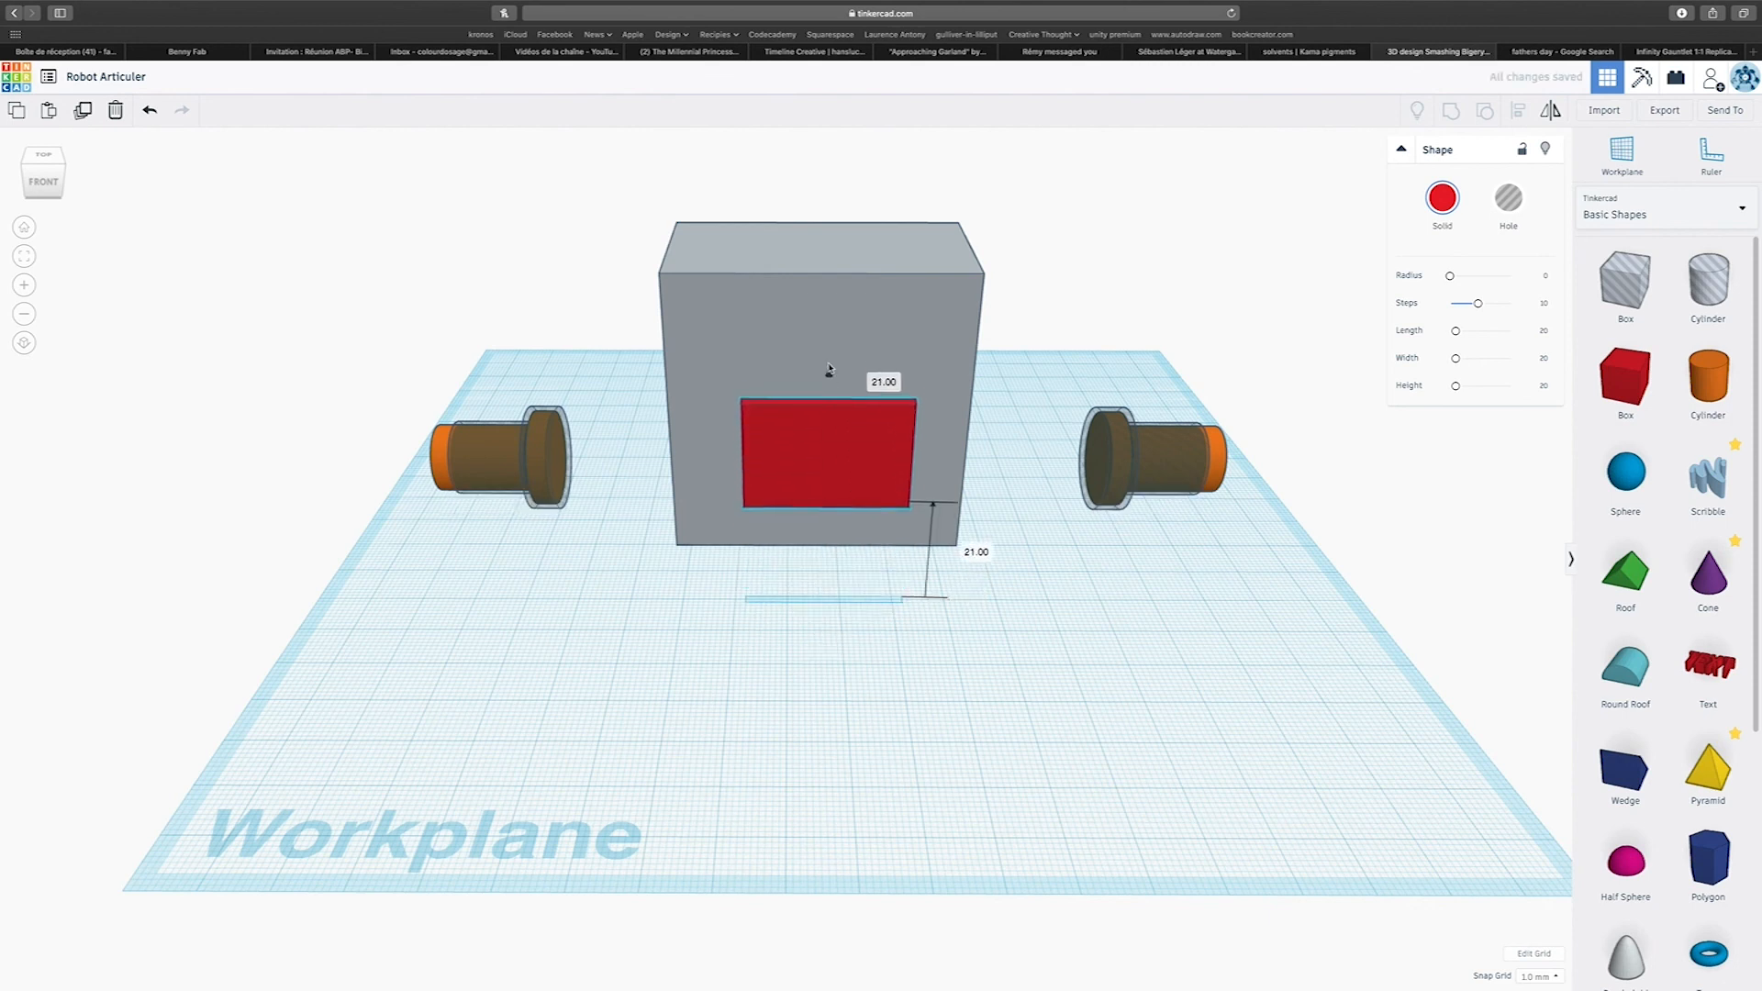
# Set the 30 mm wide panel against the grey block's front face and colour it pale turquoise.
pyautogui.moveTo(901, 445); pyautogui.dragTo(881, 401)
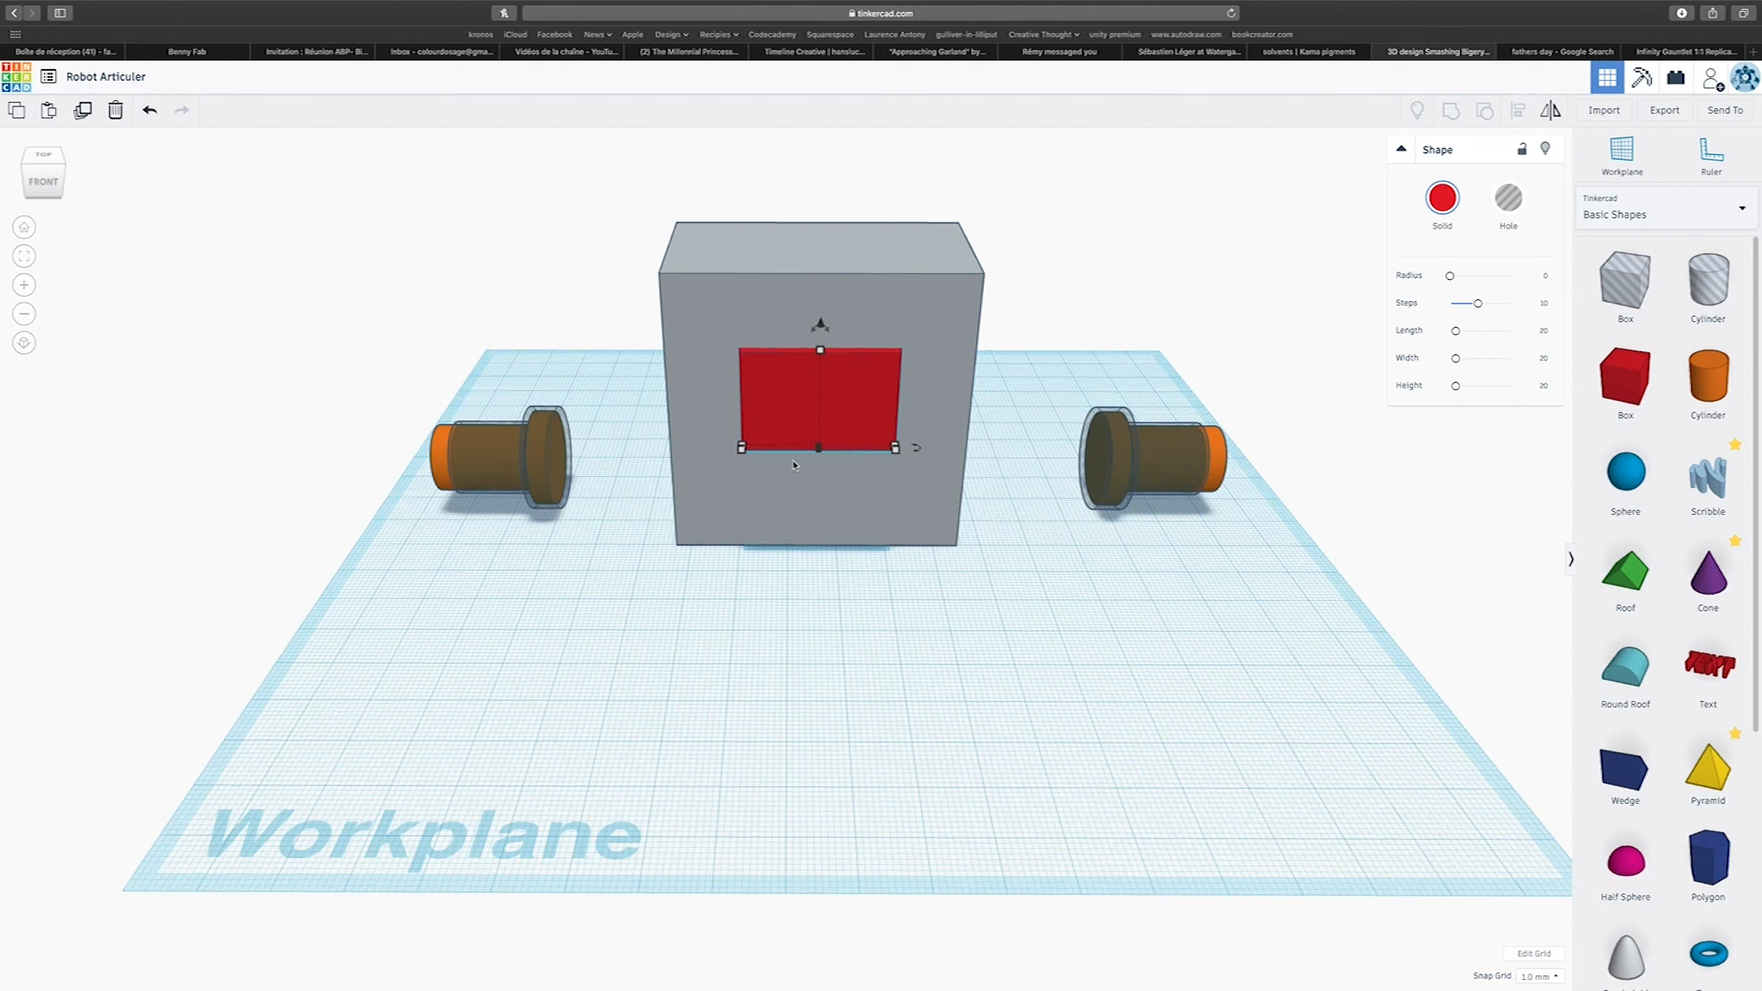
pyautogui.moveTo(896, 438)
pyautogui.mouseDown()
pyautogui.moveTo(839, 433)
pyautogui.moveTo(824, 404)
pyautogui.moveTo(831, 433)
pyautogui.moveTo(882, 430)
pyautogui.mouseUp()
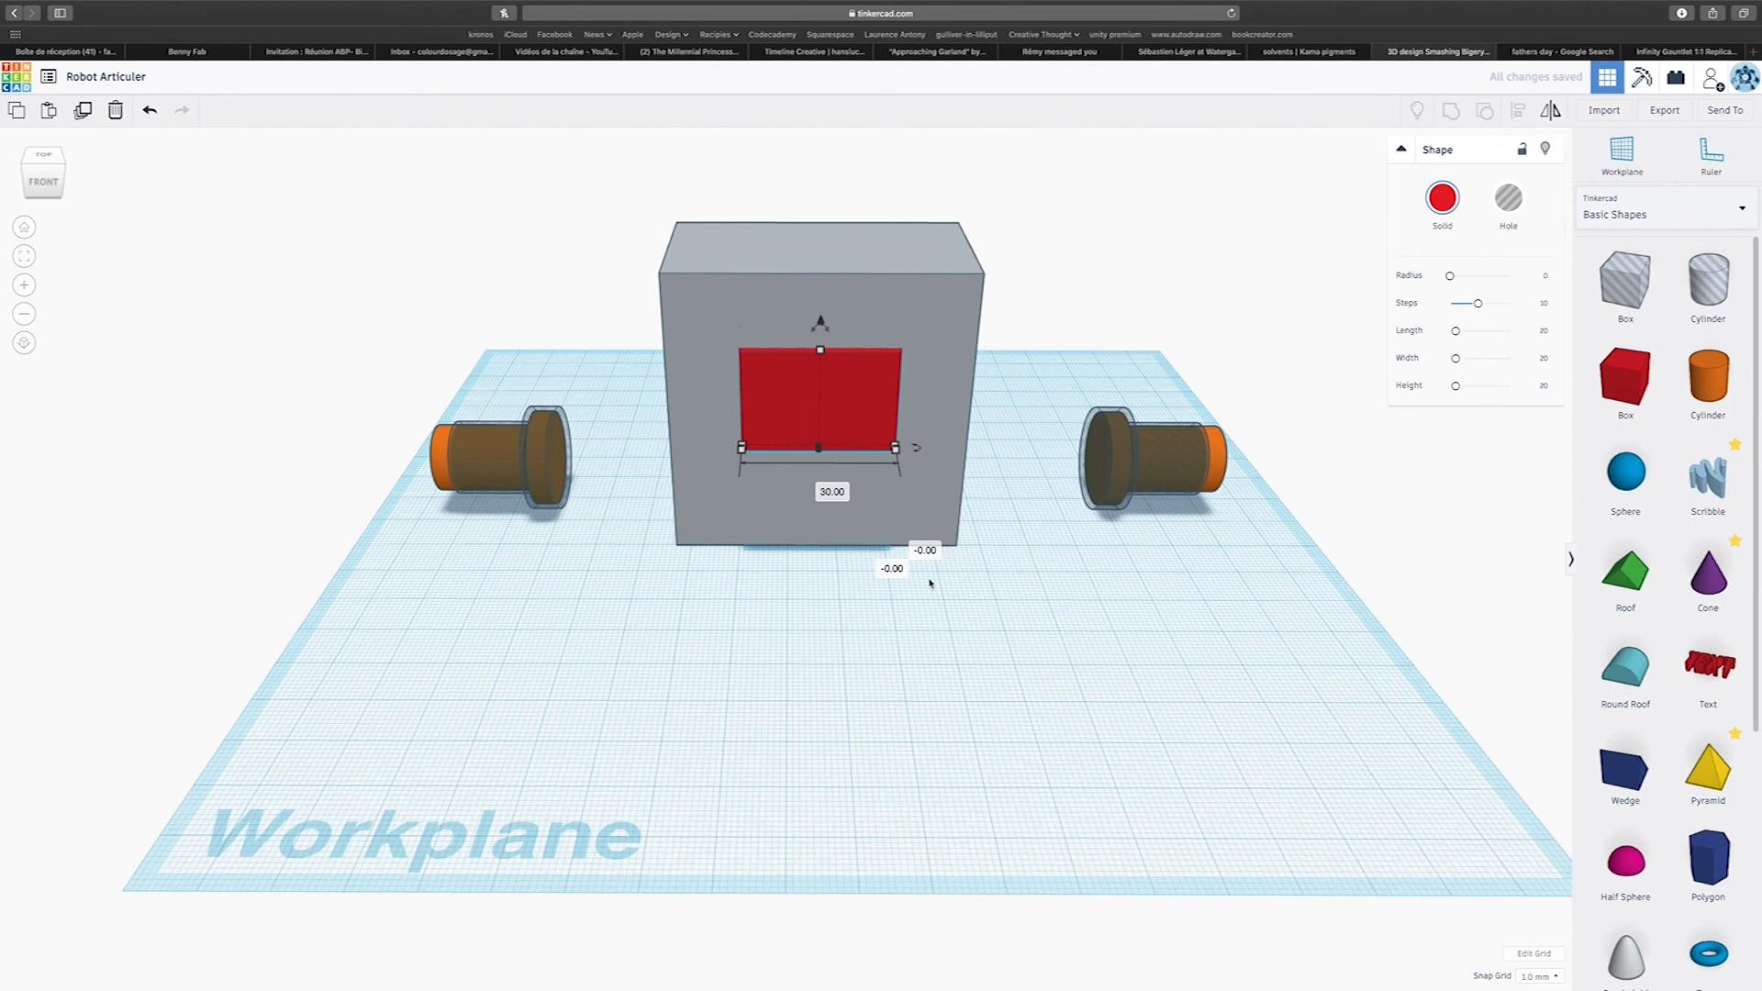
pyautogui.click(1442, 197)
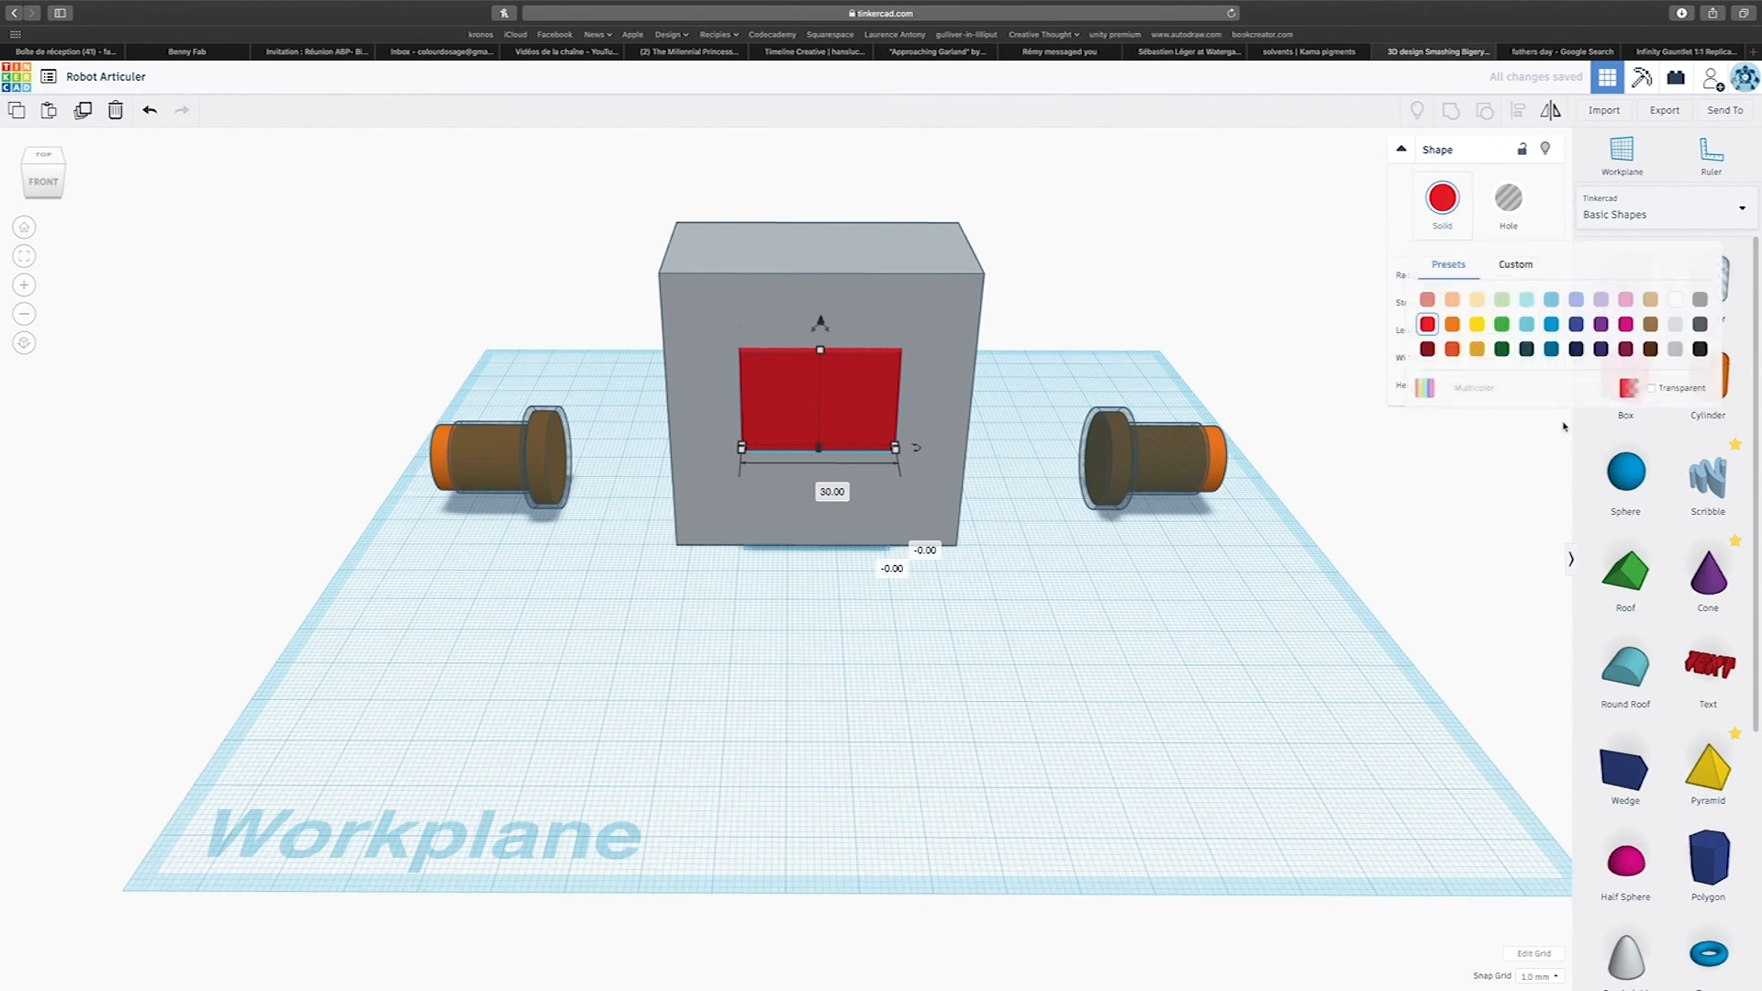
pyautogui.click(1525, 299)
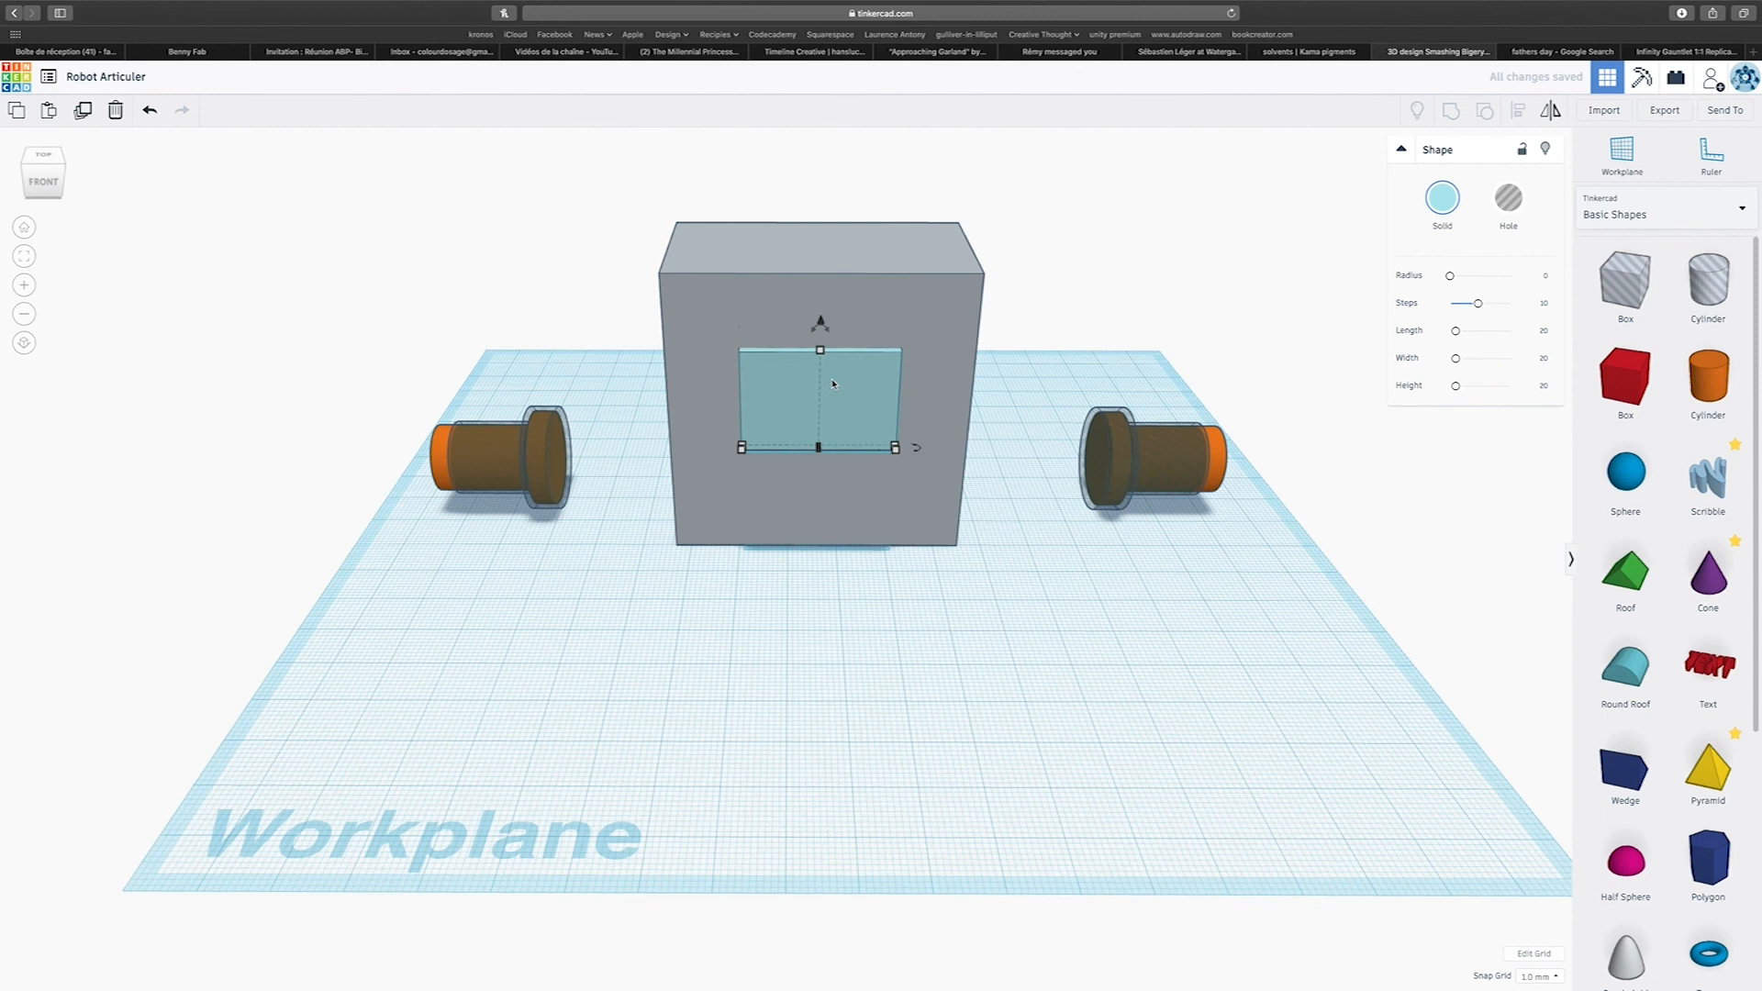
# Duplicate the turquoise panel 20 mm in front of the original and enlarge the copy to 33 mm wide and 24 mm tall.
pyautogui.moveTo(833, 384); pyautogui.dragTo(873, 408)
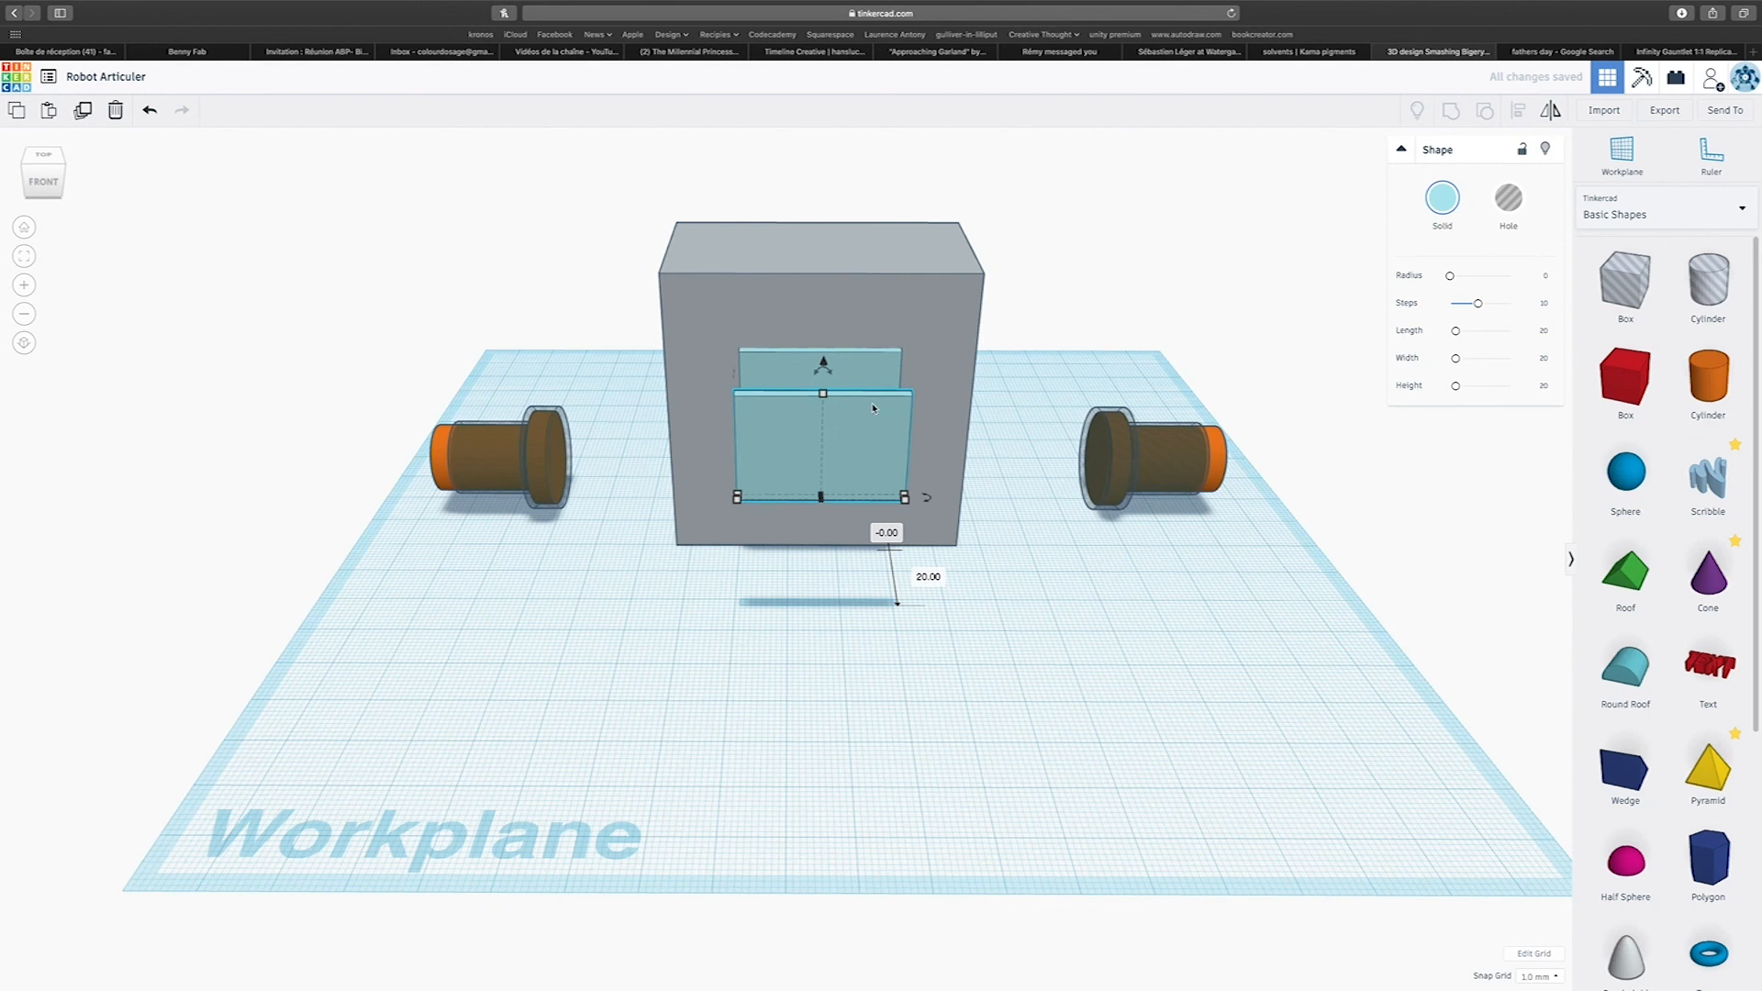
pyautogui.moveTo(933, 508); pyautogui.dragTo(936, 550, button='right')
pyautogui.moveTo(905, 525); pyautogui.dragTo(922, 525)
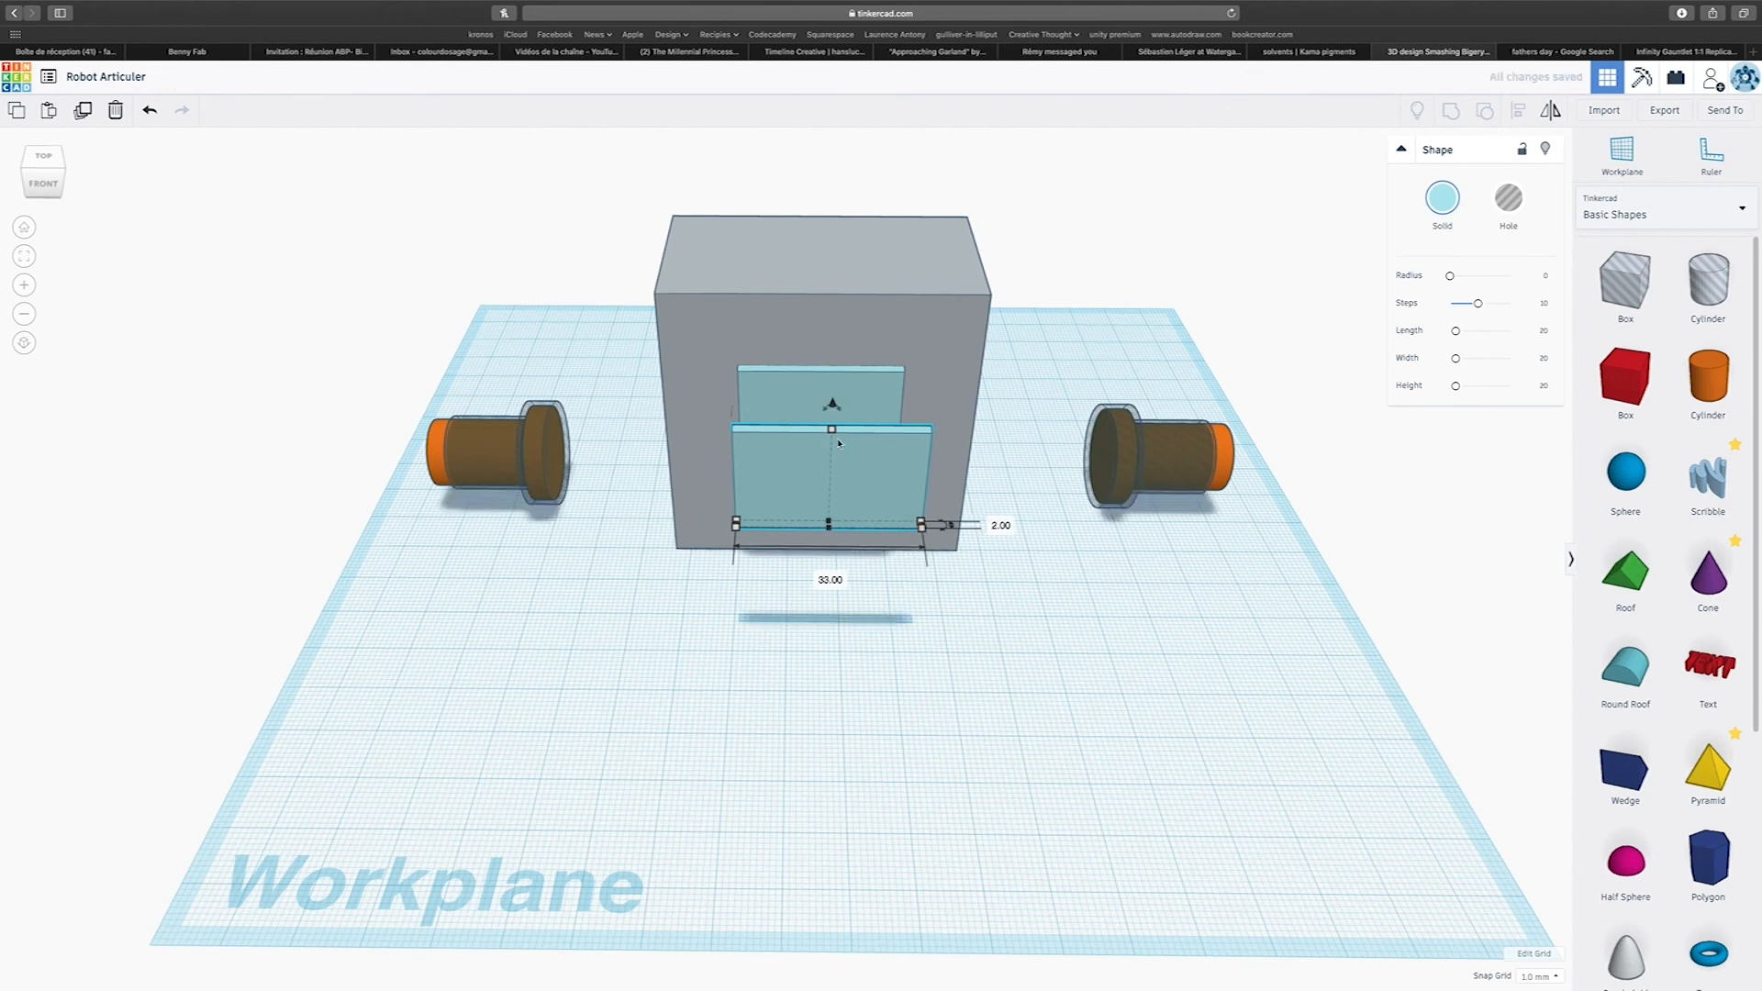
pyautogui.moveTo(832, 429); pyautogui.dragTo(833, 407)
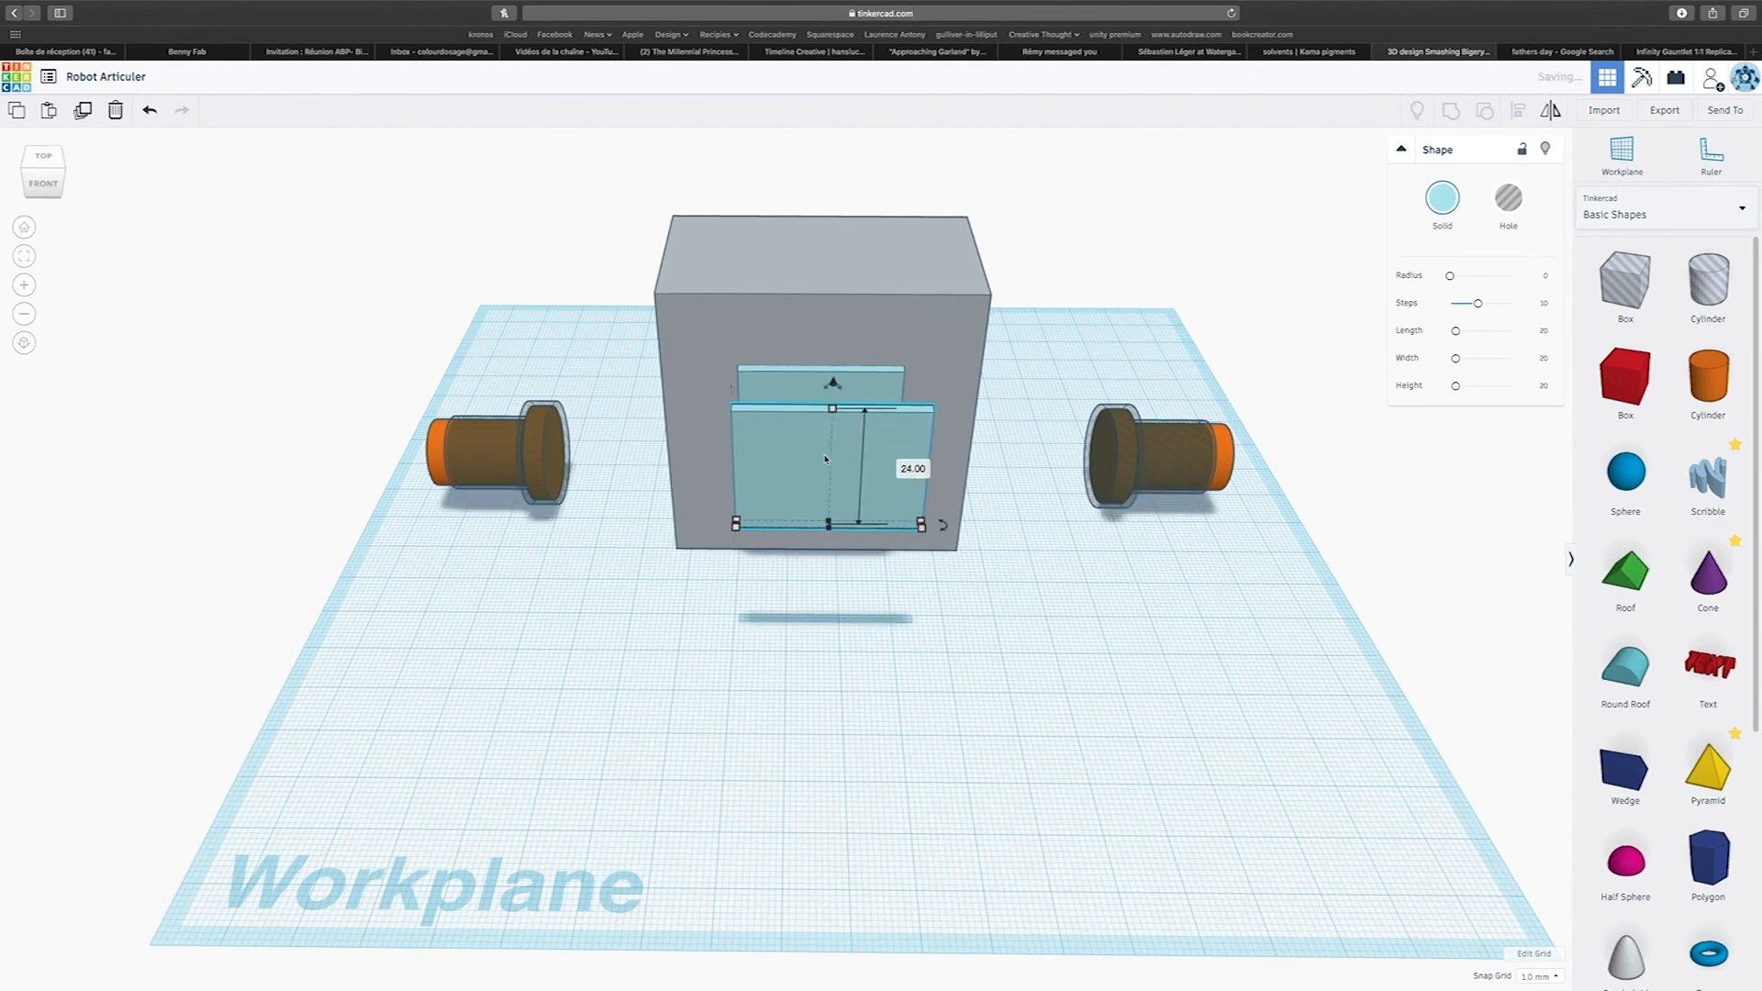
pyautogui.scroll(5, 825, 459)
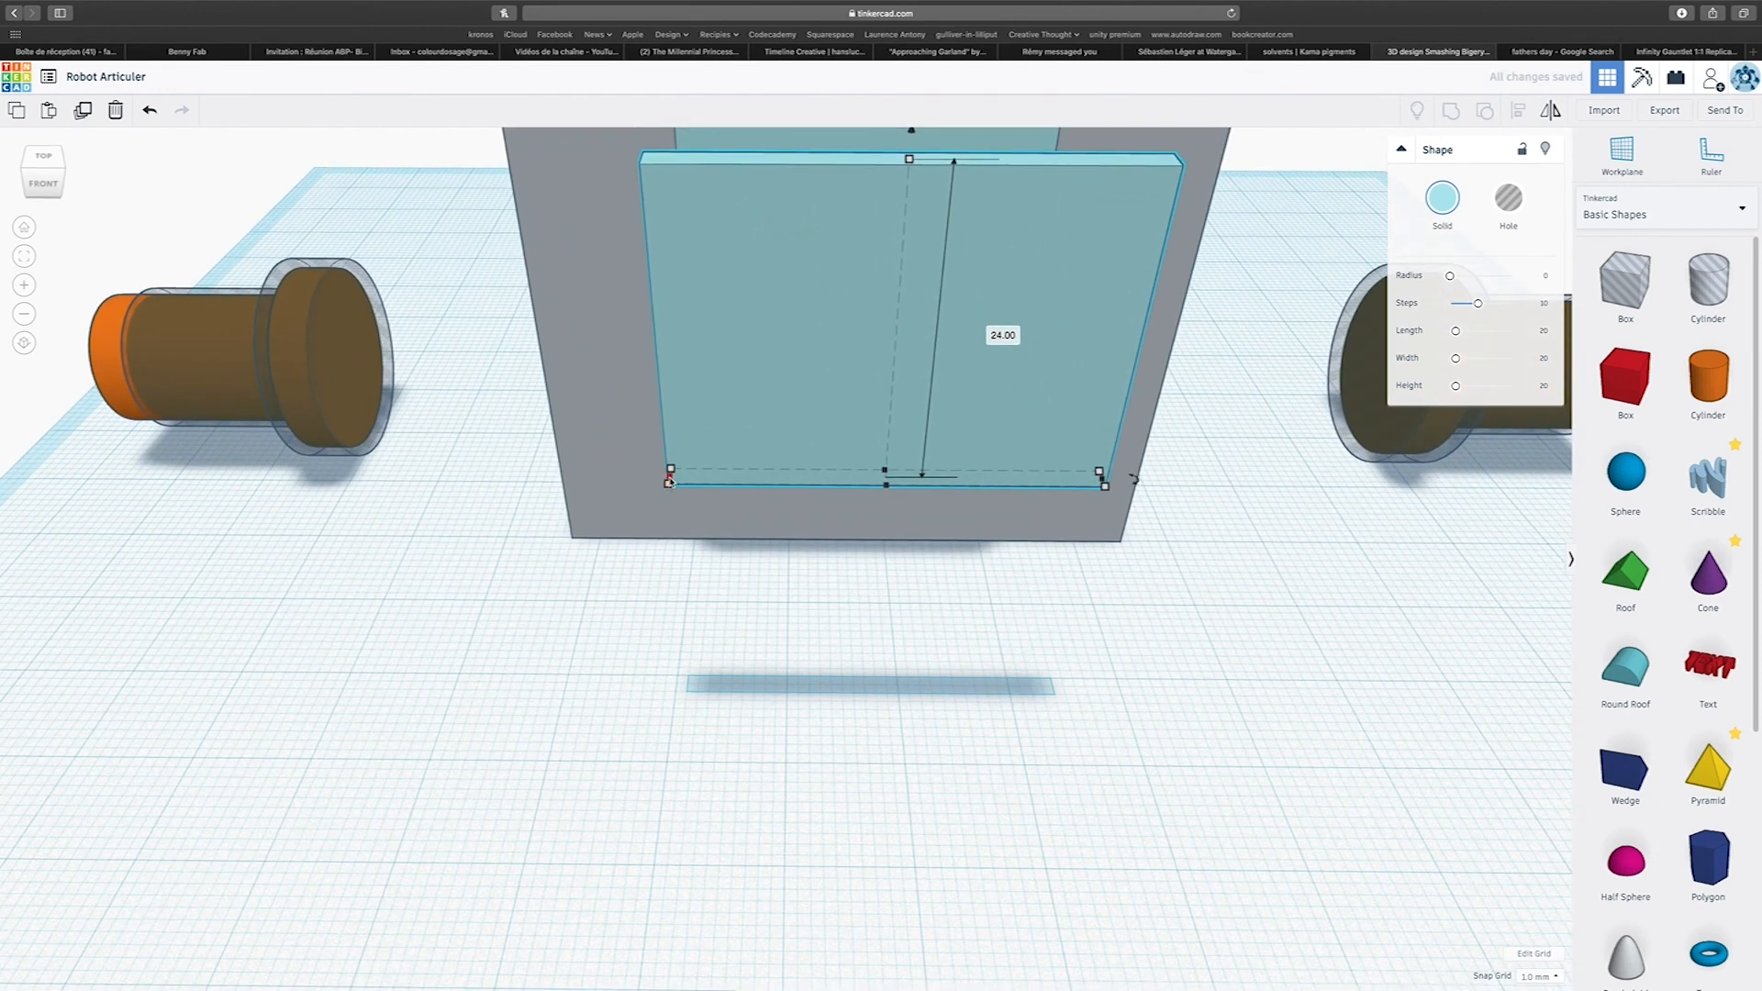
pyautogui.moveTo(670, 481); pyautogui.dragTo(665, 482)
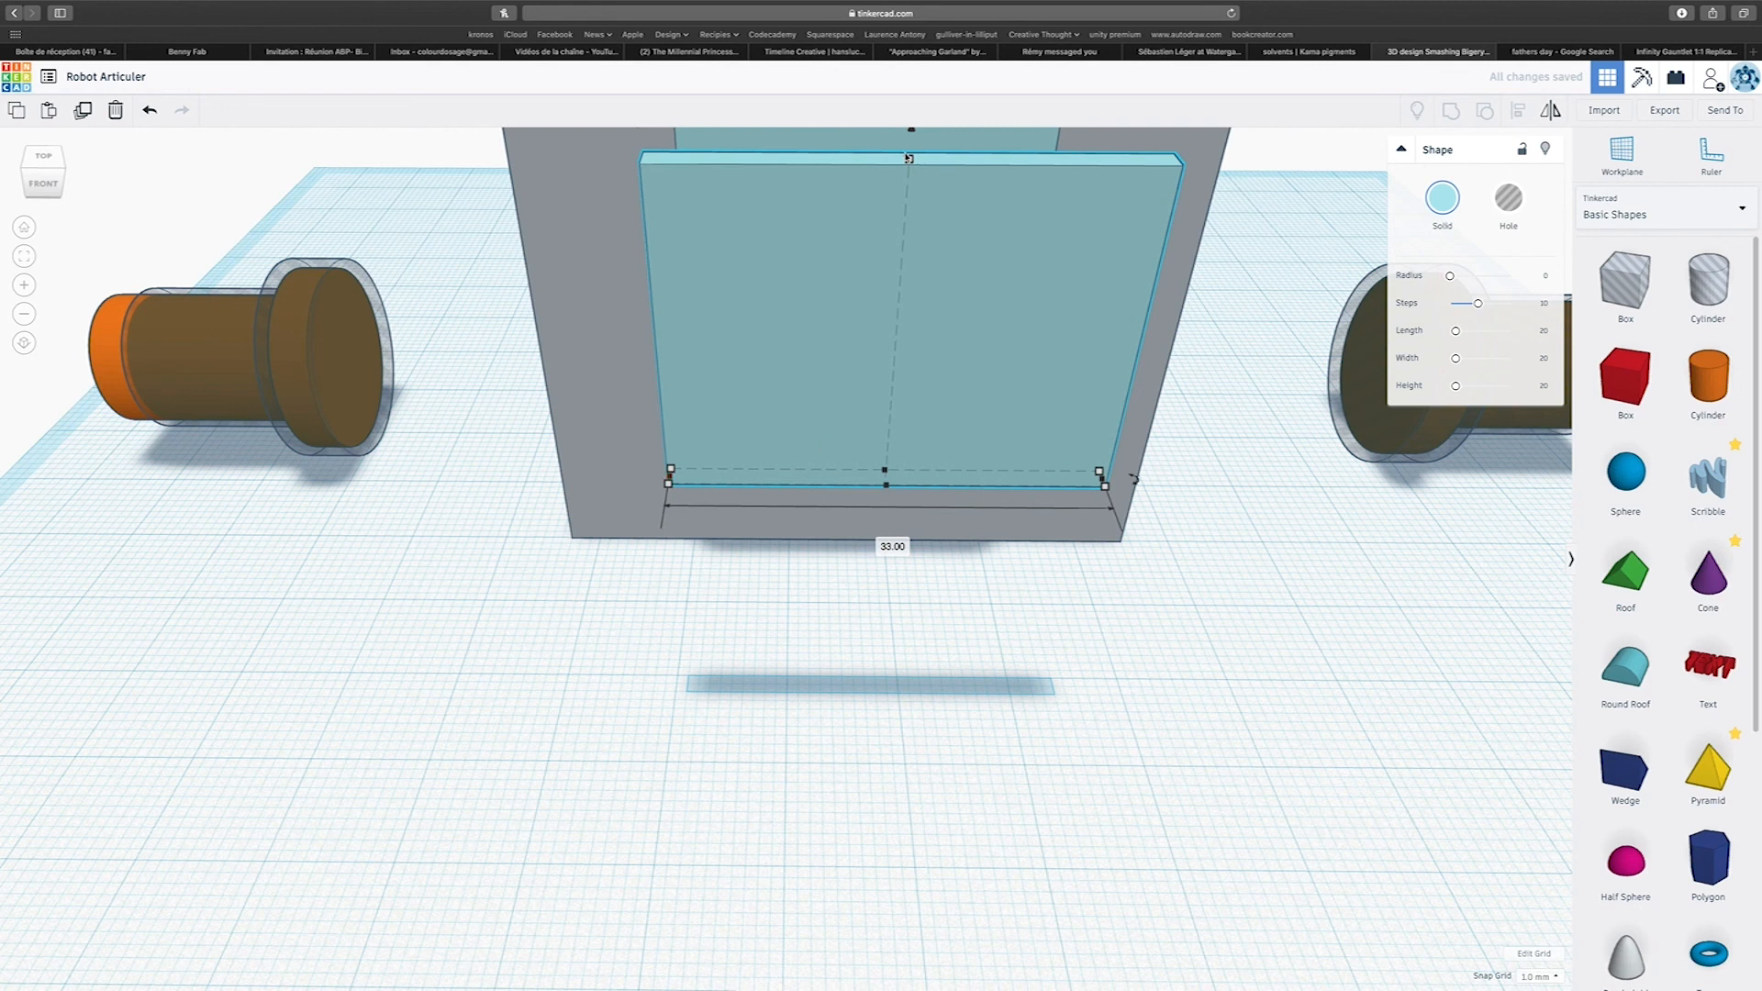
pyautogui.scroll(-5, 912, 301)
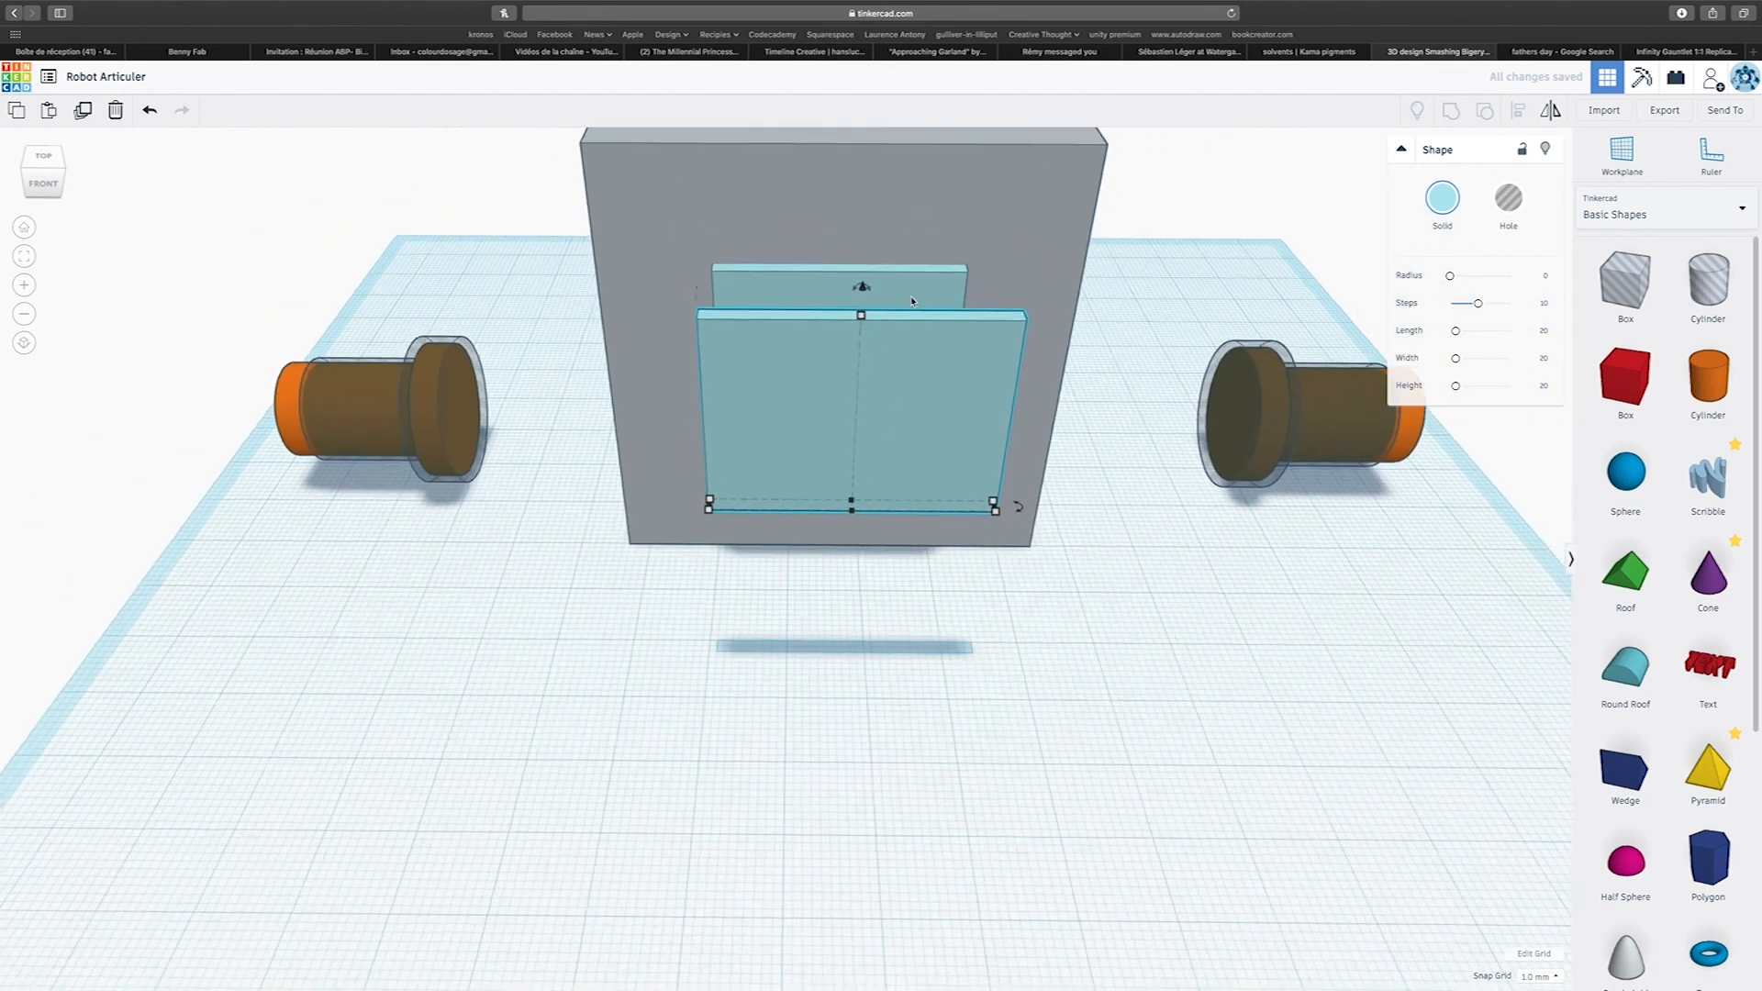
# Colour the enlarged front panel charcoal and set it against the grey block as a frame around the turquoise panel.
pyautogui.click(1442, 198)
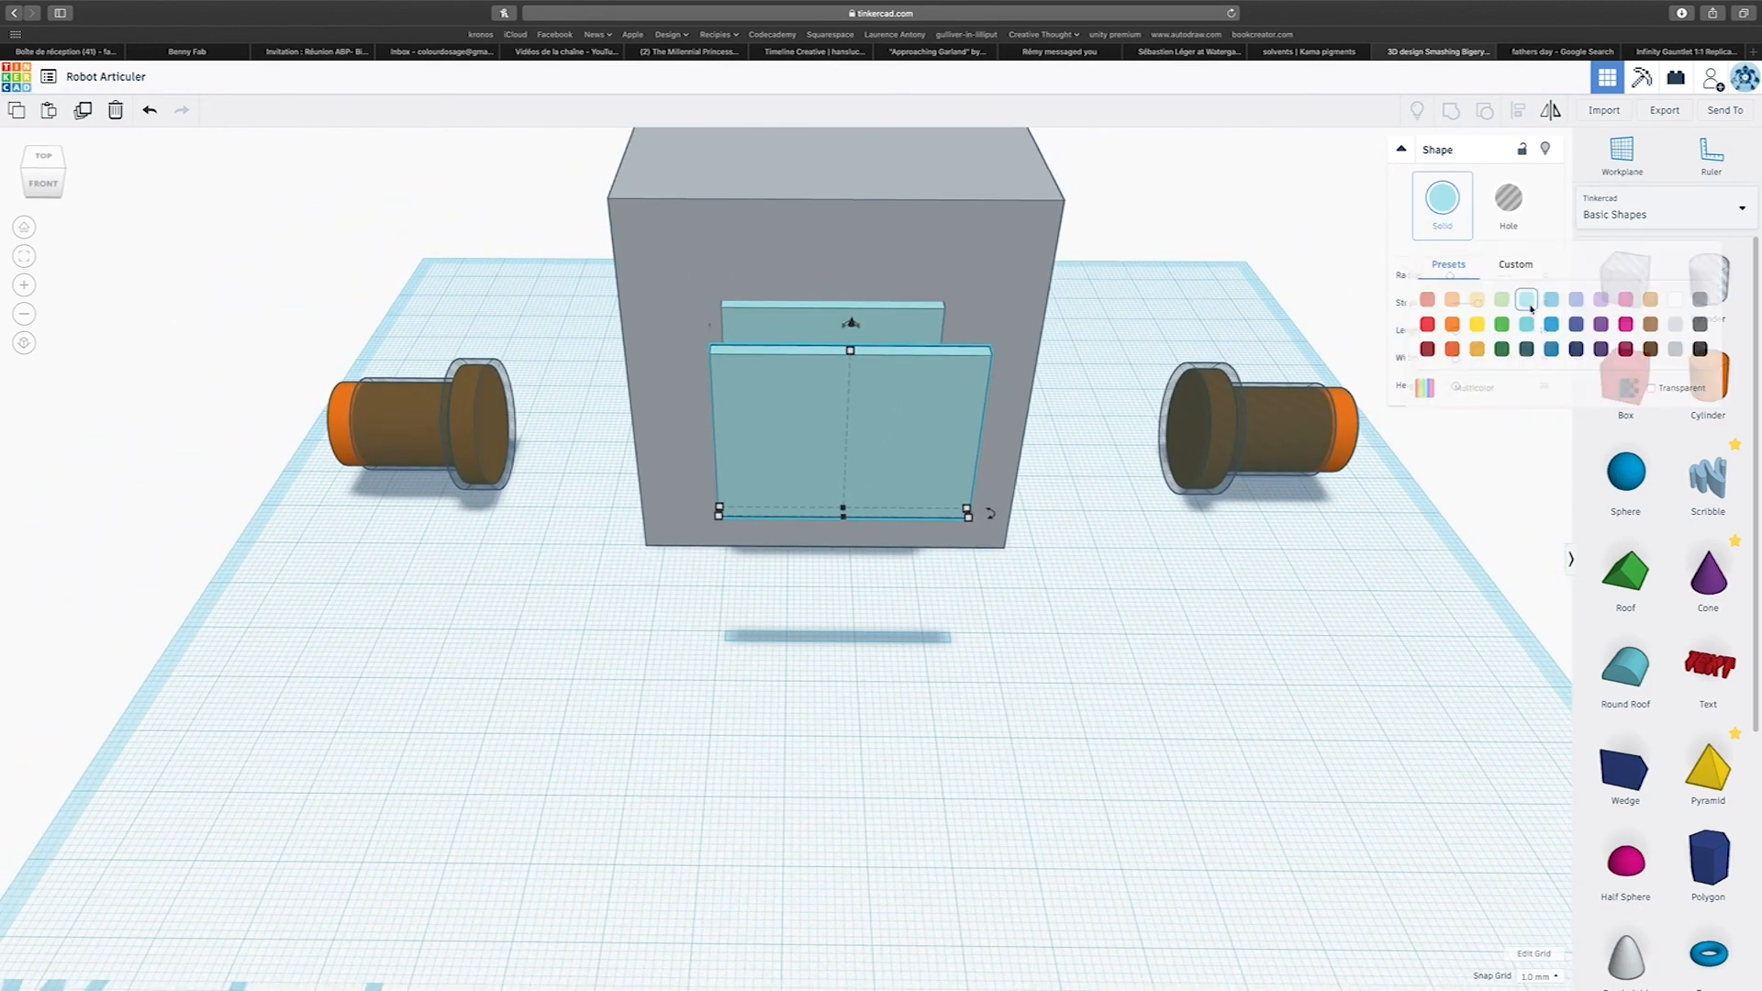
pyautogui.click(1700, 349)
pyautogui.moveTo(971, 420); pyautogui.dragTo(901, 295)
pyautogui.moveTo(830, 249); pyautogui.dragTo(830, 263)
pyautogui.moveTo(977, 472); pyautogui.dragTo(975, 379, button='right')
# Align the grey block, the charcoal frame and the turquoise panel on their vertical centres.
pyautogui.scroll(-5, 973, 377)
pyautogui.moveTo(649, 246); pyautogui.dragTo(979, 582)
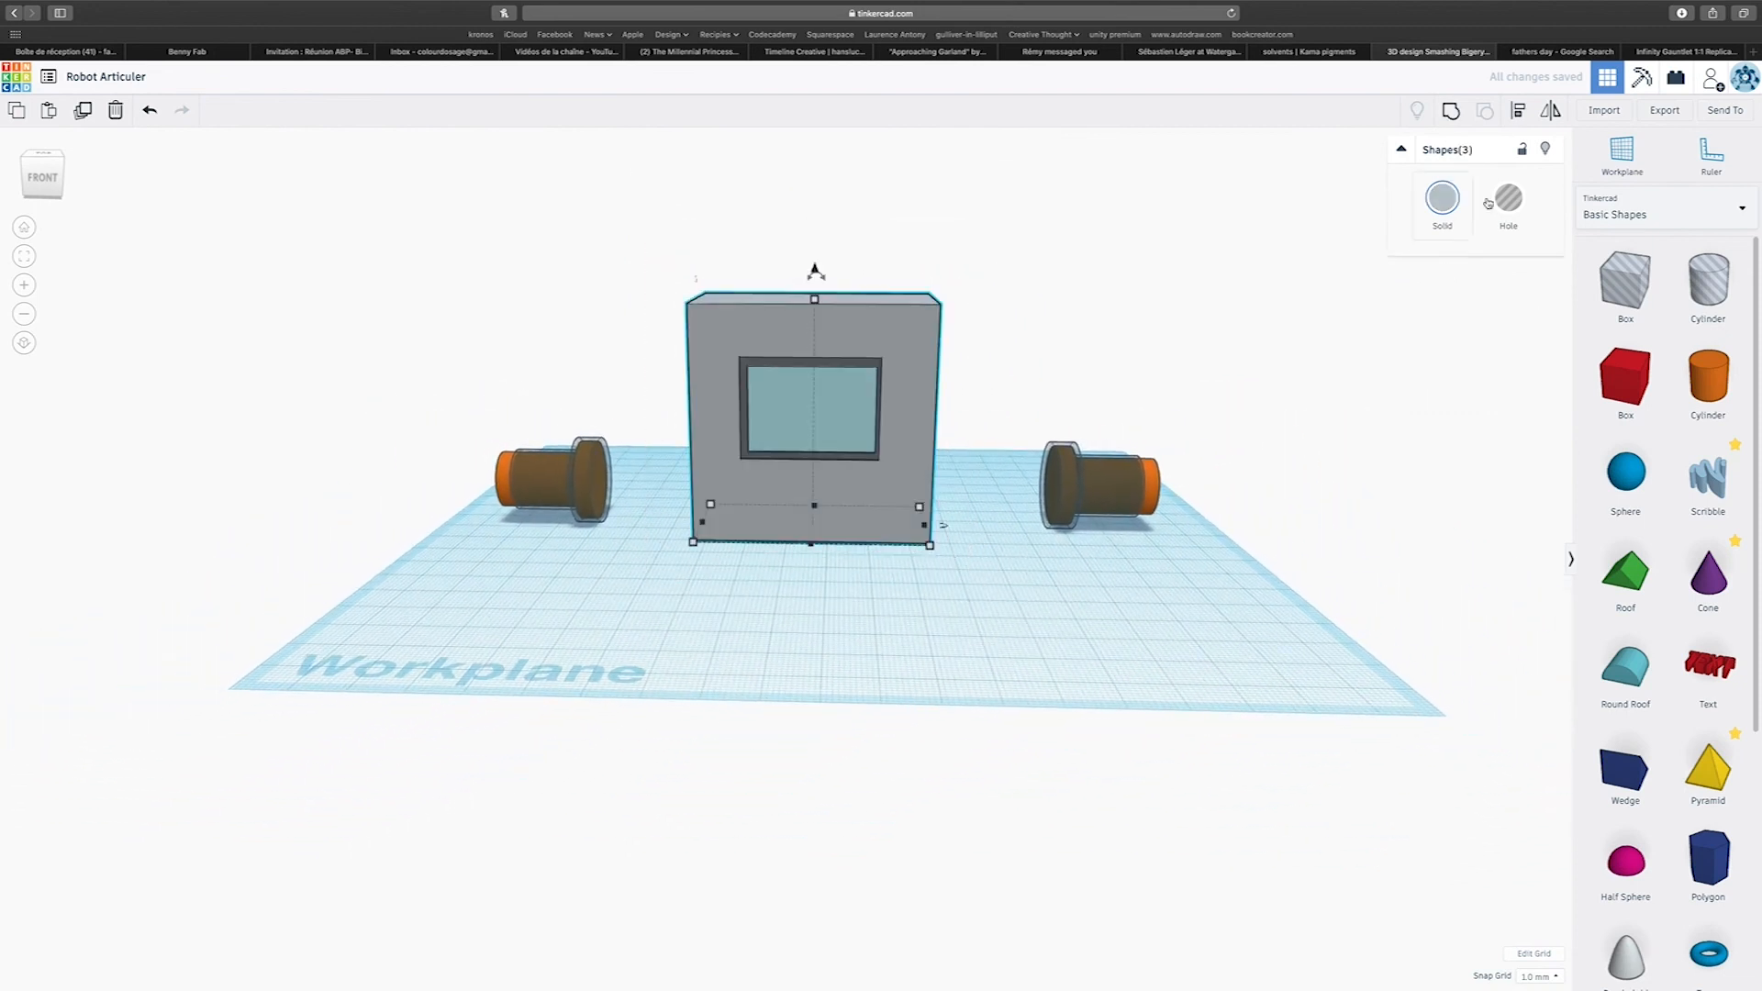
pyautogui.click(1518, 110)
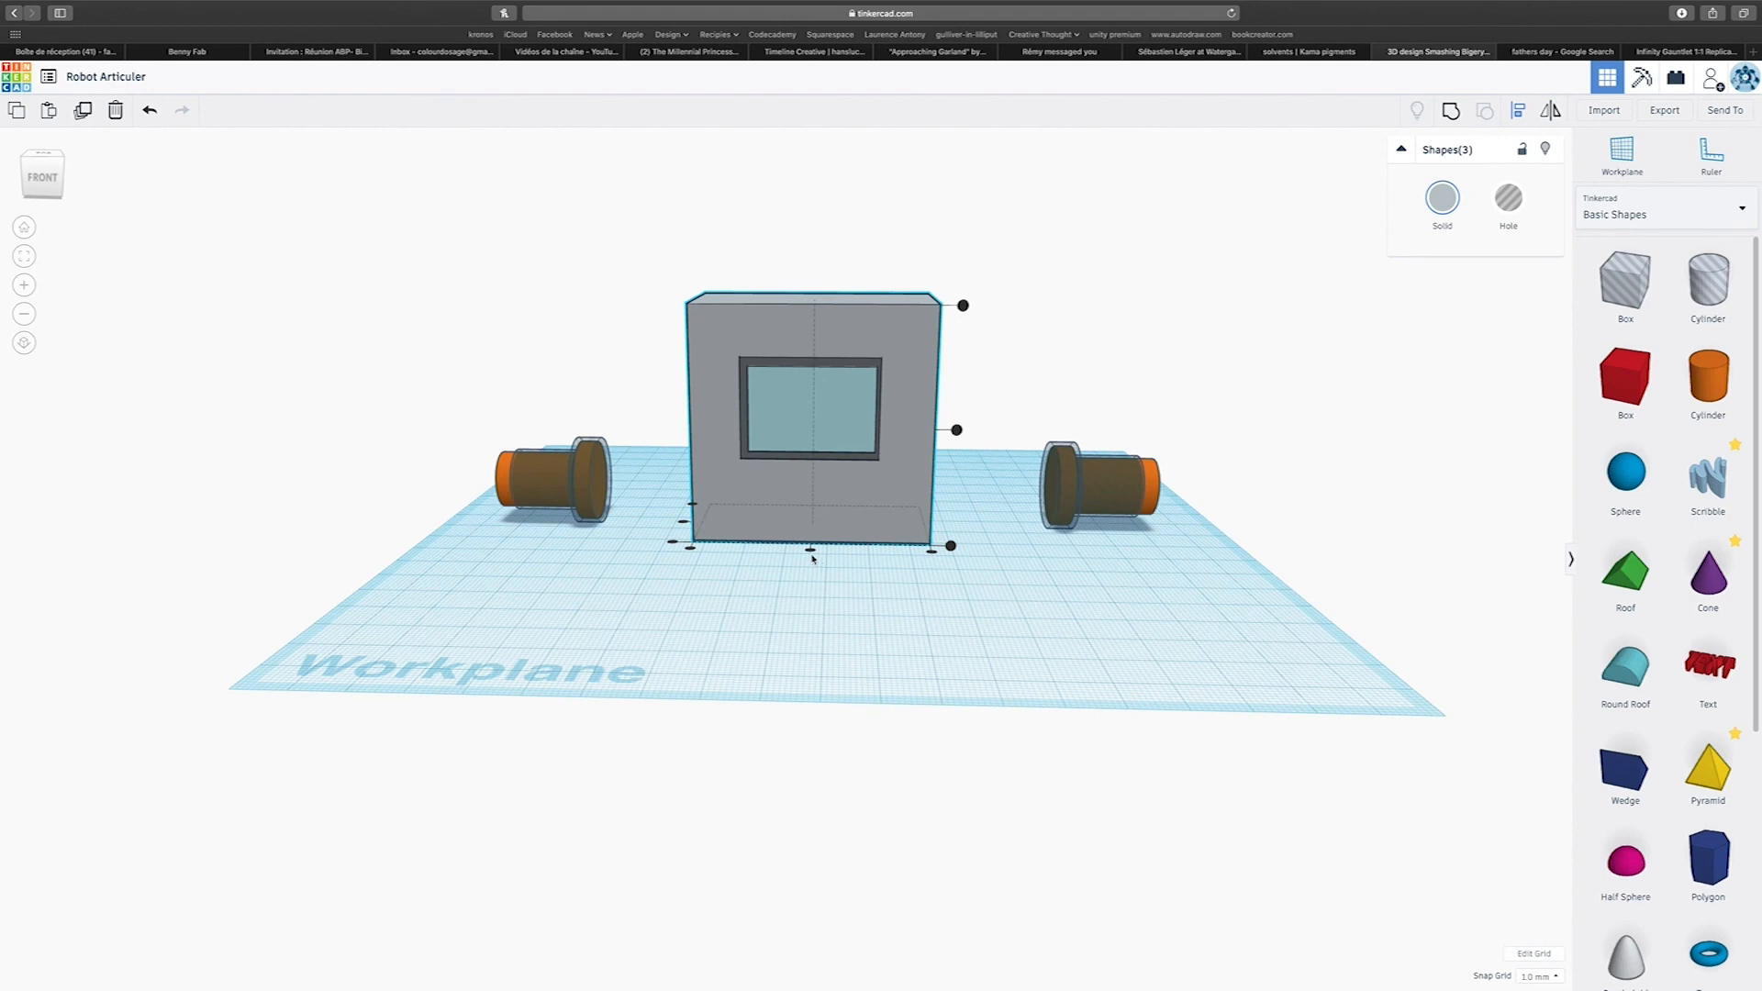
pyautogui.click(957, 430)
pyautogui.click(943, 622)
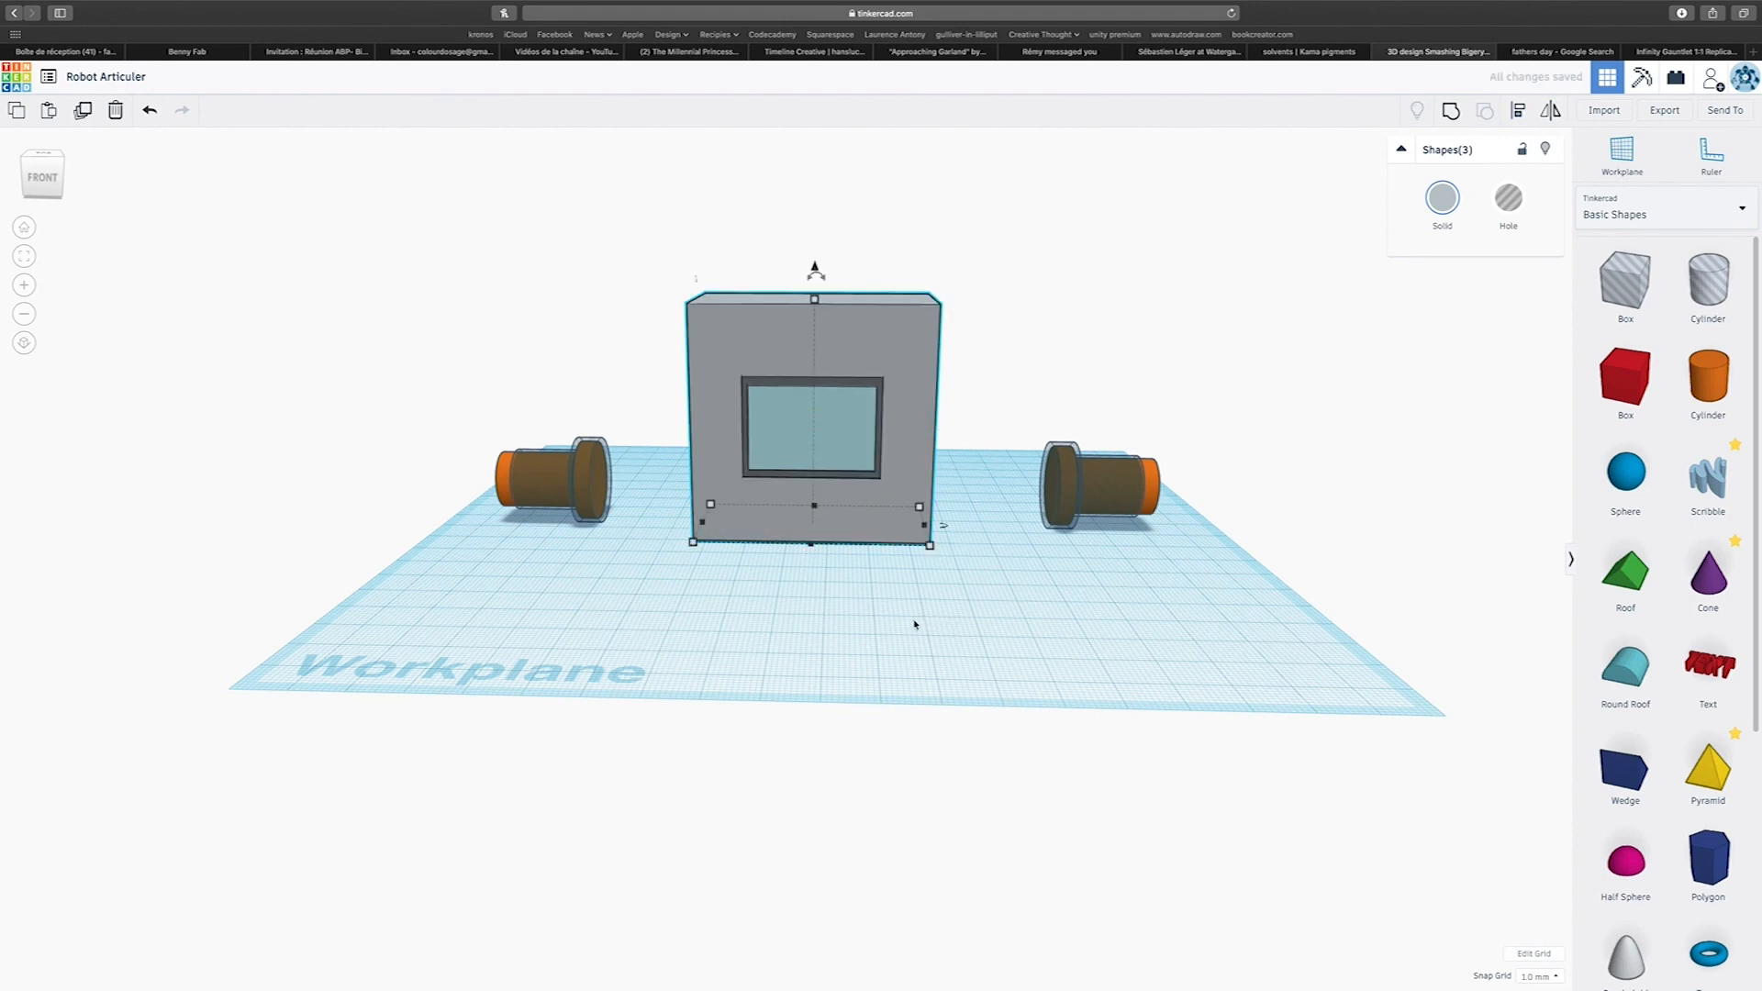
pyautogui.click(1016, 633)
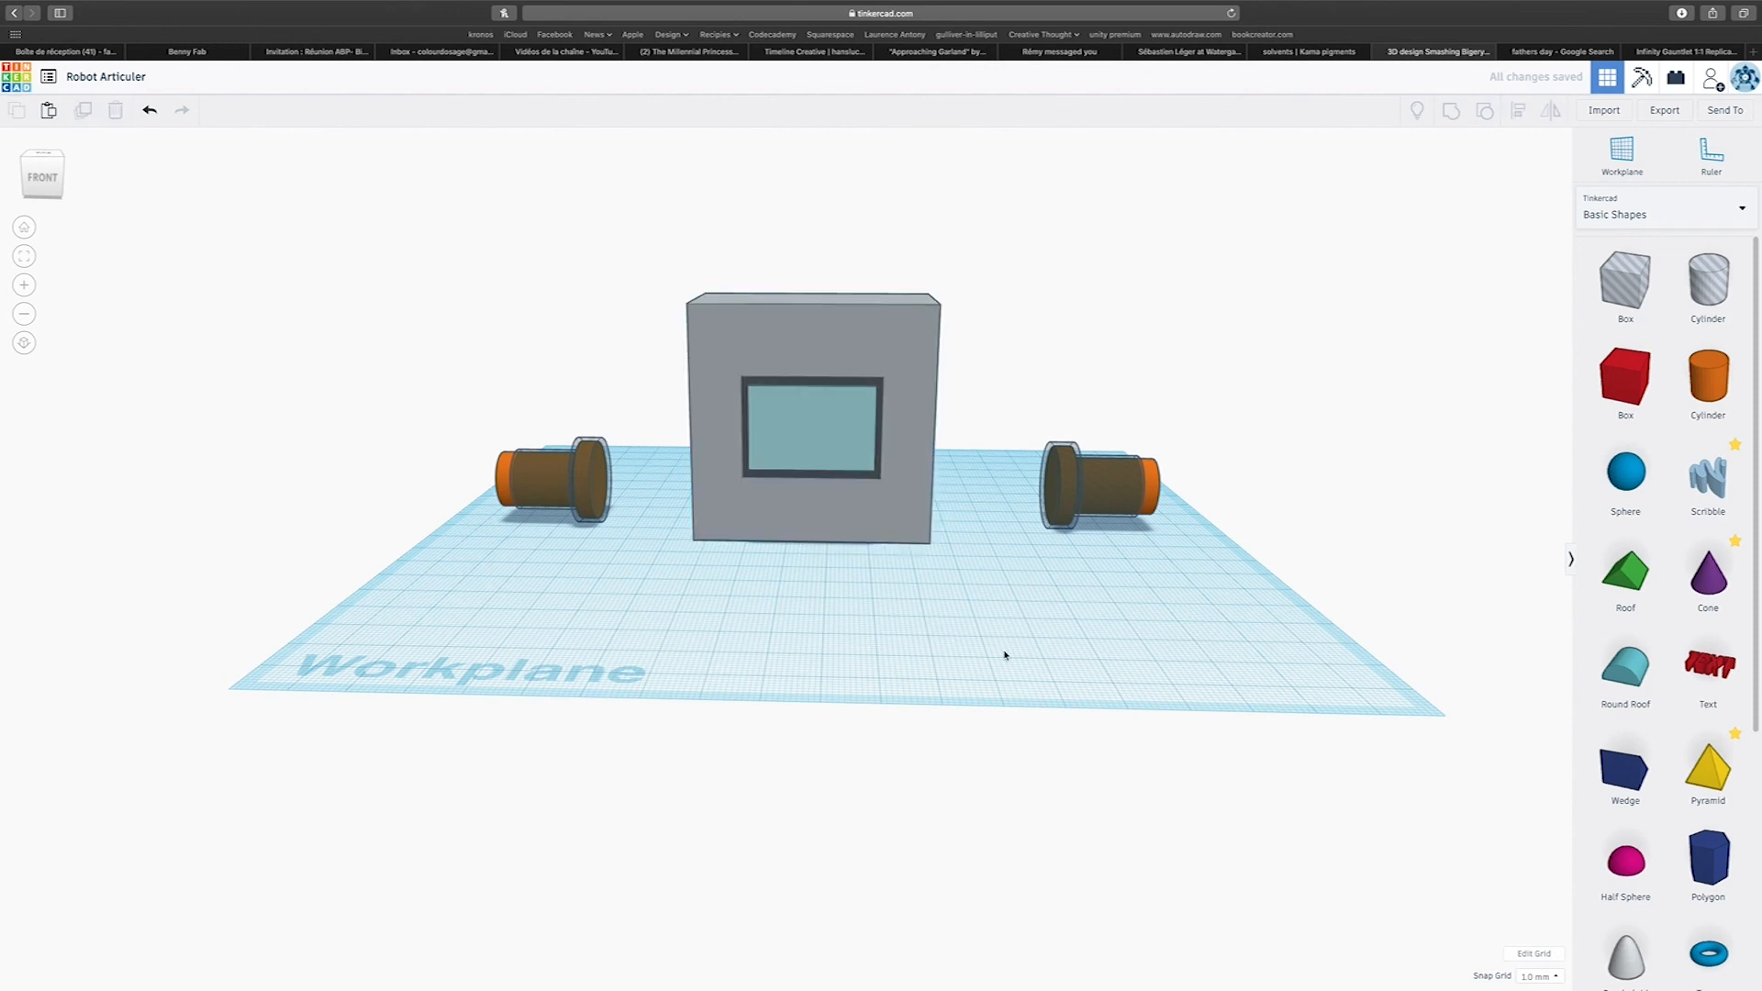
# Raise the charcoal frame and turquoise panel together on the block's front to 28 mm above the workplane.
pyautogui.scroll(5, 1007, 652)
pyautogui.moveTo(880, 443); pyautogui.dragTo(872, 516, button='right')
pyautogui.scroll(-3, 887, 435)
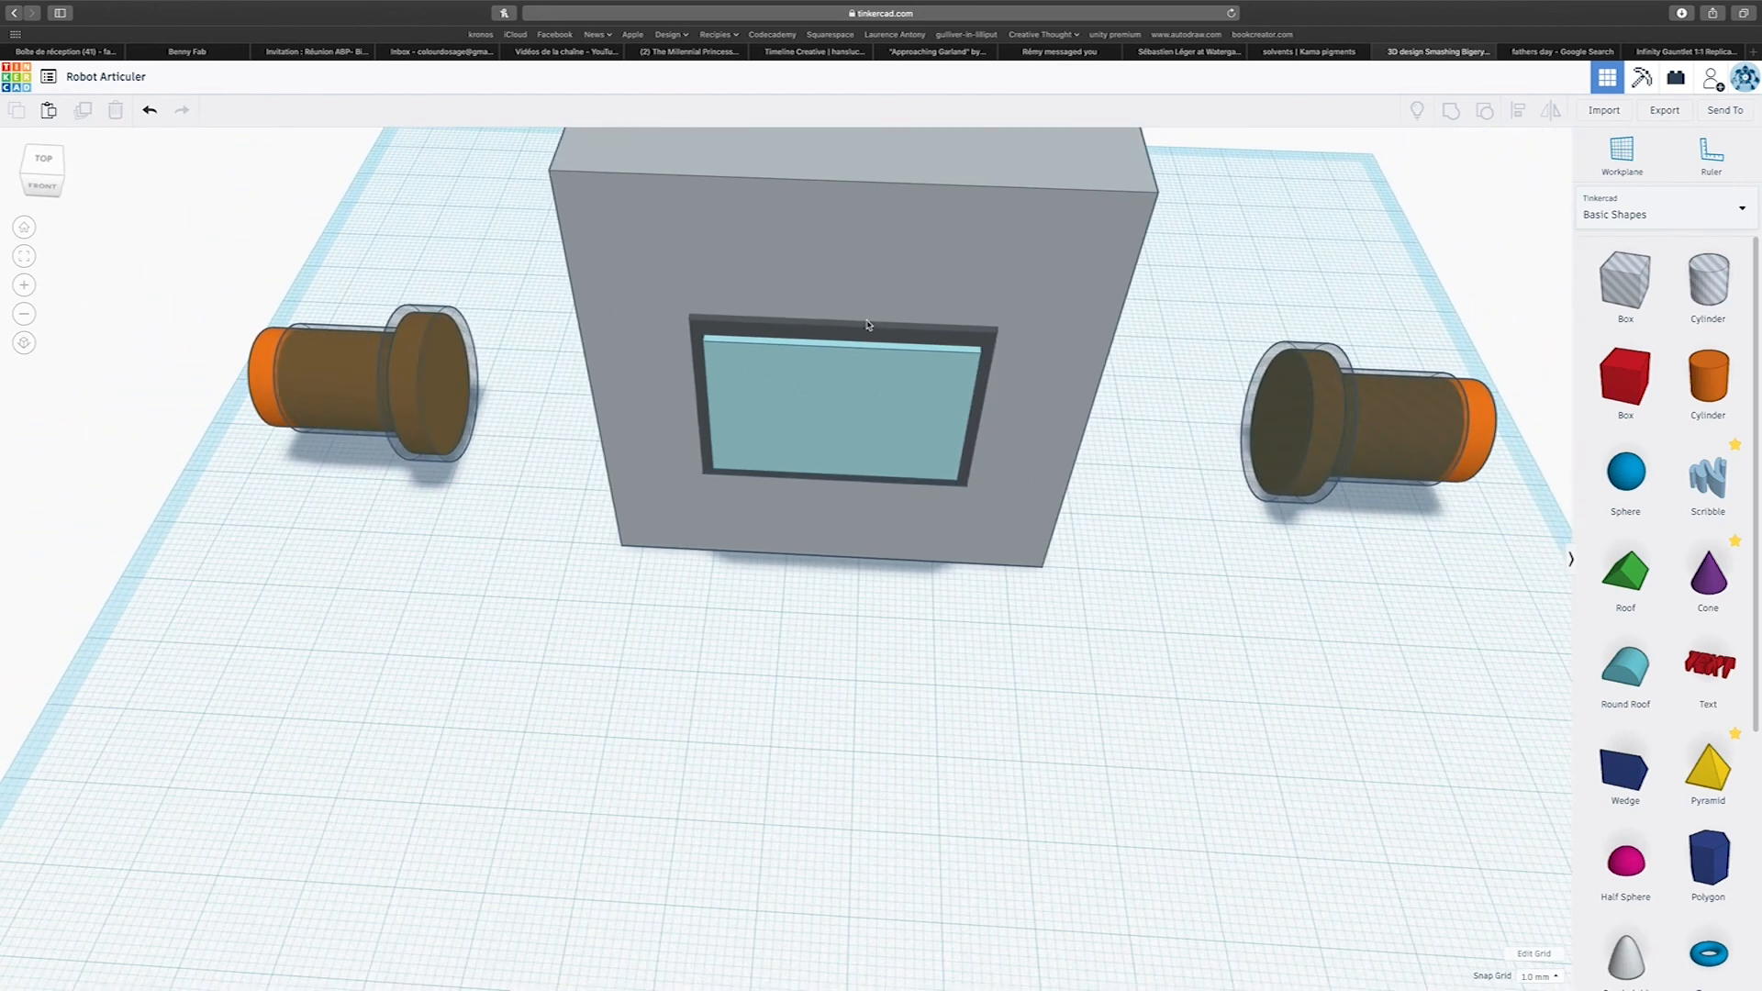
pyautogui.scroll(-3, 868, 344)
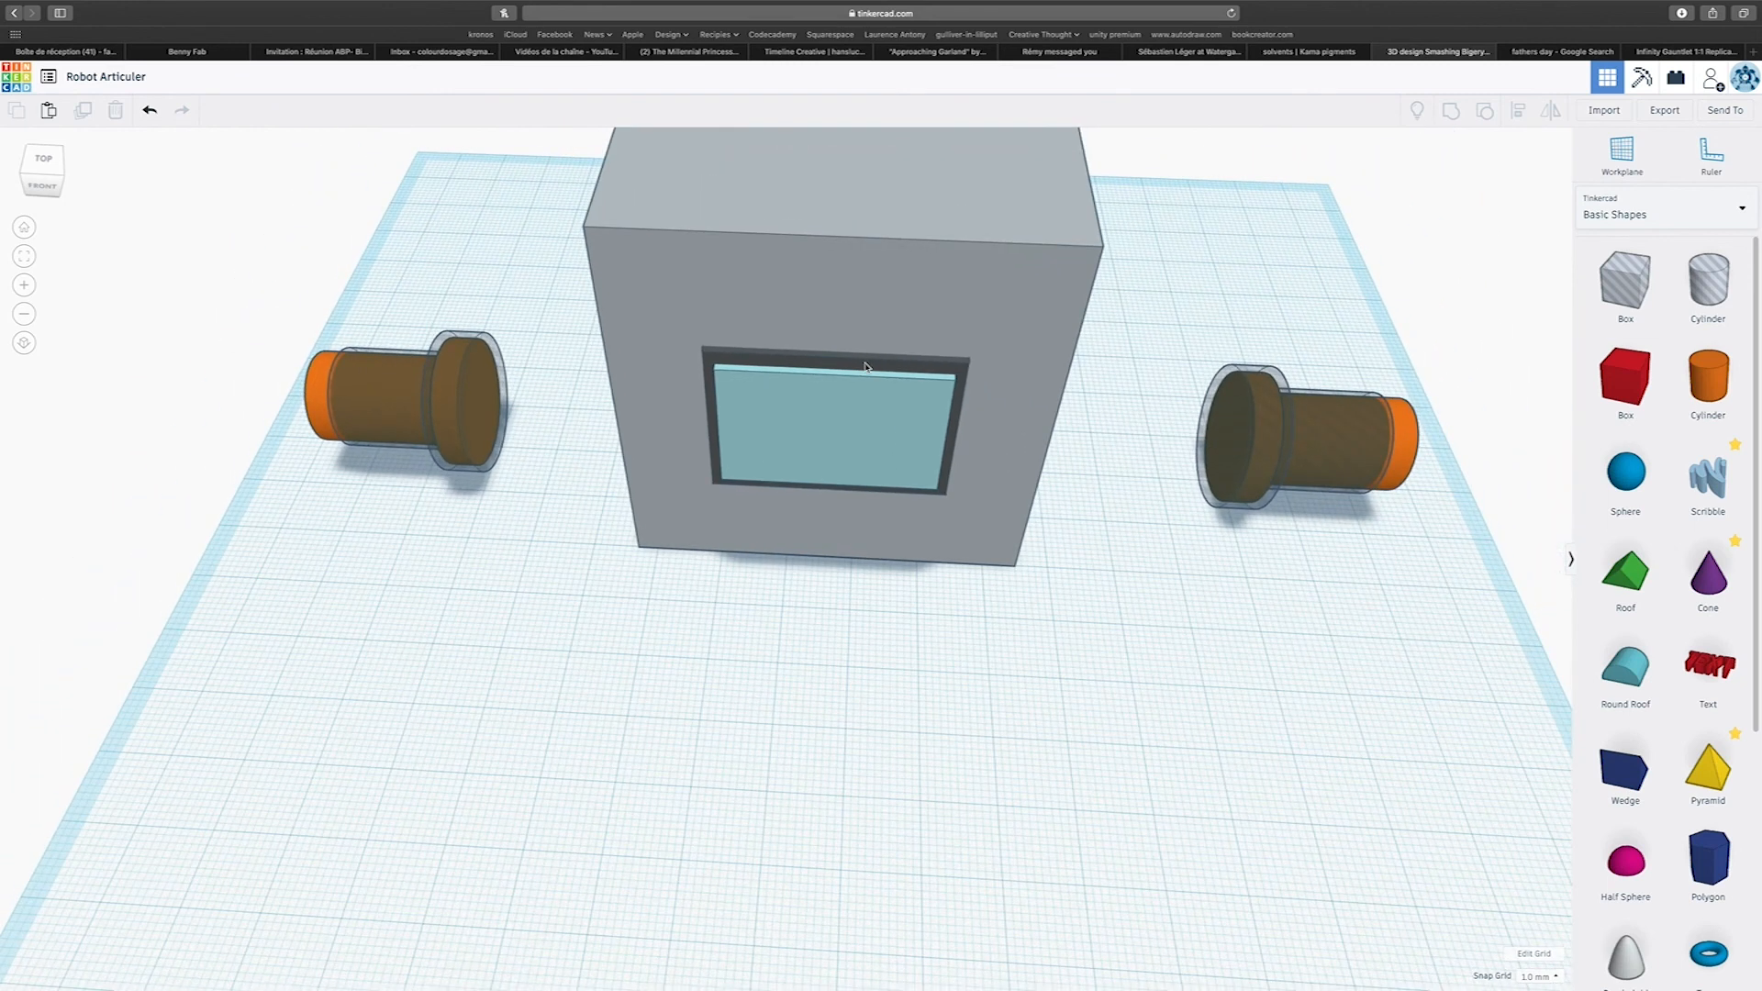
pyautogui.click(866, 367)
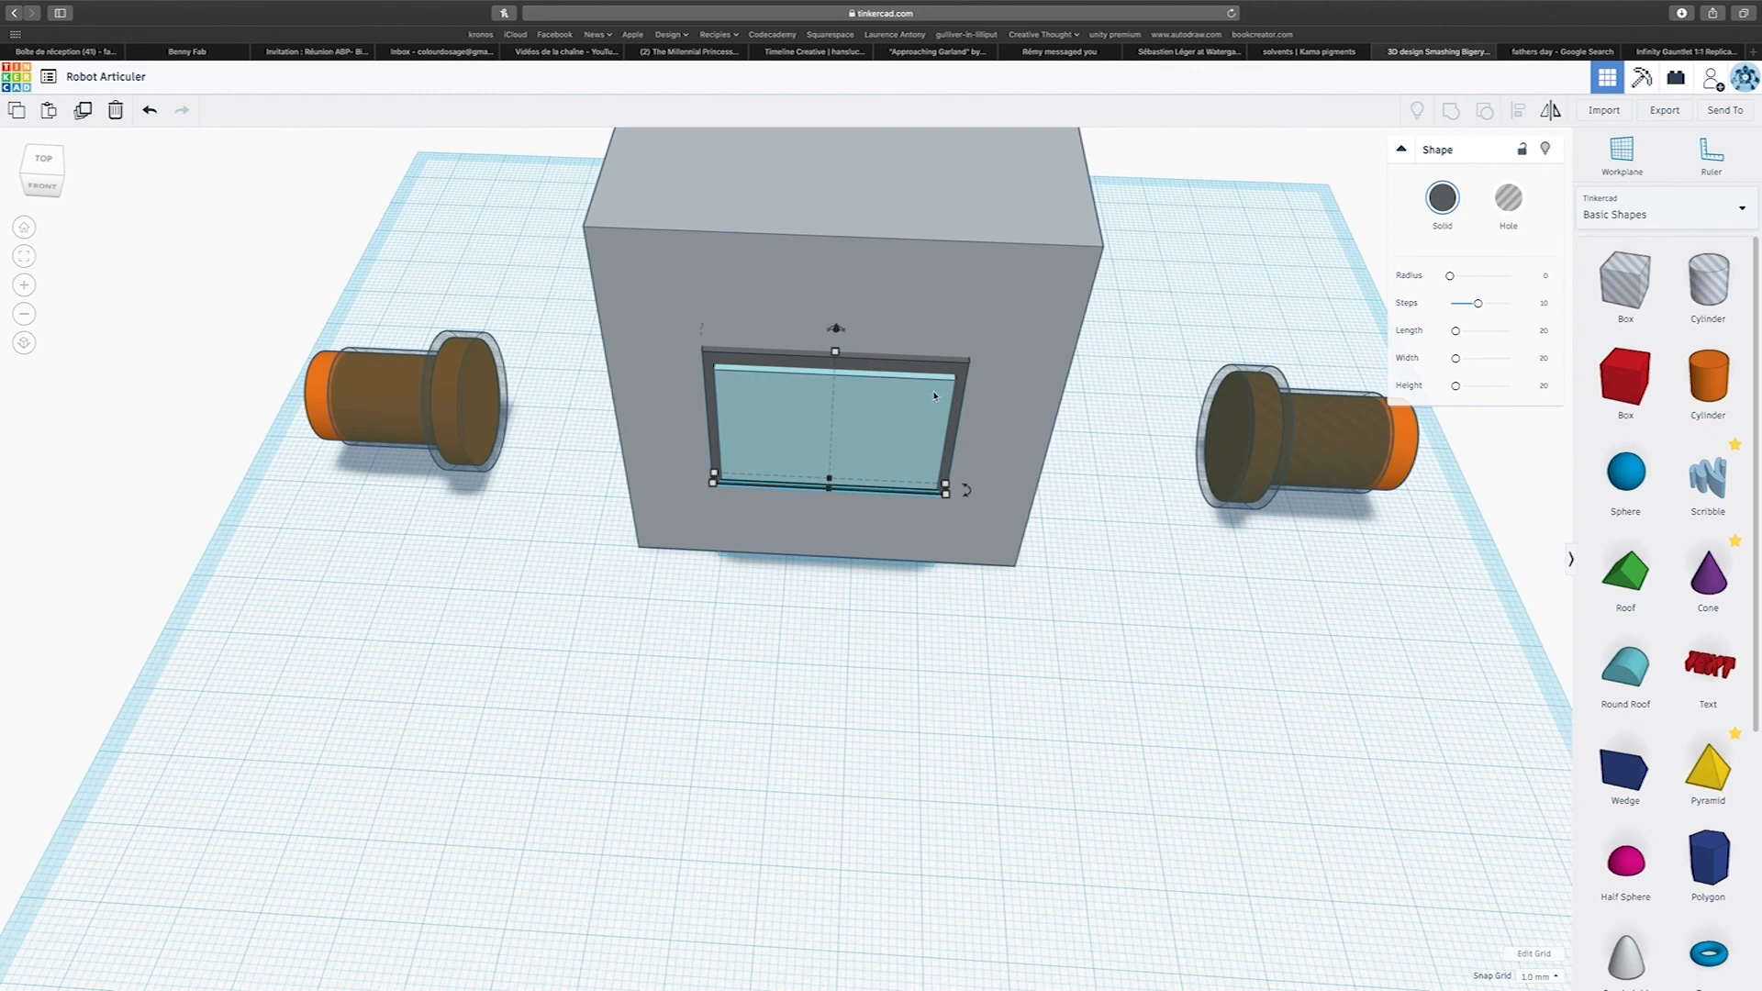
pyautogui.keyDown('shift'); pyautogui.click(935, 396); pyautogui.keyUp('shift')
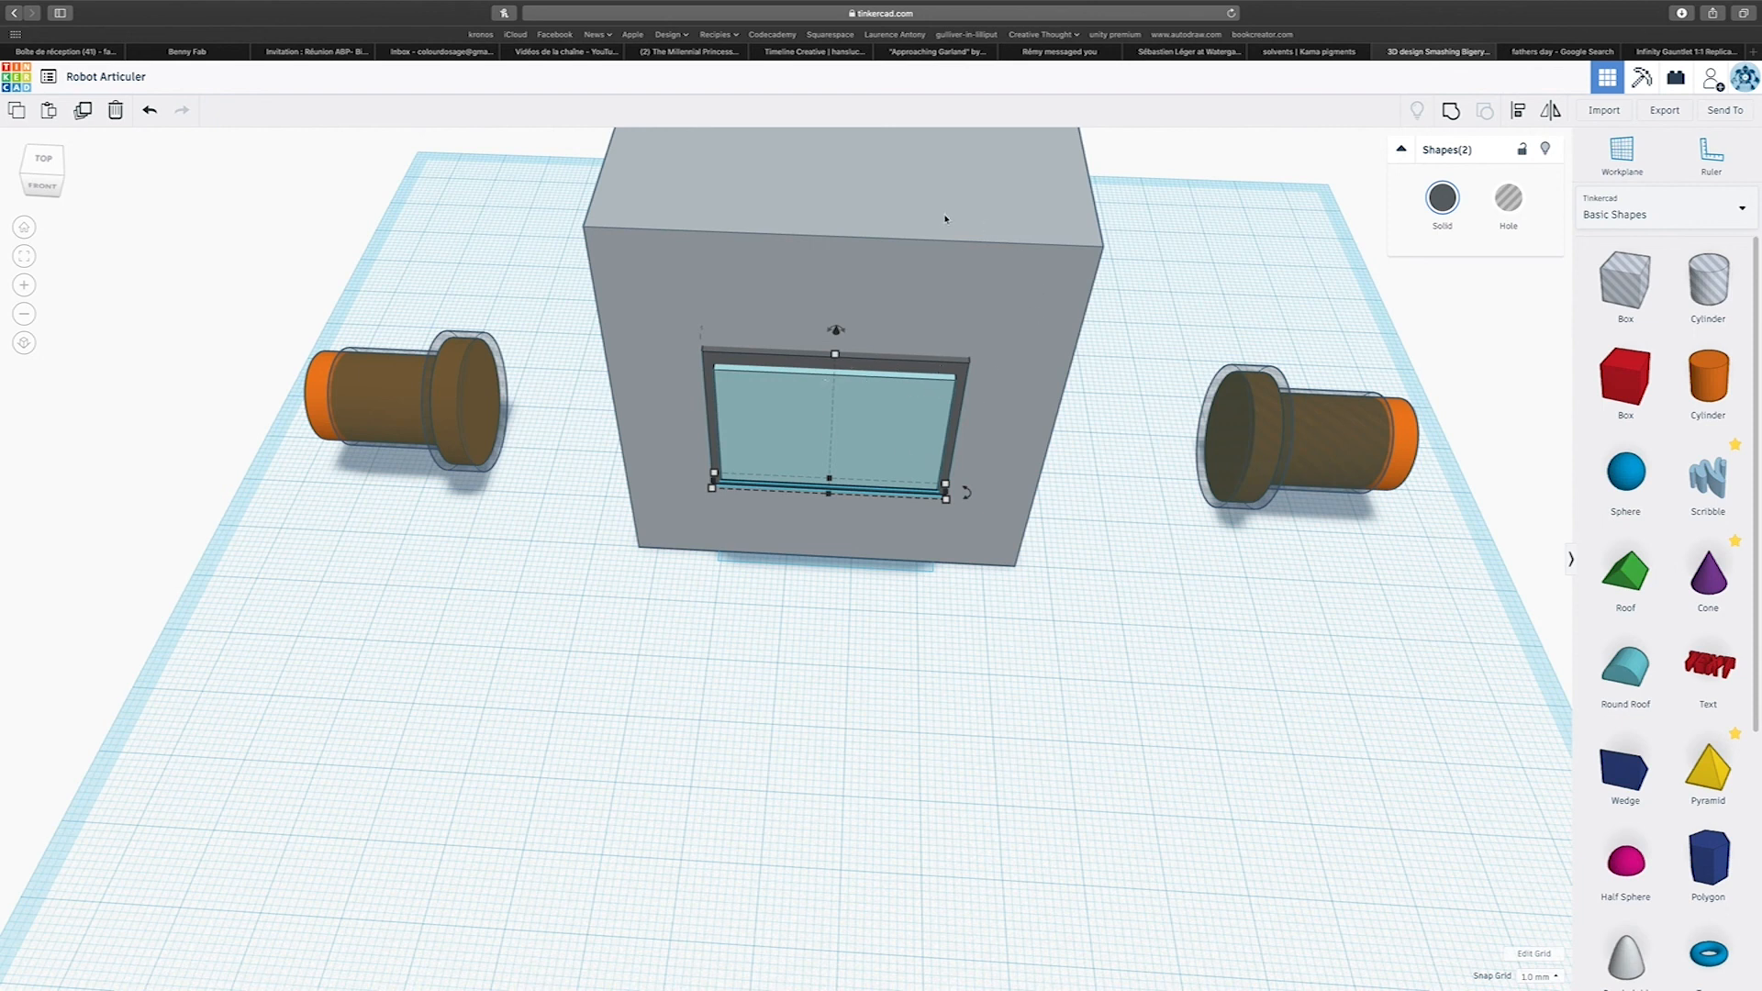
pyautogui.moveTo(806, 364); pyautogui.dragTo(799, 321, button='right')
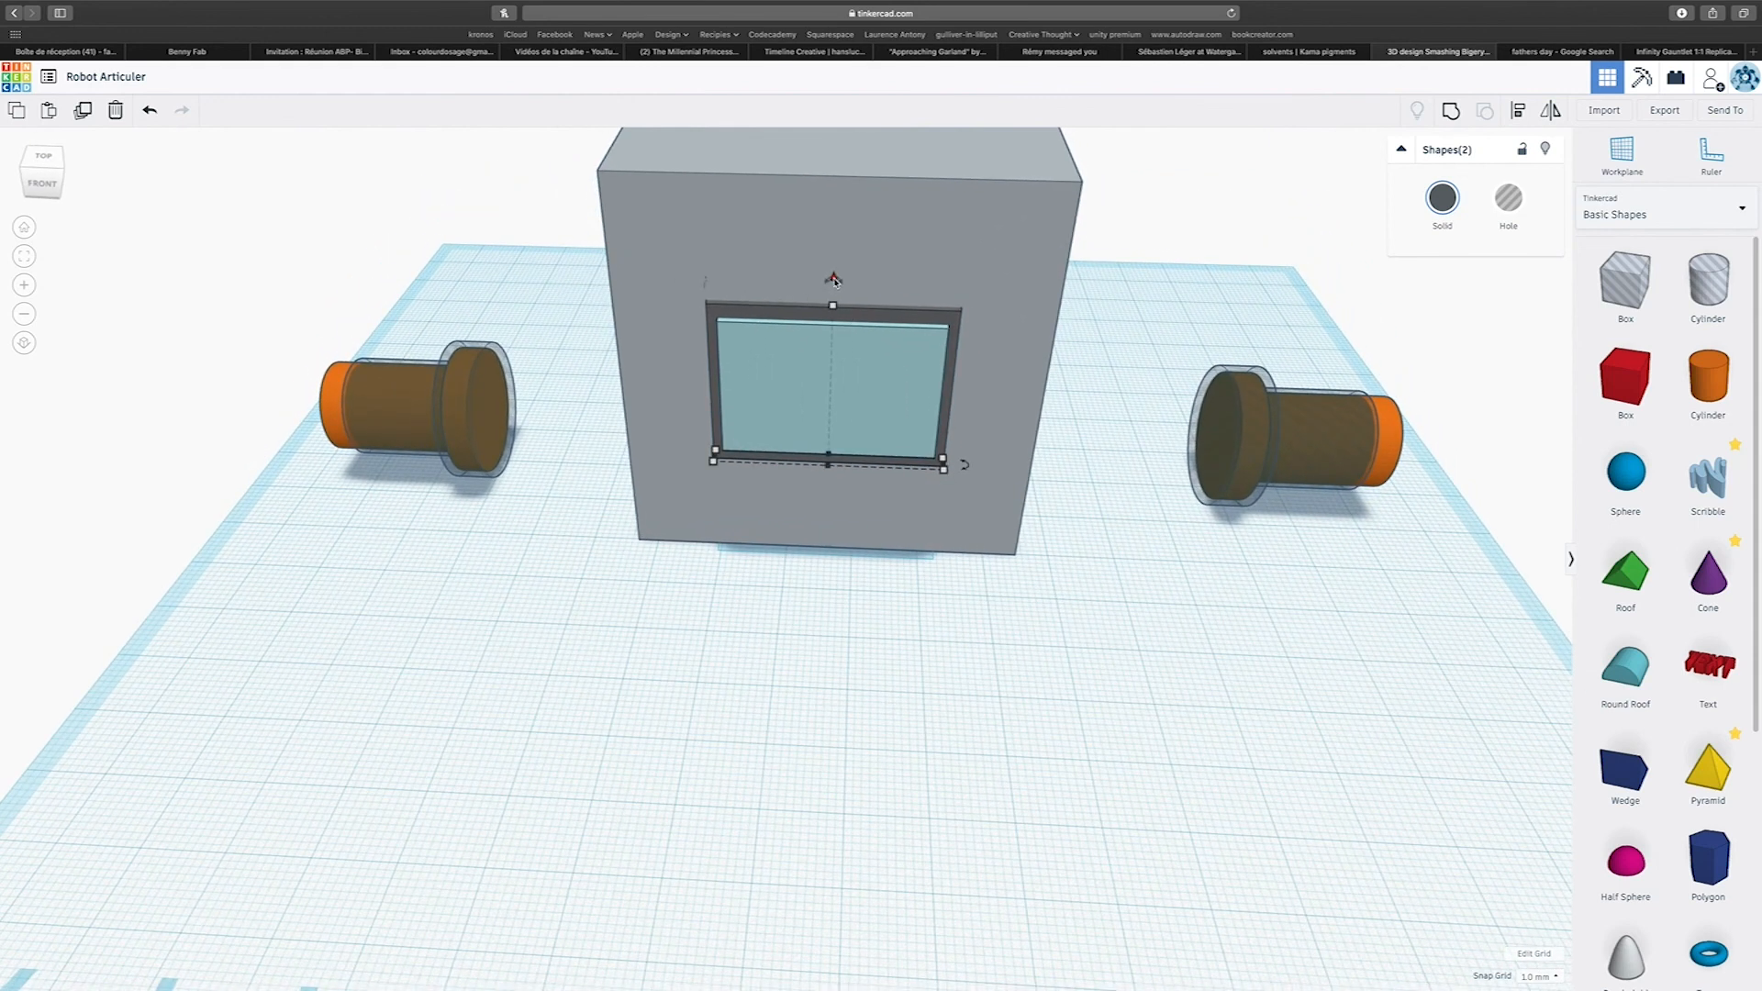
pyautogui.moveTo(833, 279); pyautogui.dragTo(837, 248)
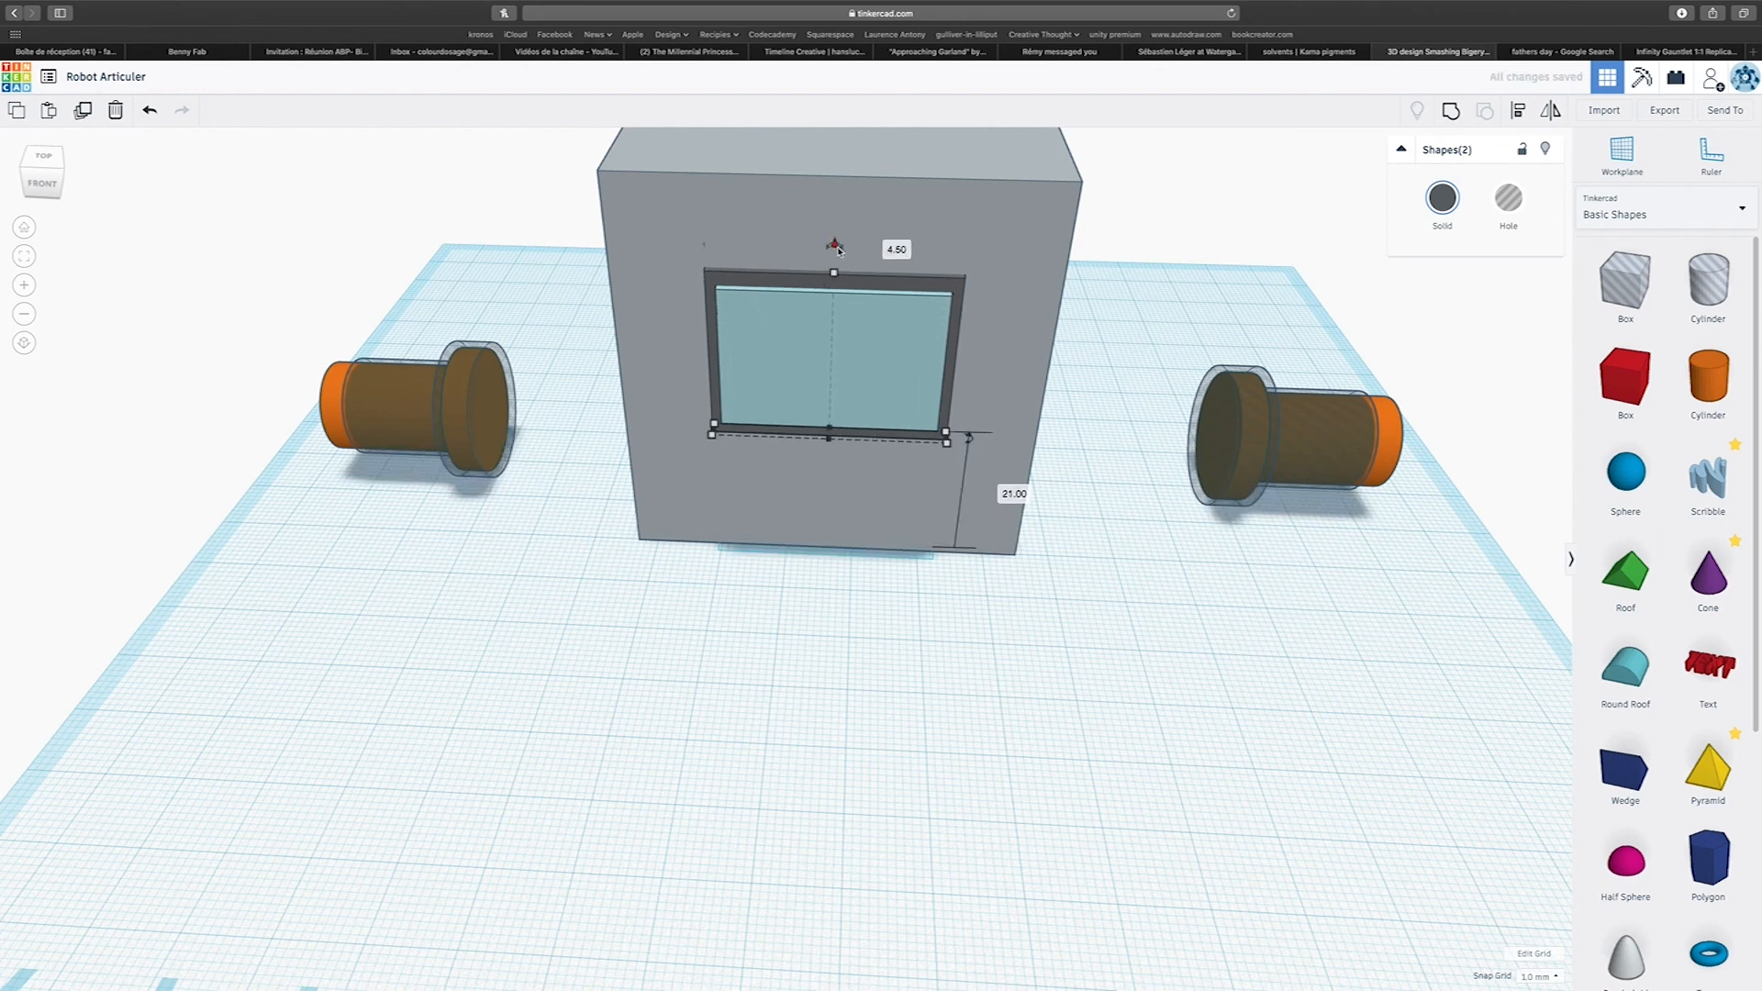
pyautogui.scroll(3, 837, 248)
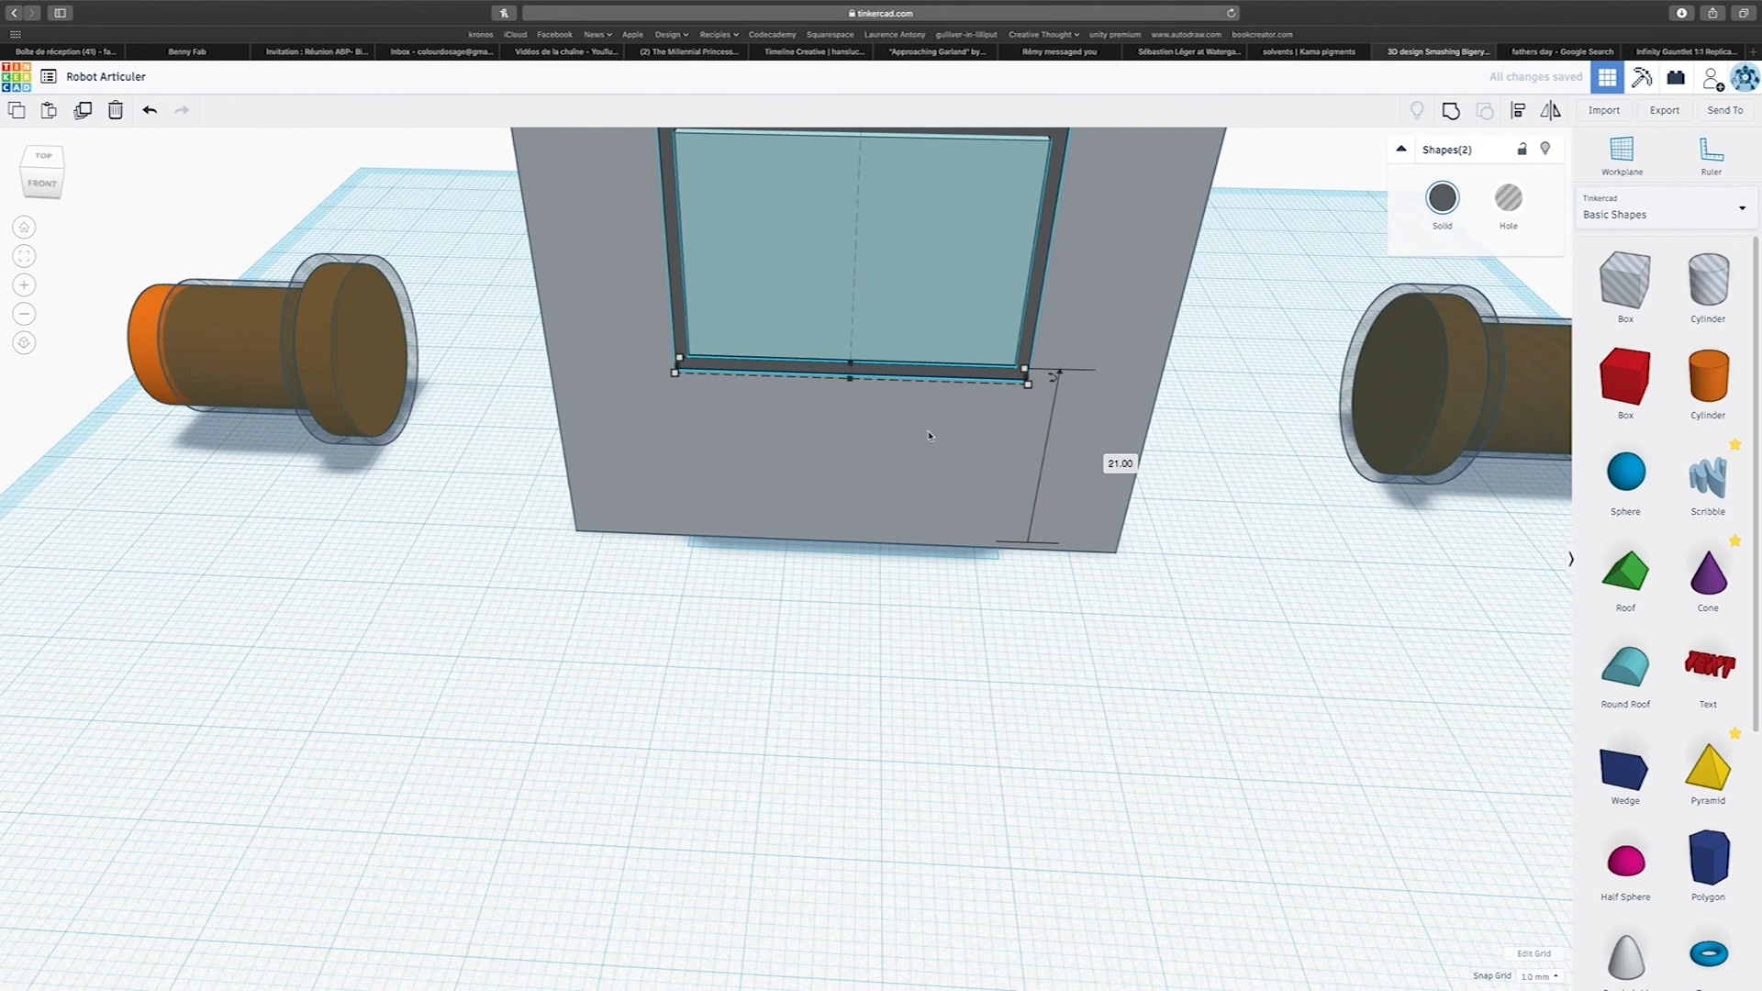
pyautogui.scroll(-4, 918, 478)
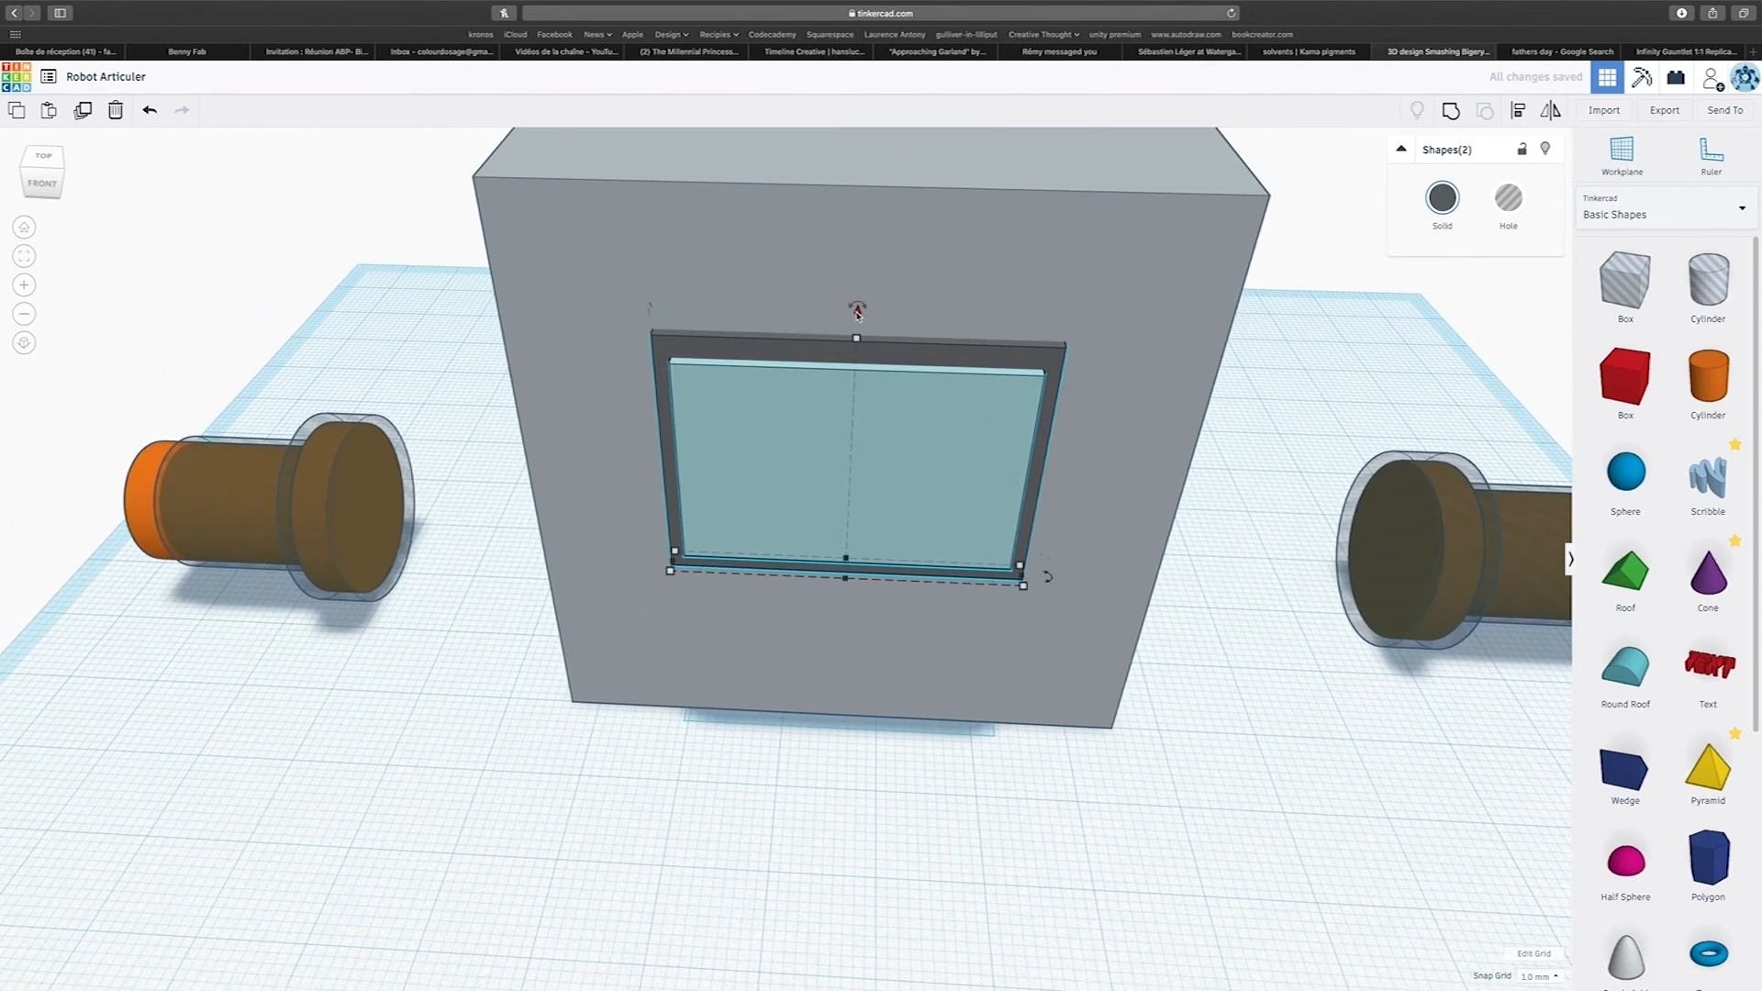
pyautogui.moveTo(857, 312); pyautogui.dragTo(895, 227)
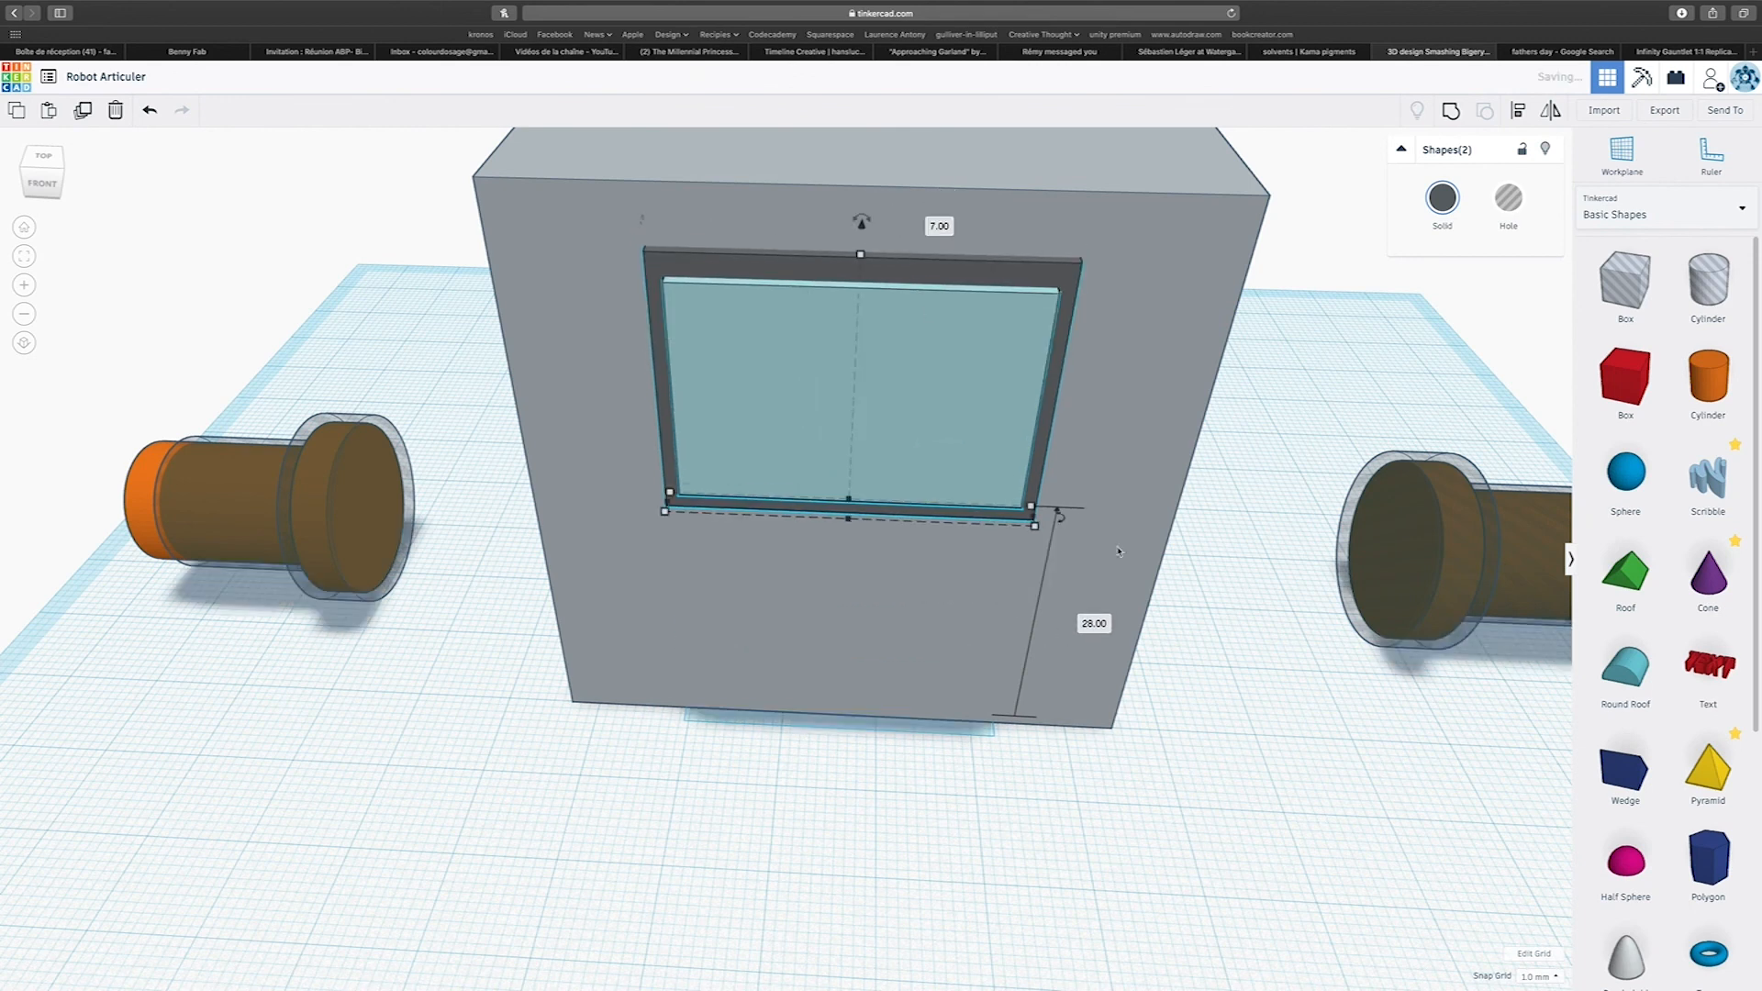
pyautogui.click(1243, 747)
pyautogui.moveTo(1263, 701); pyautogui.dragTo(1266, 650, button='right')
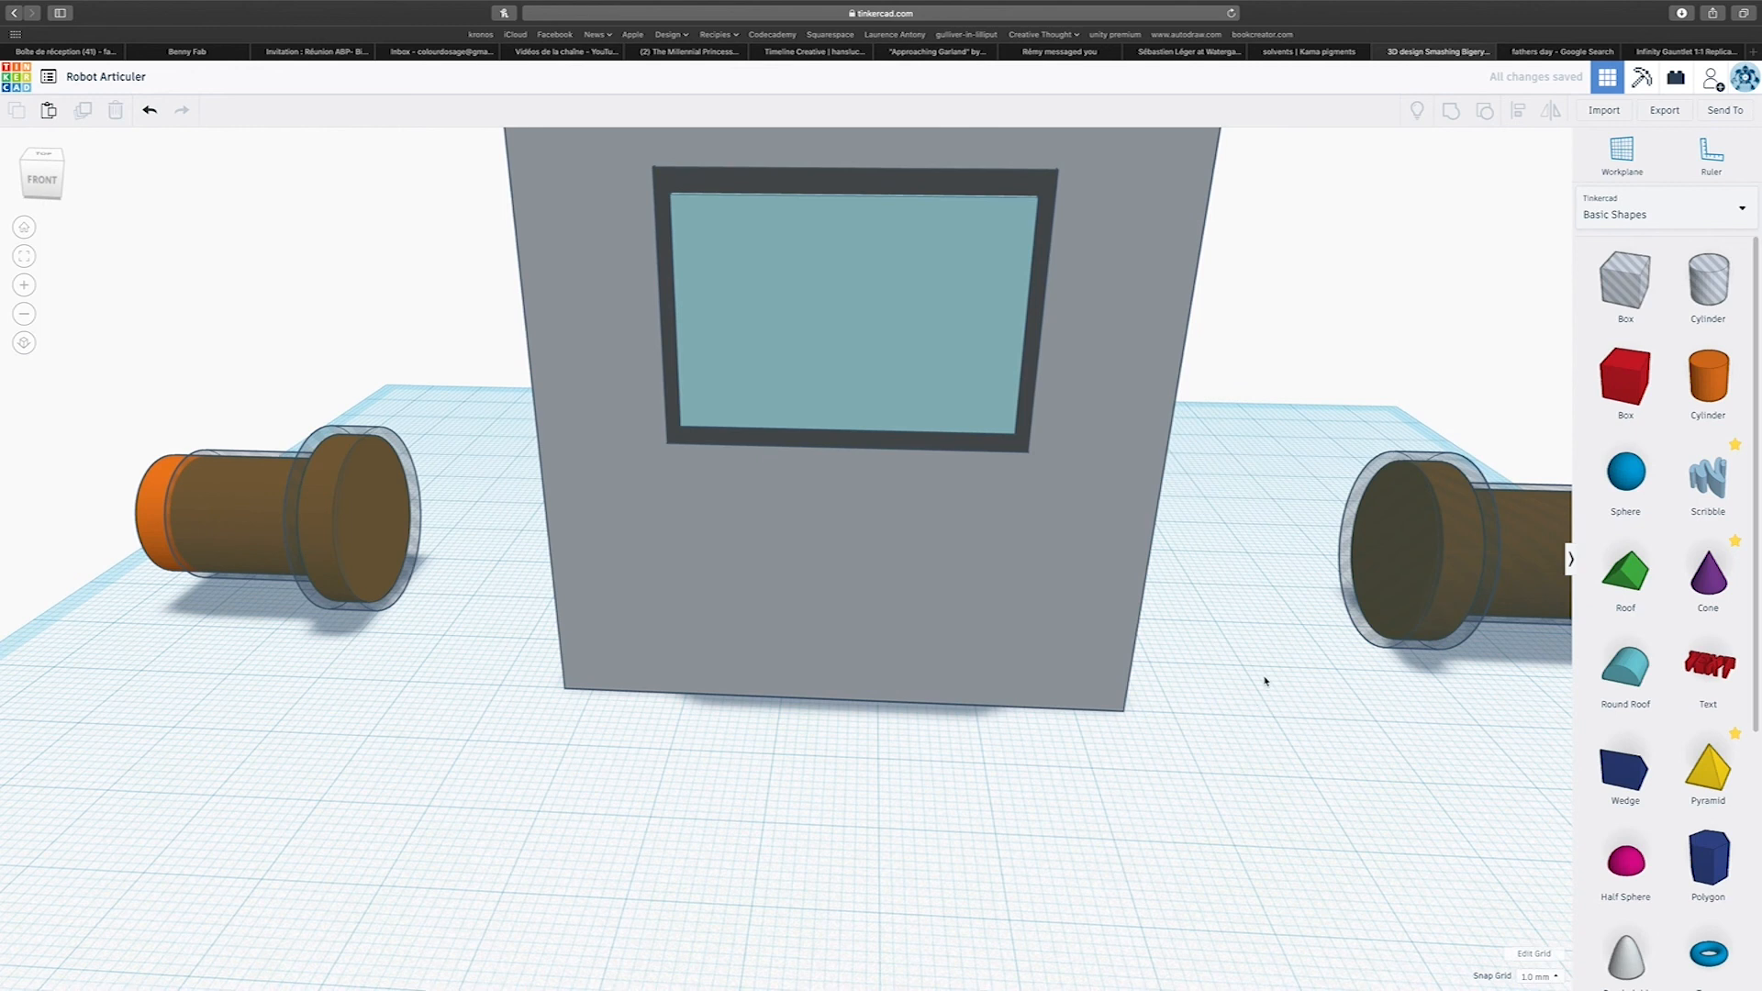
# Group the turquoise panel with its charcoal frame and enable Multicolor to keep both original colours.
pyautogui.moveTo(970, 338); pyautogui.dragTo(960, 370, button='right')
pyautogui.click(968, 325)
pyautogui.keyDown('shift'); pyautogui.click(980, 268); pyautogui.keyUp('shift')
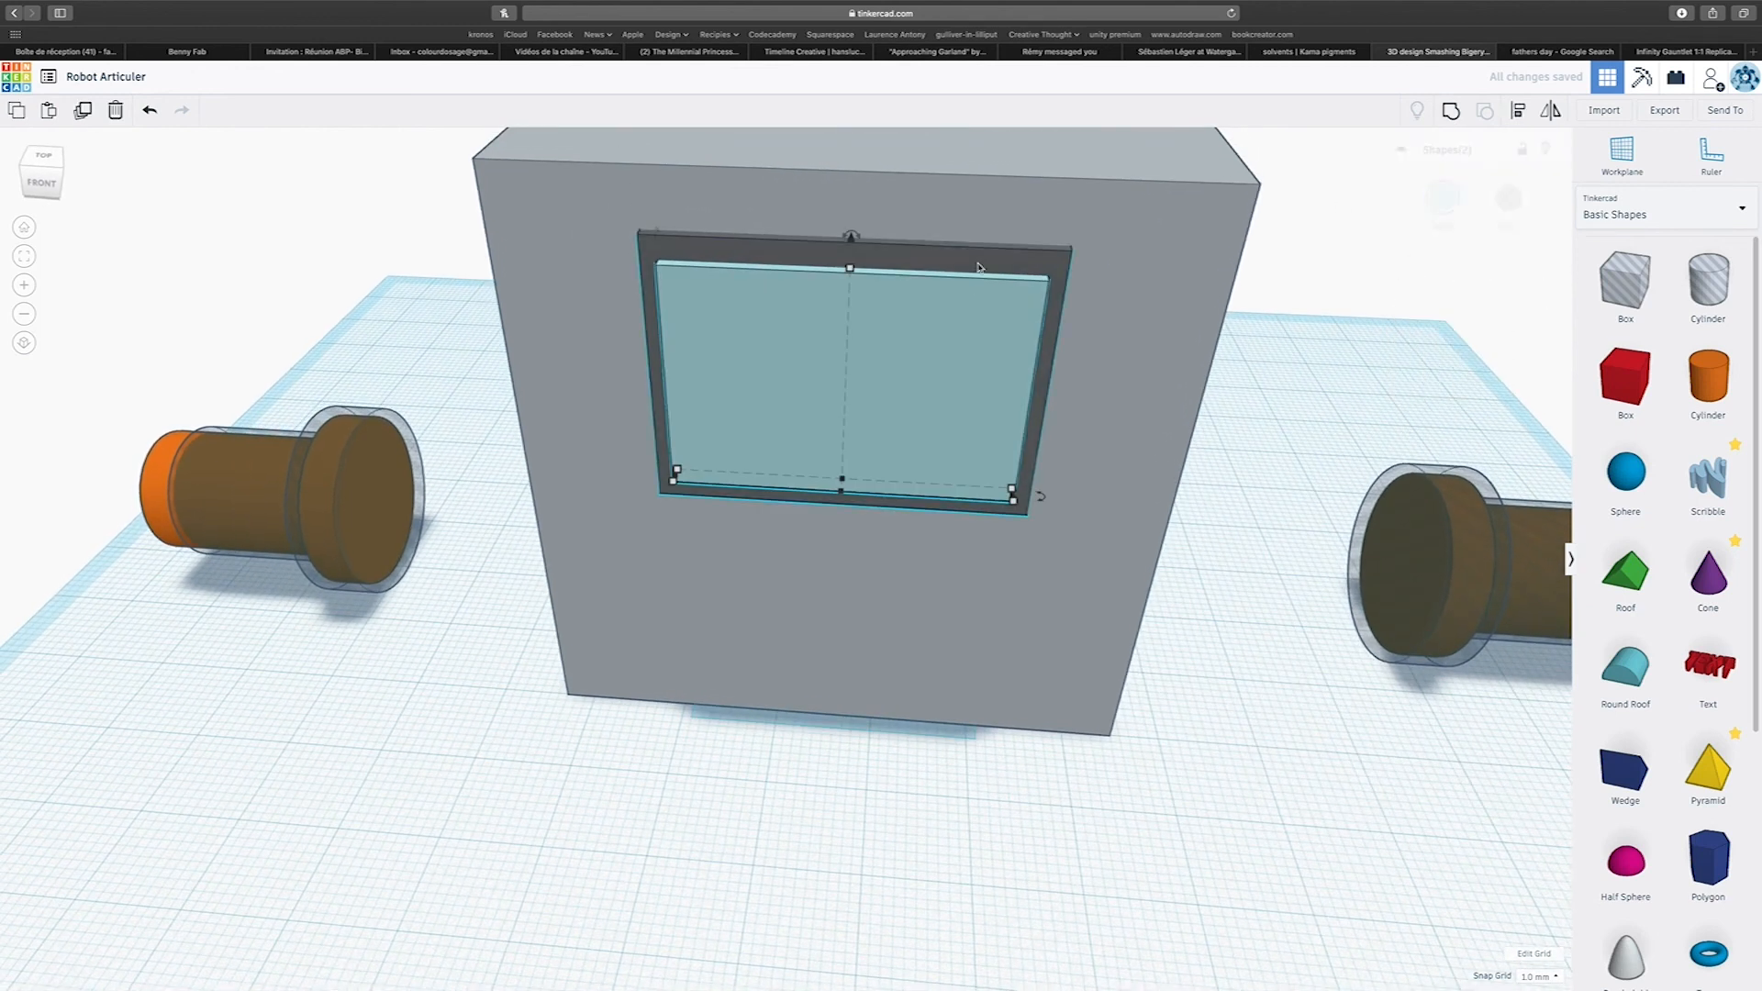
pyautogui.click(1454, 116)
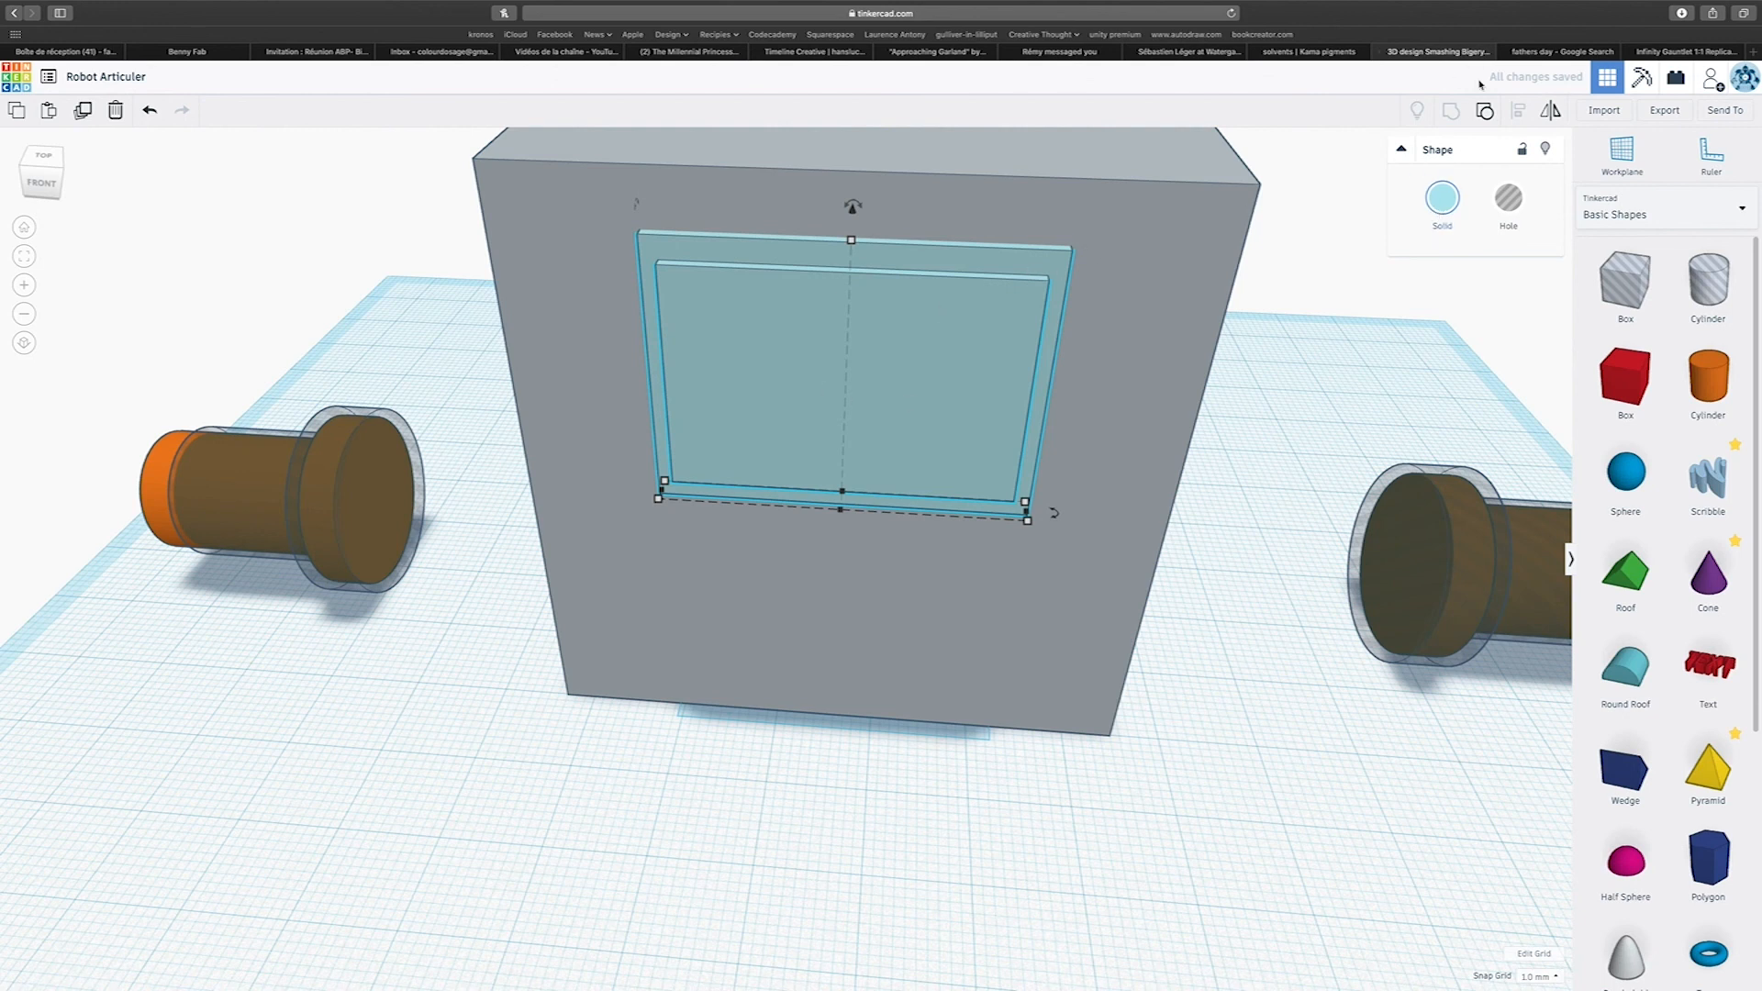
pyautogui.click(1442, 197)
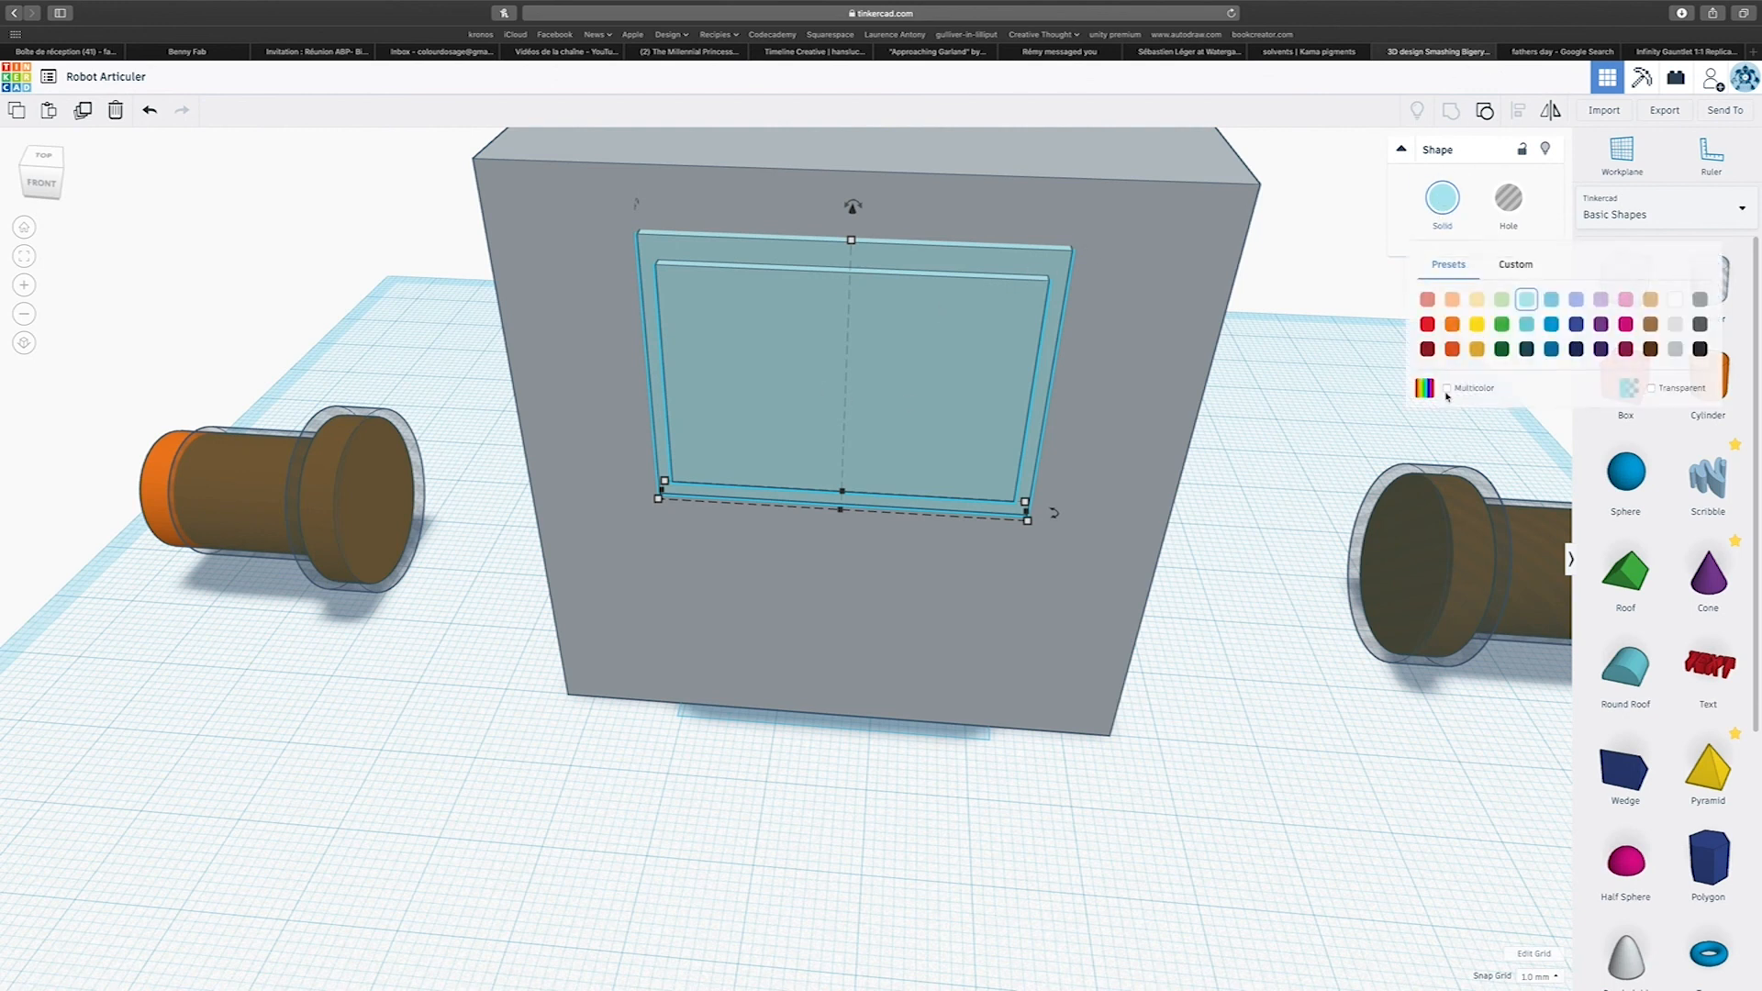
pyautogui.click(1445, 202)
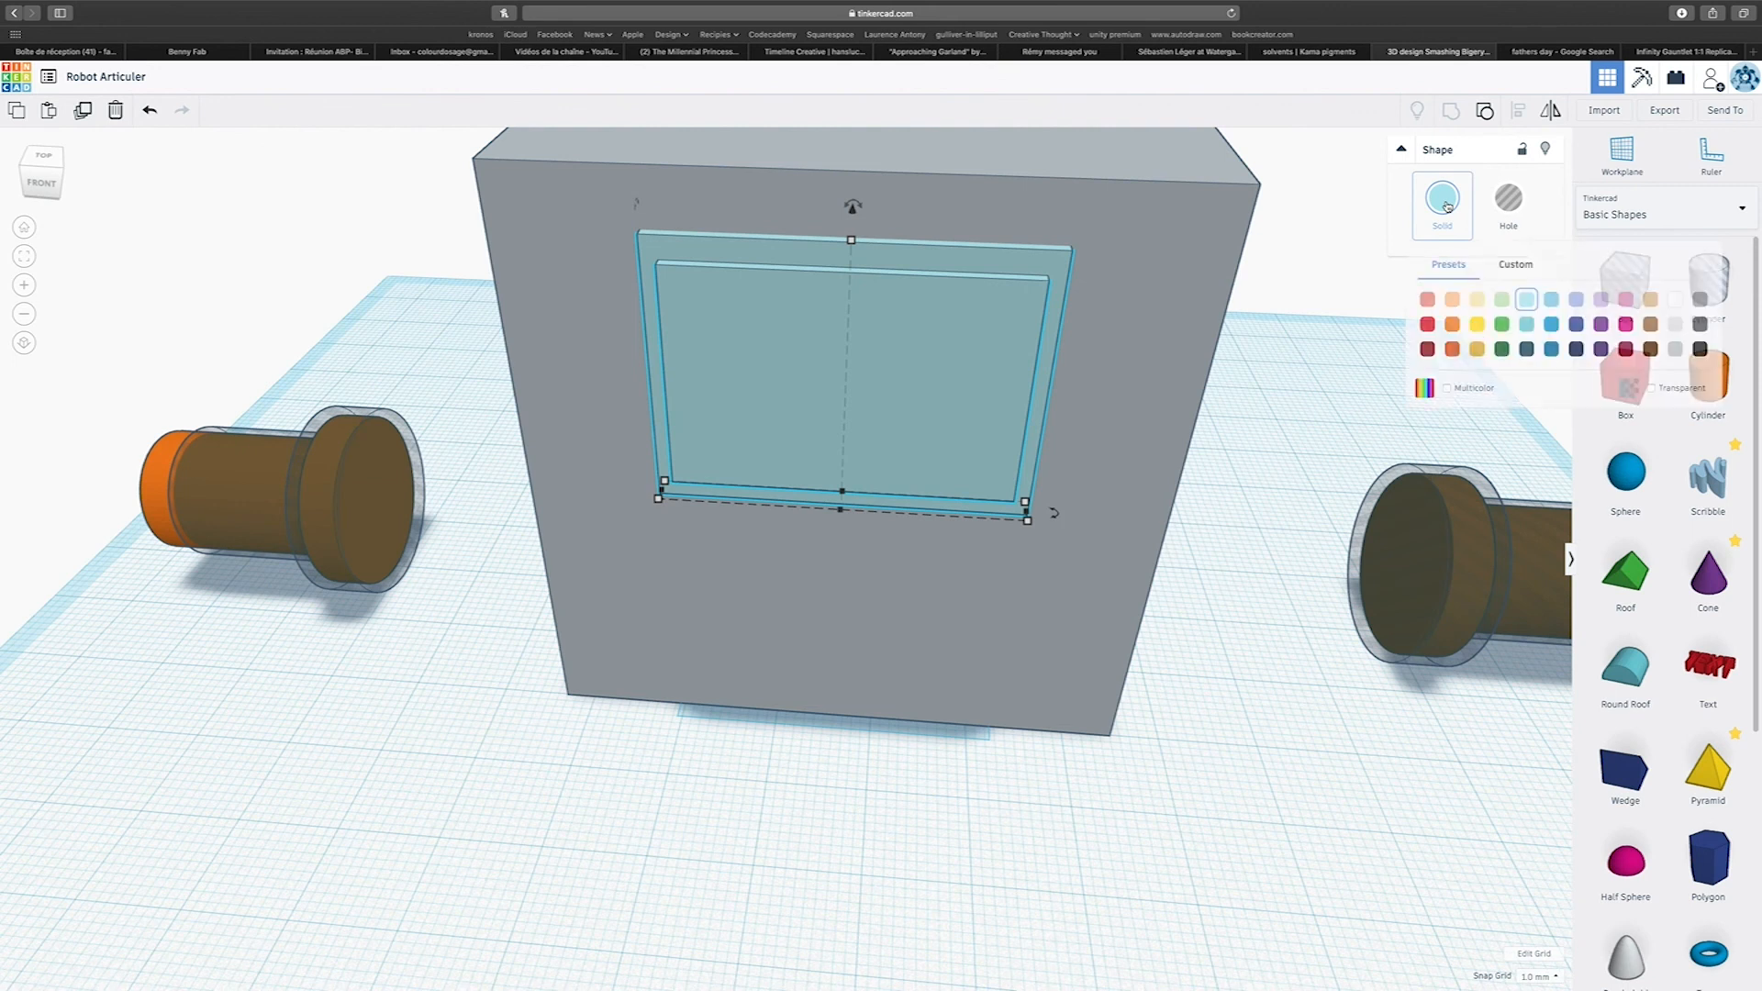
pyautogui.click(1447, 388)
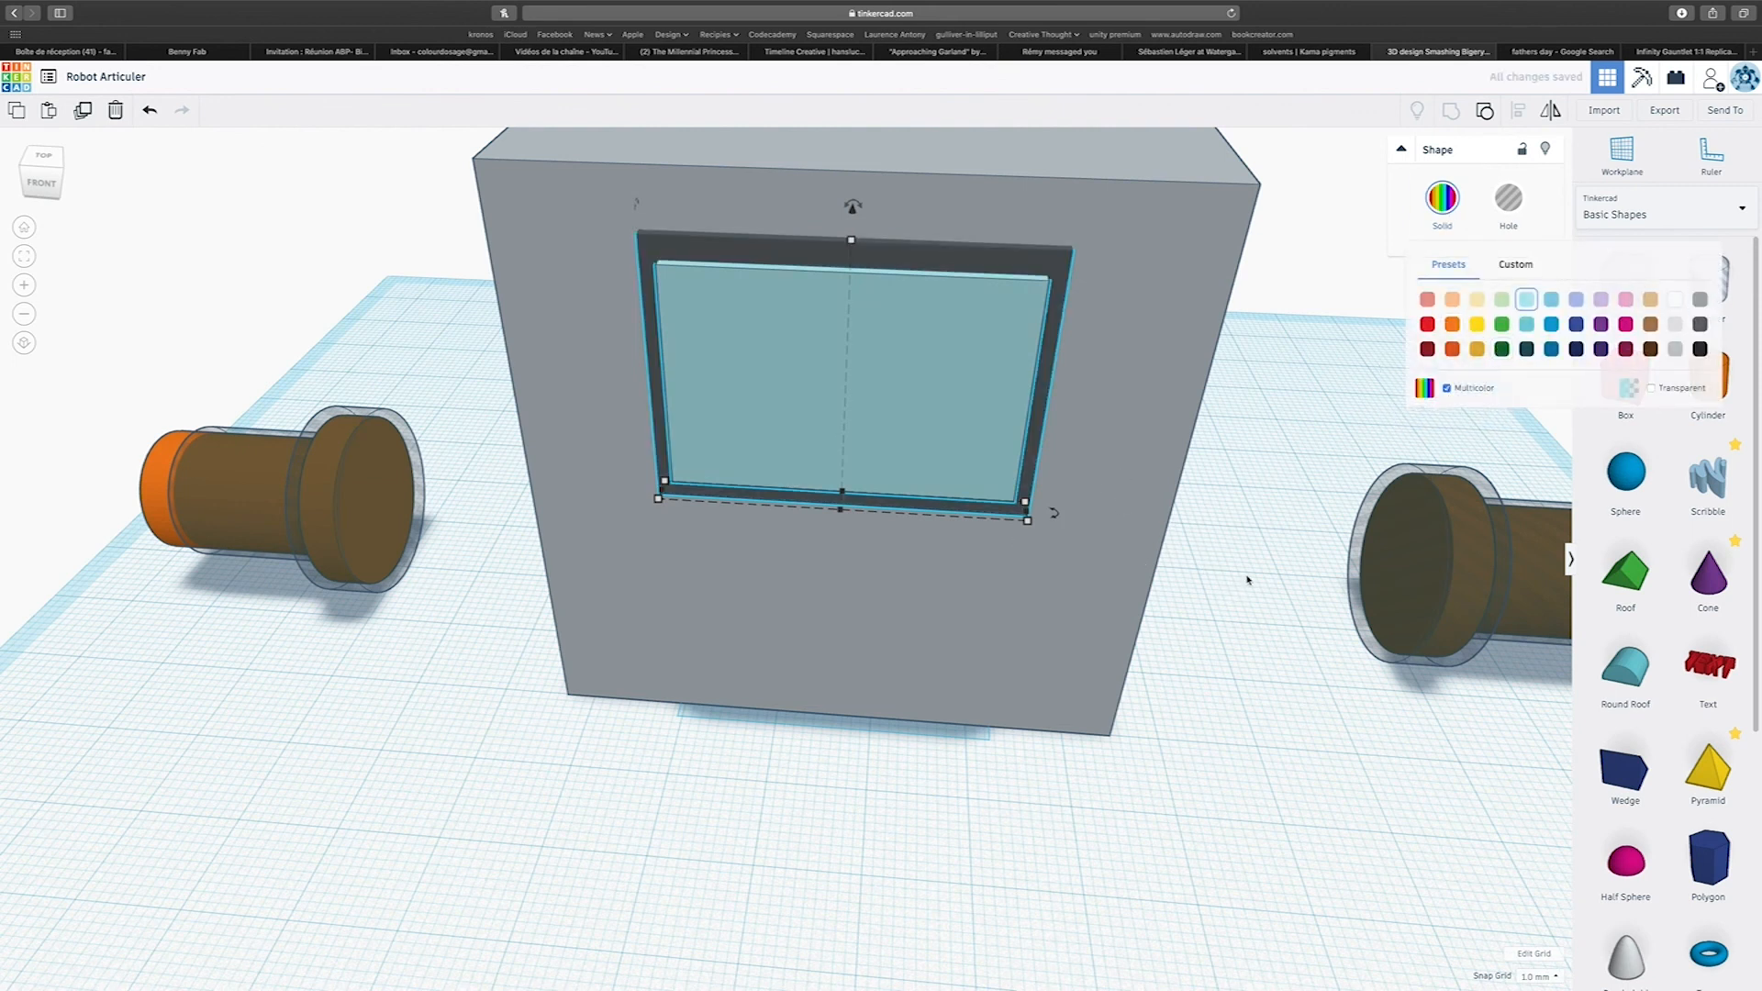
# Place a red box in front of the grey block and shrink it into a small upright plate 2 mm thick.
pyautogui.scroll(-1, 1759, 707)
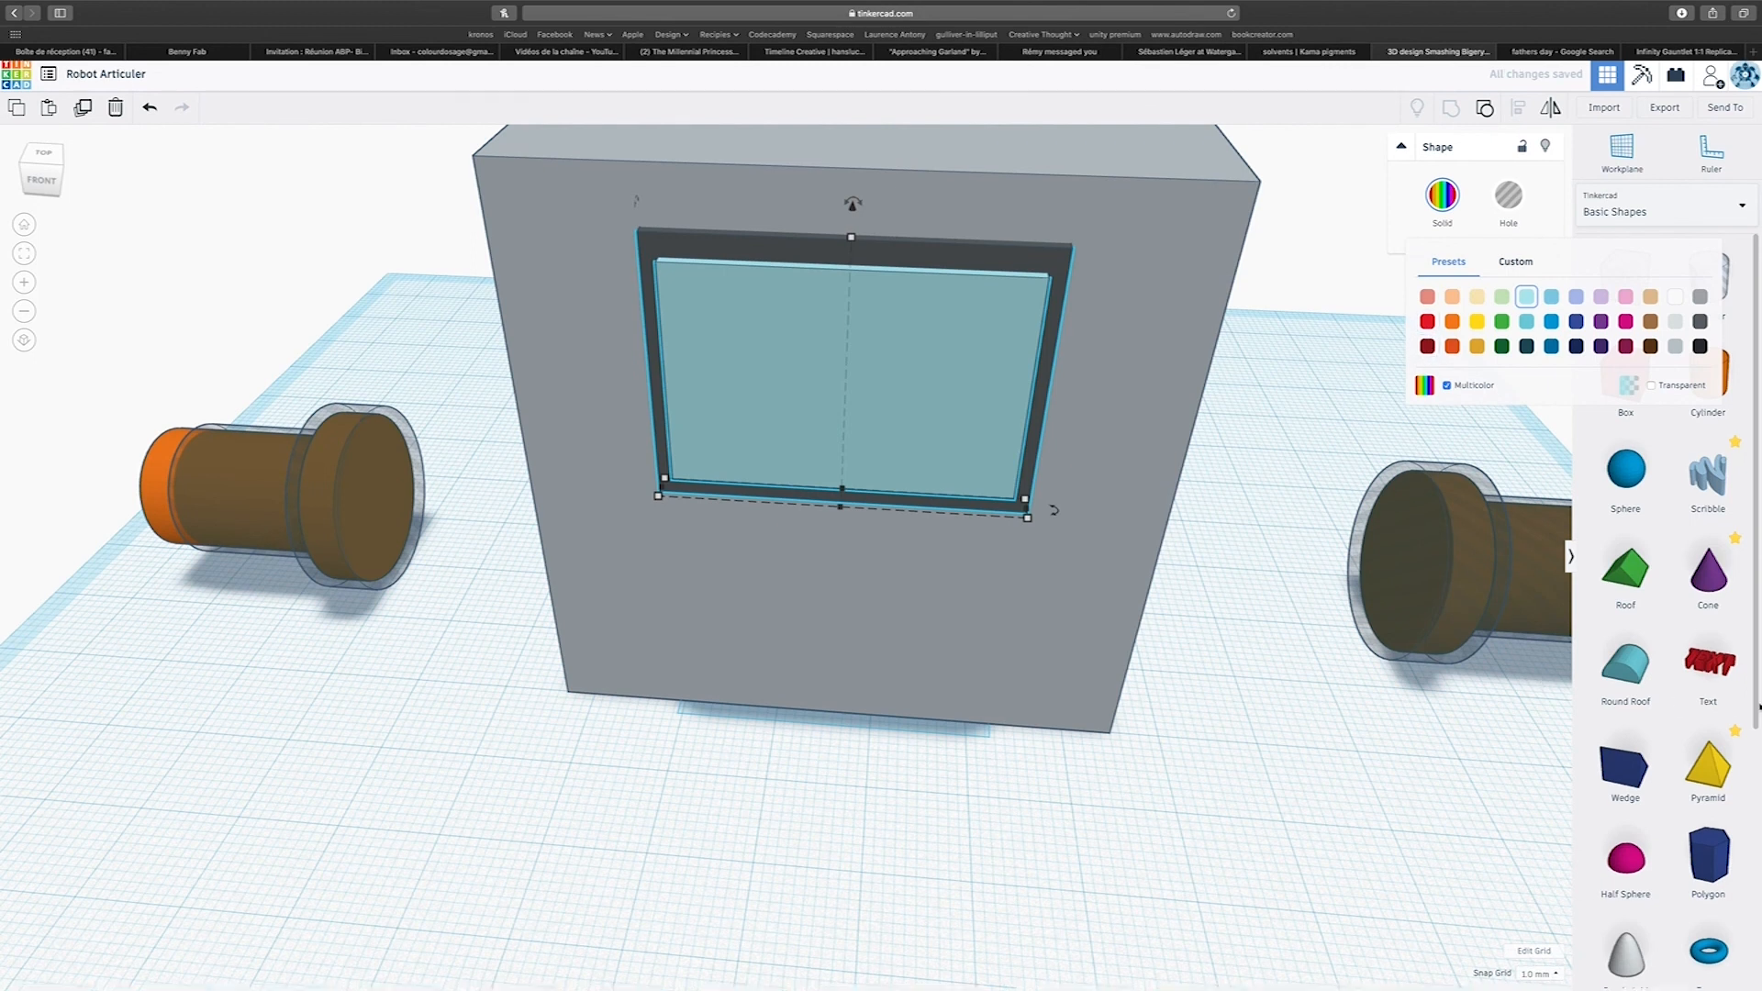
pyautogui.scroll(-5, 1643, 661)
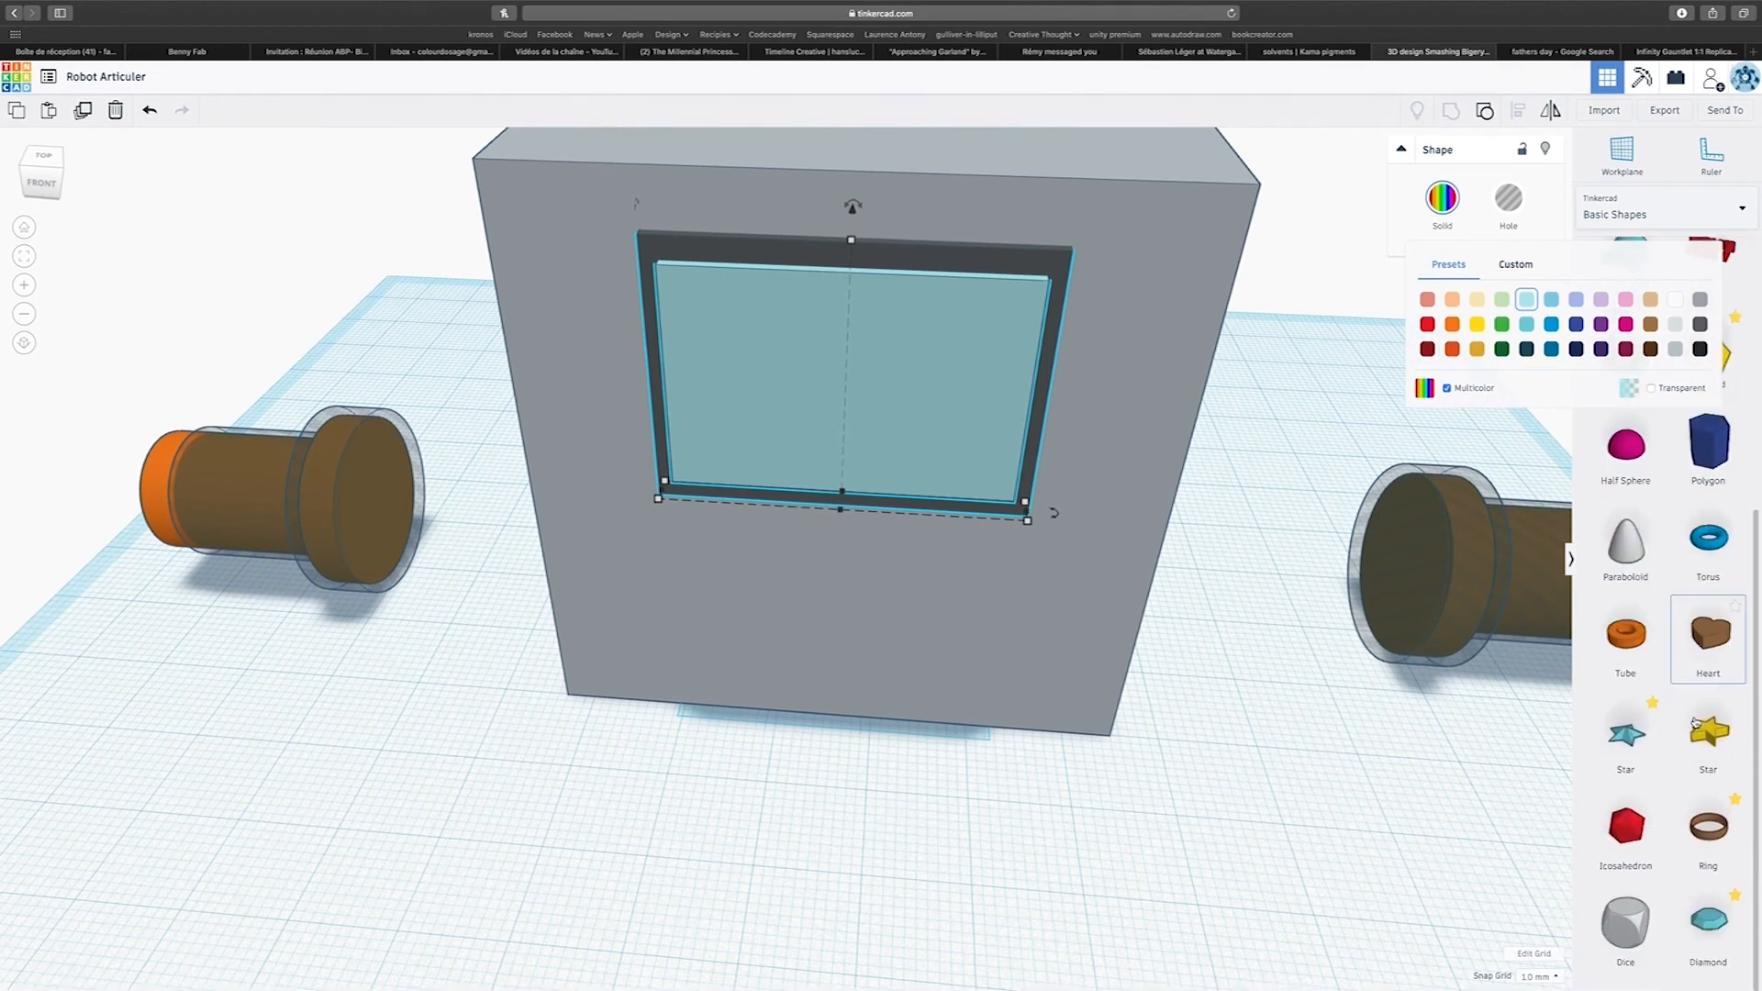
pyautogui.scroll(3, 1632, 826)
pyautogui.scroll(2, 1635, 826)
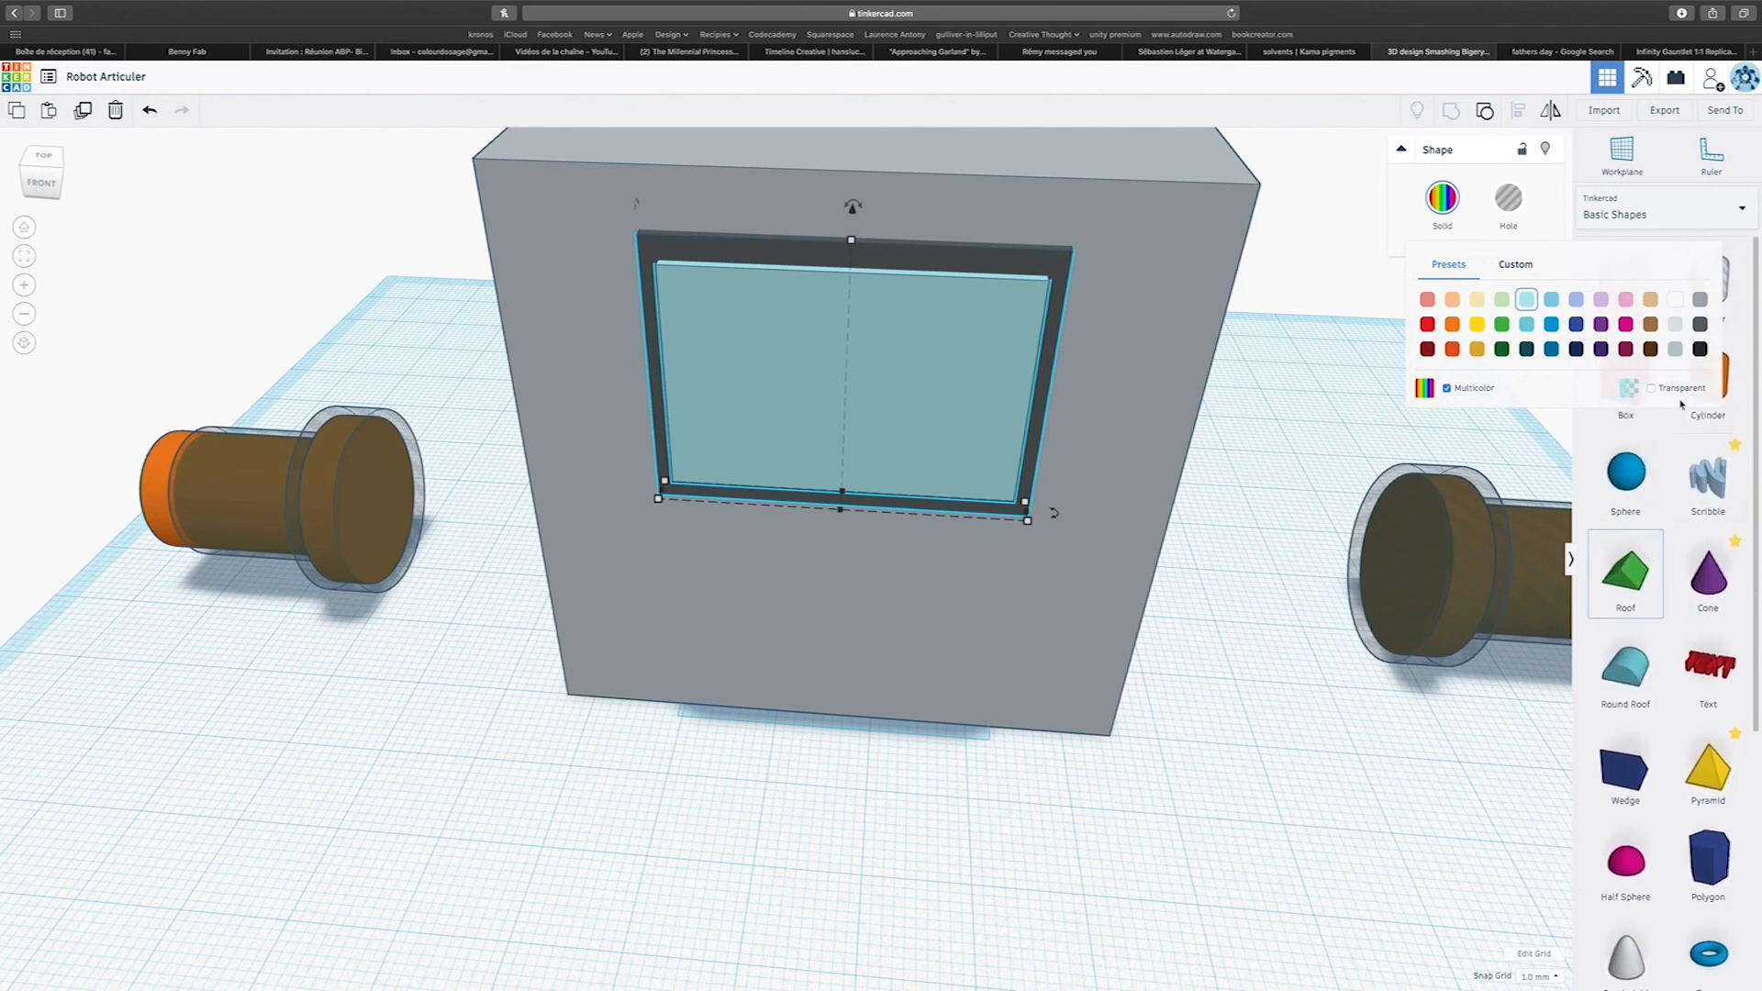
pyautogui.moveTo(1625, 378); pyautogui.dragTo(775, 870)
pyautogui.moveTo(947, 795); pyautogui.dragTo(969, 705, button='right')
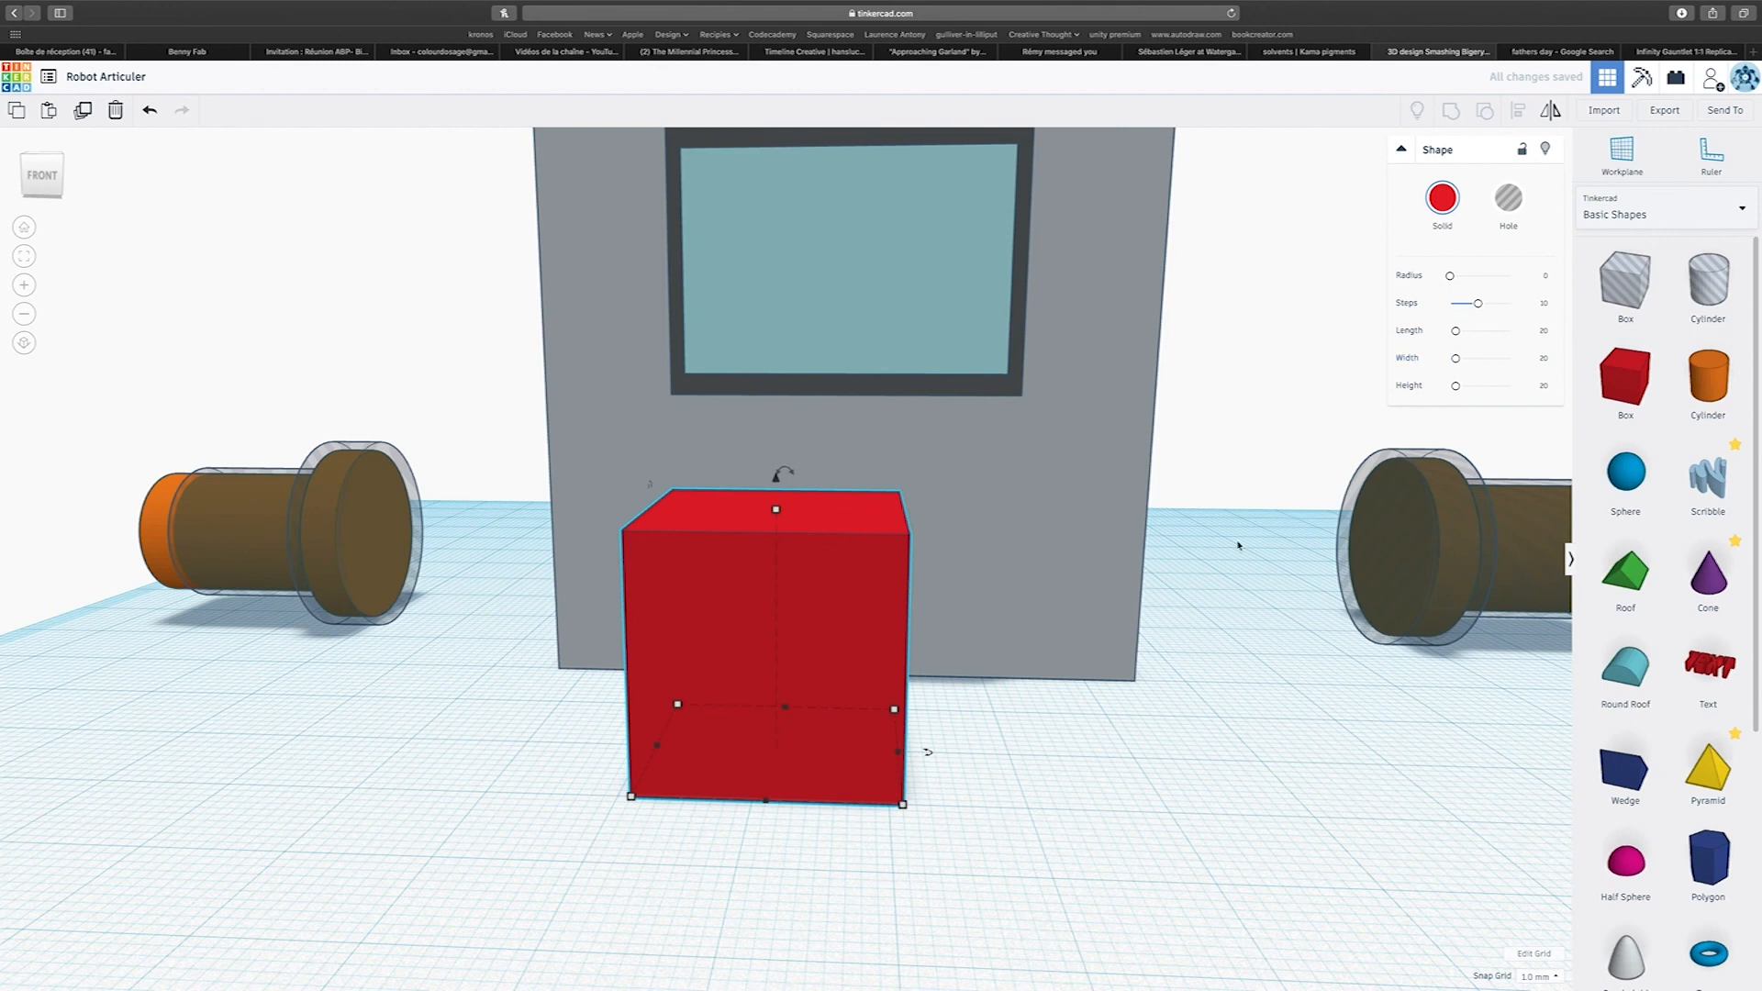
pyautogui.moveTo(767, 802); pyautogui.dragTo(771, 732)
pyautogui.moveTo(782, 497); pyautogui.dragTo(782, 640)
pyautogui.moveTo(896, 725); pyautogui.dragTo(719, 720)
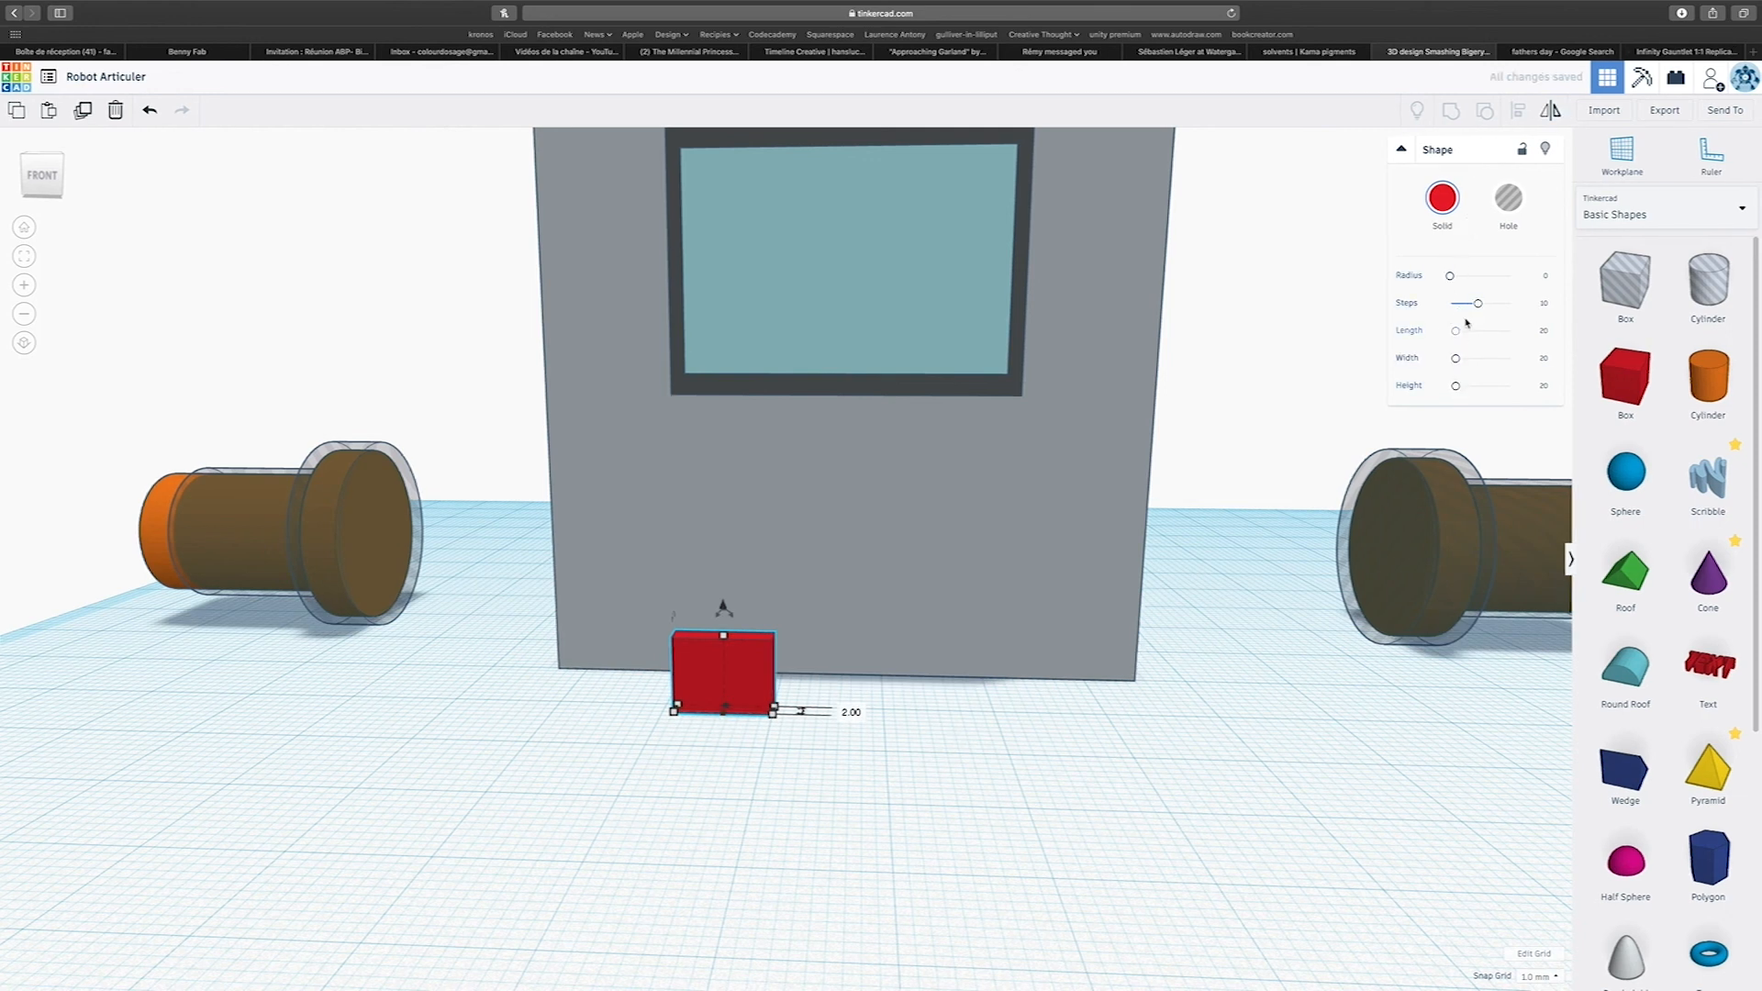
# Round the red plate's edges with 11 steps and a radius of about 3, and set it on the block face below the framed panel.
pyautogui.moveTo(1478, 303)
pyautogui.mouseDown()
pyautogui.moveTo(1555, 313)
pyautogui.moveTo(1480, 303)
pyautogui.mouseUp()
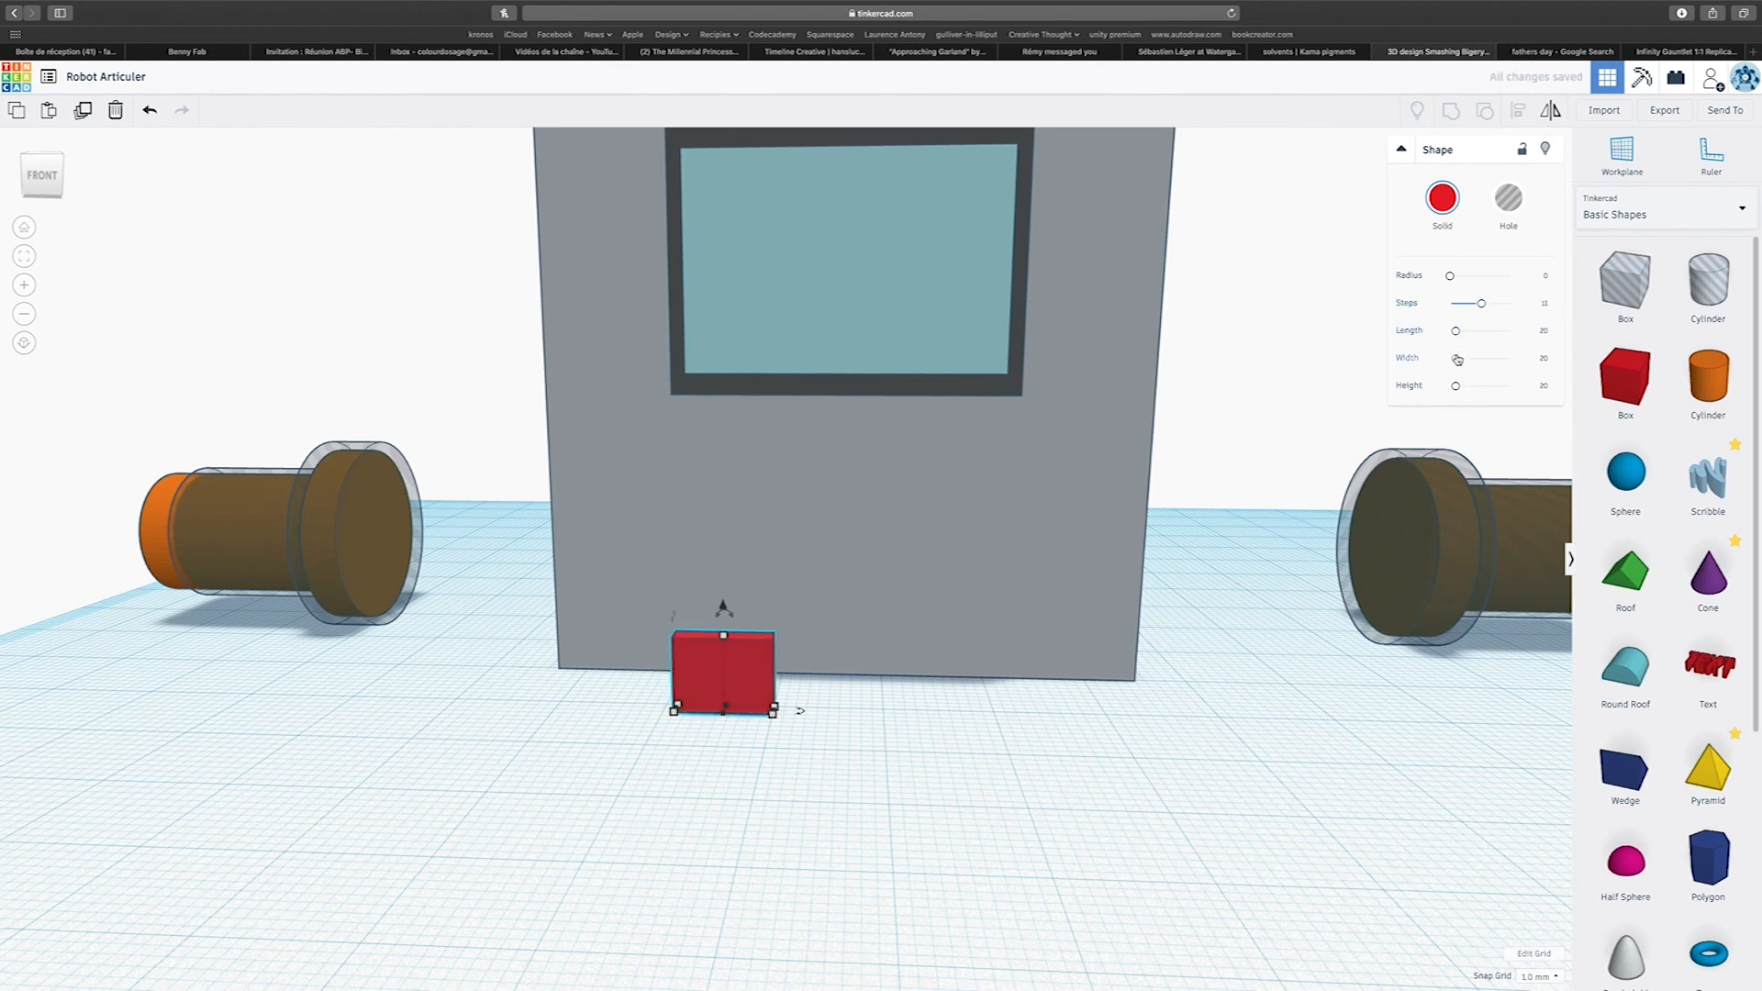
pyautogui.moveTo(1451, 275)
pyautogui.mouseDown()
pyautogui.moveTo(1554, 280)
pyautogui.moveTo(1461, 278)
pyautogui.mouseUp()
pyautogui.moveTo(815, 726); pyautogui.dragTo(769, 699, button='right')
pyautogui.moveTo(733, 647); pyautogui.dragTo(747, 459)
pyautogui.moveTo(748, 528); pyautogui.dragTo(739, 492)
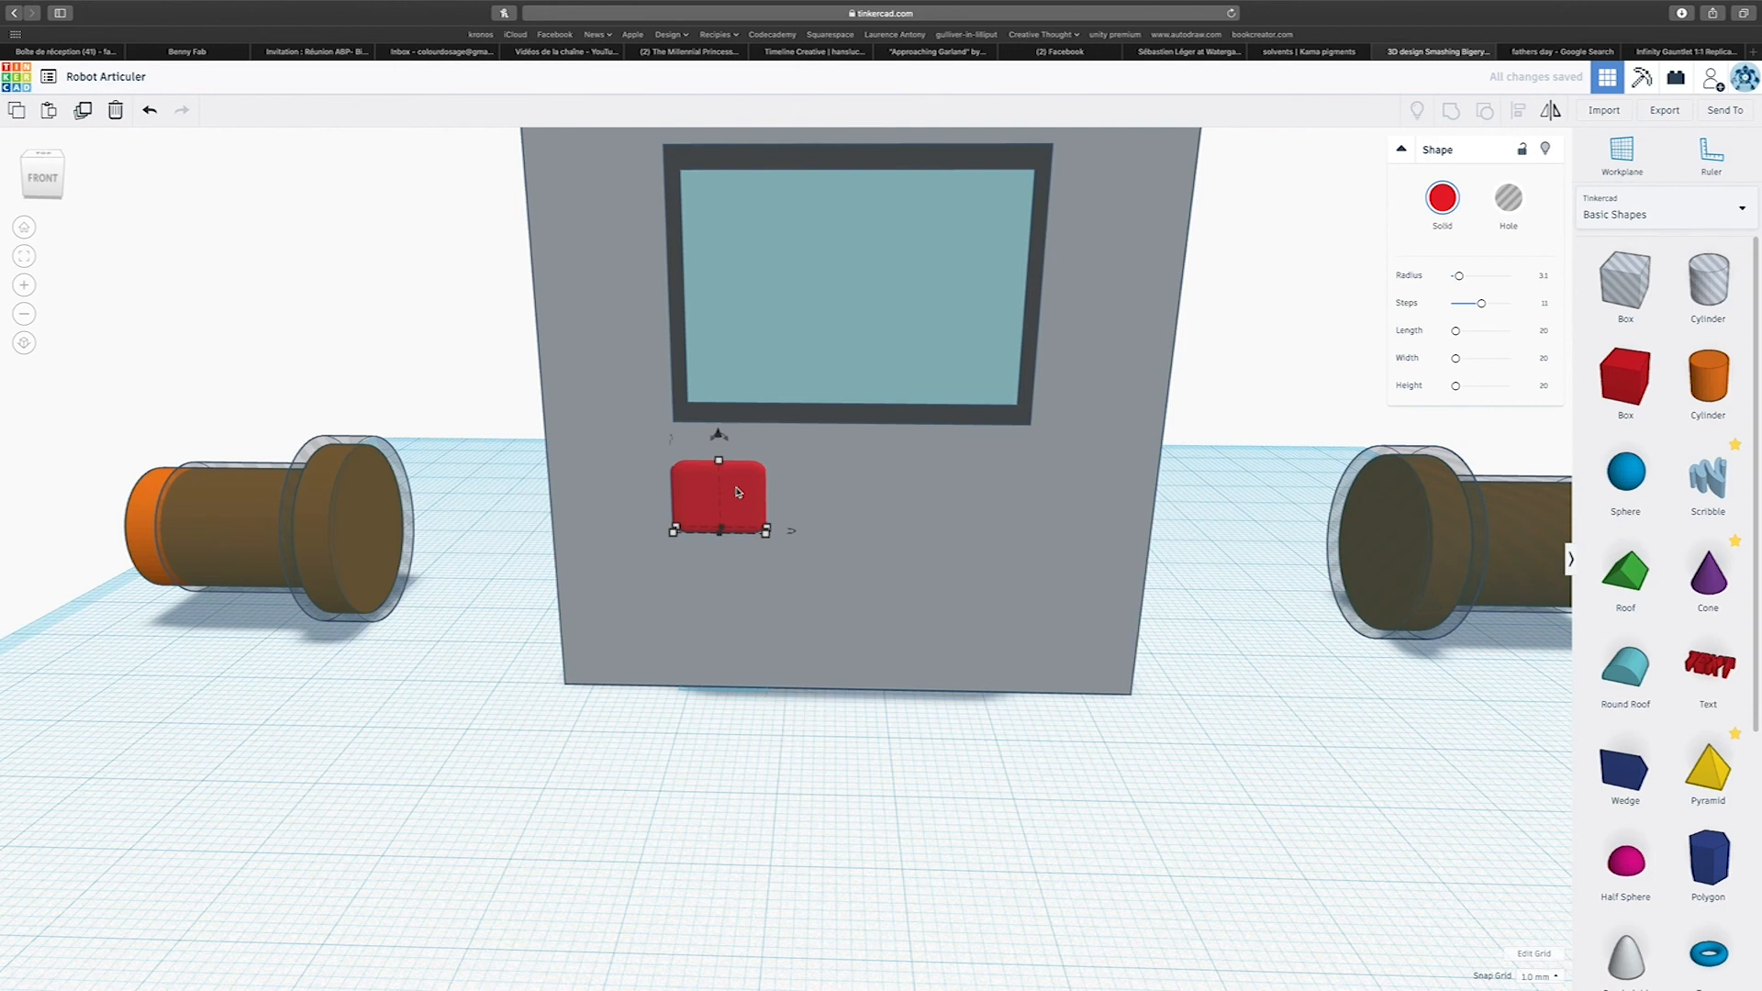
# Duplicate the rounded red button twice to form a row of three below the framed panel.
pyautogui.keyDown('alt'); pyautogui.moveTo(739, 492); pyautogui.dragTo(863, 497); pyautogui.keyUp('alt')
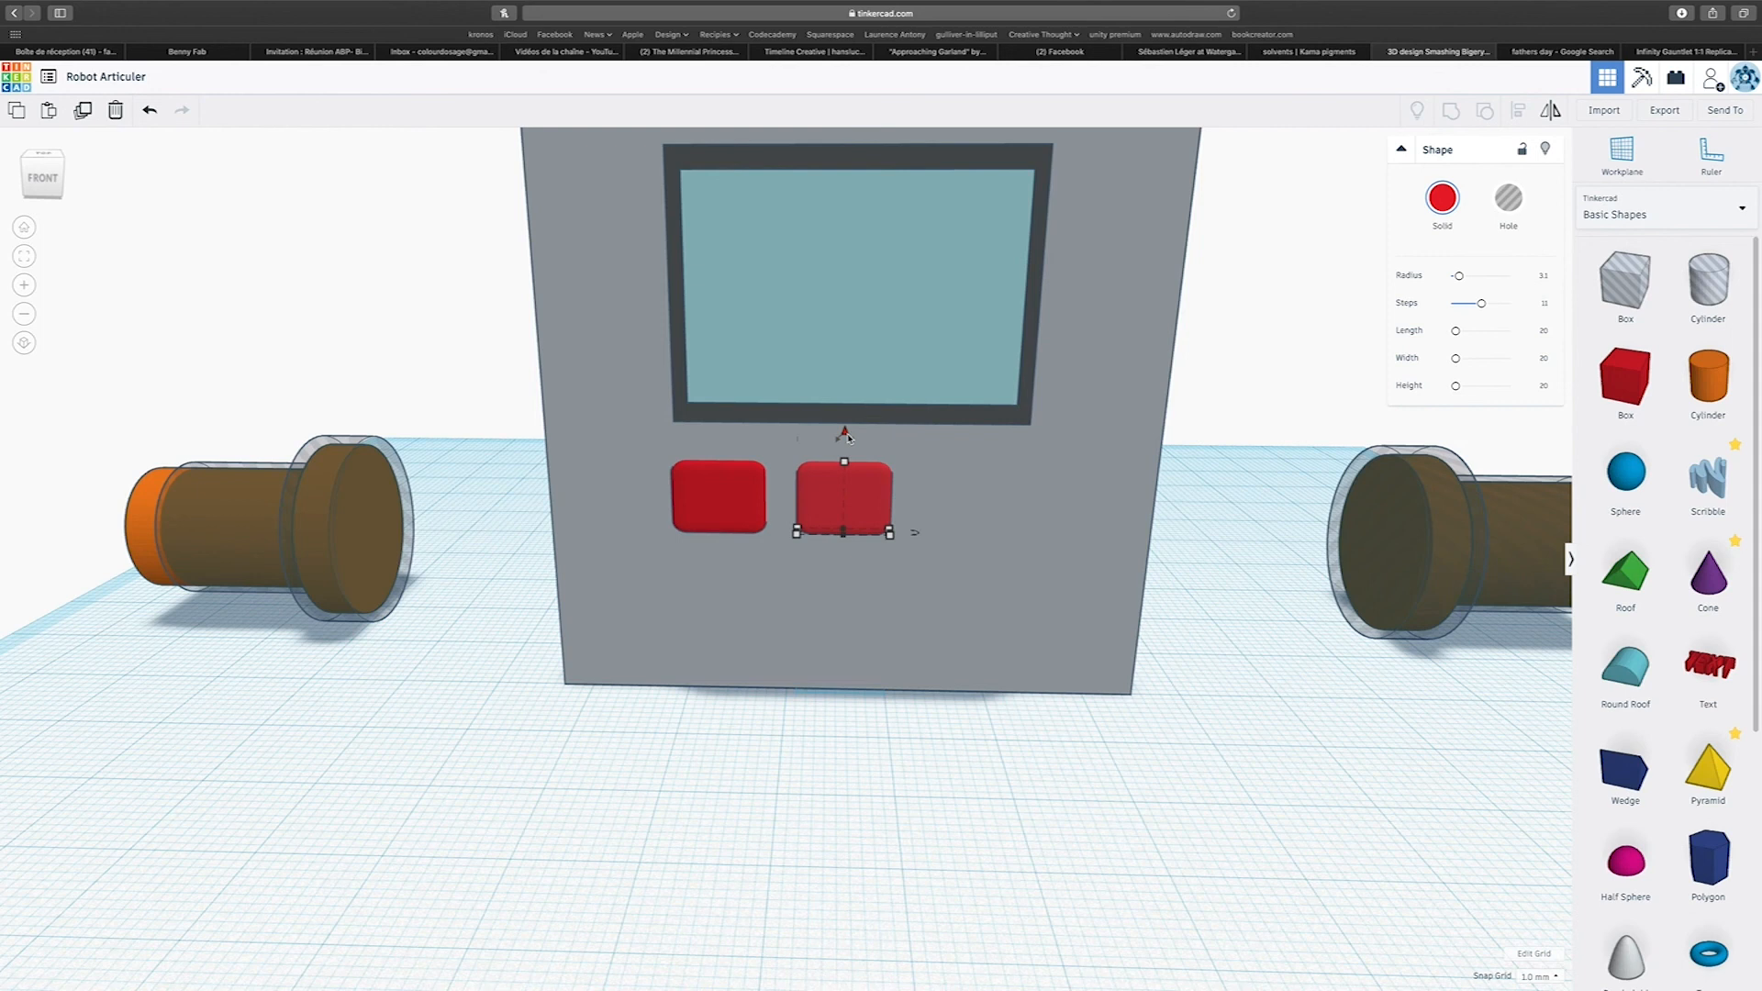
pyautogui.press('super+d')
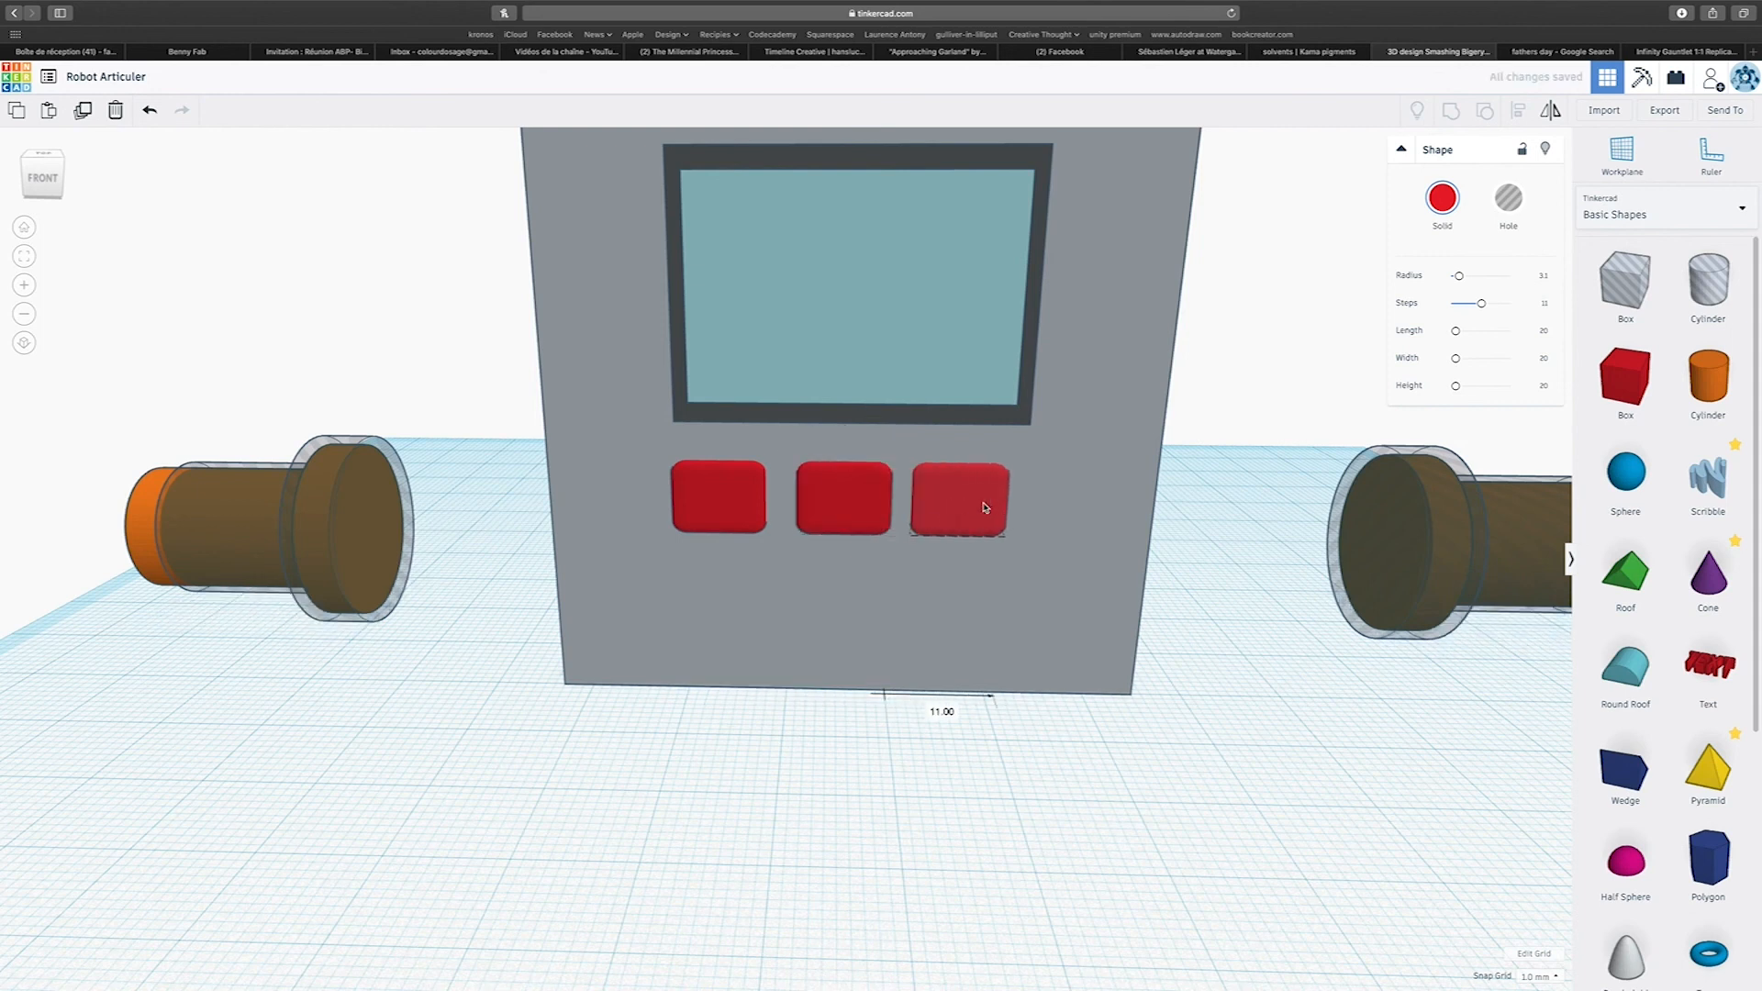
pyautogui.click(1430, 204)
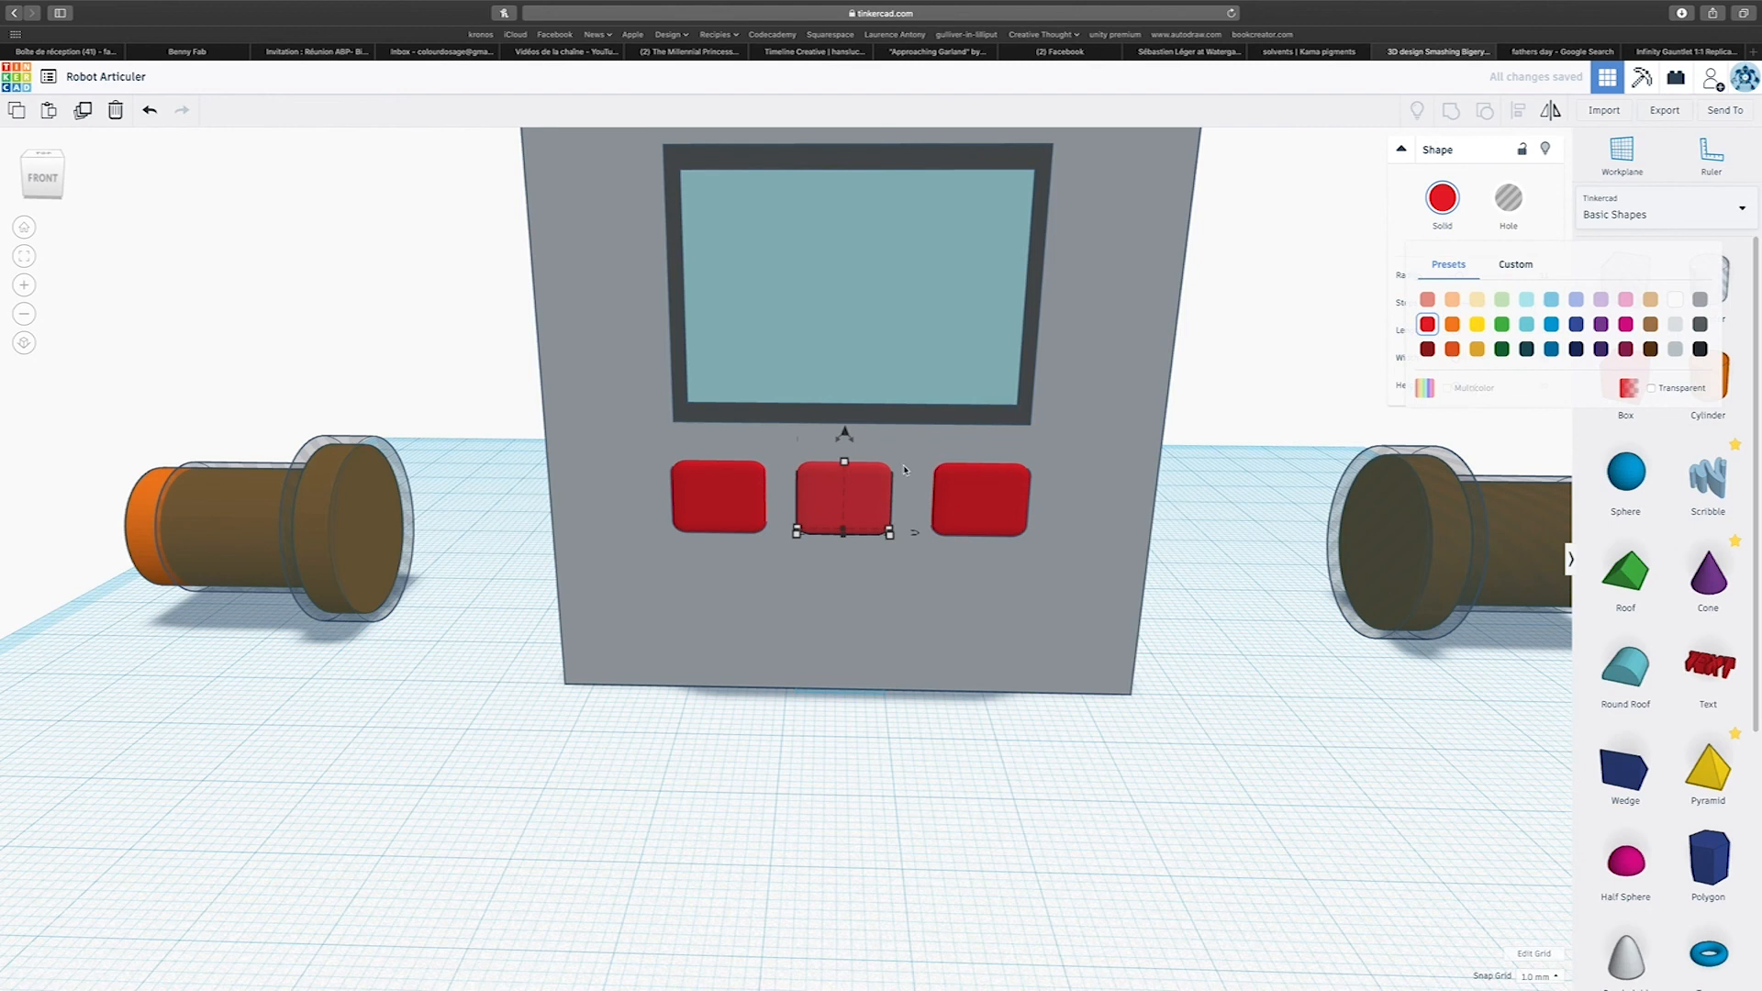
# Scale the three red buttons together proportionally to 24 mm overall width and nudge them forward out of the block's face.
pyautogui.keyDown('shift'); pyautogui.click(963, 512); pyautogui.keyUp('shift')
pyautogui.keyDown('shift'); pyautogui.click(745, 516); pyautogui.keyUp('shift')
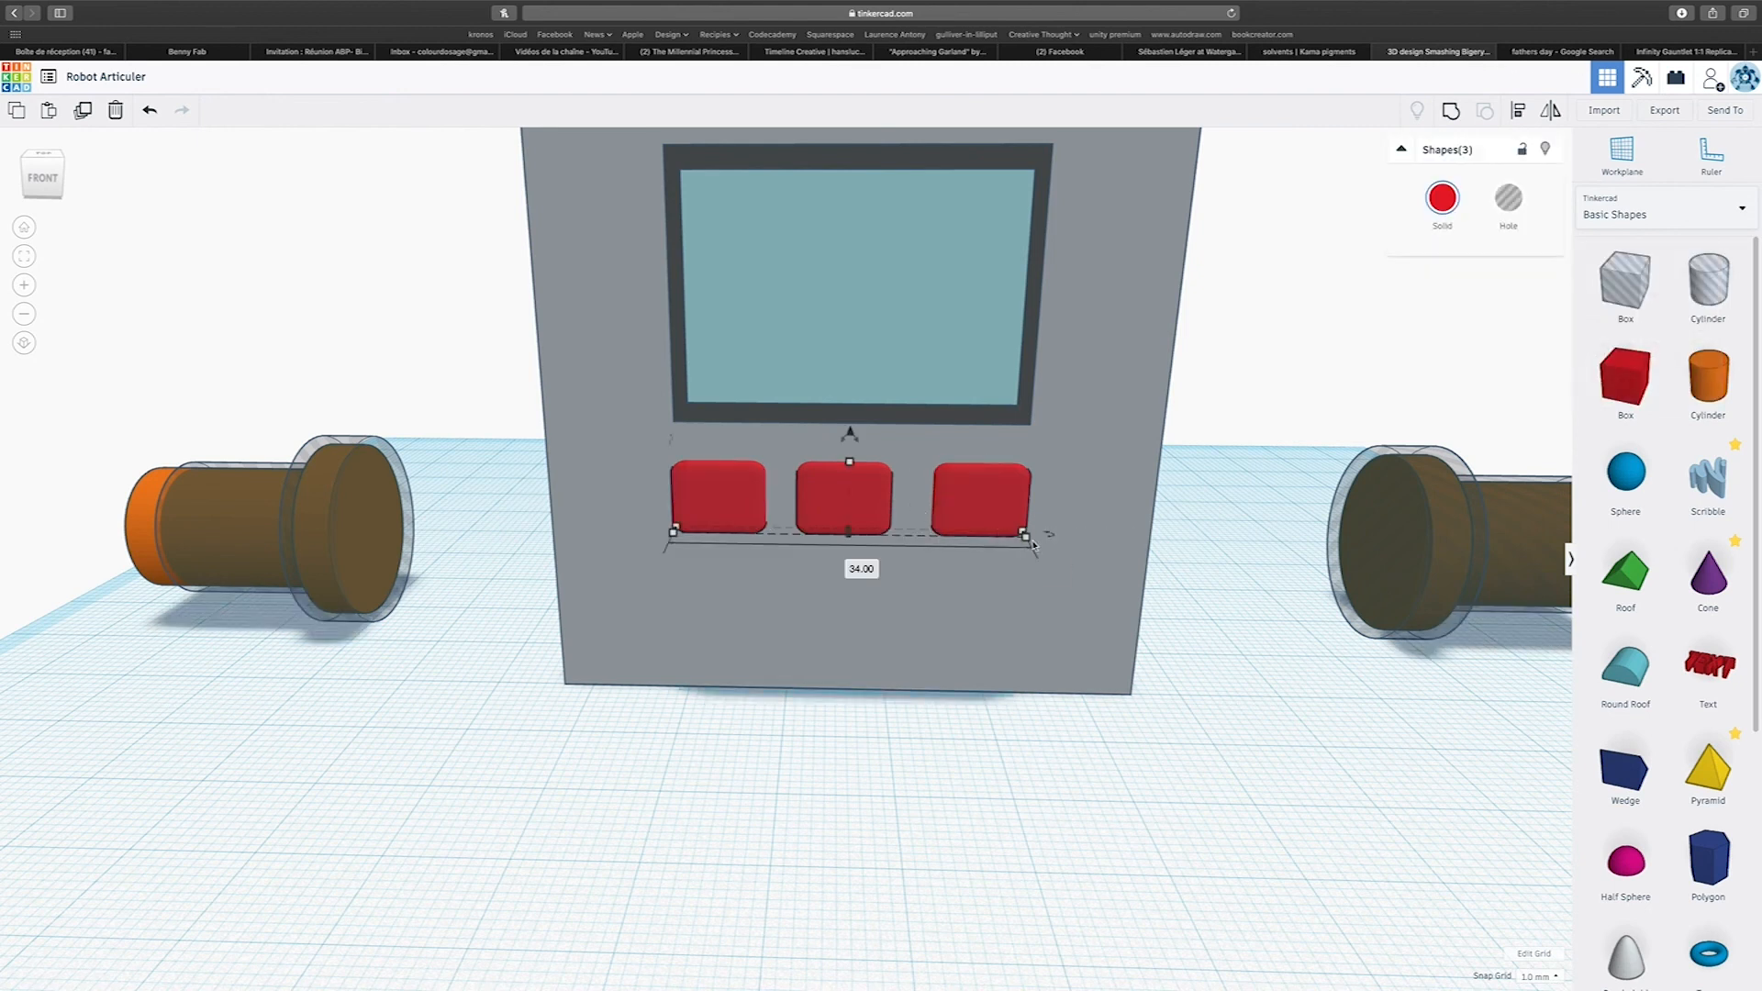
pyautogui.moveTo(1026, 535); pyautogui.dragTo(921, 530)
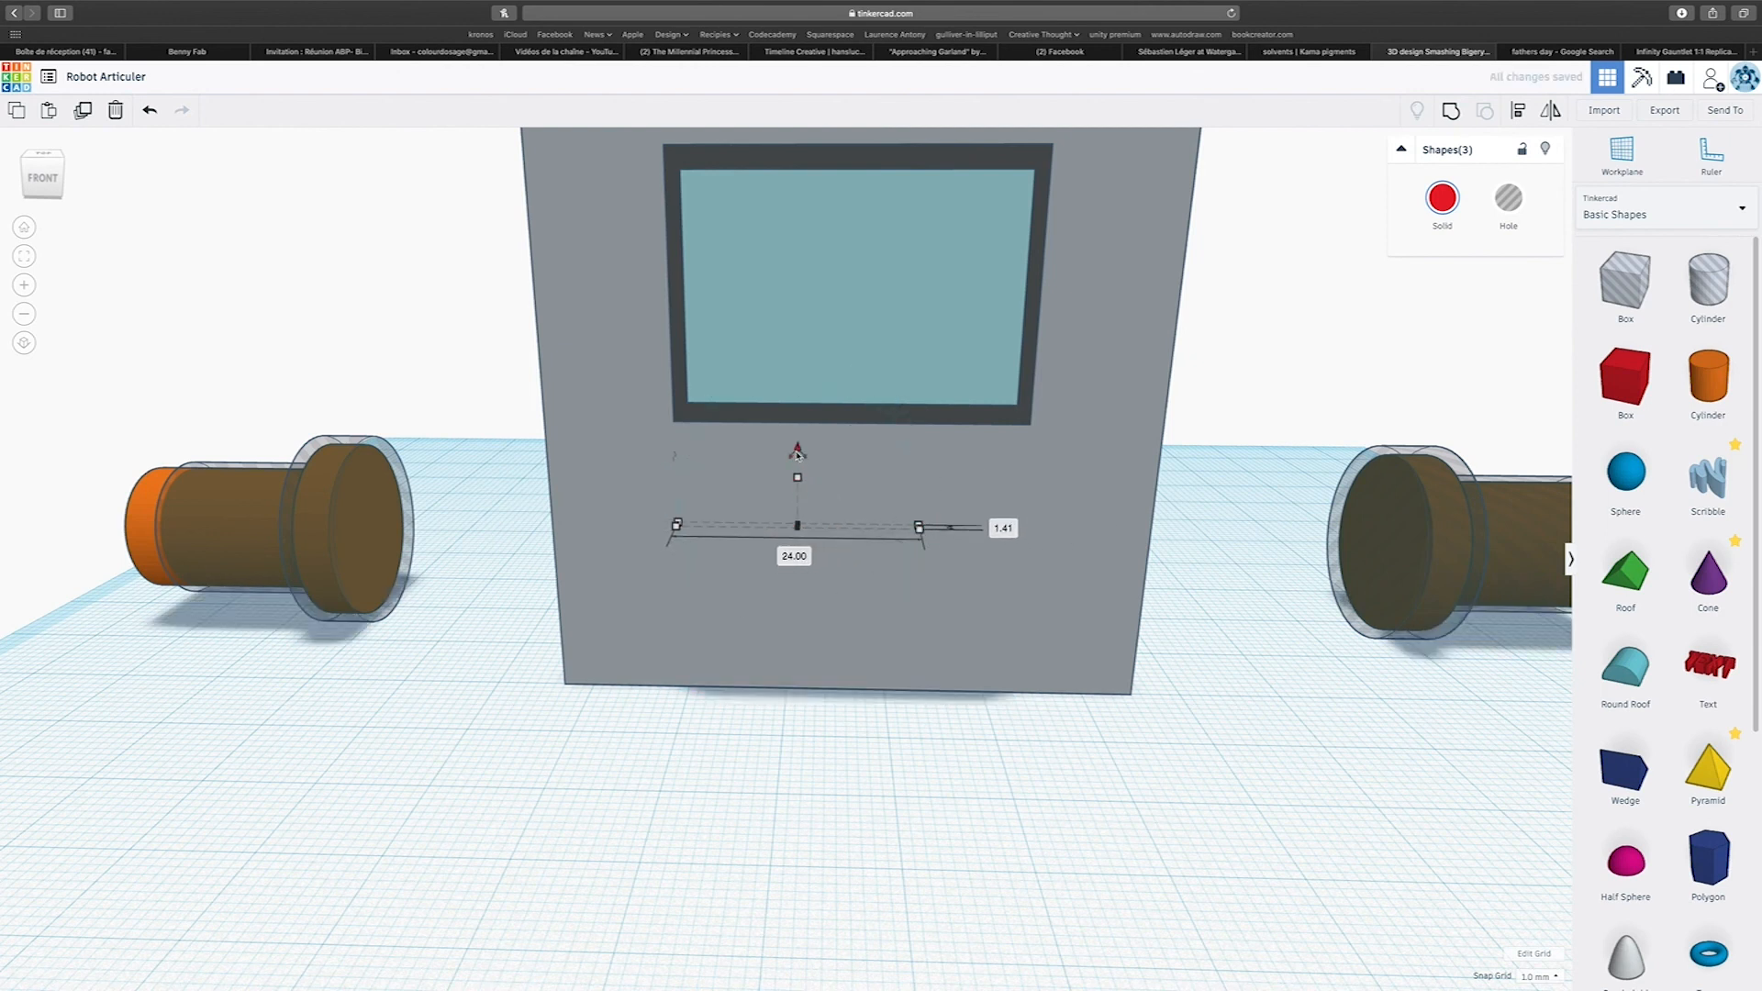
pyautogui.press('Down')
pyautogui.press('Down')
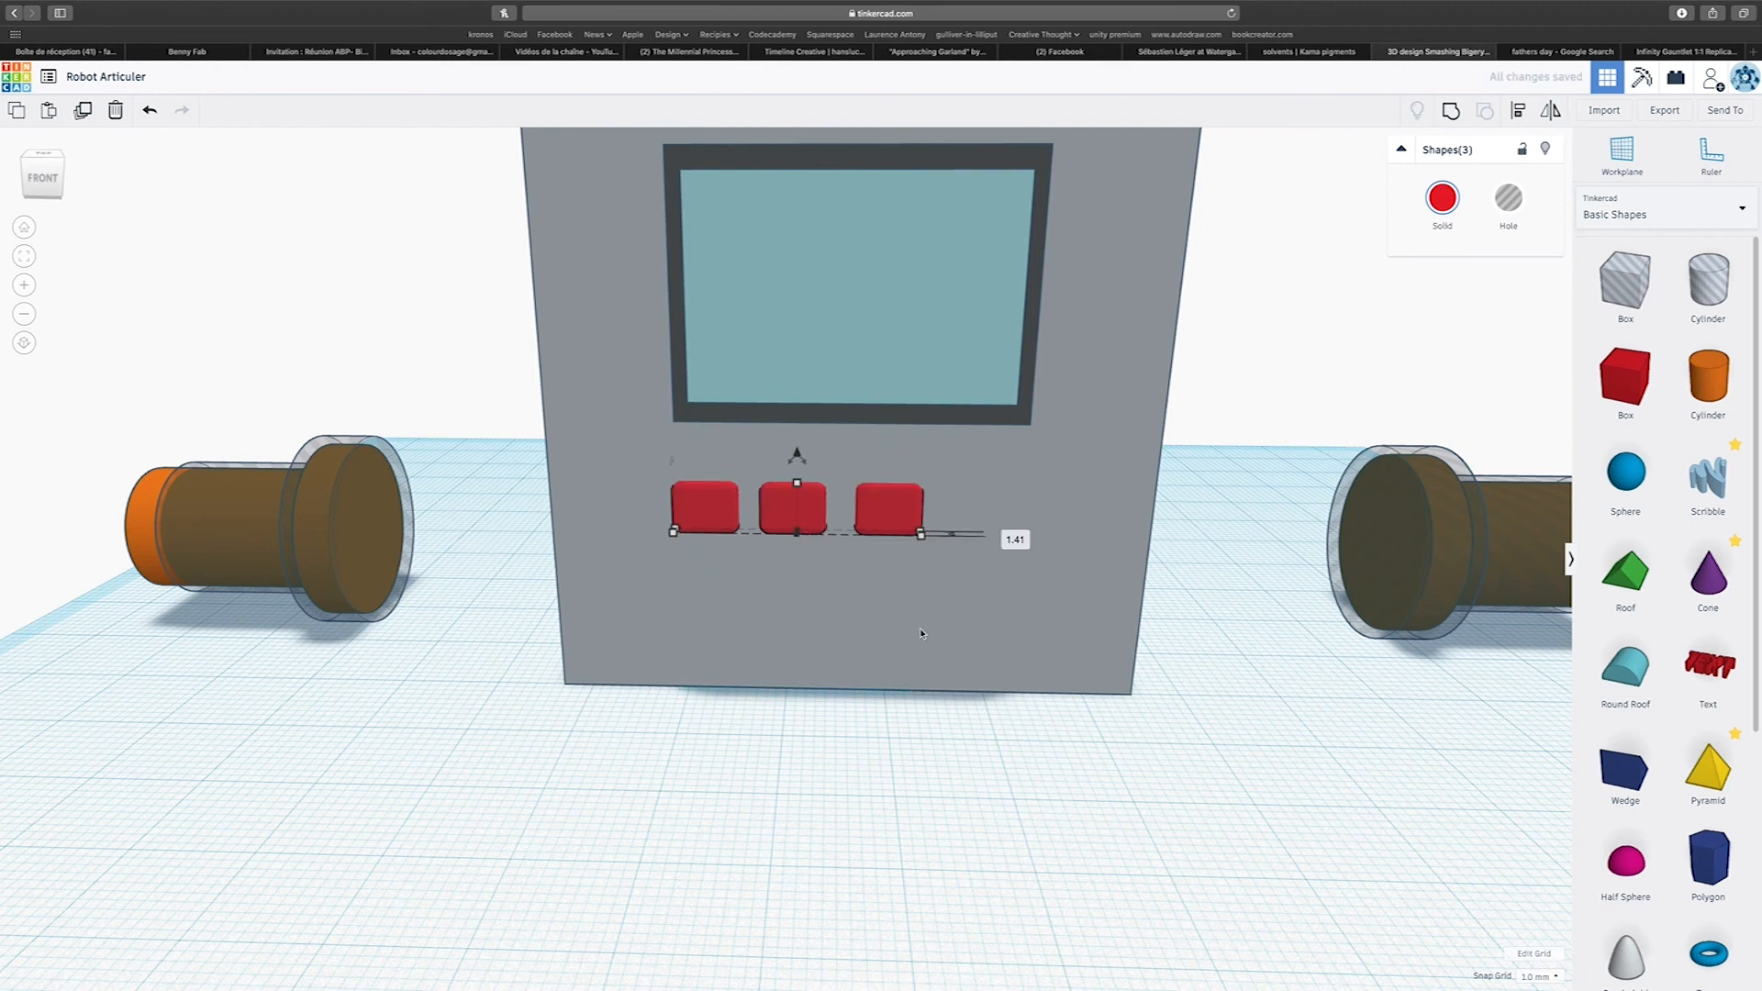
pyautogui.click(855, 738)
# Duplicate the end button of the row and place the copy beside it as a fourth red button.
pyautogui.click(877, 521)
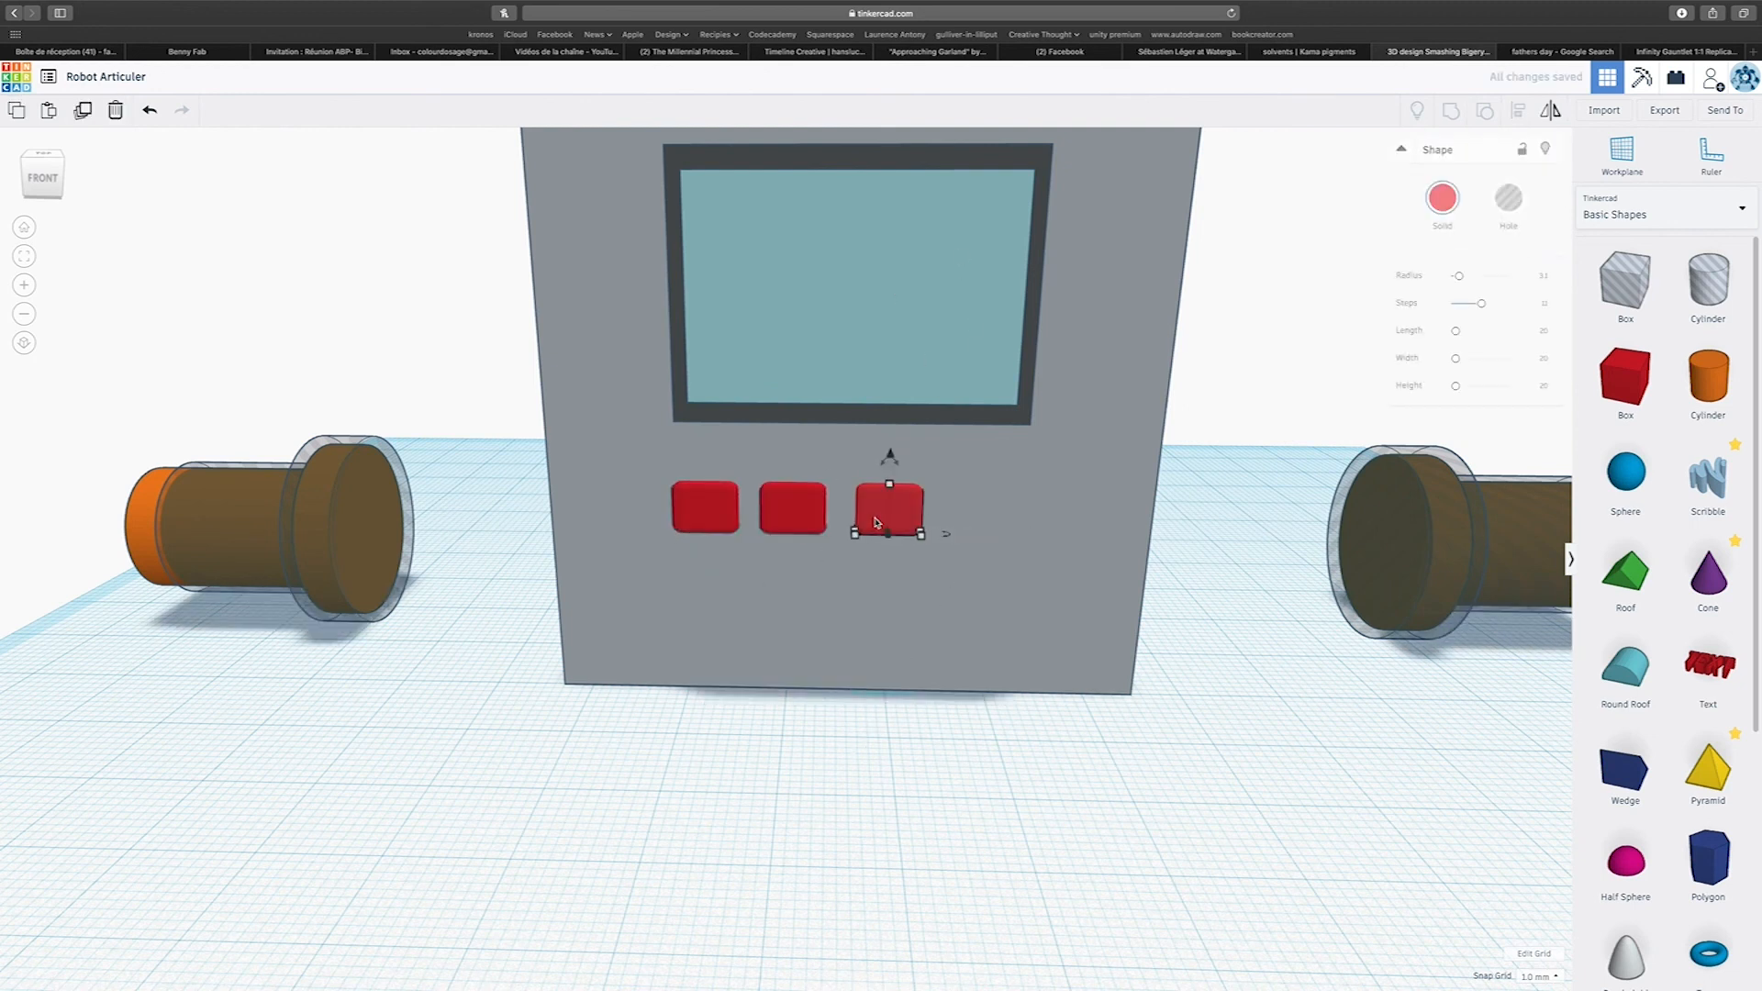
pyautogui.hotkey('ctrl', 'd')
pyautogui.moveTo(877, 522); pyautogui.dragTo(967, 520)
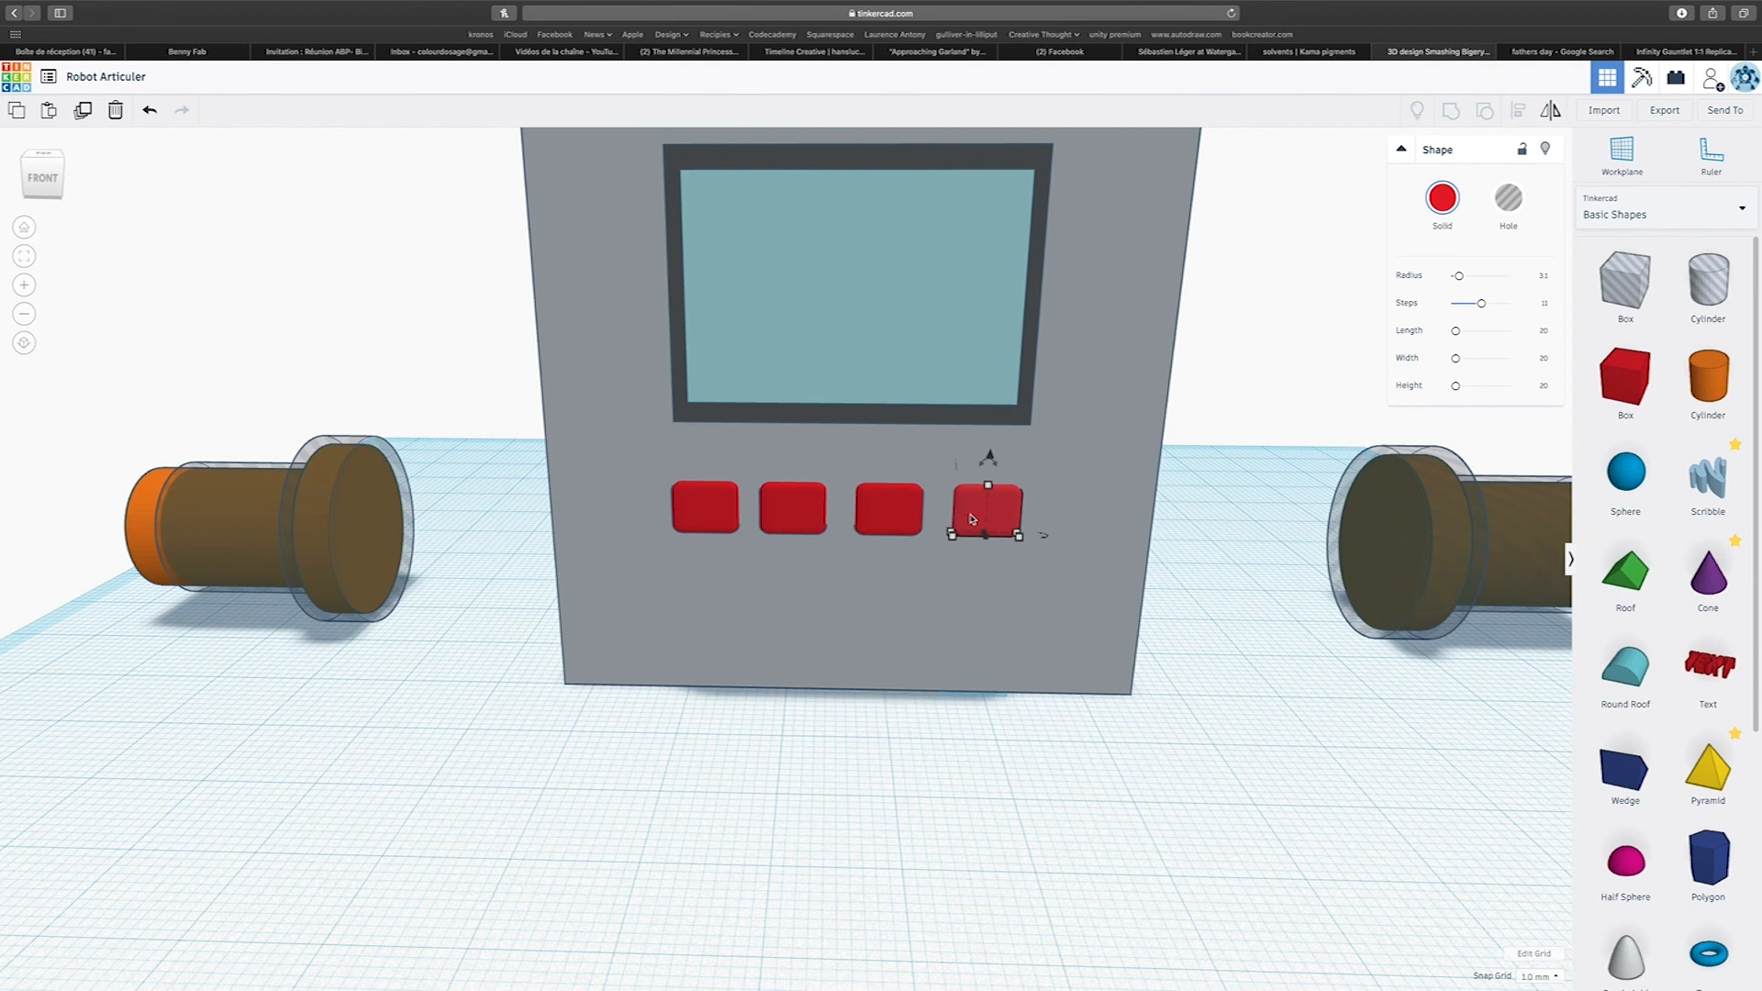
# Recolour the second button pale green, the third yellow and the fourth purple.
pyautogui.click(825, 519)
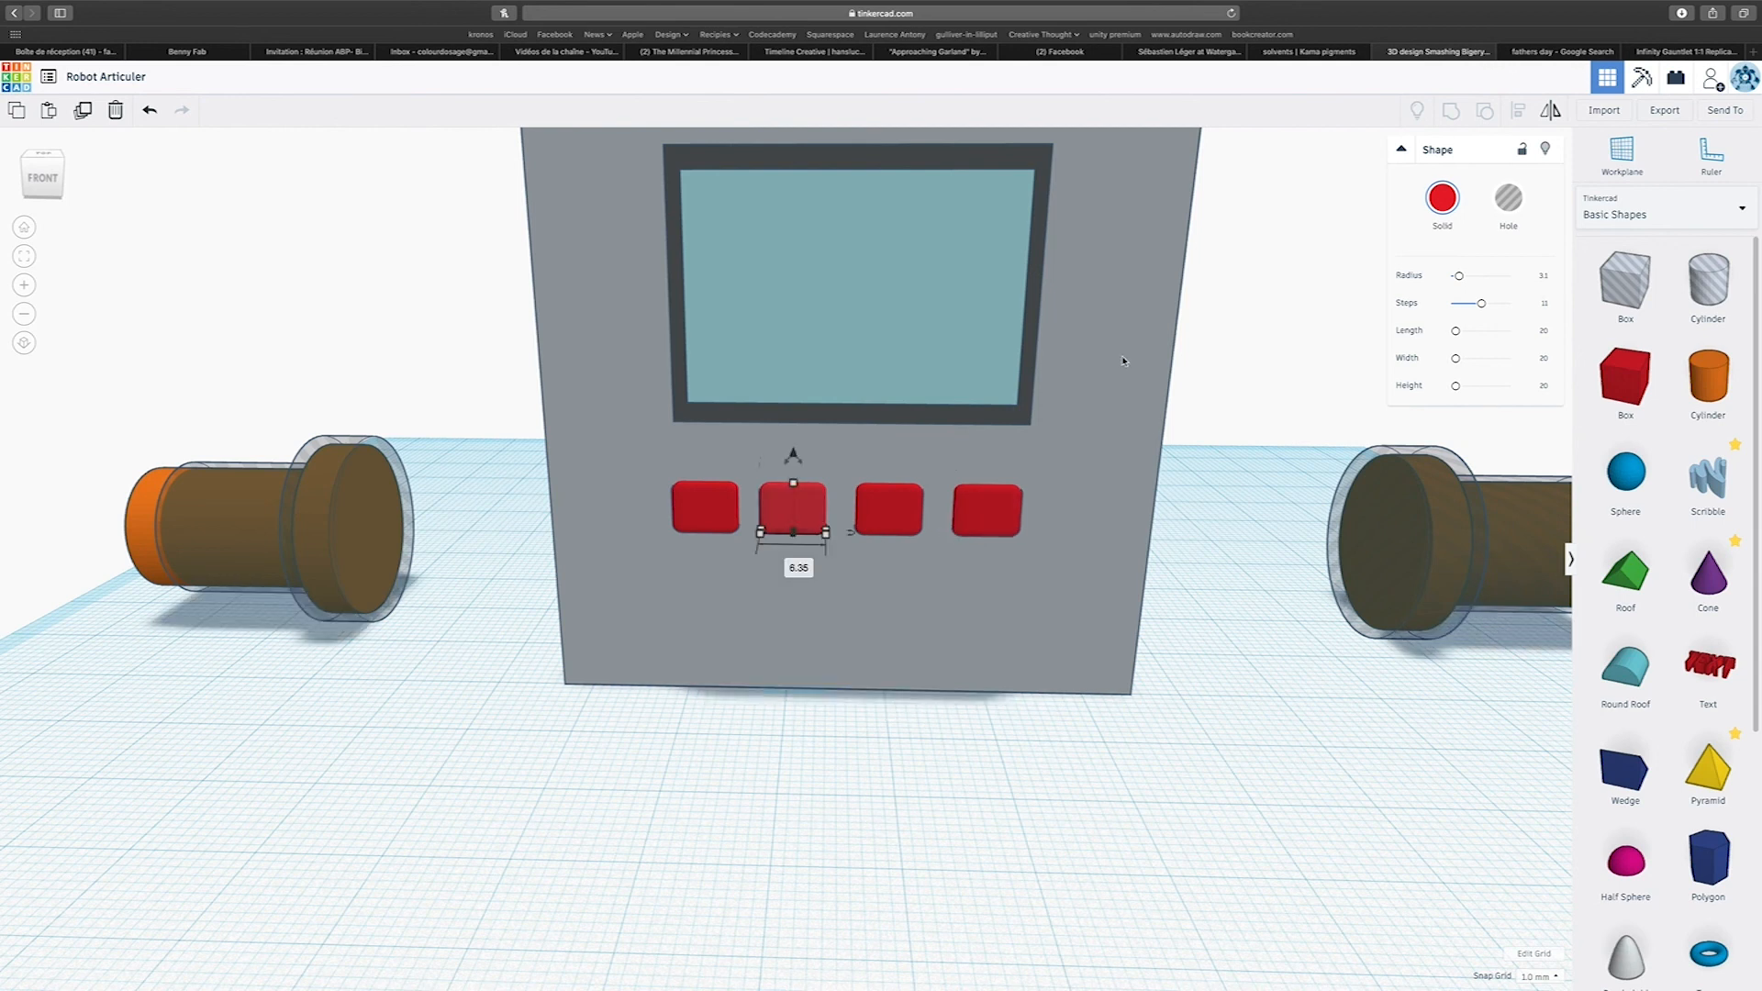
pyautogui.click(1443, 213)
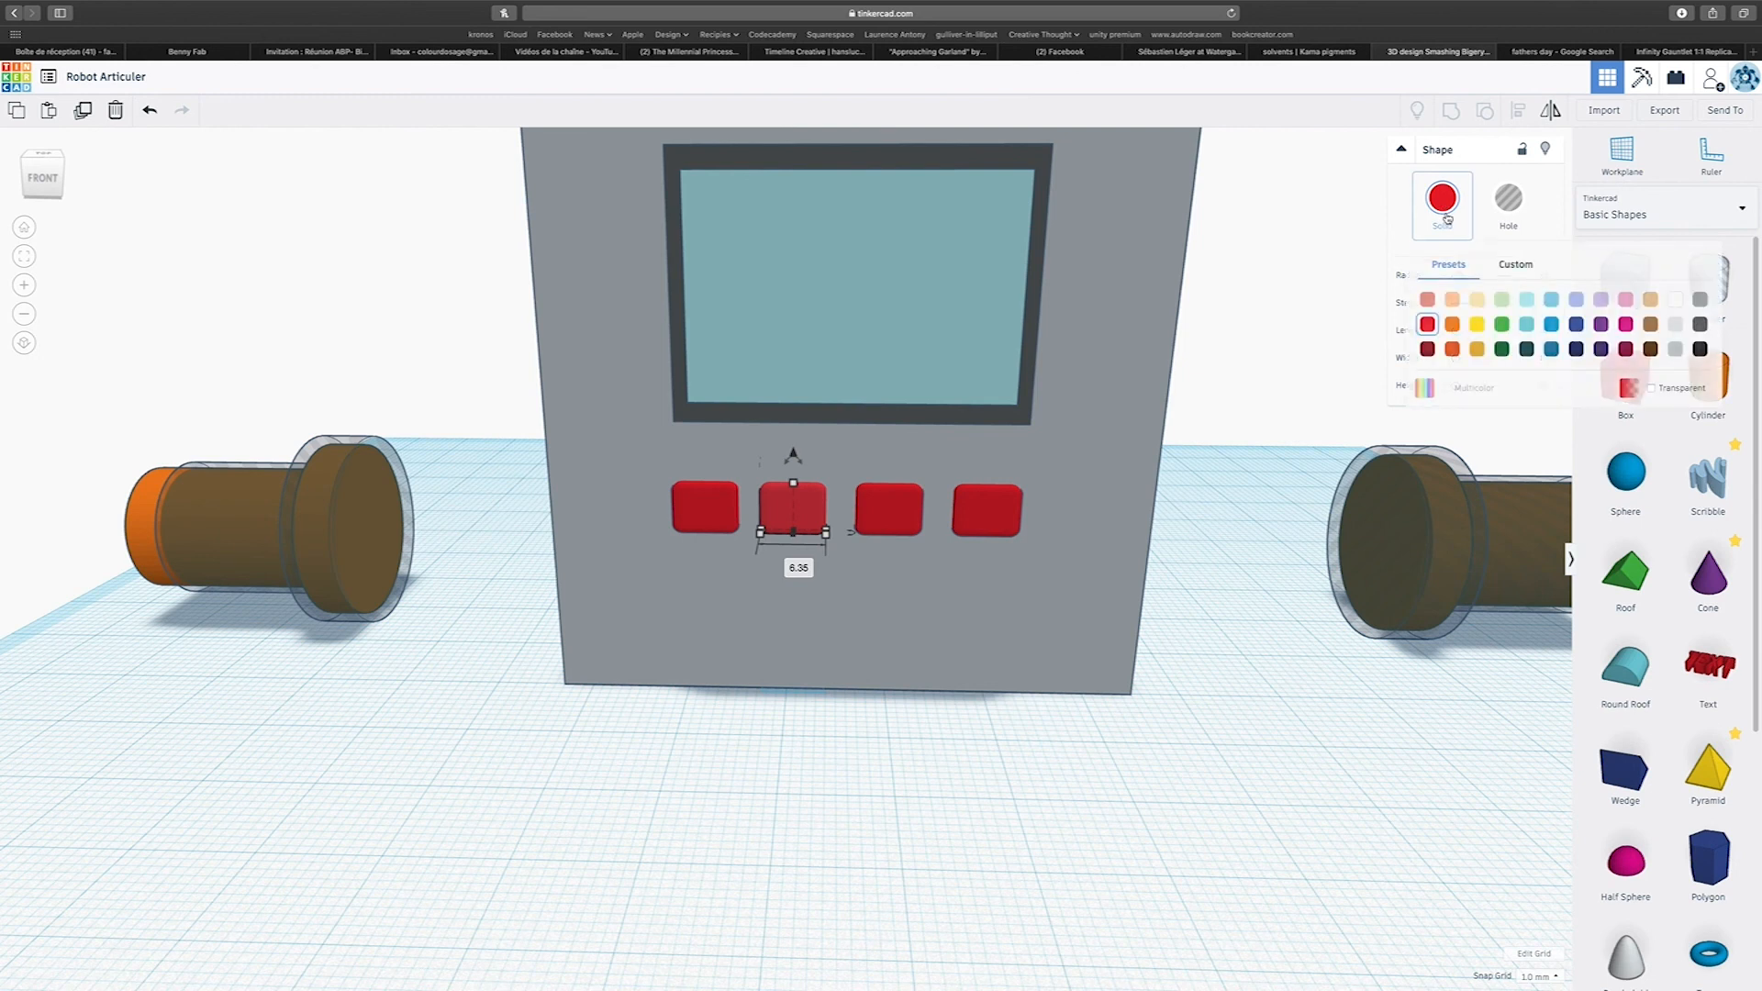
pyautogui.click(1503, 322)
pyautogui.click(875, 532)
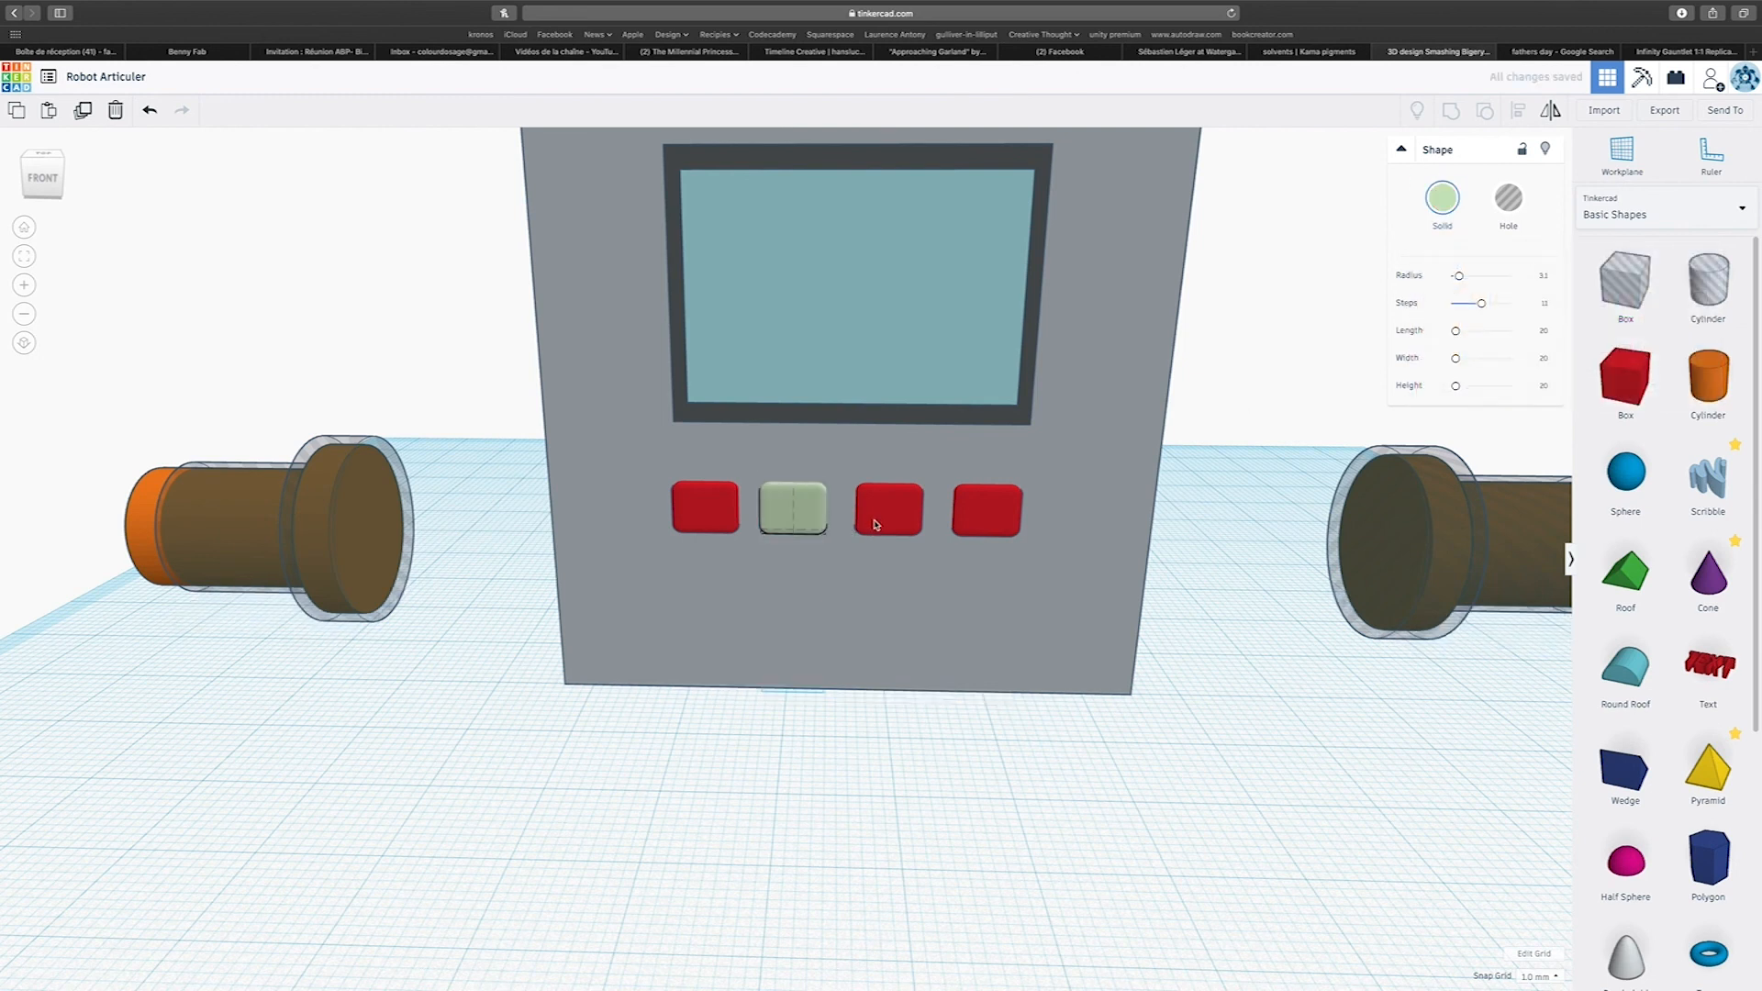
pyautogui.click(1434, 208)
pyautogui.click(1474, 322)
pyautogui.click(992, 521)
pyautogui.click(1443, 197)
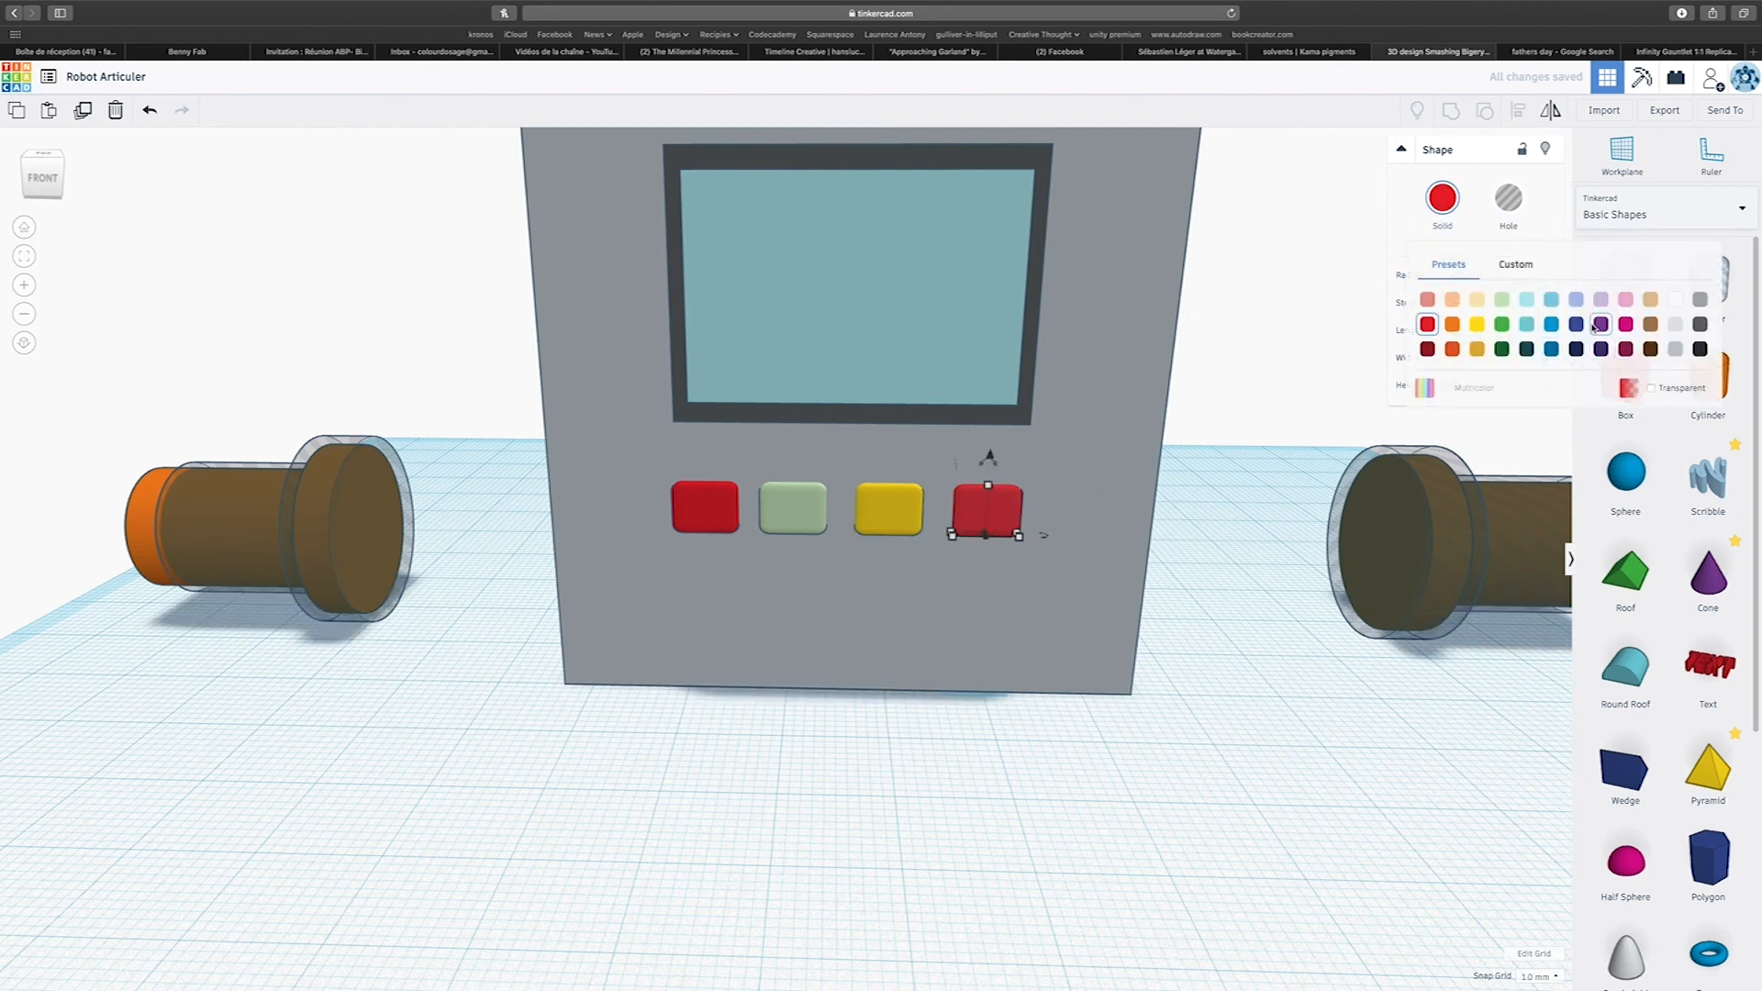
pyautogui.click(1599, 325)
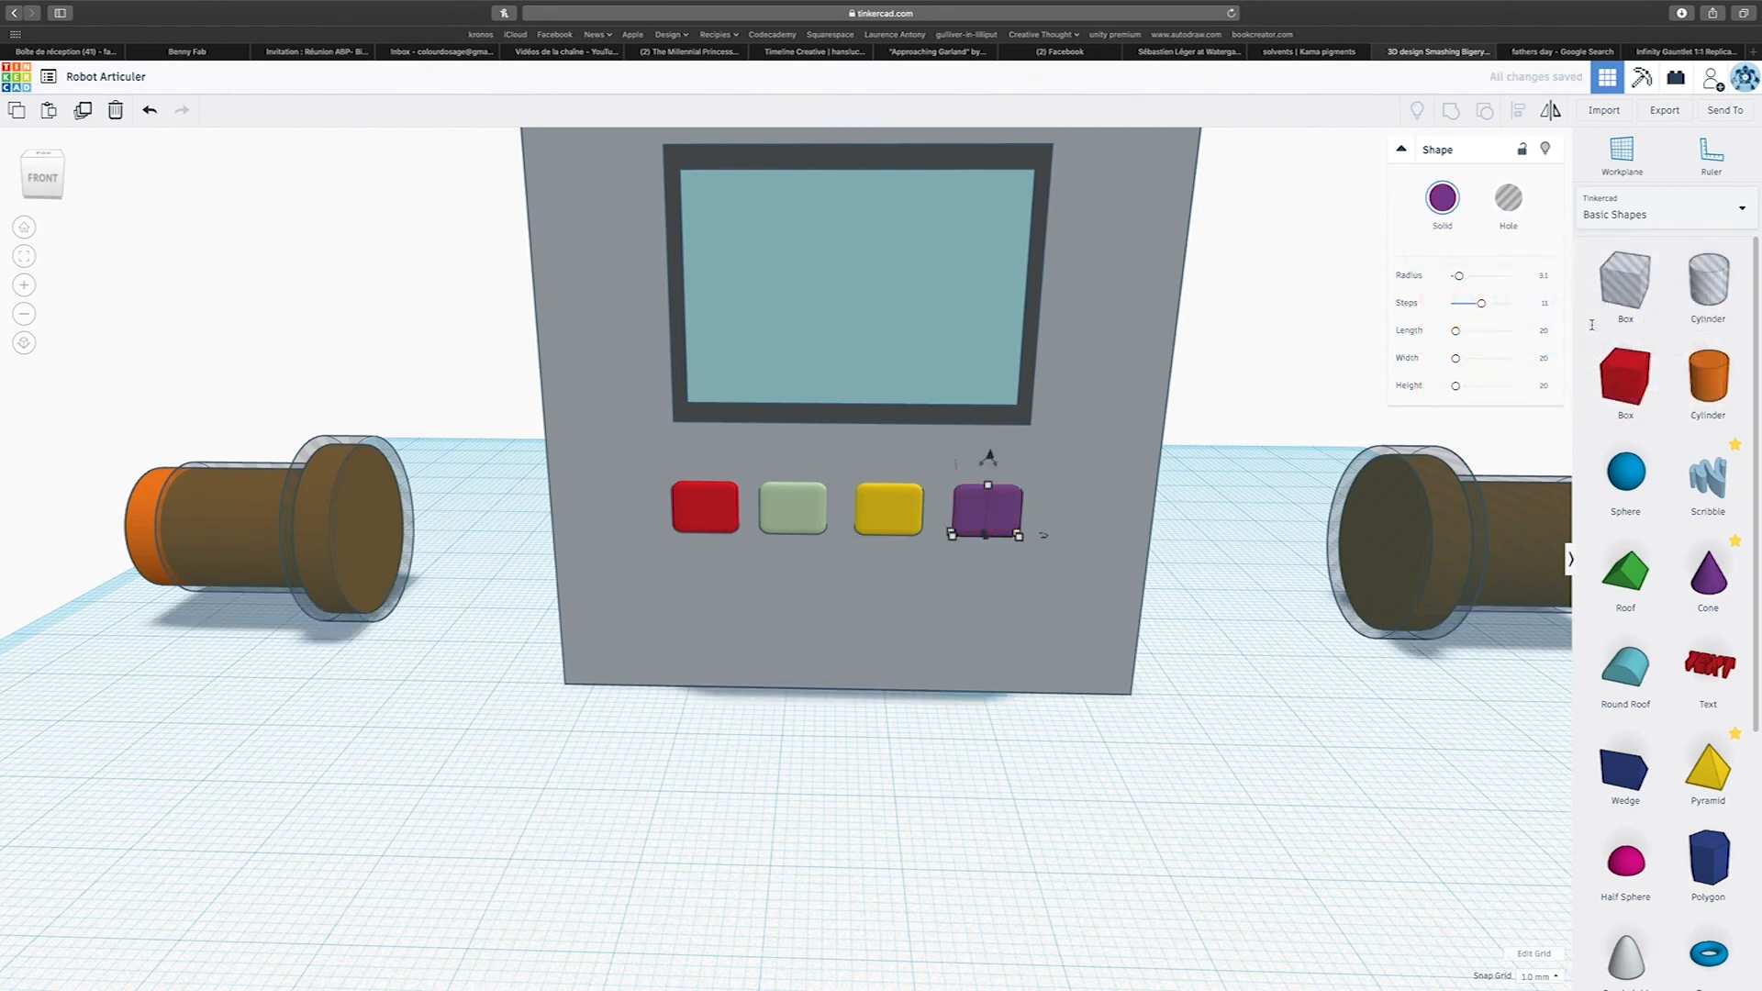
# Group the four buttons into one shape and turn on Multicolor so they keep their individual colours.
pyautogui.keyDown('shift'); pyautogui.click(725, 510); pyautogui.keyUp('shift')
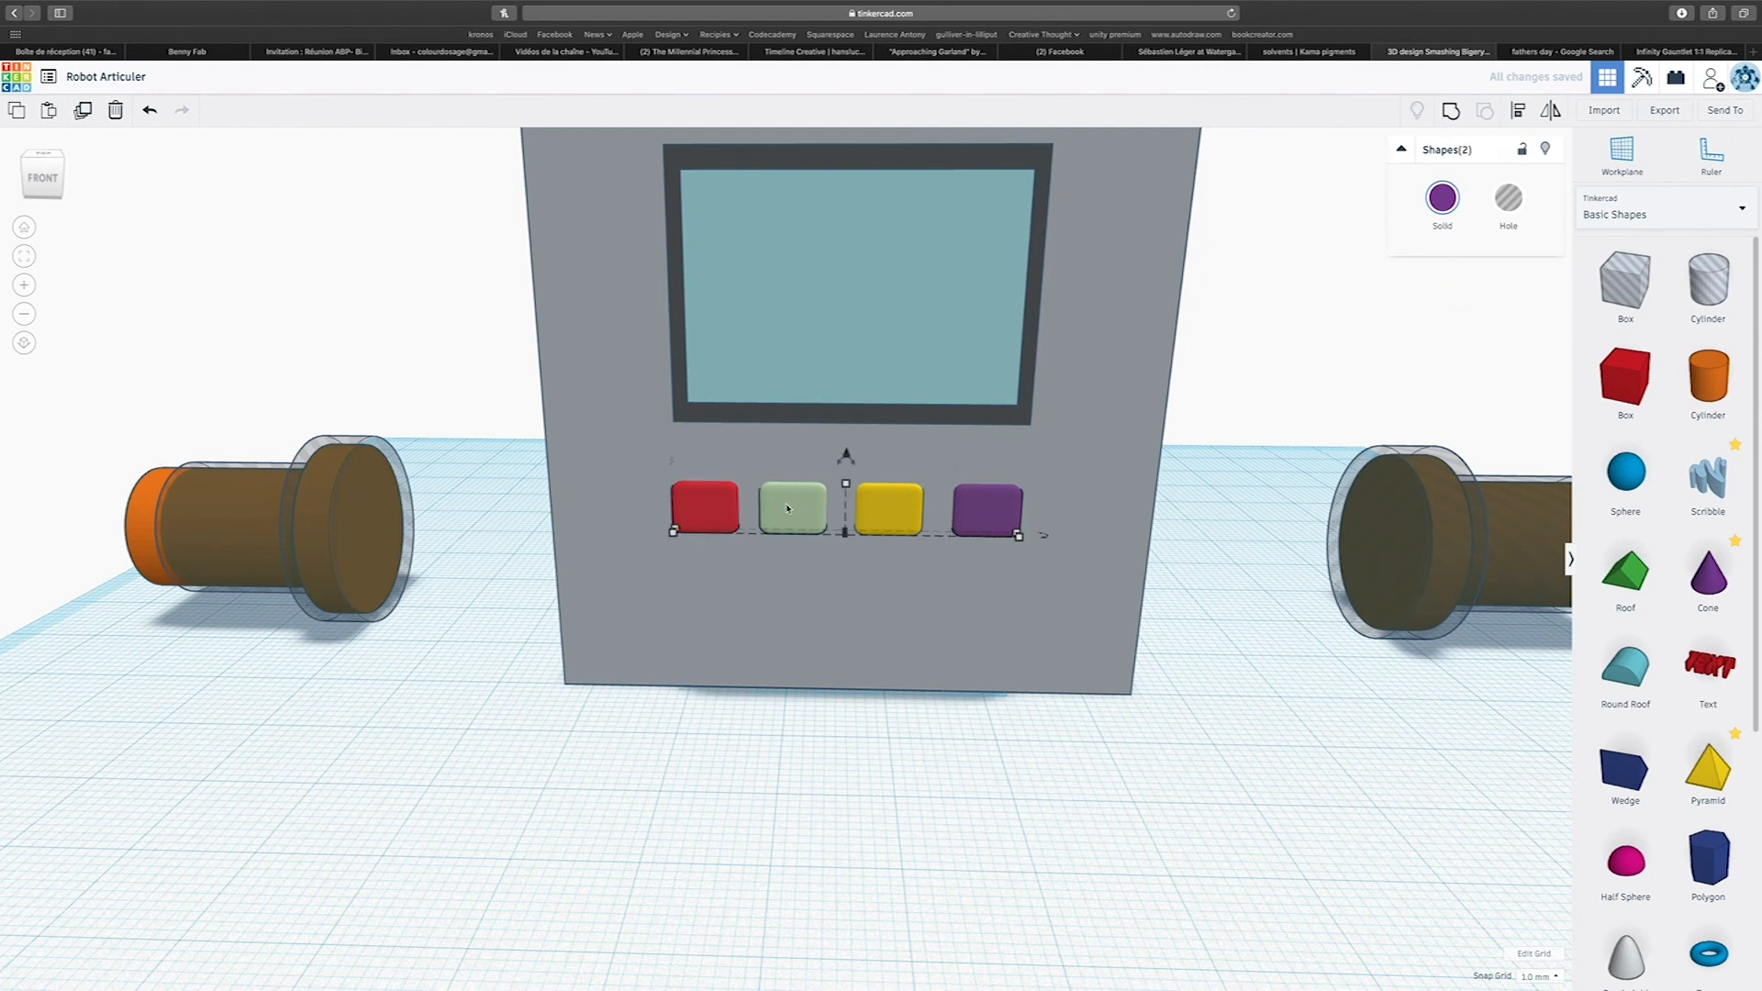
pyautogui.scroll(-5, 898, 620)
pyautogui.moveTo(892, 633); pyautogui.dragTo(866, 811, button='right')
pyautogui.click(816, 723)
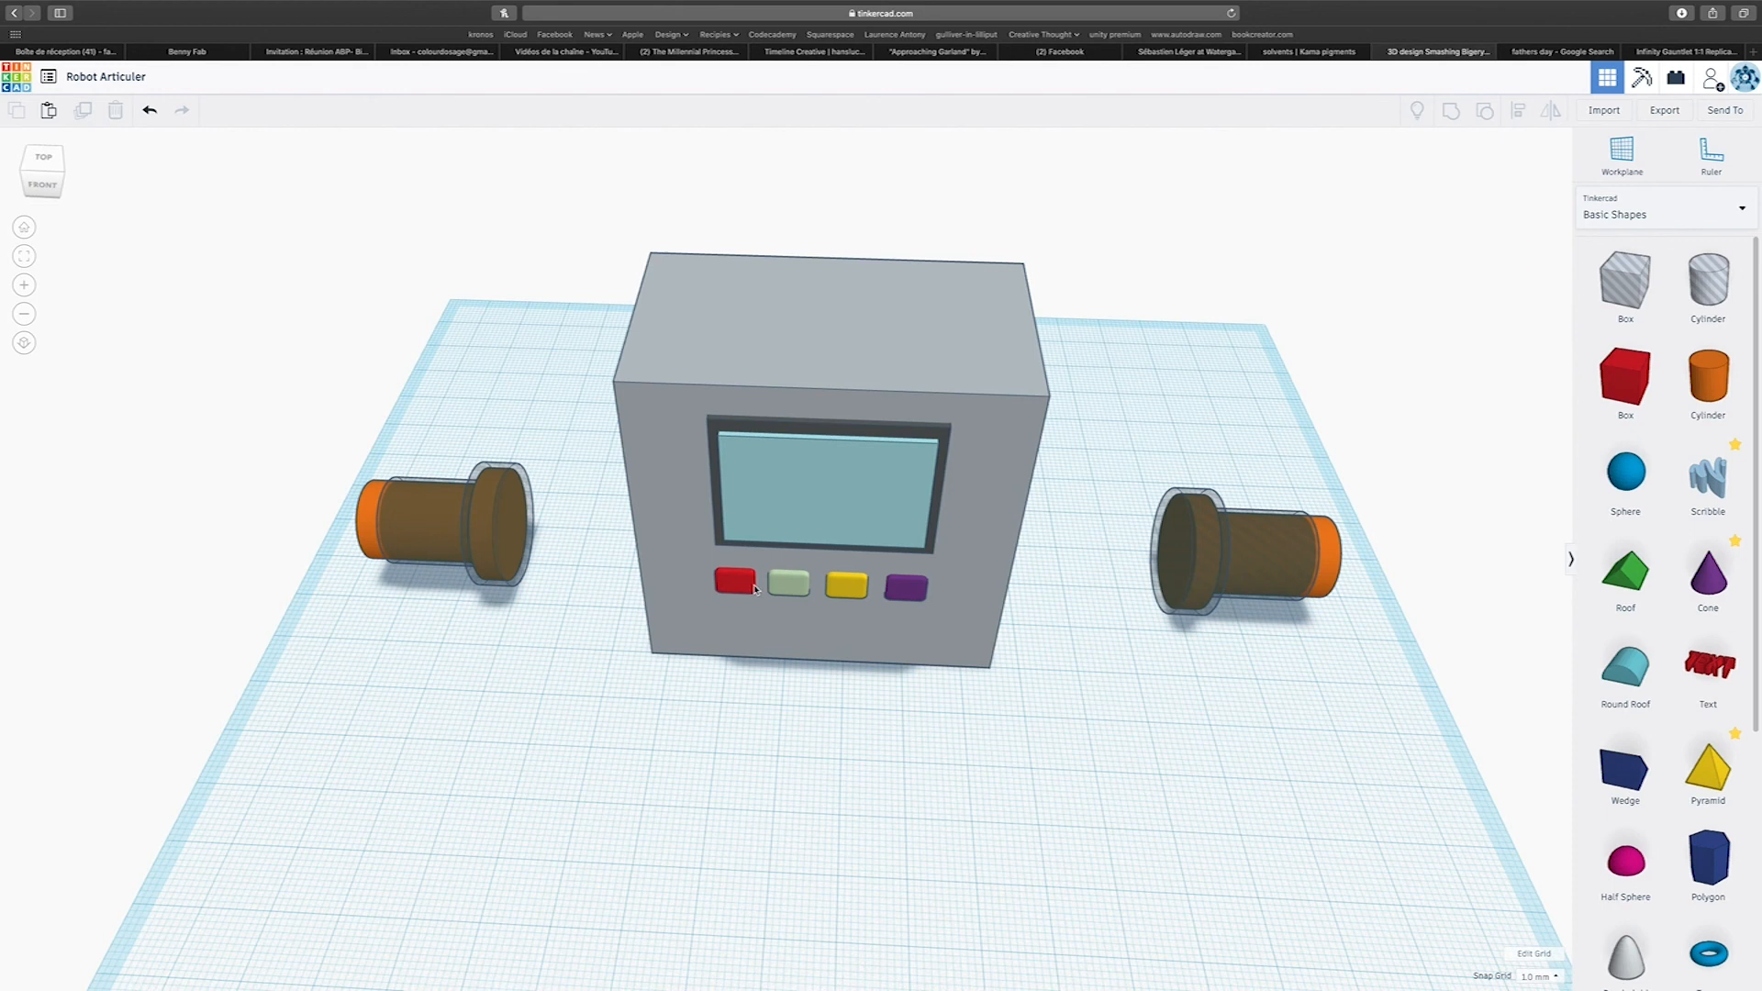
pyautogui.click(734, 580)
pyautogui.keyDown('shift'); pyautogui.click(798, 583); pyautogui.keyUp('shift')
pyautogui.keyDown('shift'); pyautogui.click(846, 586); pyautogui.keyUp('shift')
pyautogui.keyDown('shift'); pyautogui.click(909, 587); pyautogui.keyUp('shift')
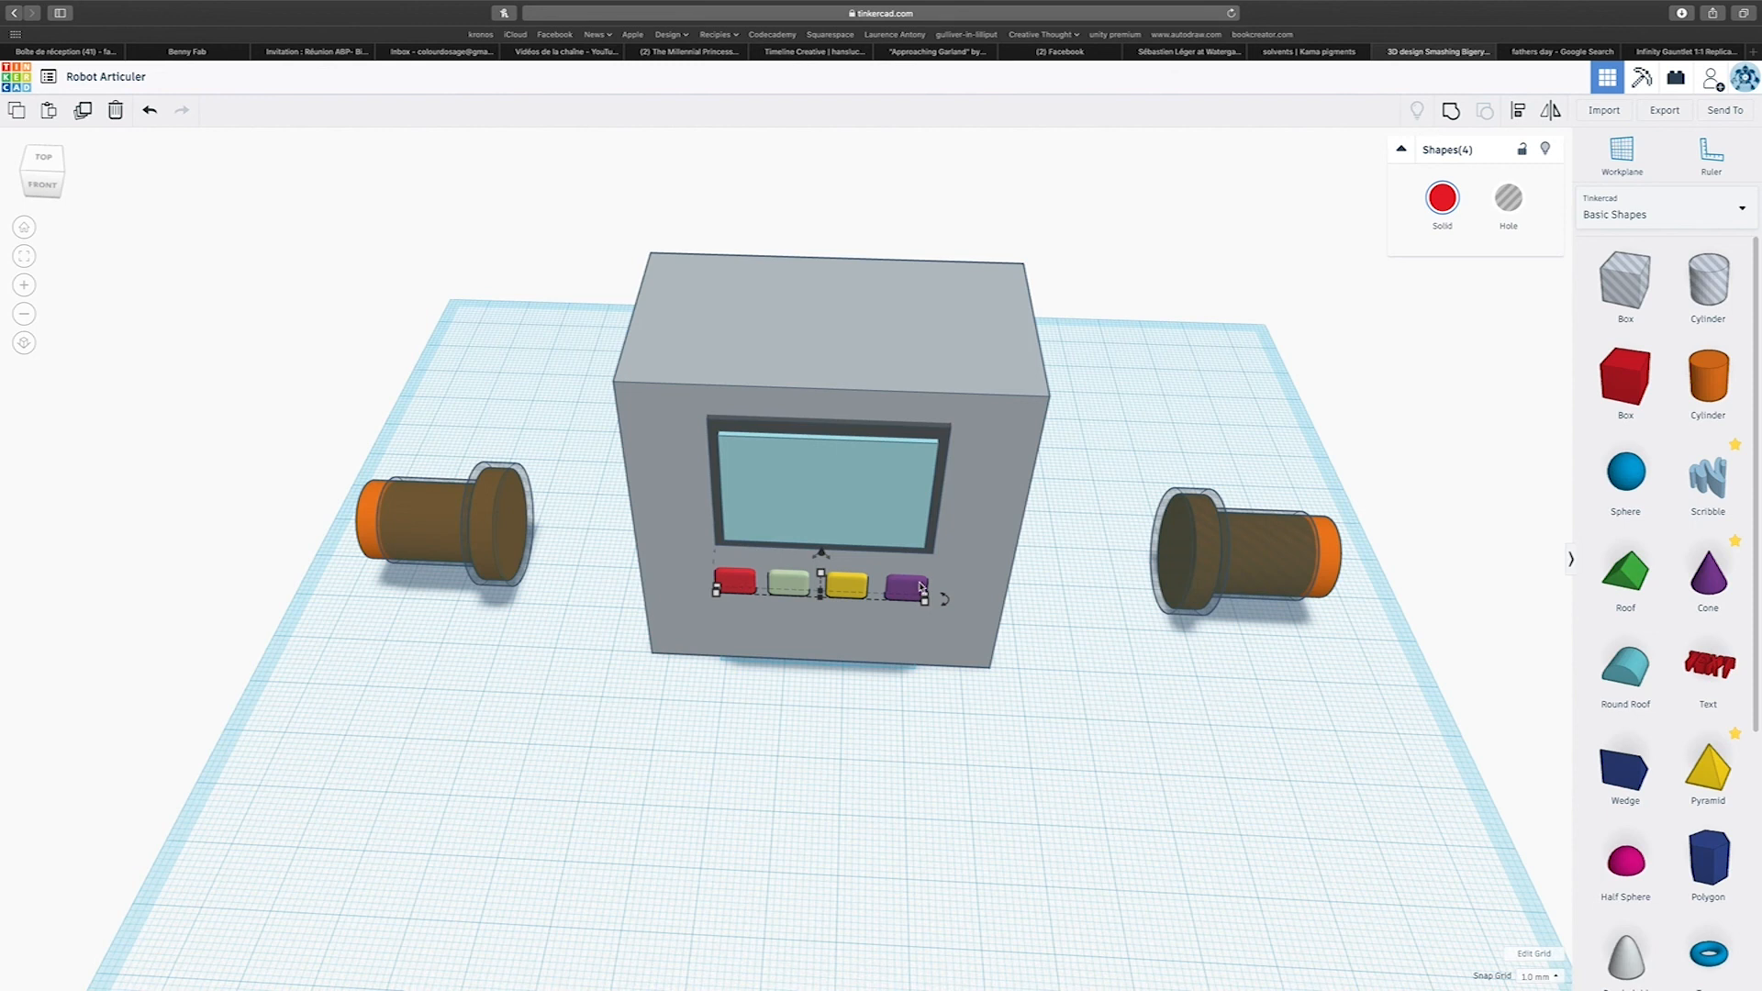
pyautogui.click(1451, 110)
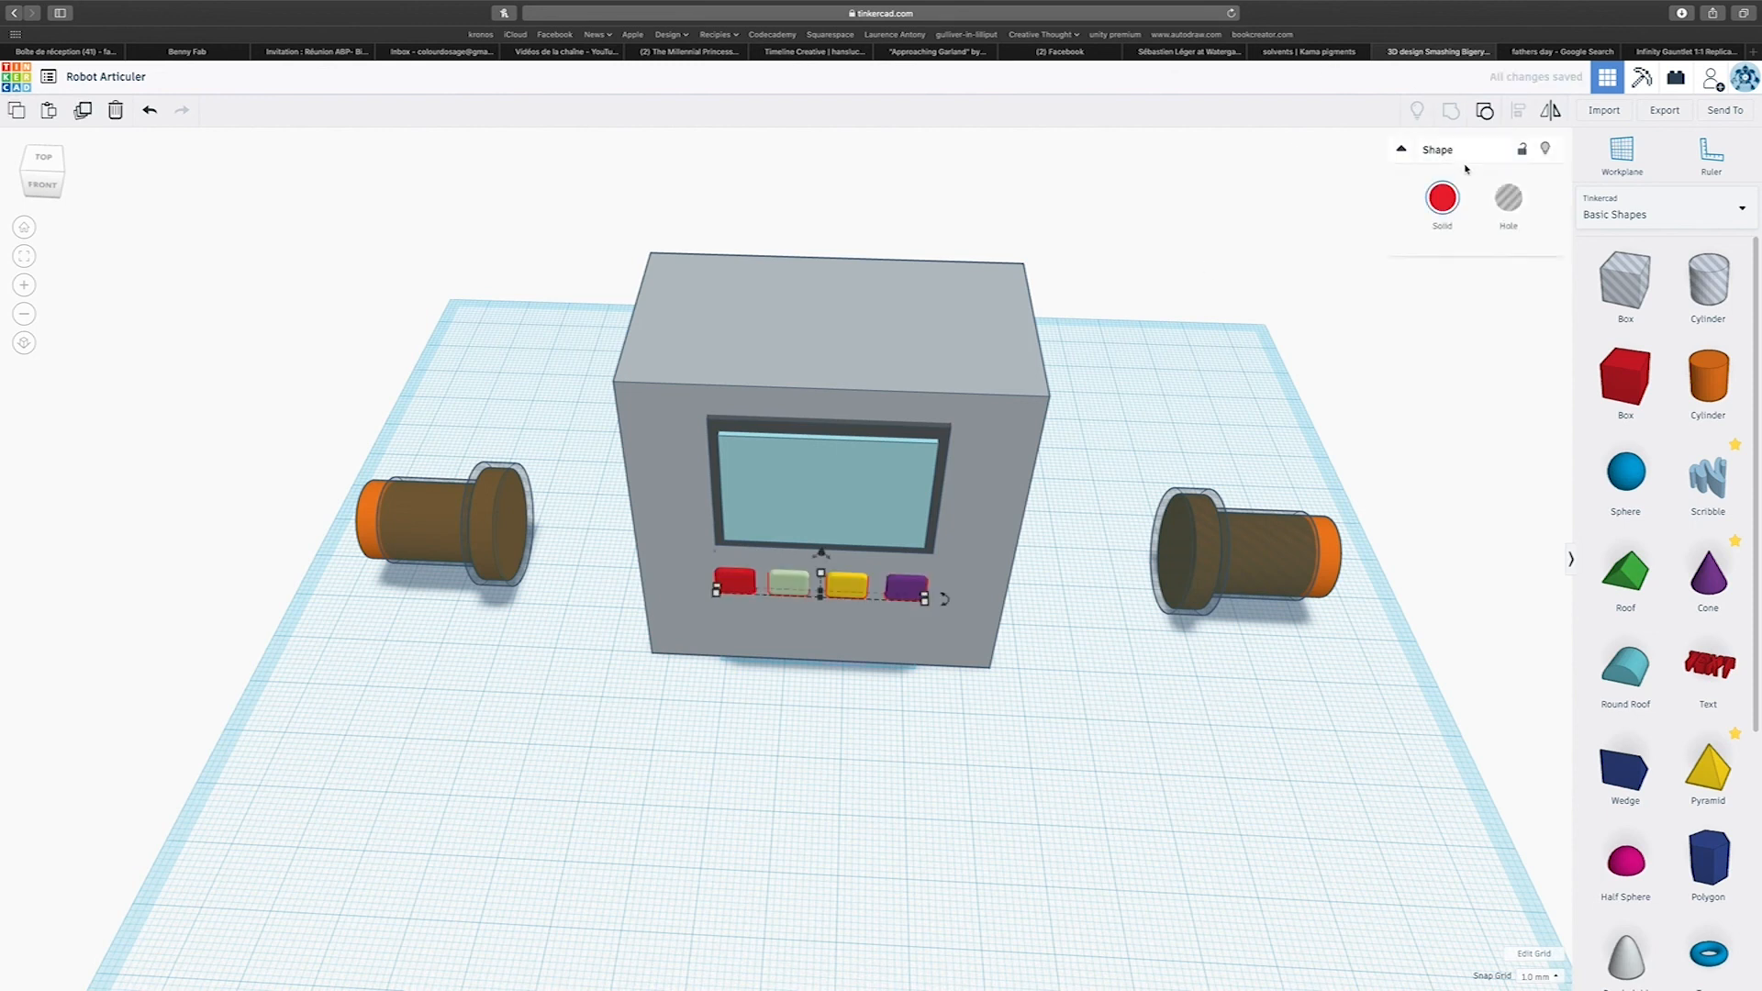
pyautogui.click(1439, 209)
pyautogui.click(1448, 389)
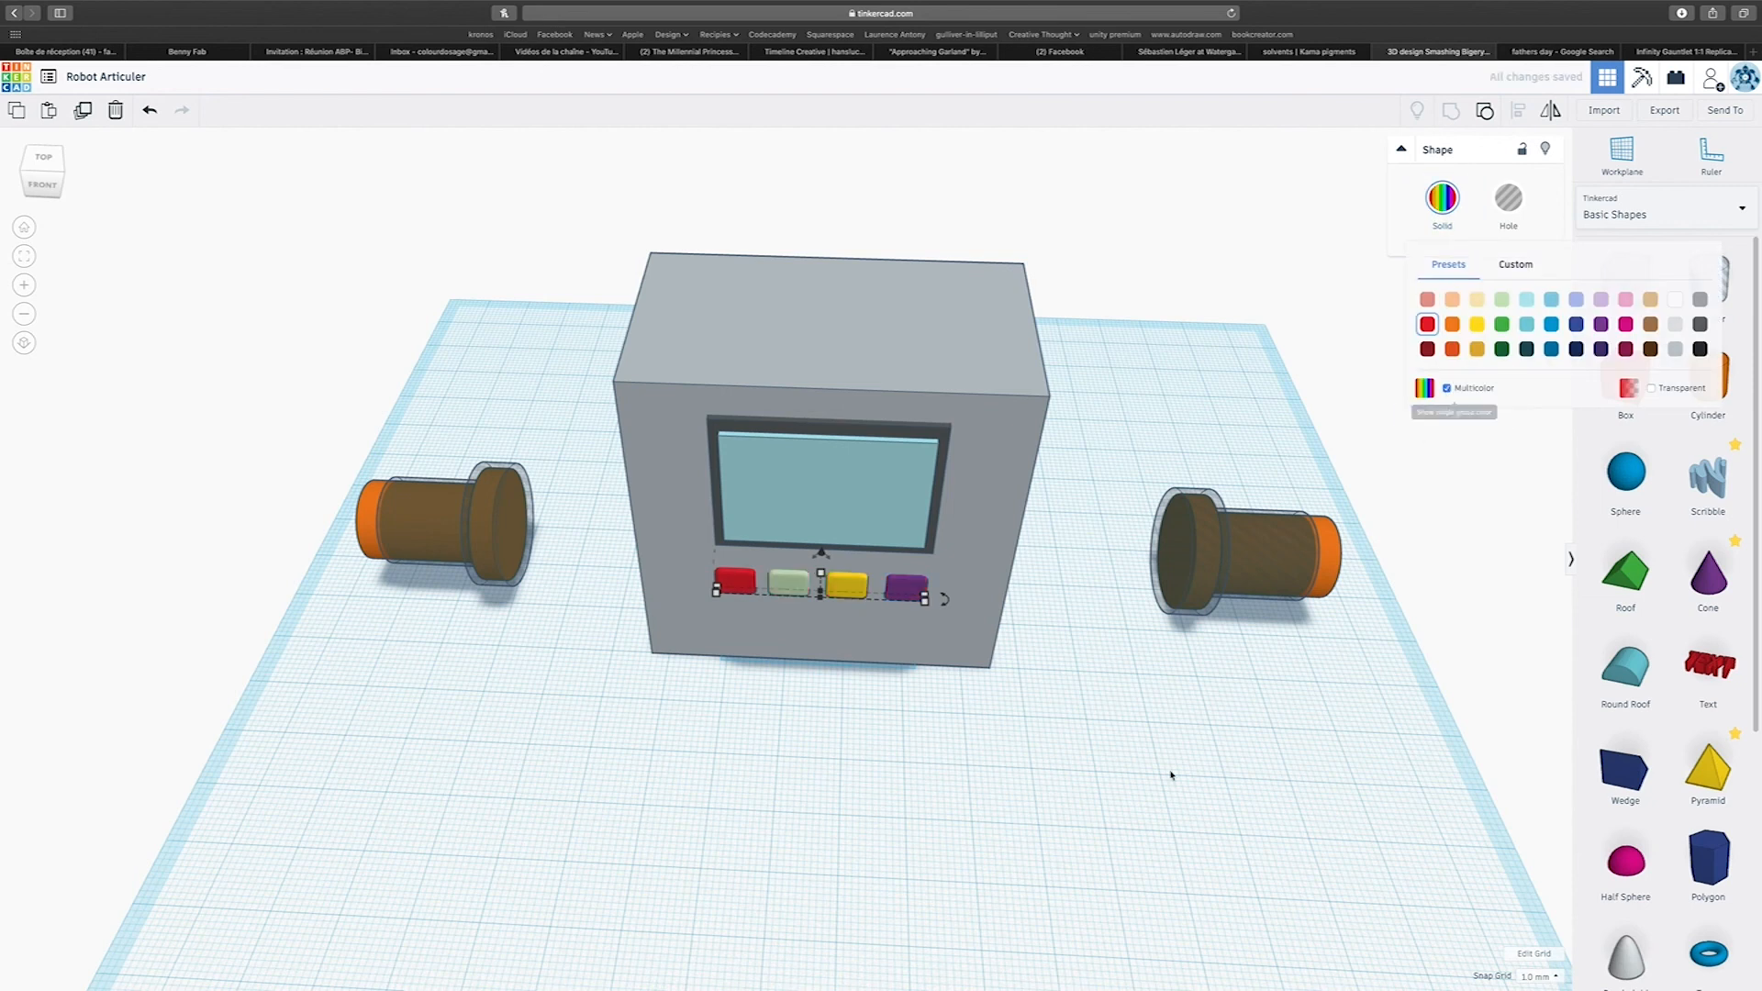
# Align the framed panel and the button group to the centre of the body block's width.
pyautogui.moveTo(889, 759); pyautogui.dragTo(840, 186, button='right')
pyautogui.moveTo(652, 200); pyautogui.dragTo(1052, 718)
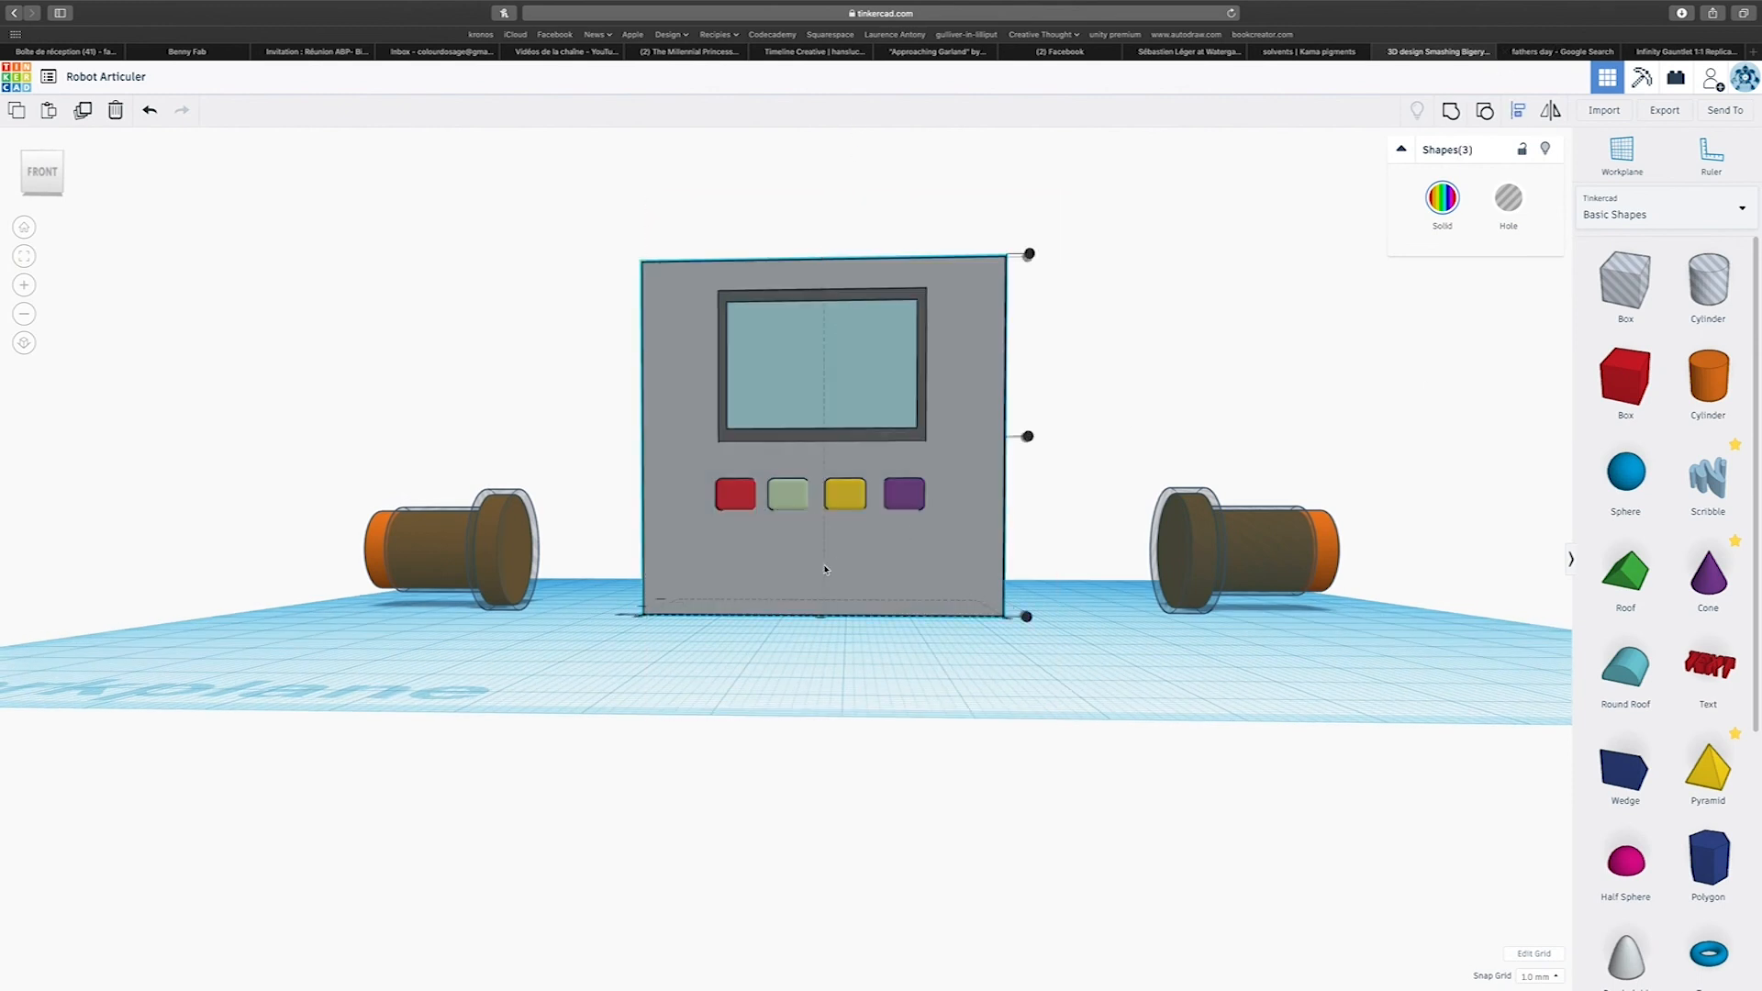
pyautogui.moveTo(829, 629)
pyautogui.mouseDown(button='right')
pyautogui.moveTo(826, 684)
pyautogui.moveTo(825, 653)
pyautogui.mouseUp(button='right')
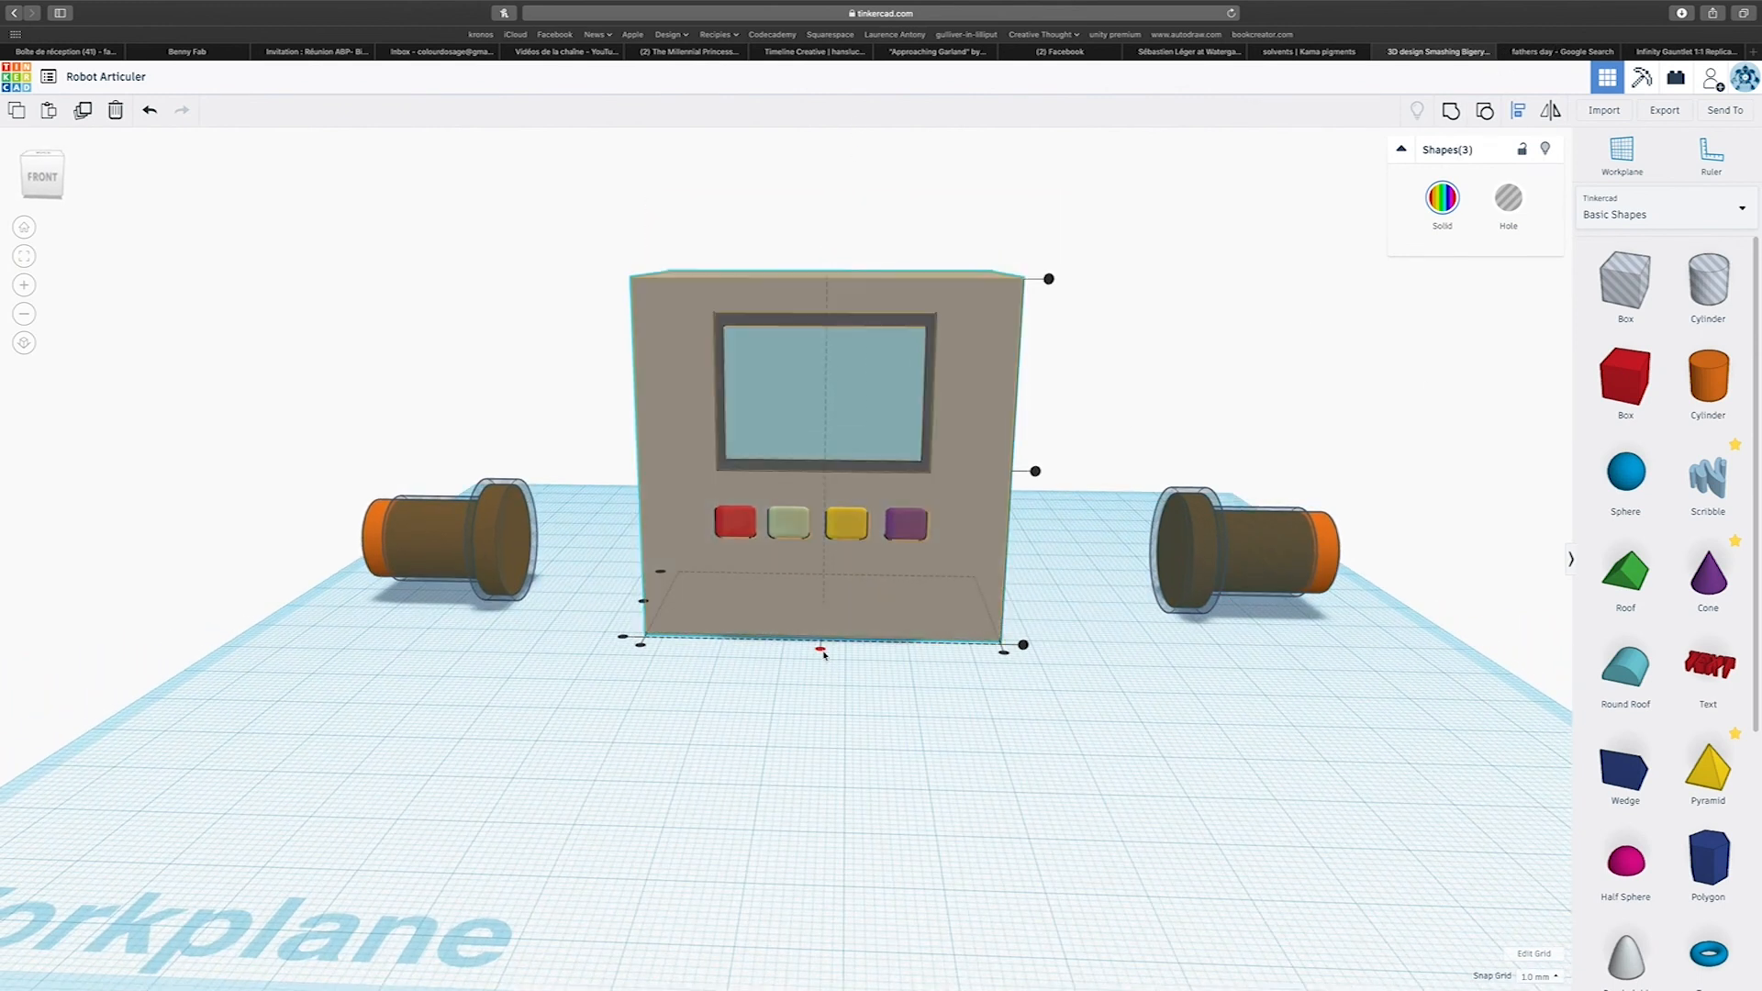
pyautogui.click(823, 655)
pyautogui.click(913, 751)
# Group the body block, framed panel and buttons into a single multicolour shape.
pyautogui.moveTo(1046, 744); pyautogui.dragTo(918, 726, button='right')
pyautogui.moveTo(632, 207); pyautogui.dragTo(1030, 689)
pyautogui.click(1450, 112)
pyautogui.click(1442, 197)
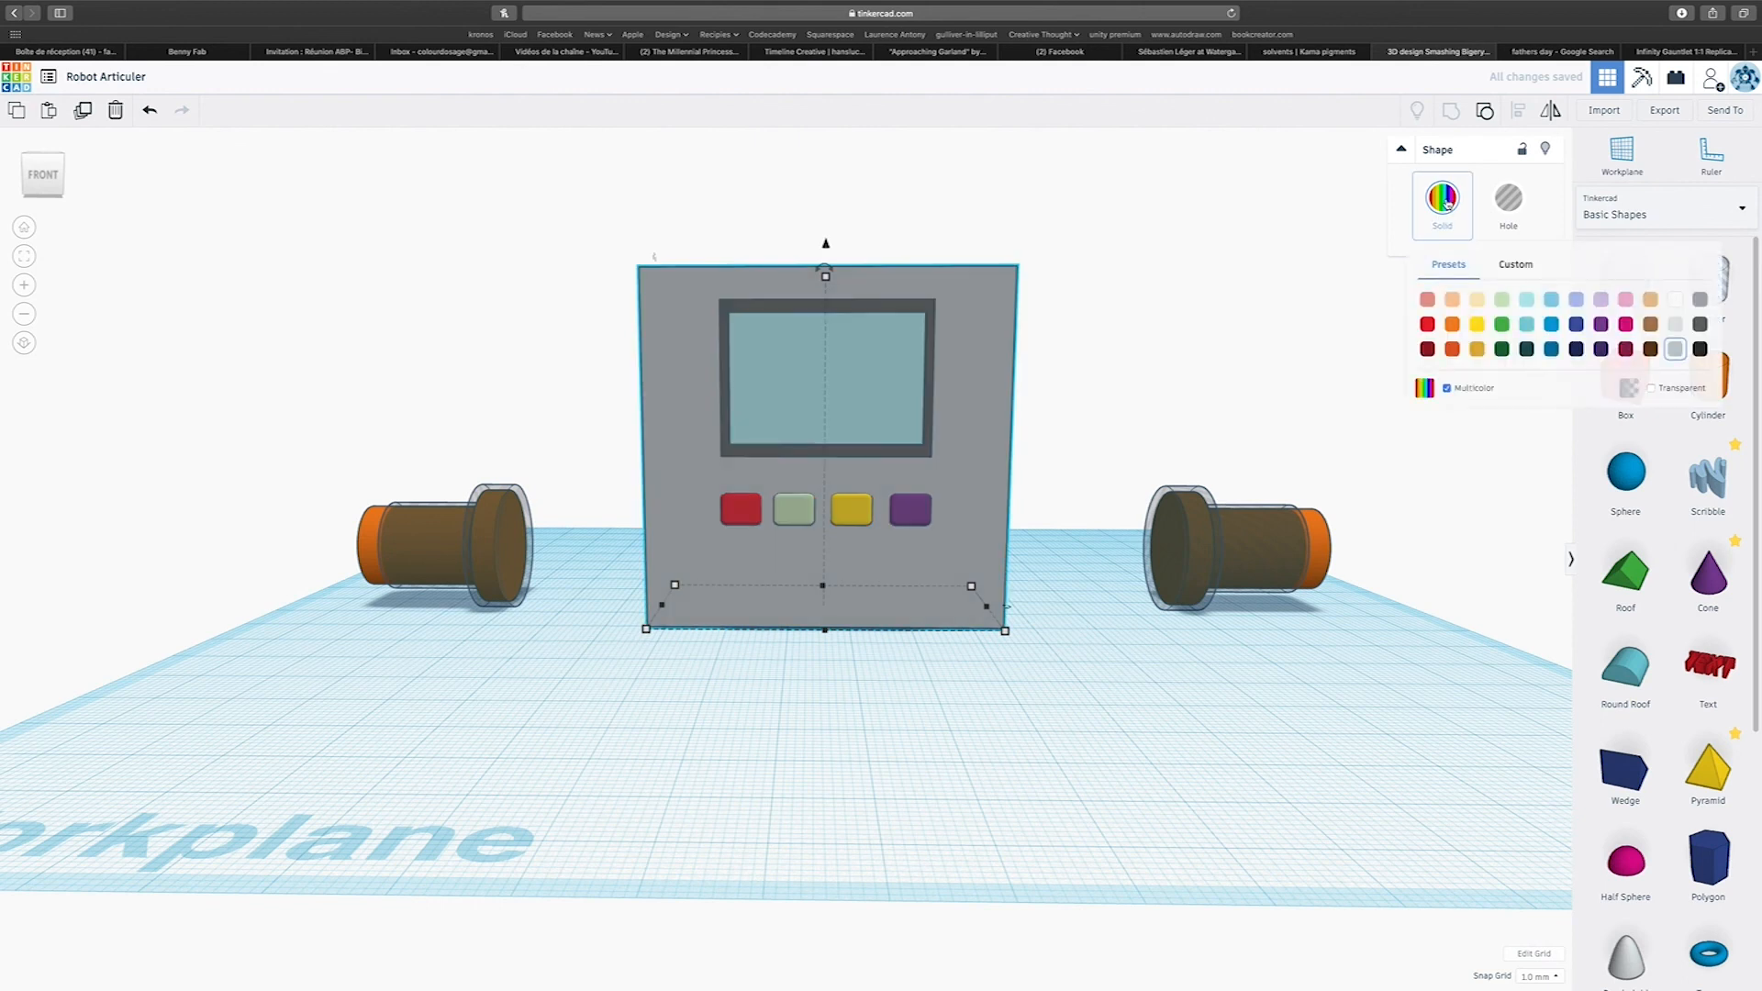
pyautogui.click(1153, 700)
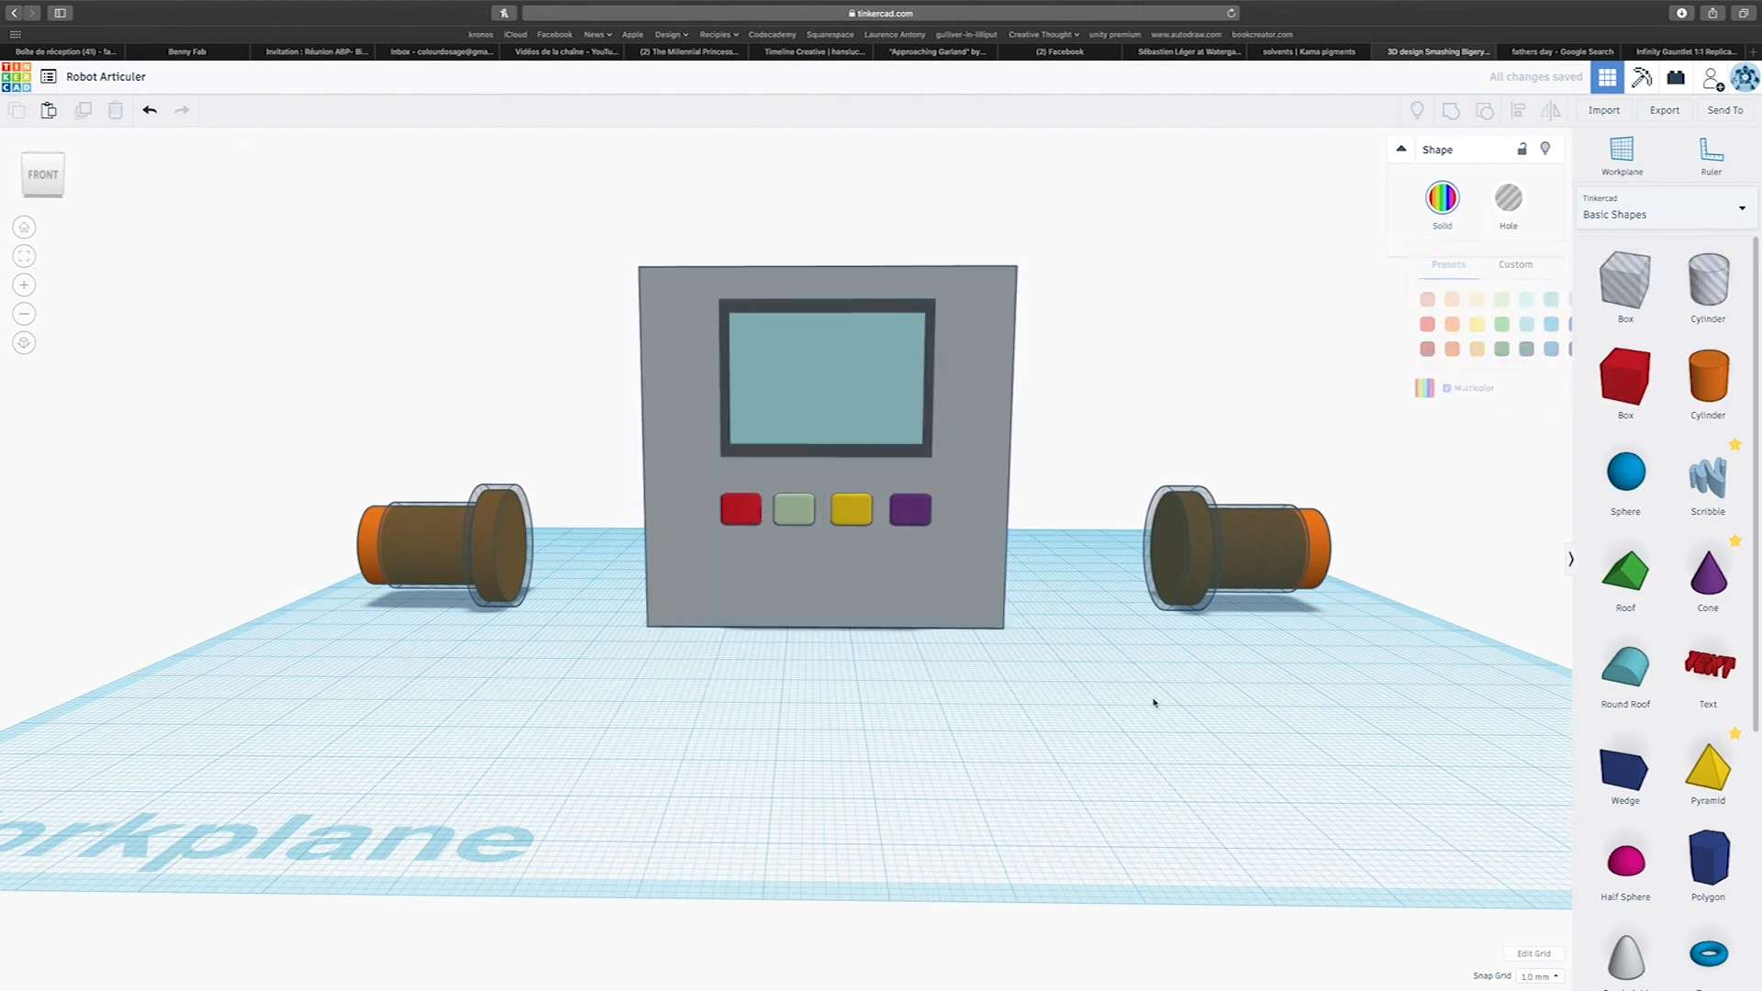
# Raise the joint pin on the red button's side, with its clearance hole, to about 29 mm above the workplane.
pyautogui.moveTo(1007, 720); pyautogui.dragTo(1370, 791, button='right')
pyautogui.moveTo(739, 781); pyautogui.dragTo(797, 844, button='right')
pyautogui.moveTo(683, 781); pyautogui.dragTo(898, 952)
pyautogui.moveTo(932, 906); pyautogui.dragTo(888, 775, button='right')
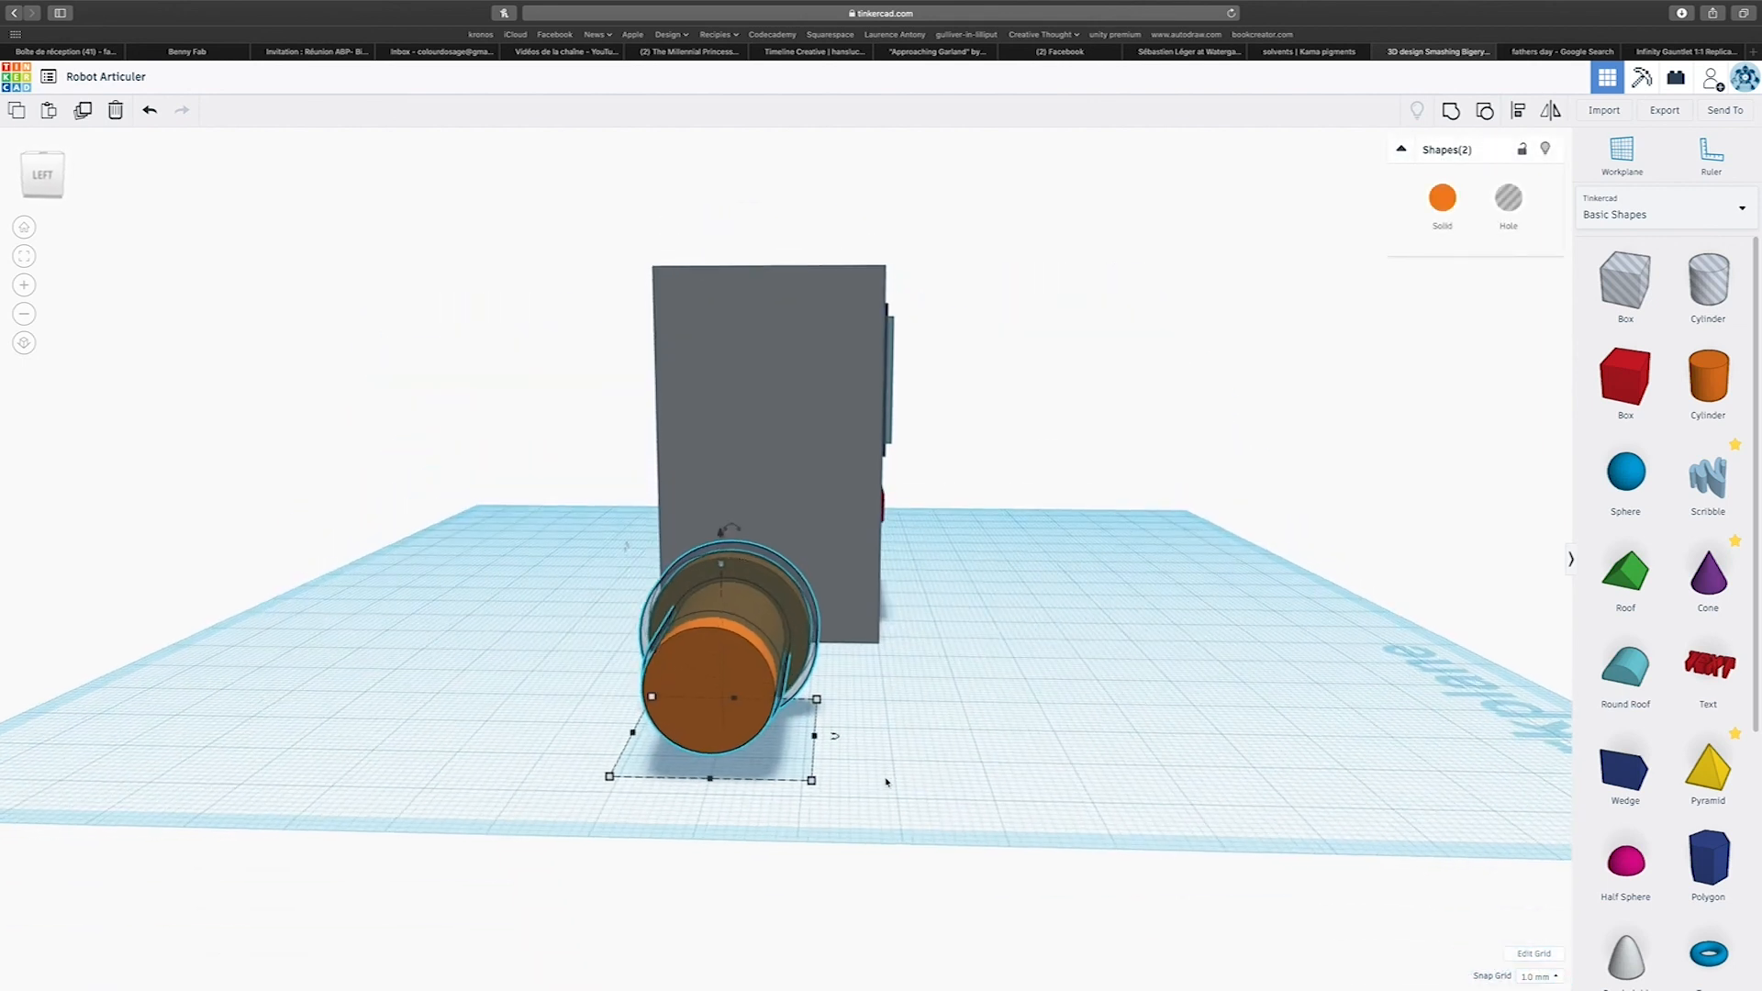
pyautogui.moveTo(722, 533); pyautogui.dragTo(720, 263)
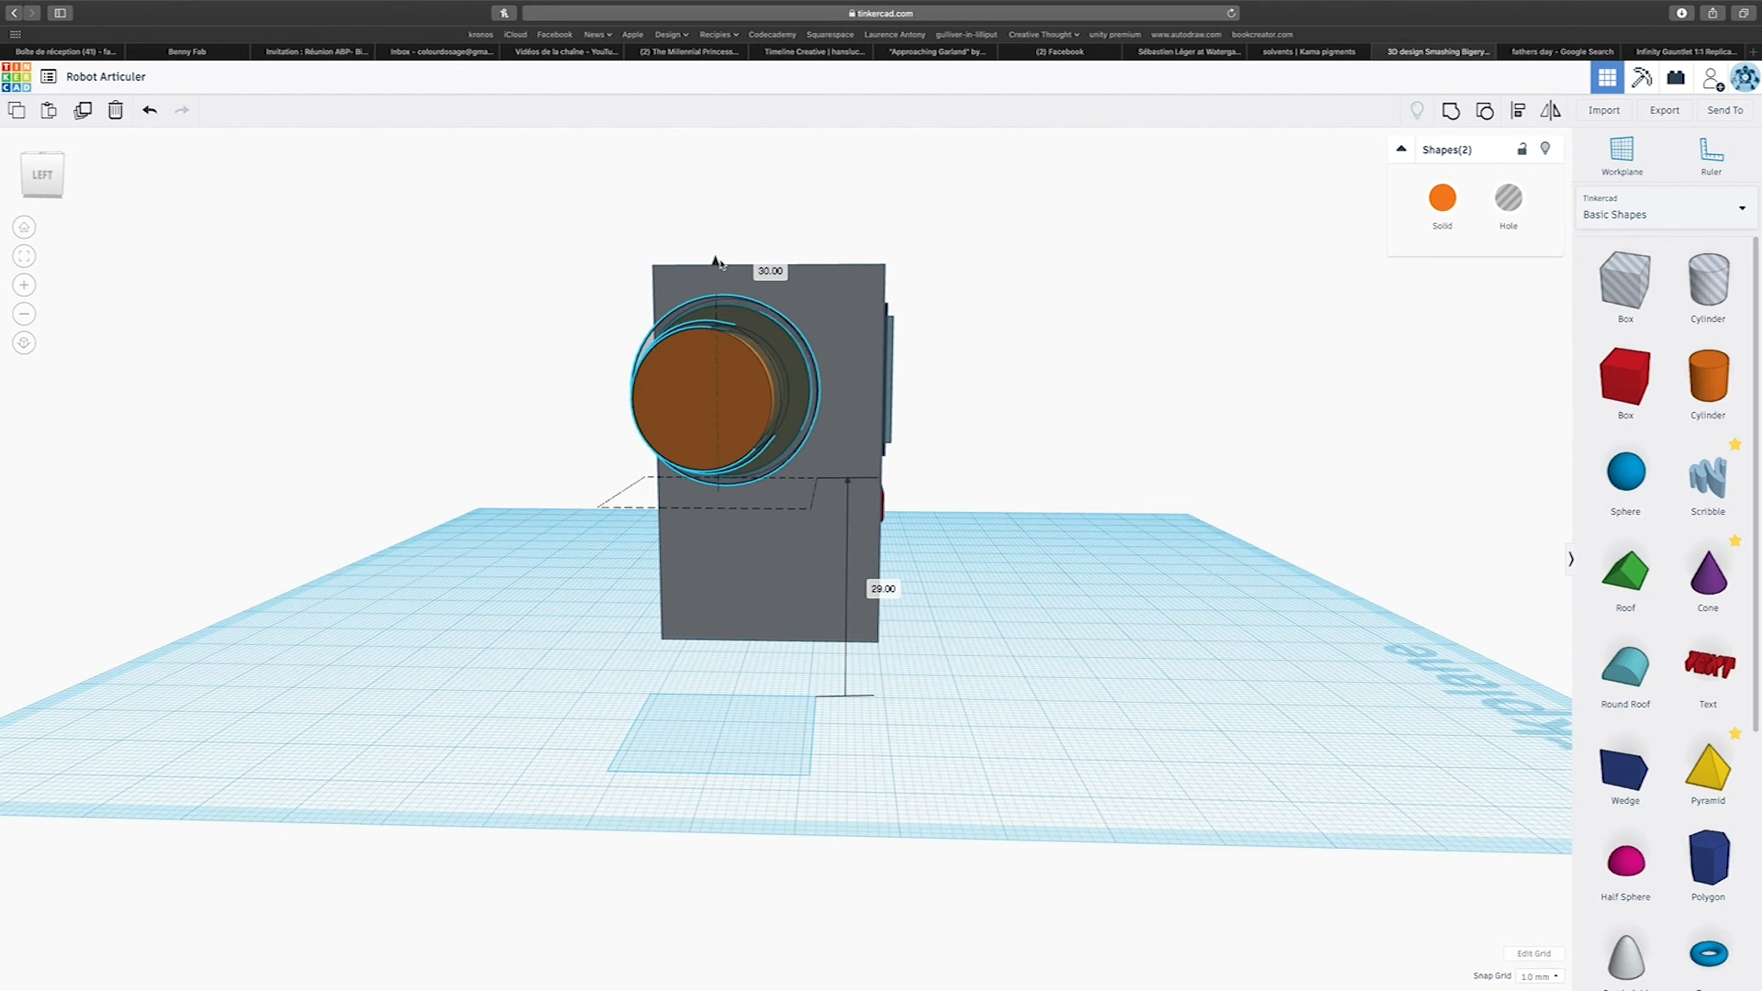
pyautogui.moveTo(717, 264); pyautogui.dragTo(718, 266)
# Try sinking the raised pin and its clearance hole into the block's side, and undo the move.
pyautogui.moveTo(1034, 728); pyautogui.dragTo(570, 625, button='right')
pyautogui.moveTo(444, 332); pyautogui.dragTo(128, 791)
pyautogui.moveTo(209, 767); pyautogui.dragTo(593, 747, button='right')
pyautogui.moveTo(768, 722); pyautogui.dragTo(787, 530)
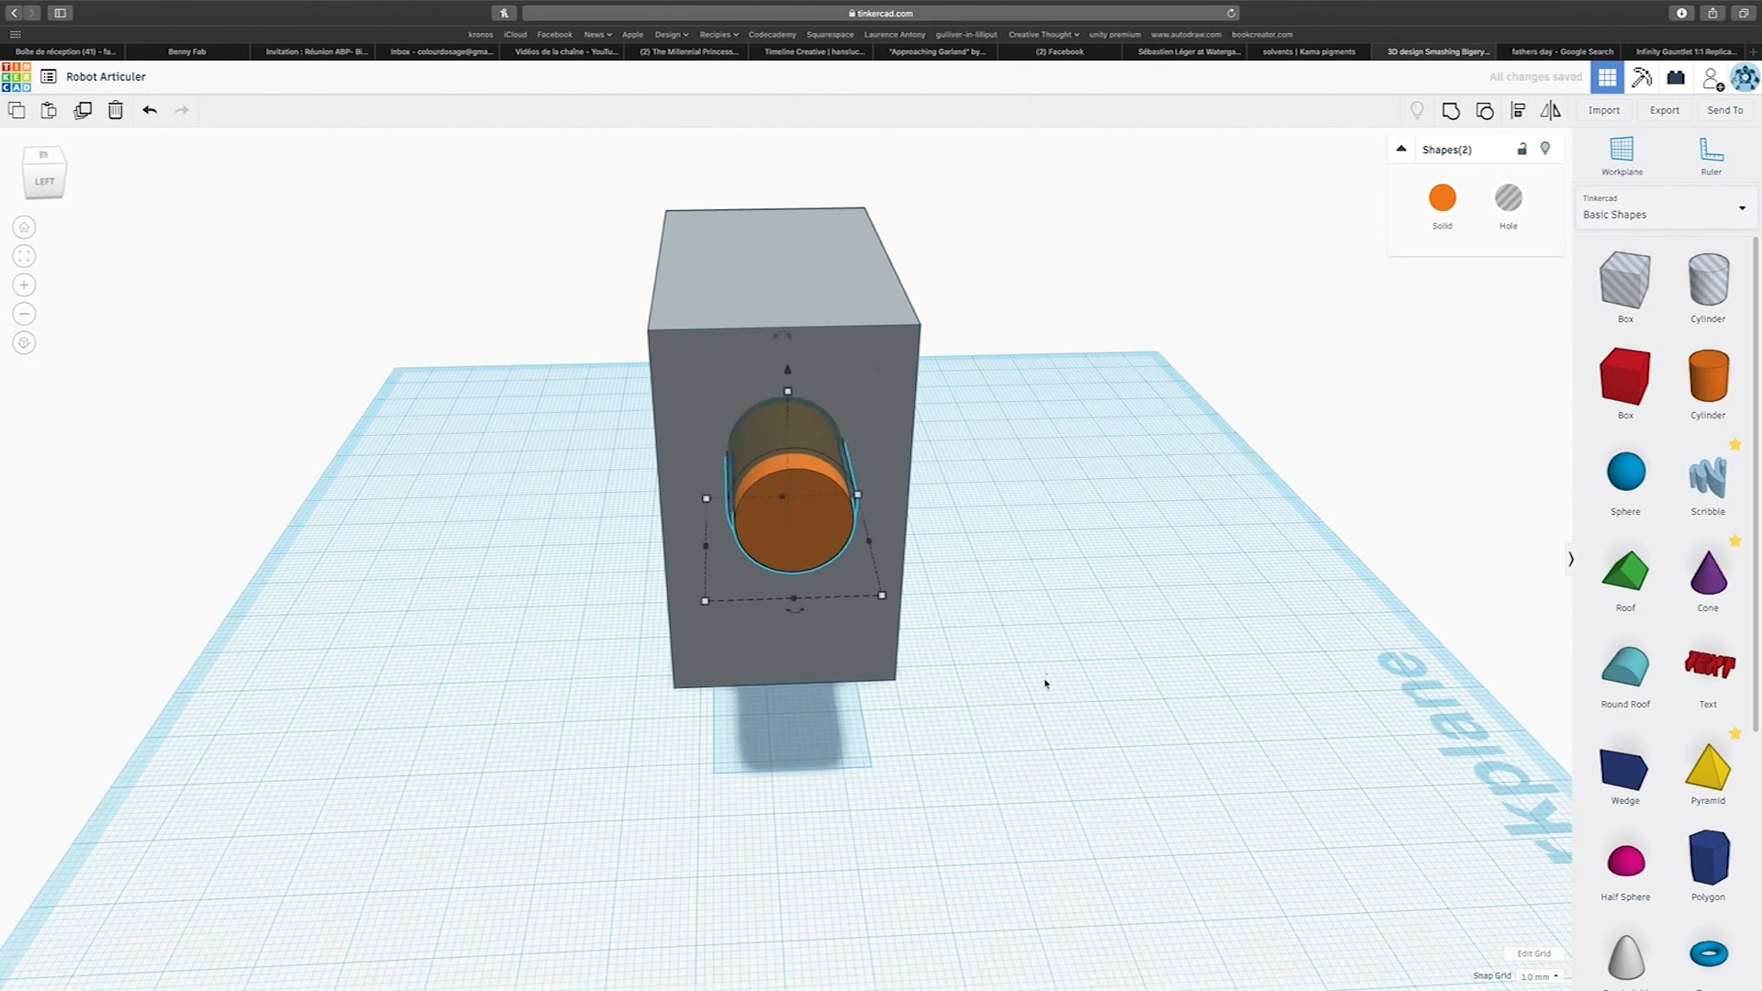
pyautogui.click(963, 768)
pyautogui.moveTo(964, 768); pyautogui.dragTo(669, 802, button='right')
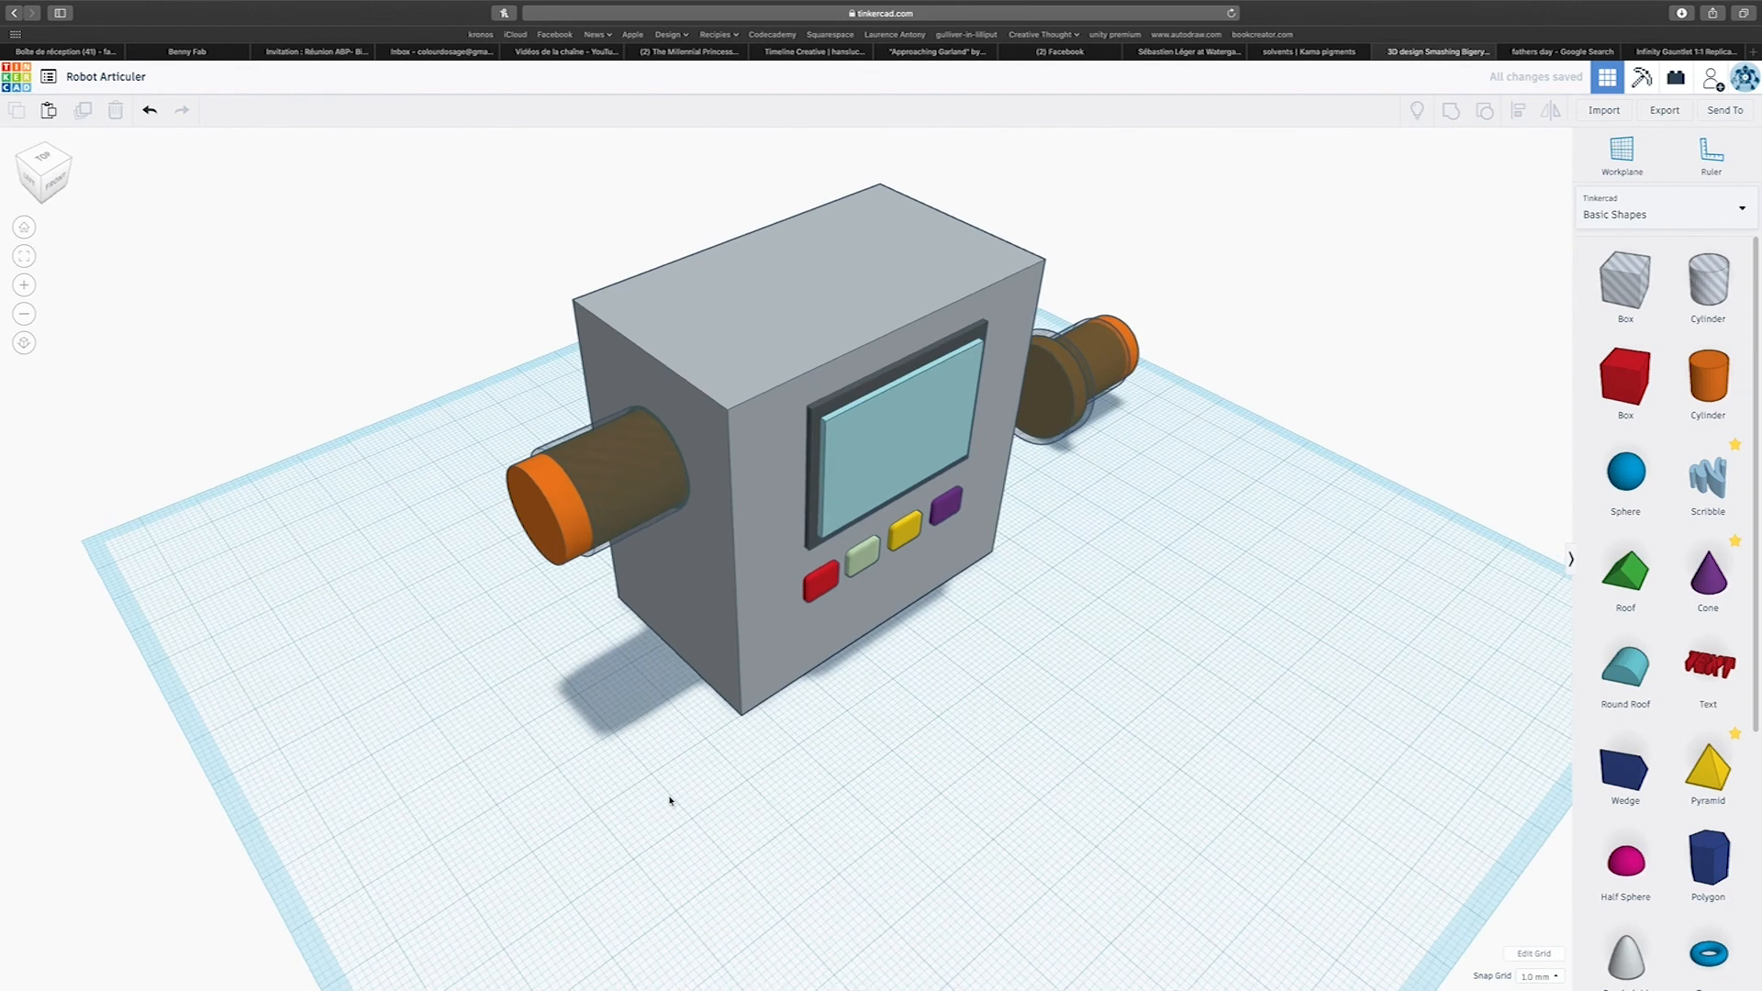
pyautogui.hotkey('ctrl', 'z')
# Slide the raised pin and its clearance hole 34 mm into the block's side and offset them about 4 mm along the block's depth.
pyautogui.moveTo(209, 512); pyautogui.dragTo(425, 649)
pyautogui.scroll(-2, 404, 623)
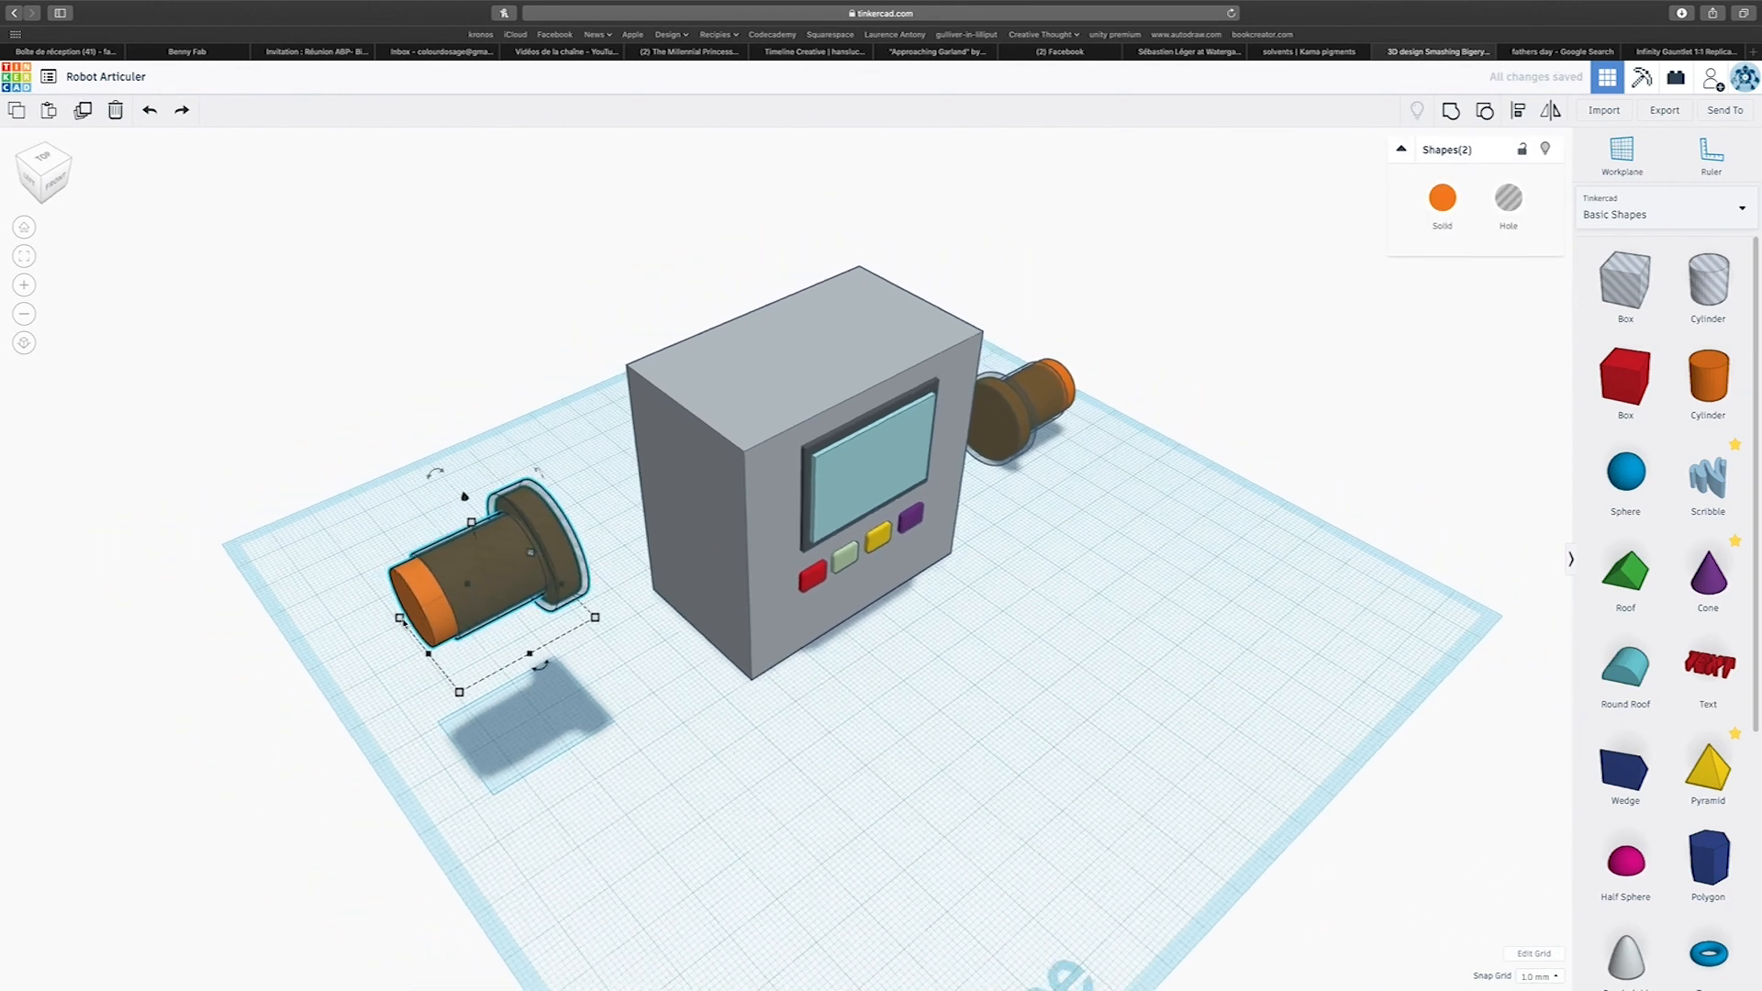
pyautogui.moveTo(444, 629); pyautogui.dragTo(632, 545)
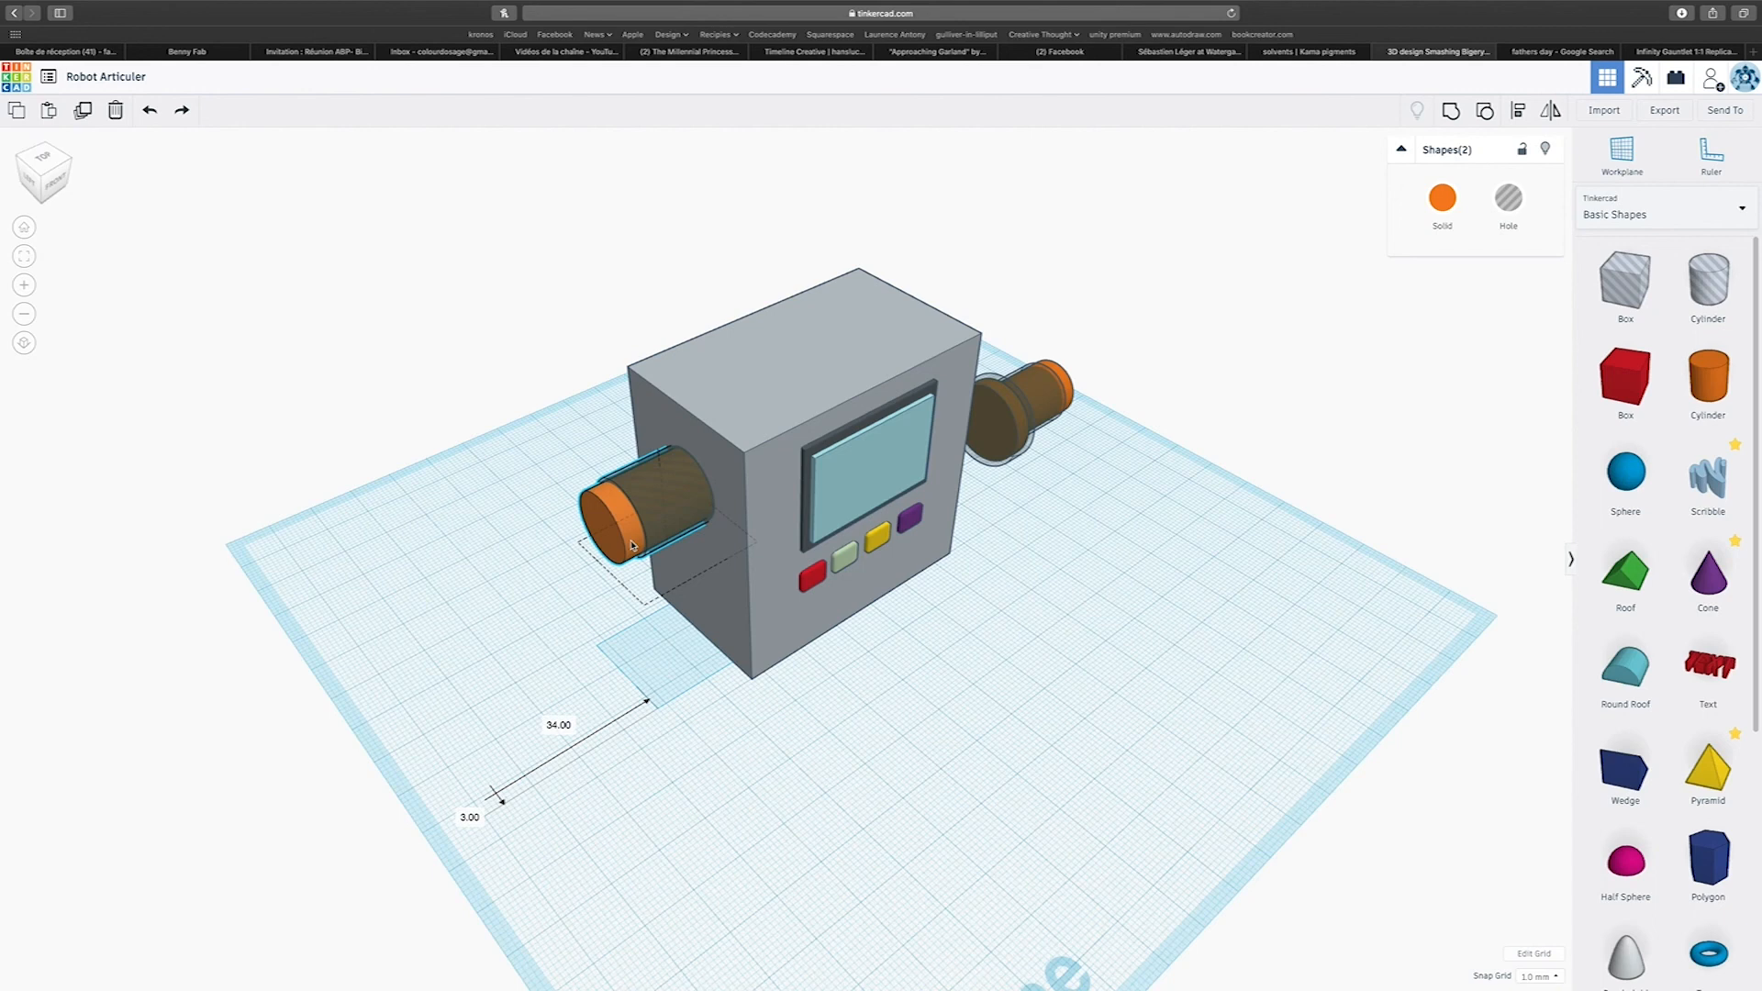
pyautogui.moveTo(632, 545)
pyautogui.mouseDown()
pyautogui.moveTo(987, 484)
pyautogui.moveTo(881, 466)
pyautogui.moveTo(946, 432)
pyautogui.moveTo(630, 551)
pyautogui.mouseUp()
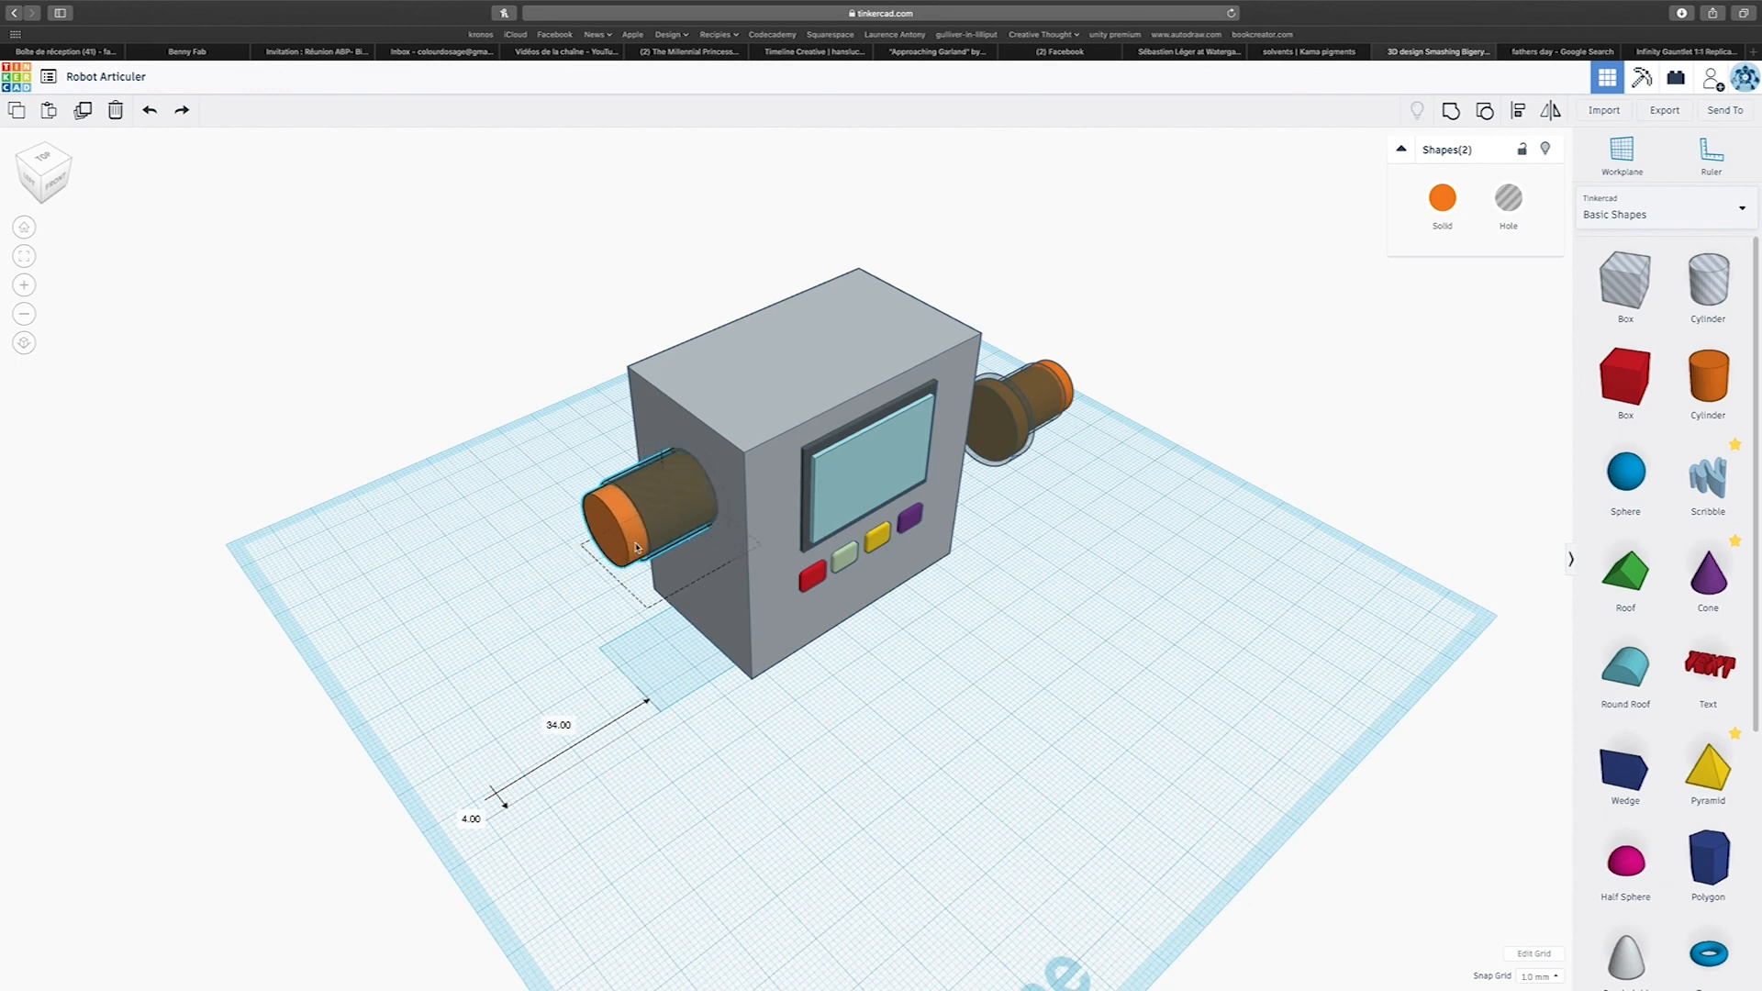
pyautogui.moveTo(637, 548); pyautogui.dragTo(637, 549)
pyautogui.click(552, 668)
pyautogui.moveTo(553, 668); pyautogui.dragTo(635, 486, button='right')
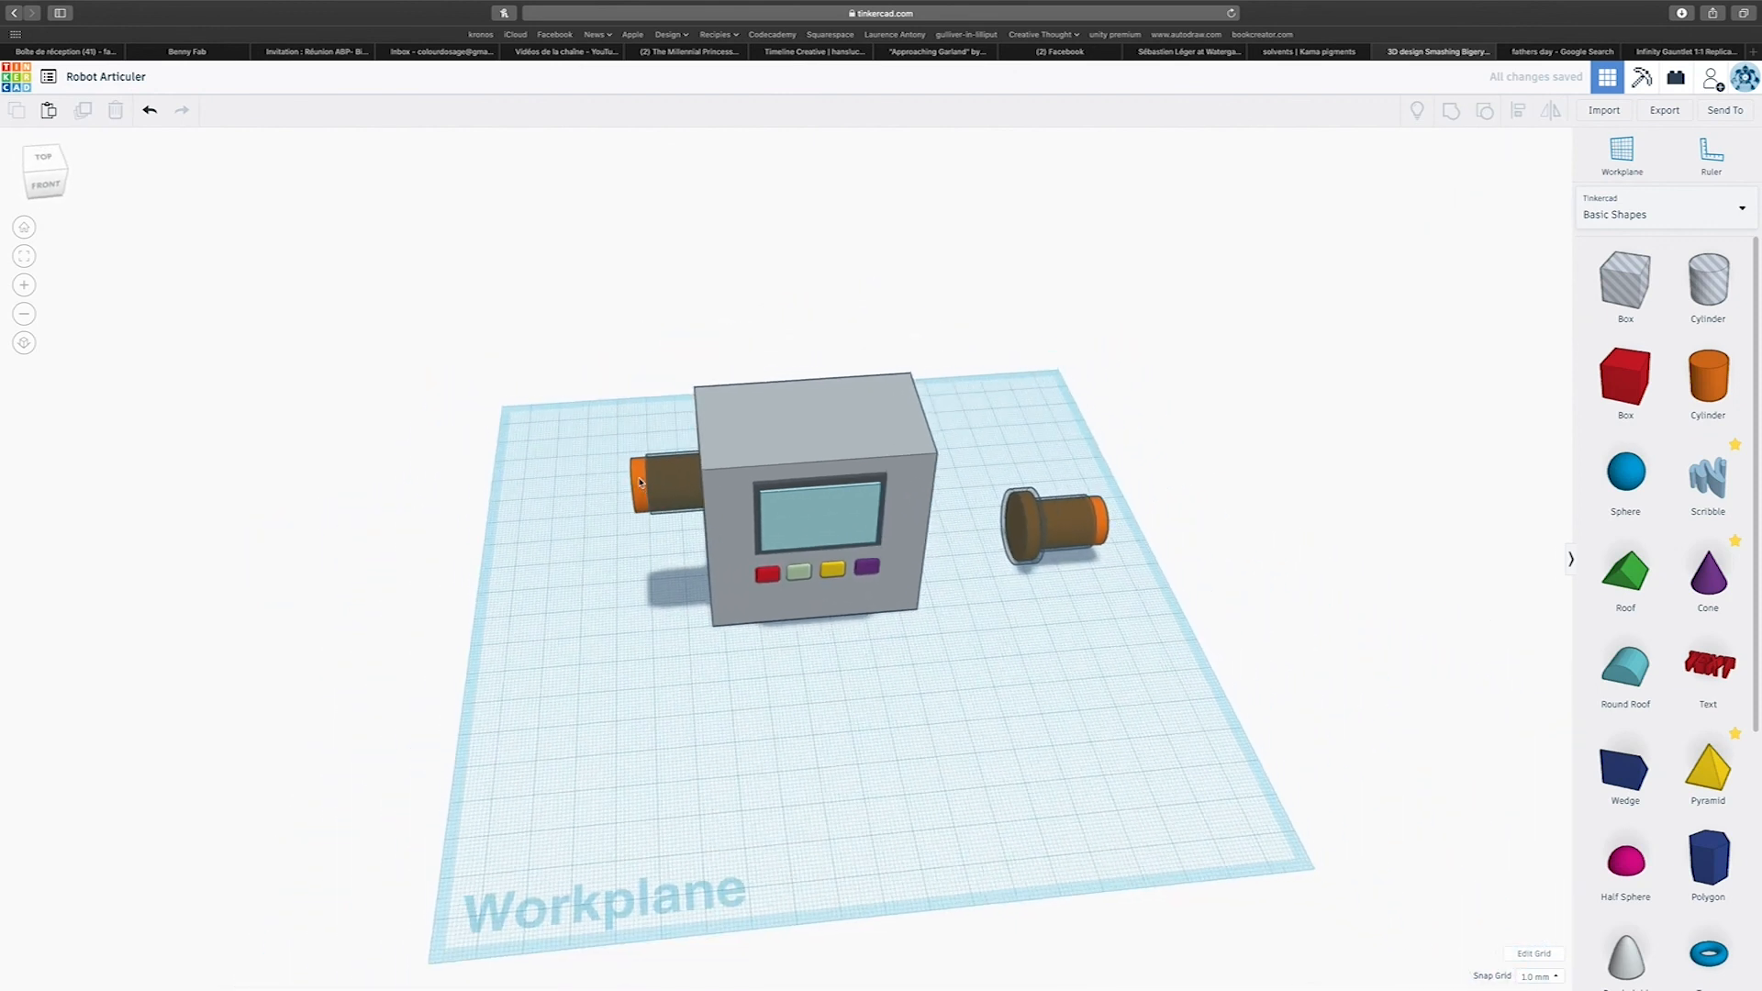
pyautogui.moveTo(667, 484)
pyautogui.mouseDown()
pyautogui.moveTo(639, 494)
pyautogui.moveTo(673, 507)
pyautogui.mouseUp()
pyautogui.moveTo(1037, 555); pyautogui.dragTo(620, 725, button='right')
pyautogui.moveTo(614, 359); pyautogui.dragTo(843, 660)
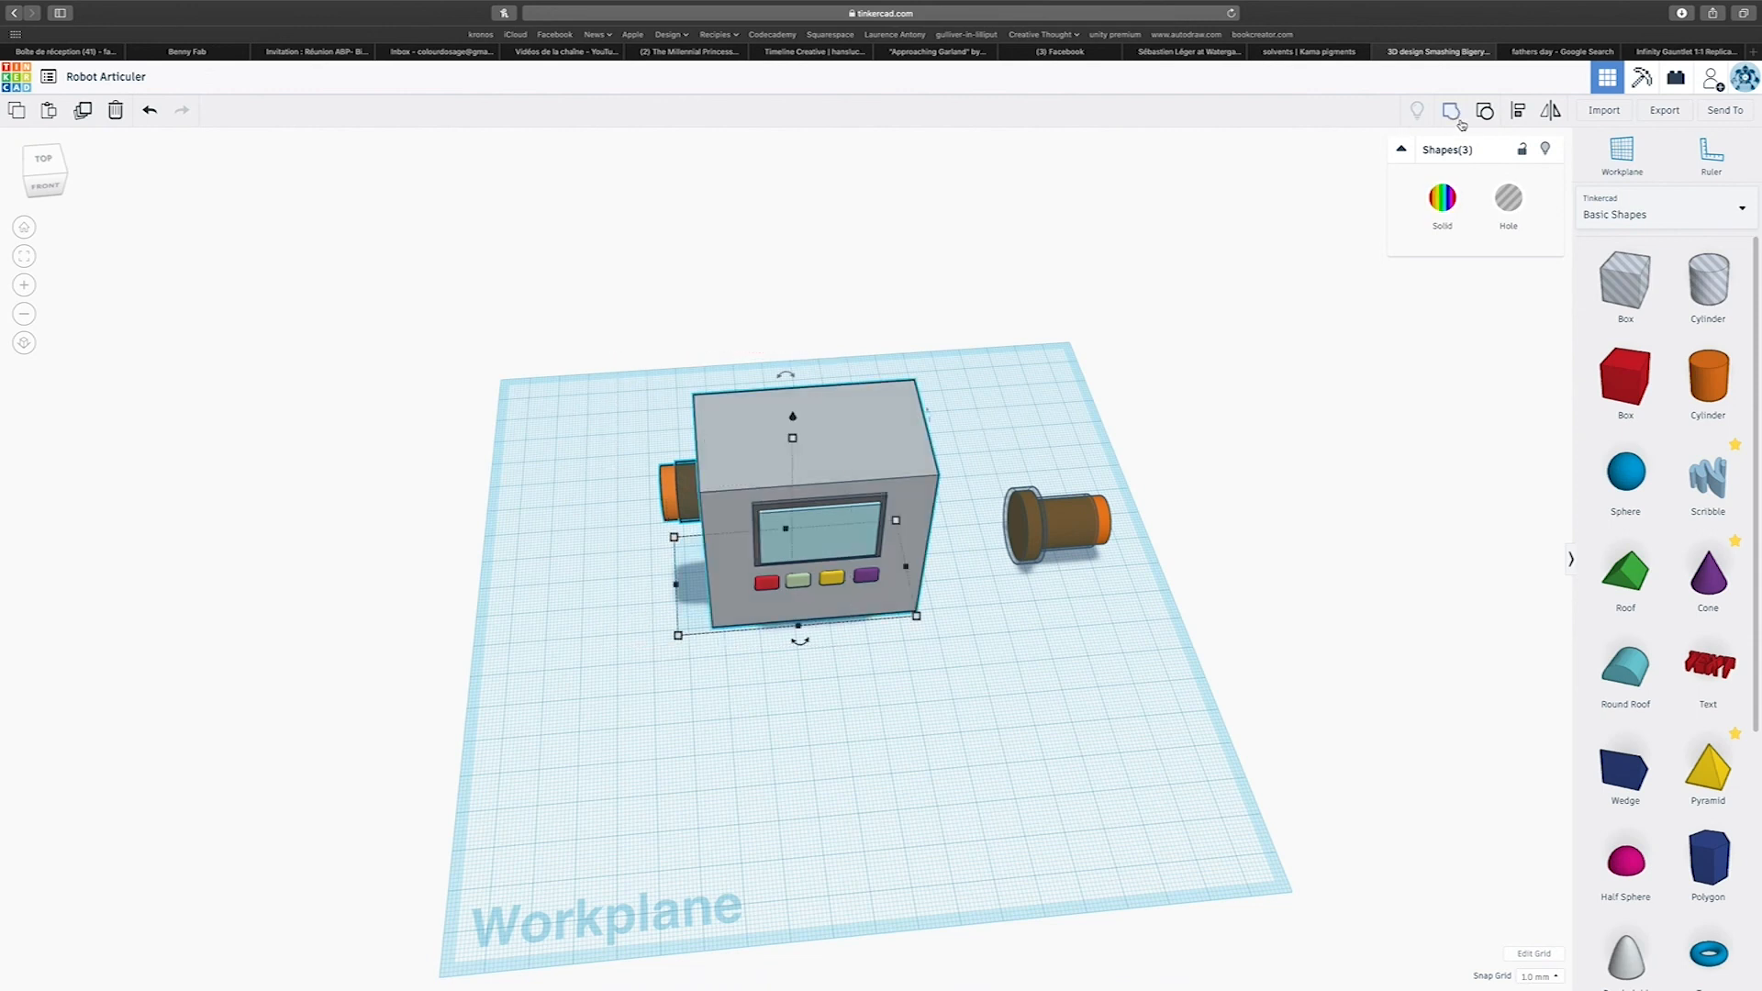
pyautogui.moveTo(1090, 272); pyautogui.dragTo(1154, 320, button='right')
pyautogui.moveTo(1065, 542); pyautogui.dragTo(849, 620, button='right')
pyautogui.scroll(5, 849, 620)
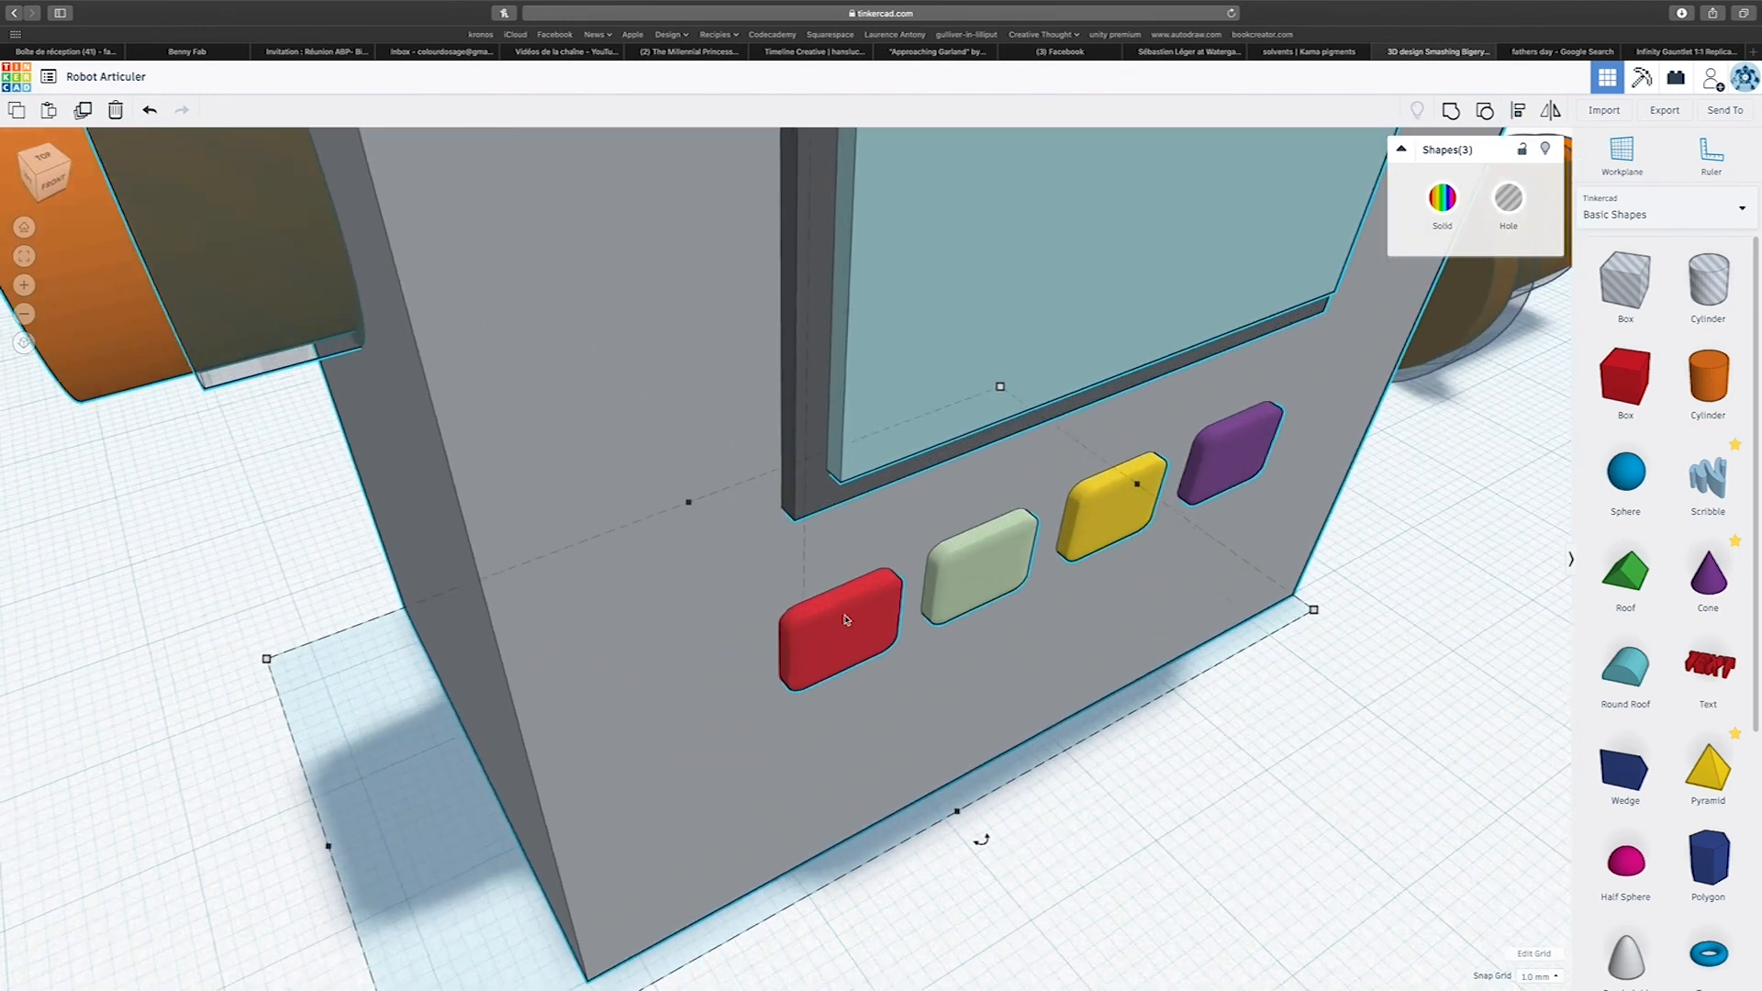
pyautogui.click(408, 629)
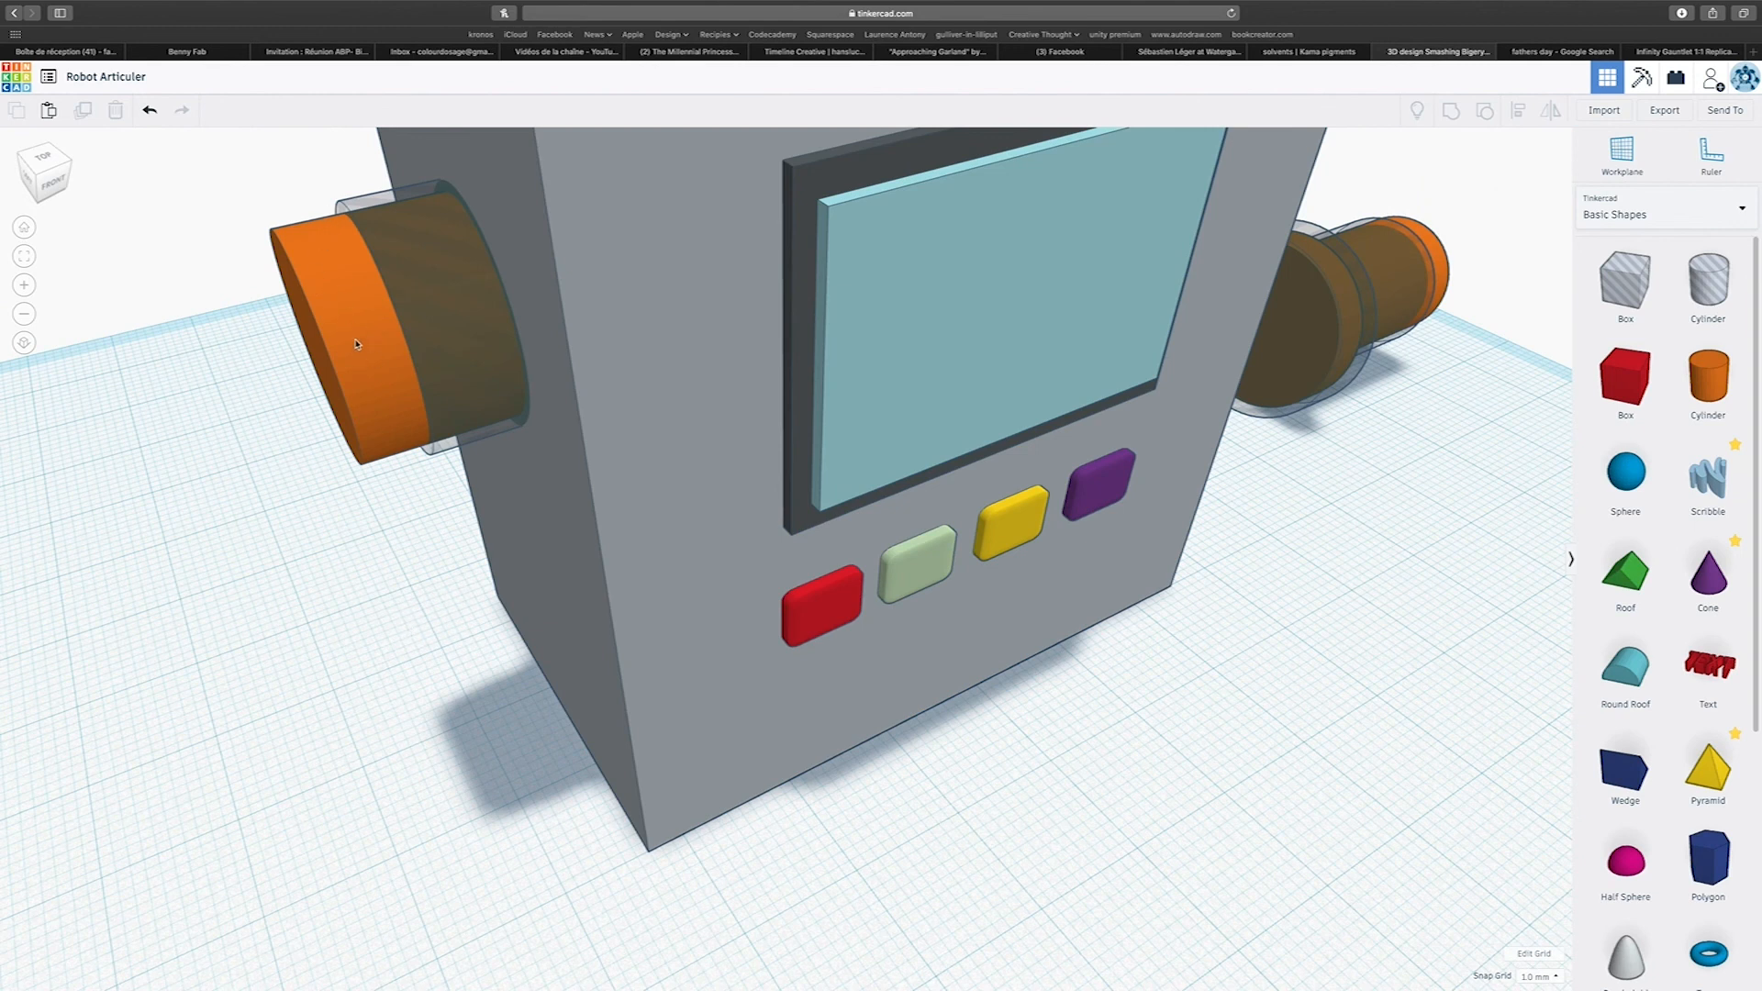
# Group only the pin's clearance hole with the body block to cut the socket, leaving the orange pin separate.
pyautogui.click(440, 451)
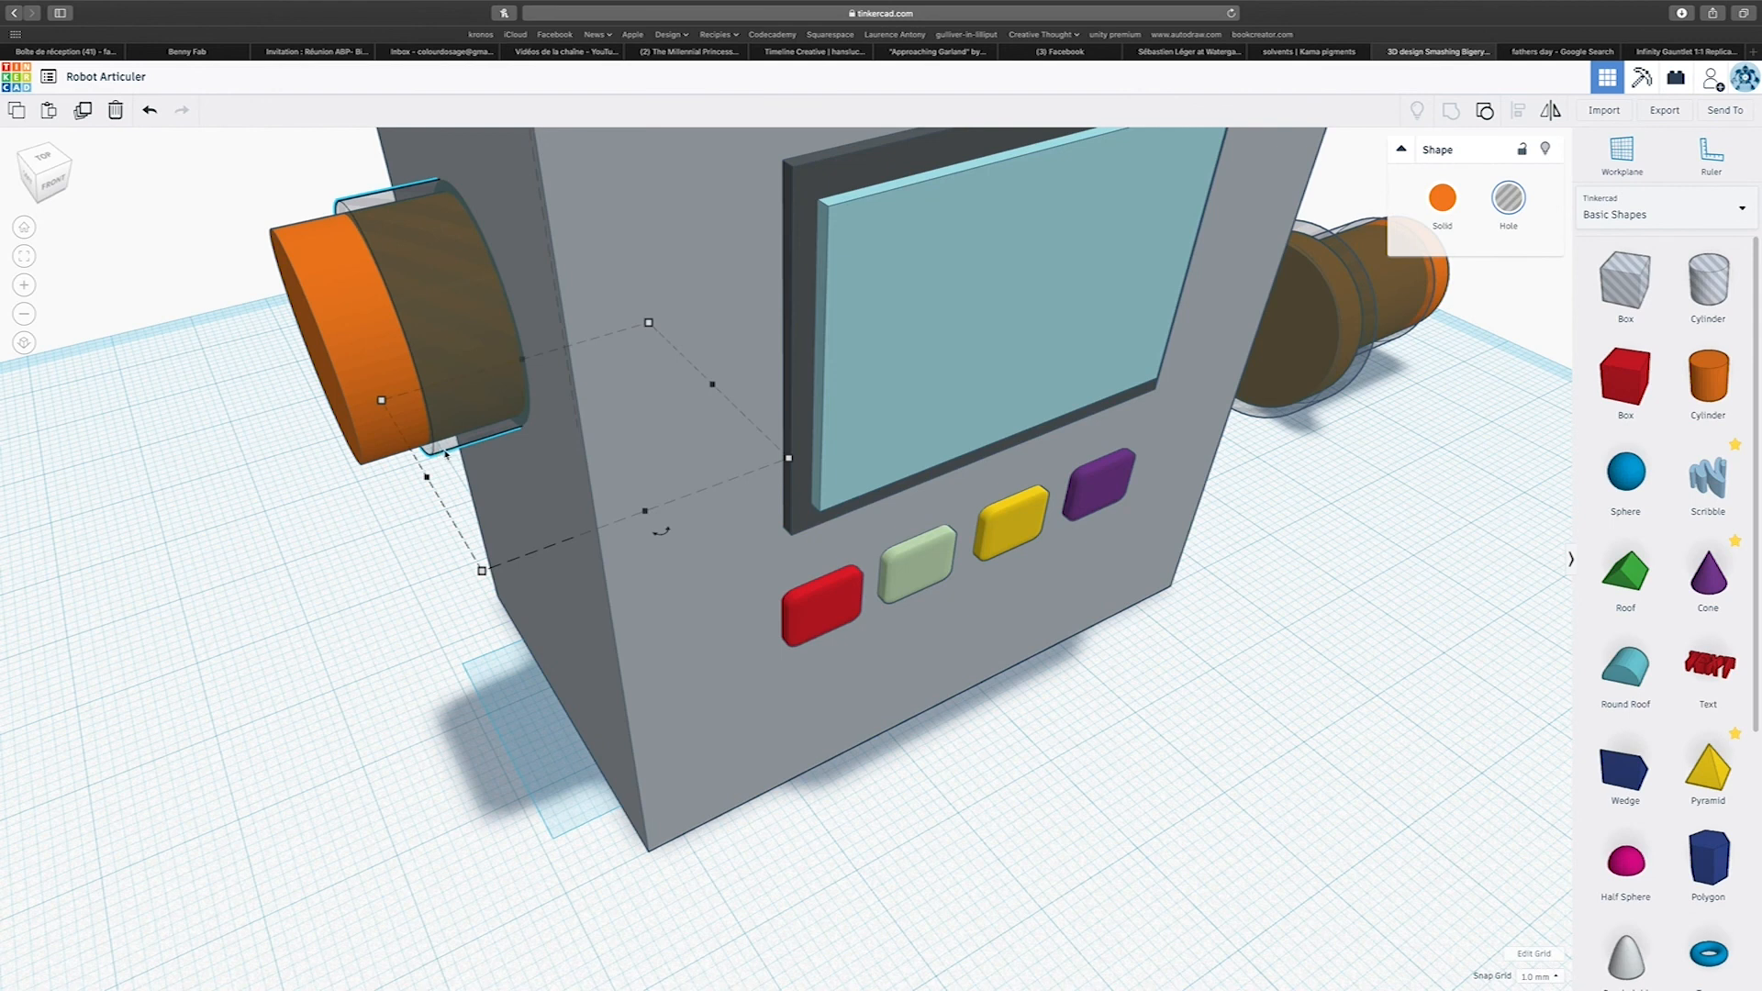
pyautogui.keyDown('shift'); pyautogui.click(648, 589); pyautogui.keyUp('shift')
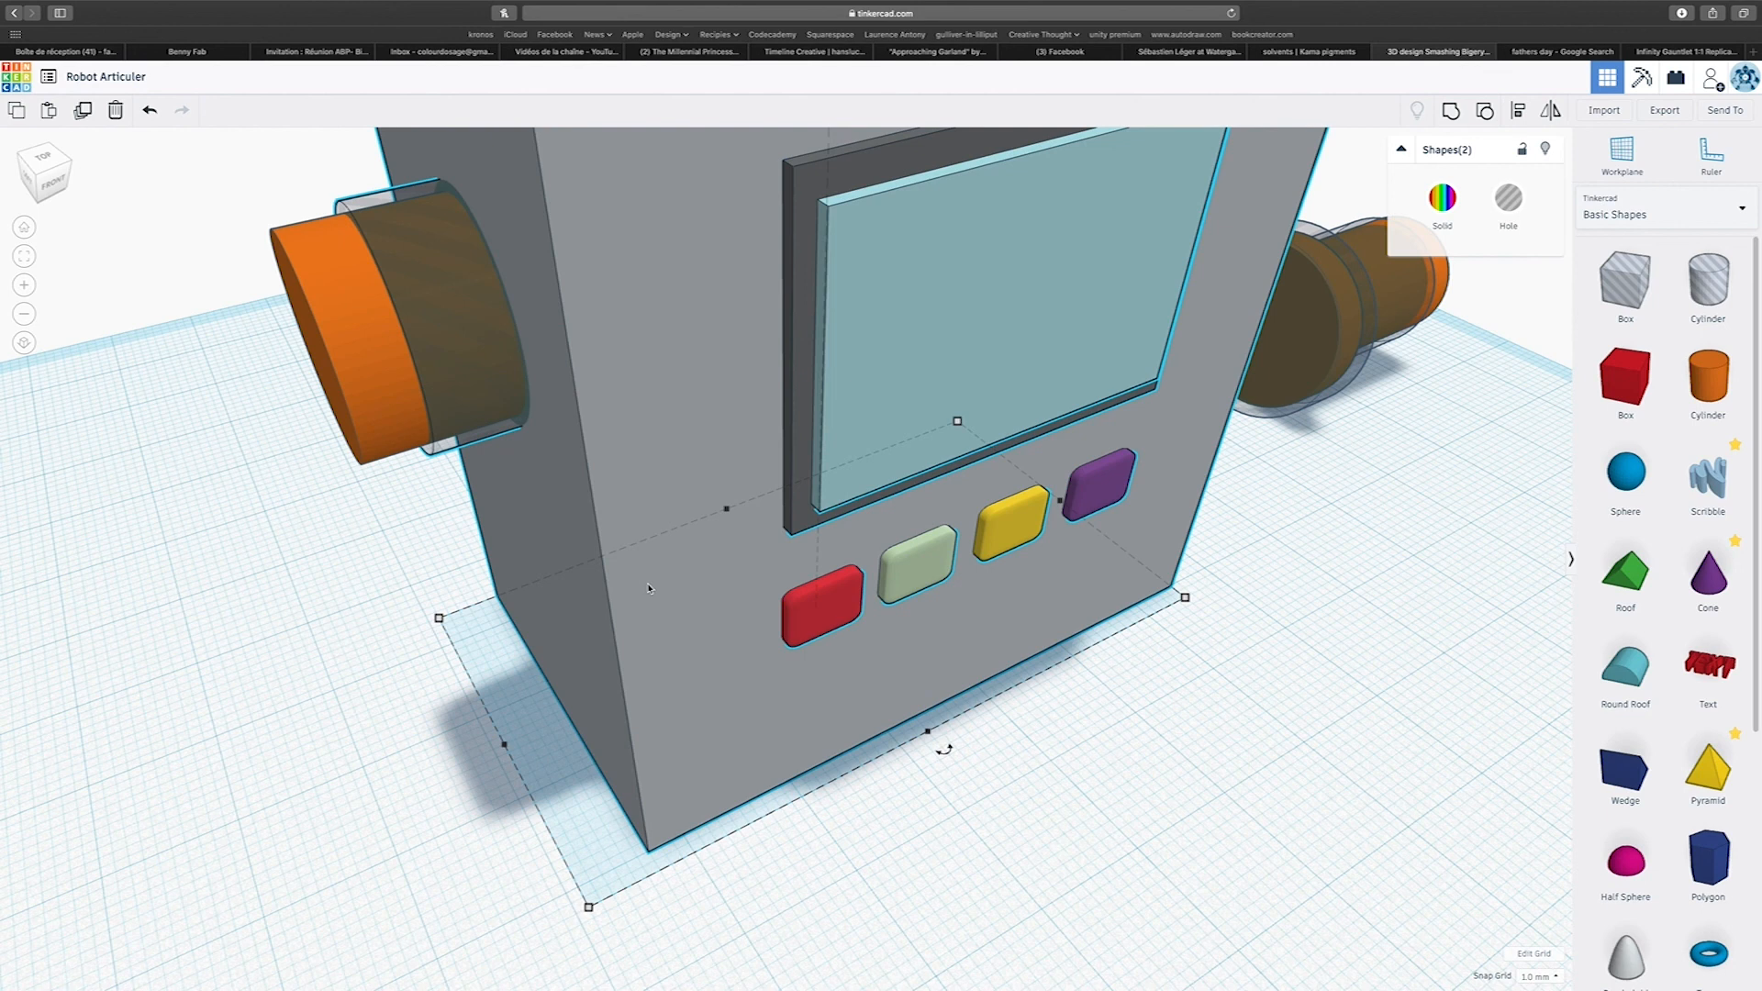
pyautogui.click(1452, 114)
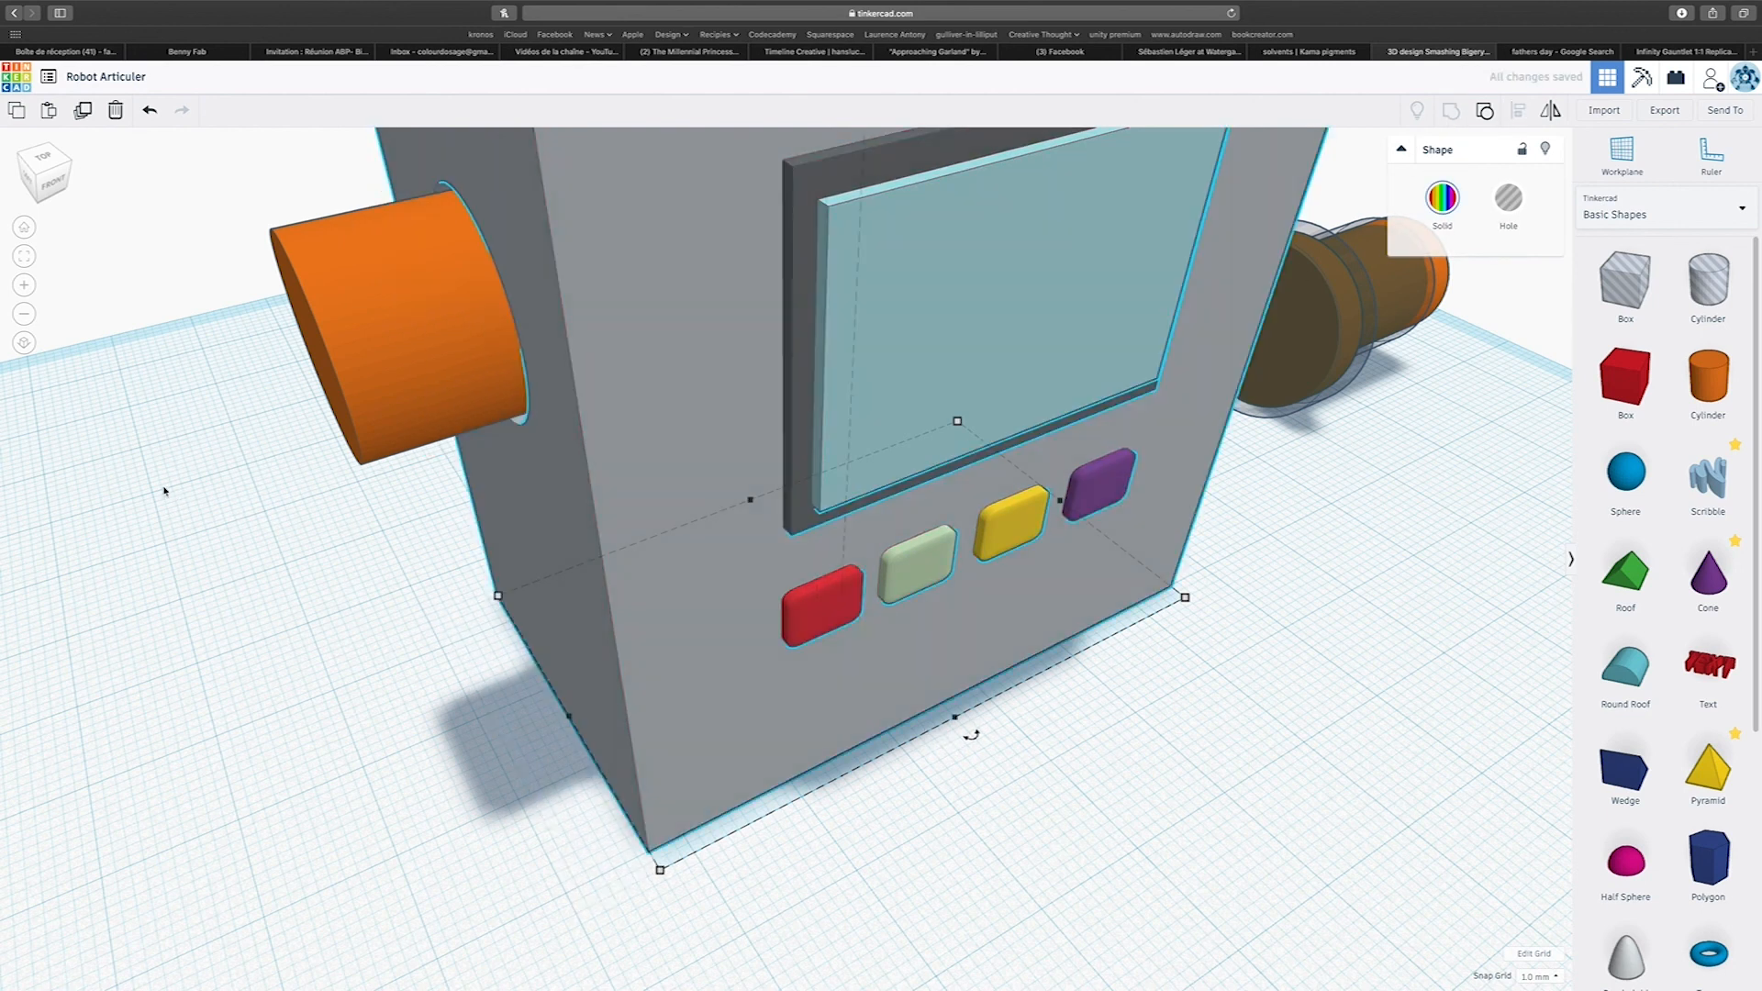
# Make the body block transparent and inspect the pin's clearance inside its socket from several sides.
pyautogui.moveTo(185, 486); pyautogui.dragTo(353, 478, button='right')
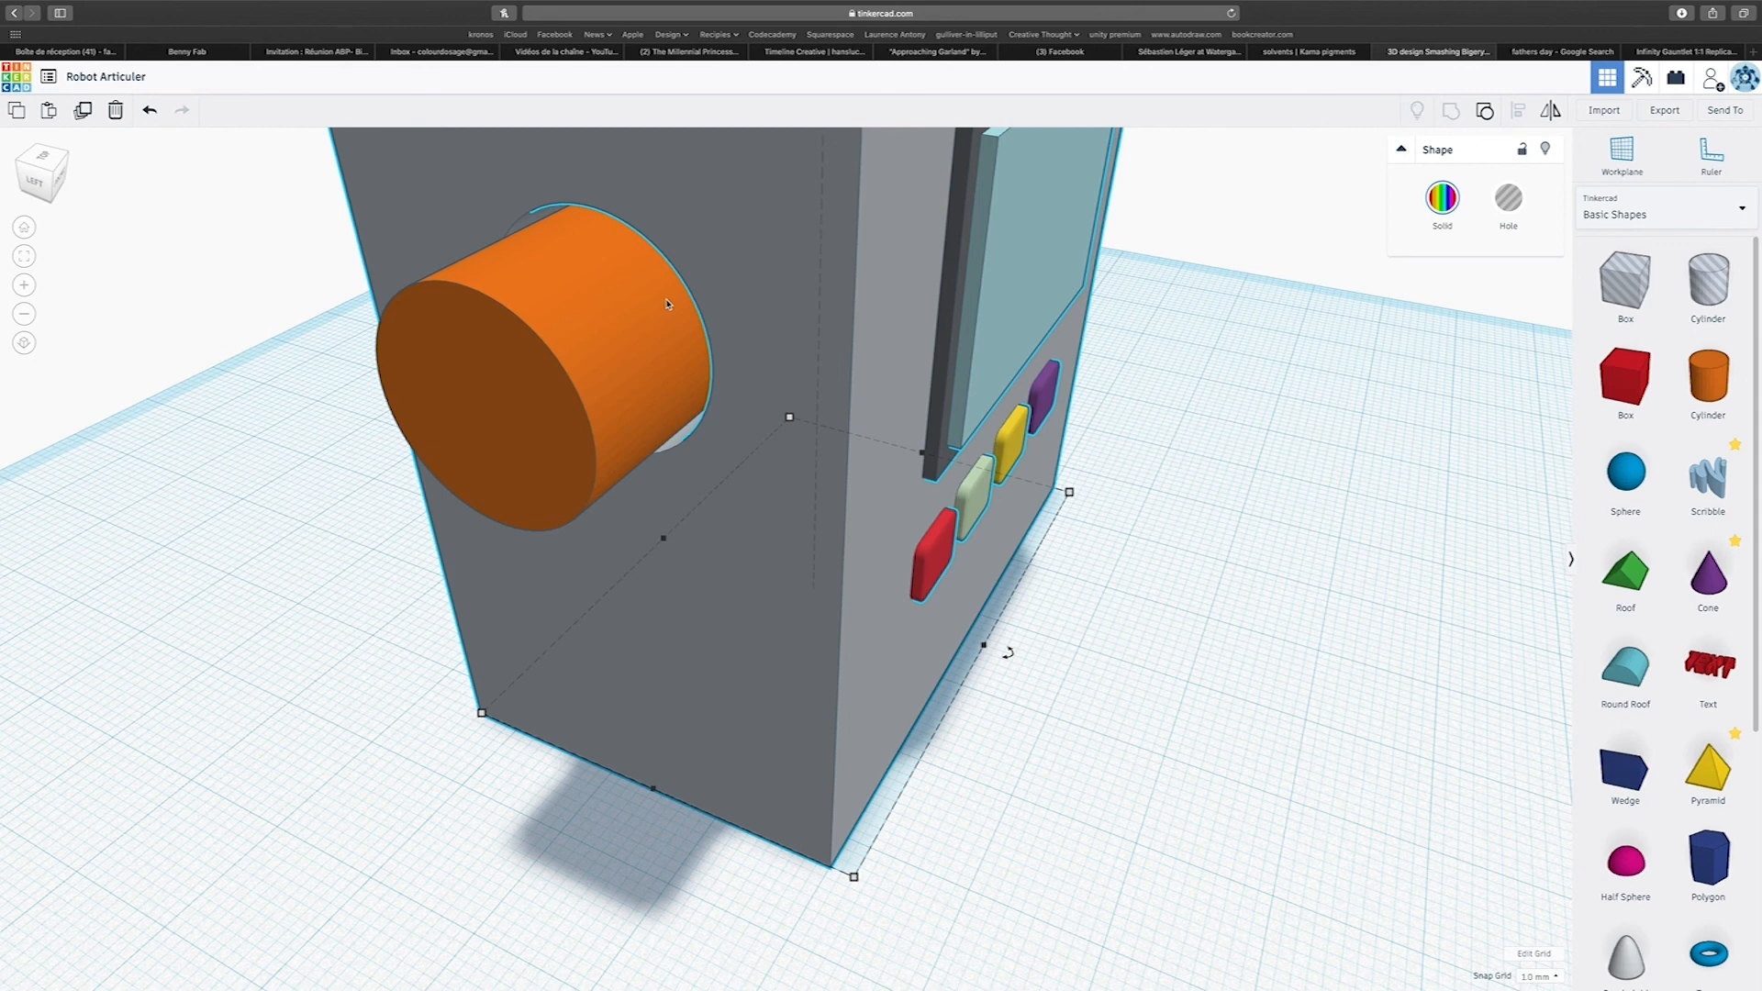
pyautogui.moveTo(679, 231); pyautogui.dragTo(891, 279, button='right')
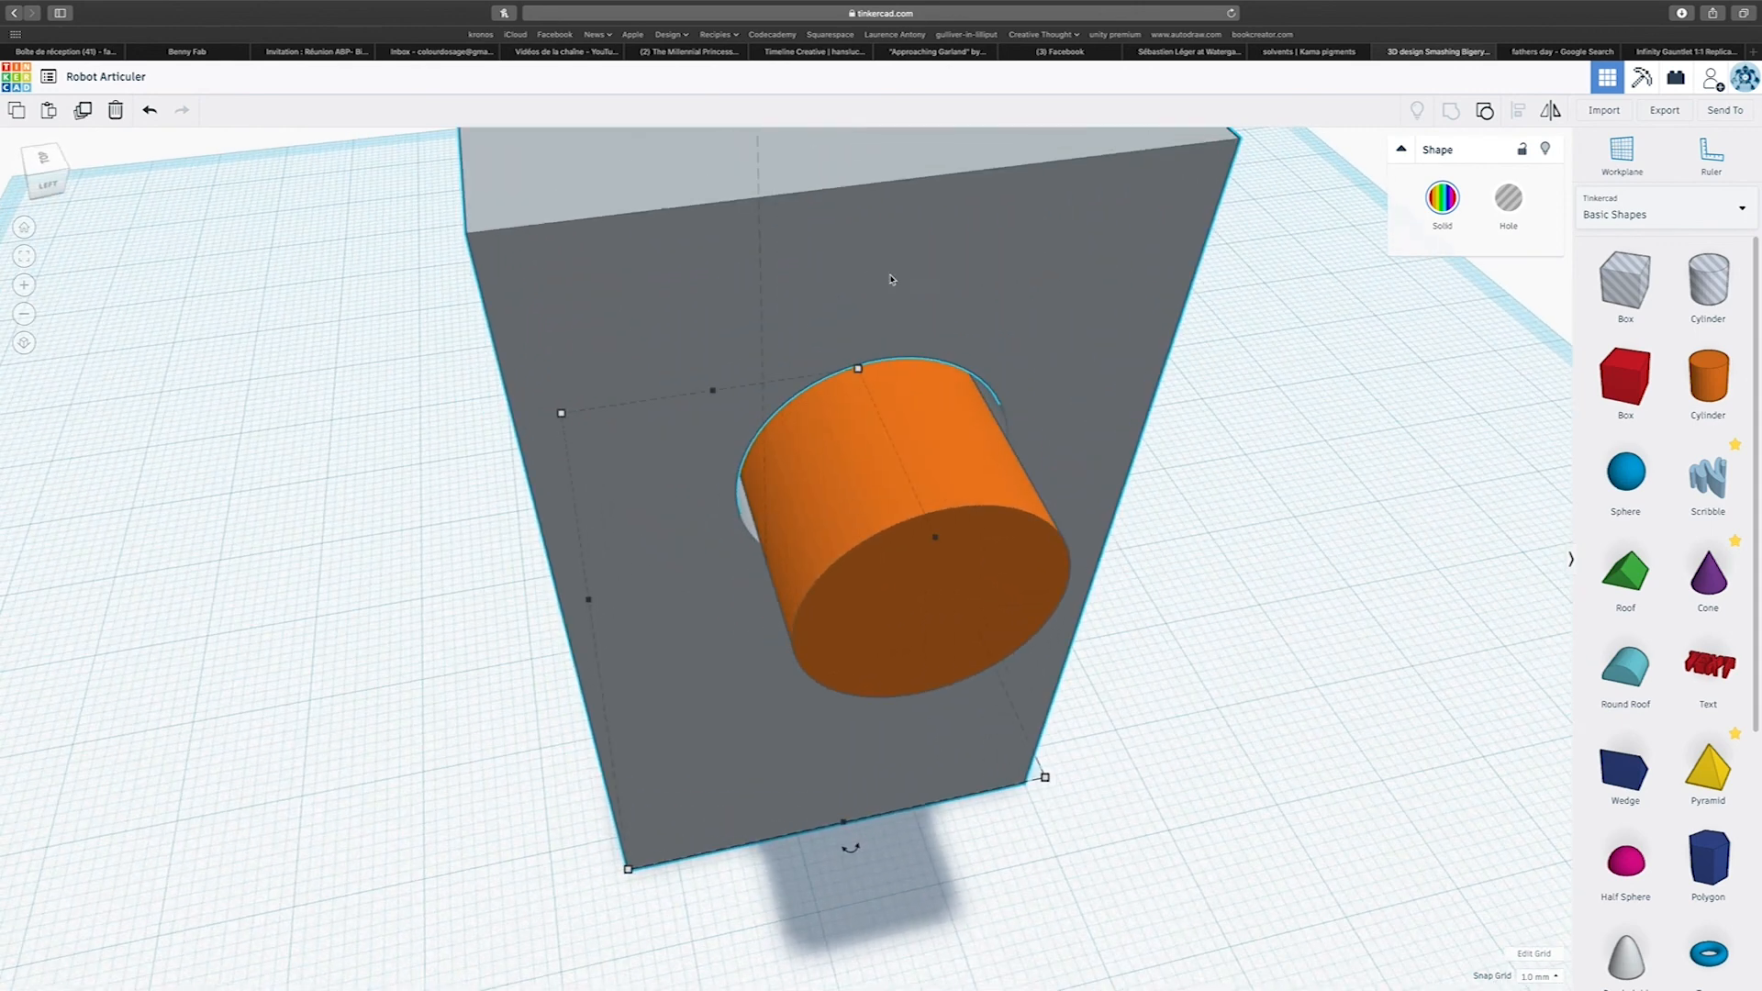
pyautogui.click(1449, 209)
pyautogui.click(1652, 389)
pyautogui.moveTo(1072, 388); pyautogui.dragTo(1287, 370, button='right')
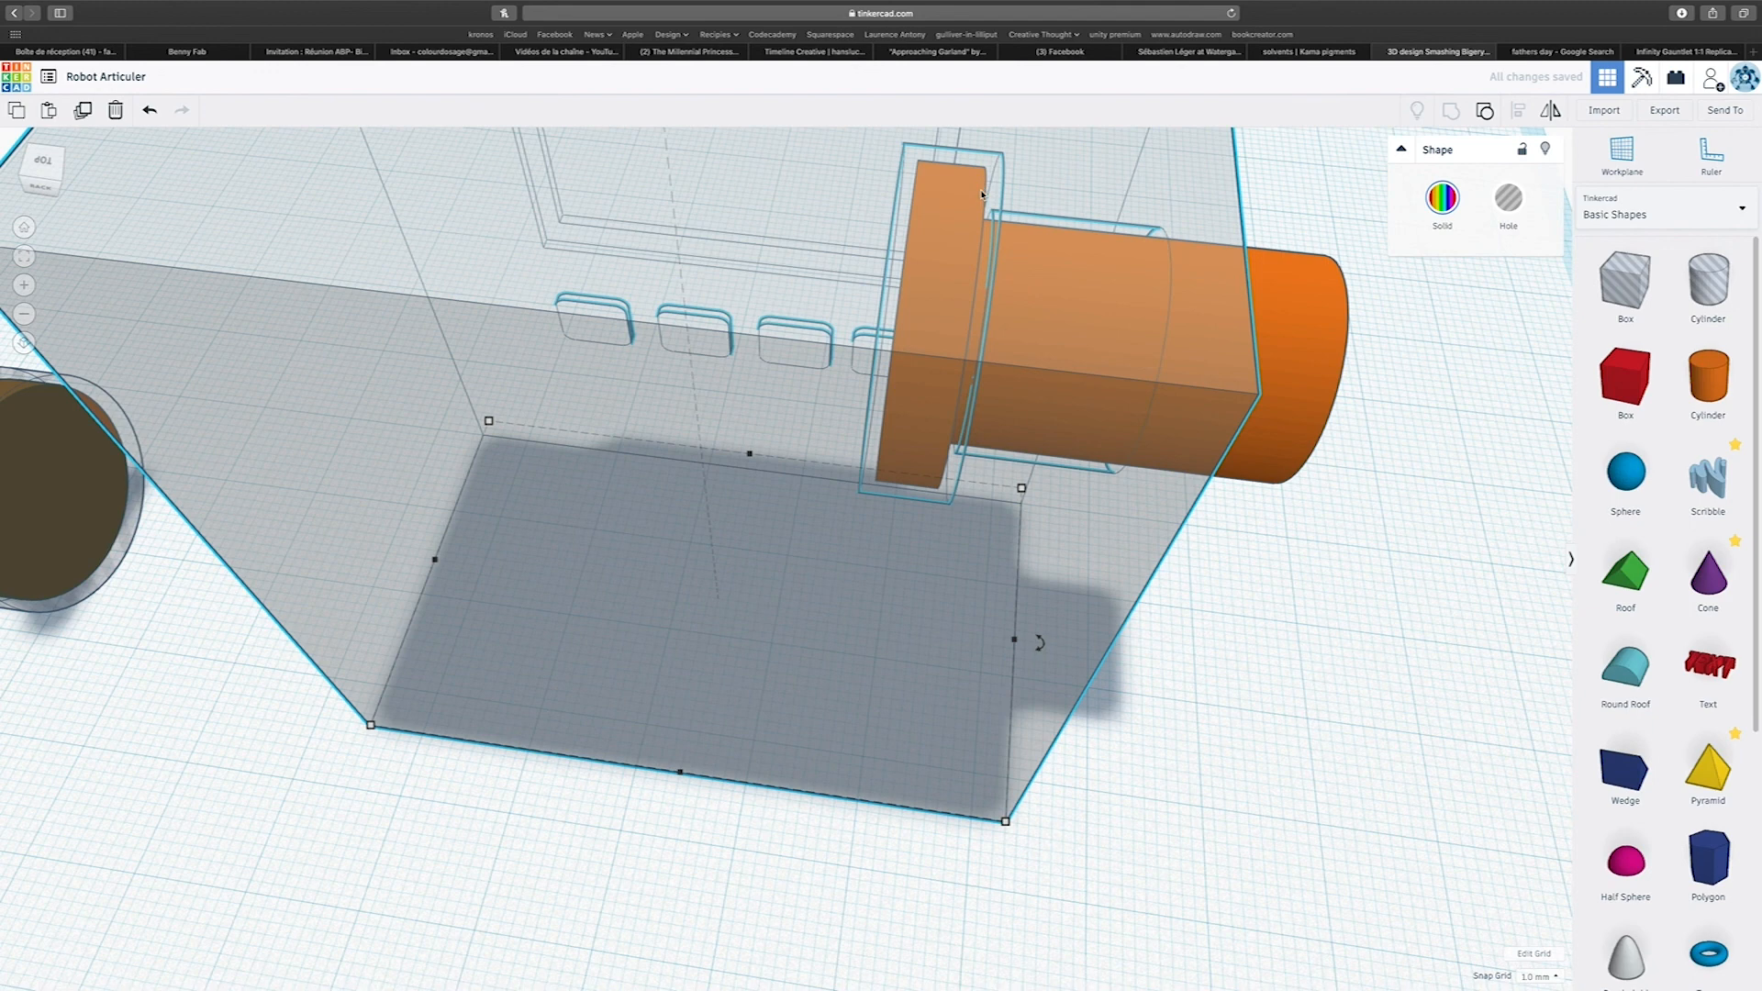
pyautogui.moveTo(1229, 322); pyautogui.dragTo(697, 299, button='right')
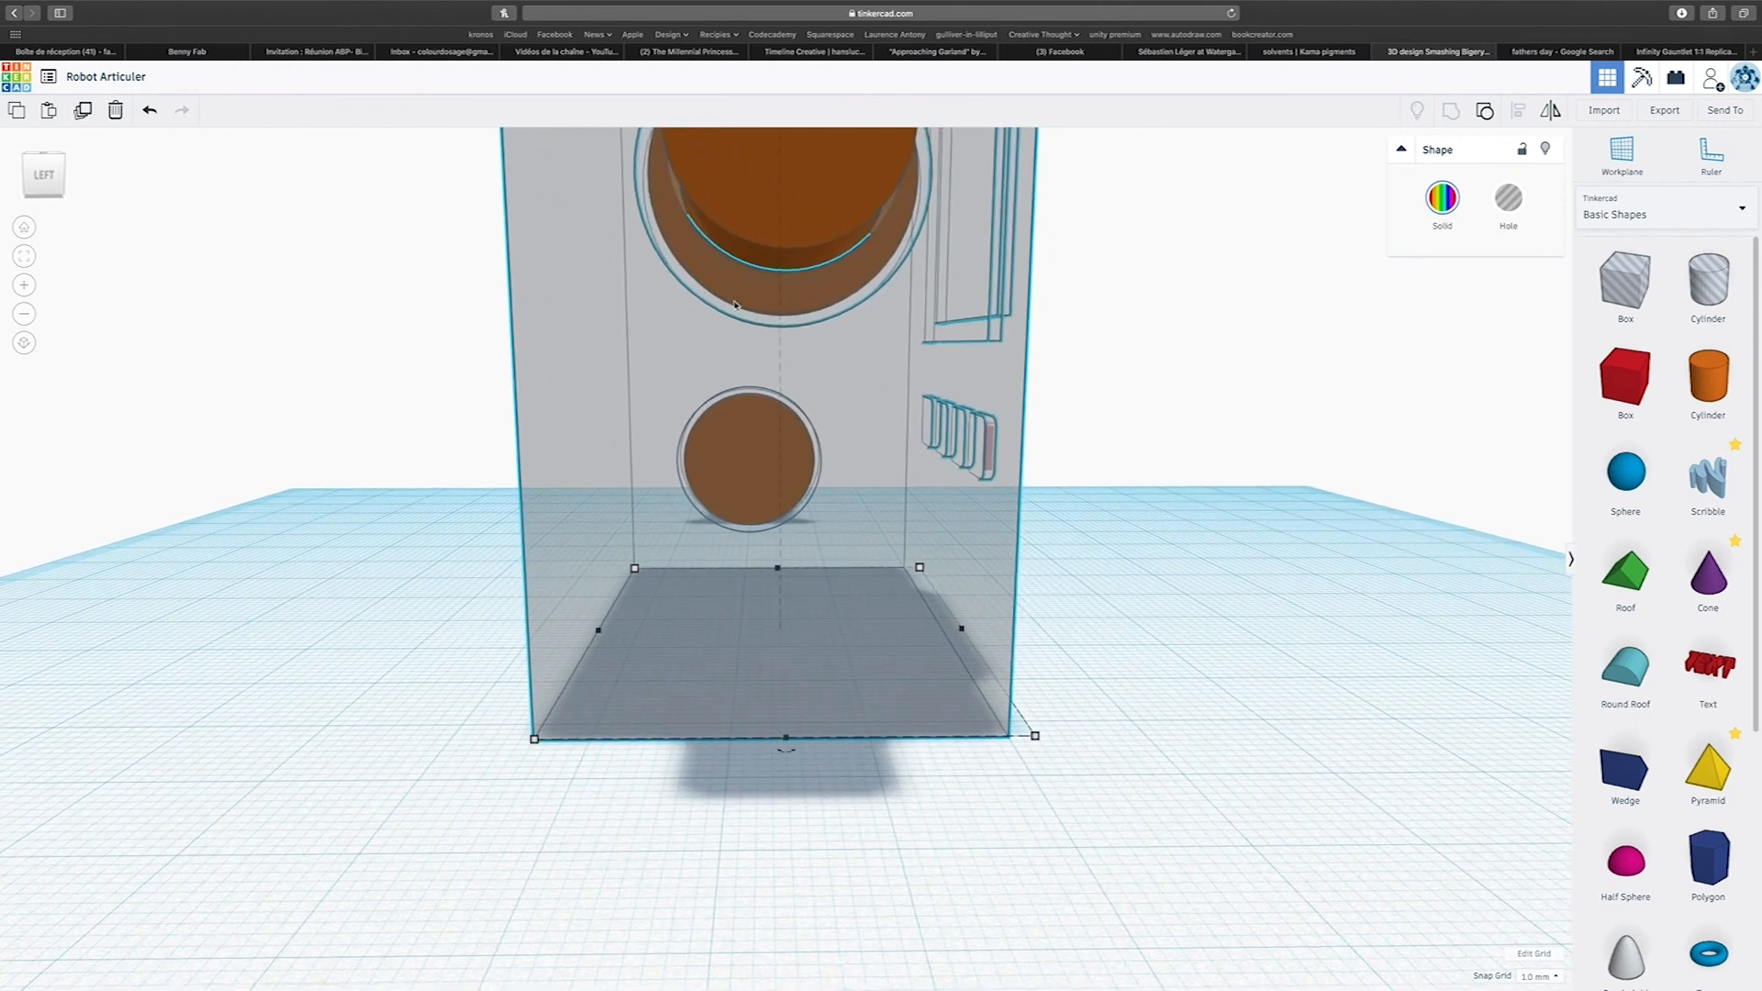
pyautogui.moveTo(808, 313); pyautogui.dragTo(1168, 392, button='right')
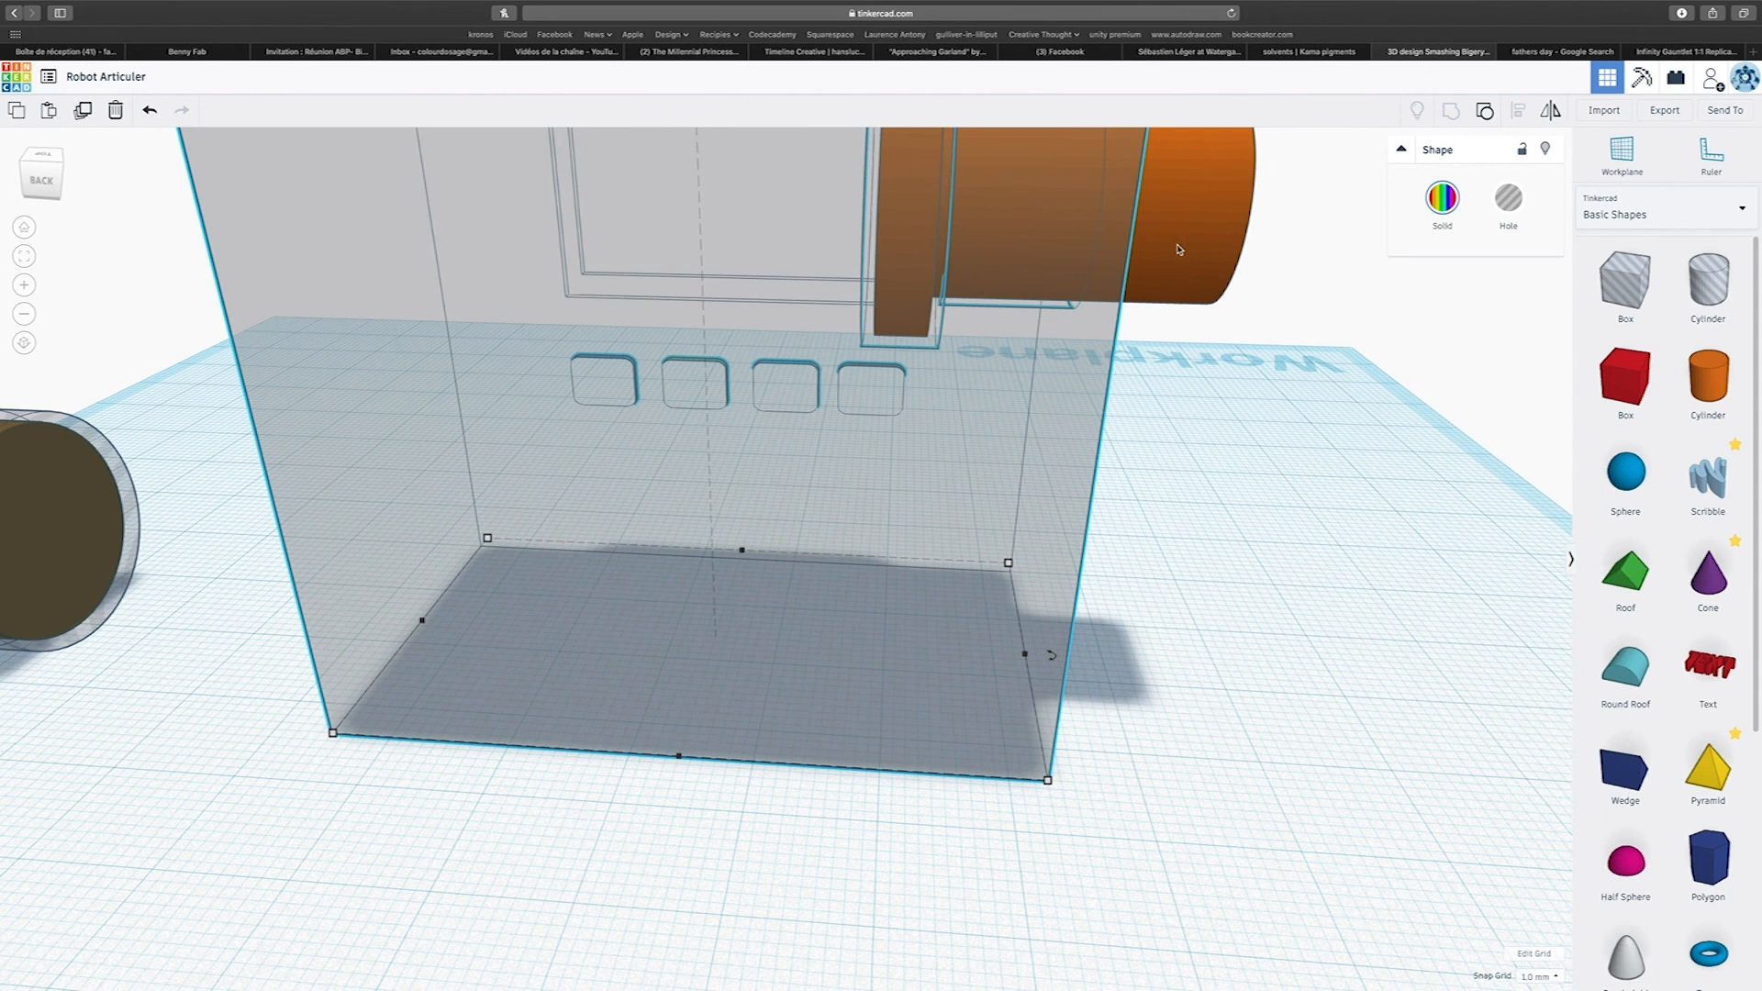
pyautogui.moveTo(1164, 290); pyautogui.dragTo(891, 327, button='right')
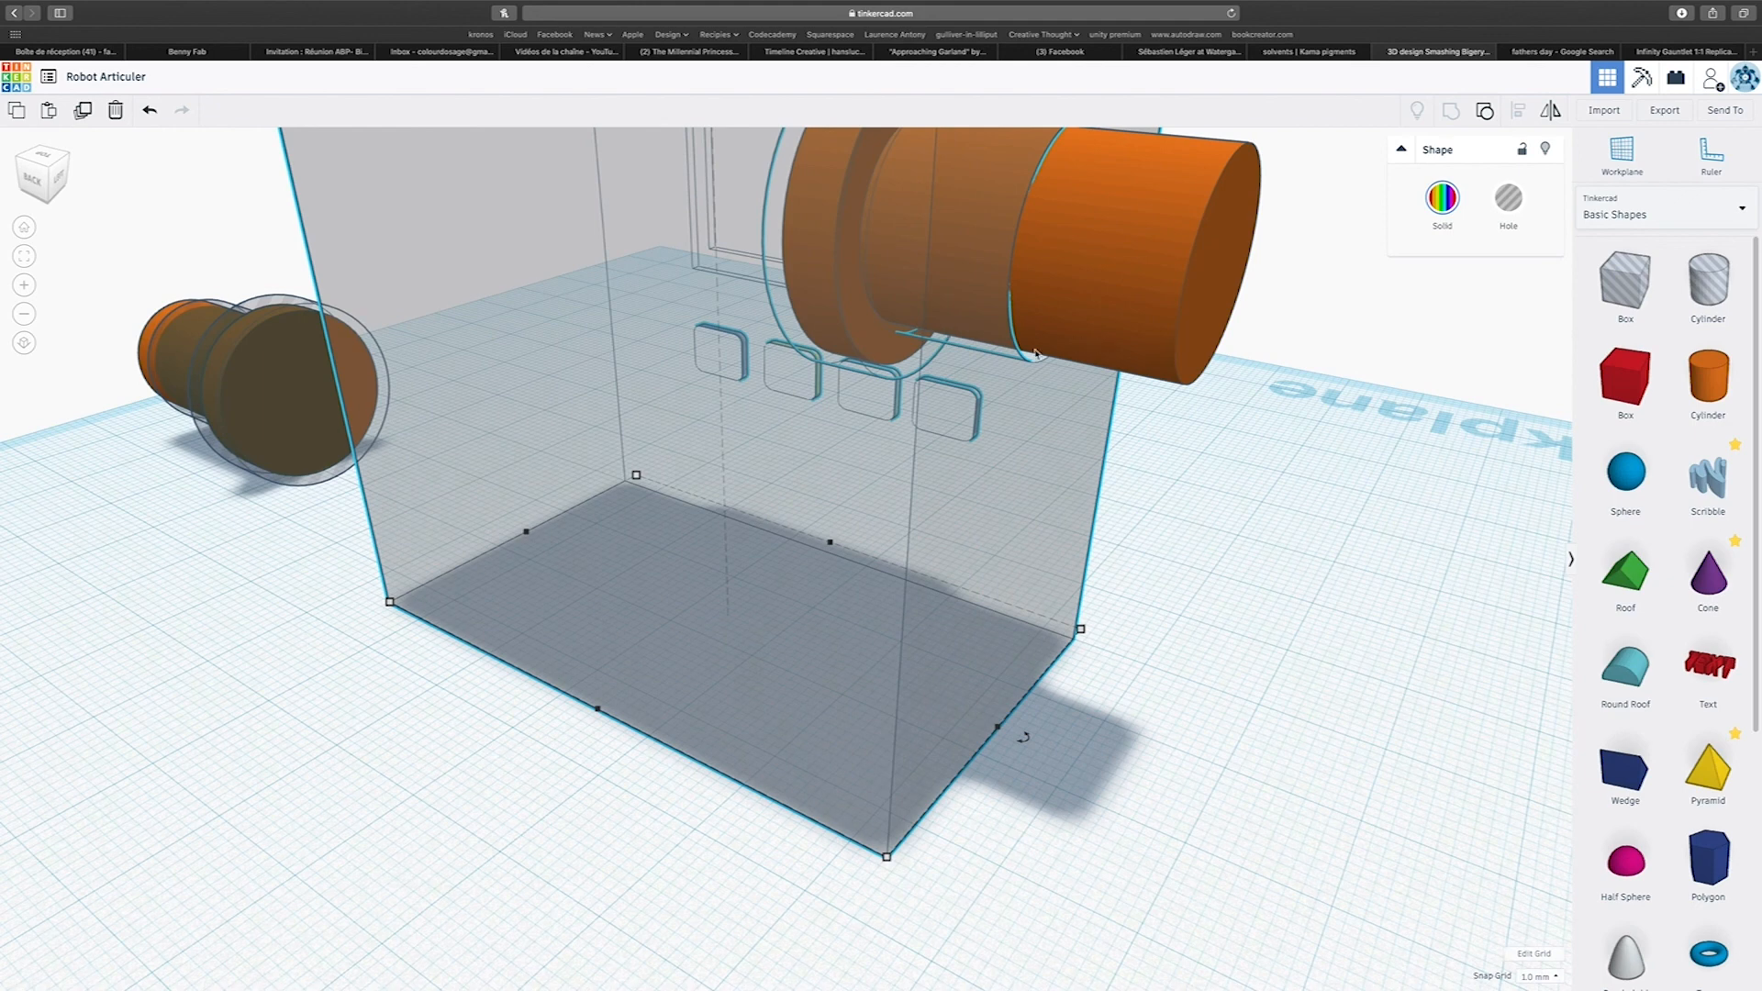
pyautogui.moveTo(1362, 353); pyautogui.dragTo(588, 410, button='right')
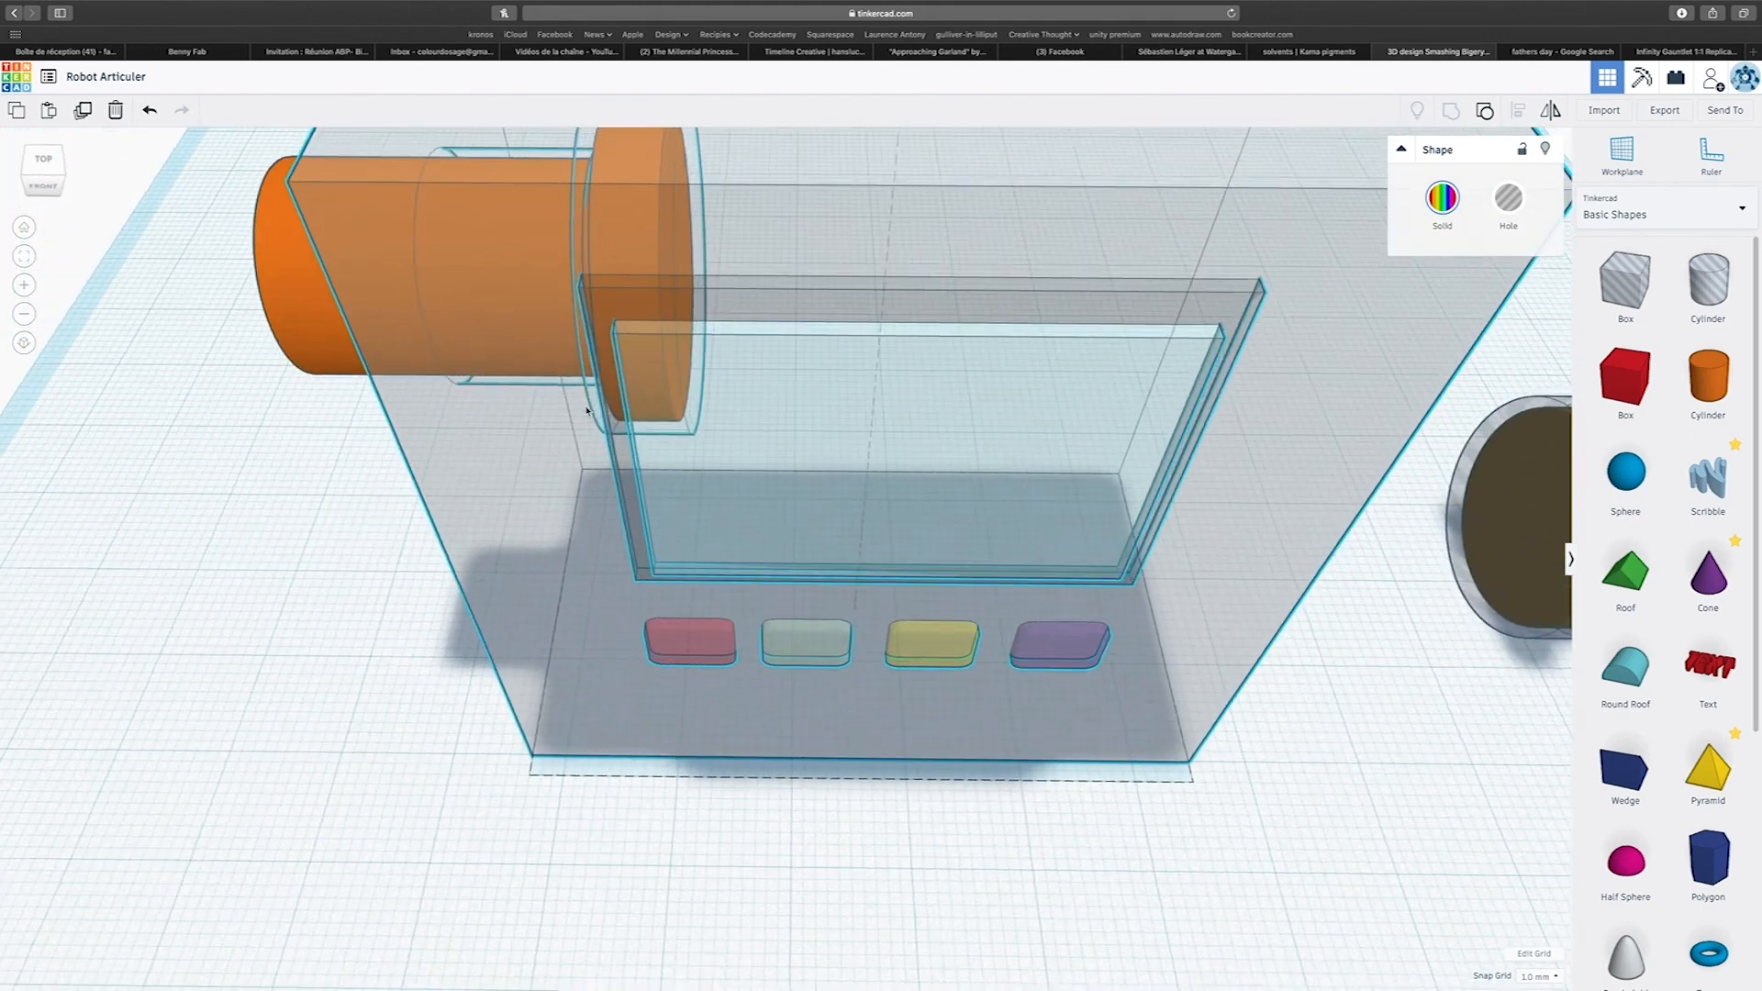
# Turn off the body block's transparency so it is solid grey with coloured details again.
pyautogui.click(584, 400)
pyautogui.press('f')
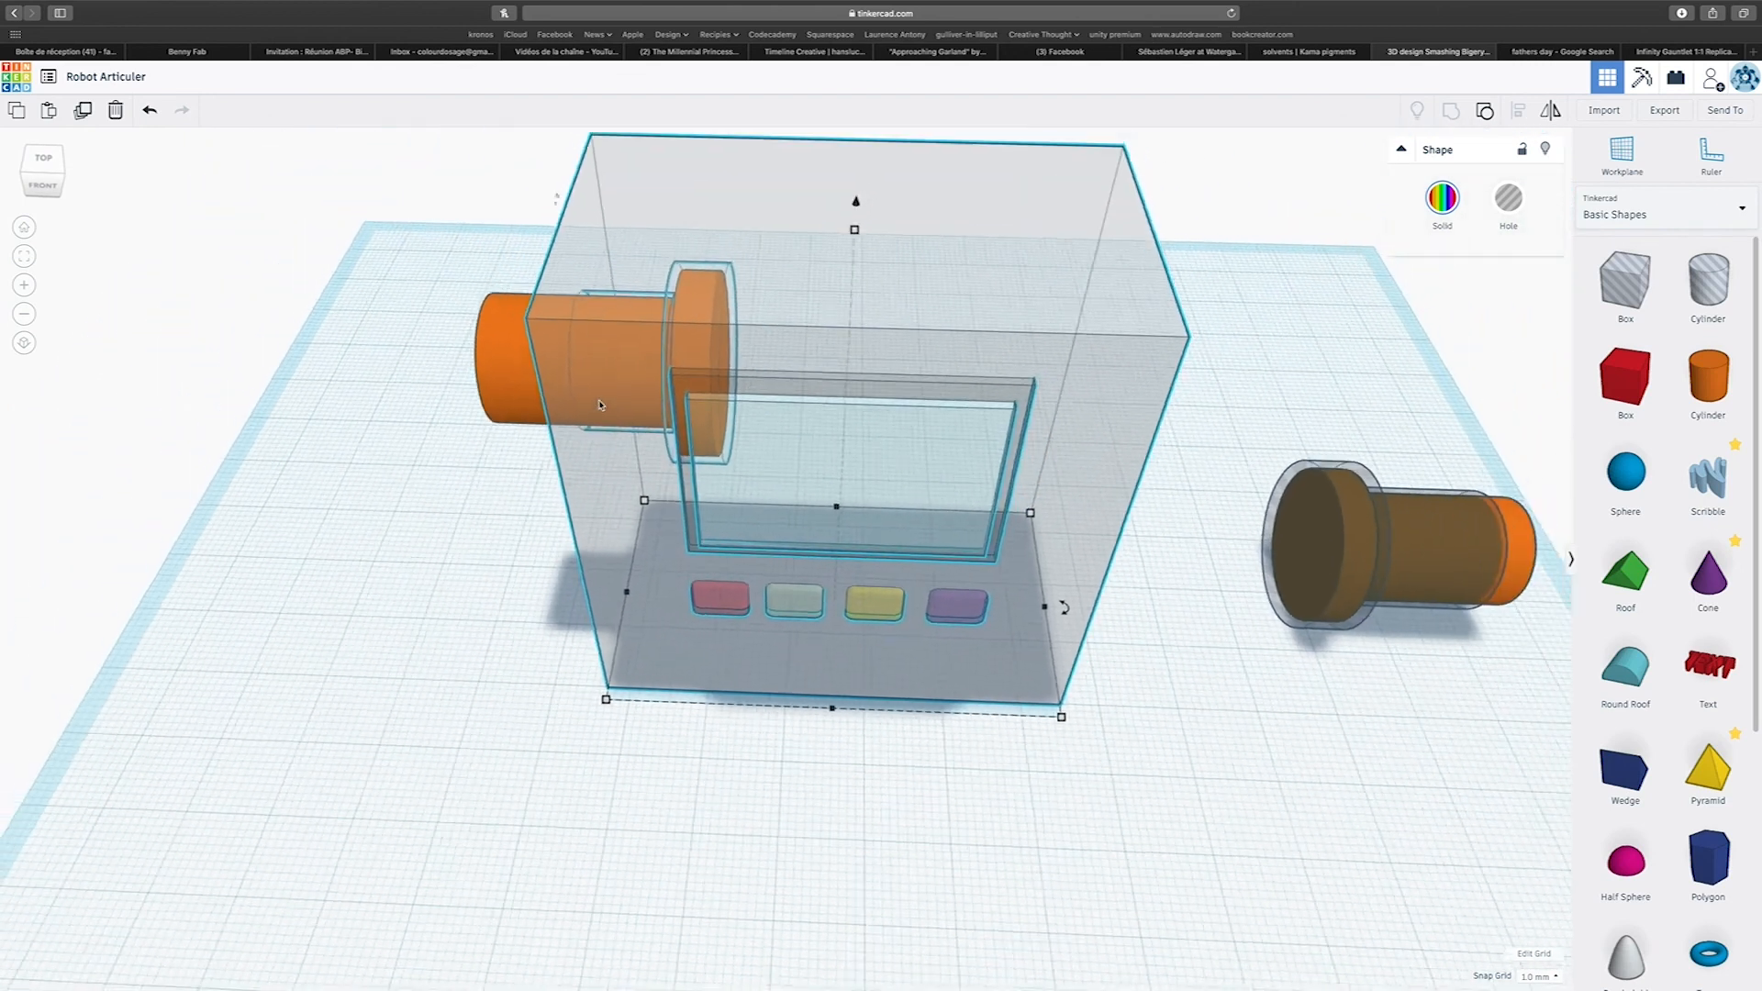
pyautogui.click(1441, 194)
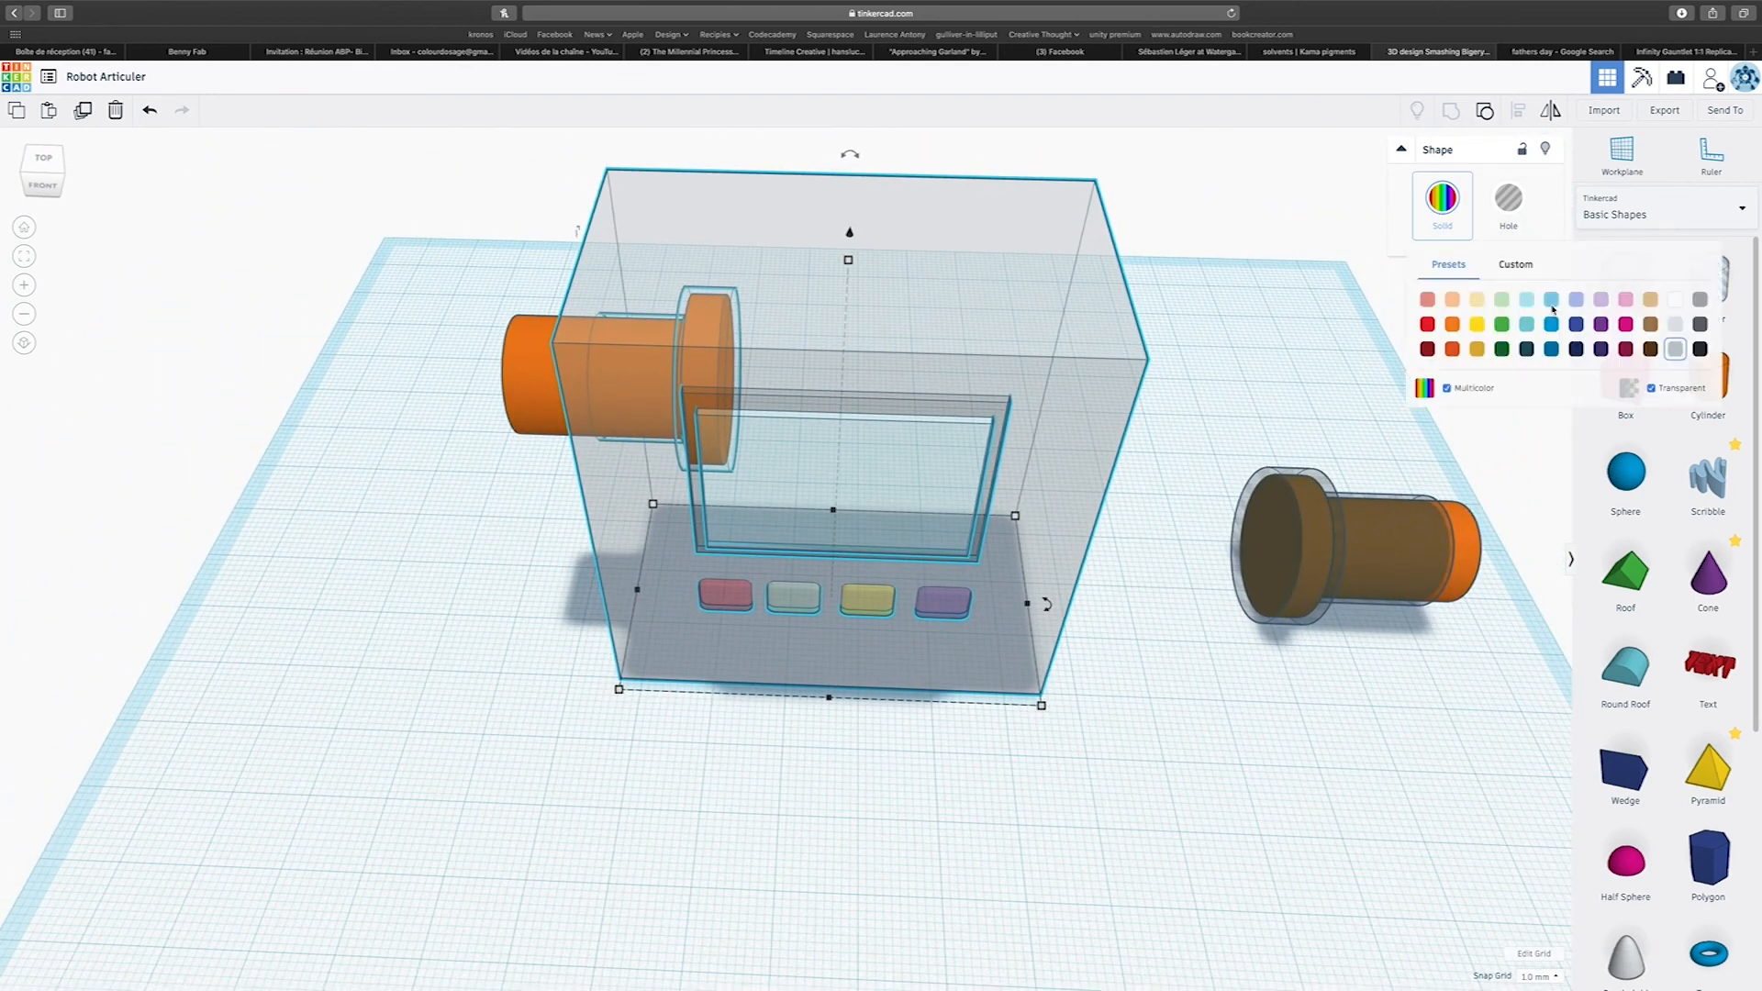
pyautogui.click(1653, 389)
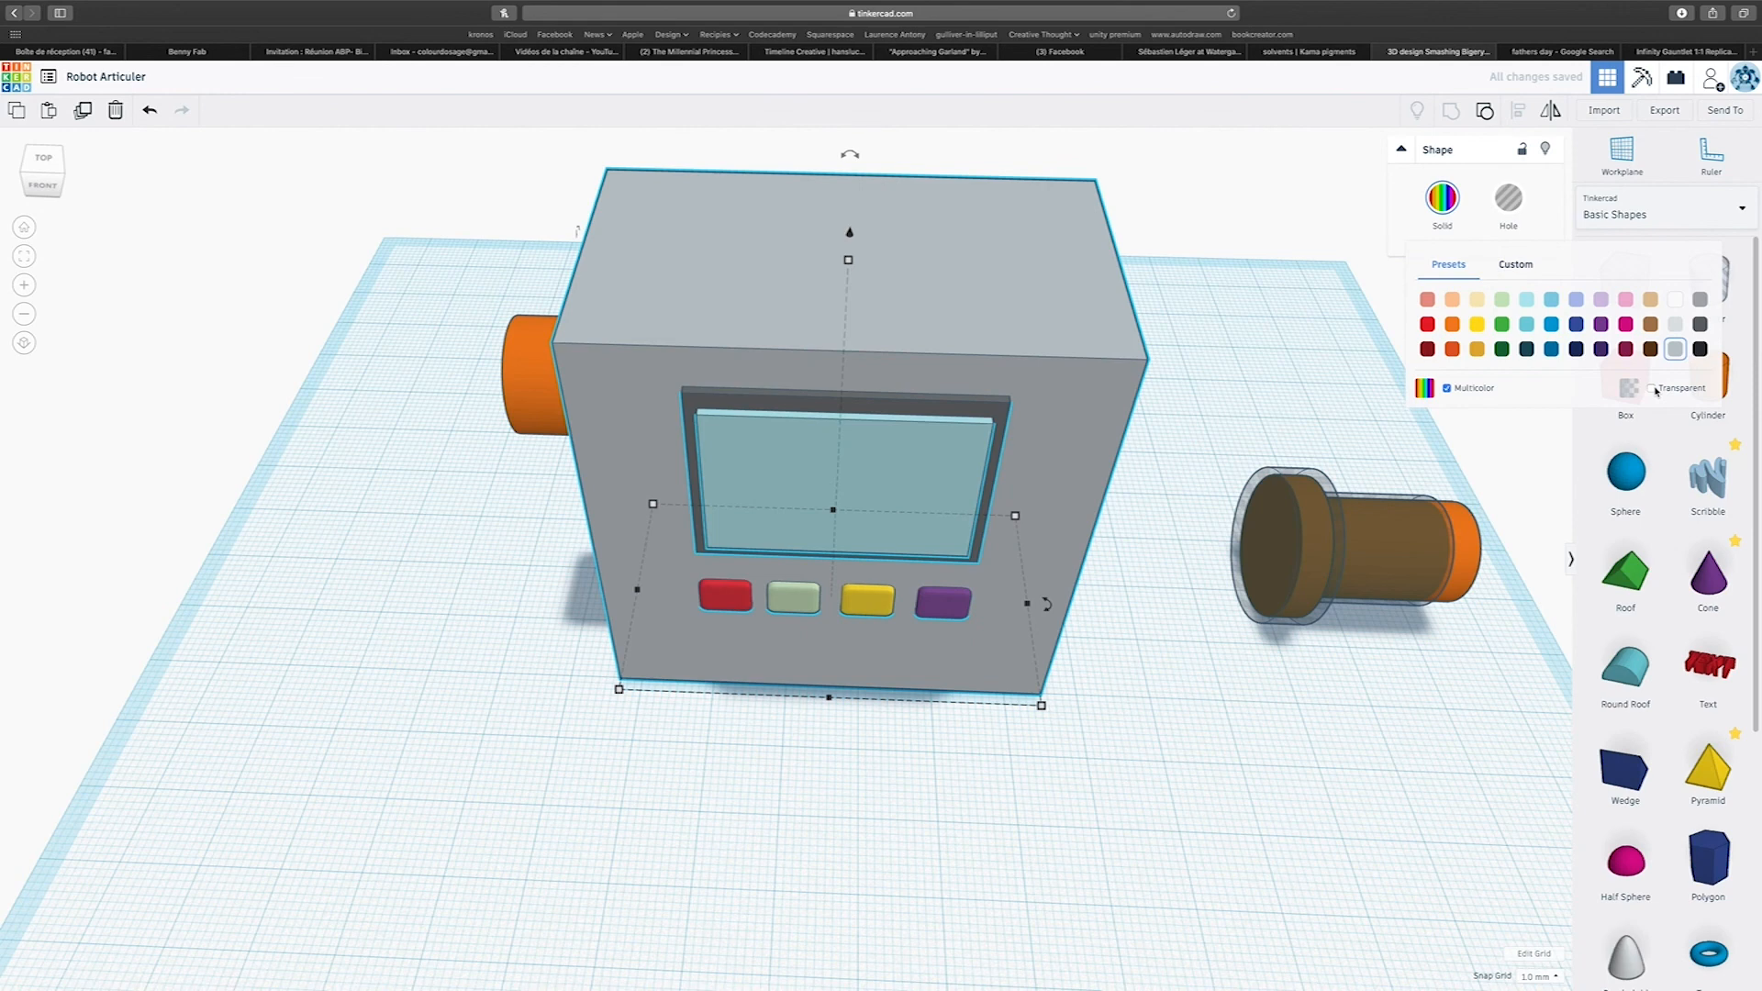
pyautogui.moveTo(1366, 660); pyautogui.dragTo(1323, 577, button='right')
# Select the second pin together with its clearance hole and raise them about 29 mm above the workplane.
pyautogui.moveTo(1266, 533); pyautogui.dragTo(1528, 844)
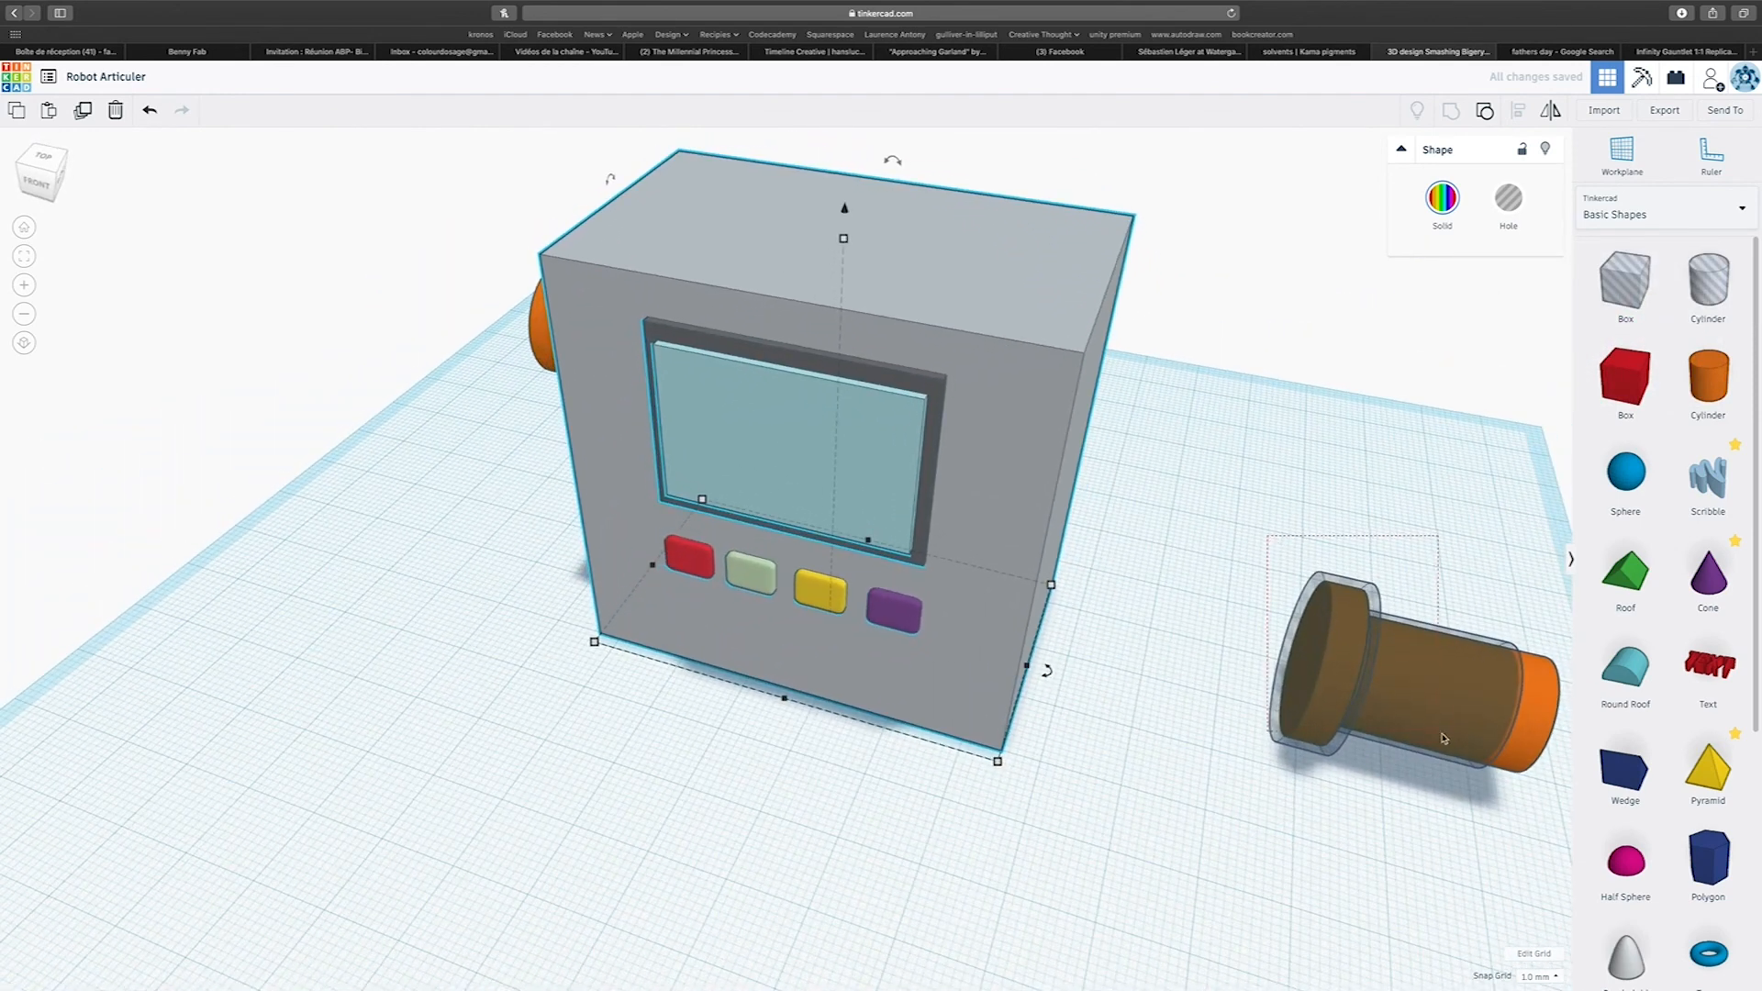
pyautogui.moveTo(1458, 601); pyautogui.dragTo(1462, 333)
pyautogui.press('super+z')
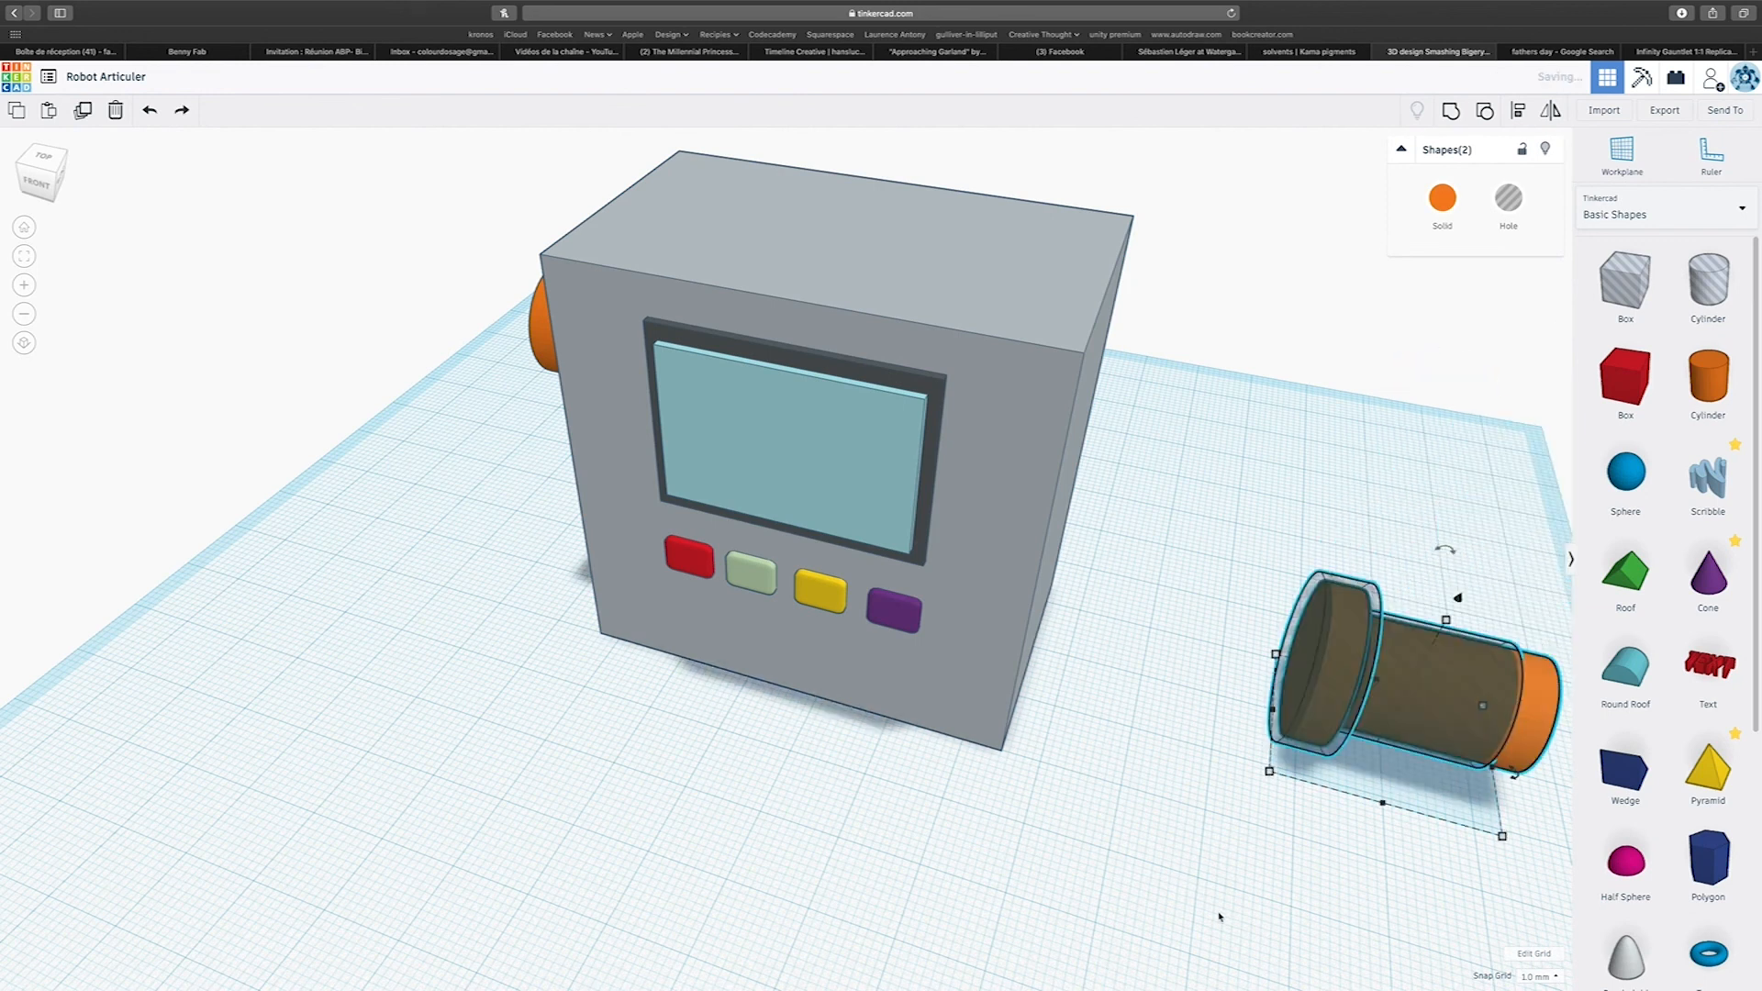
pyautogui.moveTo(1135, 850); pyautogui.dragTo(963, 672, button='right')
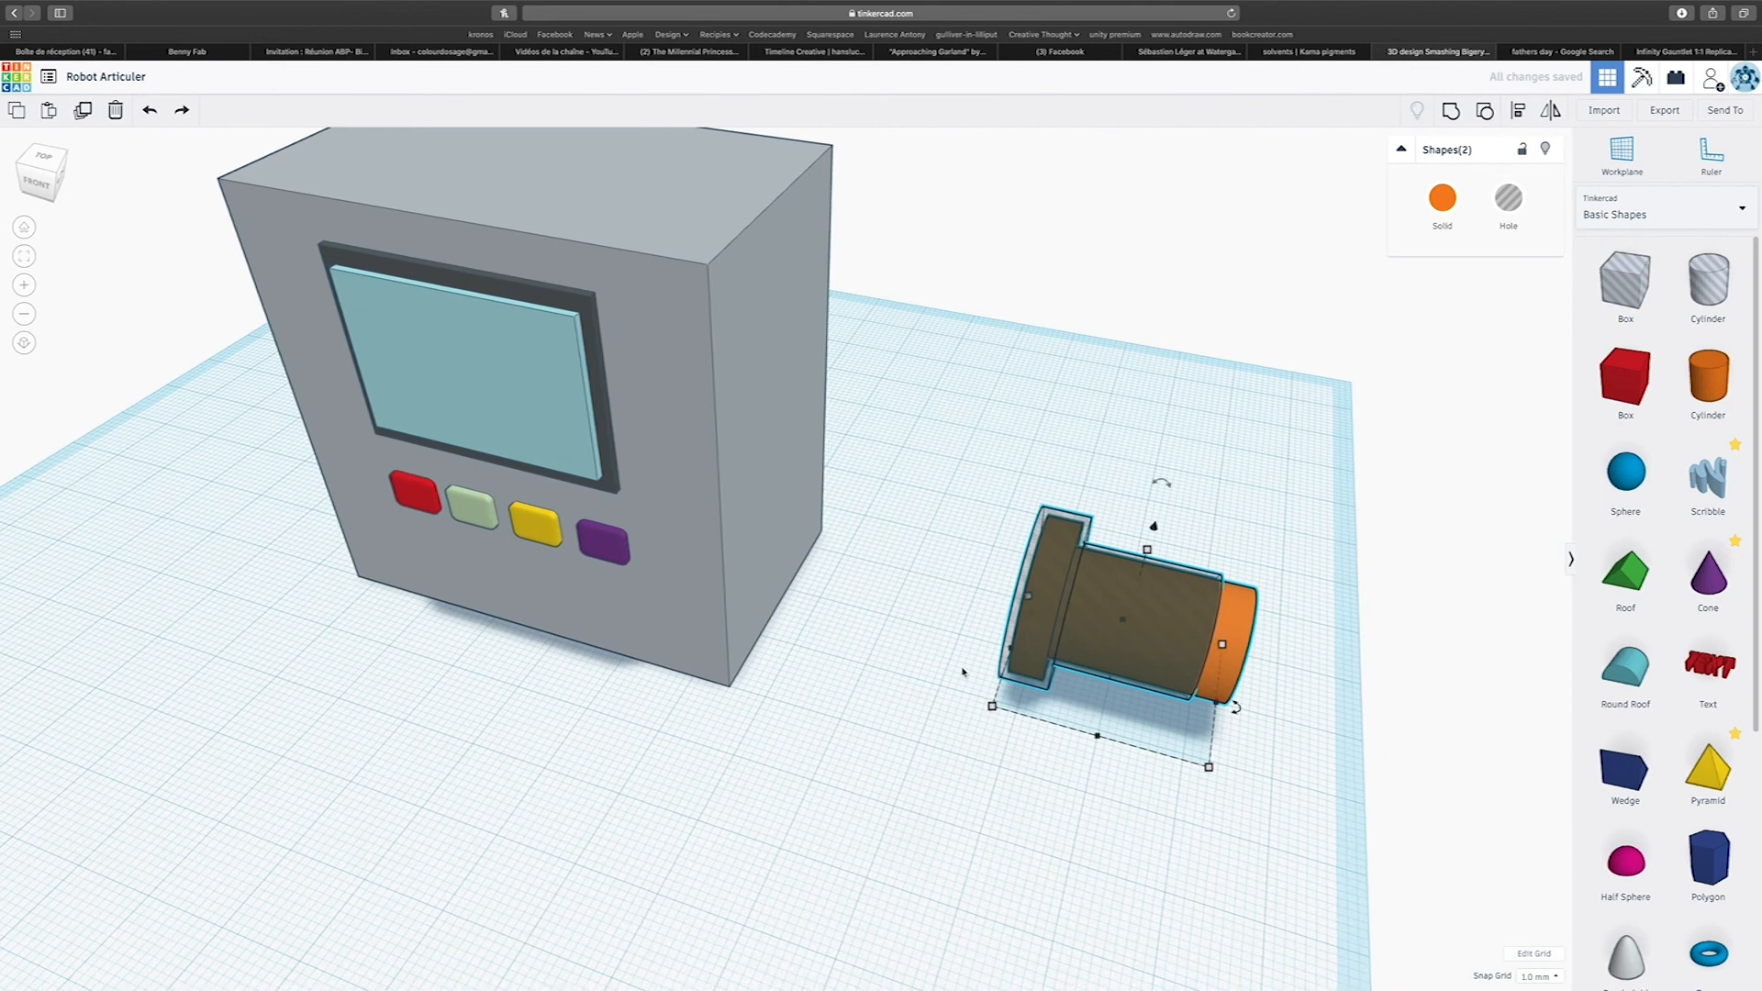
pyautogui.moveTo(1154, 527); pyautogui.dragTo(1126, 265)
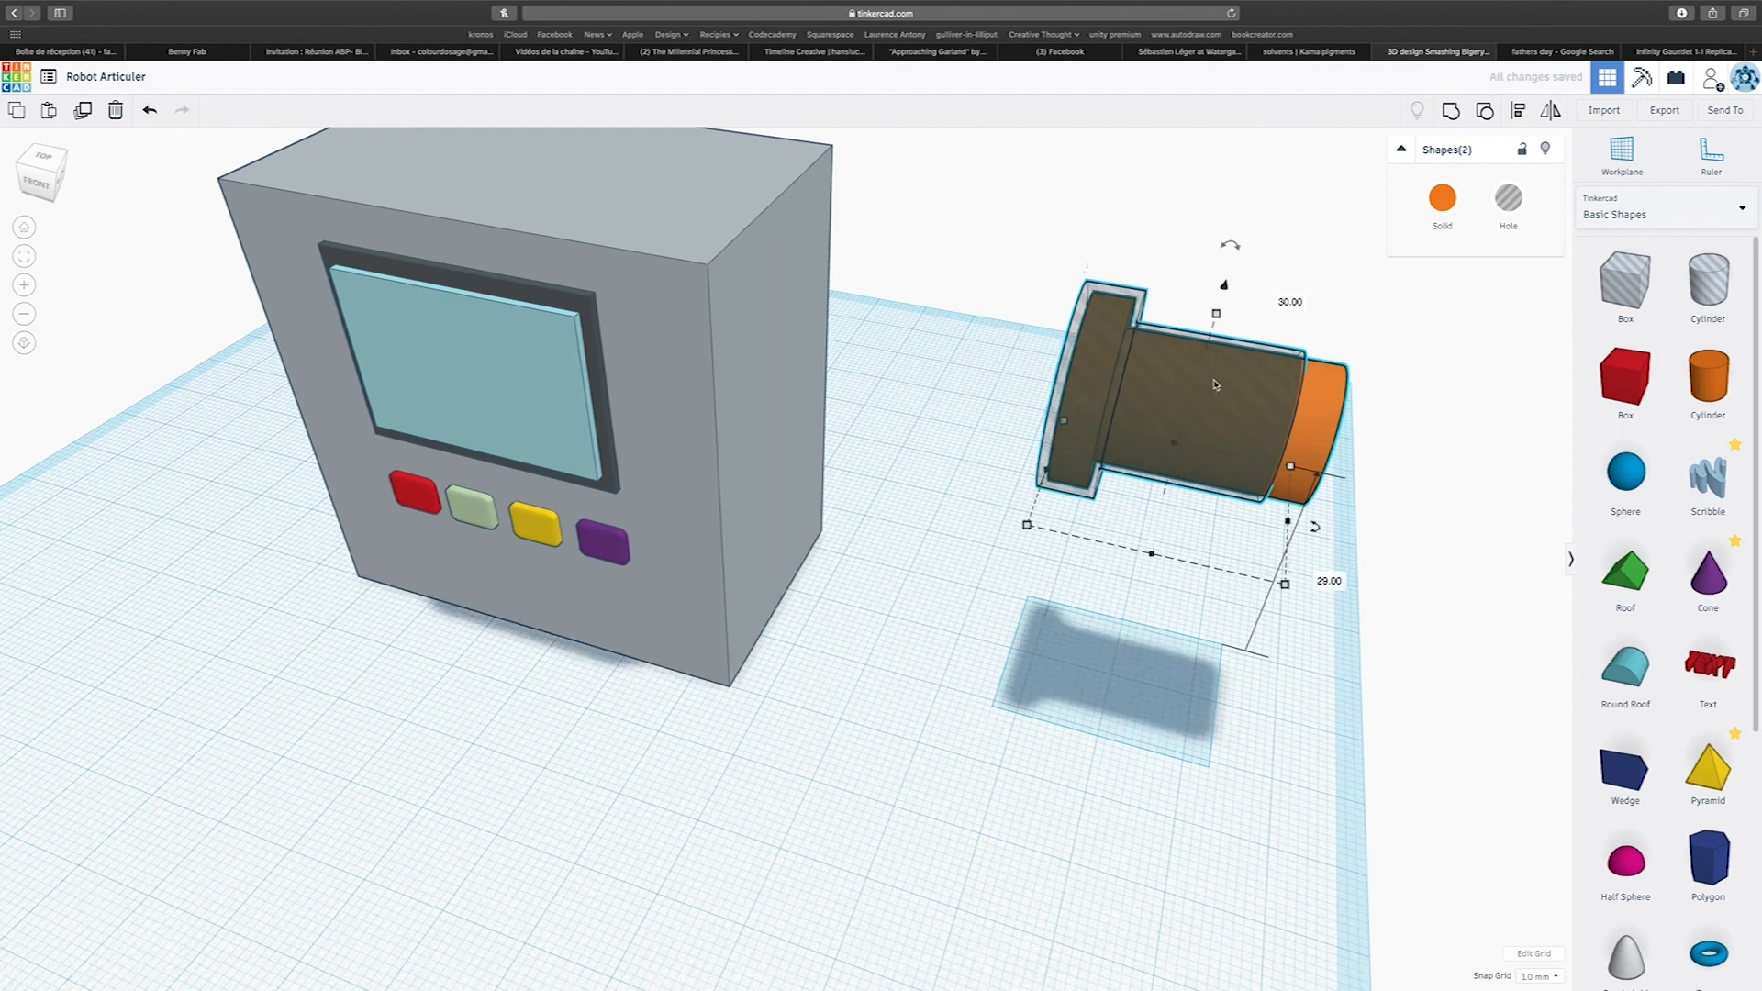
# Slide the raised second pin and its clearance hole into the body block's side opposite the first pin.
pyautogui.moveTo(1313, 426); pyautogui.dragTo(788, 386)
pyautogui.moveTo(673, 578); pyautogui.dragTo(643, 410, button='right')
pyautogui.moveTo(979, 401); pyautogui.dragTo(563, 383, button='right')
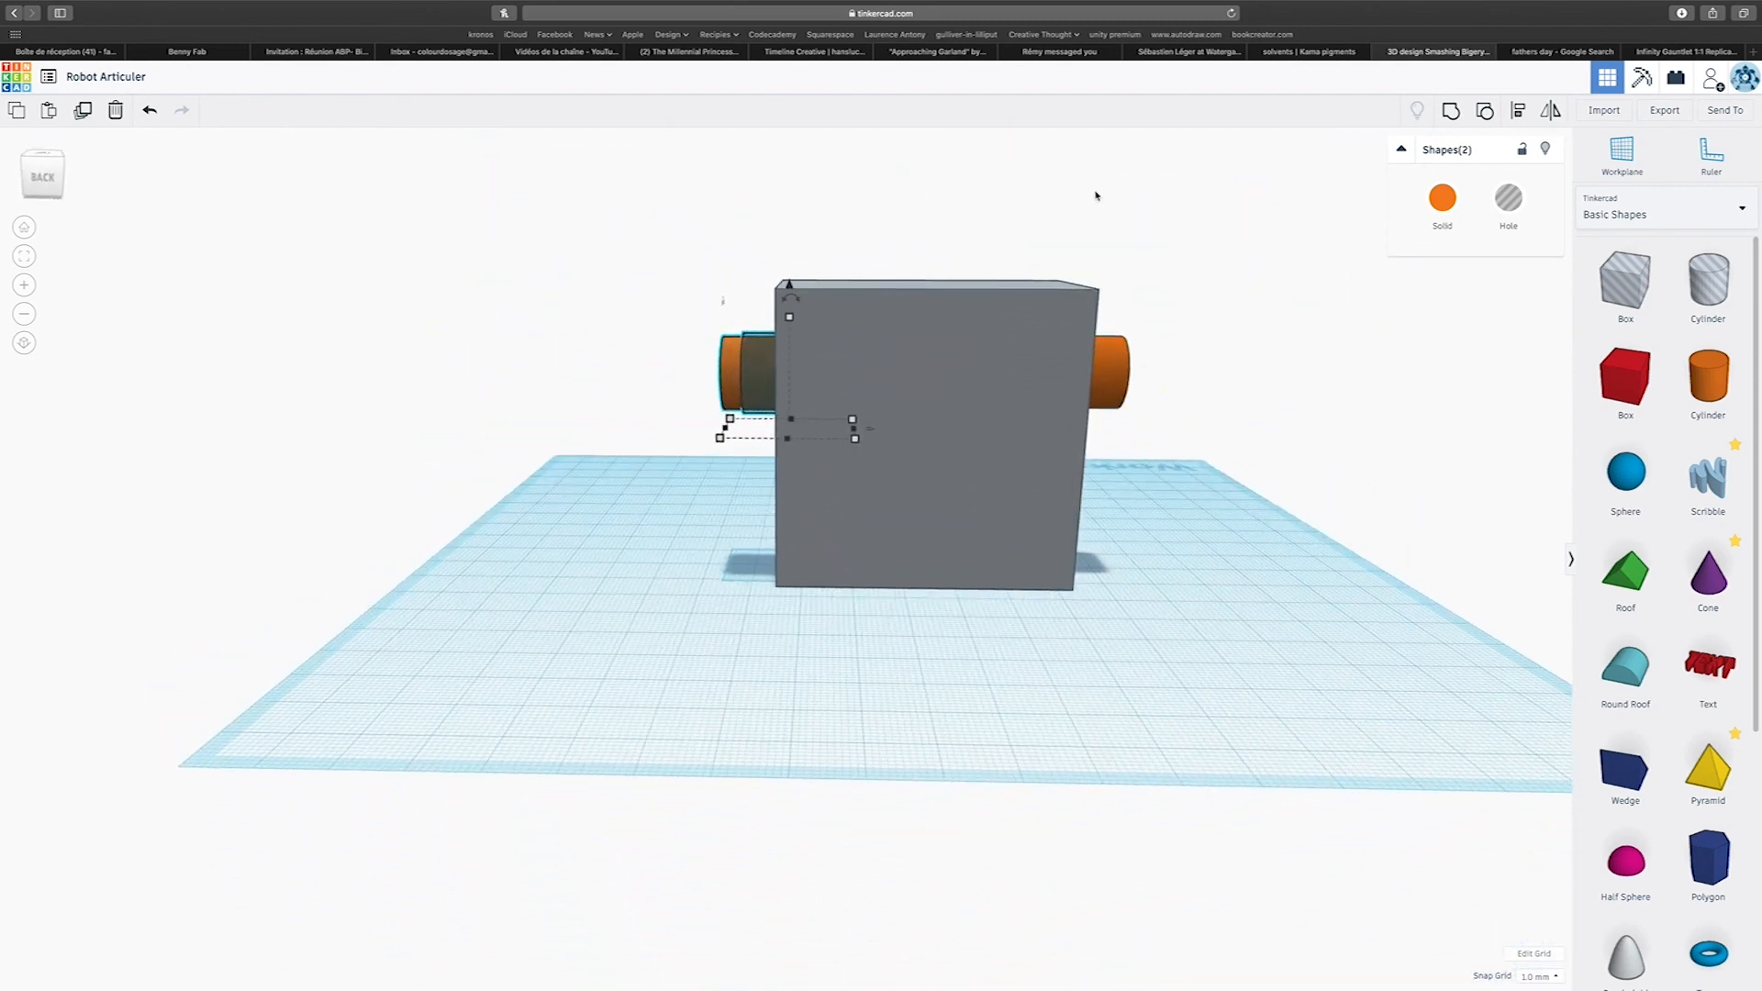
# Group the body block with the first pin, and centre-align the second pin and its clearance hole along the block's depth.
pyautogui.moveTo(1022, 232); pyautogui.dragTo(1179, 543)
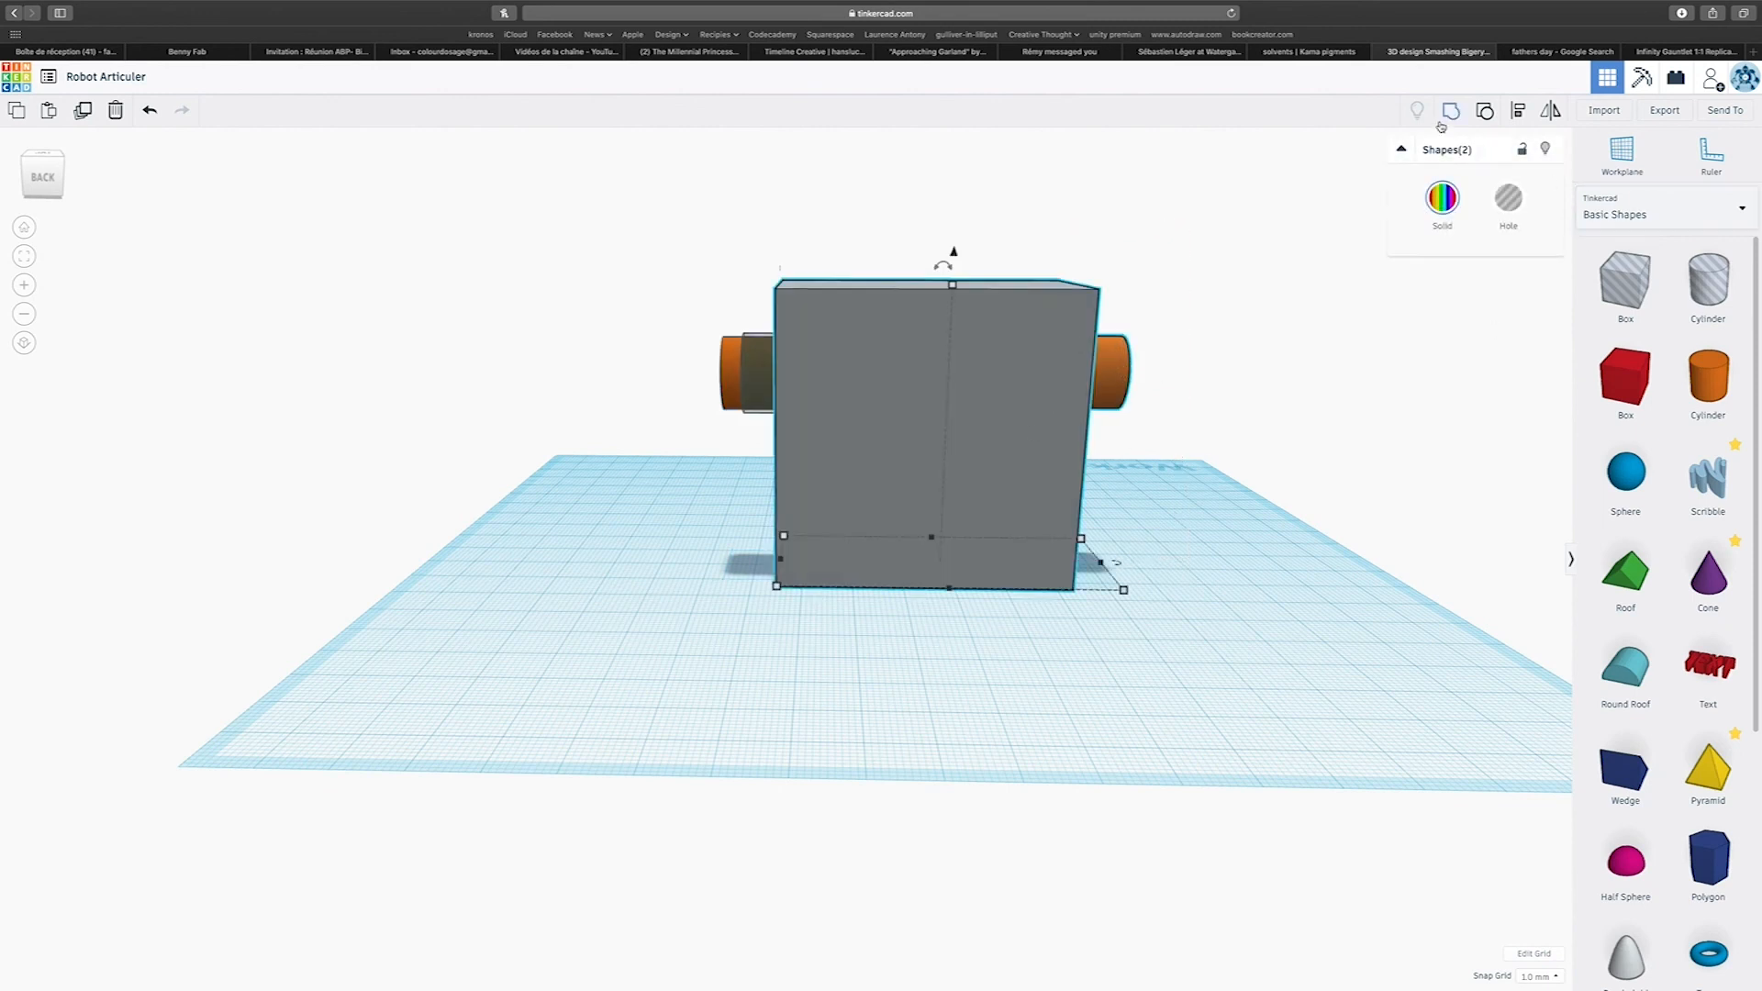
pyautogui.press('super+g')
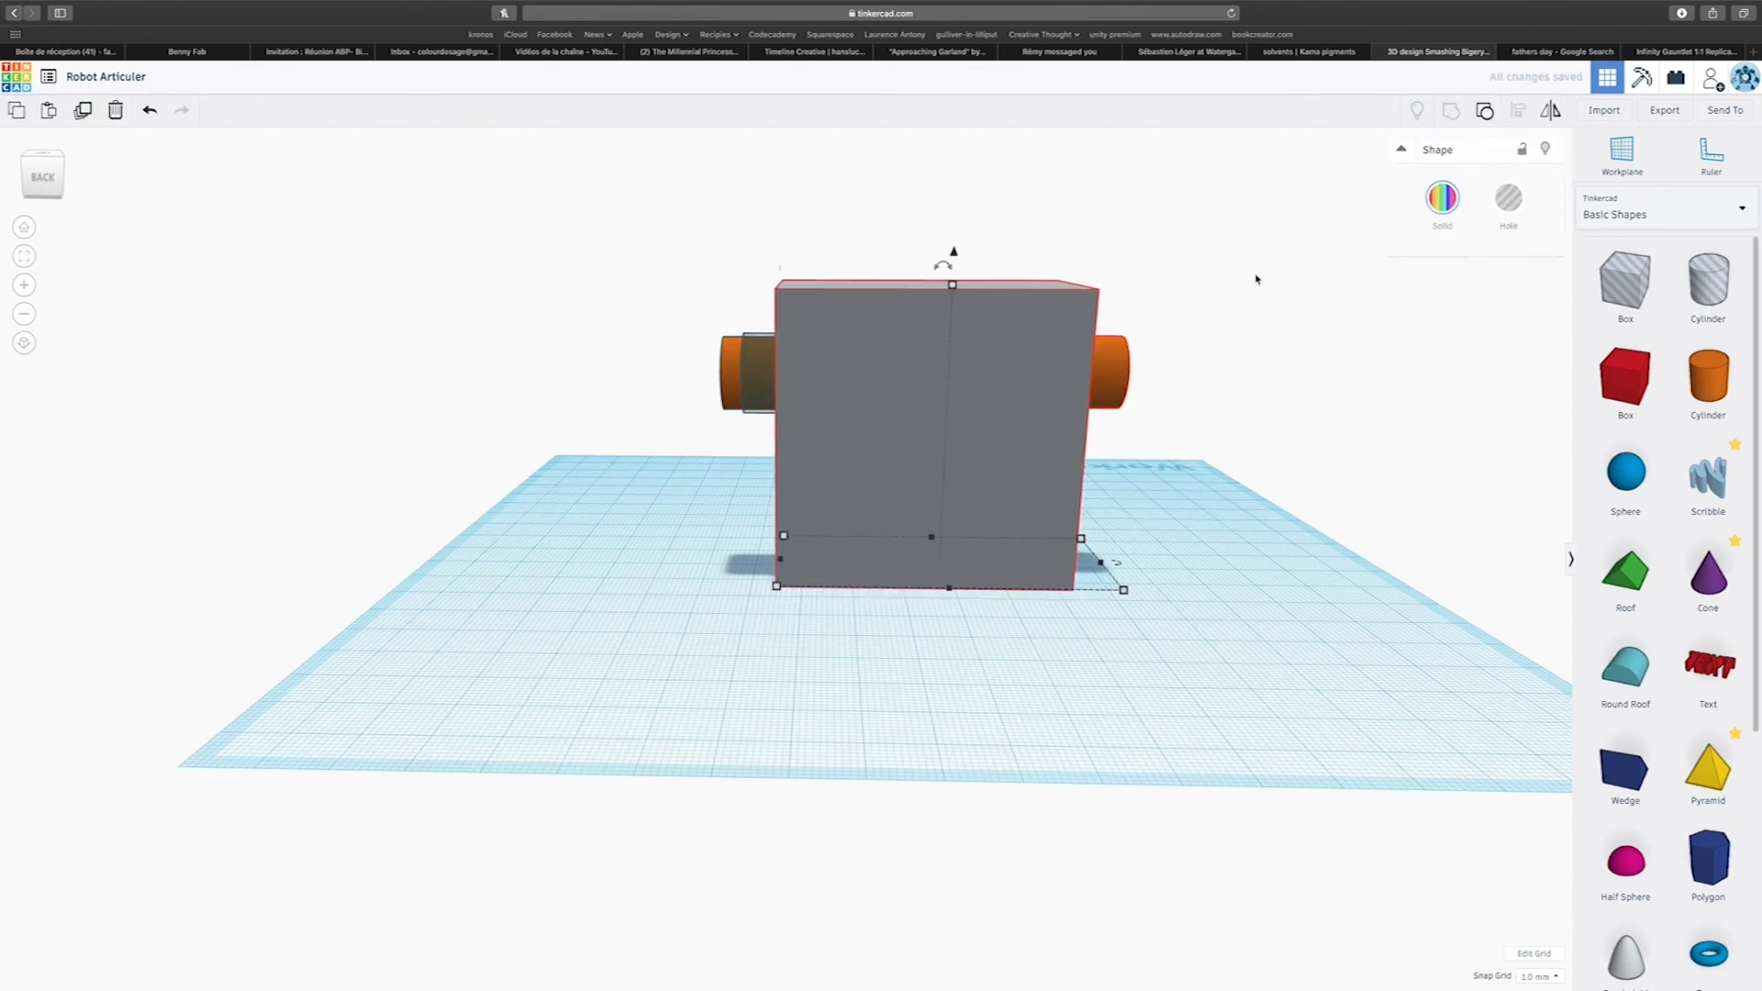
pyautogui.moveTo(1007, 370); pyautogui.dragTo(631, 403, button='right')
pyautogui.moveTo(852, 365); pyautogui.dragTo(1008, 387, button='right')
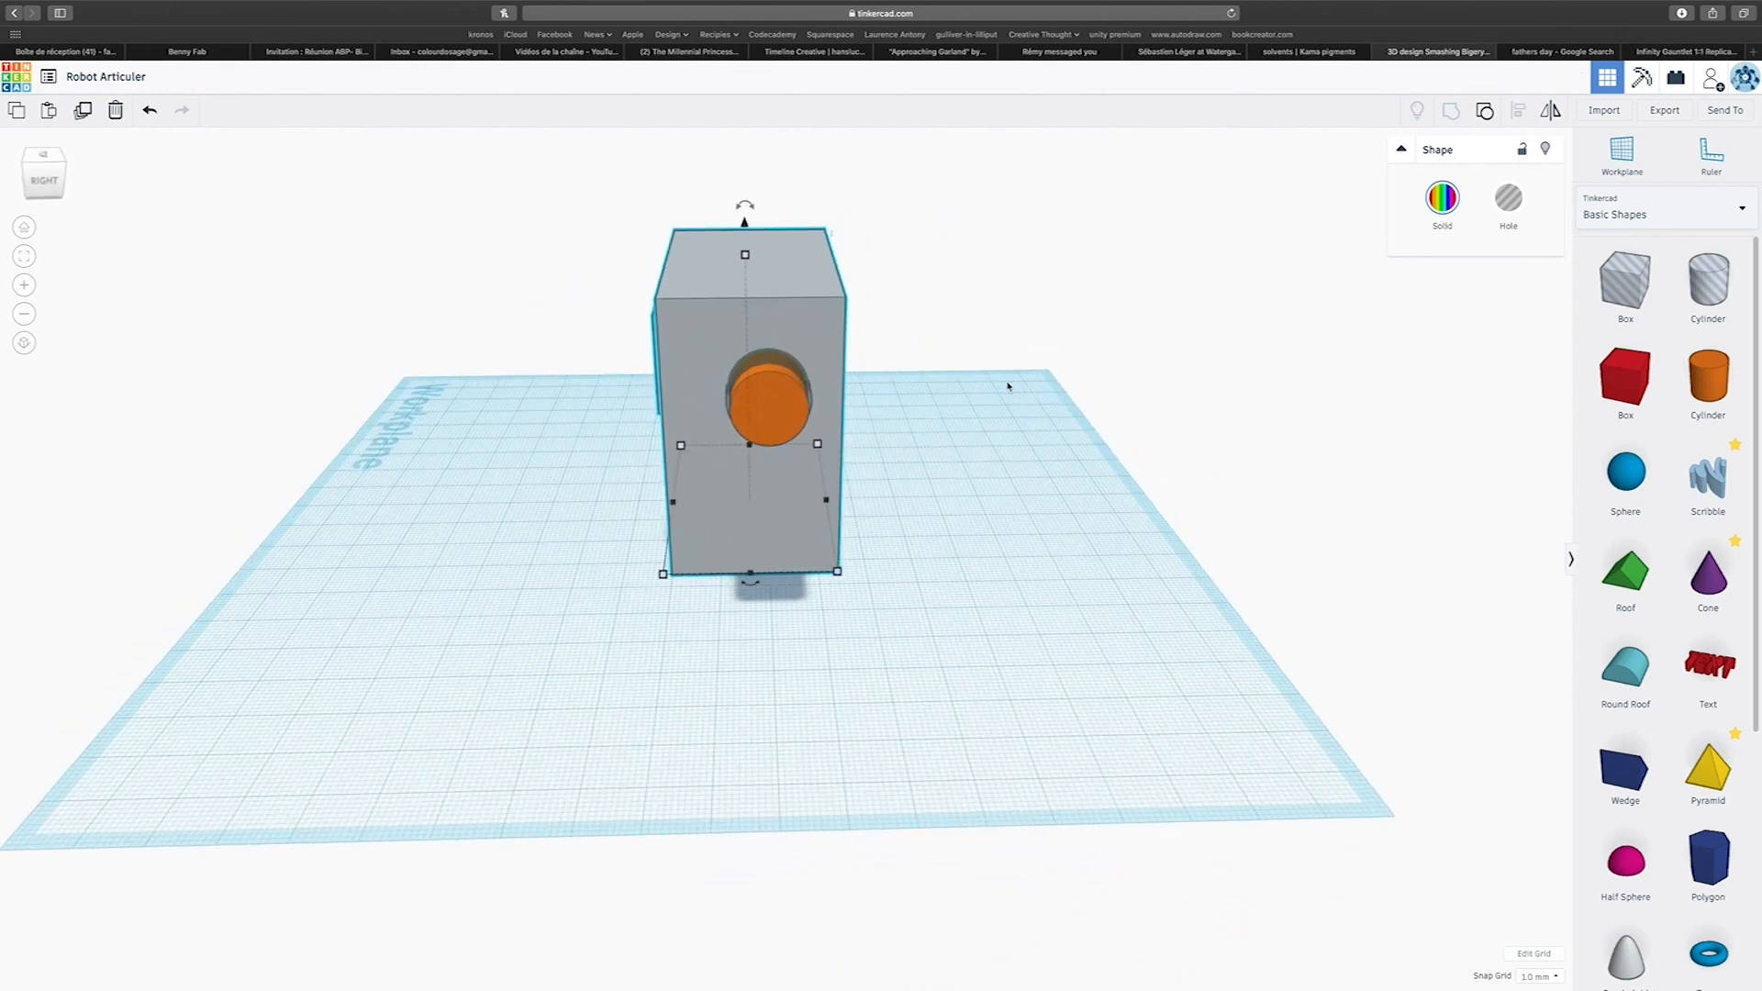
pyautogui.moveTo(647, 195); pyautogui.dragTo(990, 505)
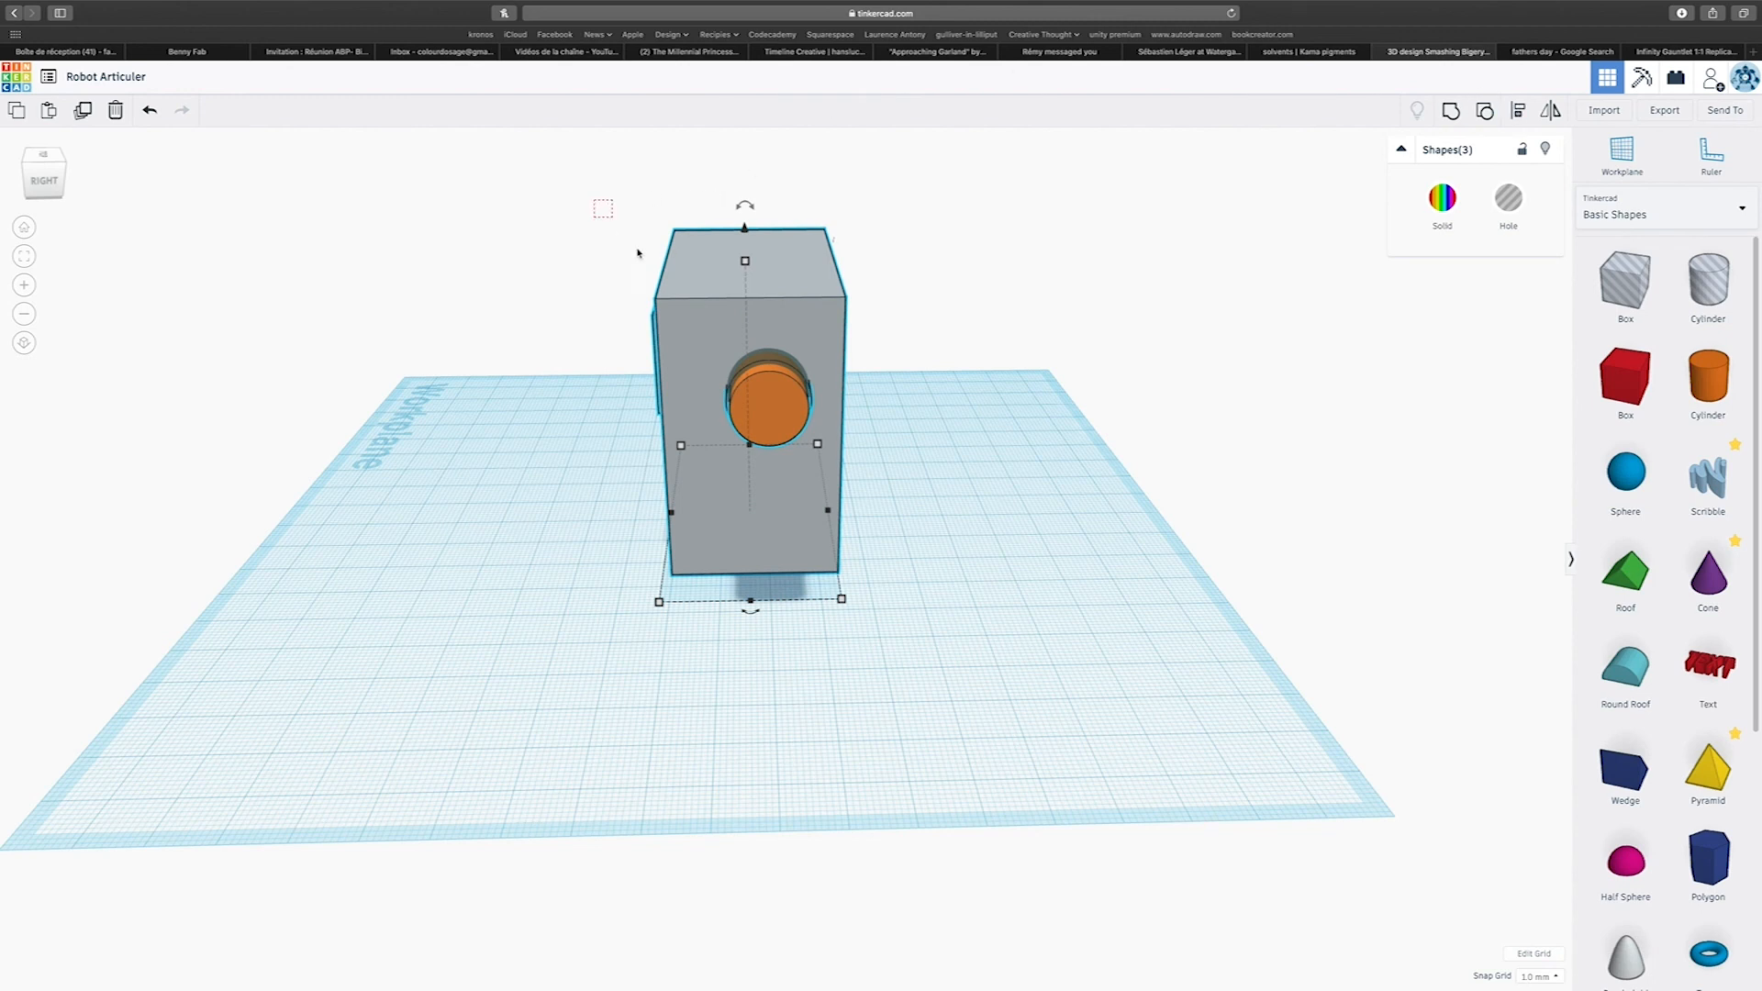
pyautogui.click(1517, 114)
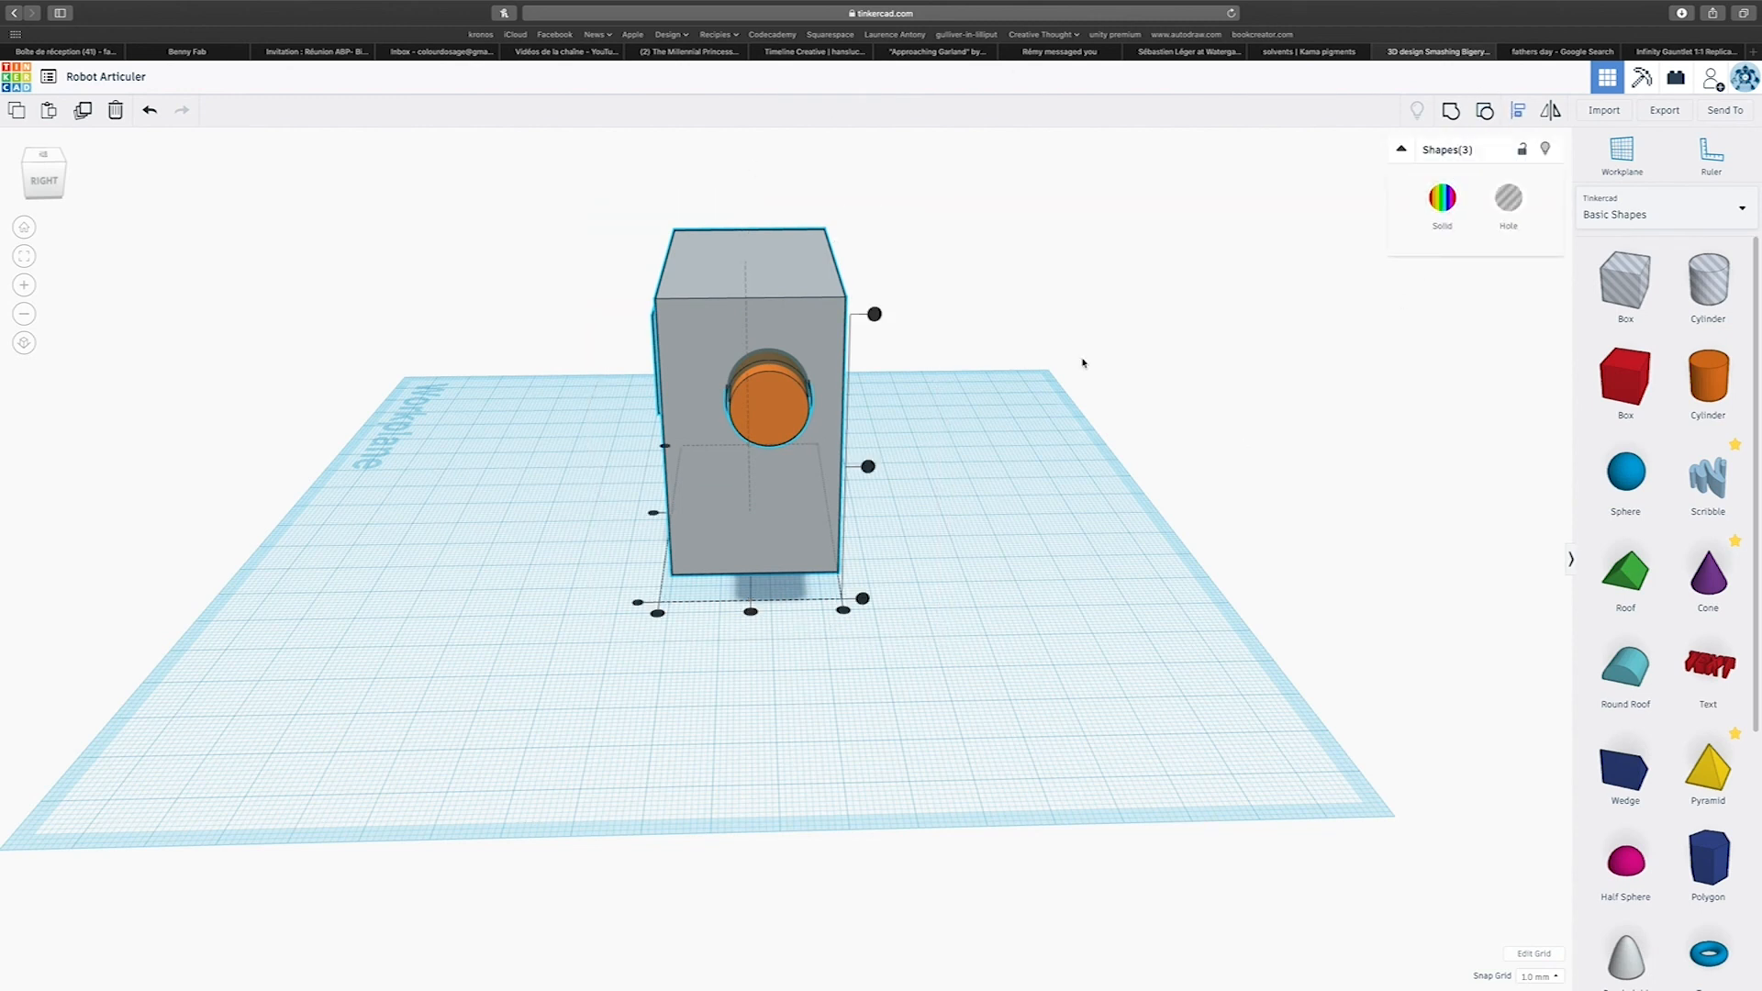
pyautogui.click(751, 612)
pyautogui.moveTo(751, 618); pyautogui.dragTo(1318, 688, button='right')
pyautogui.click(748, 728)
# Group only the second pin's clearance hole with the body block to cut the second socket, leaving that orange pin separate.
pyautogui.scroll(5, 749, 727)
pyautogui.moveTo(749, 727); pyautogui.dragTo(729, 338, button='right')
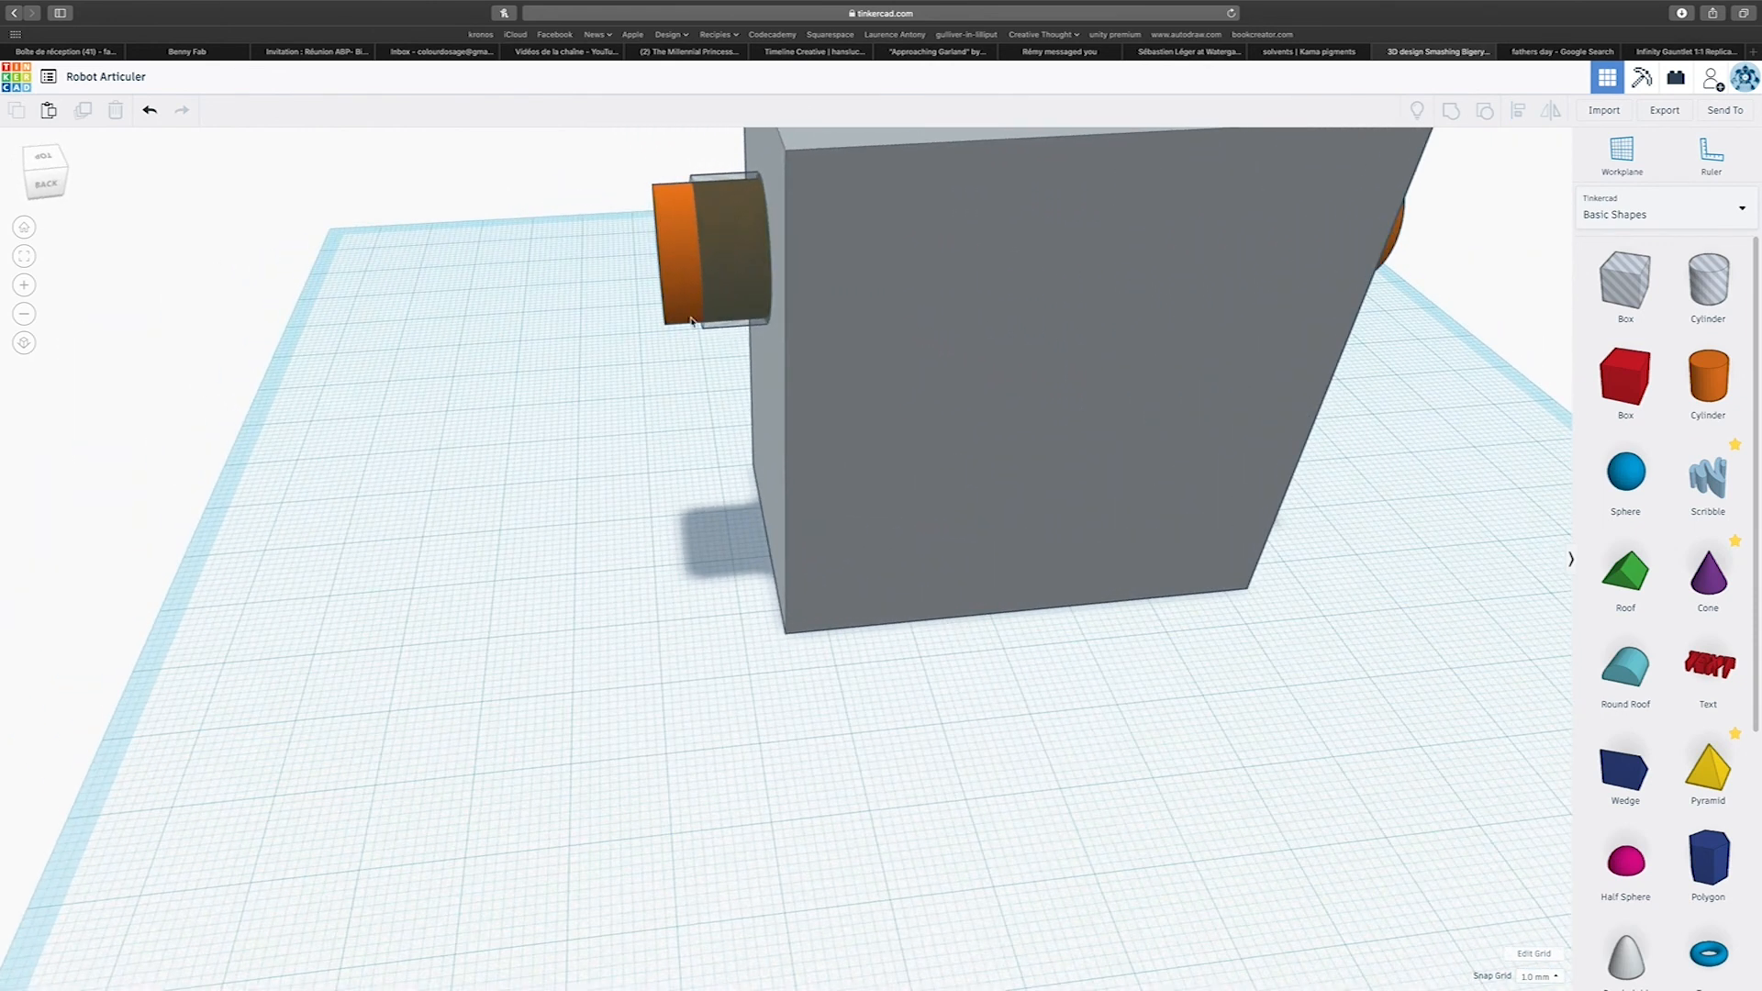
pyautogui.click(718, 331)
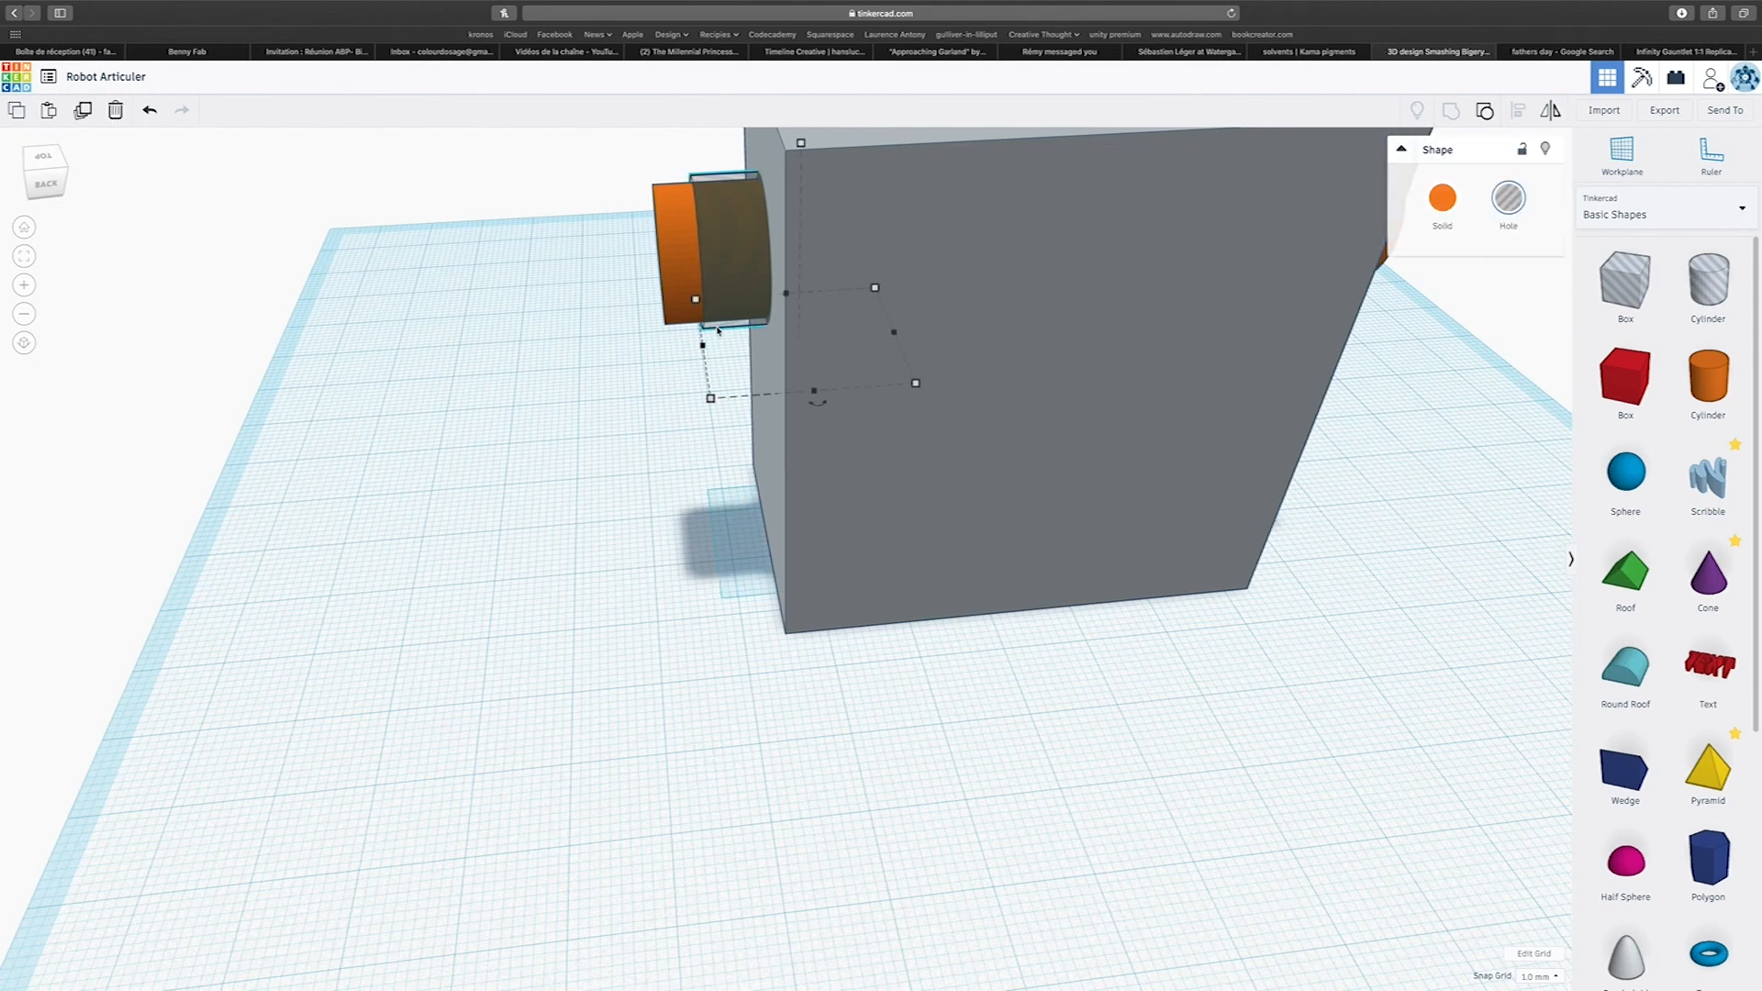
pyautogui.keyDown('shift'); pyautogui.click(833, 532); pyautogui.keyUp('shift')
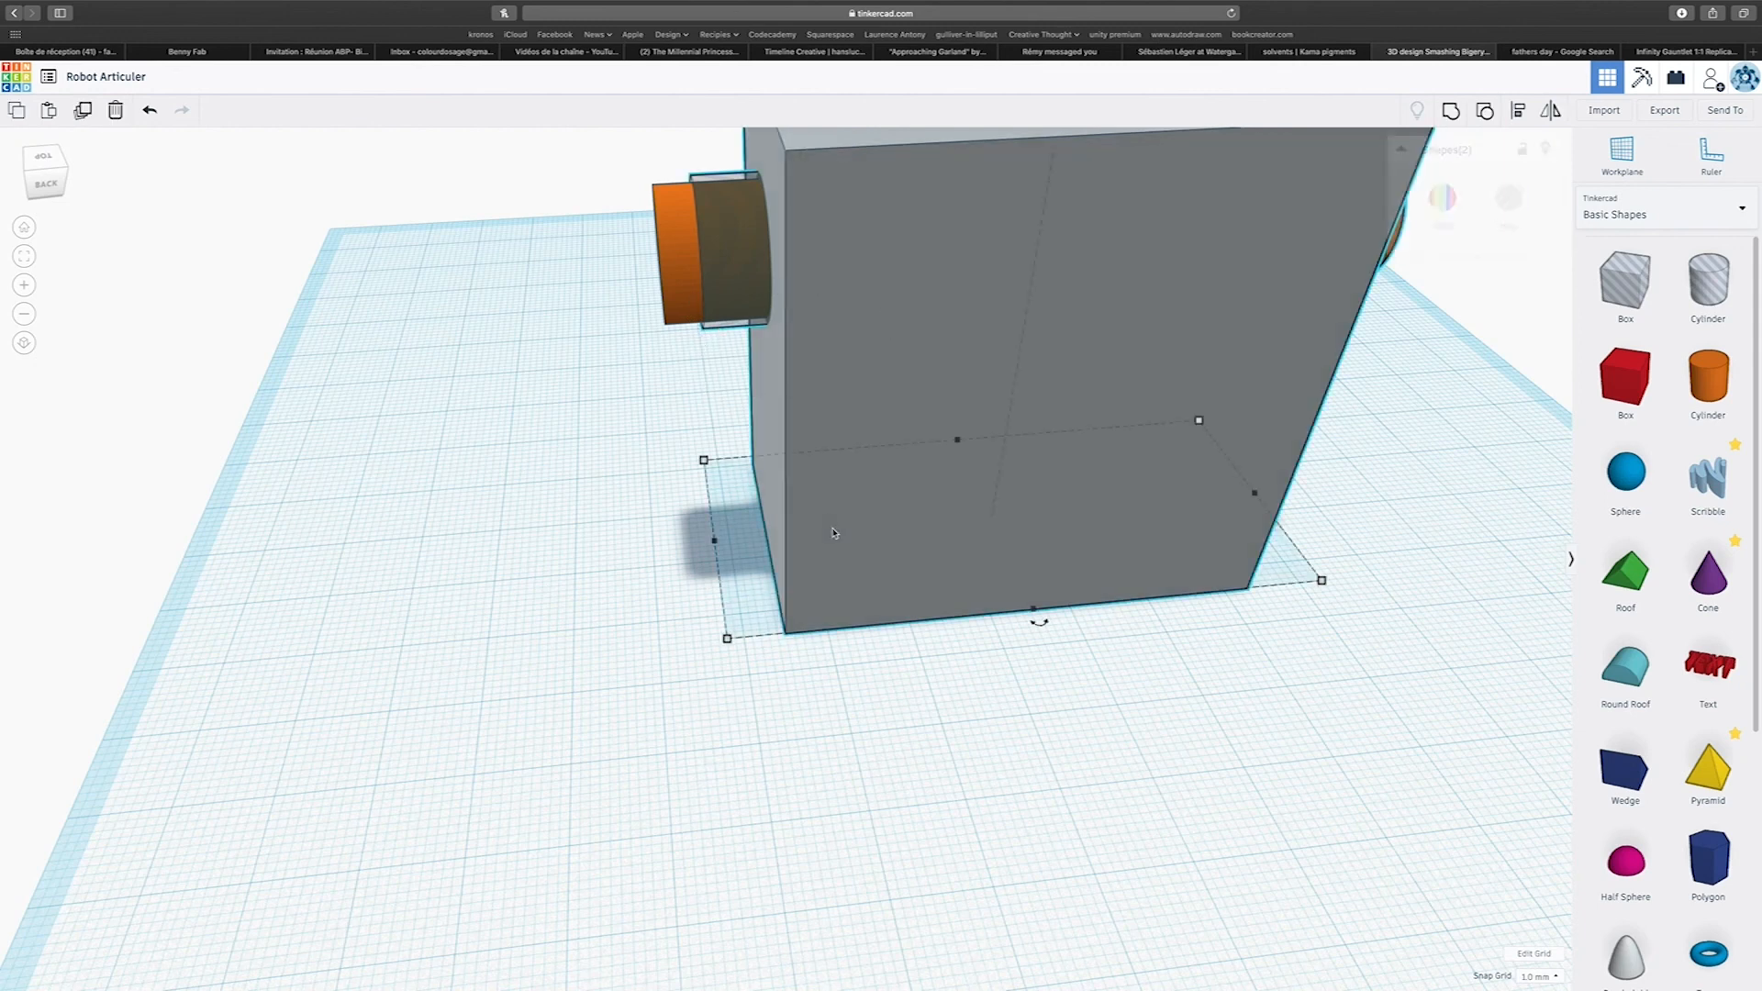
pyautogui.hotkey('ctrl', 'g')
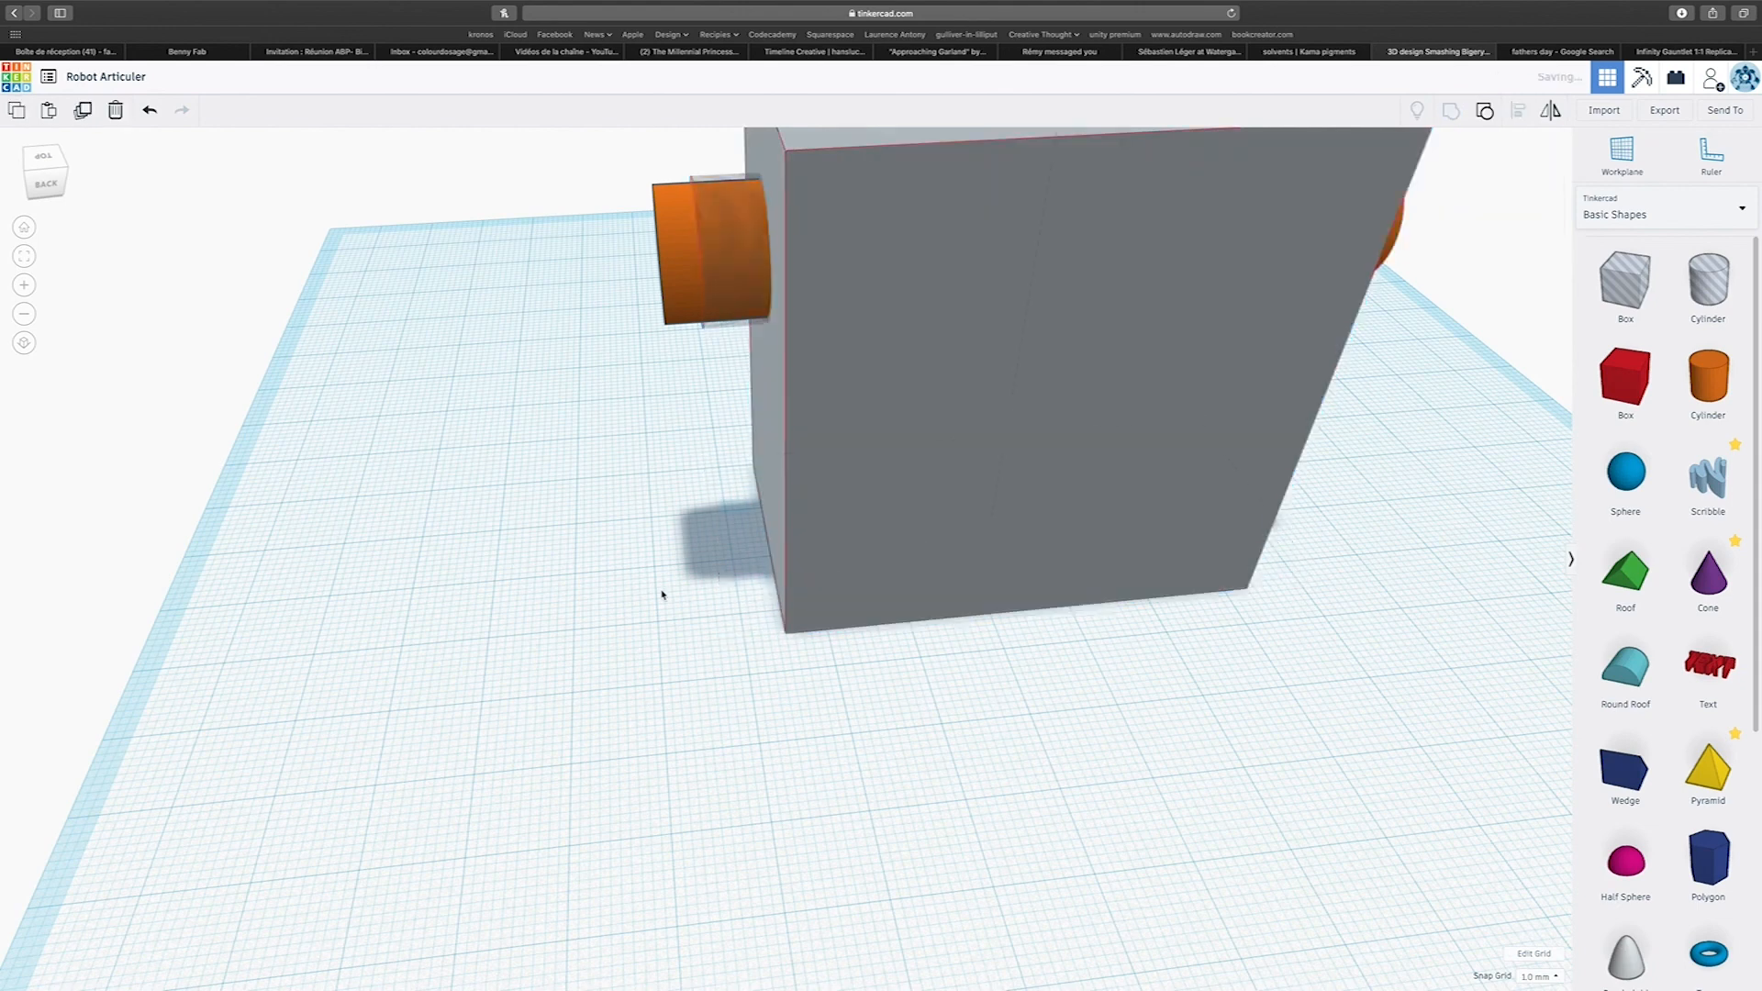
pyautogui.moveTo(700, 649); pyautogui.dragTo(1368, 631, button='right')
pyautogui.moveTo(346, 645); pyautogui.dragTo(597, 613, button='right')
pyautogui.scroll(-2, 482, 652)
pyautogui.scroll(-5, 481, 651)
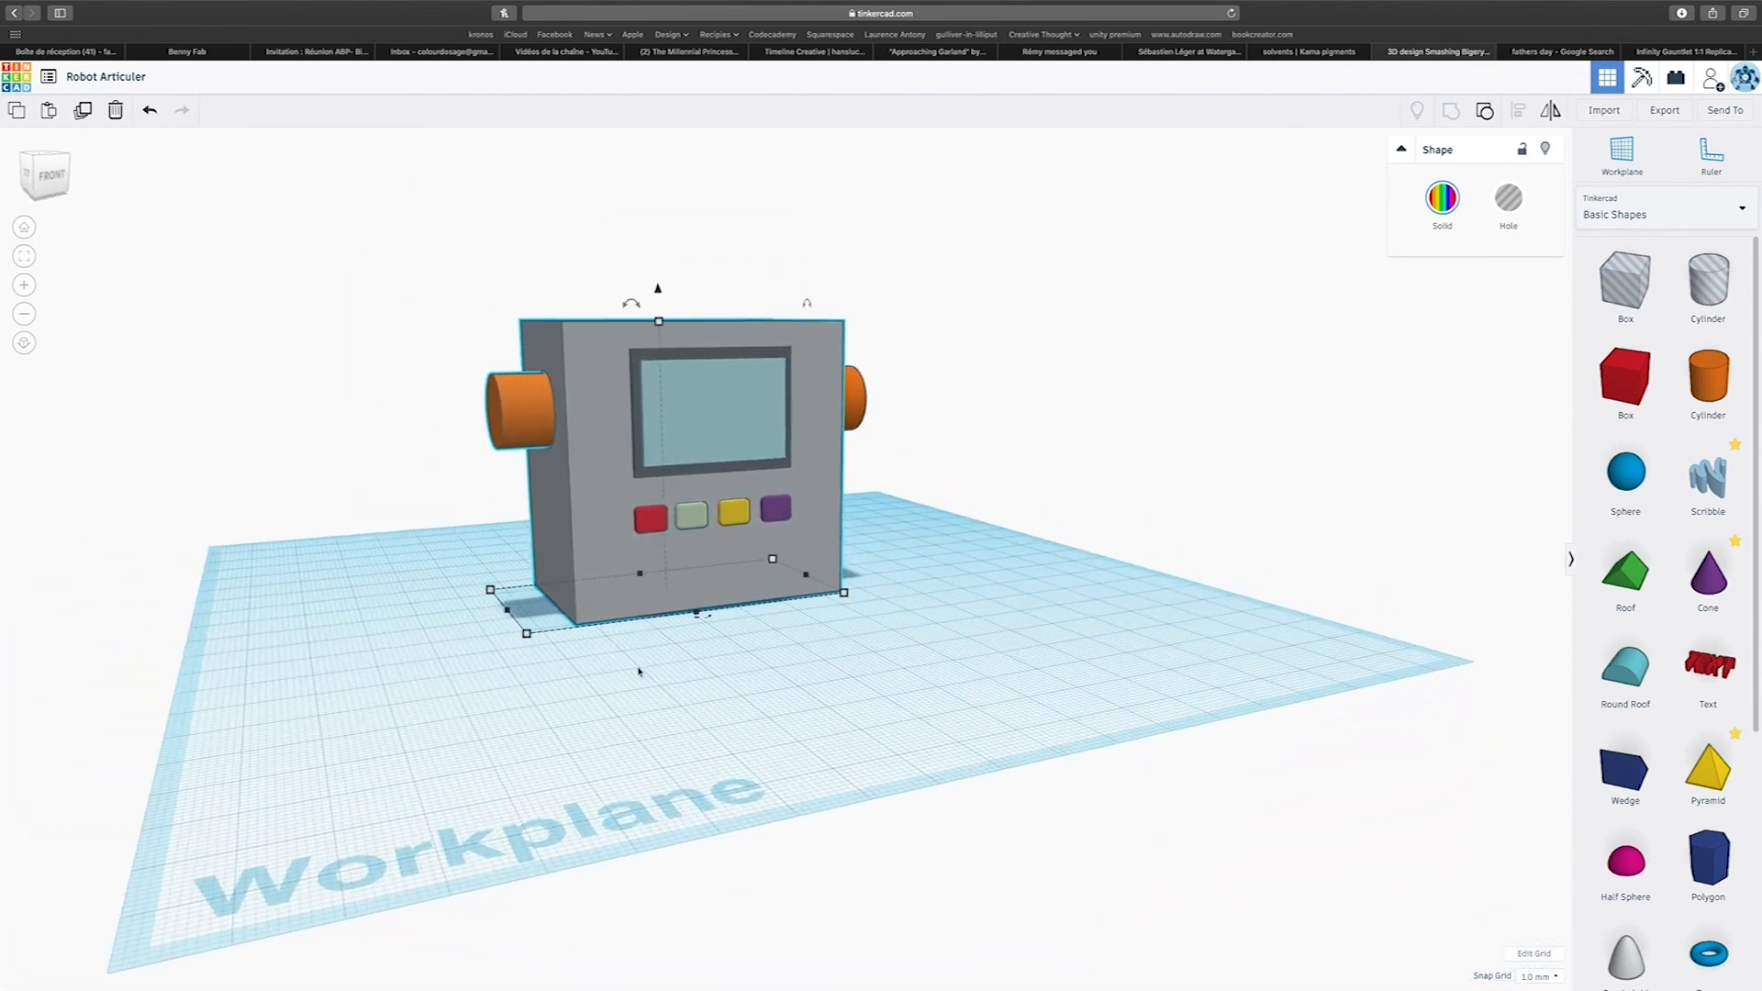
# Add a box in front of the body, colour it grey like the body, and widen it to 26 mm.
pyautogui.moveTo(1224, 645); pyautogui.dragTo(1046, 679, button='right')
pyautogui.moveTo(1538, 416); pyautogui.dragTo(679, 716)
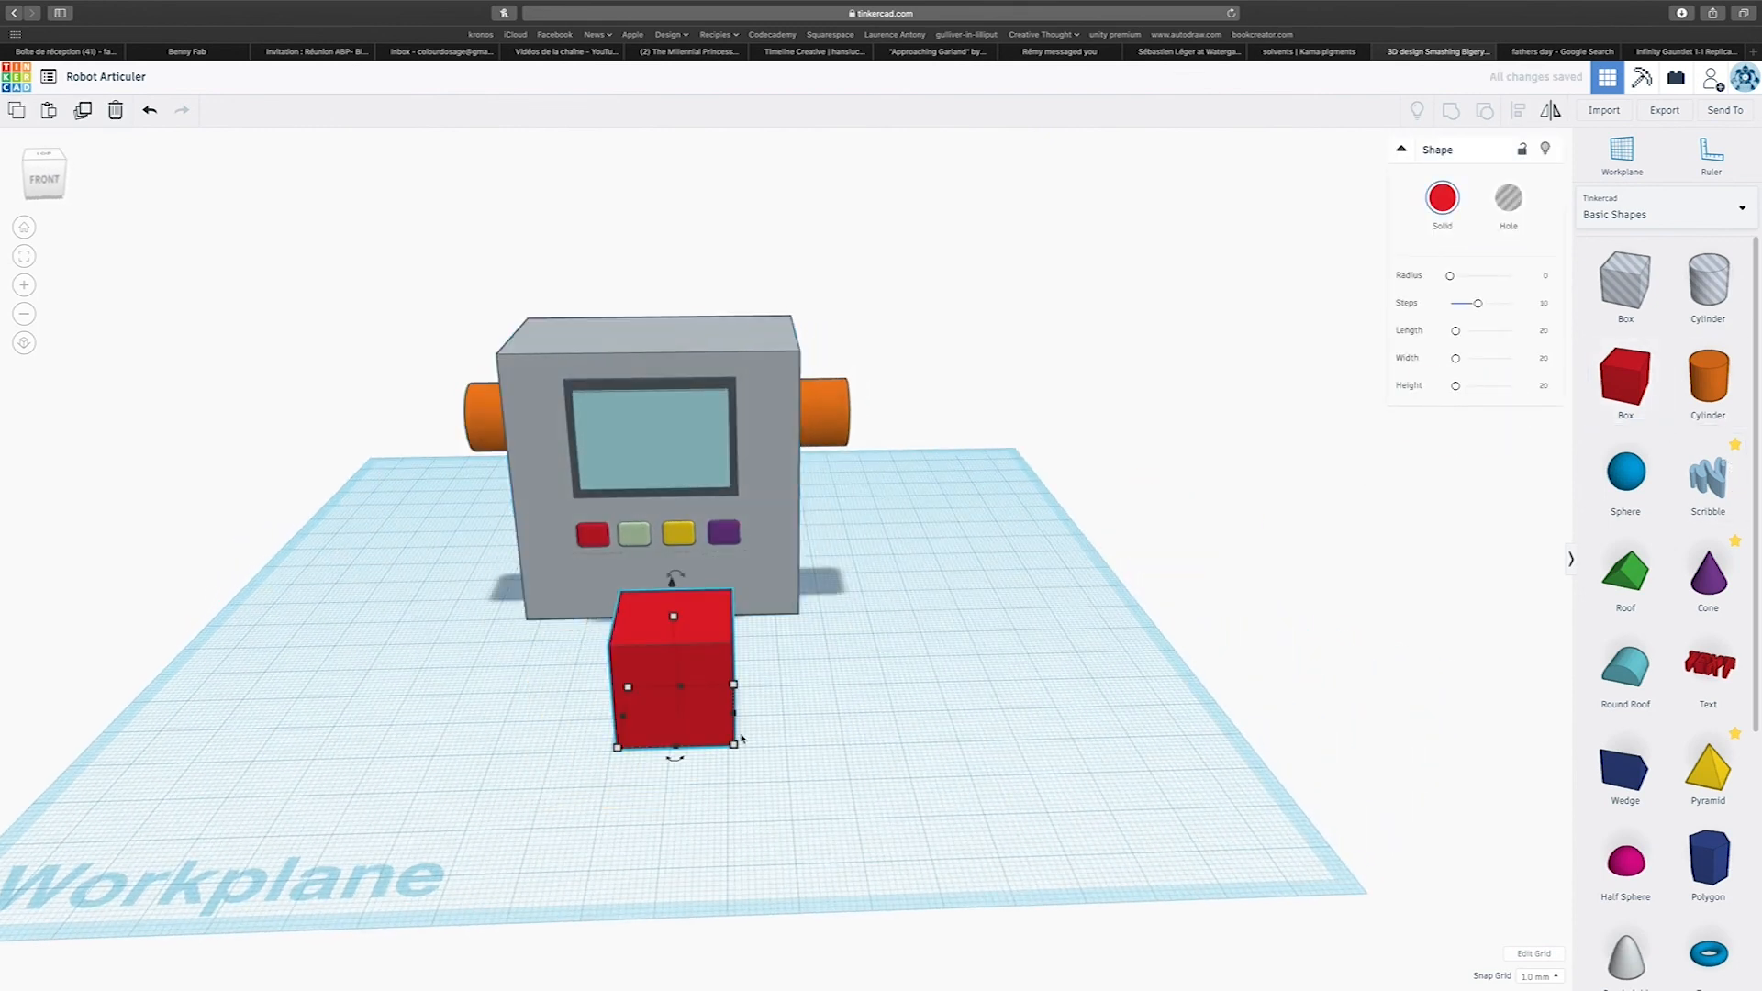
pyautogui.click(1439, 200)
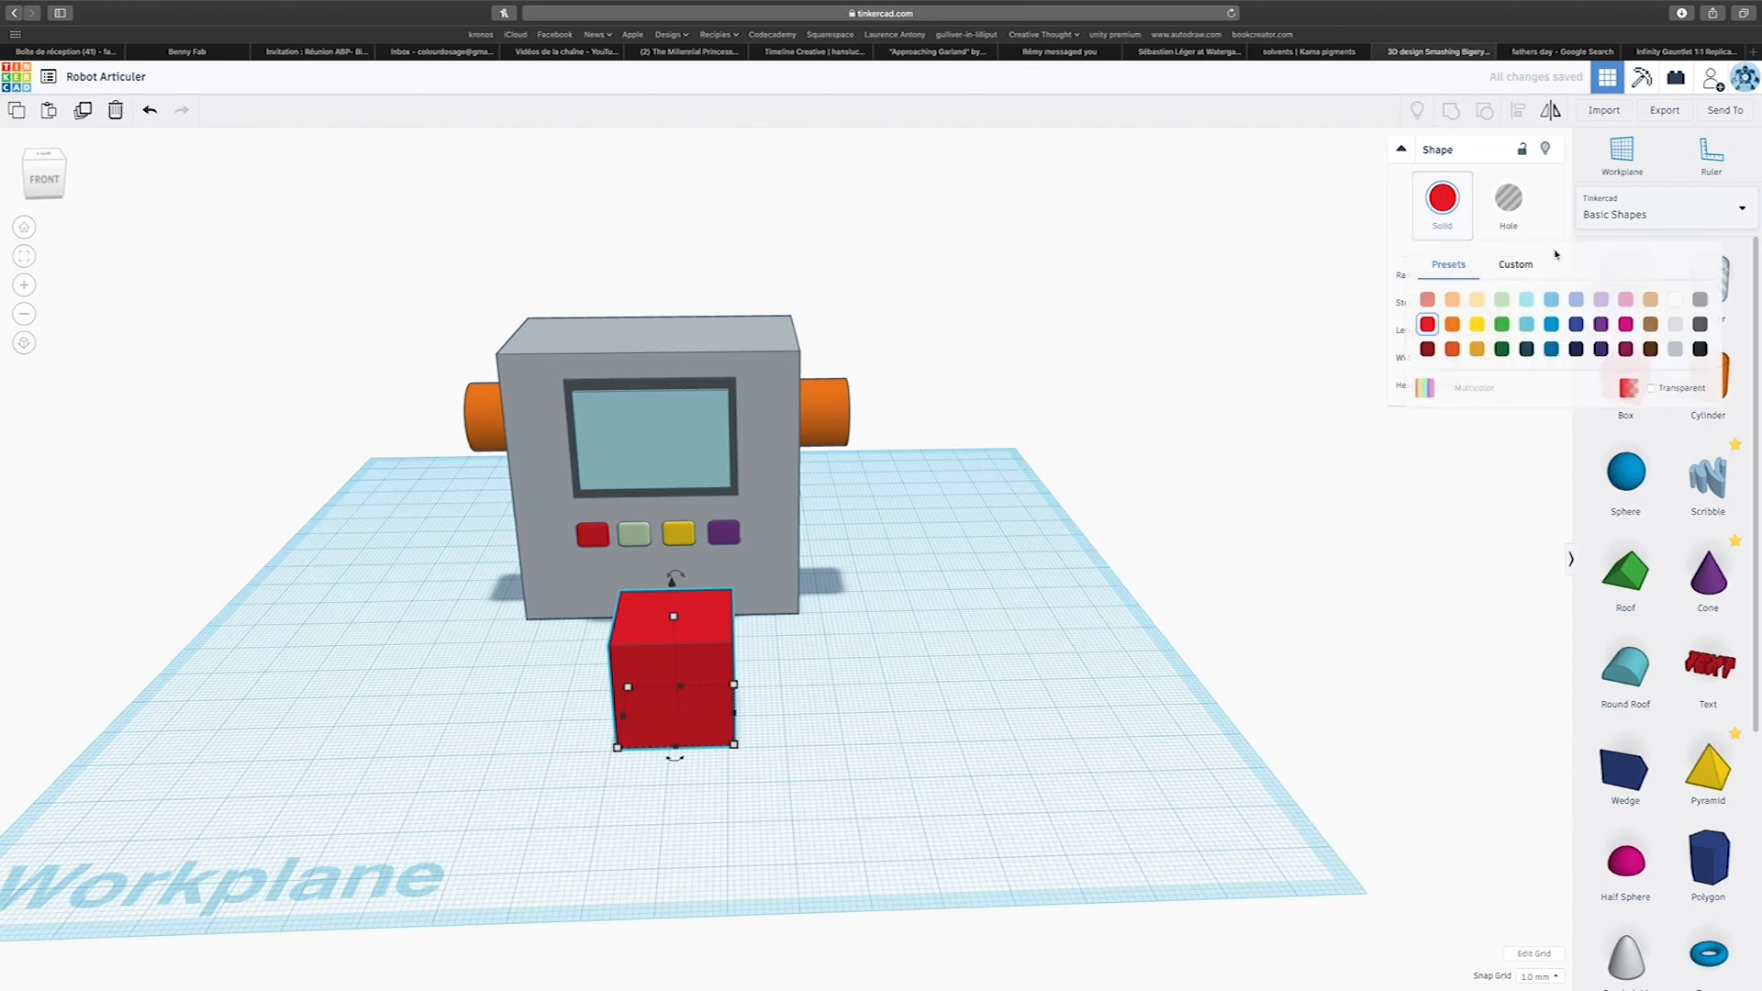
pyautogui.click(1674, 347)
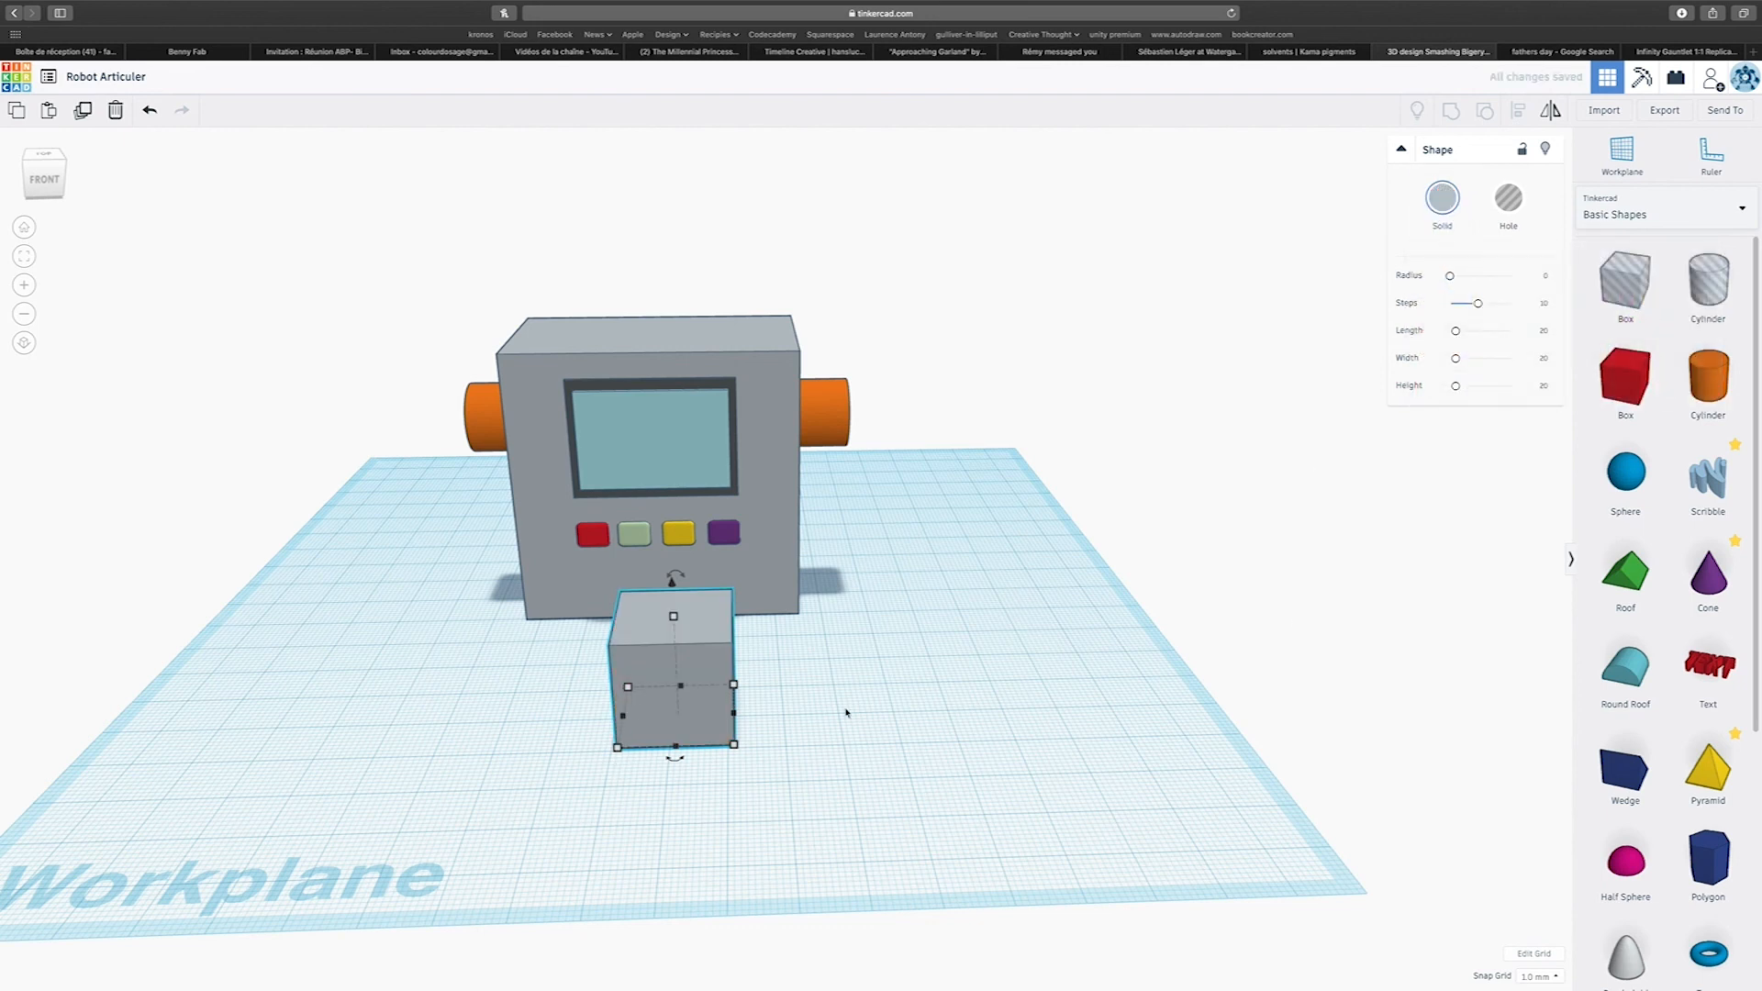
pyautogui.moveTo(733, 713); pyautogui.dragTo(768, 713)
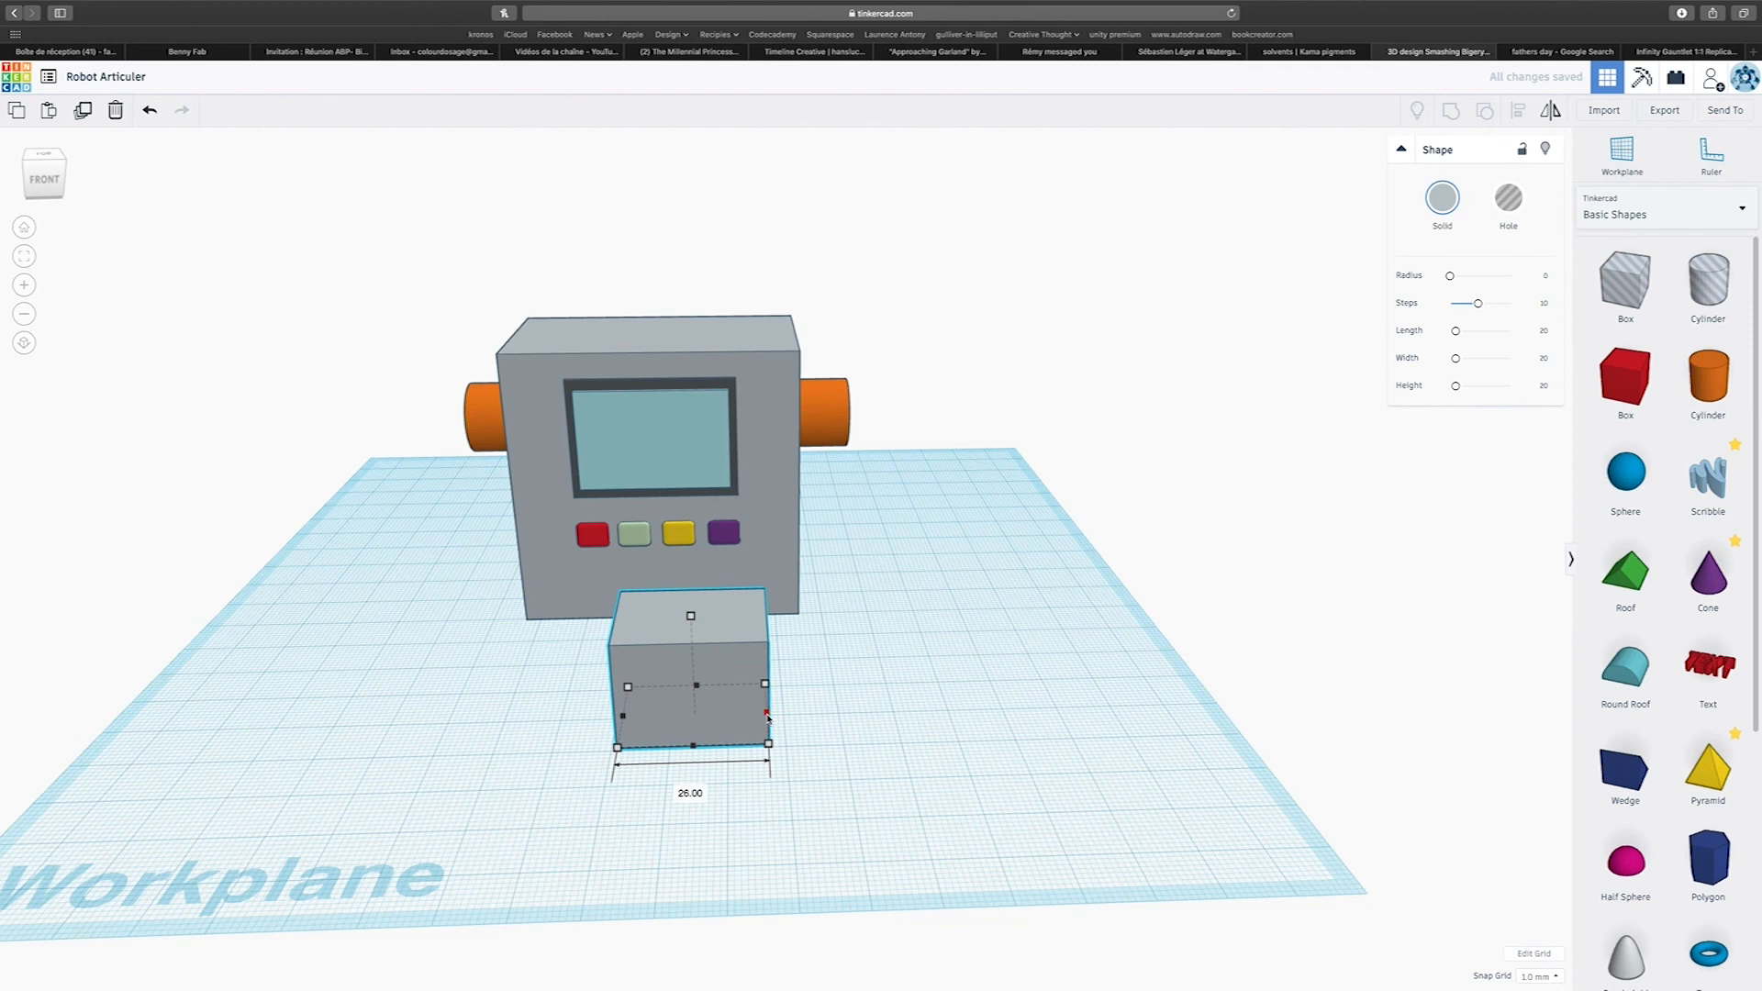
# Add a small box as a rectangular panel low on the smaller grey block's front face and colour it white.
pyautogui.moveTo(1626, 376); pyautogui.dragTo(687, 679)
pyautogui.moveTo(578, 687)
pyautogui.mouseDown(button='right')
pyautogui.moveTo(582, 630)
pyautogui.moveTo(601, 666)
pyautogui.mouseUp(button='right')
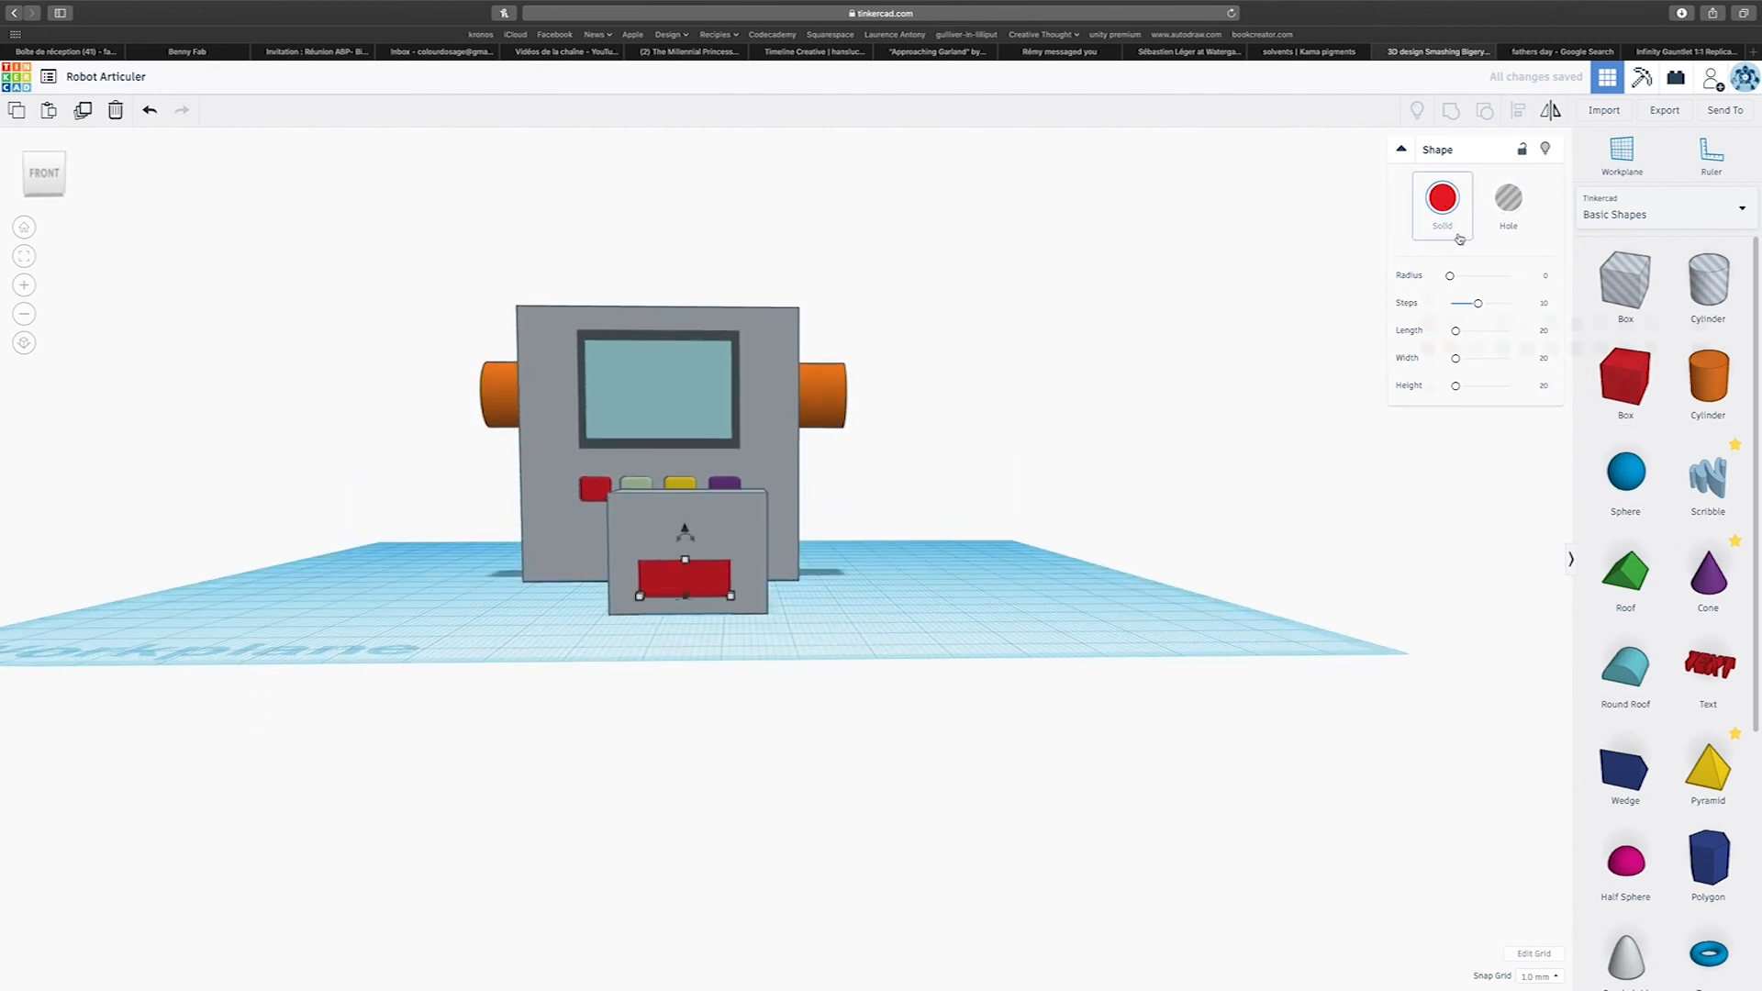
pyautogui.click(1442, 198)
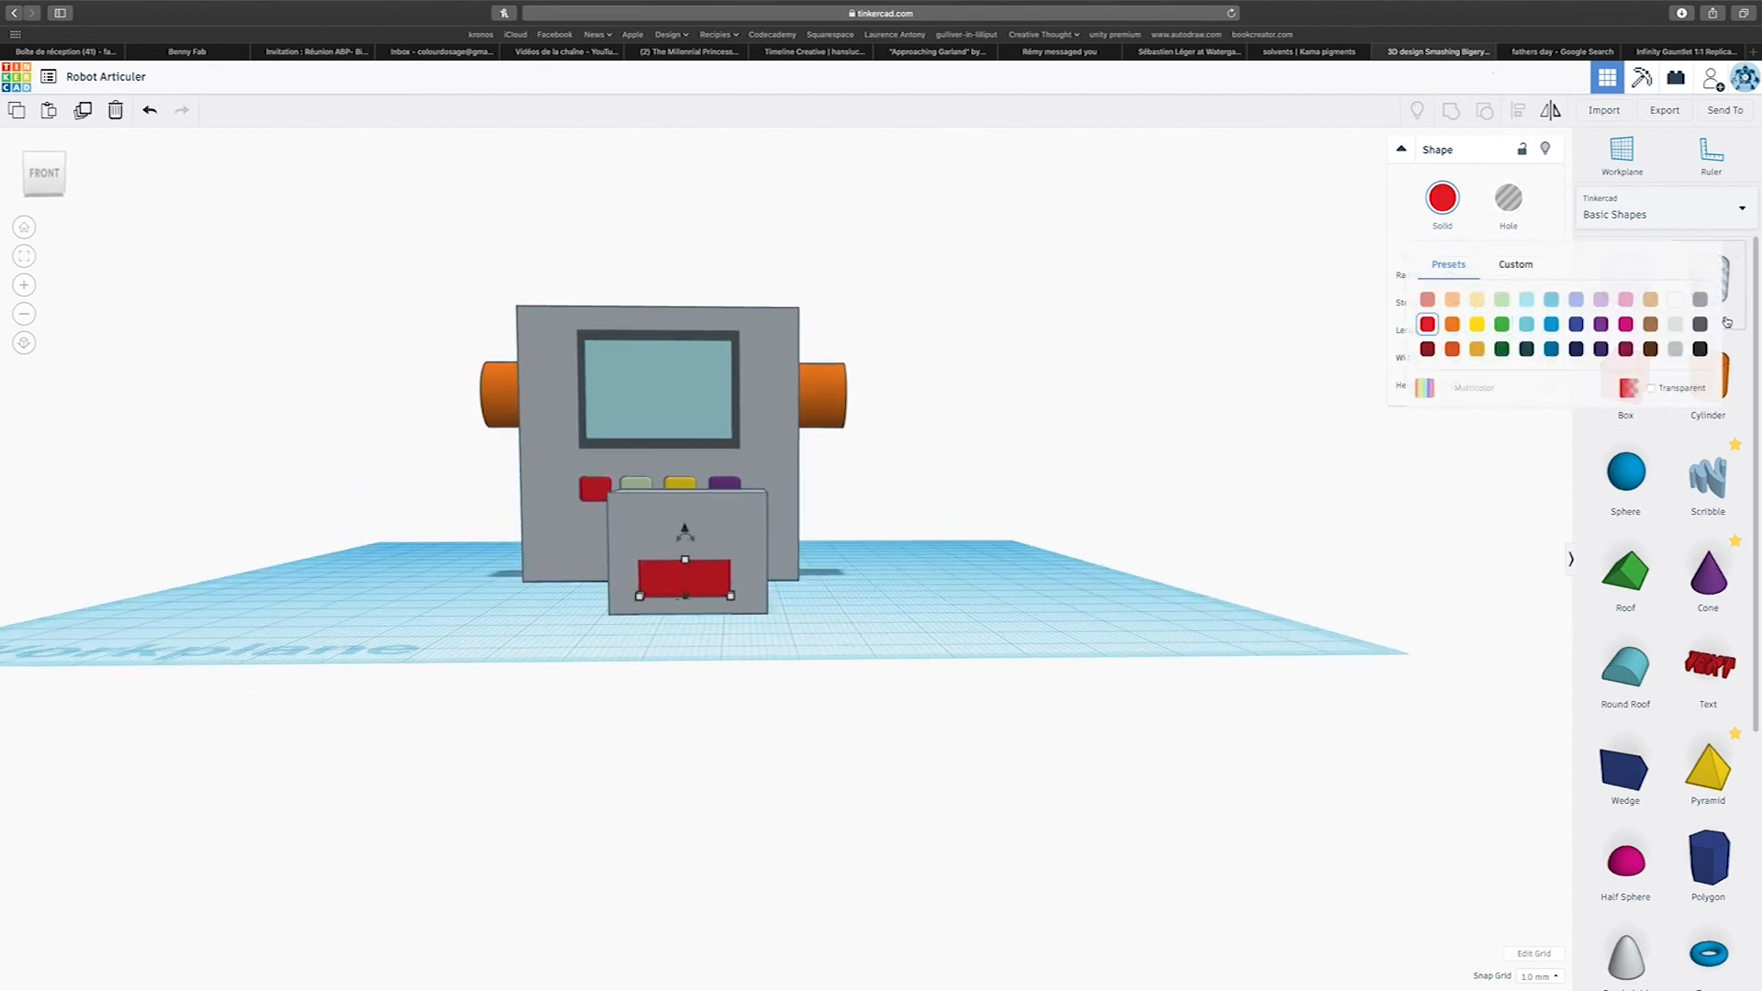
pyautogui.click(1674, 325)
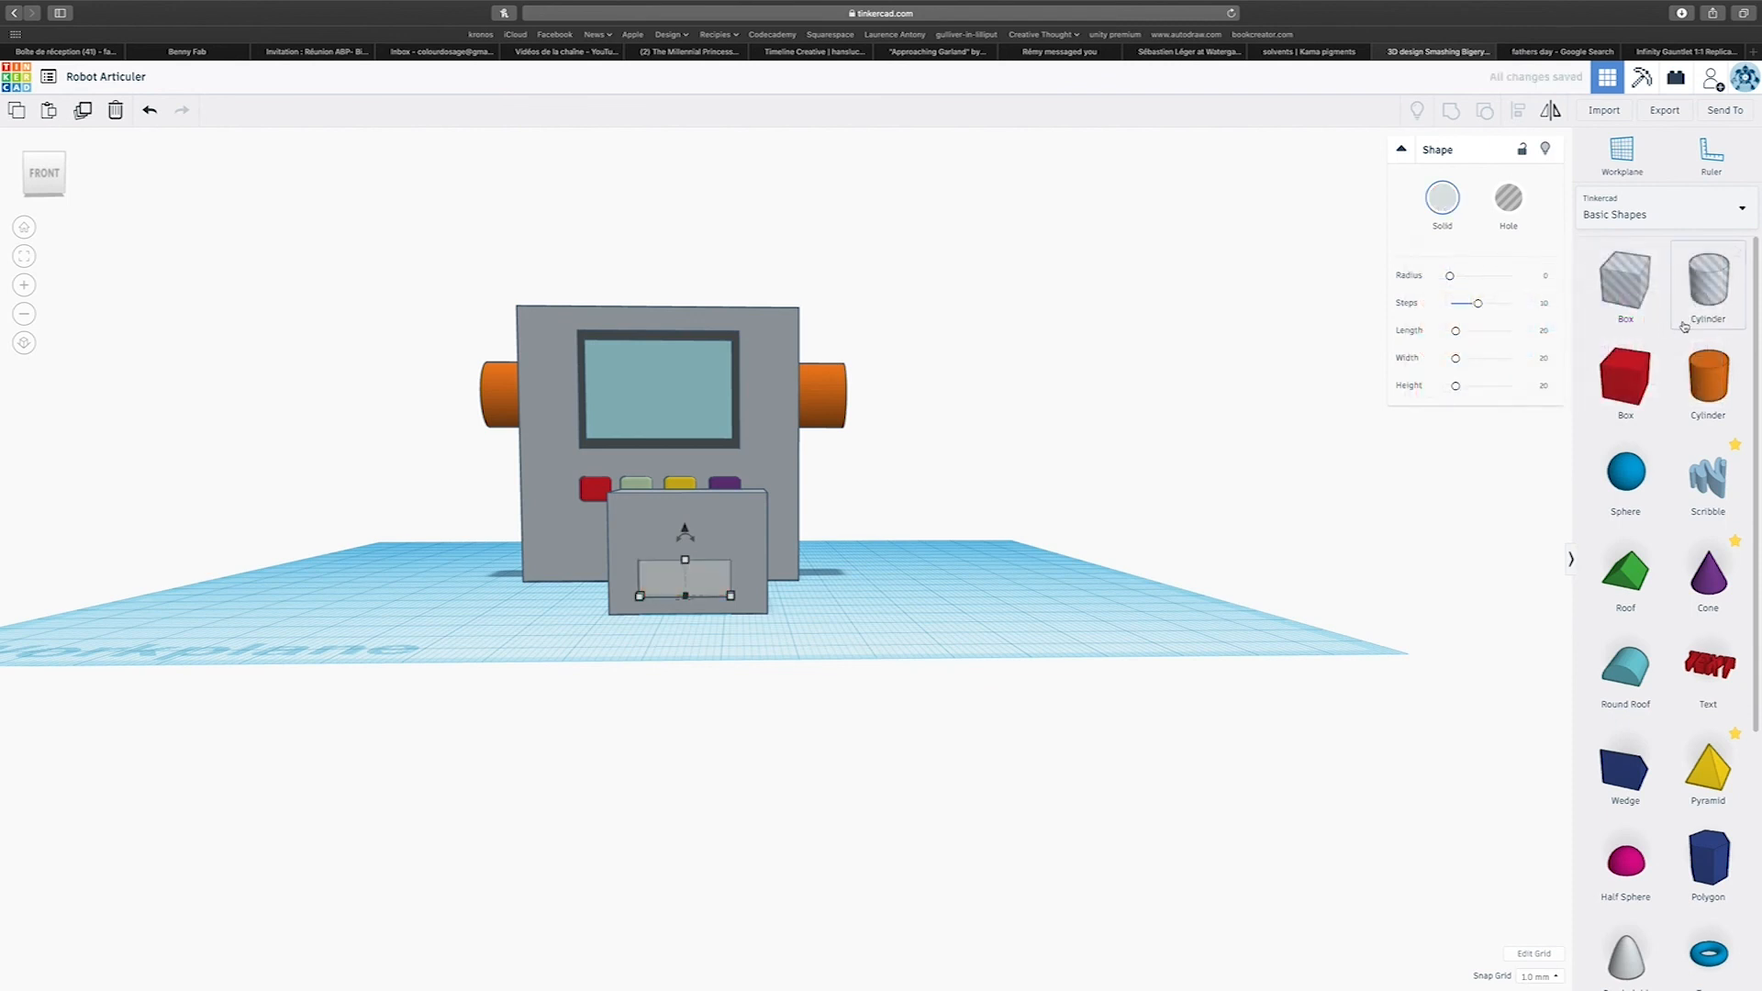
pyautogui.click(1442, 198)
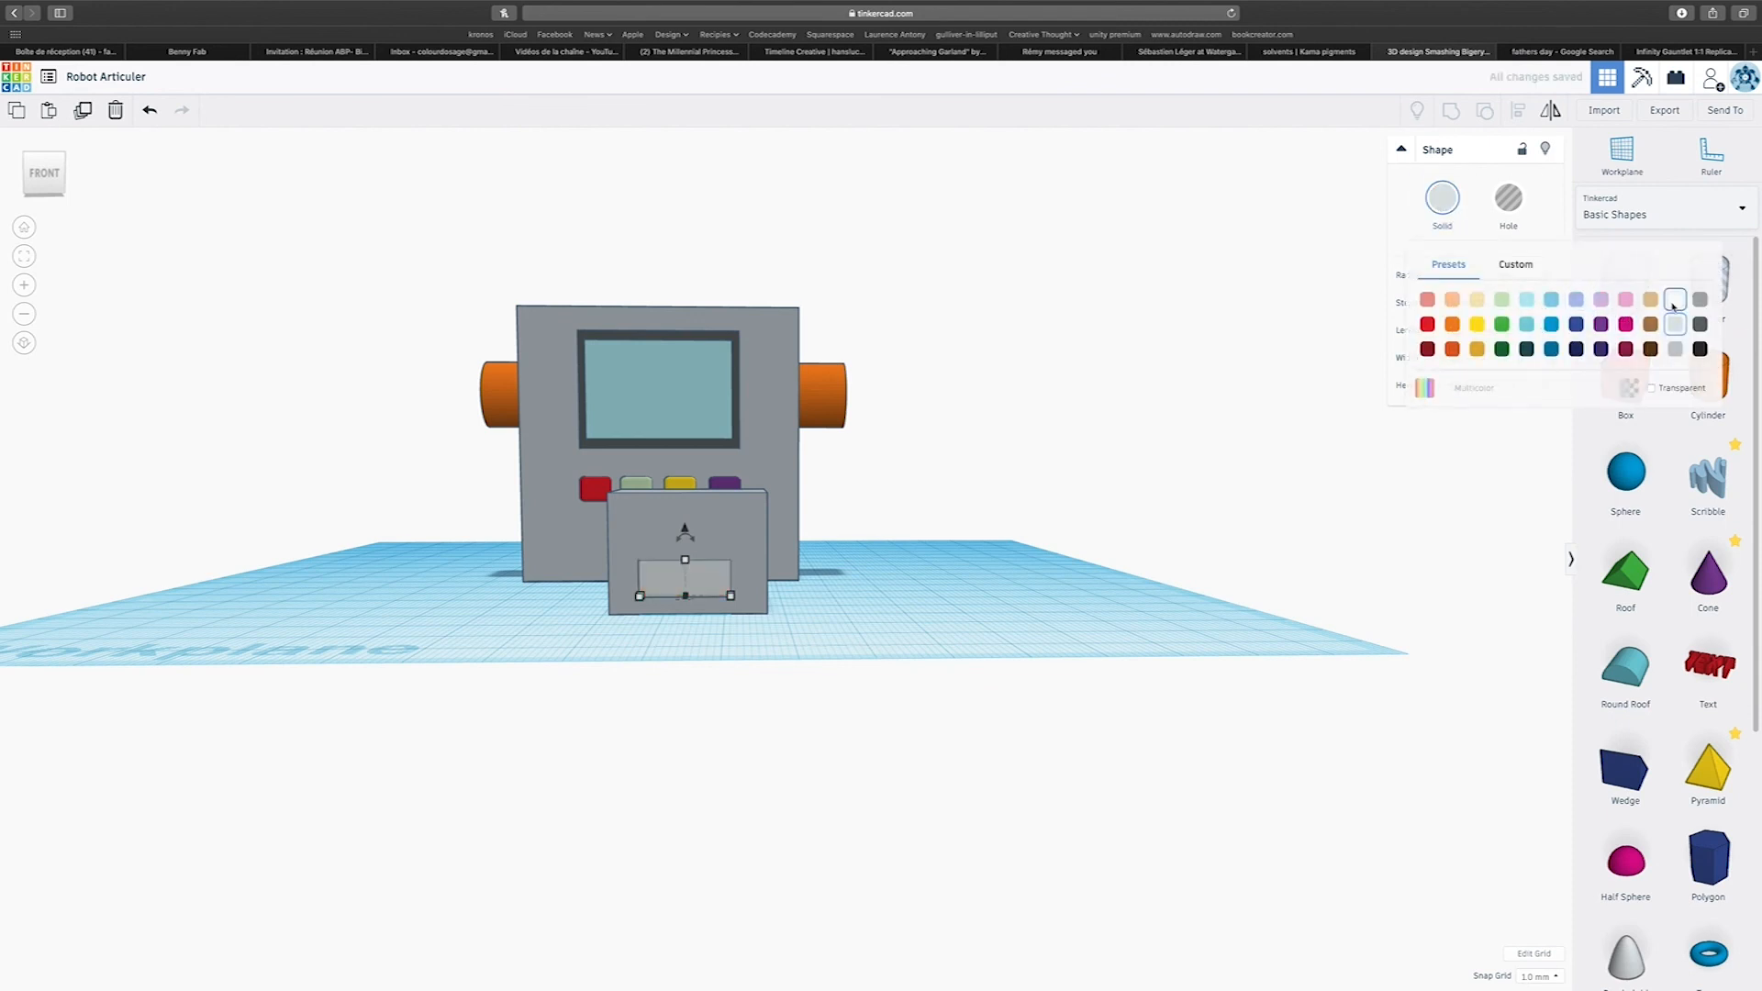
pyautogui.click(1675, 300)
# Centre-align the white panel with the smaller grey block across its width.
pyautogui.moveTo(1211, 570); pyautogui.dragTo(483, 634, button='right')
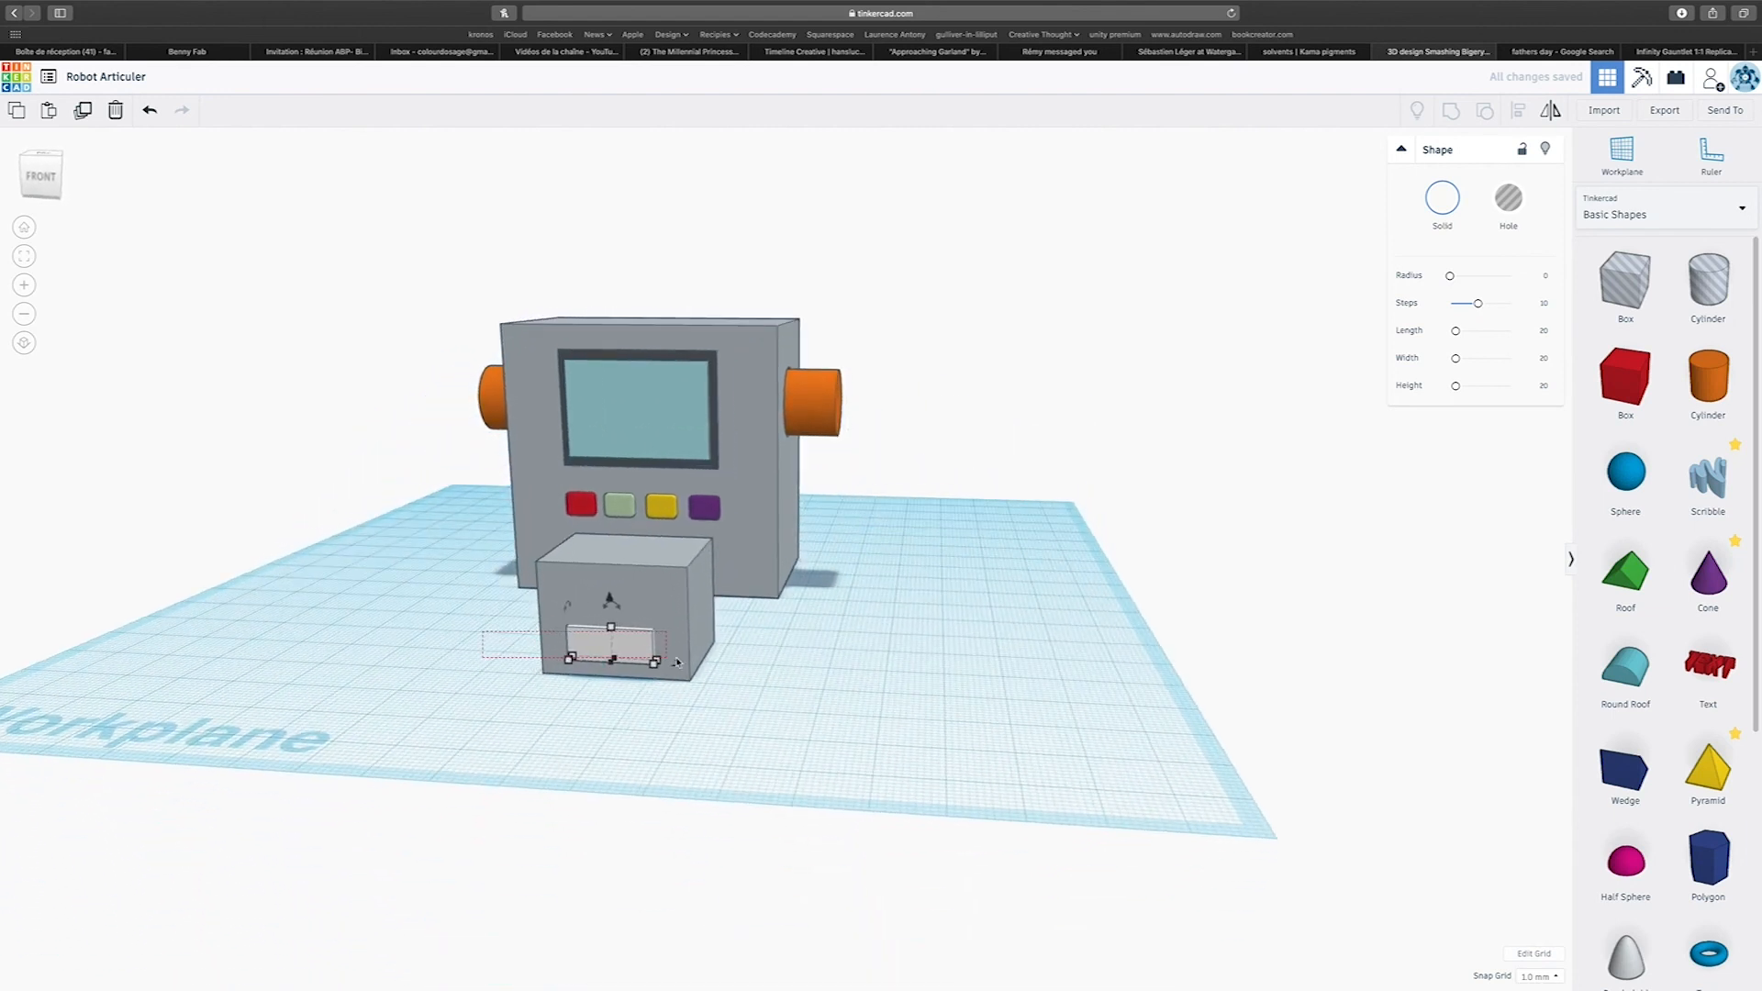
pyautogui.moveTo(733, 672); pyautogui.dragTo(736, 673)
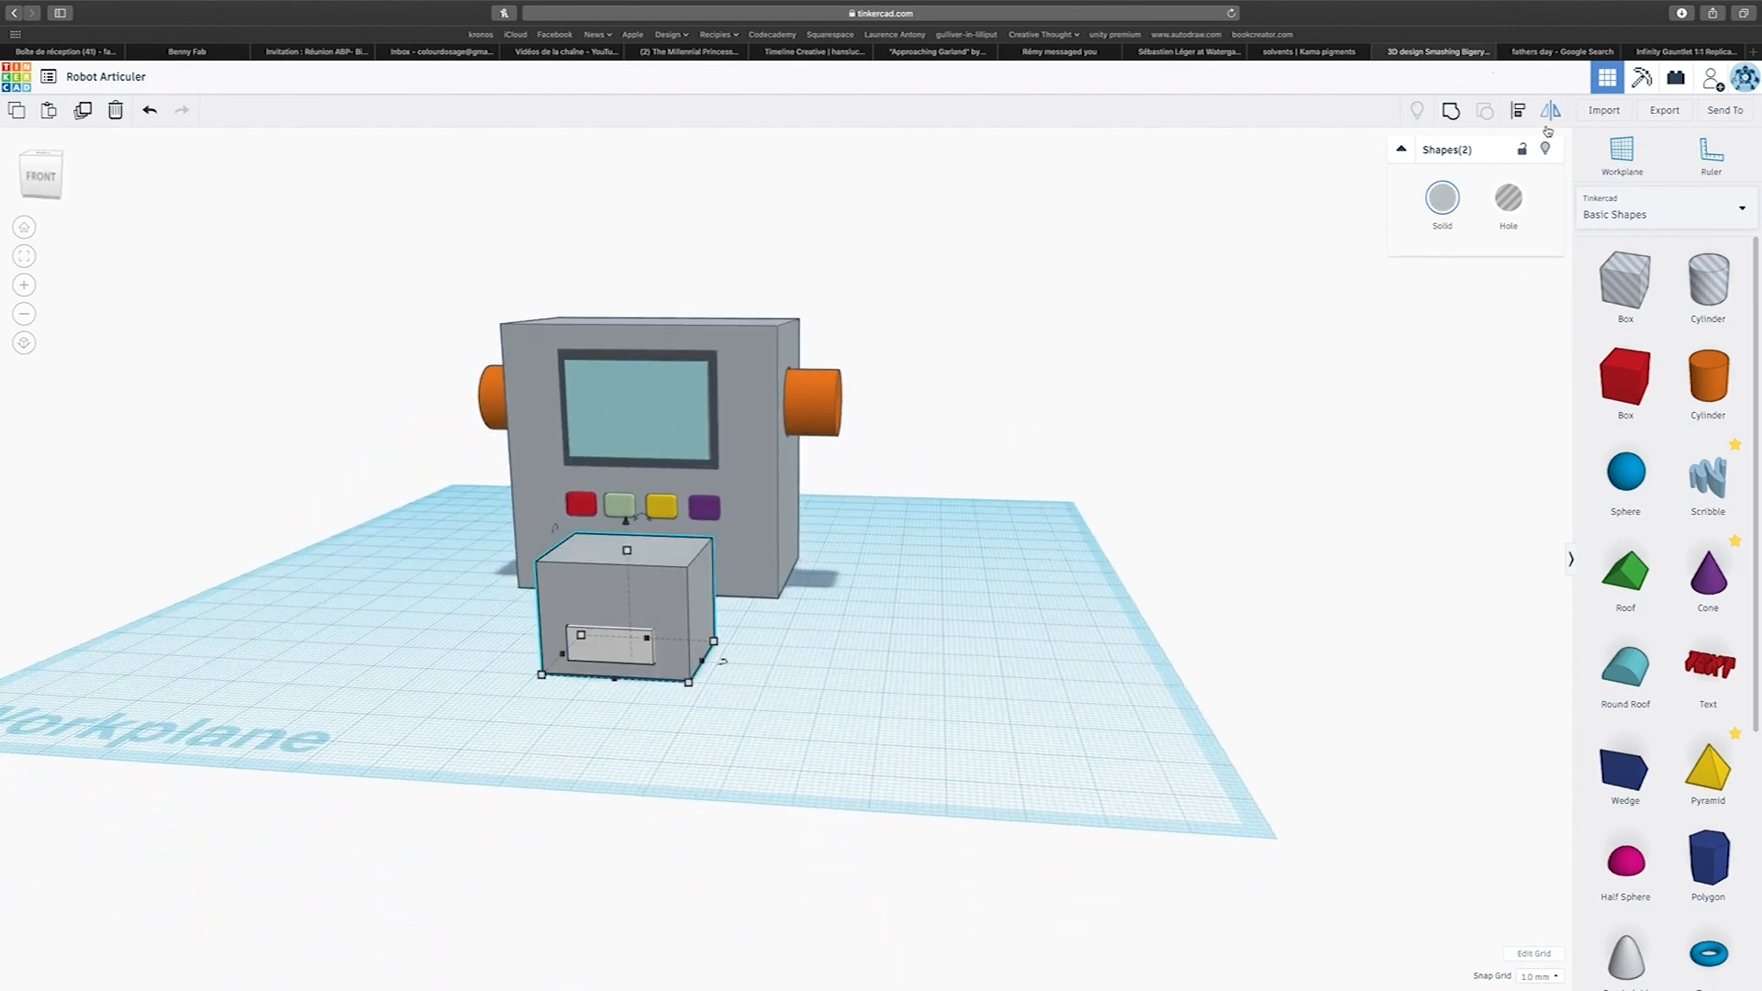
pyautogui.click(1519, 111)
pyautogui.click(607, 687)
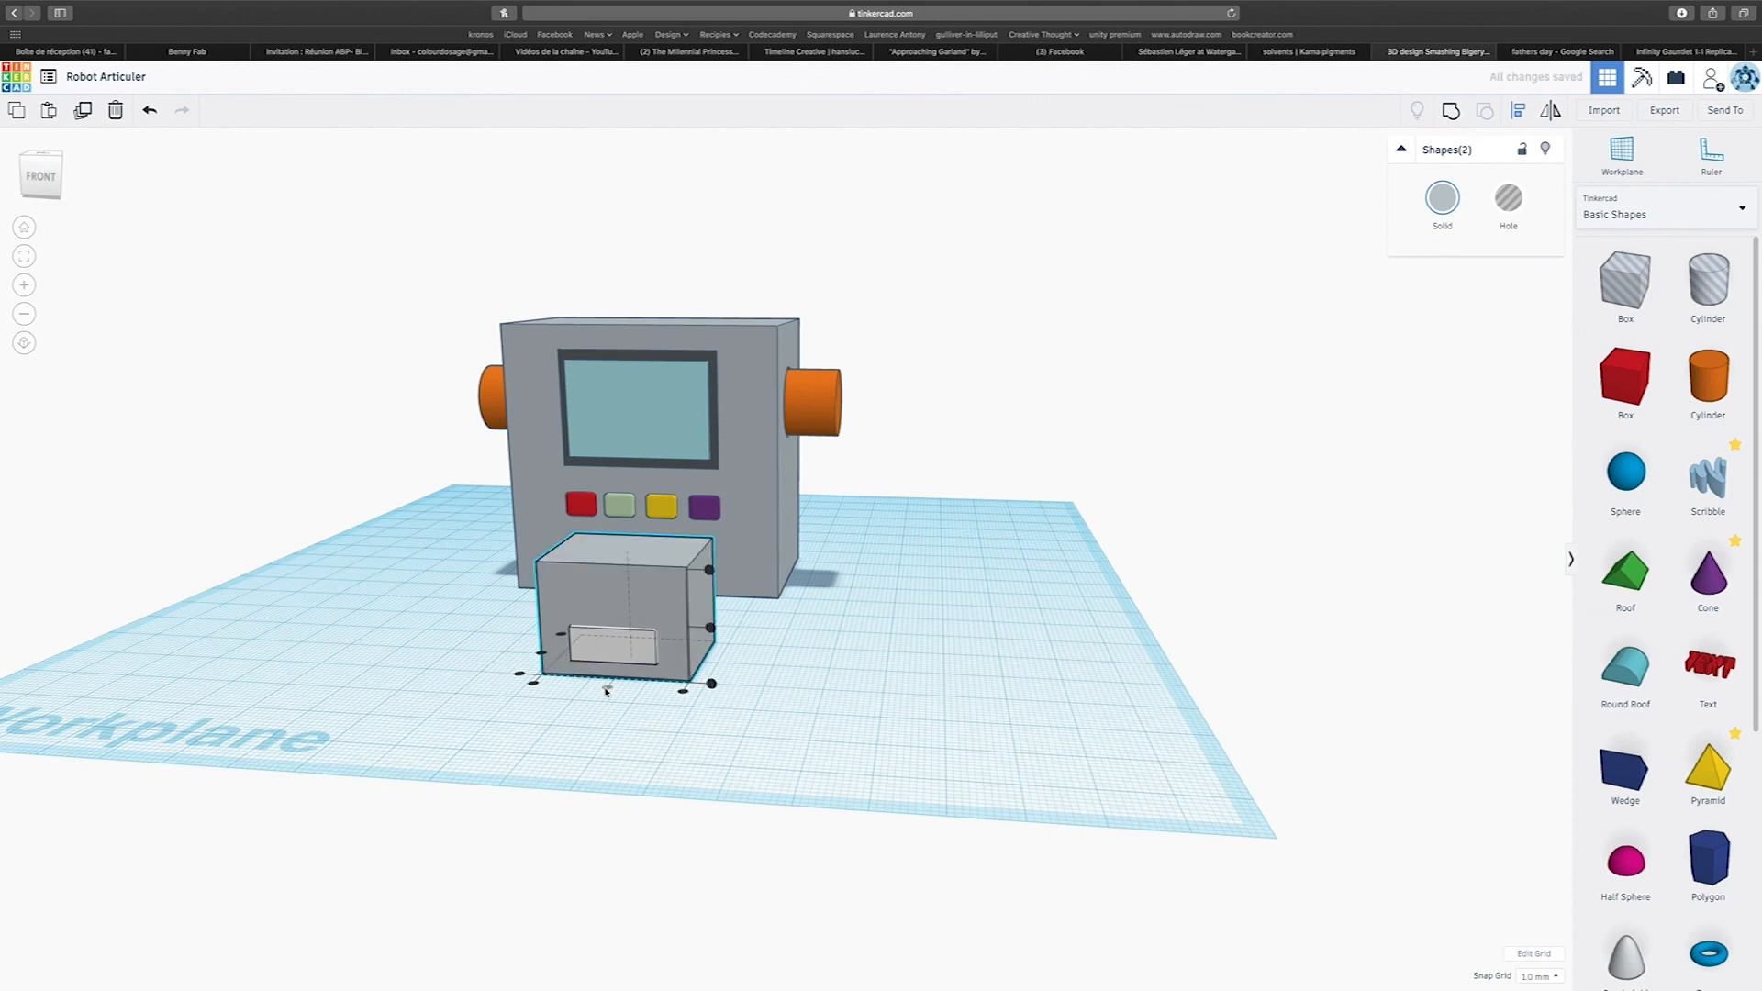
pyautogui.click(1059, 712)
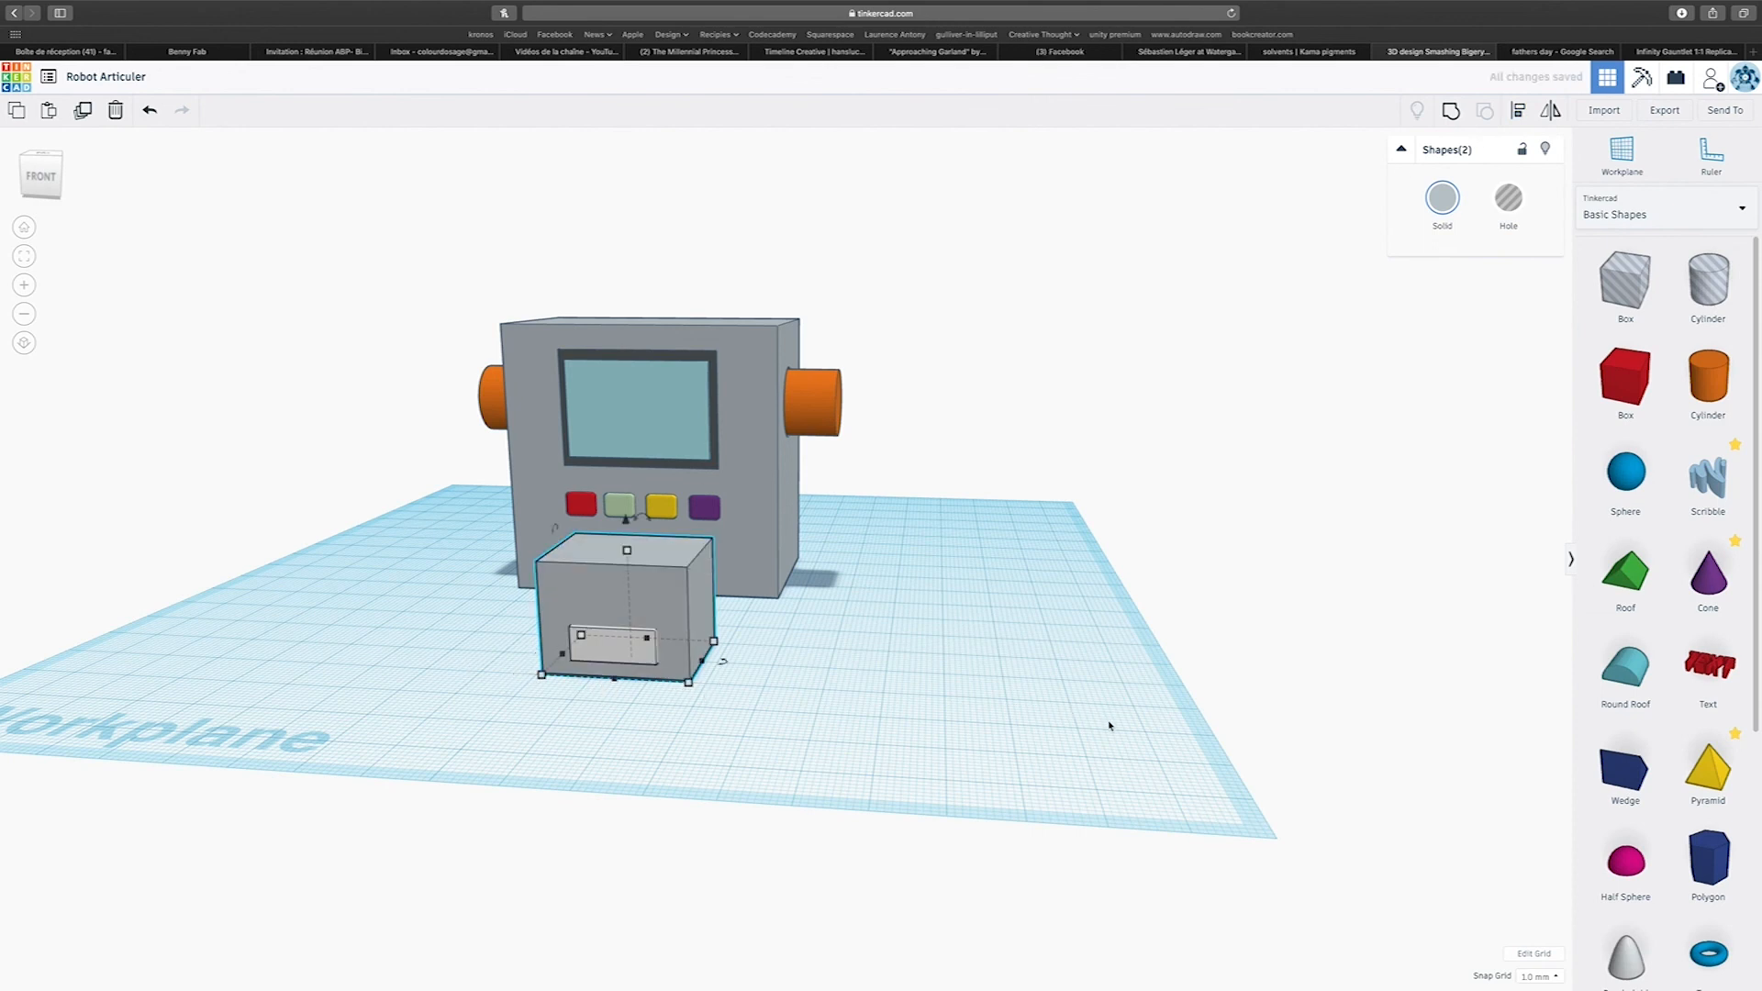
# Add a 64-sided cylinder in front of the white panel, shrink its base to 6 by 6 mm, and rotate it 90° onto its side.
pyautogui.moveTo(1626, 376); pyautogui.dragTo(502, 740)
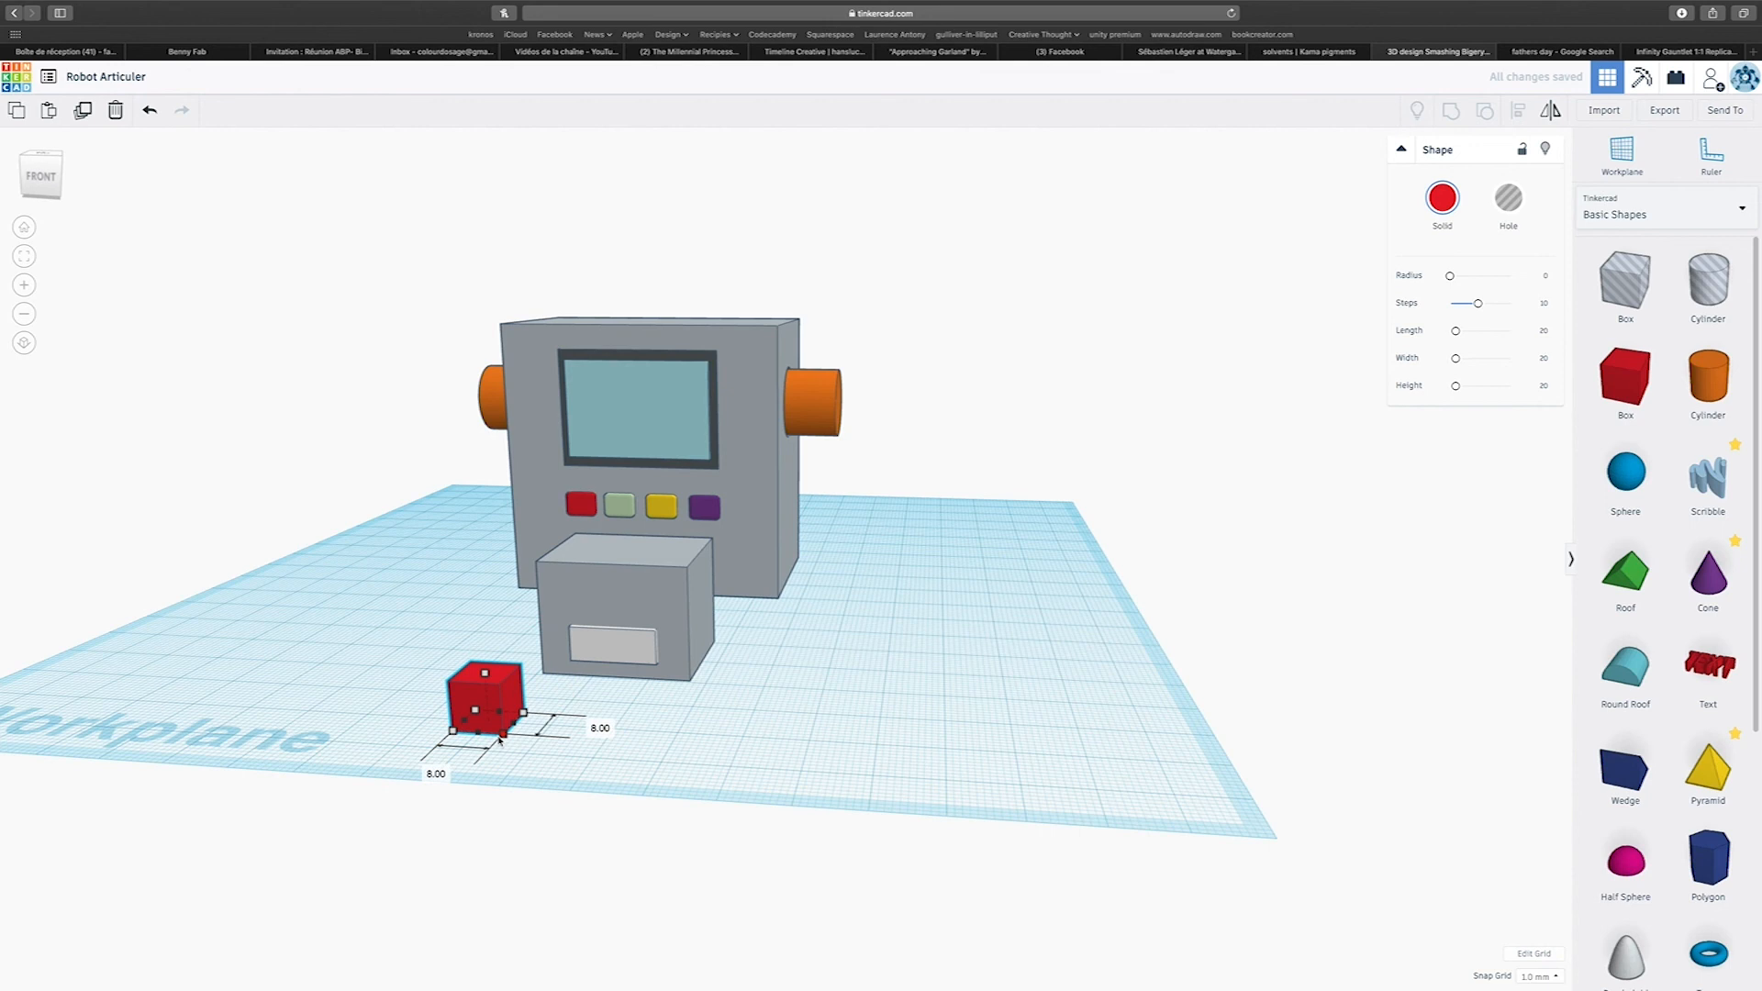
pyautogui.press('Delete')
pyautogui.moveTo(1708, 378); pyautogui.dragTo(561, 705)
pyautogui.moveTo(576, 679); pyautogui.dragTo(1051, 668, button='right')
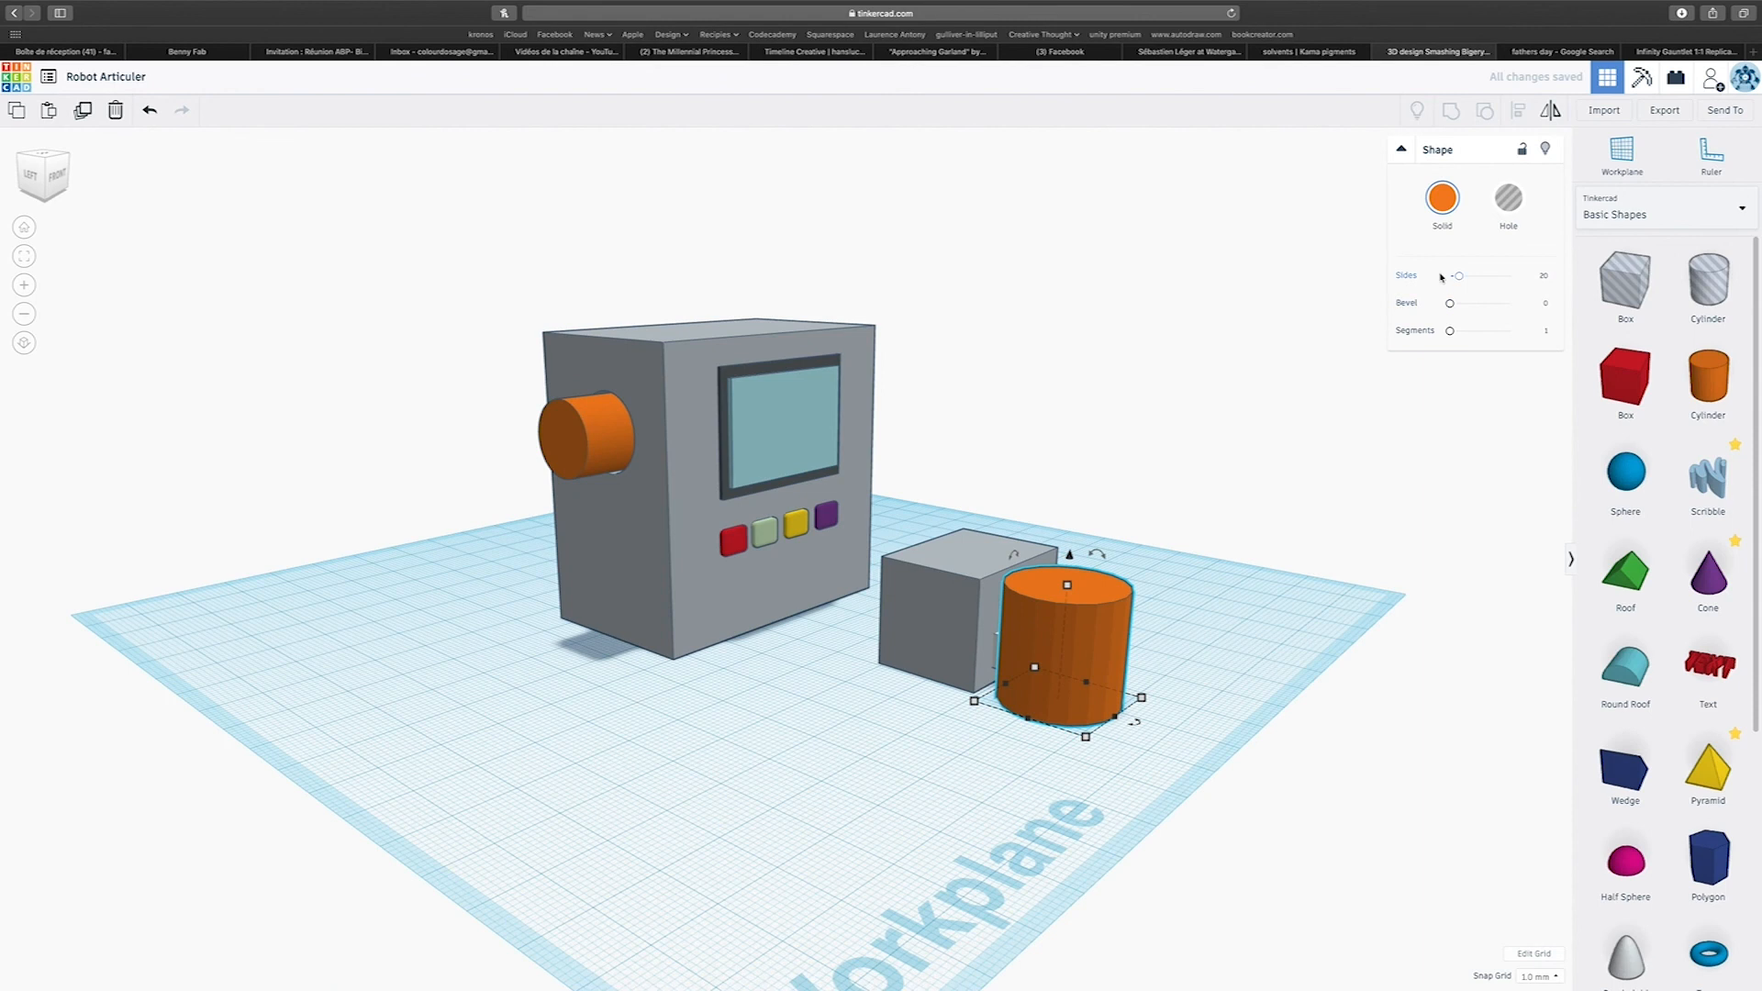
pyautogui.moveTo(1457, 280); pyautogui.dragTo(1509, 276)
pyautogui.keyDown('shift'); pyautogui.moveTo(1086, 737); pyautogui.dragTo(1066, 687); pyautogui.keyUp('shift')
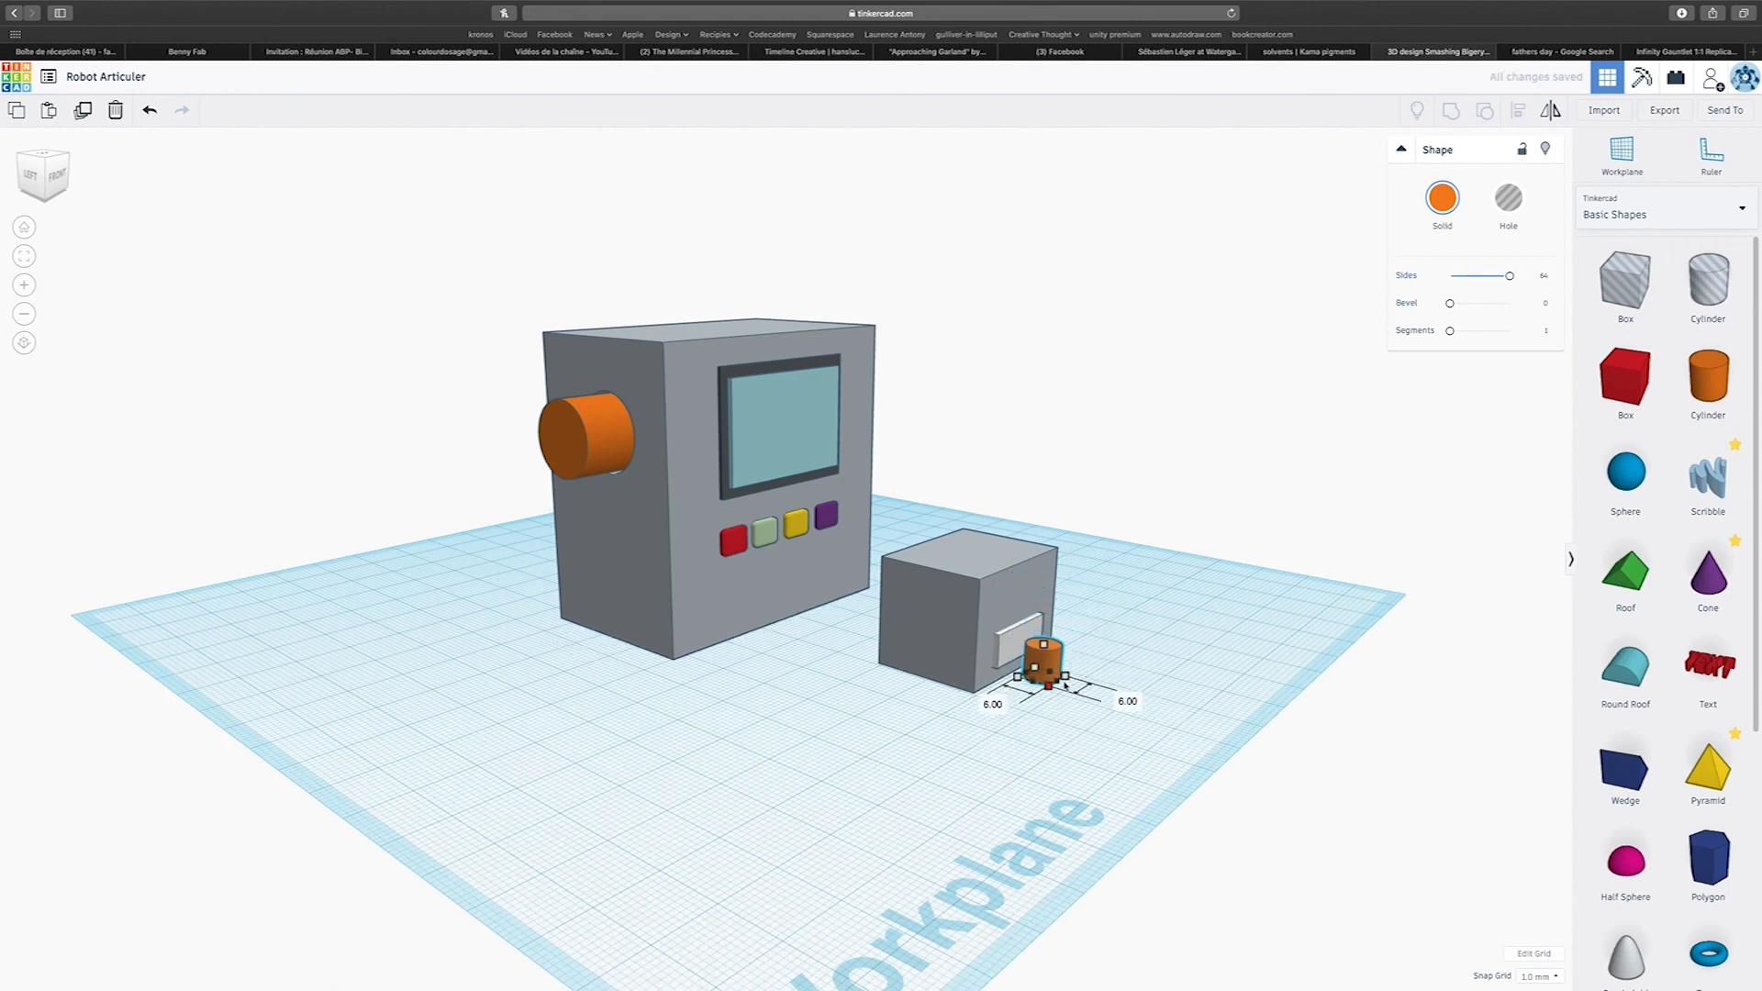
pyautogui.moveTo(1050, 622); pyautogui.dragTo(1081, 667)
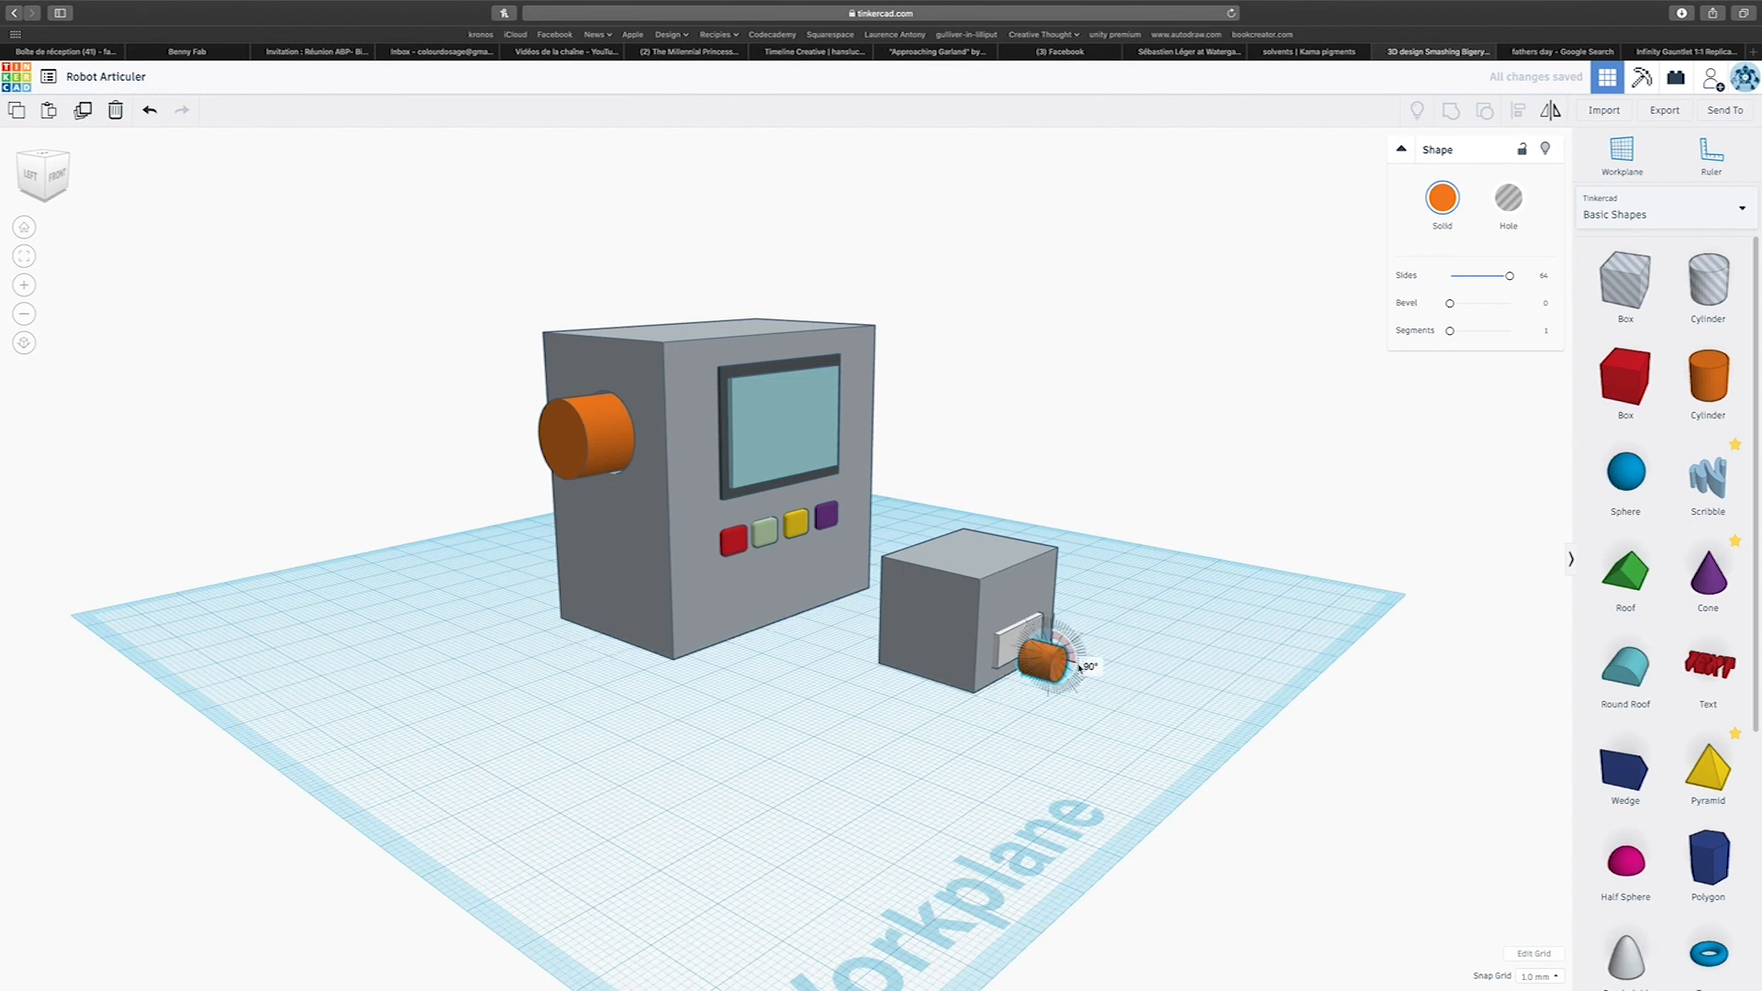
pyautogui.moveTo(1089, 720); pyautogui.dragTo(783, 769, button='right')
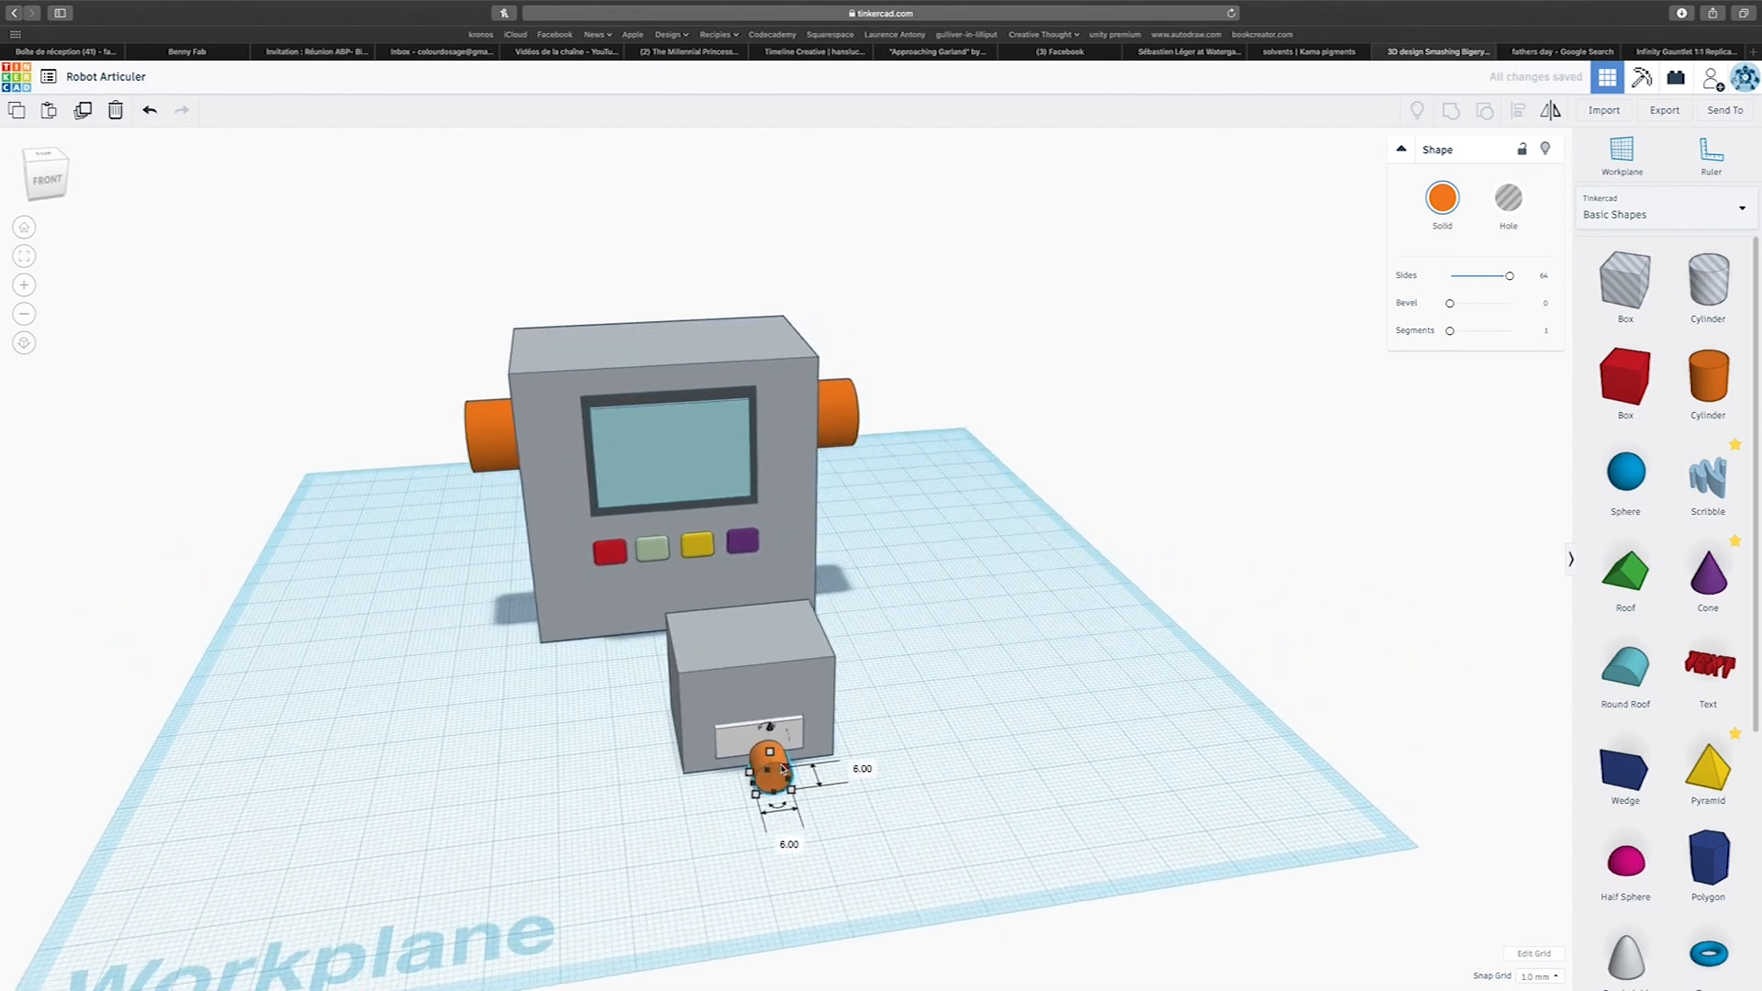
# Raise the cylinder 12 mm, set it against the smaller block's front face above the white panel's left end, and colour it yellow.
pyautogui.moveTo(768, 787); pyautogui.dragTo(720, 676)
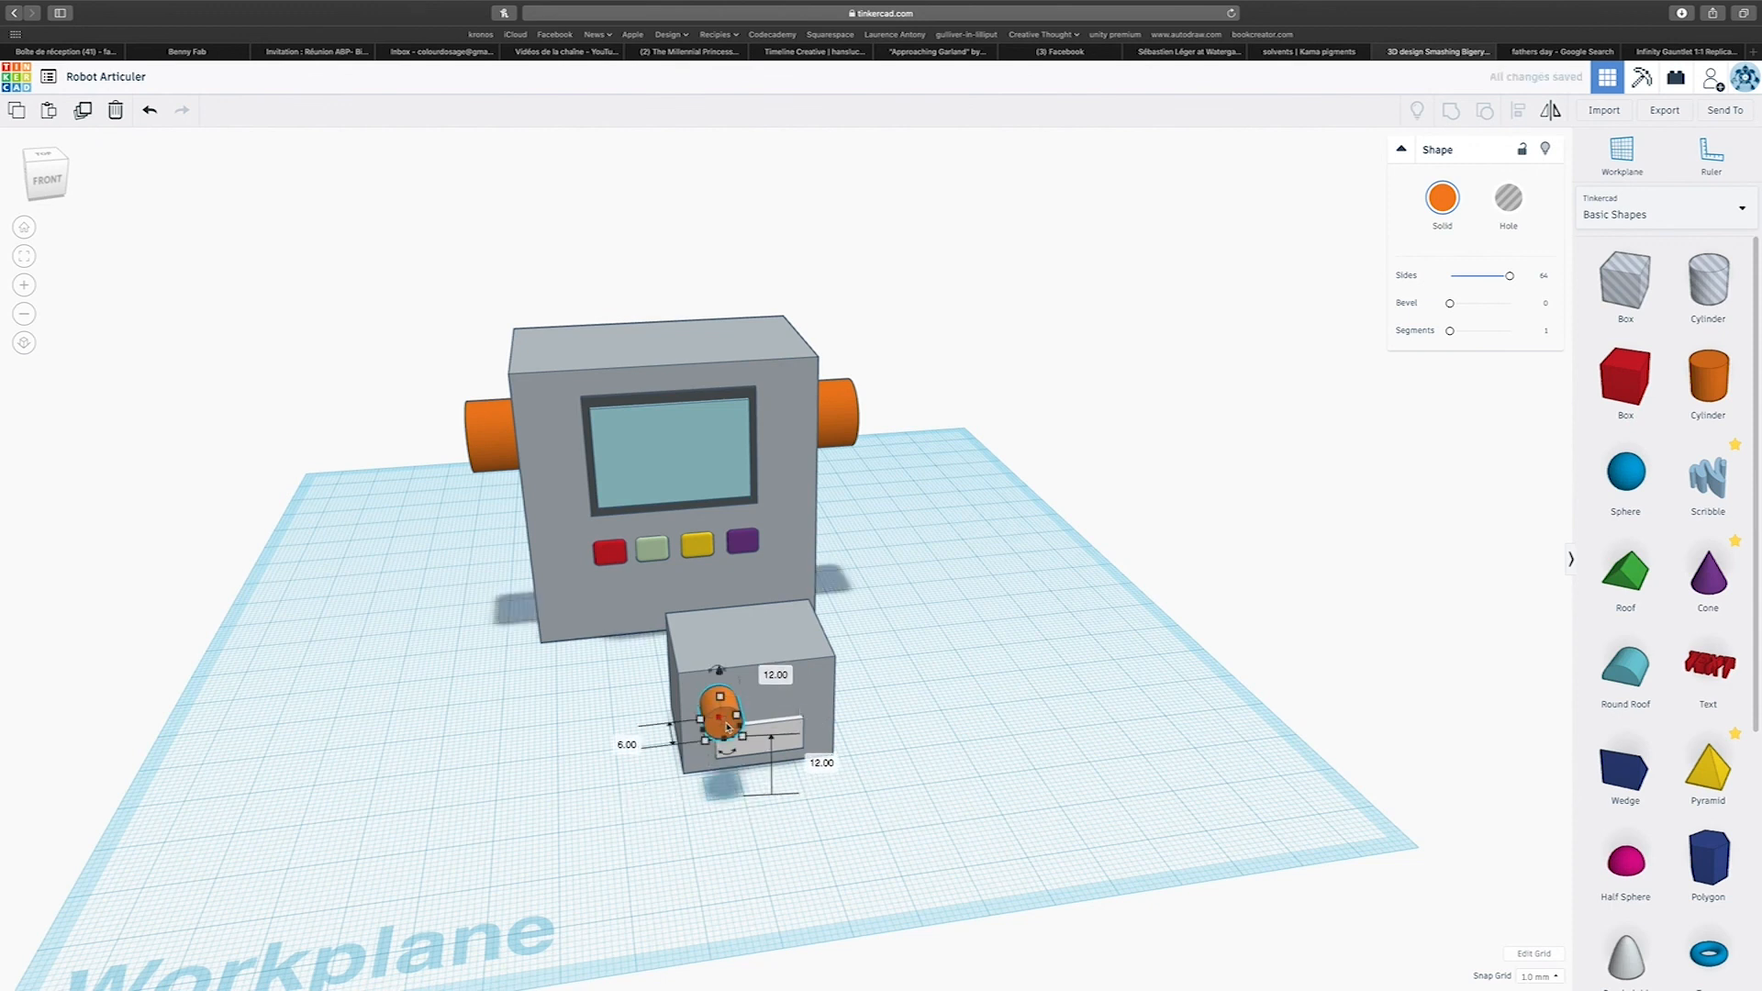
pyautogui.scroll(2, 734, 725)
pyautogui.scroll(-1, 733, 725)
pyautogui.scroll(3, 725, 748)
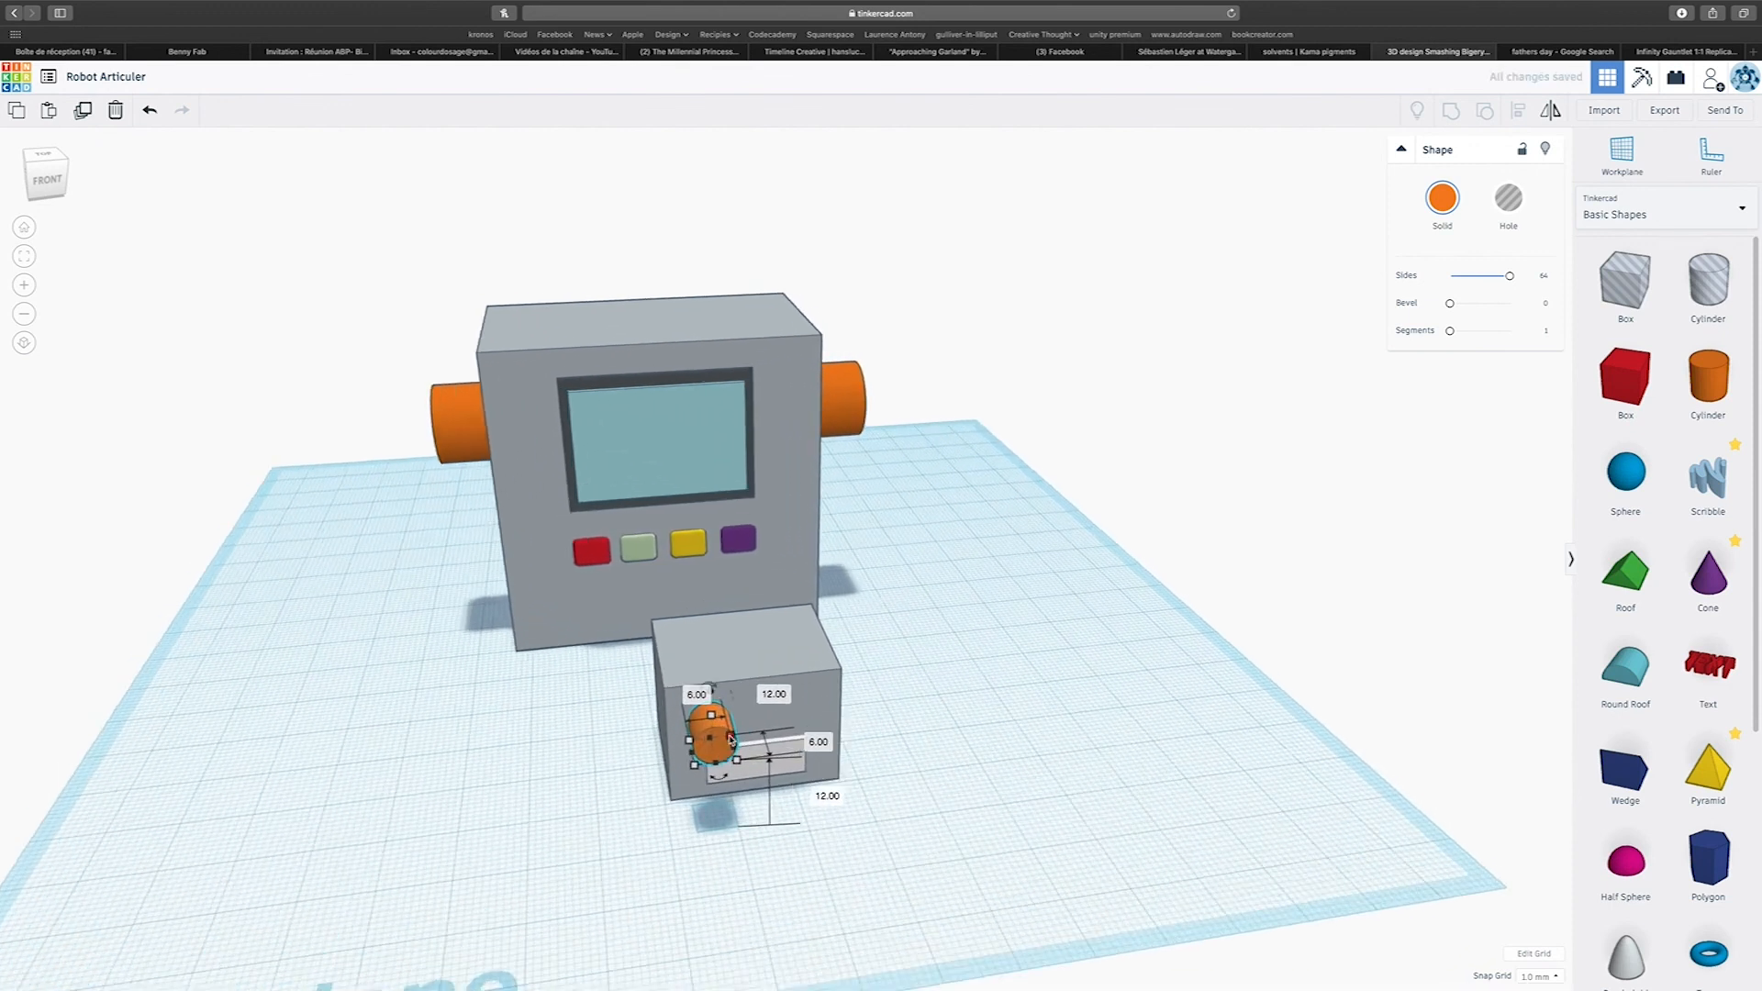
pyautogui.moveTo(703, 778); pyautogui.dragTo(707, 746)
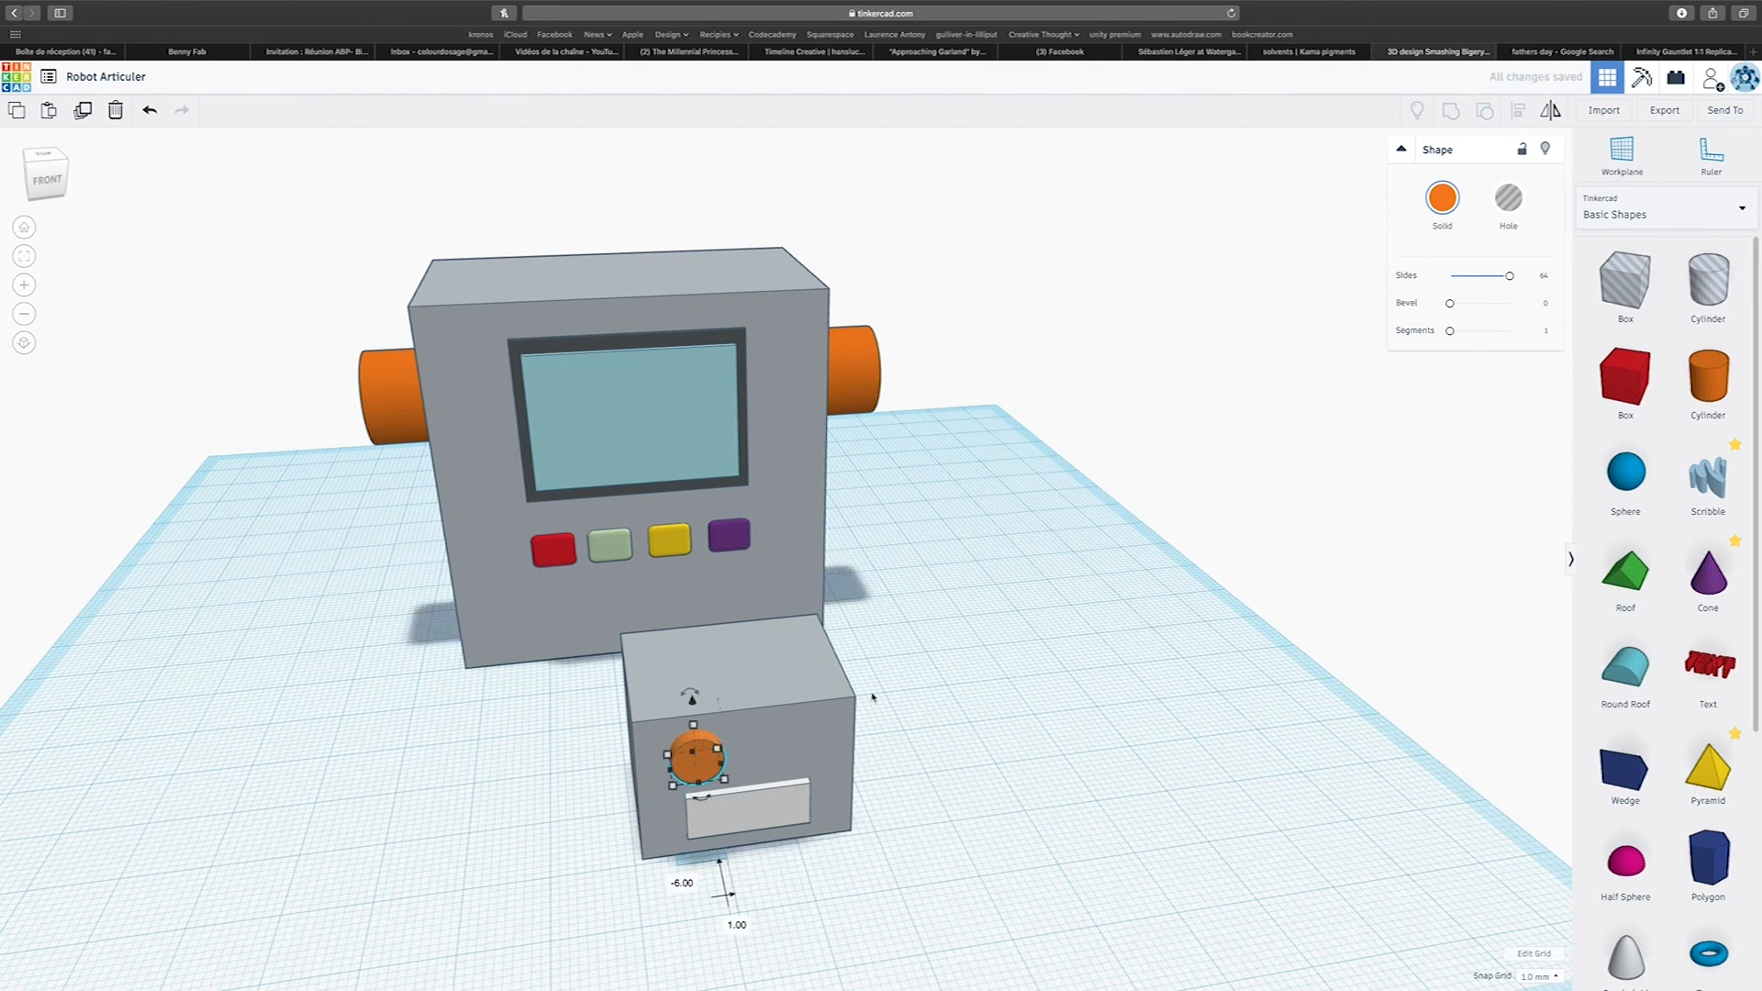
pyautogui.click(1437, 212)
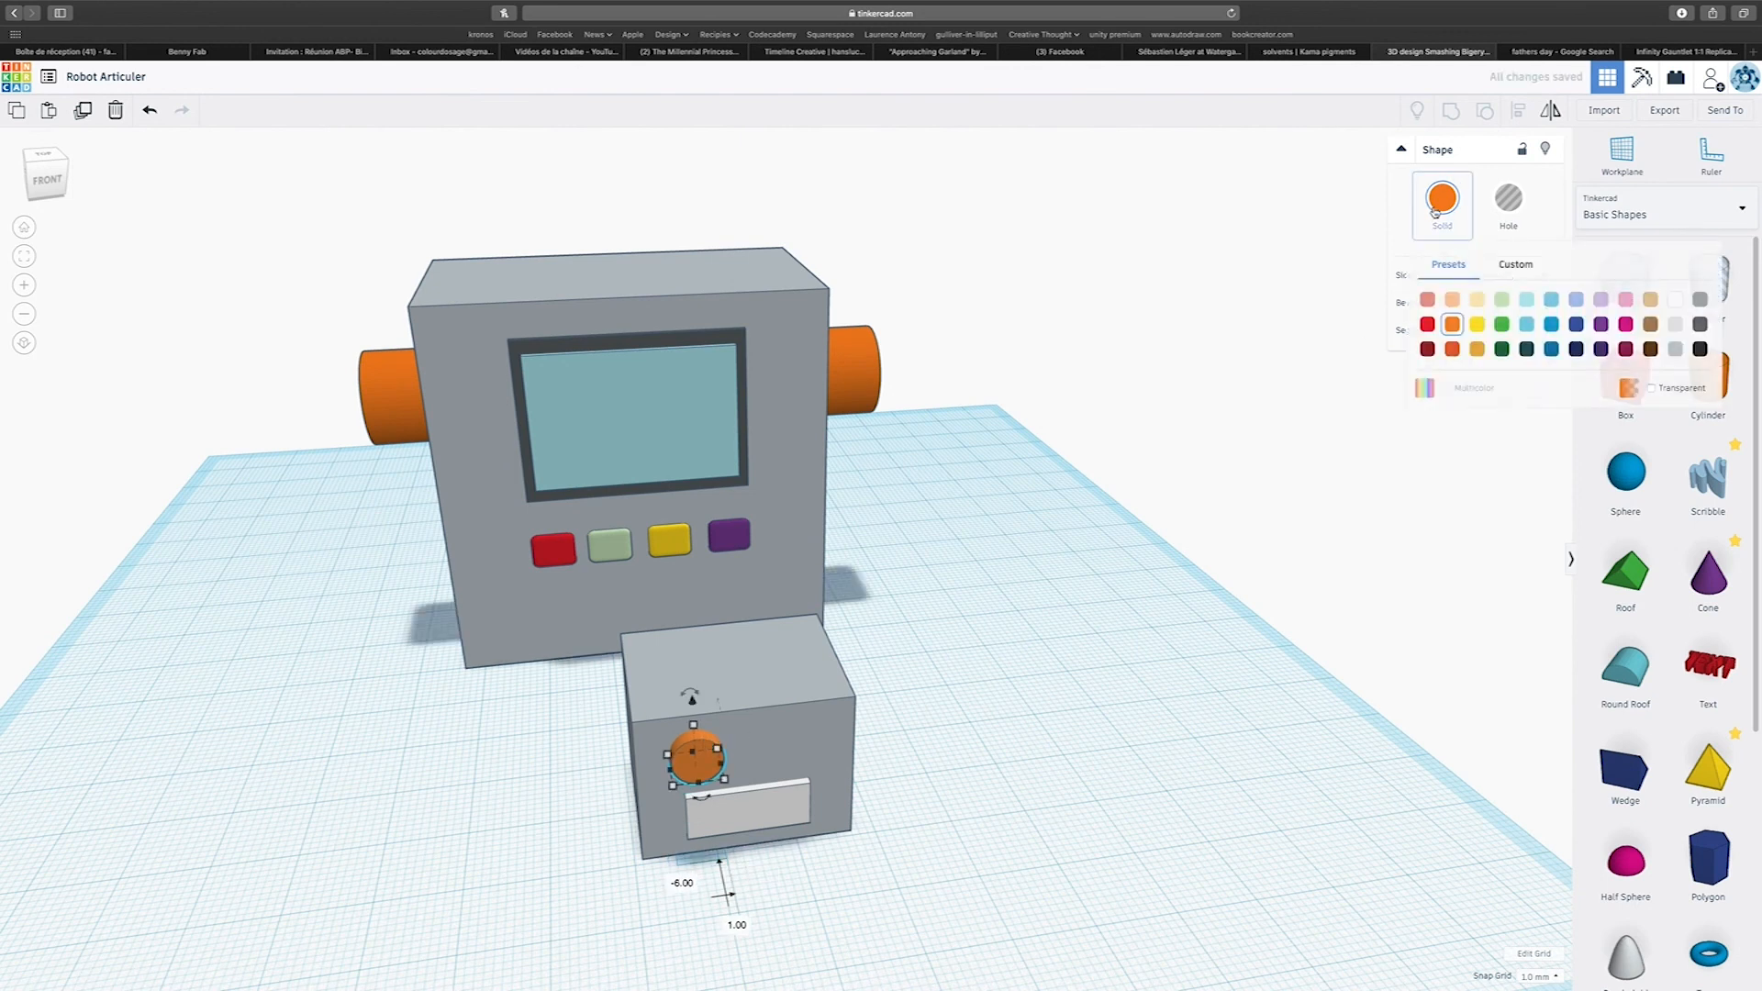
pyautogui.click(1477, 331)
# Duplicate the yellow cylinder across the face as a second eye and group the two eyes.
pyautogui.moveTo(928, 707); pyautogui.dragTo(854, 665, button='right')
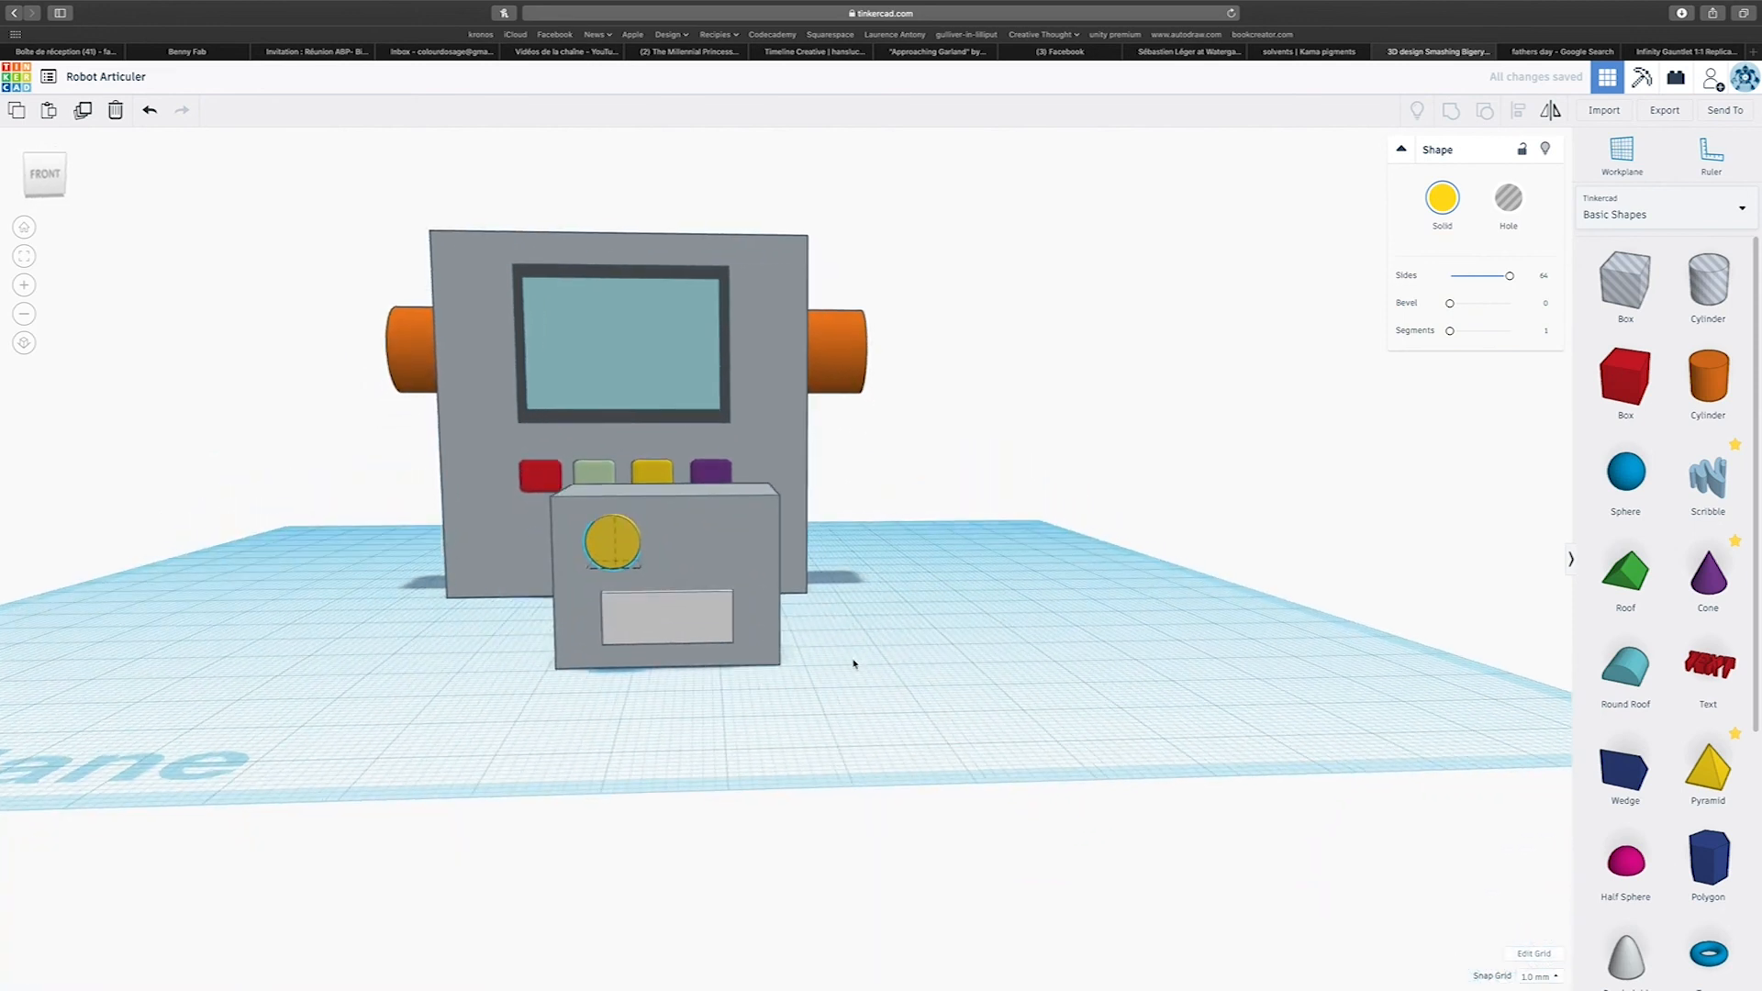
pyautogui.keyDown('alt'); pyautogui.moveTo(629, 532); pyautogui.dragTo(739, 532); pyautogui.keyUp('alt')
pyautogui.keyDown('shift'); pyautogui.click(624, 540); pyautogui.keyUp('shift')
pyautogui.click(1450, 112)
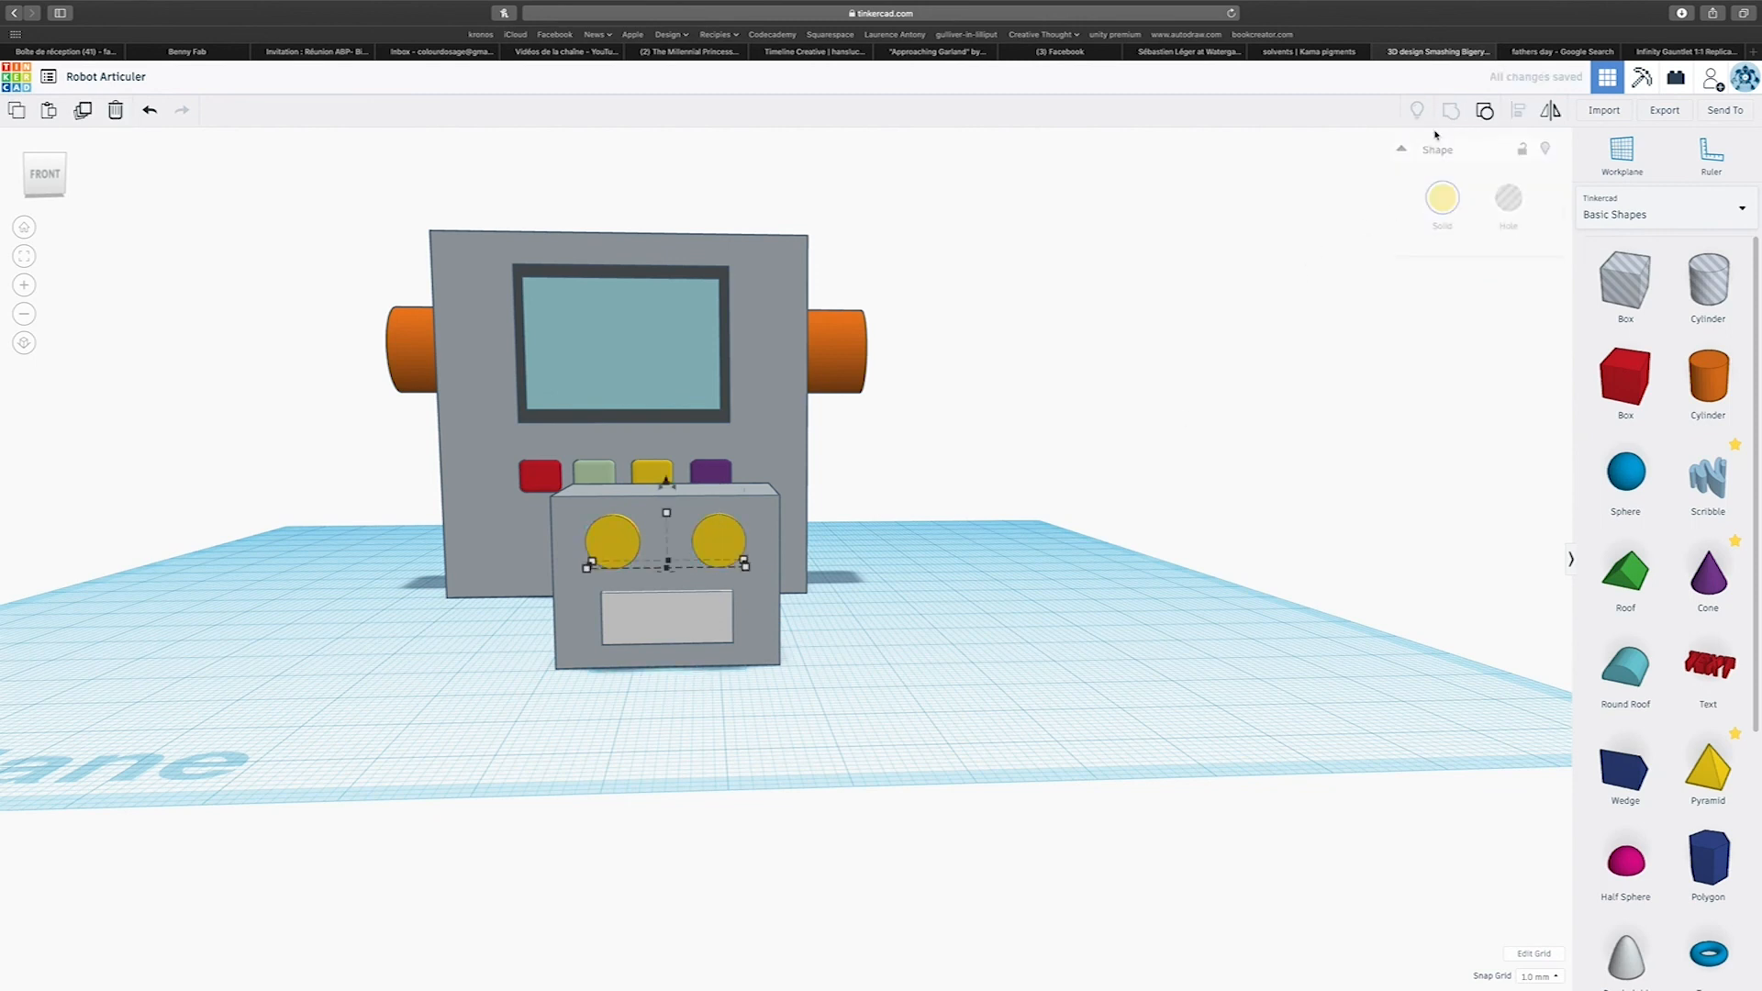
# Increase the smaller grey block's height to 25 mm.
pyautogui.click(857, 710)
pyautogui.click(668, 634)
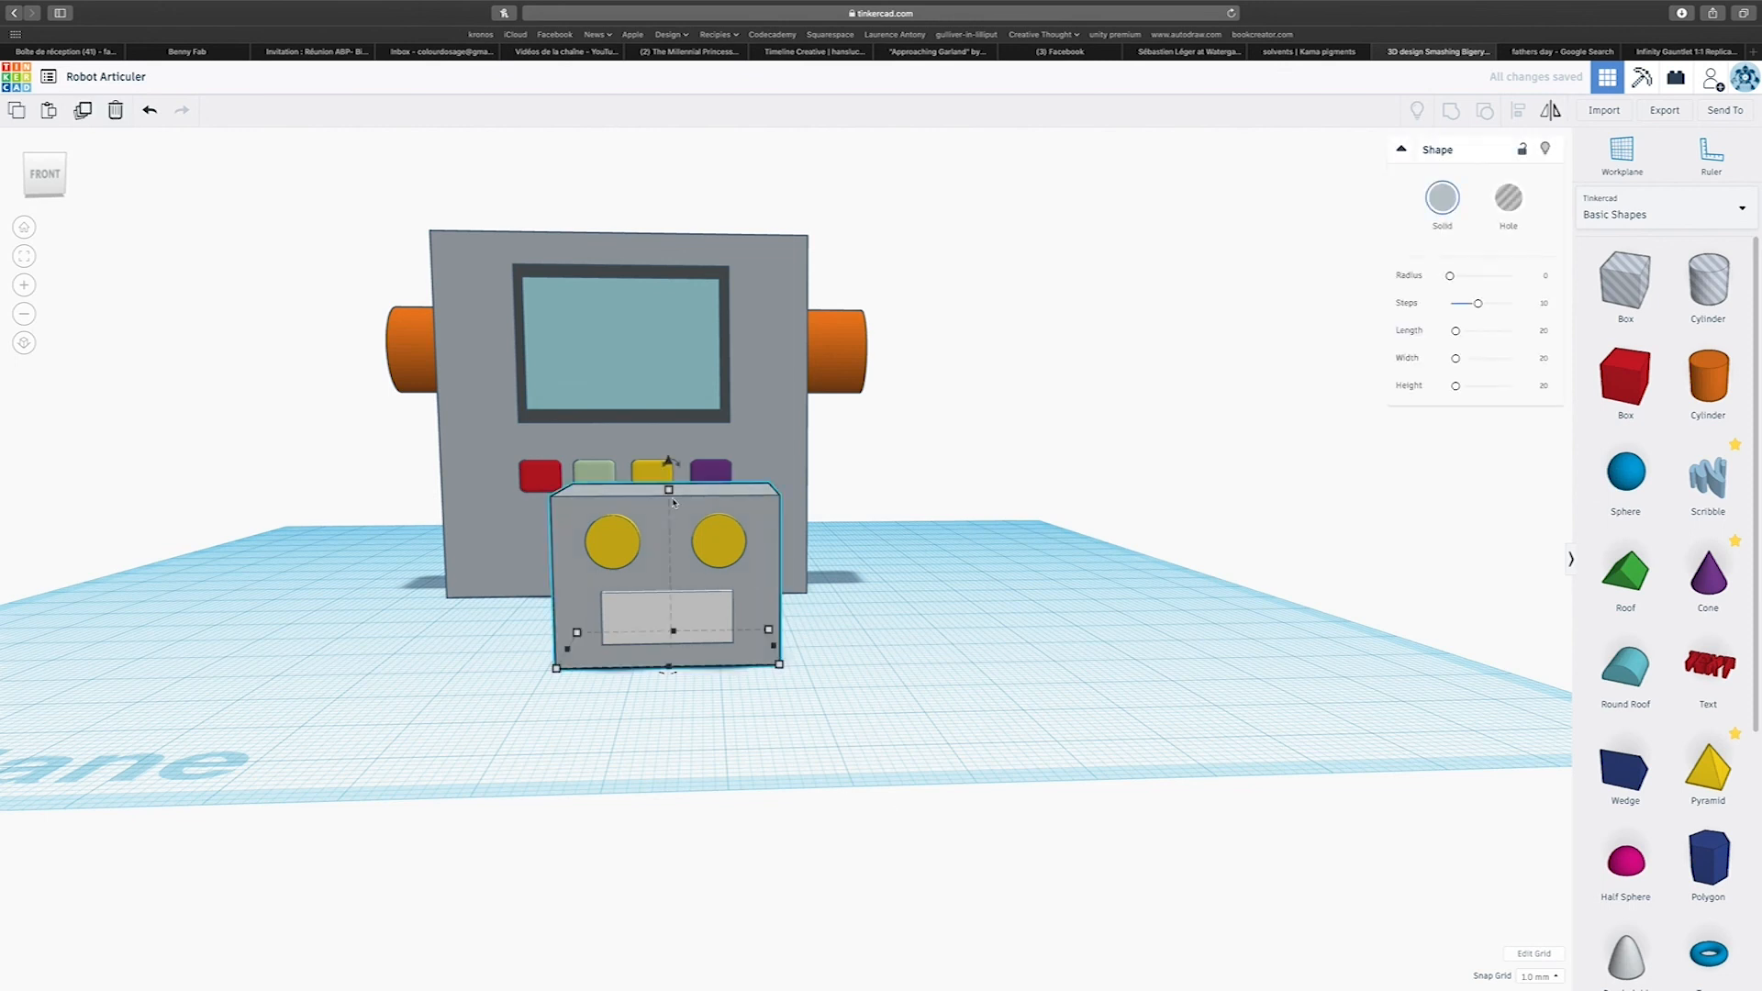
pyautogui.moveTo(672, 483); pyautogui.dragTo(672, 452)
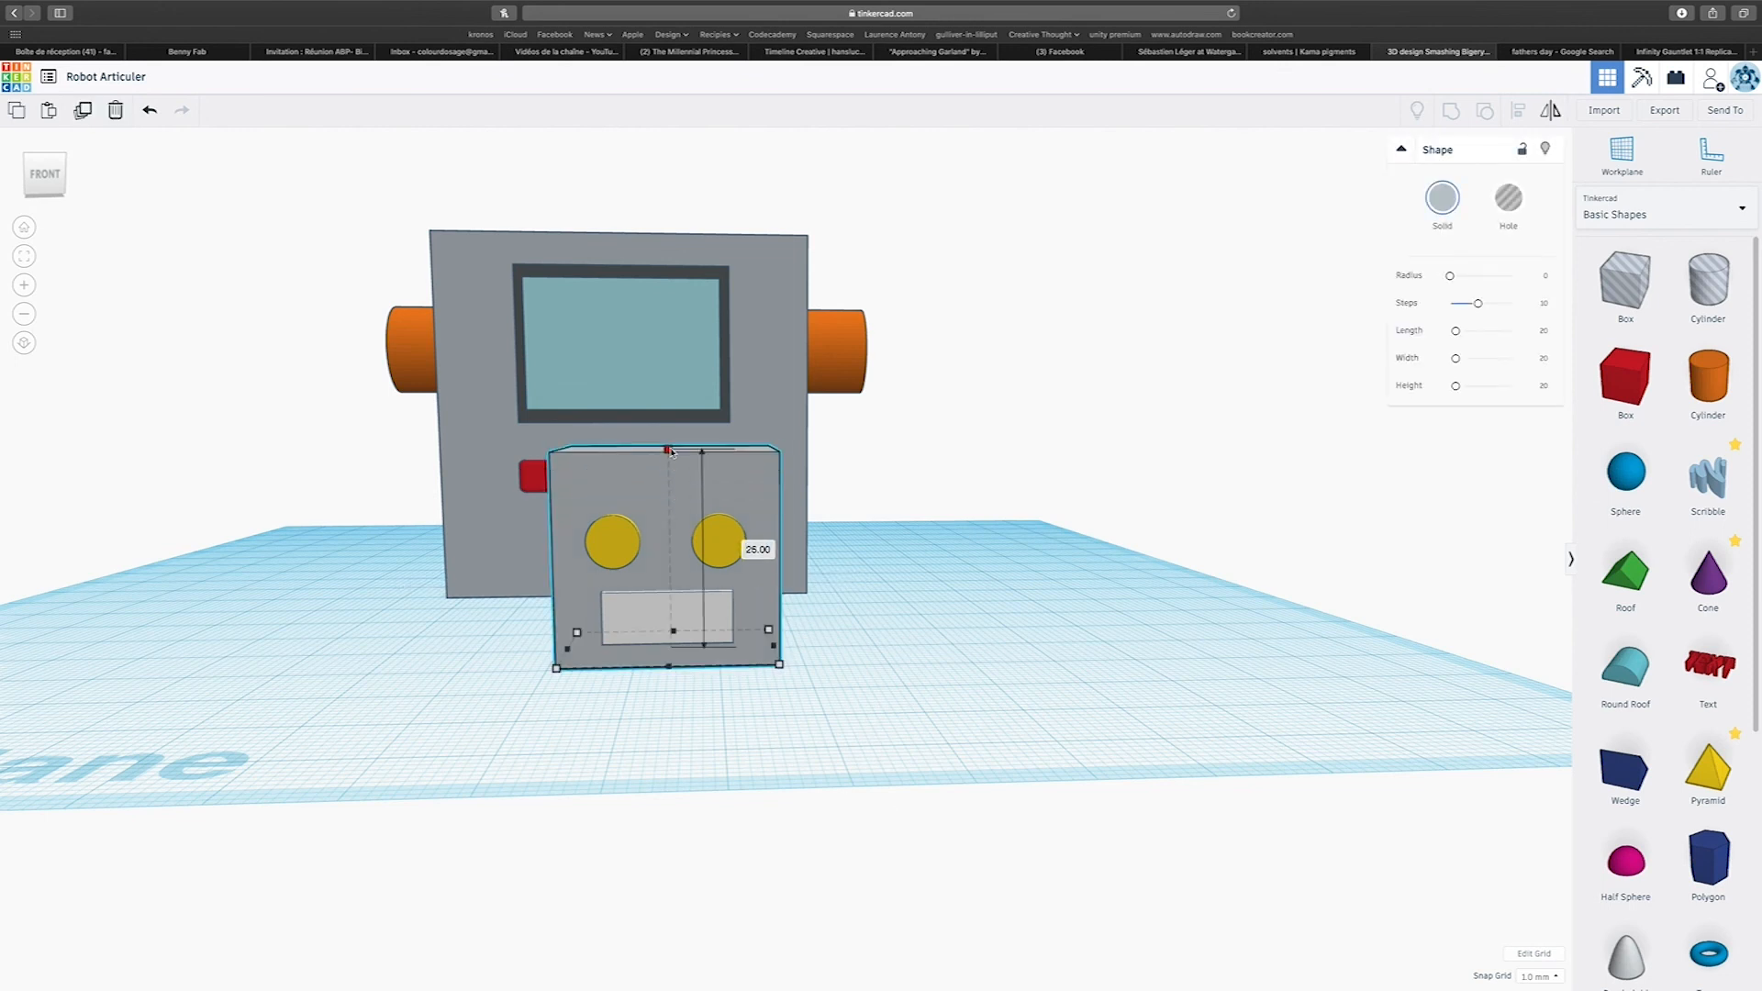
# Group the smaller block with its eyes and white panel into a head, and turn on multicolour to keep the part colours.
pyautogui.moveTo(1117, 649); pyautogui.dragTo(796, 785, button='right')
pyautogui.scroll(5, 270, 448)
pyautogui.moveTo(259, 425); pyautogui.dragTo(386, 764)
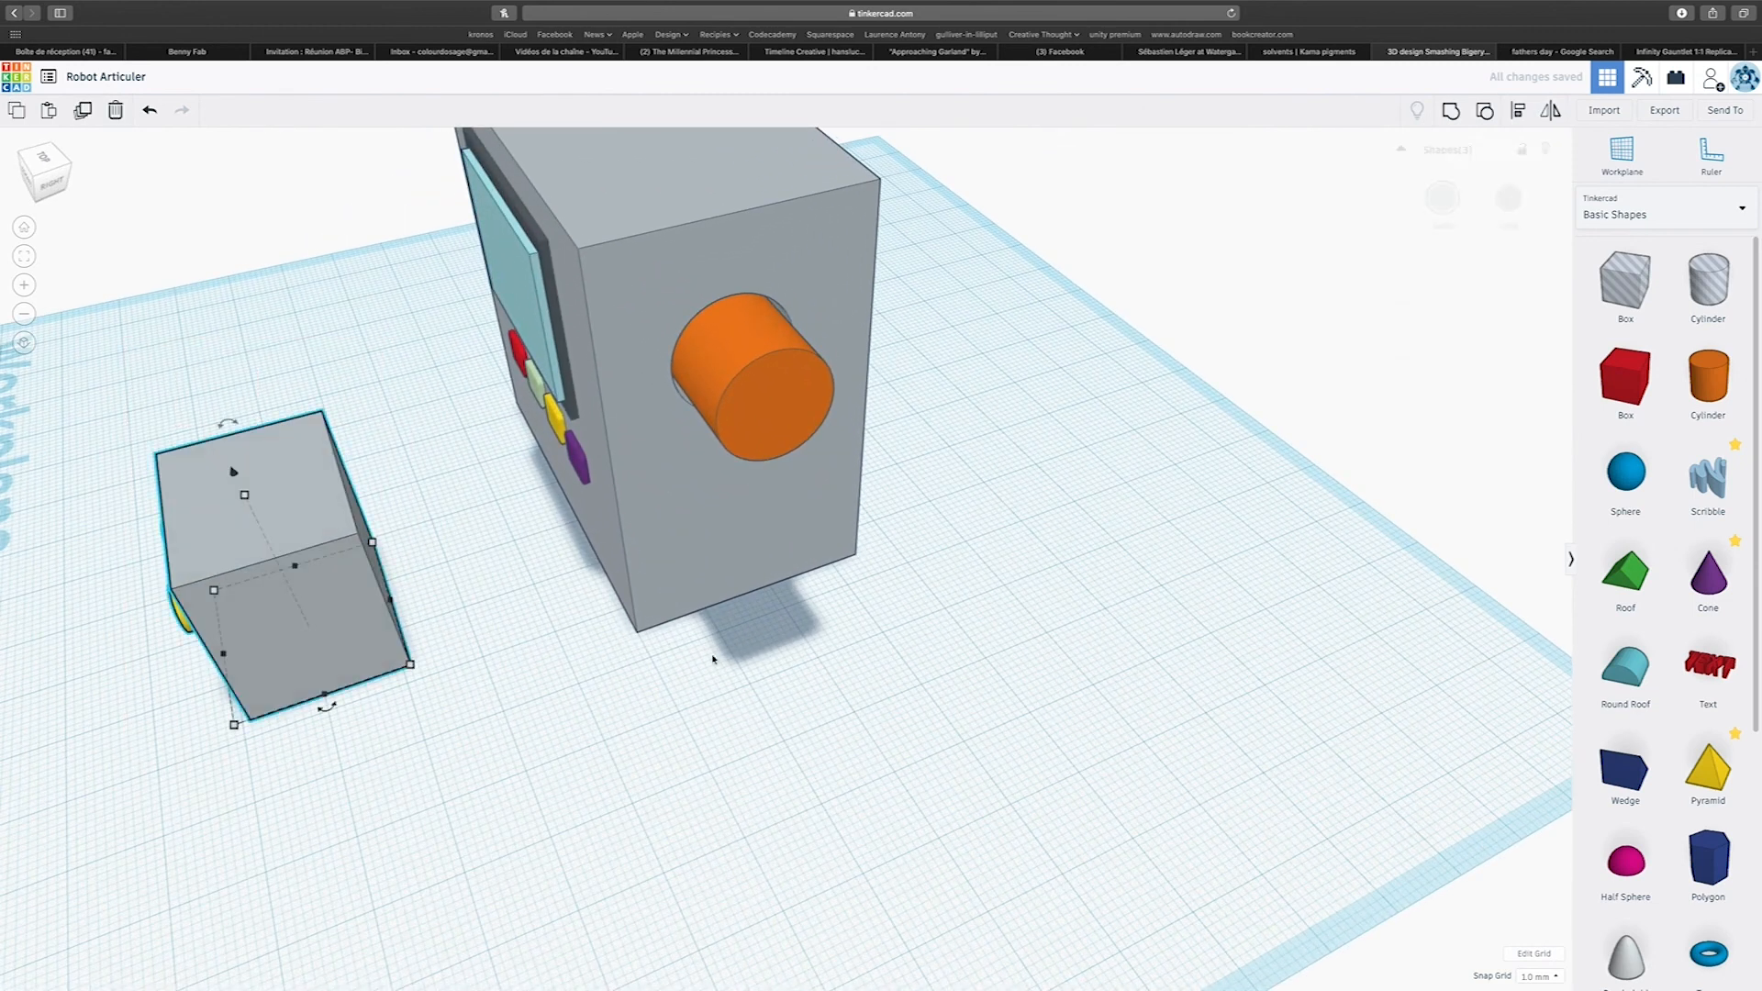
pyautogui.click(1449, 195)
pyautogui.click(1448, 388)
# Move the head toward the body, raise it about 52 mm, and place it on top of the body.
pyautogui.moveTo(965, 757); pyautogui.dragTo(1216, 677, button='right')
pyautogui.moveTo(797, 742); pyautogui.dragTo(515, 783, button='right')
pyautogui.moveTo(422, 668); pyautogui.dragTo(519, 616)
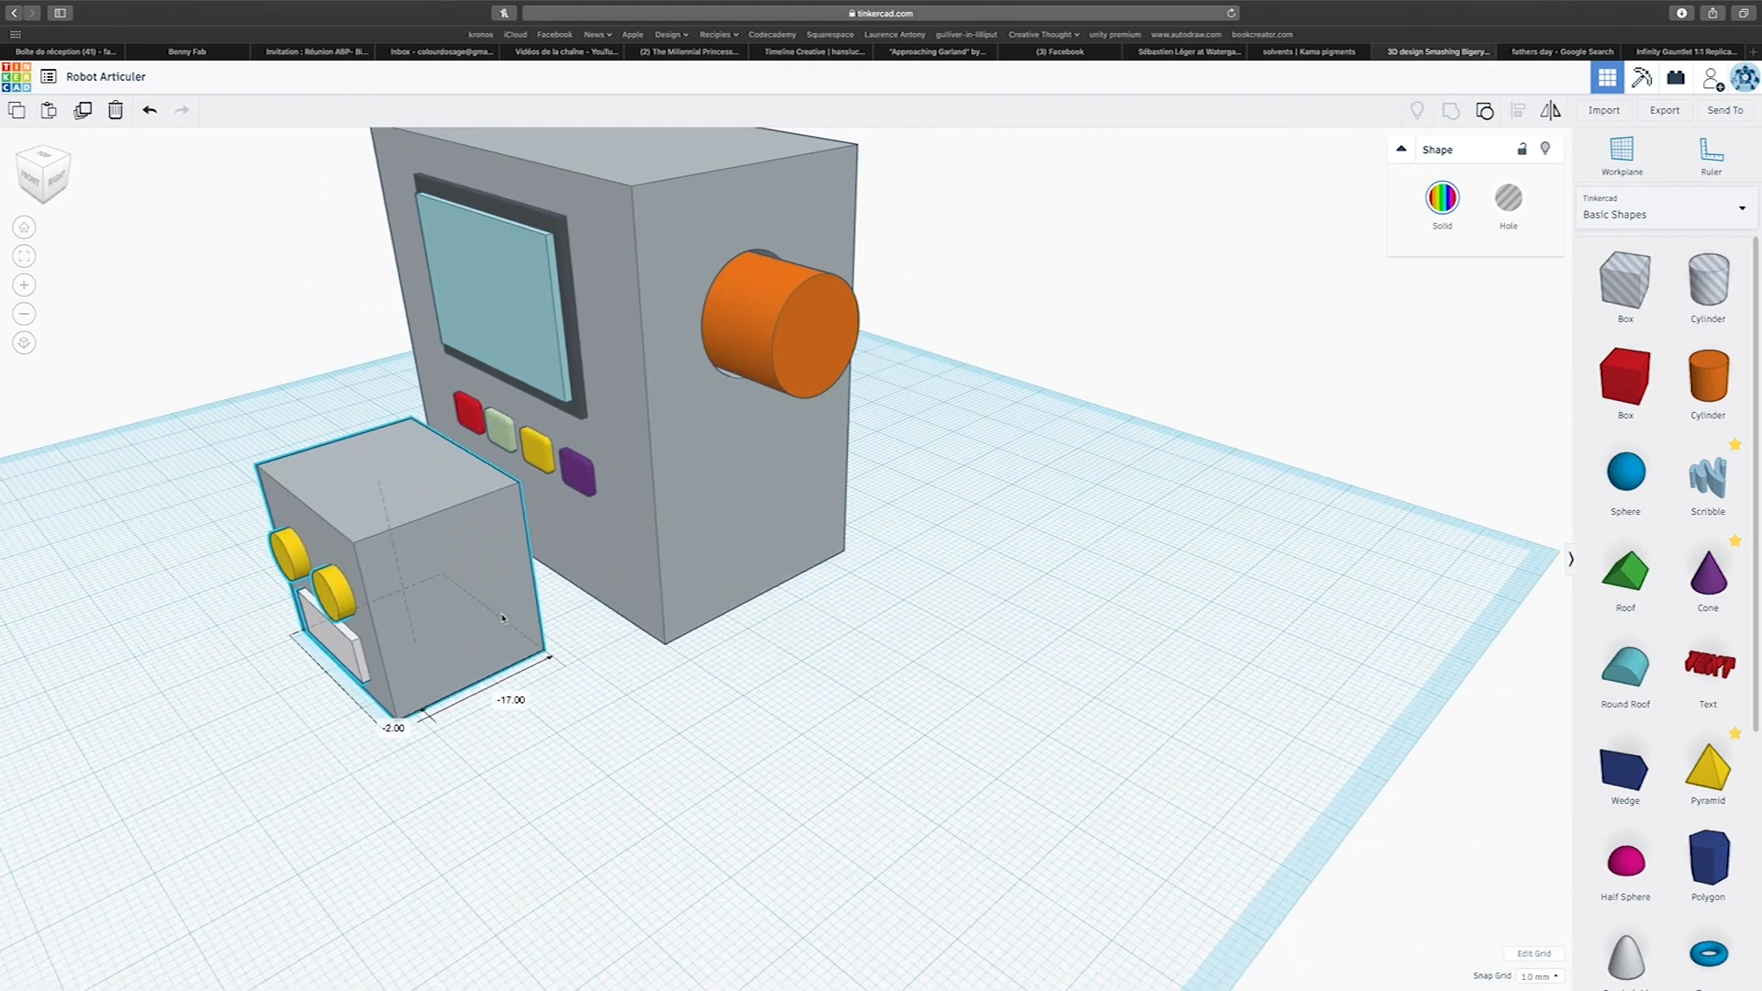
pyautogui.scroll(2, 528, 676)
pyautogui.scroll(-5, 529, 675)
pyautogui.moveTo(529, 675); pyautogui.dragTo(635, 688, button='right')
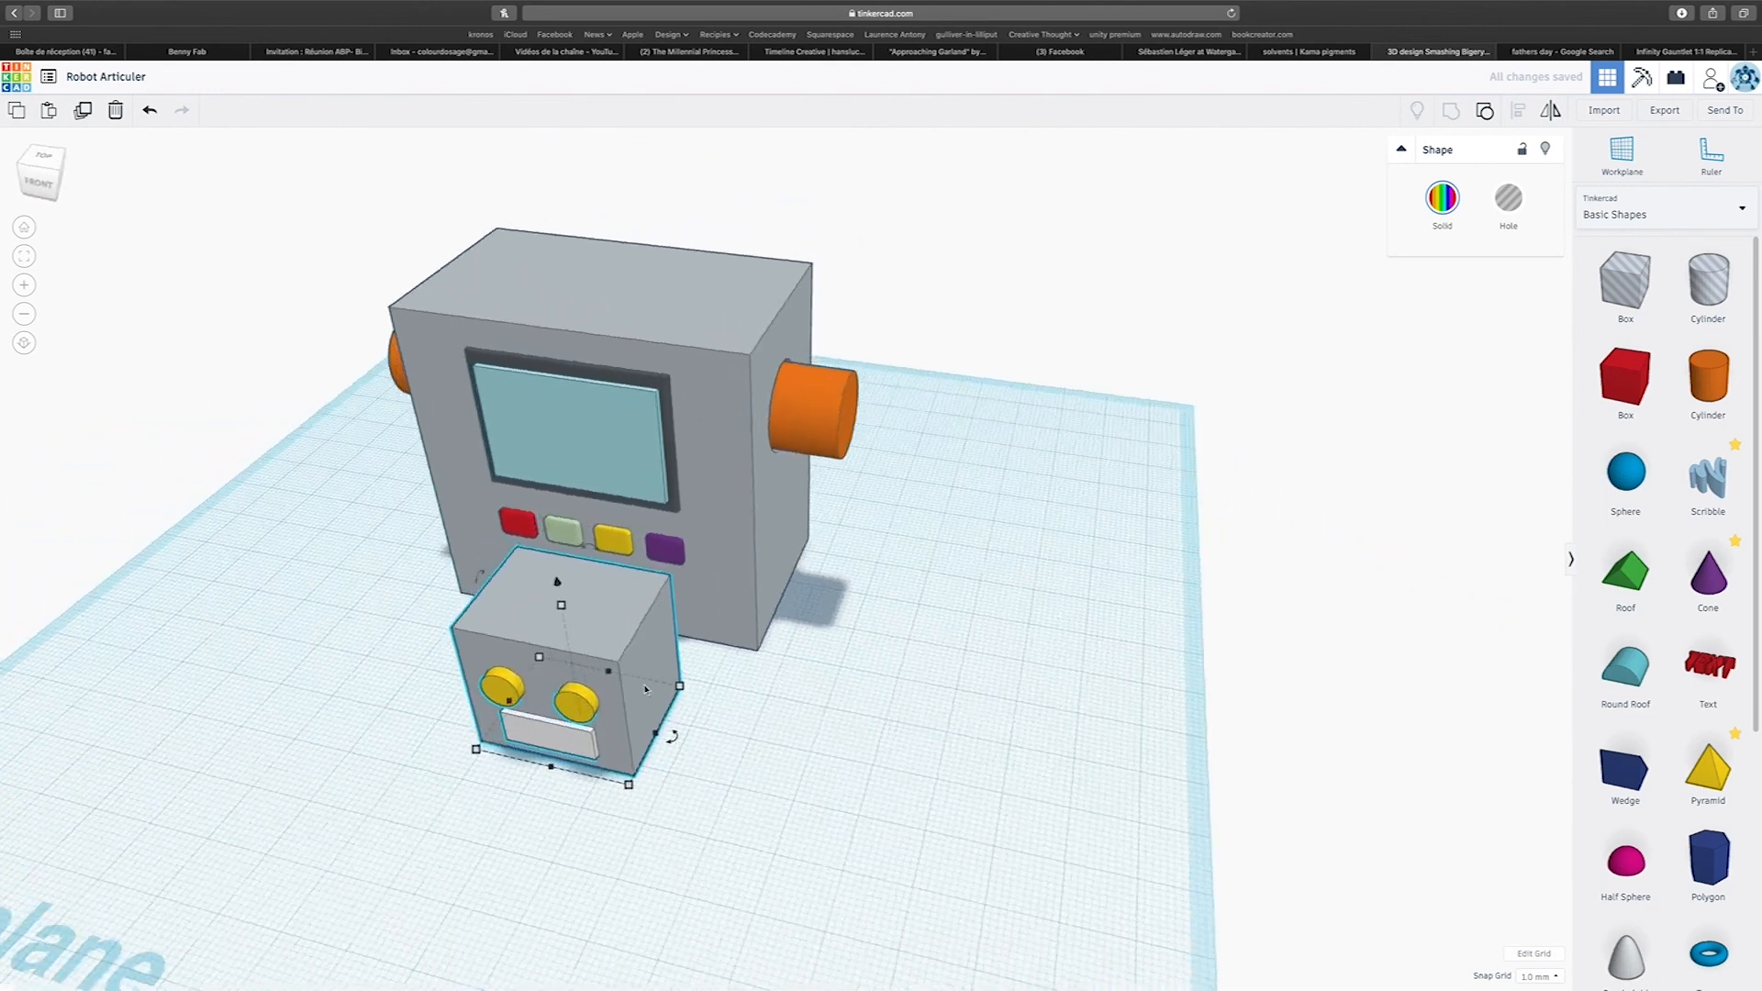
pyautogui.moveTo(564, 593); pyautogui.dragTo(558, 140)
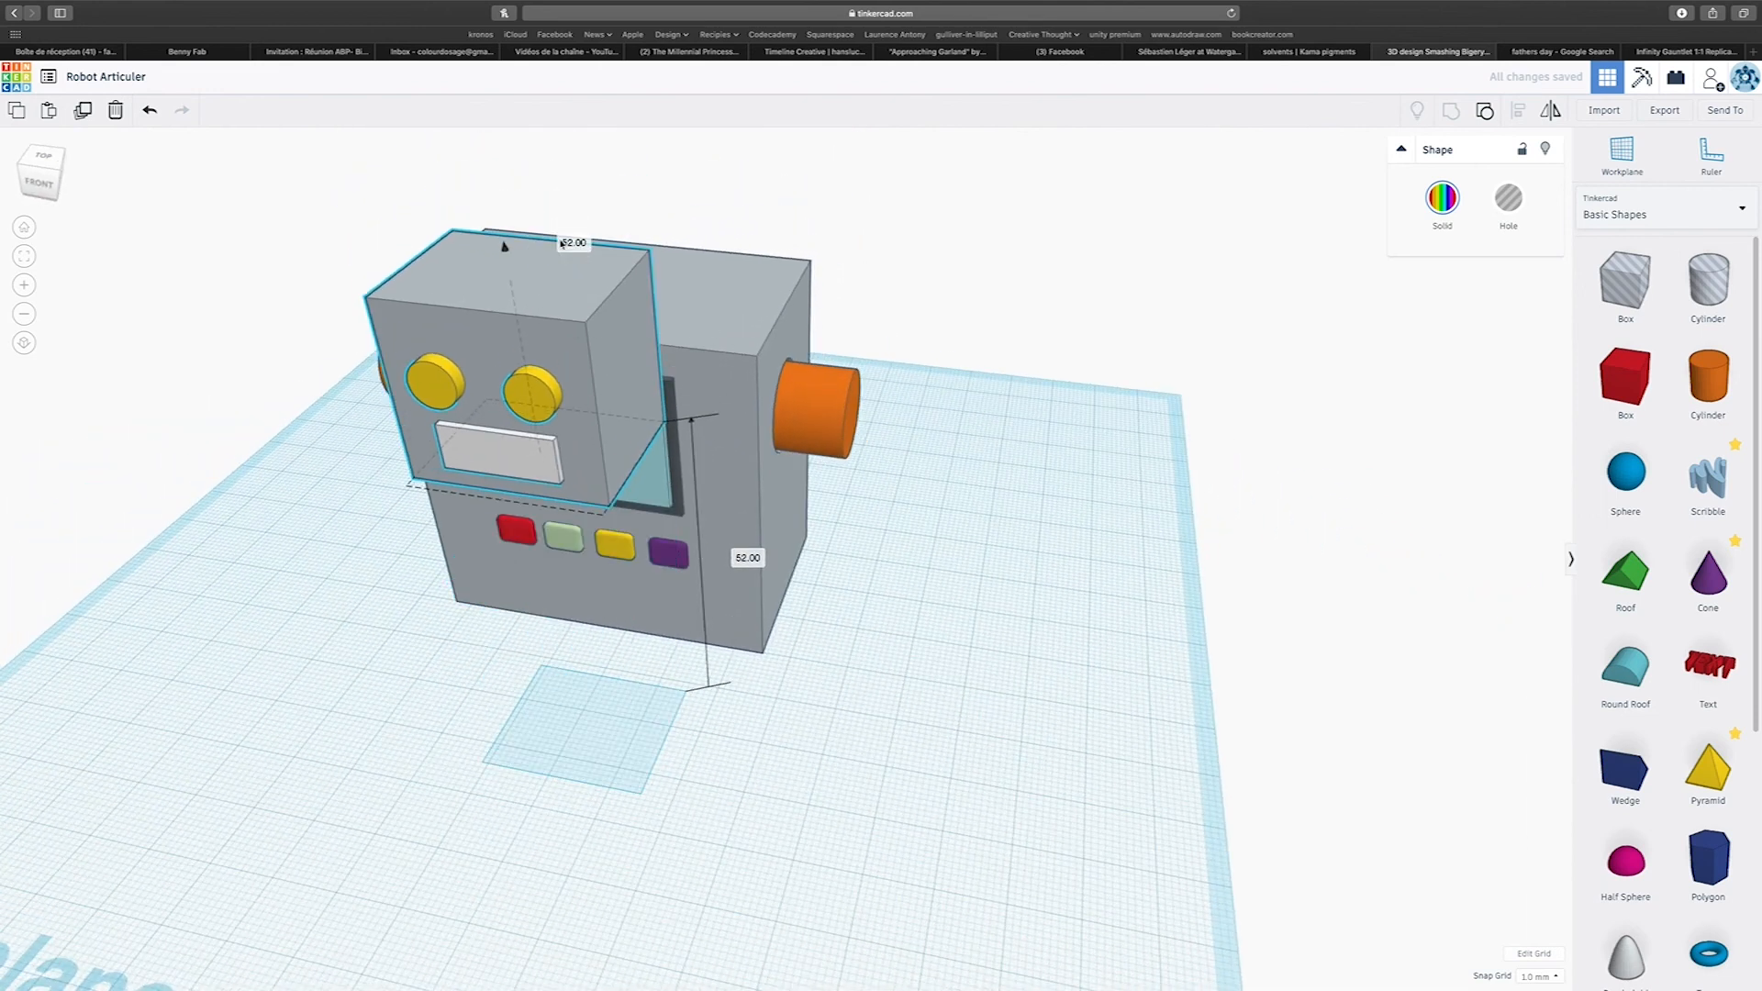
pyautogui.moveTo(615, 293); pyautogui.dragTo(683, 257)
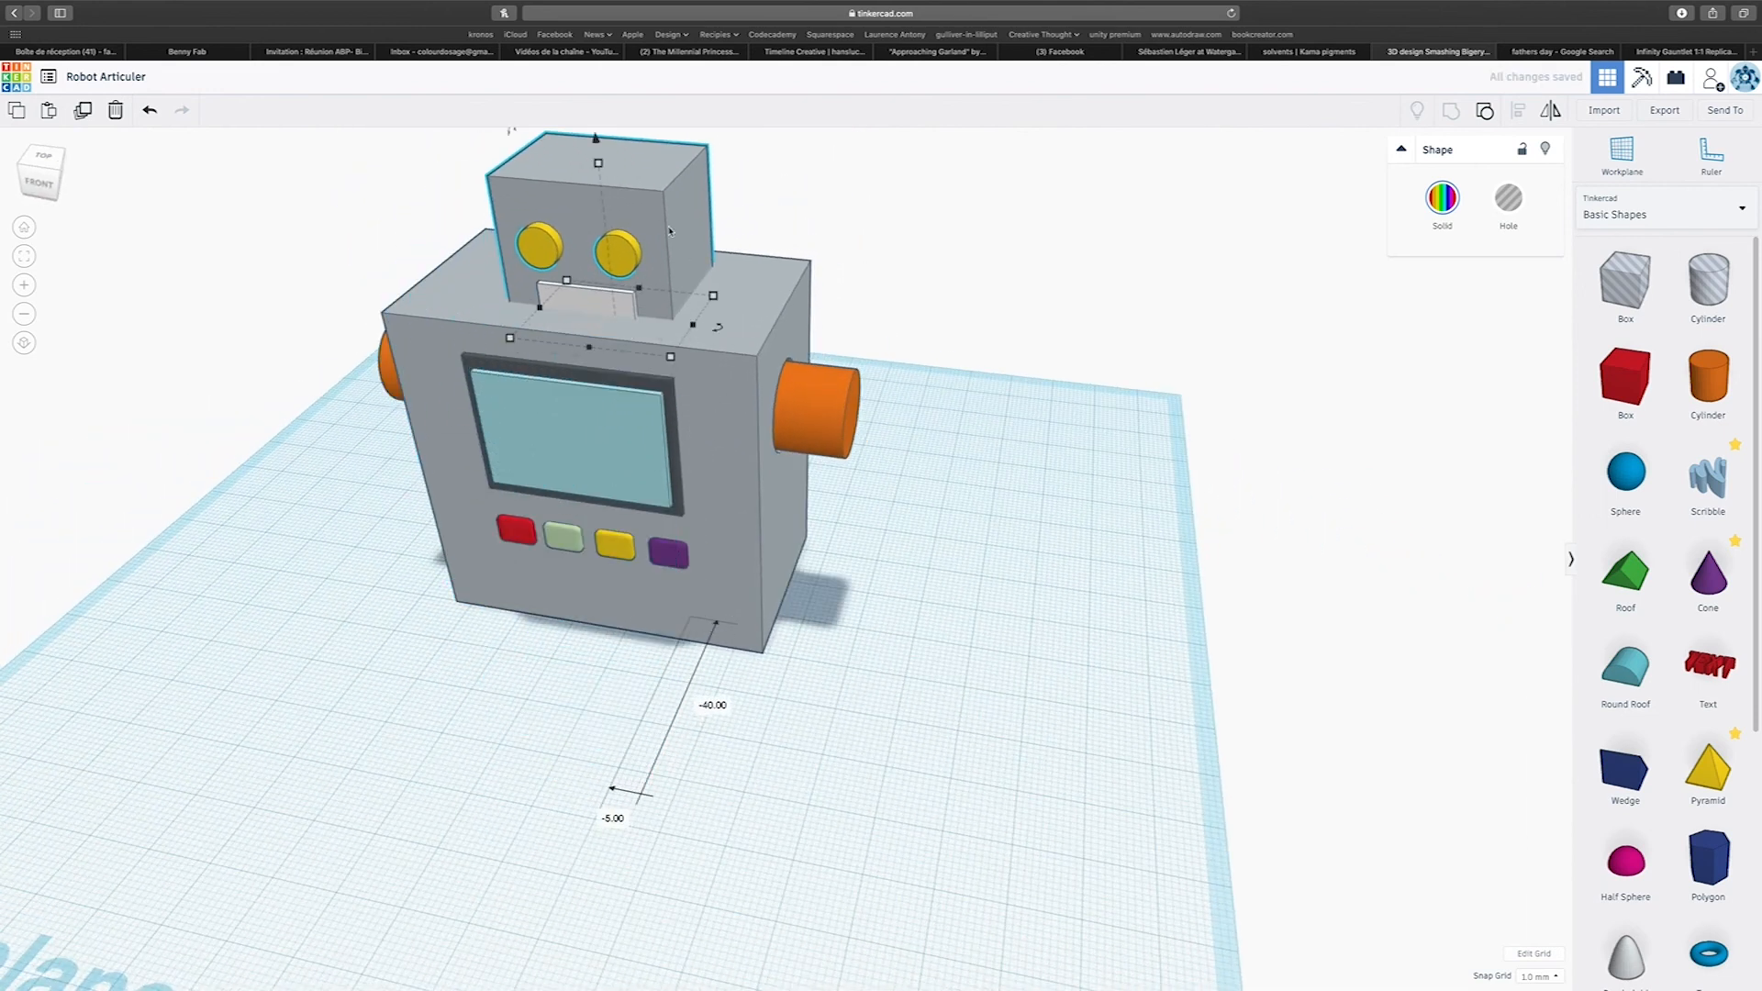
pyautogui.moveTo(598, 139); pyautogui.dragTo(595, 116)
# Scale the head up proportionally to a height of 28 mm.
pyautogui.moveTo(799, 289); pyautogui.dragTo(979, 390, button='right')
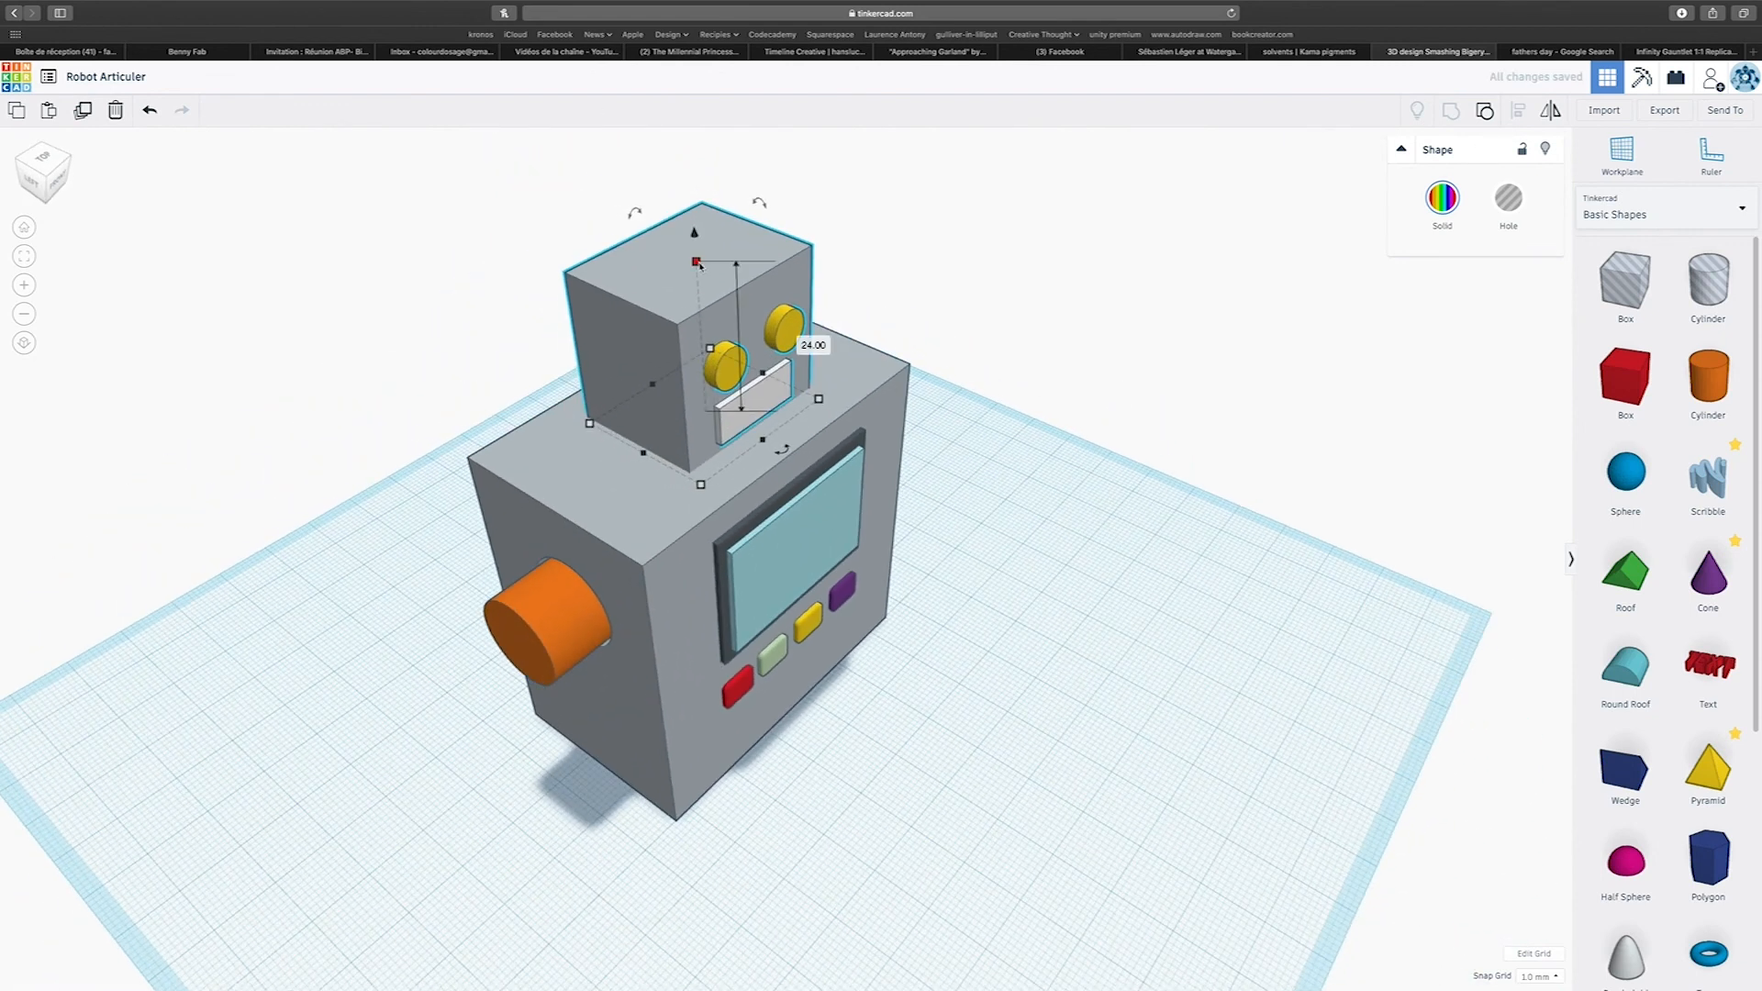
pyautogui.moveTo(698, 265); pyautogui.dragTo(697, 237)
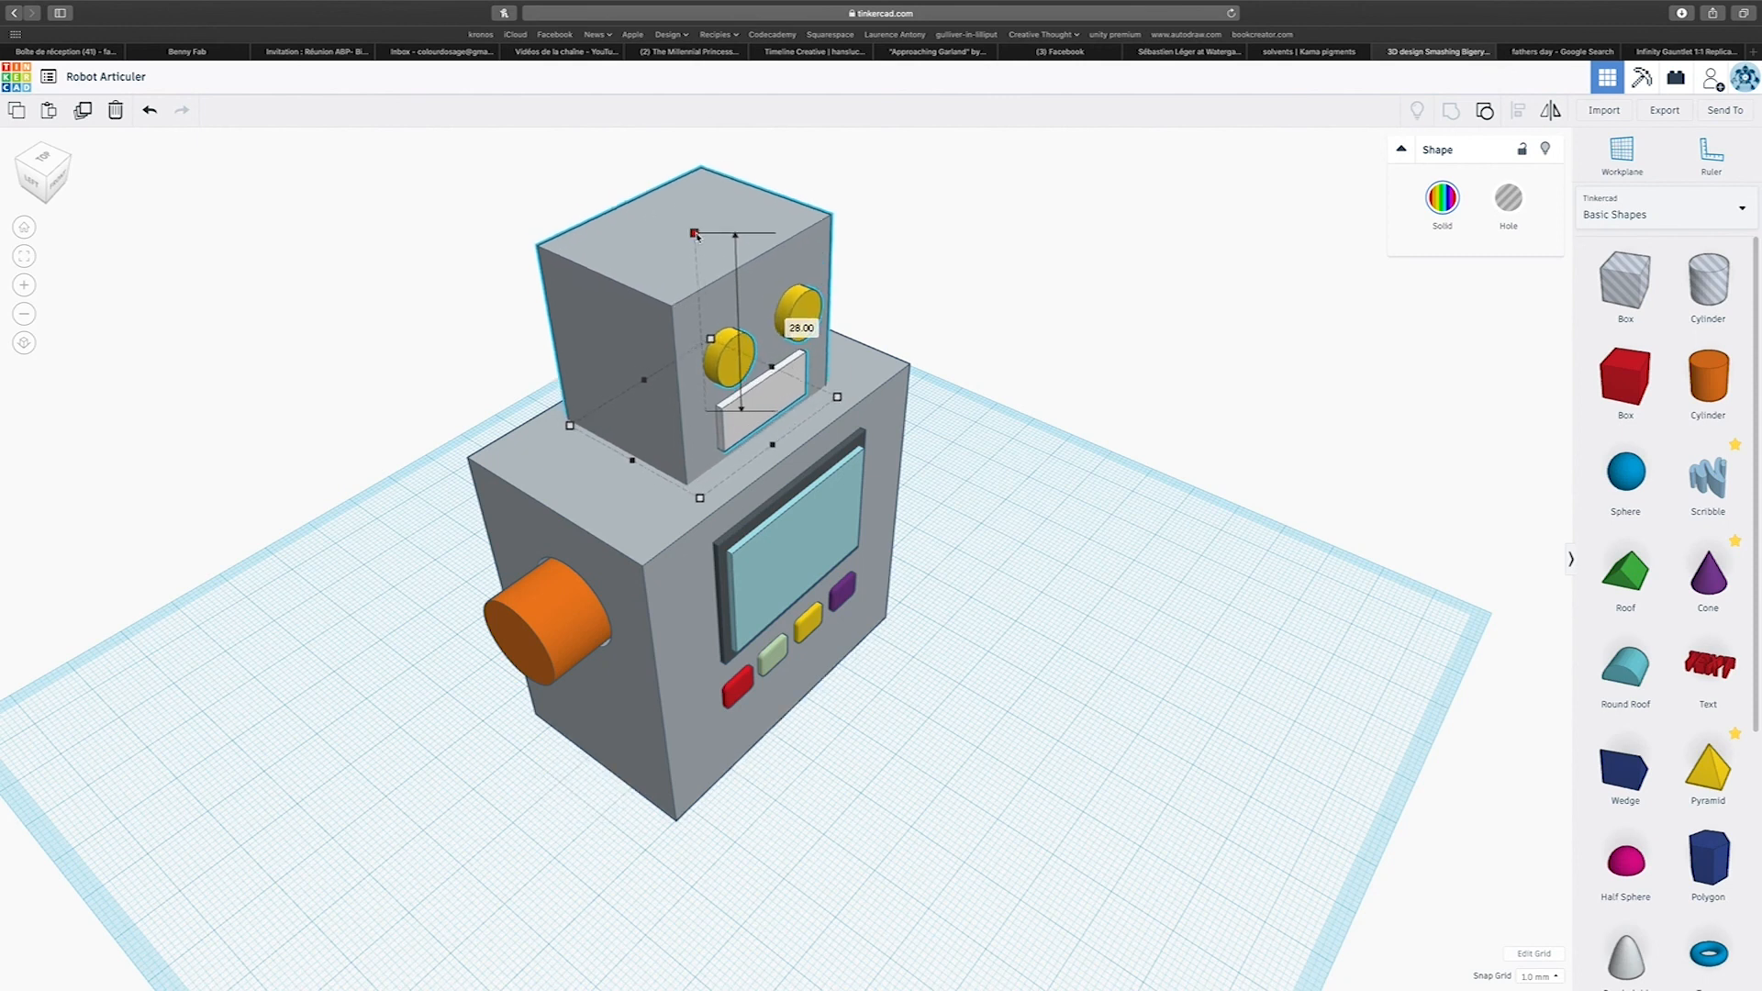
pyautogui.moveTo(775, 377); pyautogui.dragTo(615, 338, button='right')
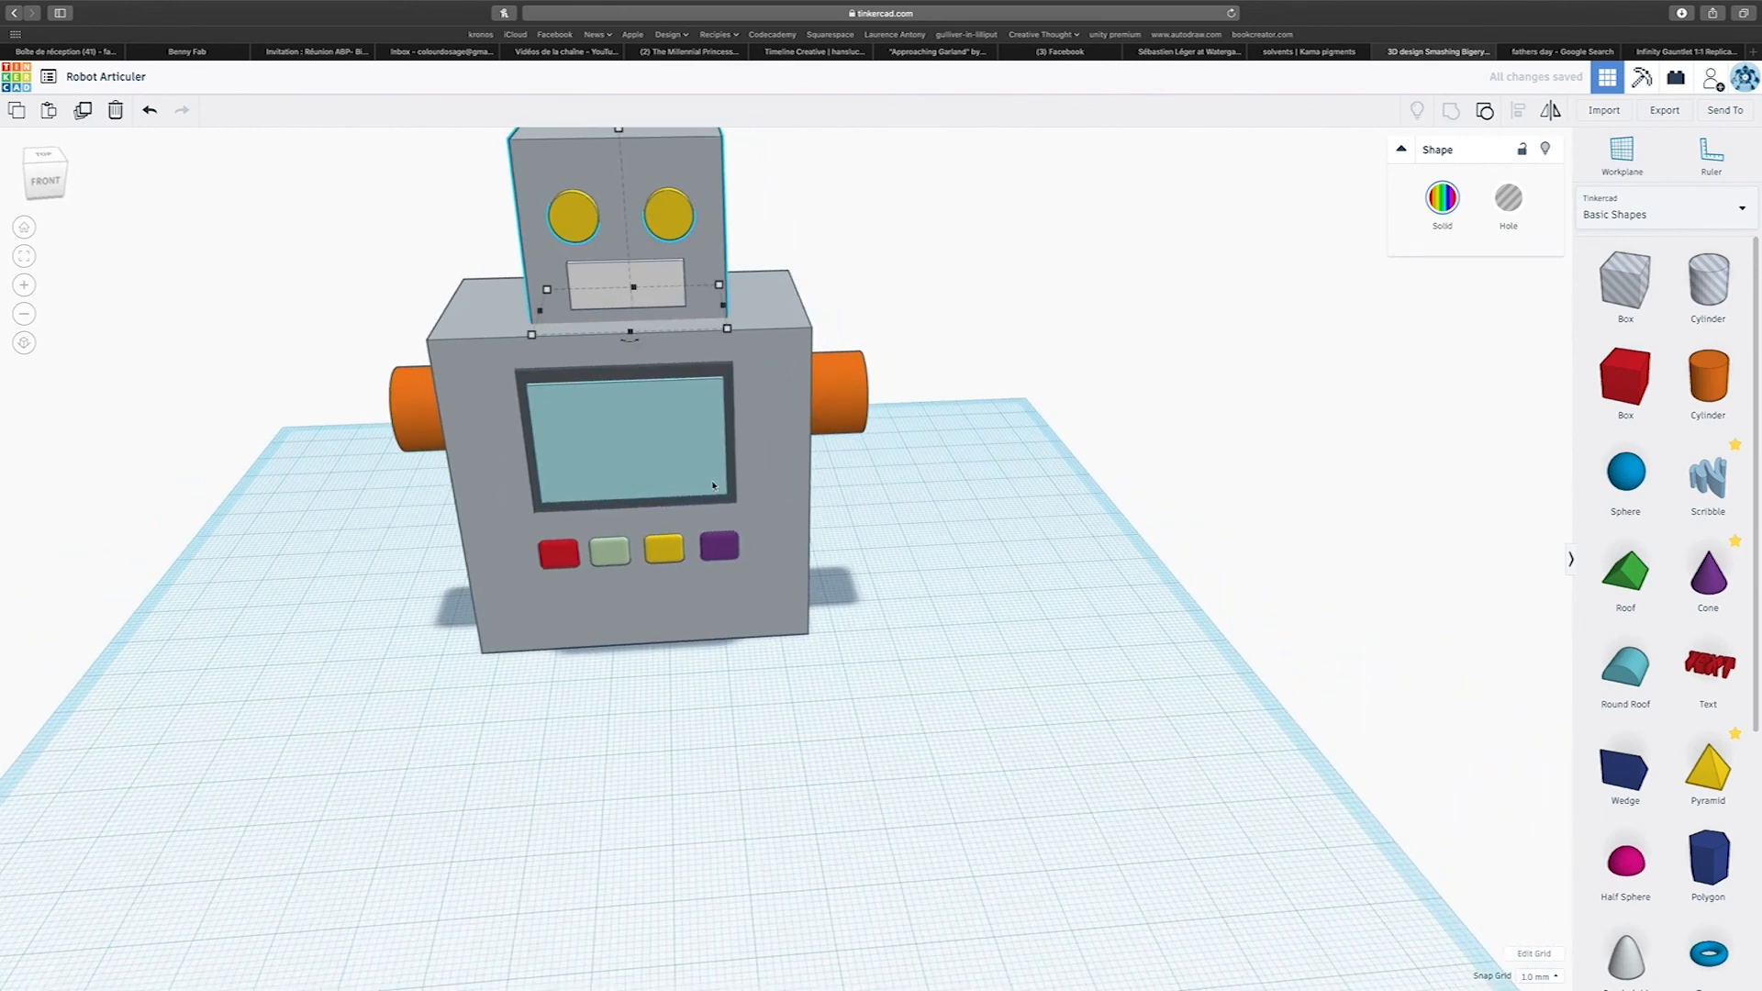
# Try to centre-align the head, body and joint pins across the width in one alignment.
pyautogui.moveTo(478, 272); pyautogui.dragTo(910, 613)
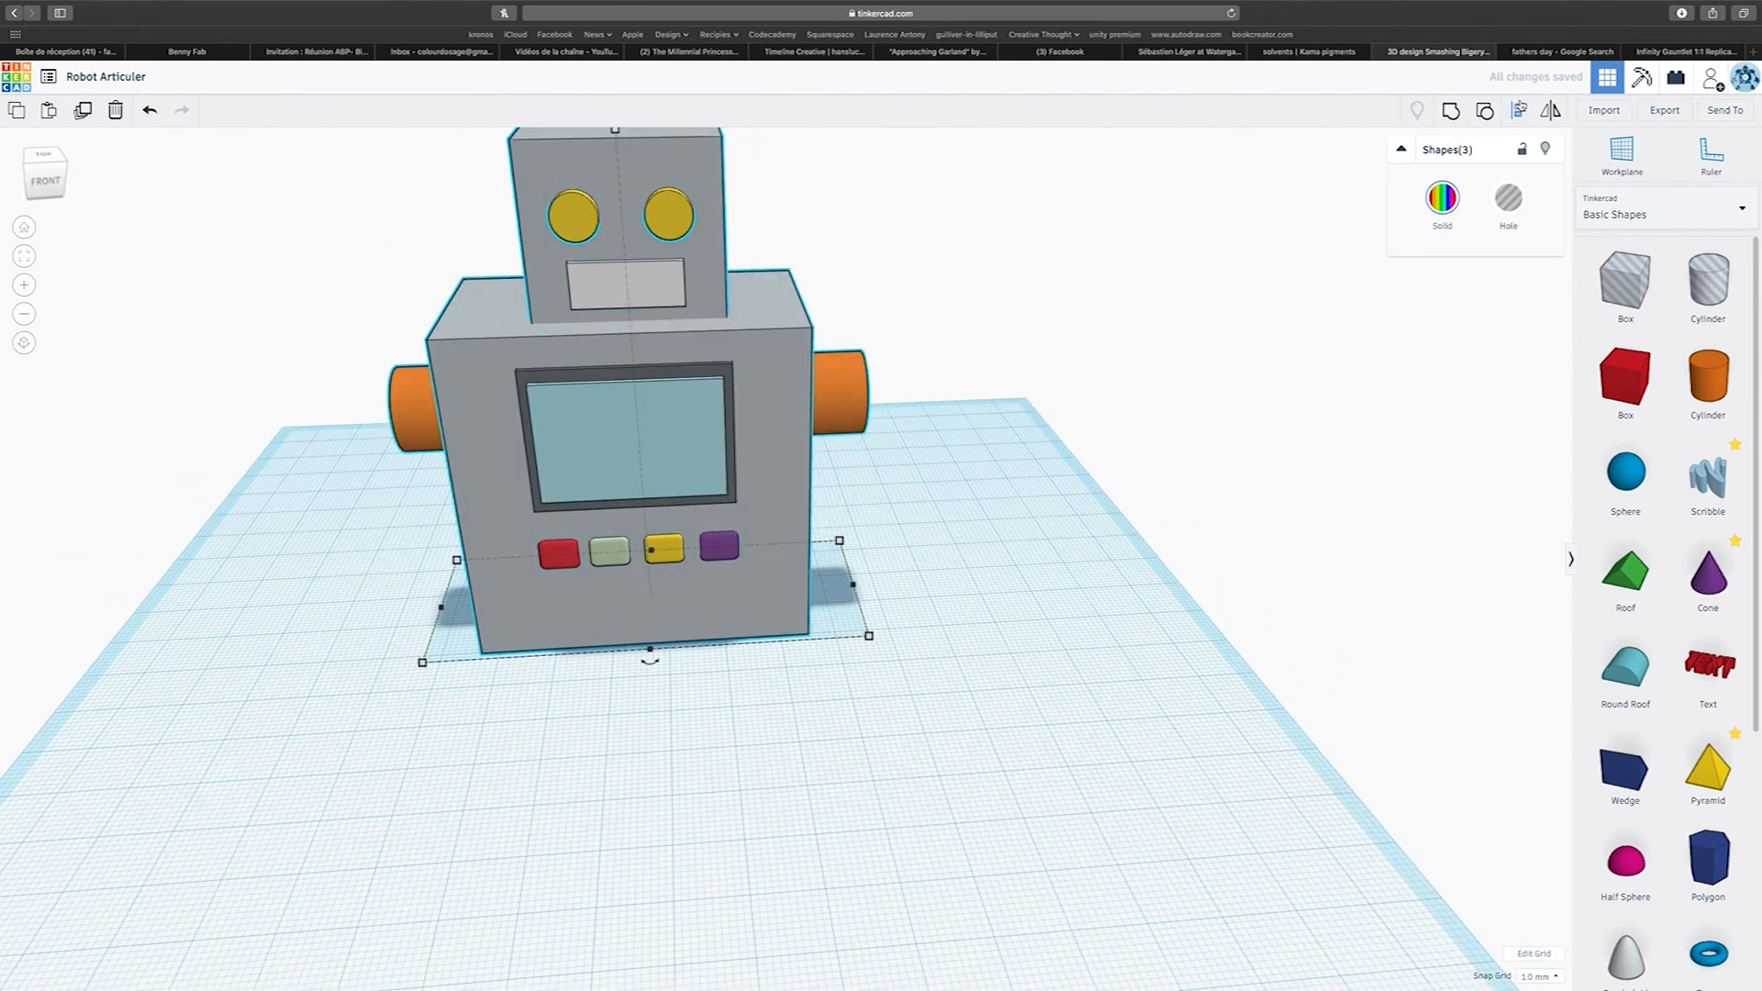
pyautogui.scroll(3, 652, 664)
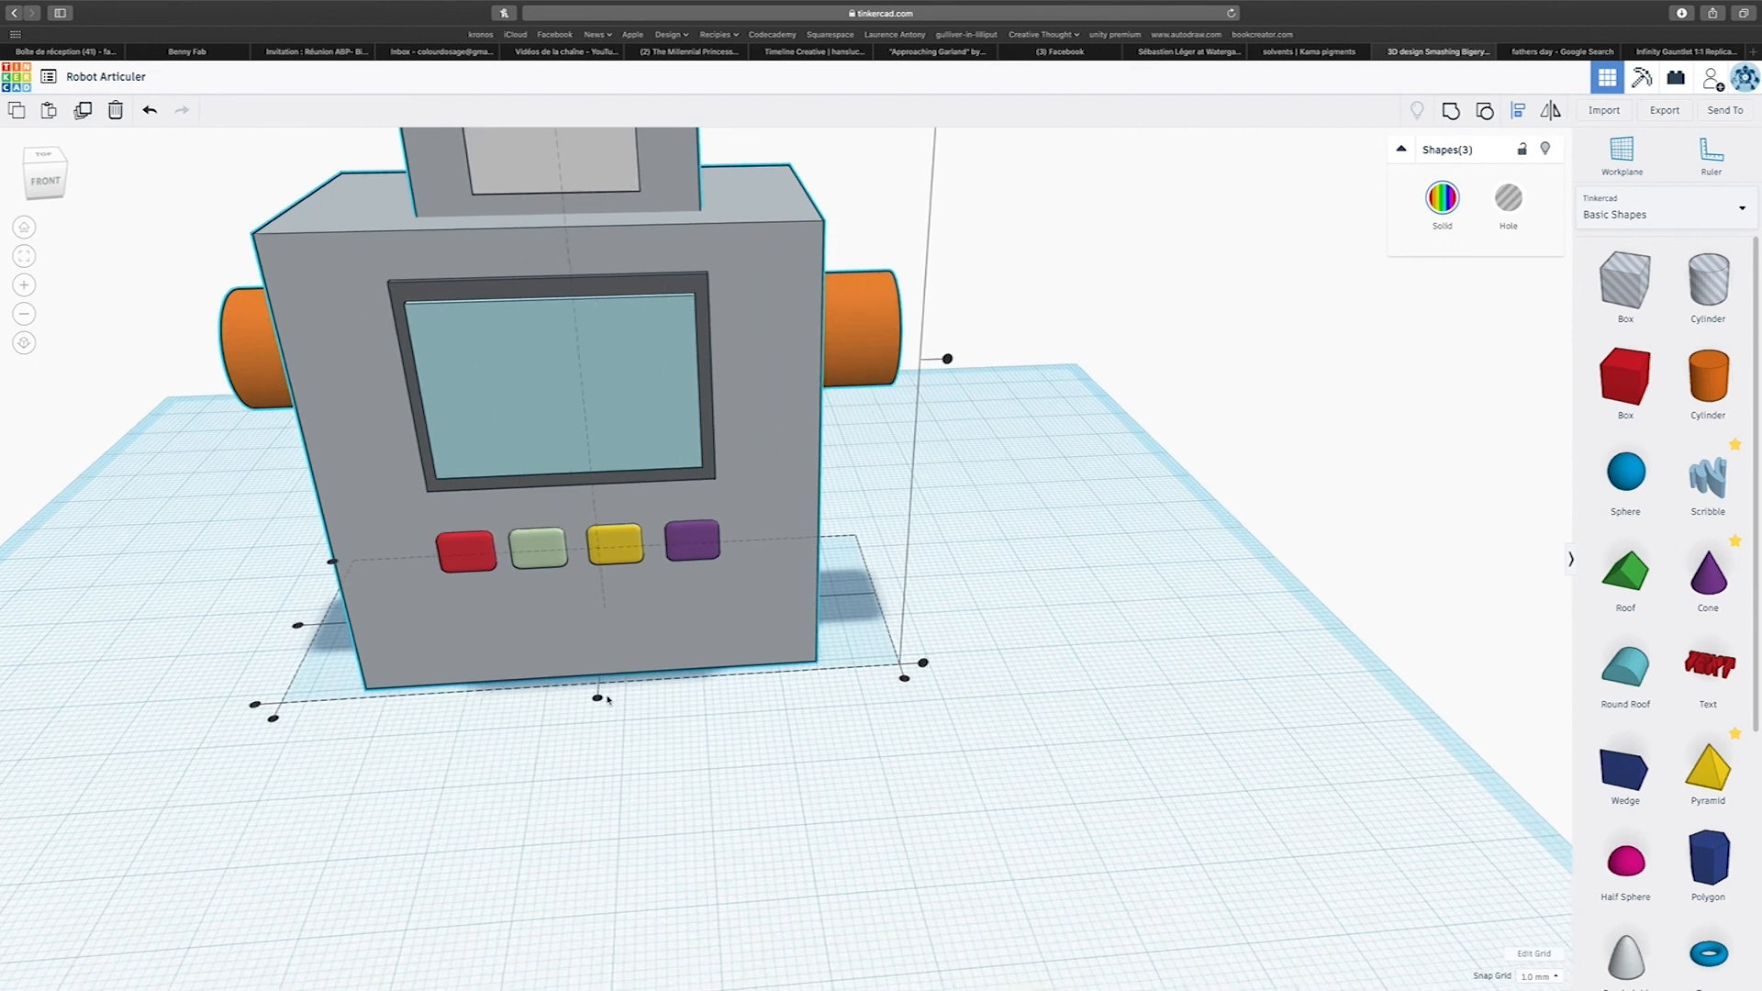
pyautogui.click(596, 702)
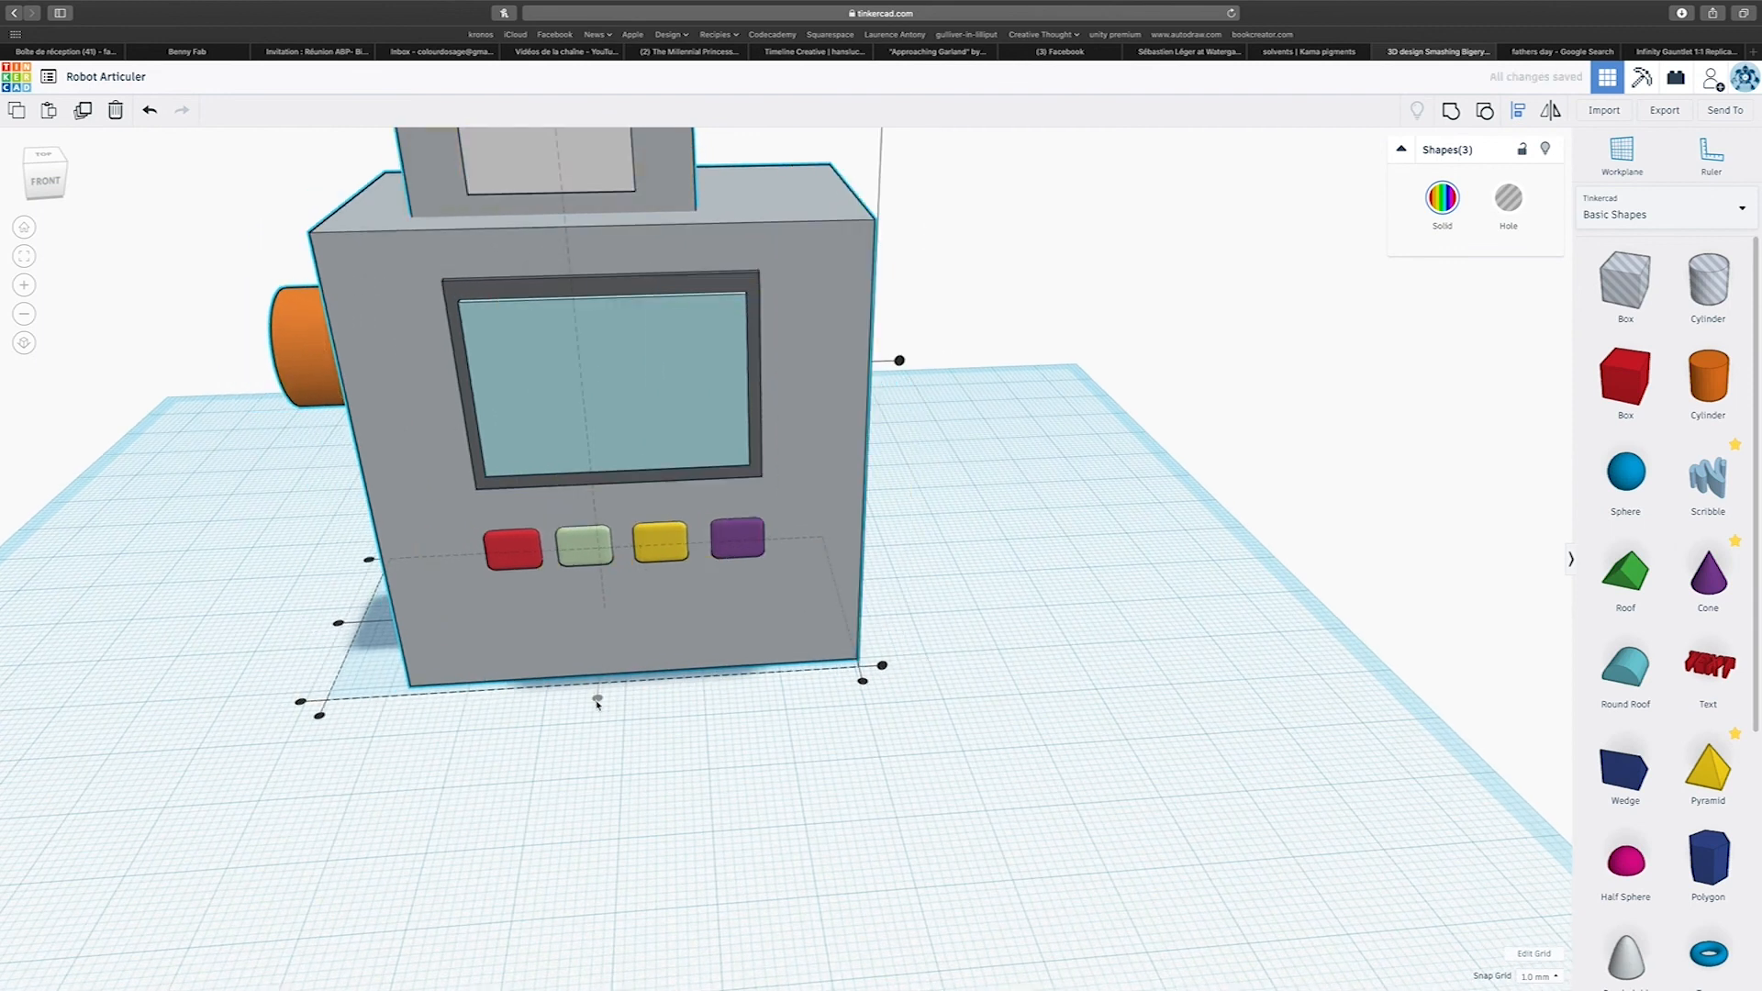
pyautogui.press('super+z')
pyautogui.scroll(2, 967, 716)
pyautogui.scroll(-4, 971, 719)
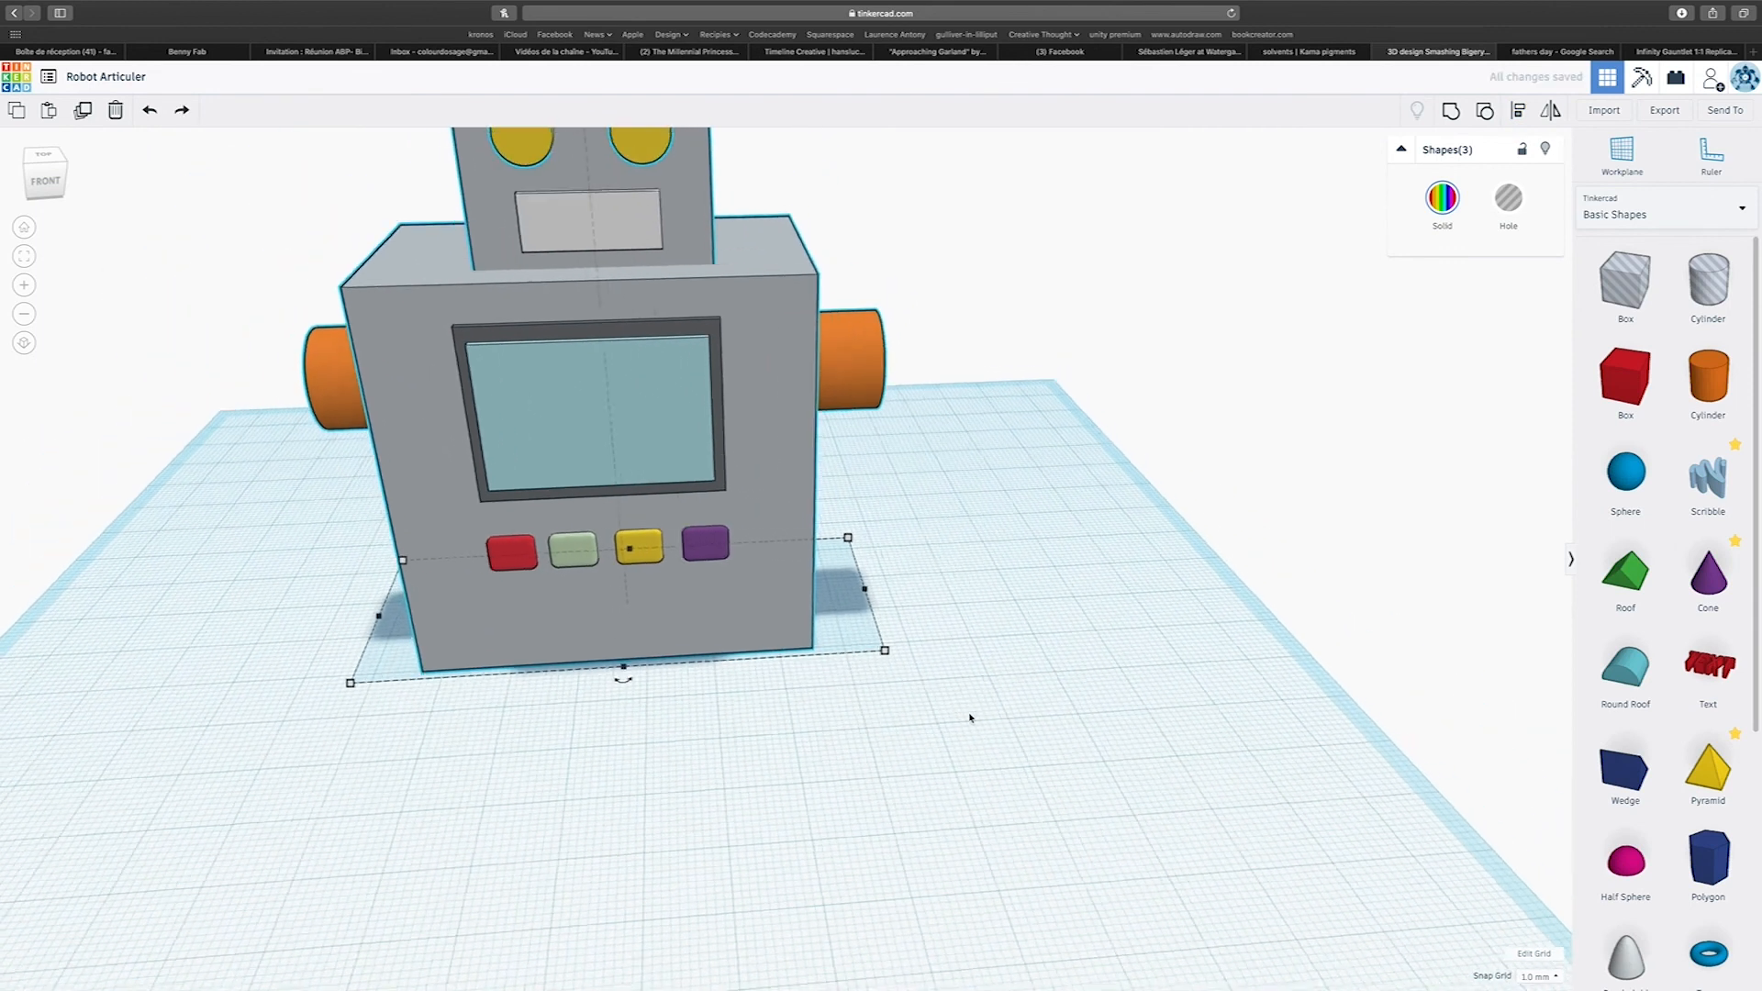
# Group the body with its orange joint pins, leaving the head separate.
pyautogui.scroll(-2, 970, 719)
pyautogui.moveTo(970, 719); pyautogui.dragTo(932, 719, button='right')
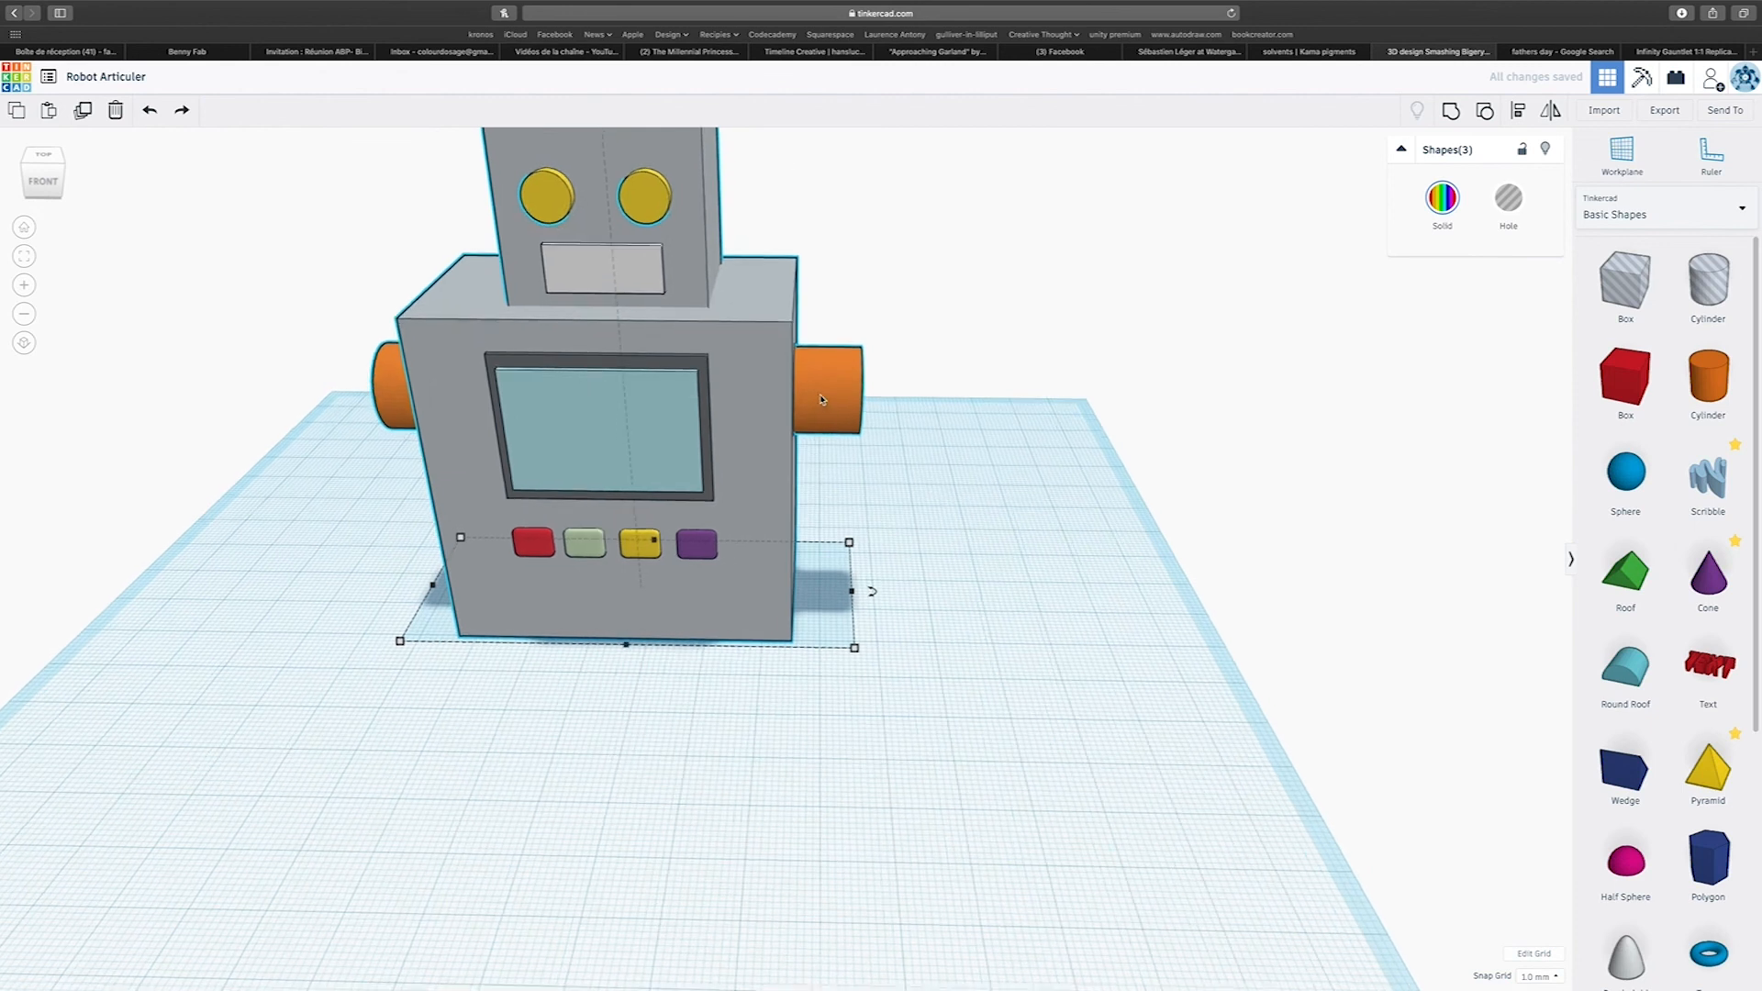
pyautogui.moveTo(750, 220); pyautogui.dragTo(945, 550)
pyautogui.click(1452, 112)
# Centre-align the head with the grouped body across the robot's width.
pyautogui.scroll(-3, 900, 468)
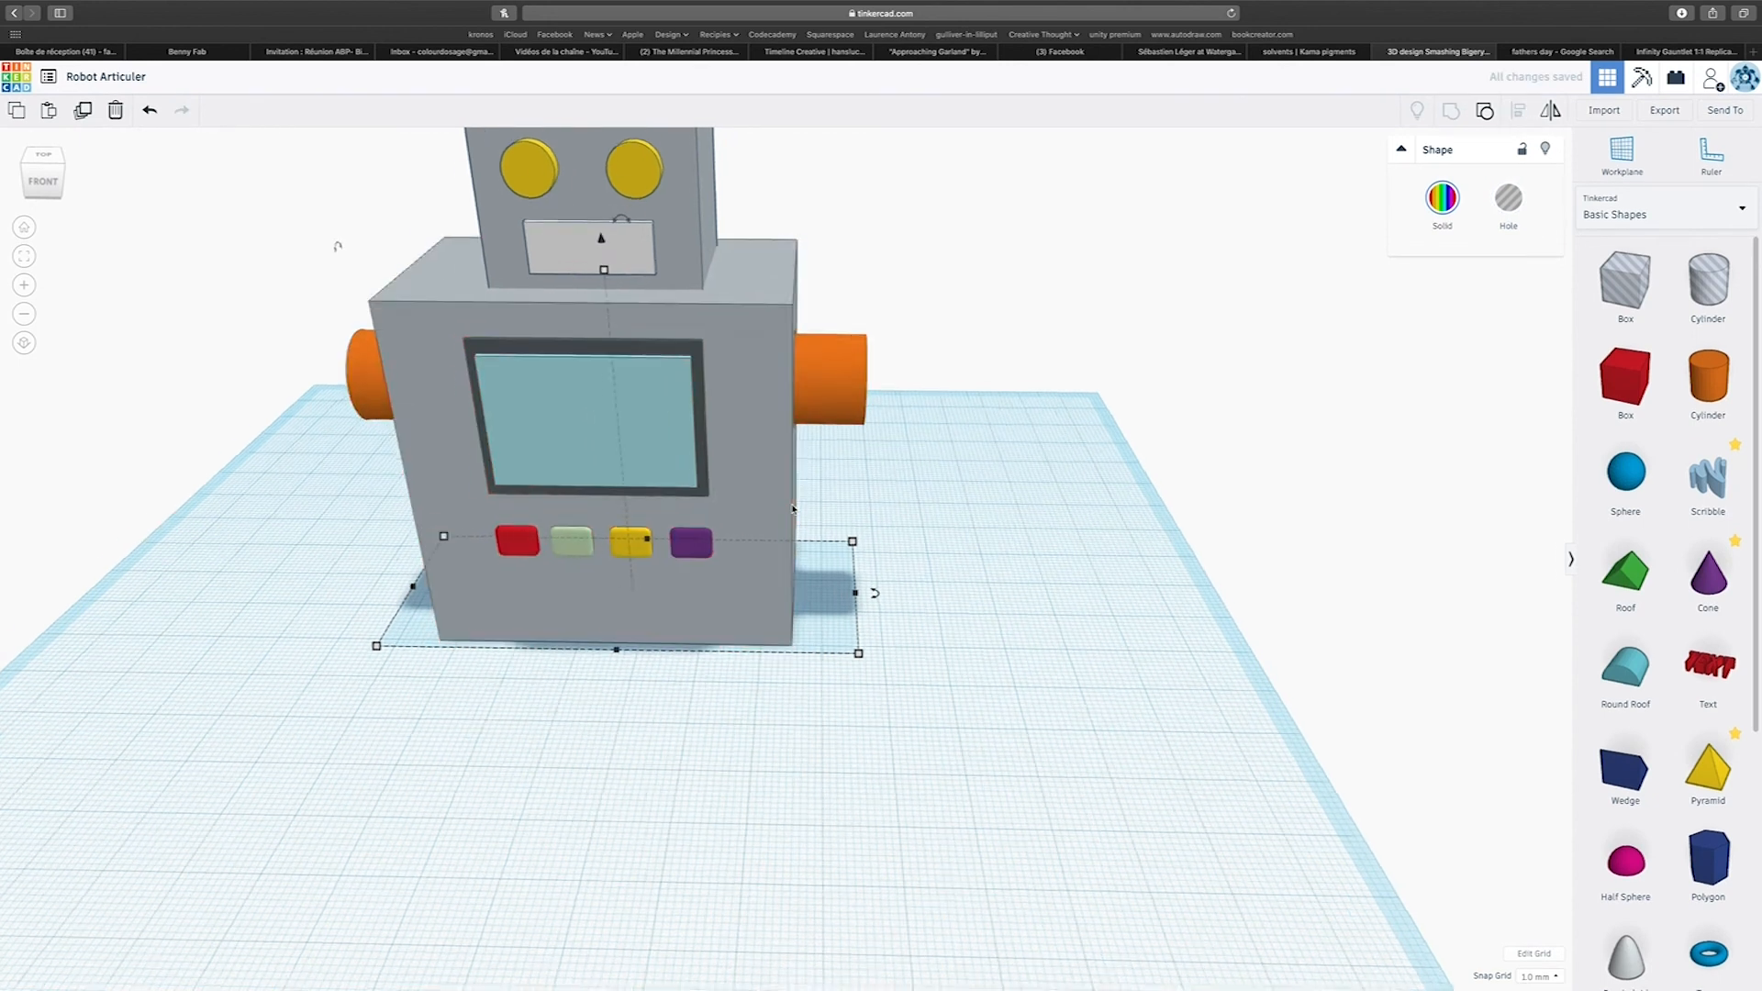
pyautogui.moveTo(453, 209); pyautogui.dragTo(1034, 710)
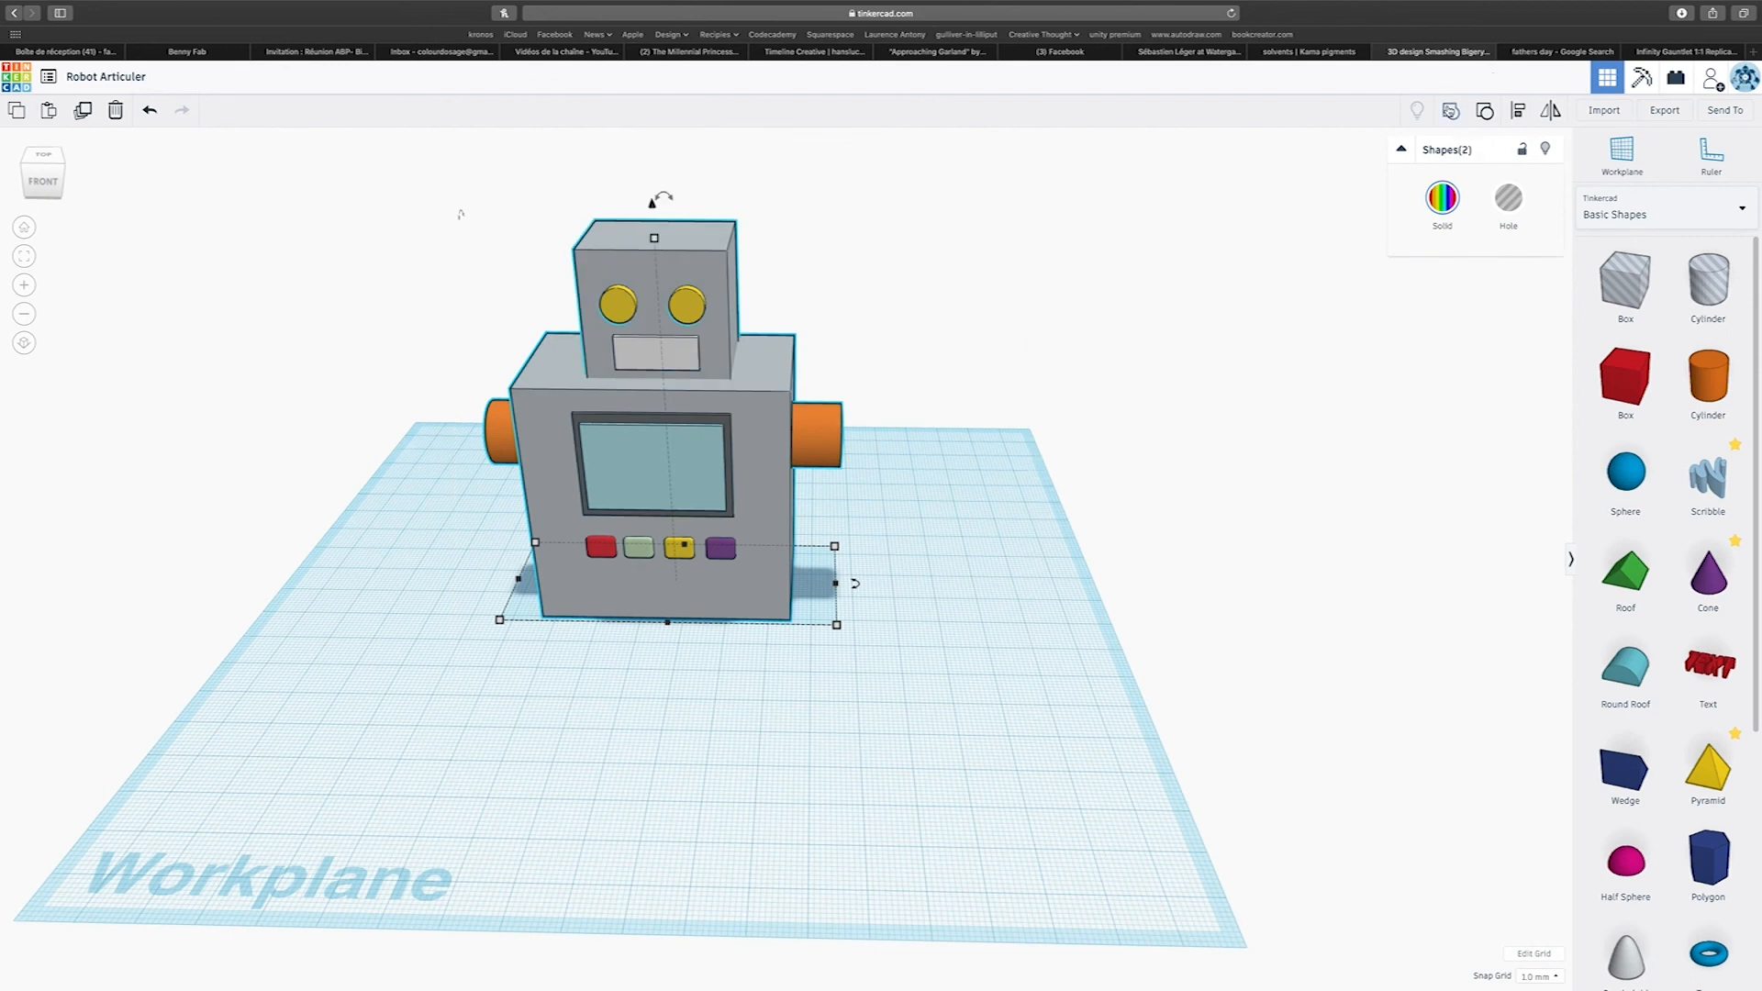
pyautogui.click(1516, 111)
pyautogui.click(666, 636)
pyautogui.moveTo(812, 674); pyautogui.dragTo(967, 632, button='right')
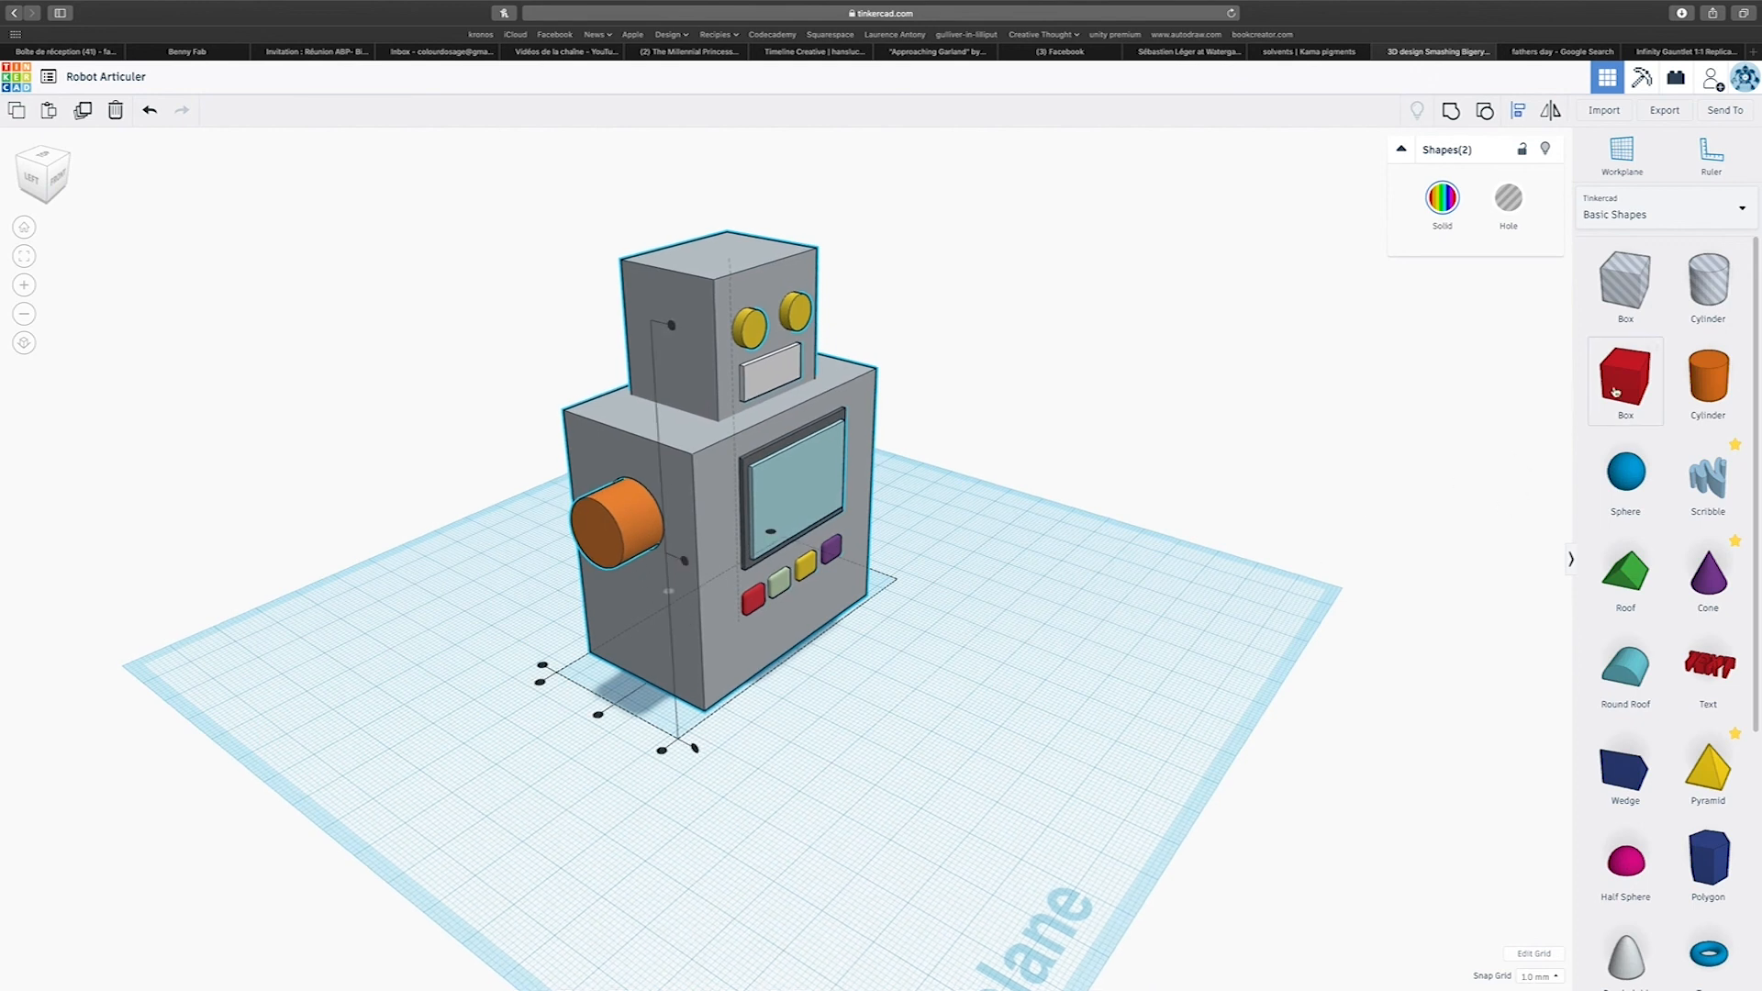
# Add a box and a cylinder in front of the robot, and shrink the box into a thin, narrow bar.
pyautogui.scroll(-1, 1716, 381)
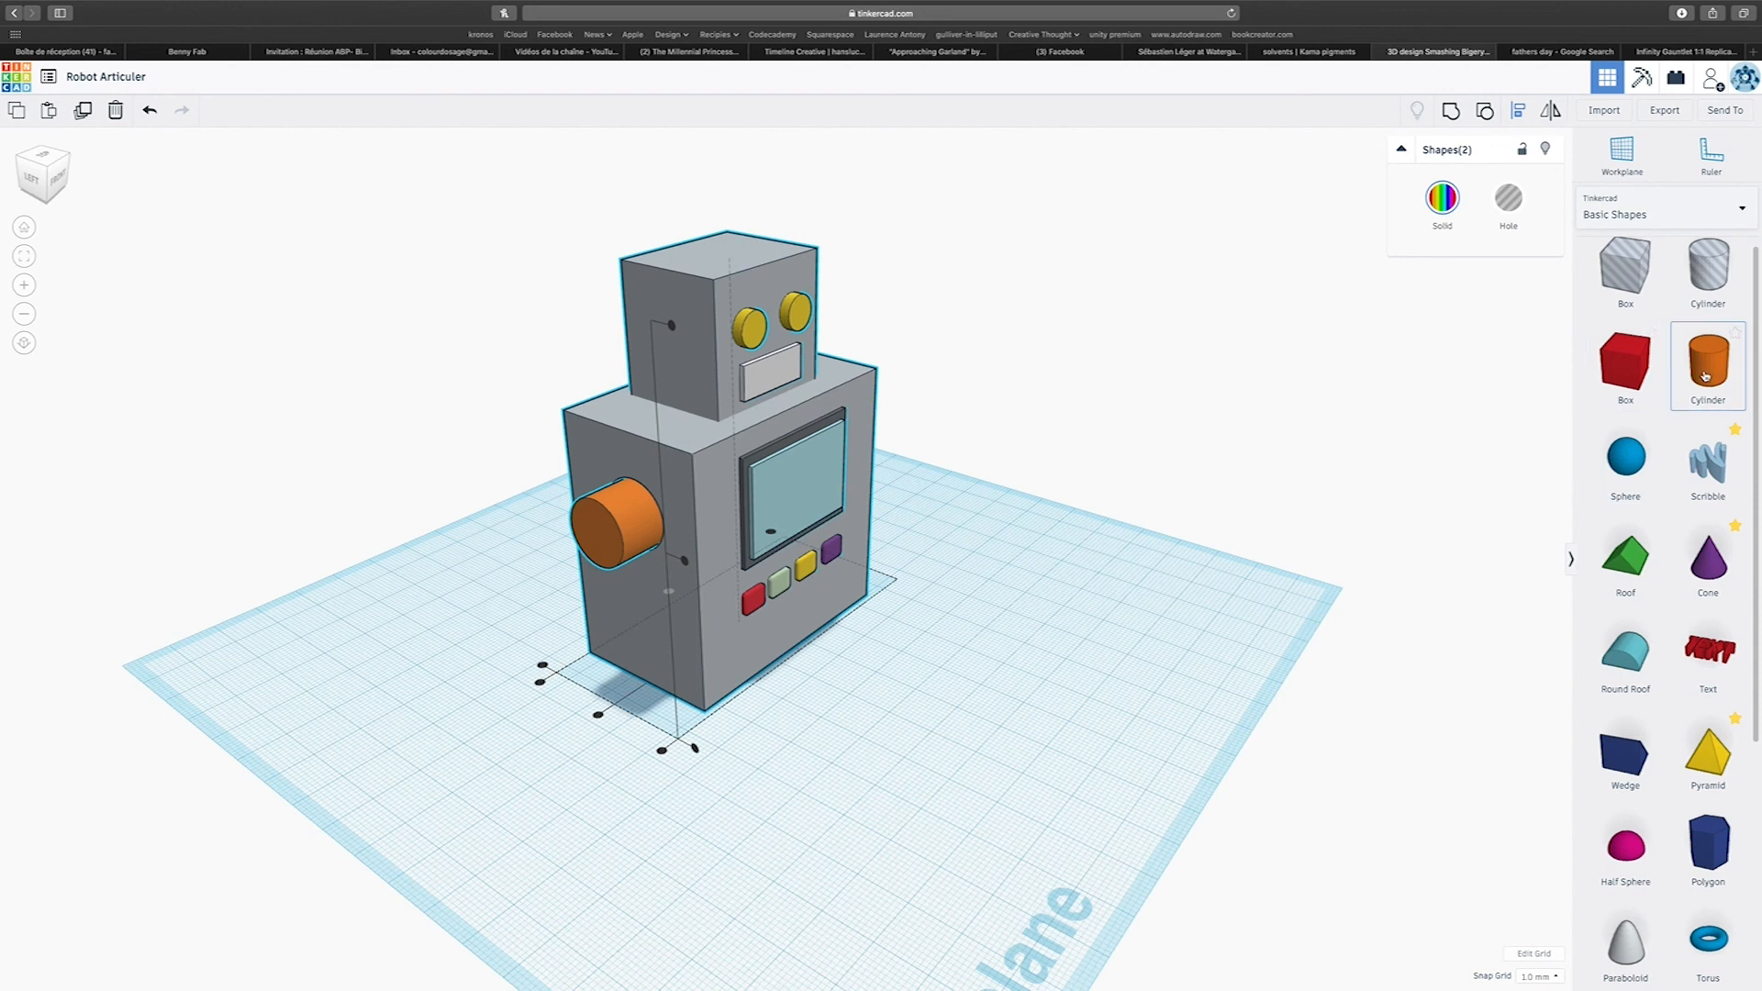
pyautogui.moveTo(1624, 367); pyautogui.dragTo(764, 863)
pyautogui.moveTo(1708, 362); pyautogui.dragTo(1043, 831)
pyautogui.click(795, 835)
pyautogui.moveTo(806, 844); pyautogui.dragTo(711, 823)
# Duplicate the red bar 14 mm along its length, tilt the copy upward, and raise it to meet the first bar's end.
pyautogui.moveTo(721, 707); pyautogui.dragTo(782, 747)
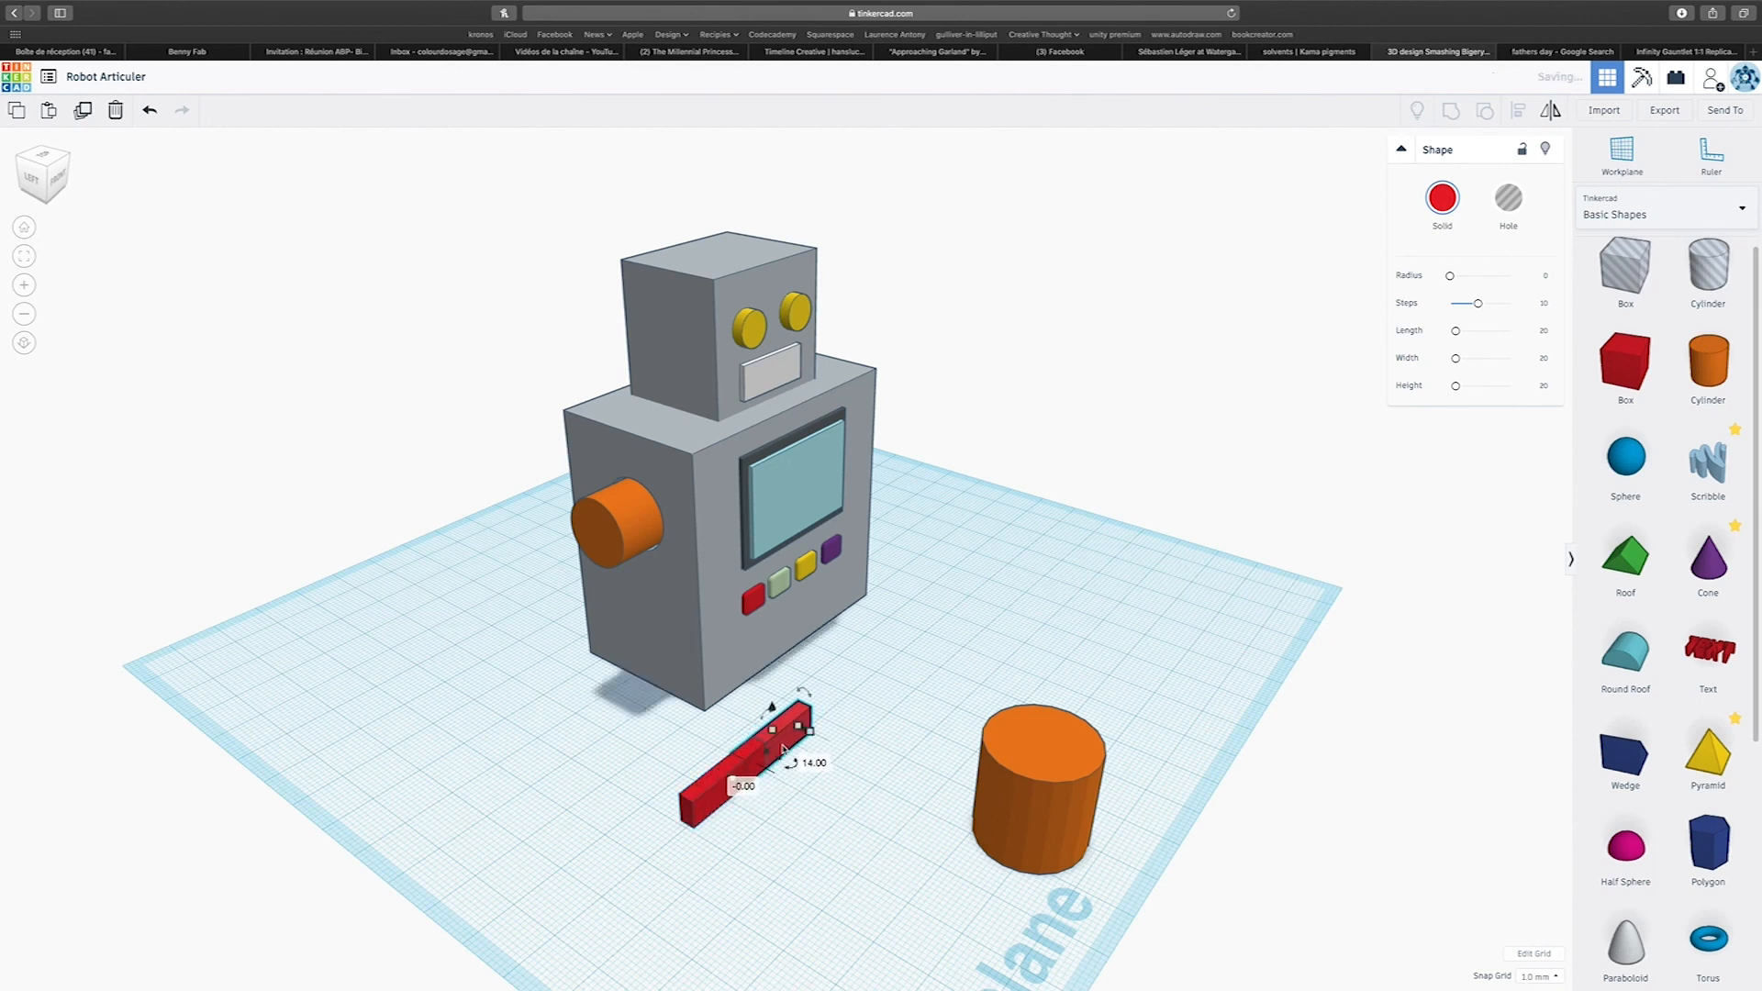
pyautogui.moveTo(835, 701); pyautogui.dragTo(621, 697, button='right')
pyautogui.moveTo(539, 641); pyautogui.dragTo(538, 591)
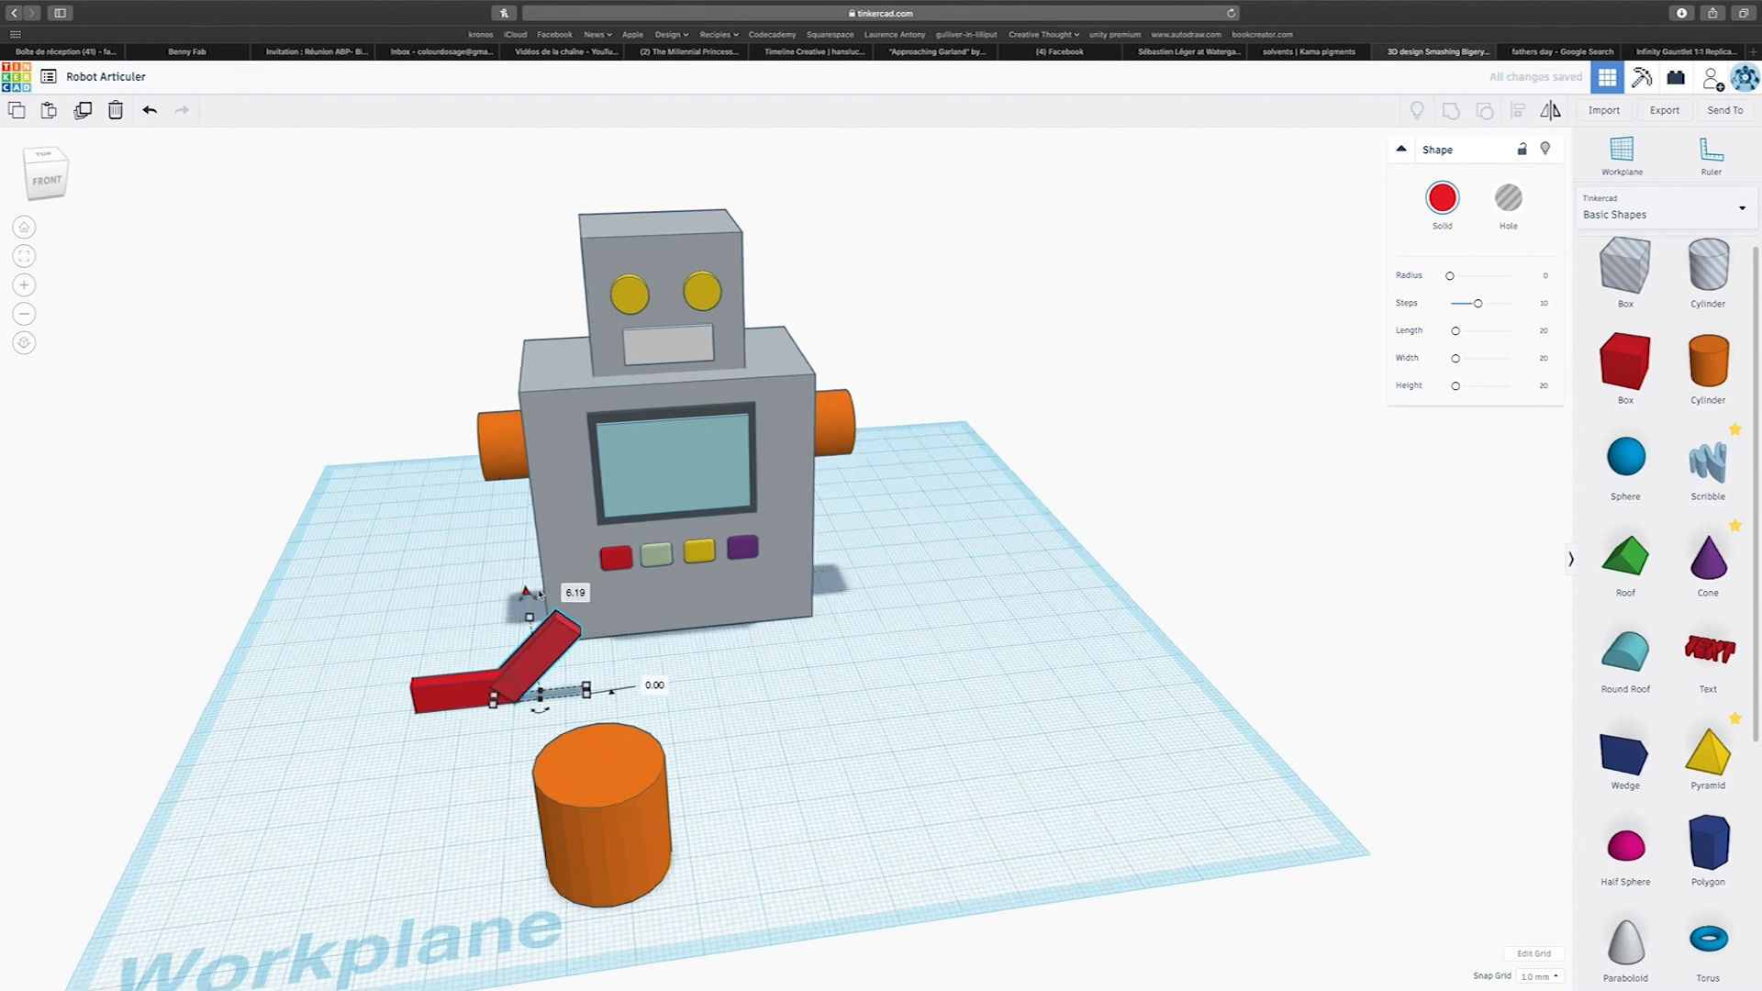
pyautogui.scroll(3, 540, 606)
pyautogui.scroll(1, 541, 613)
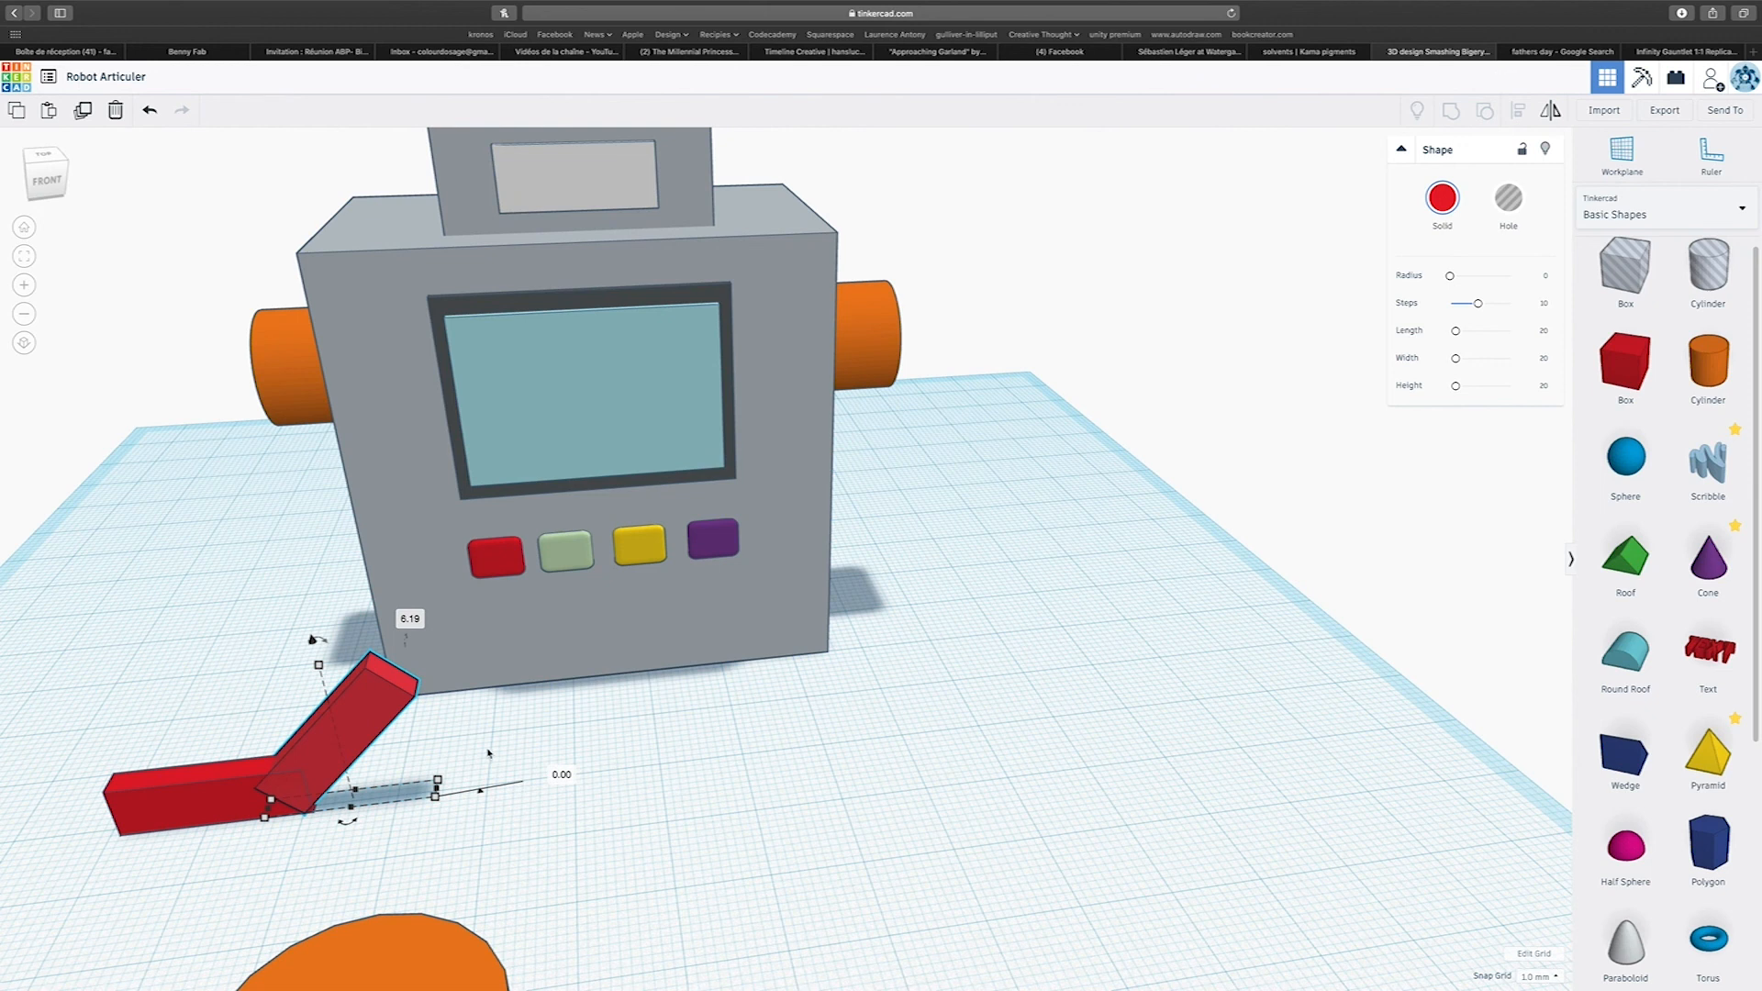
pyautogui.moveTo(490, 753); pyautogui.dragTo(803, 706, button='middle')
pyautogui.press('Right')
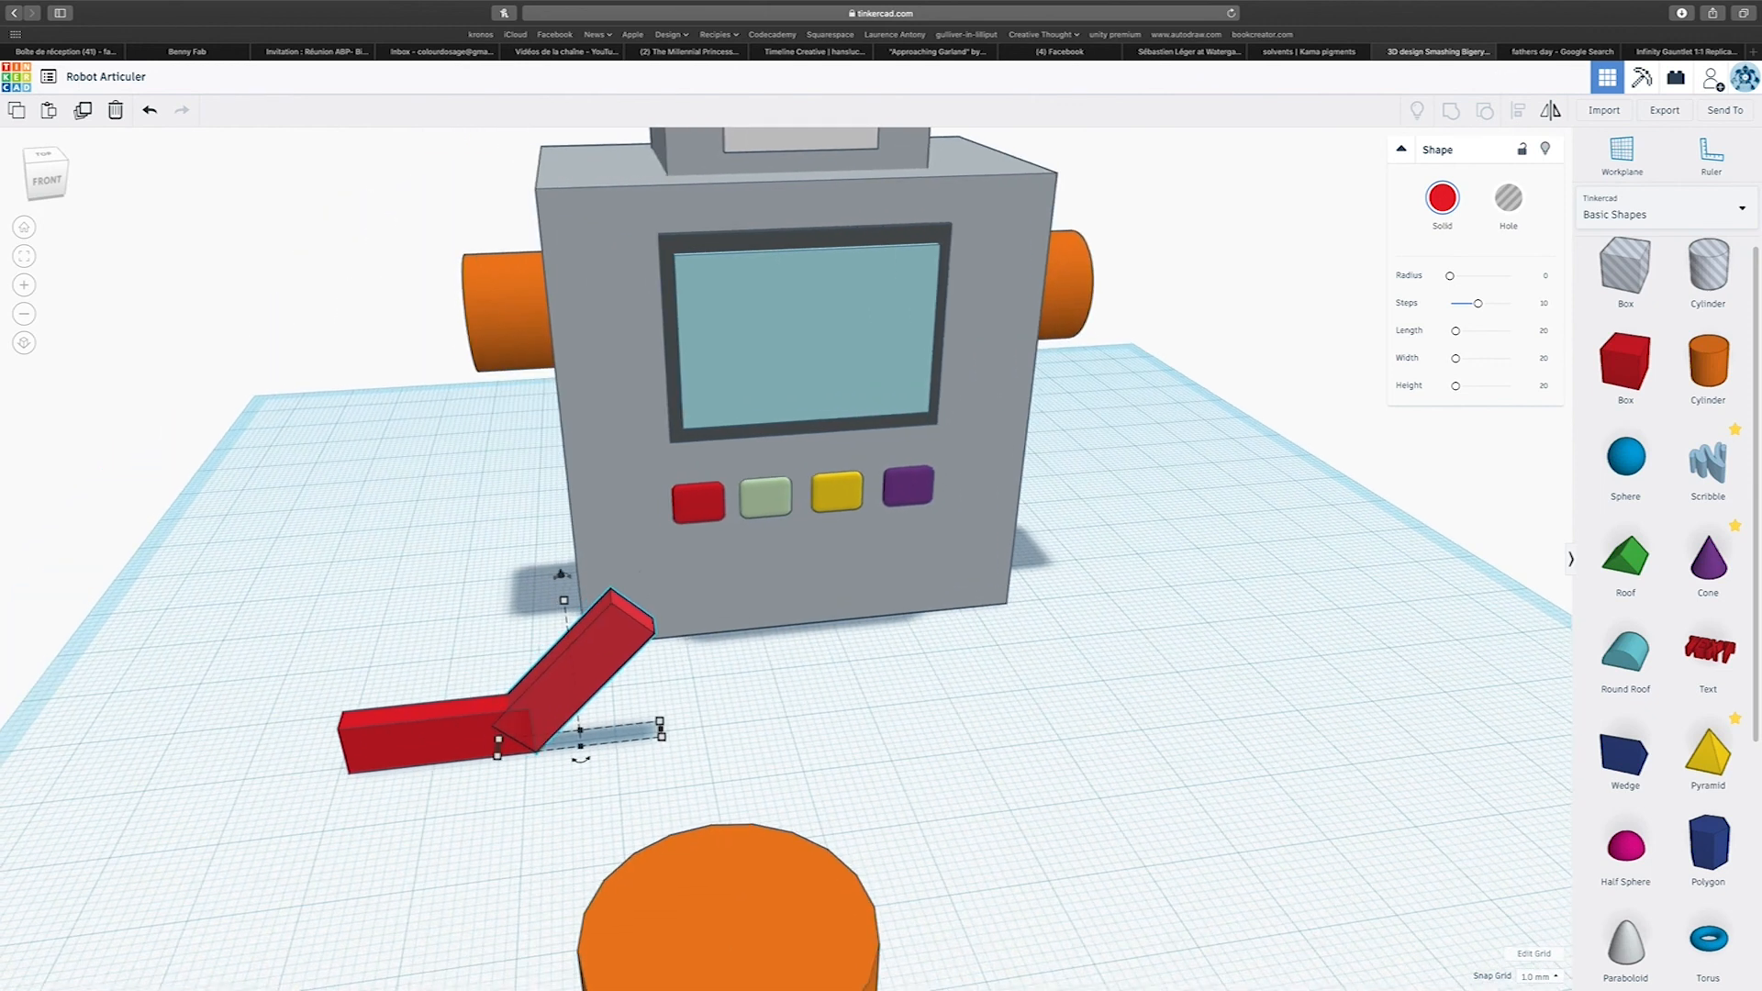
# Duplicate the tilted red bar, rotate the copy upright, and seat it on the tilted bar's upper end, 14 mm above the workplane.
pyautogui.keyDown('shift'); pyautogui.click(528, 735); pyautogui.keyUp('shift')
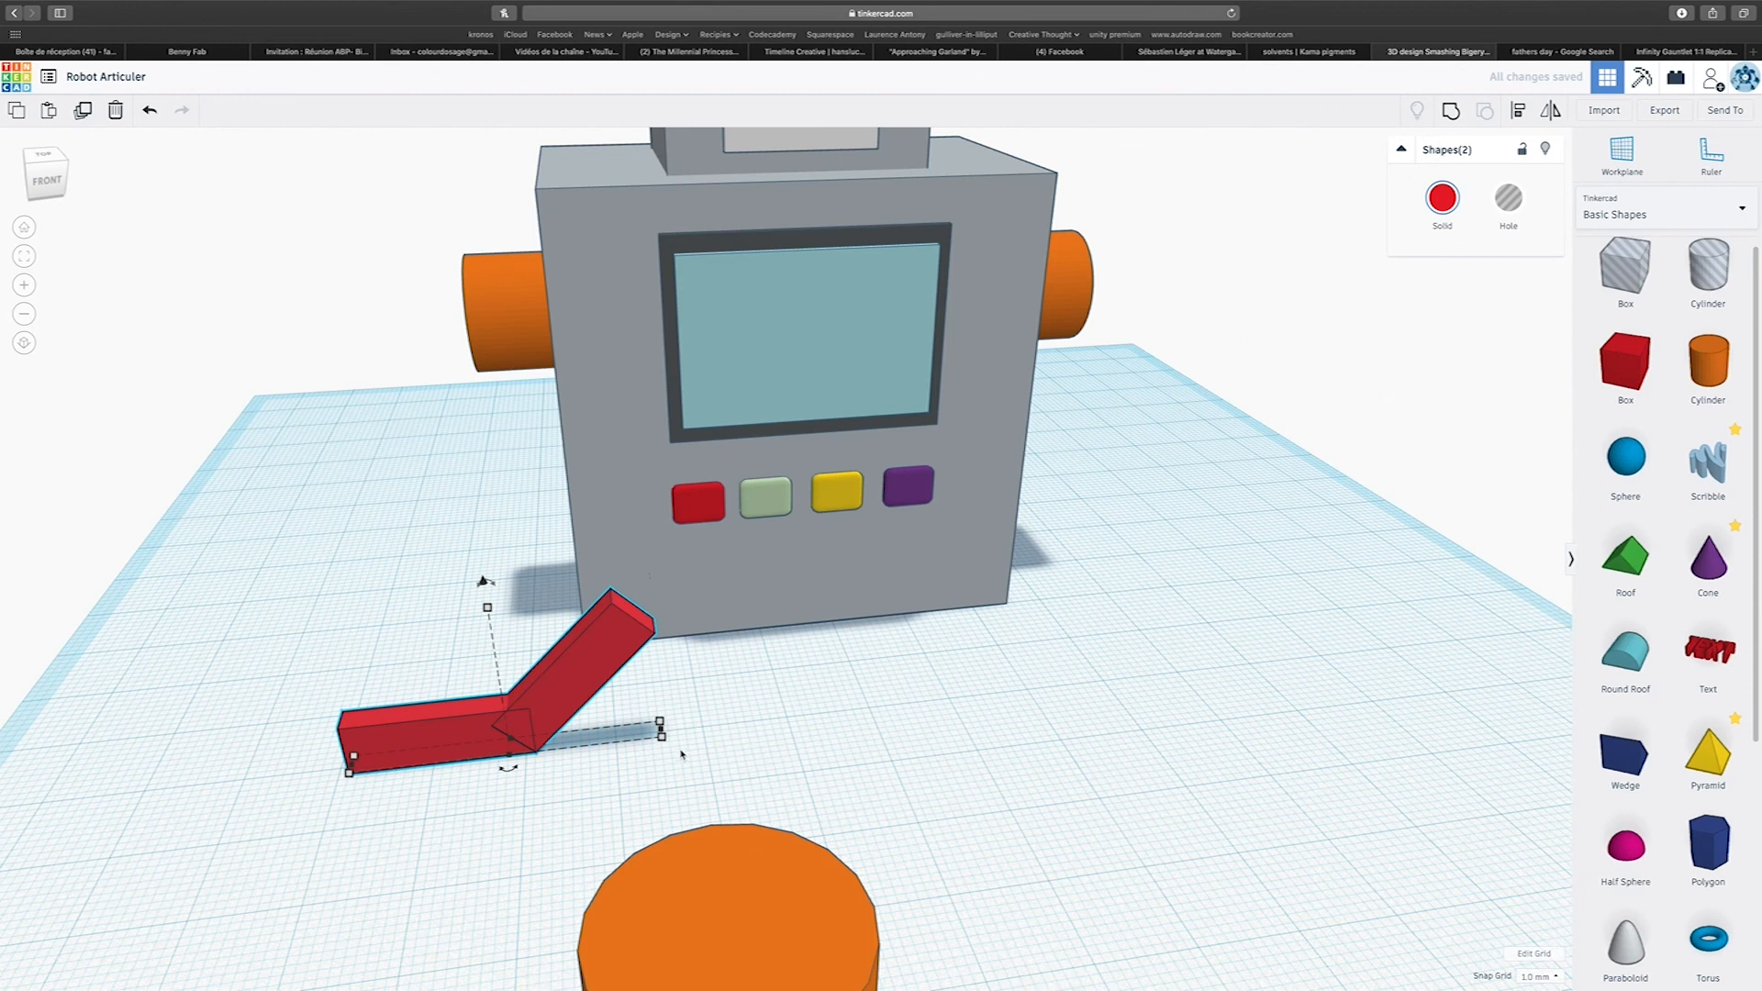
pyautogui.click(823, 725)
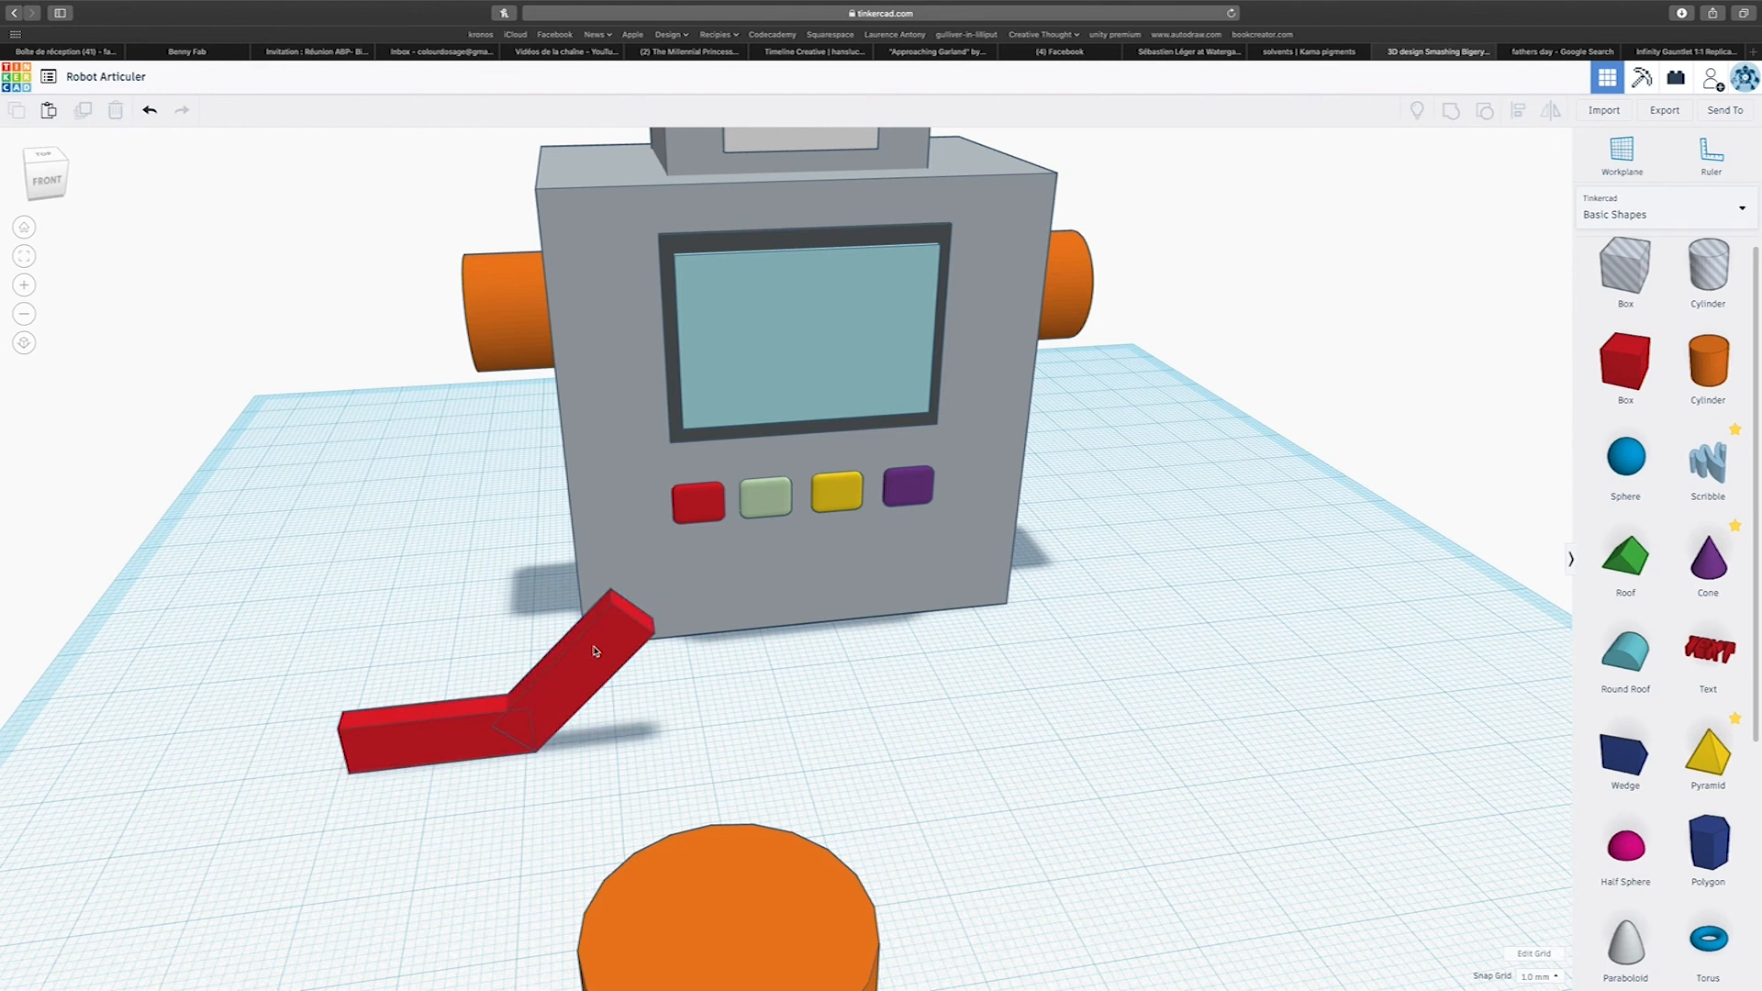
pyautogui.click(598, 652)
pyautogui.moveTo(561, 577); pyautogui.dragTo(605, 541)
pyautogui.moveTo(564, 478); pyautogui.dragTo(637, 473)
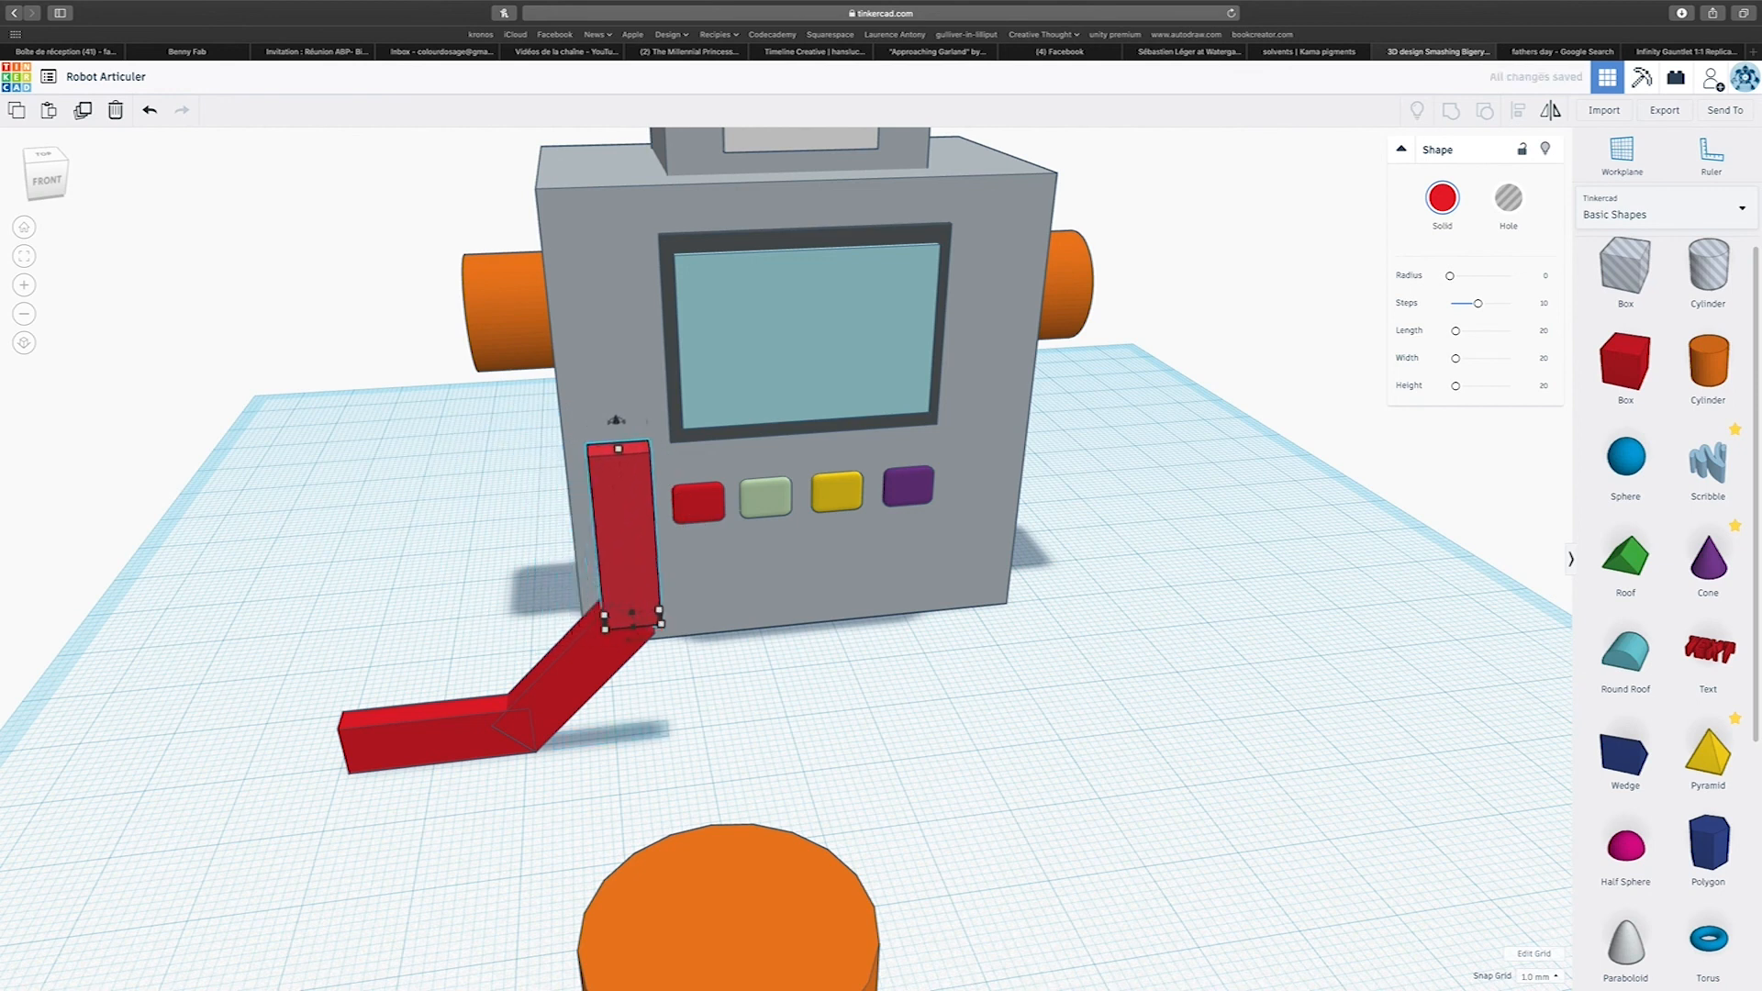
pyautogui.press('Left')
pyautogui.moveTo(606, 425); pyautogui.dragTo(606, 433)
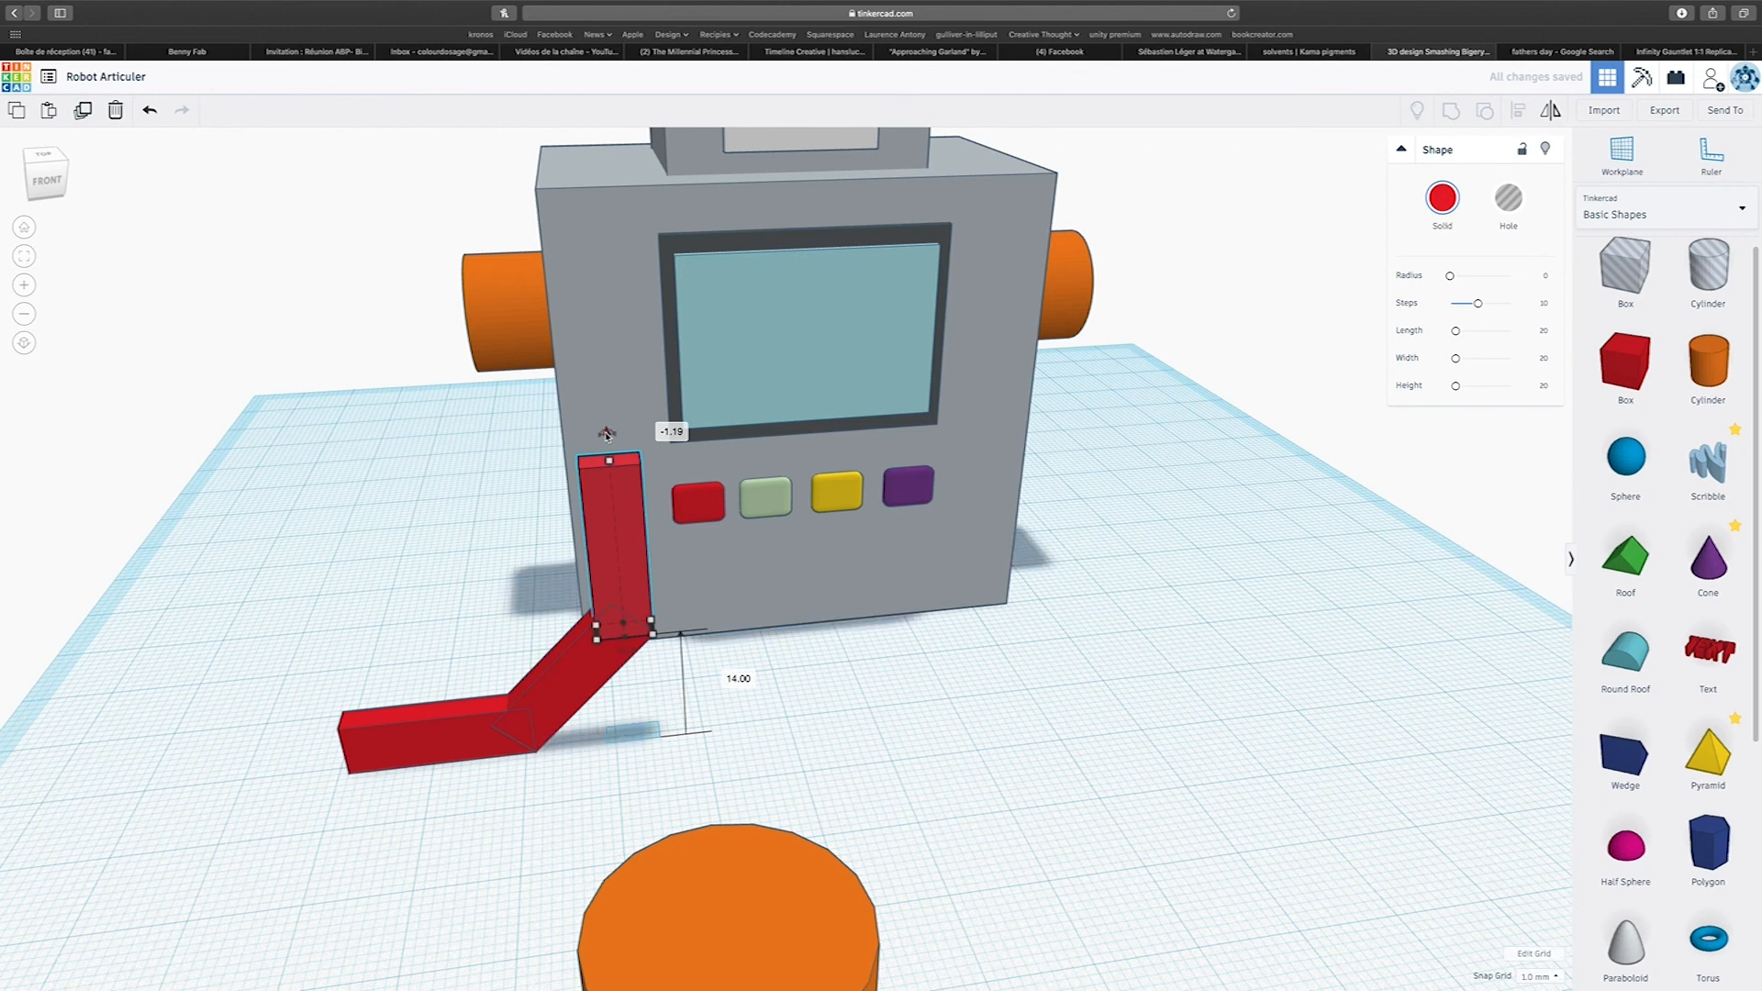
# Select the three red bars and group them into a single bent limb.
pyautogui.moveTo(719, 673); pyautogui.dragTo(646, 740, button='right')
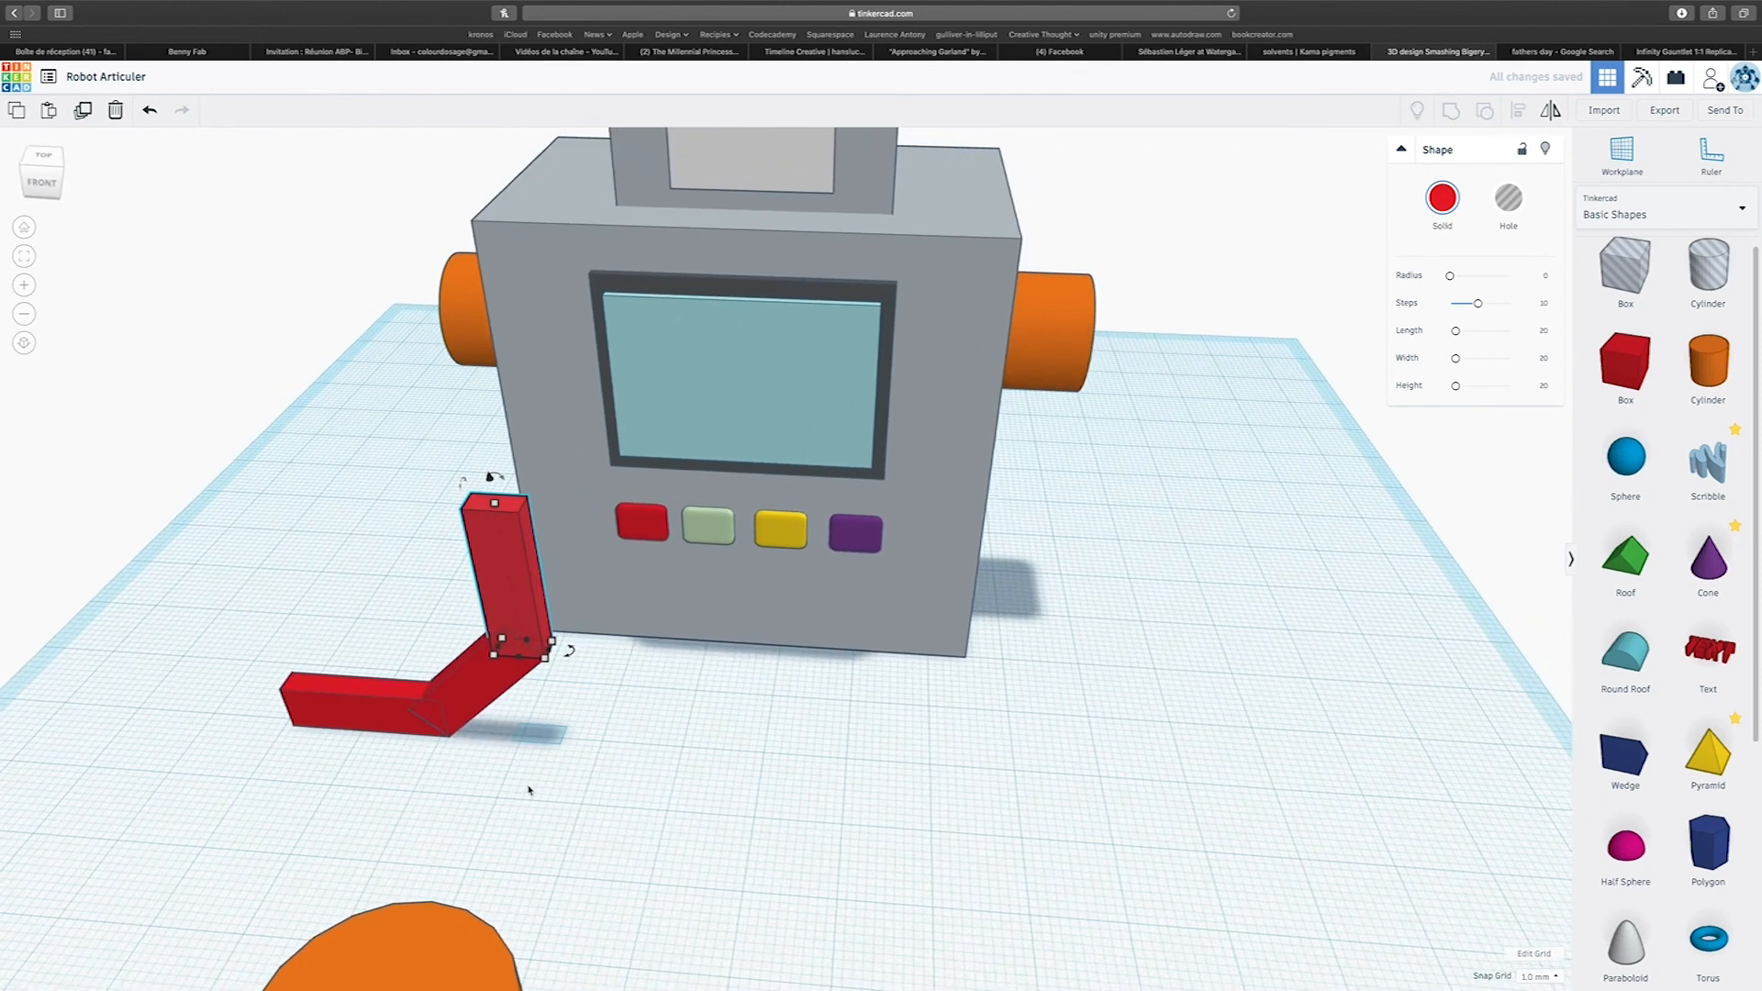
pyautogui.moveTo(458, 746); pyautogui.dragTo(459, 746)
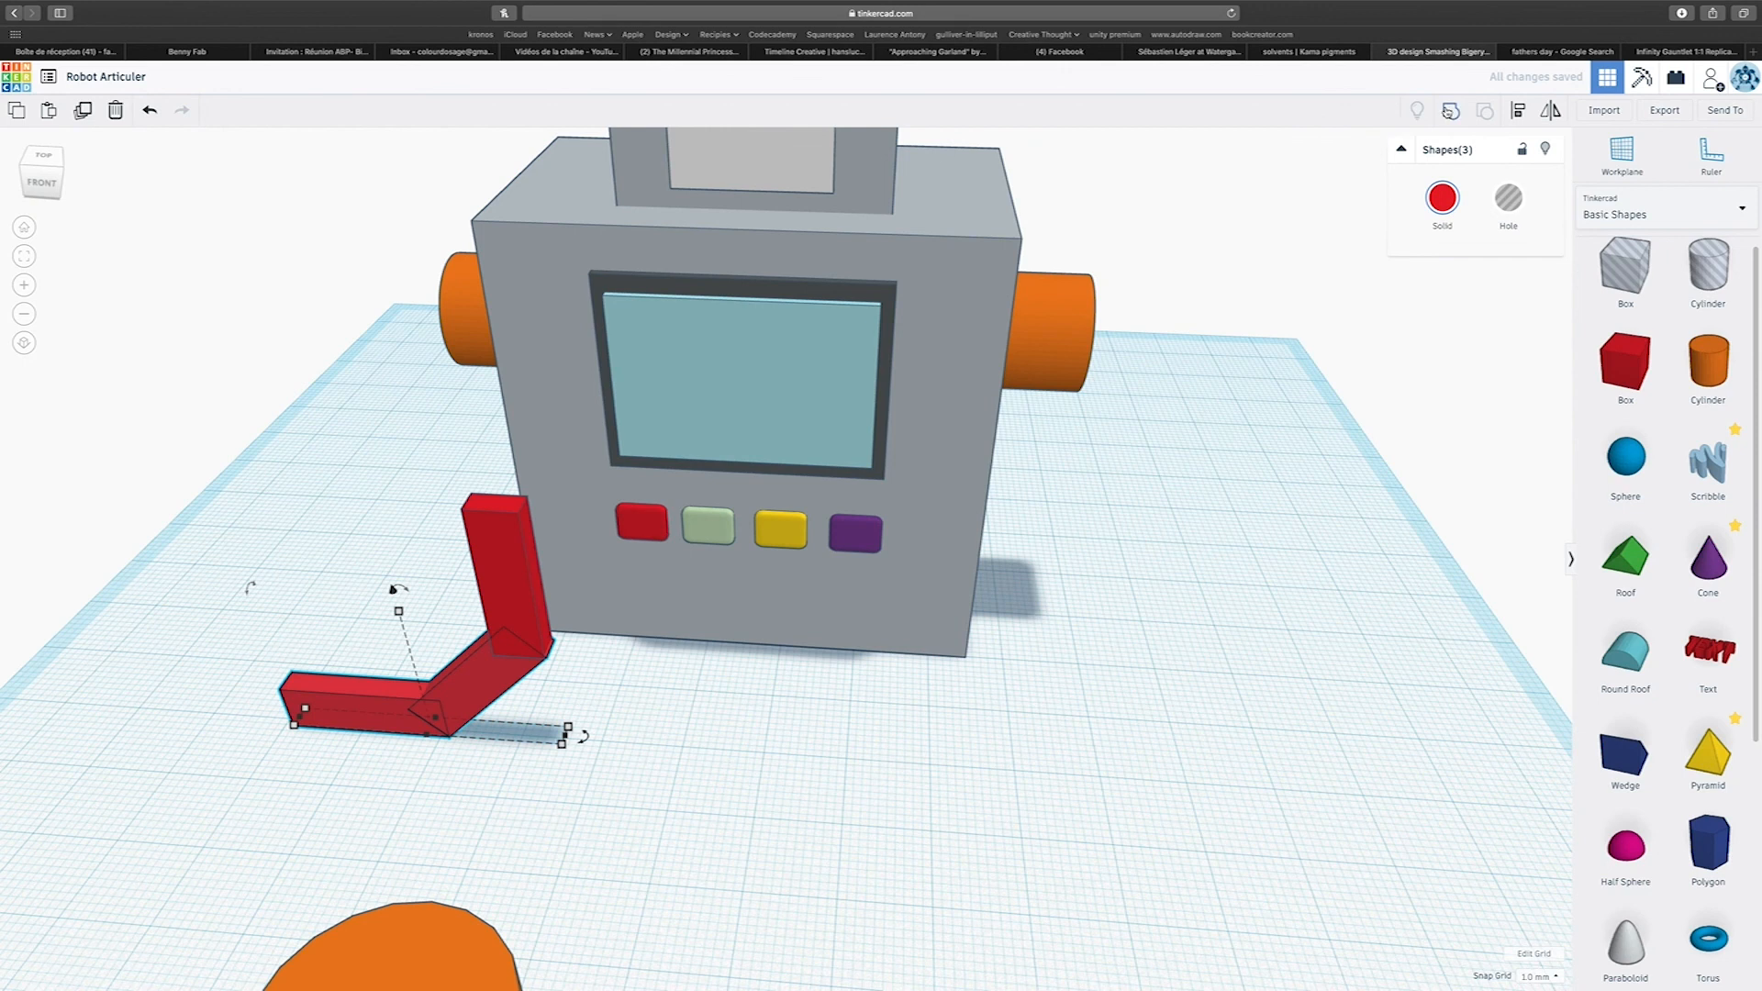
pyautogui.press('super+g')
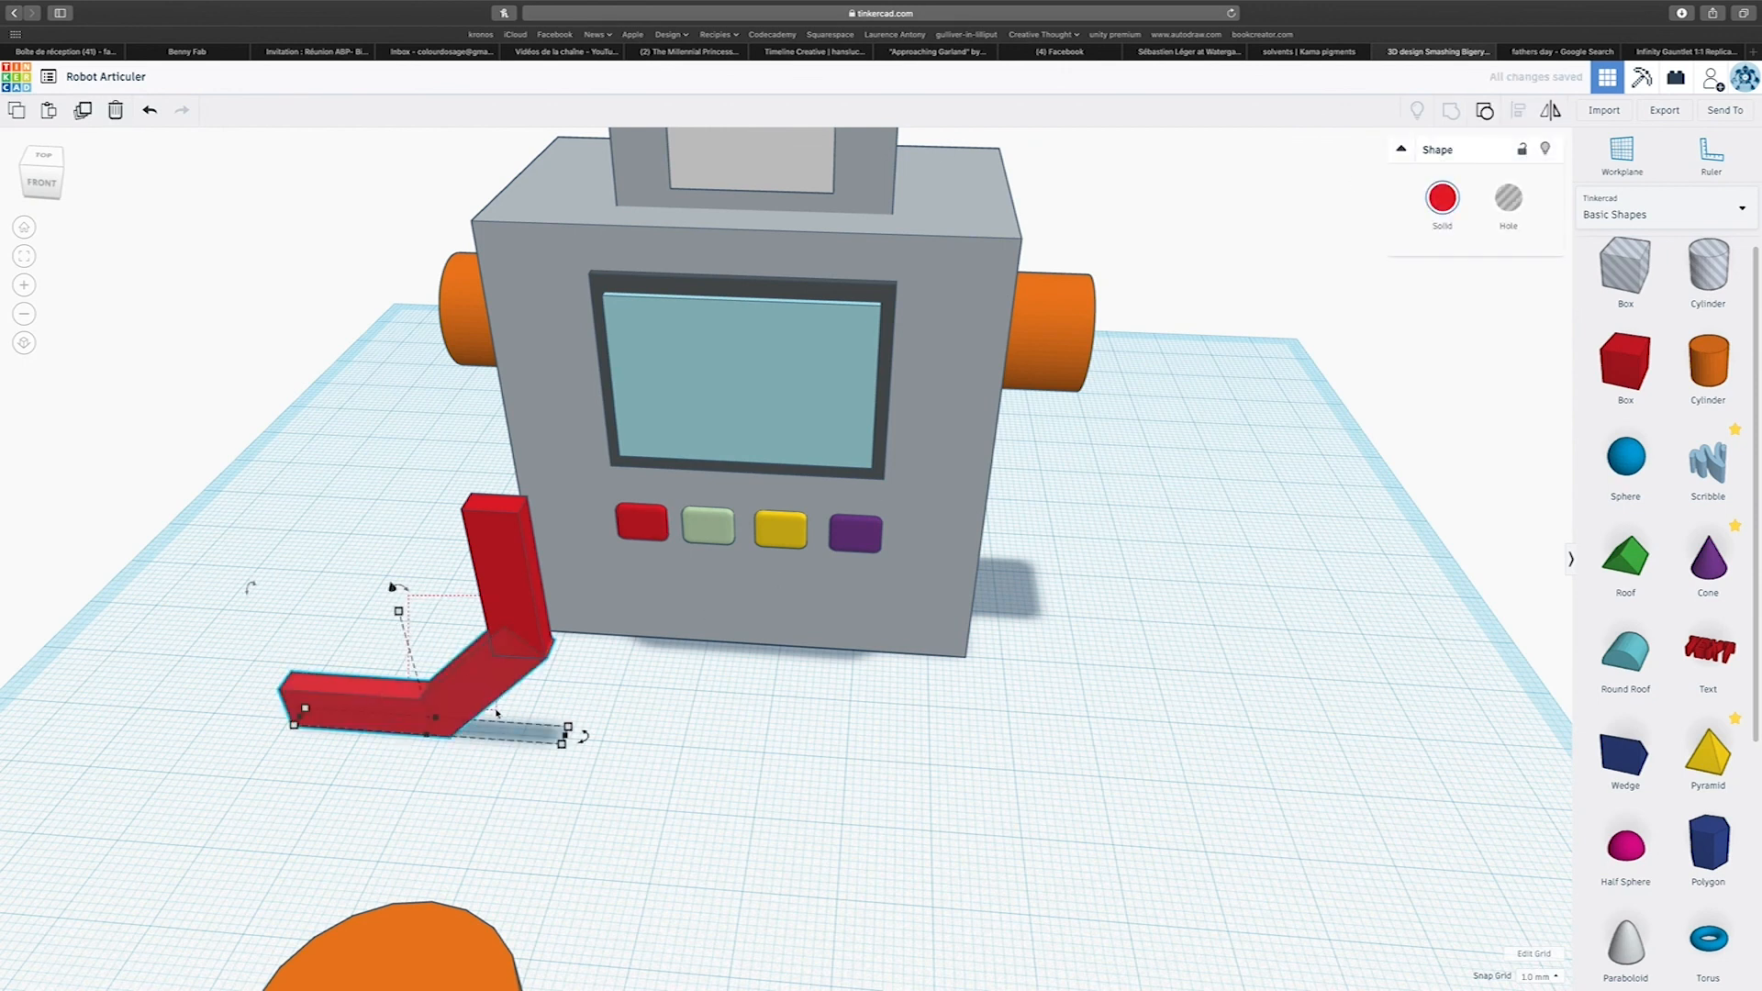
pyautogui.moveTo(496, 718); pyautogui.dragTo(497, 720)
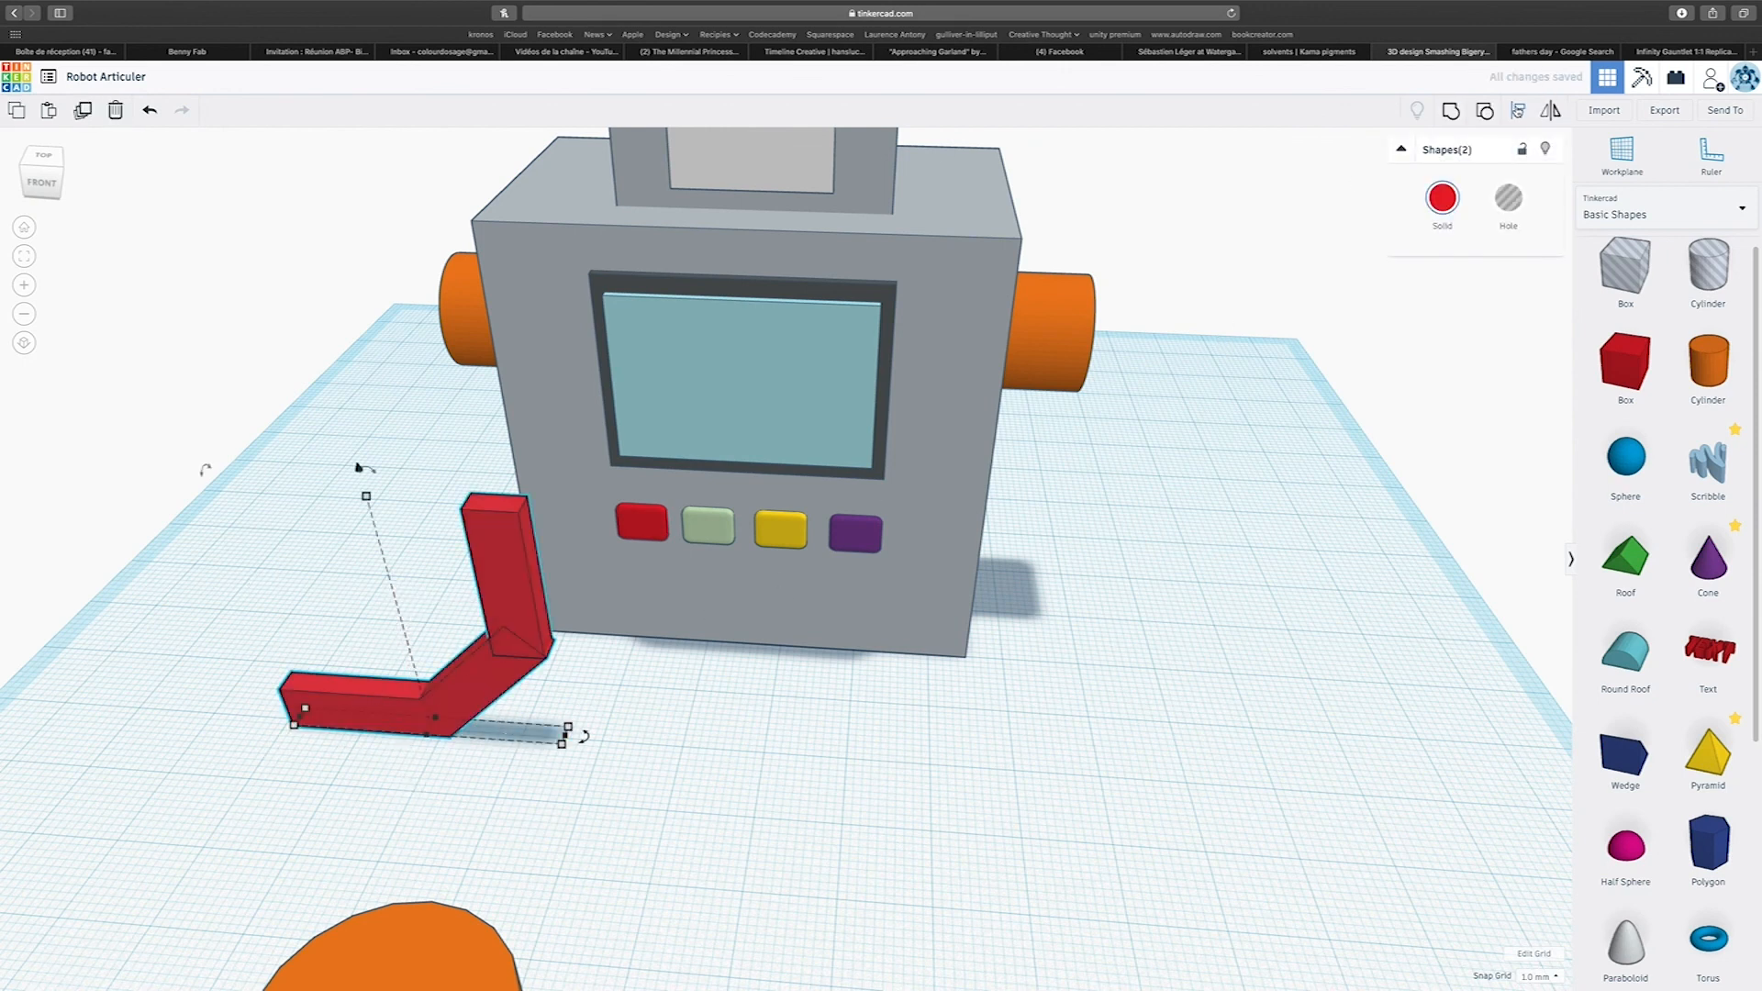
pyautogui.press('l')
pyautogui.click(557, 763)
pyautogui.click(592, 805)
pyautogui.moveTo(592, 805); pyautogui.dragTo(646, 817, button='right')
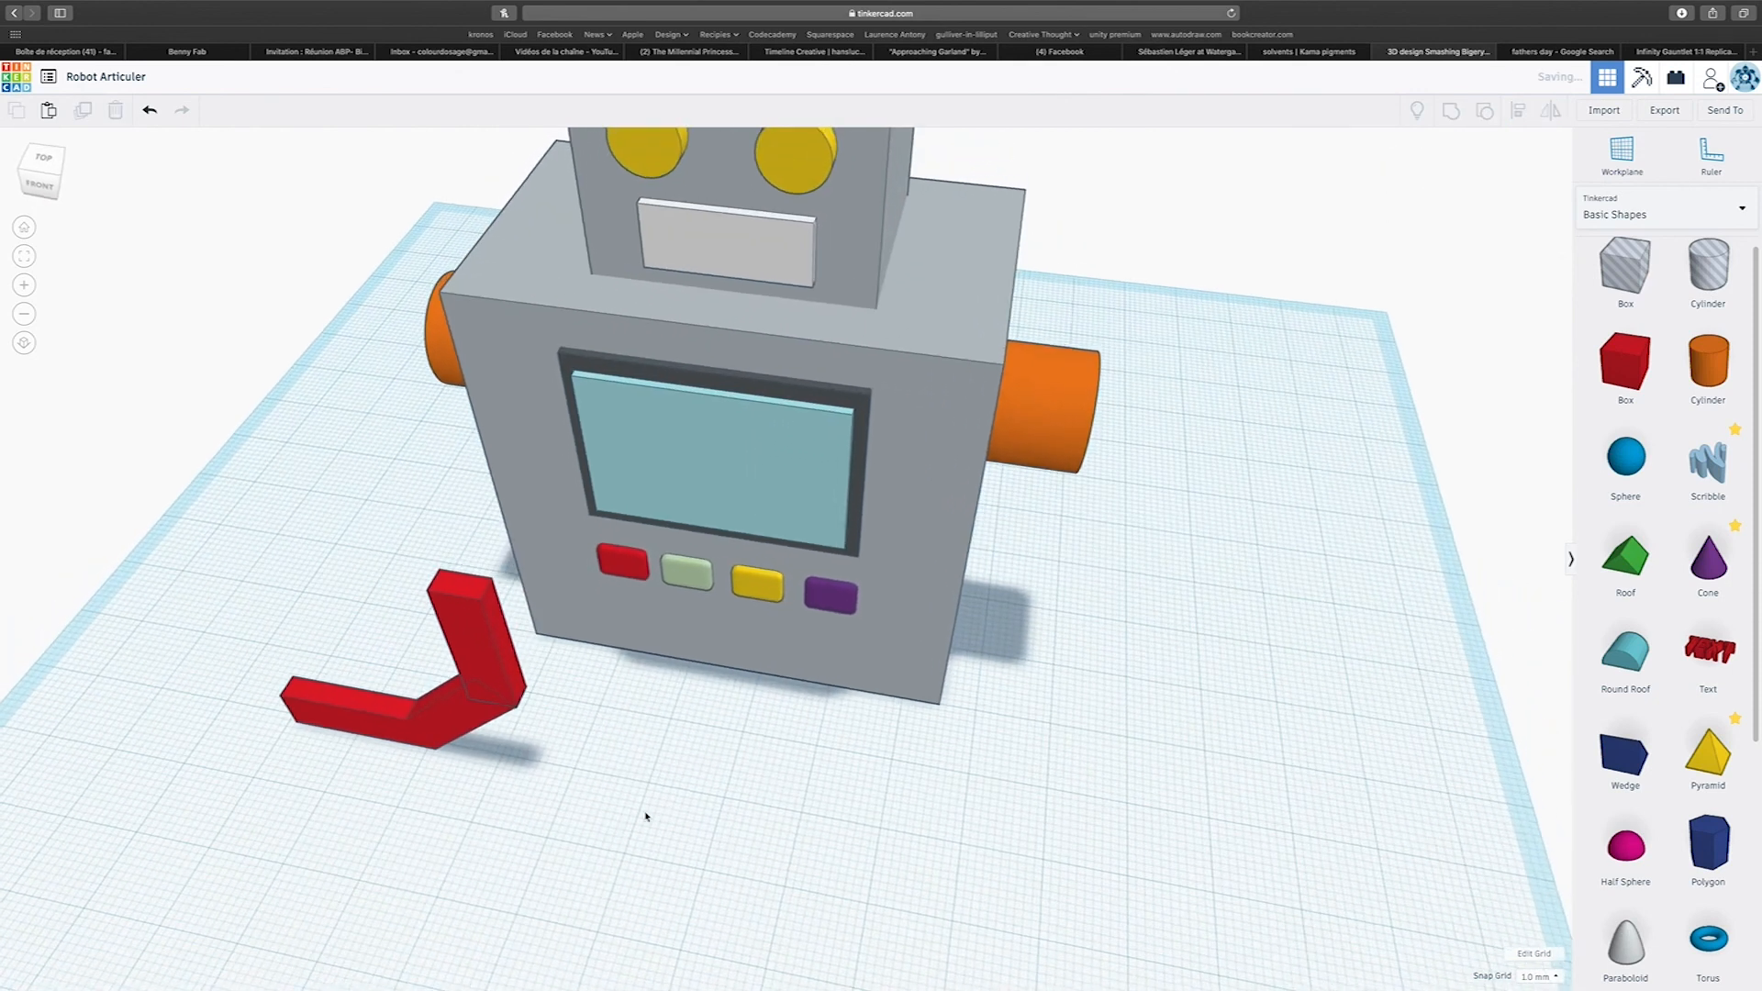
pyautogui.click(485, 704)
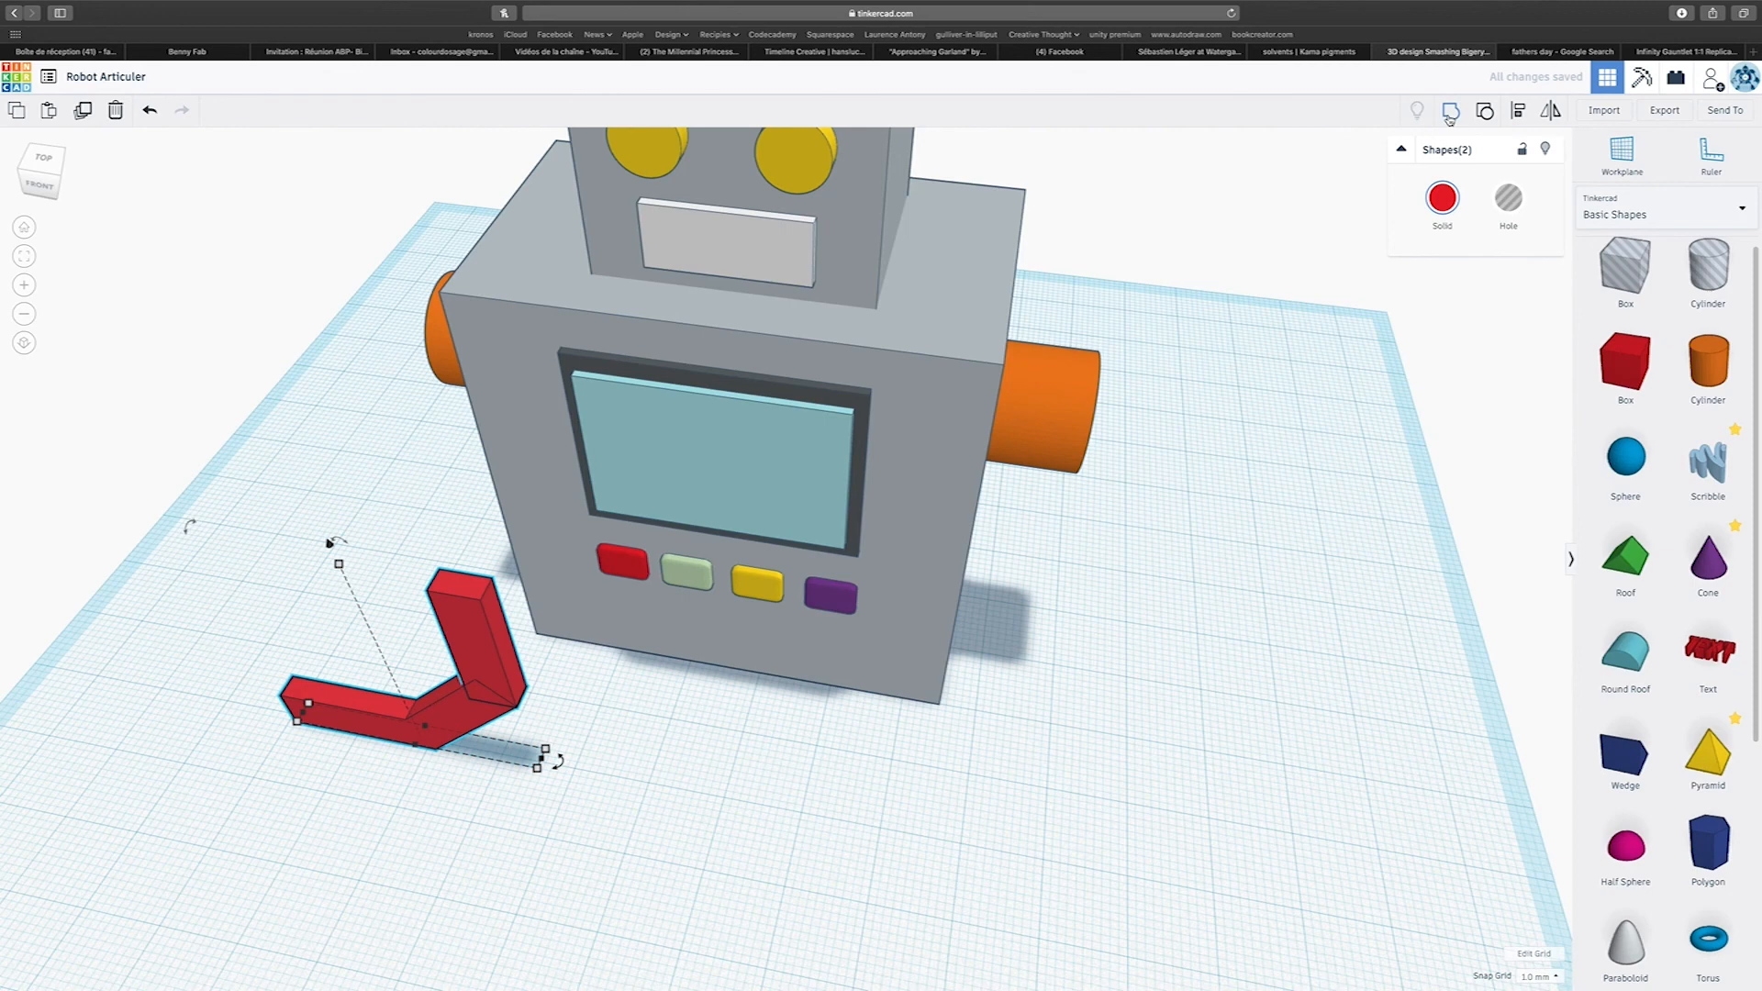
# Widen the bent red limb from front to back.
pyautogui.moveTo(630, 720); pyautogui.dragTo(1101, 653, button='right')
pyautogui.moveTo(1453, 611); pyautogui.dragTo(982, 721, button='right')
pyautogui.moveTo(558, 720); pyautogui.dragTo(547, 760)
# Move the orange cylinder beside the limb's lower end, set its sides to 64, and lay it horizontally facing front to back.
pyautogui.moveTo(905, 853); pyautogui.dragTo(371, 688)
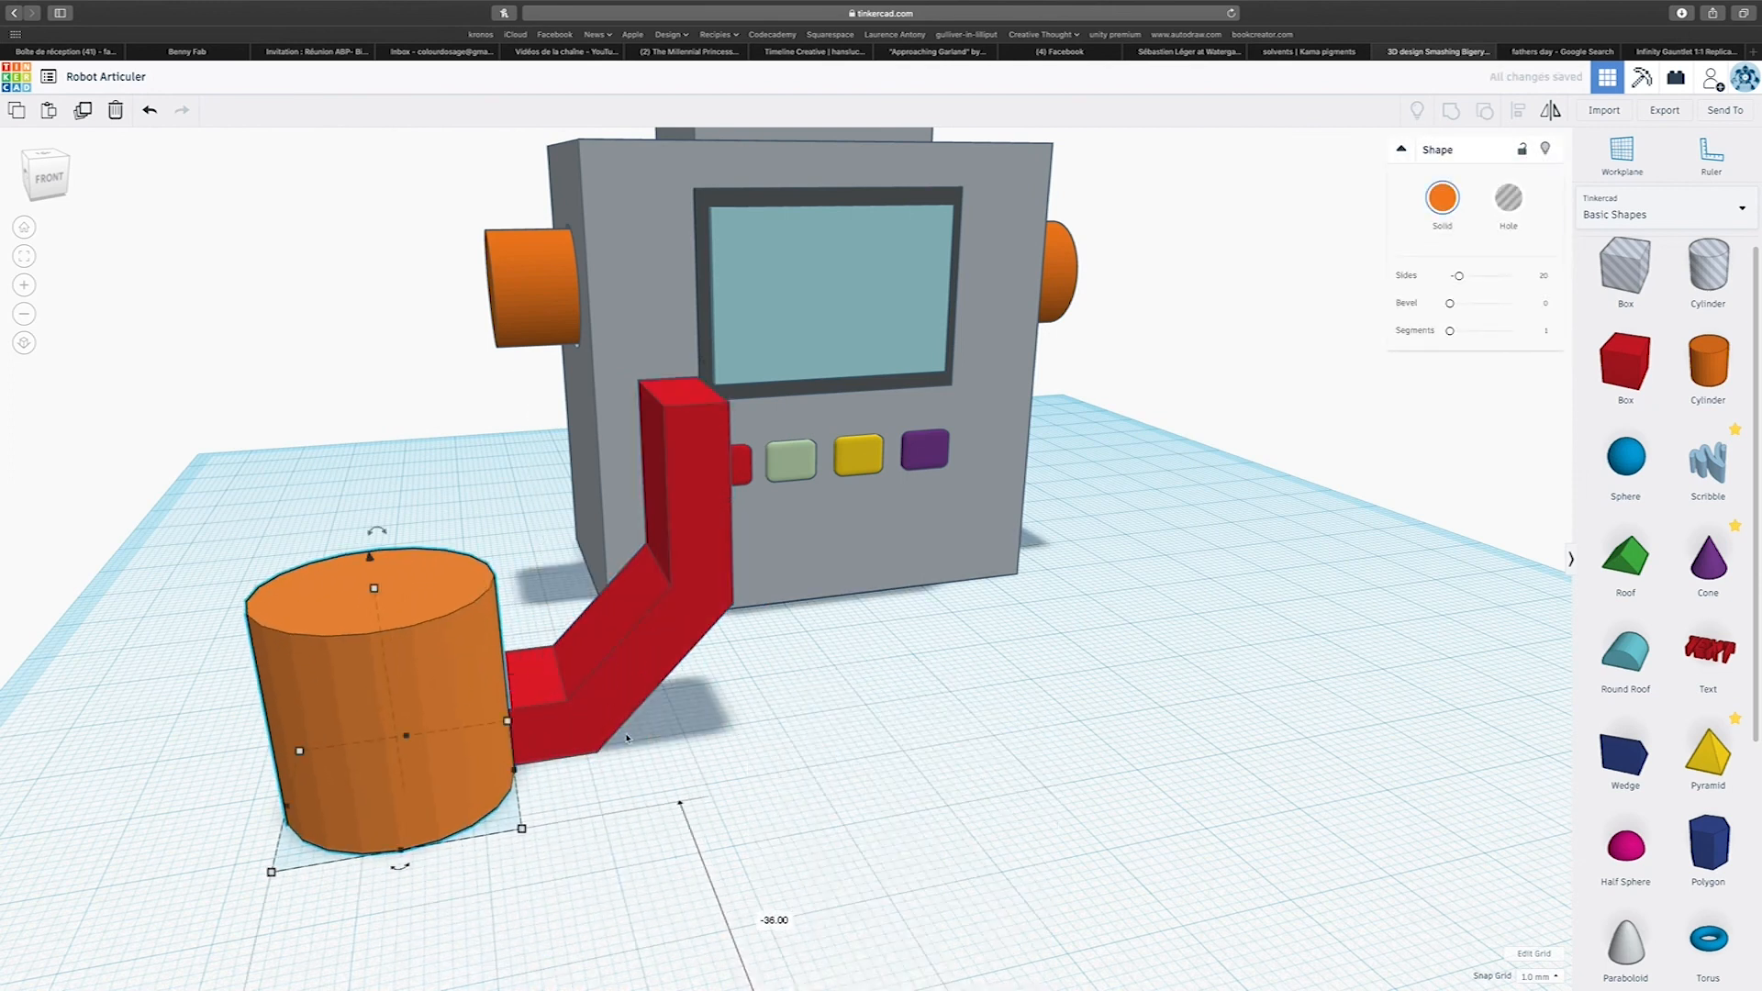
pyautogui.moveTo(375, 574); pyautogui.dragTo(948, 772, button='right')
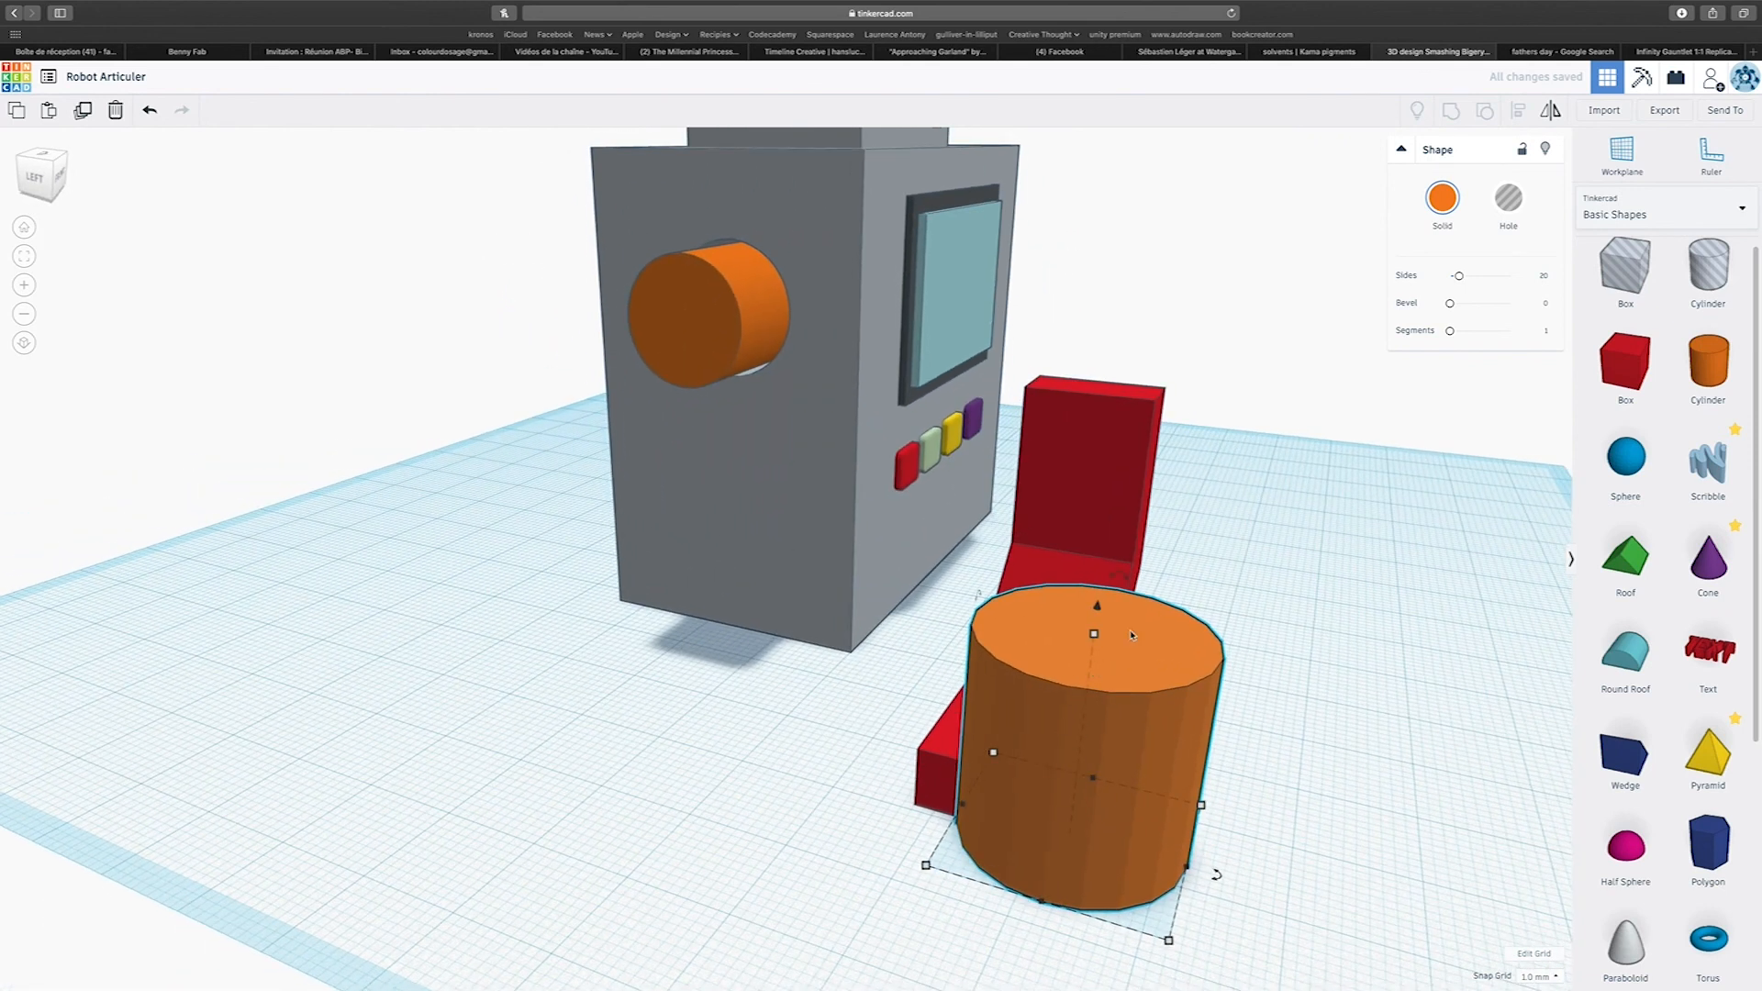
pyautogui.moveTo(1120, 578); pyautogui.dragTo(1208, 738)
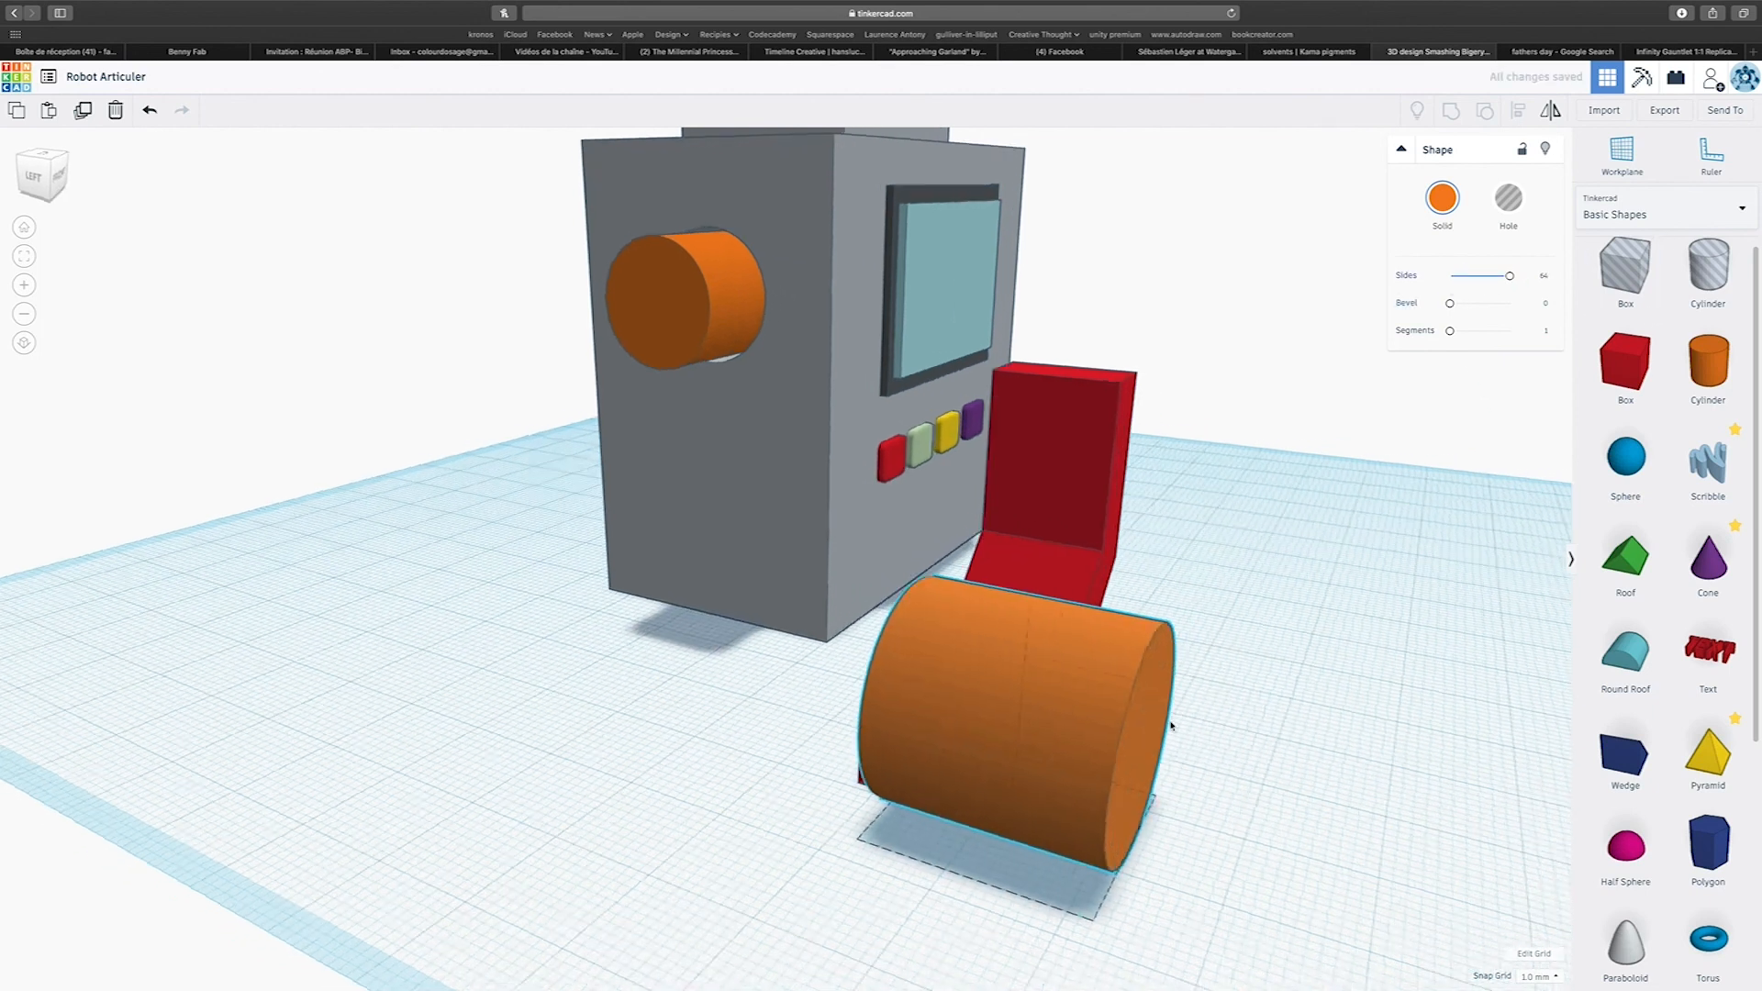
pyautogui.moveTo(1171, 725); pyautogui.dragTo(728, 739, button='right')
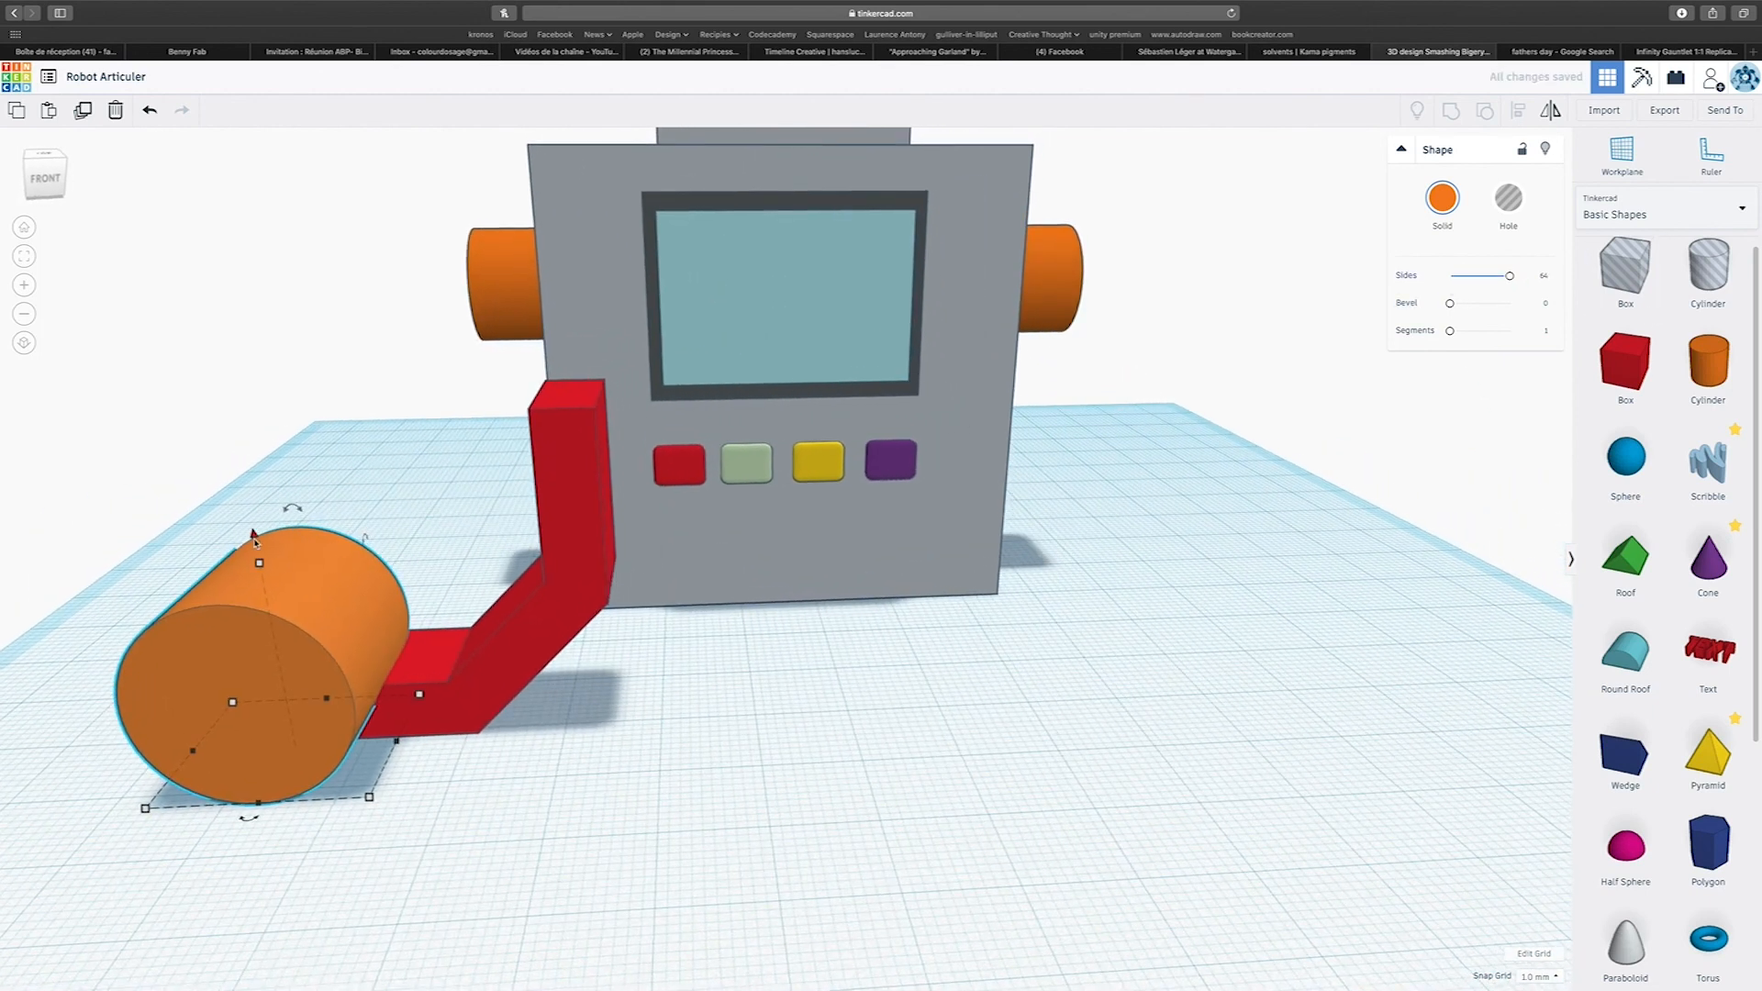
# Shrink the horizontal orange cylinder to 11 mm tall and position it across the free end of the limb's lower bar.
pyautogui.moveTo(256, 542); pyautogui.dragTo(261, 642)
pyautogui.moveTo(261, 643); pyautogui.dragTo(1244, 730, button='right')
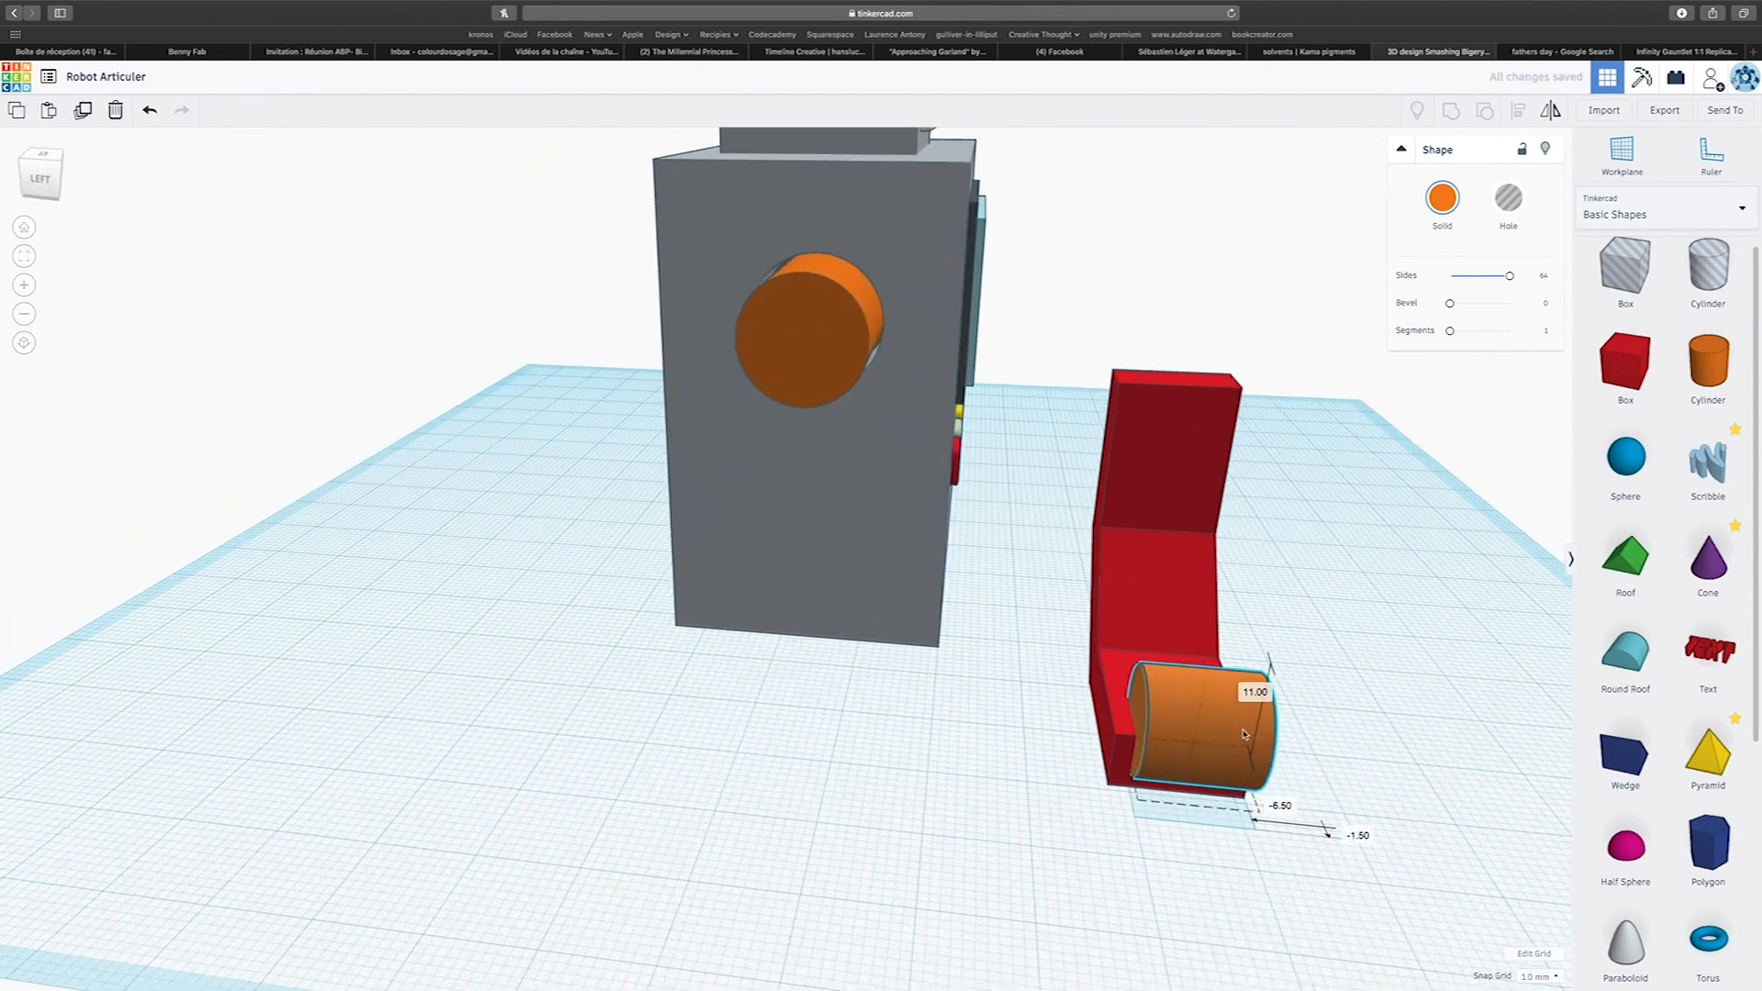
pyautogui.moveTo(1243, 734); pyautogui.dragTo(1224, 738)
pyautogui.moveTo(1223, 737); pyautogui.dragTo(798, 783, button='right')
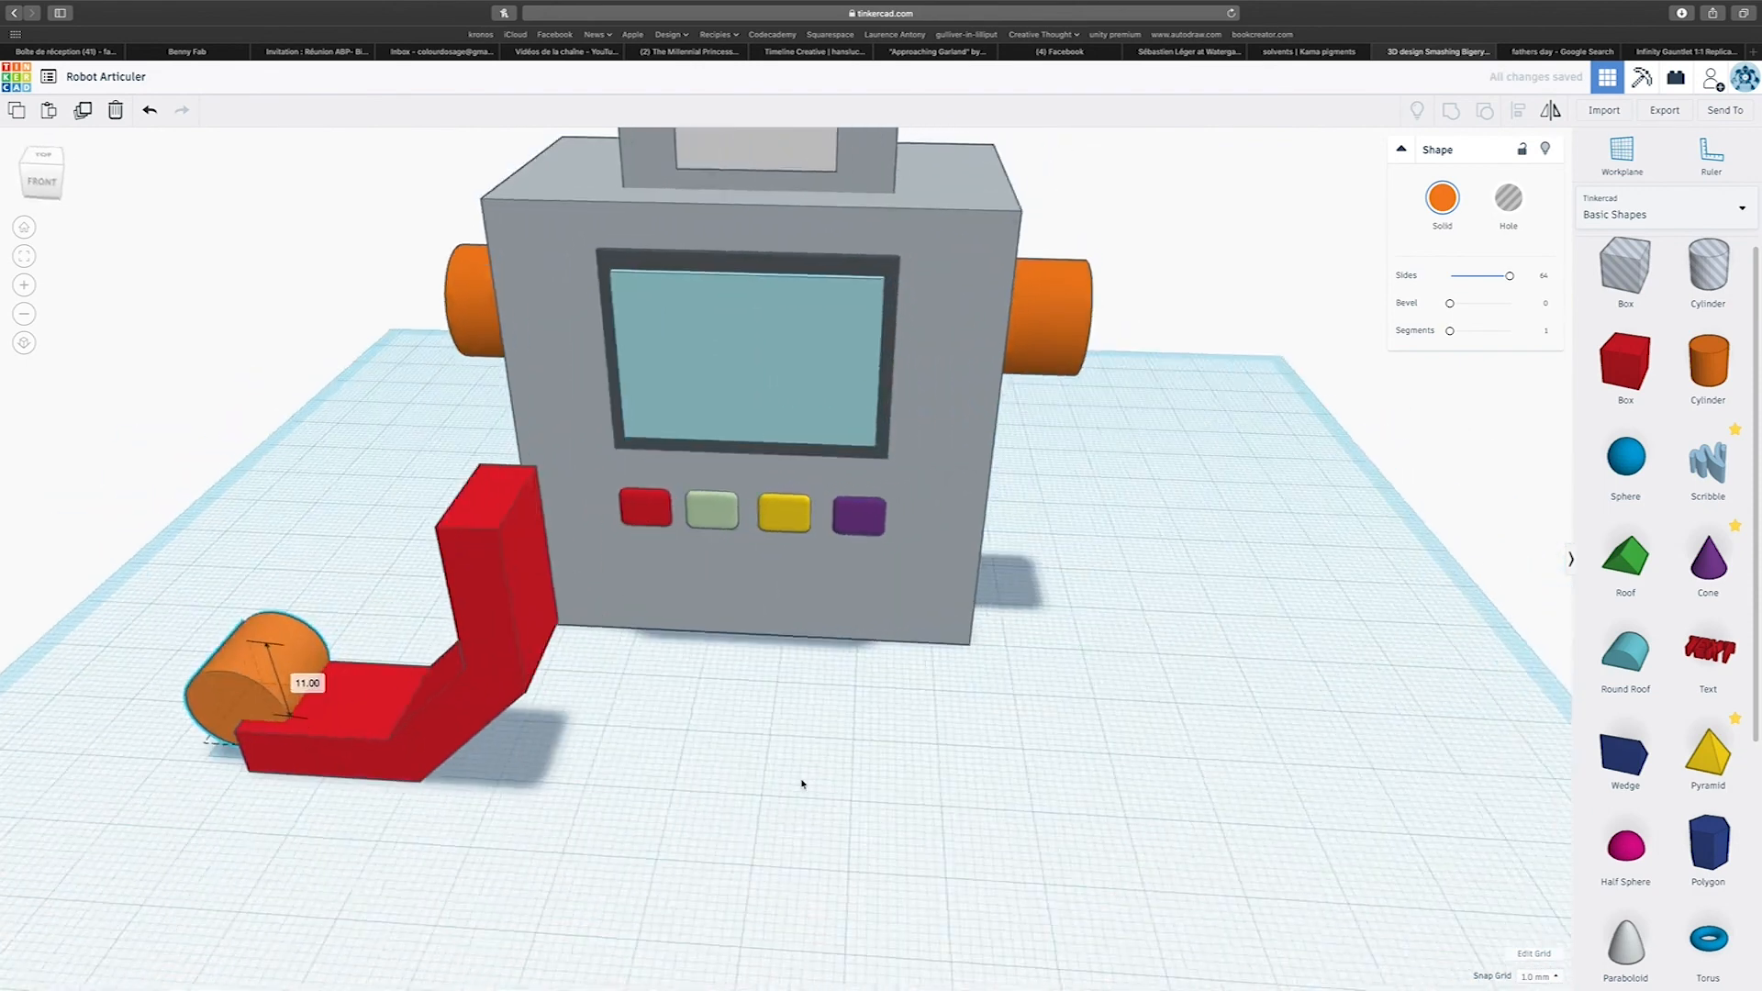
pyautogui.moveTo(242, 727); pyautogui.dragTo(230, 737)
pyautogui.moveTo(228, 605); pyautogui.dragTo(220, 632)
pyautogui.moveTo(222, 633); pyautogui.dragTo(543, 557, button='right')
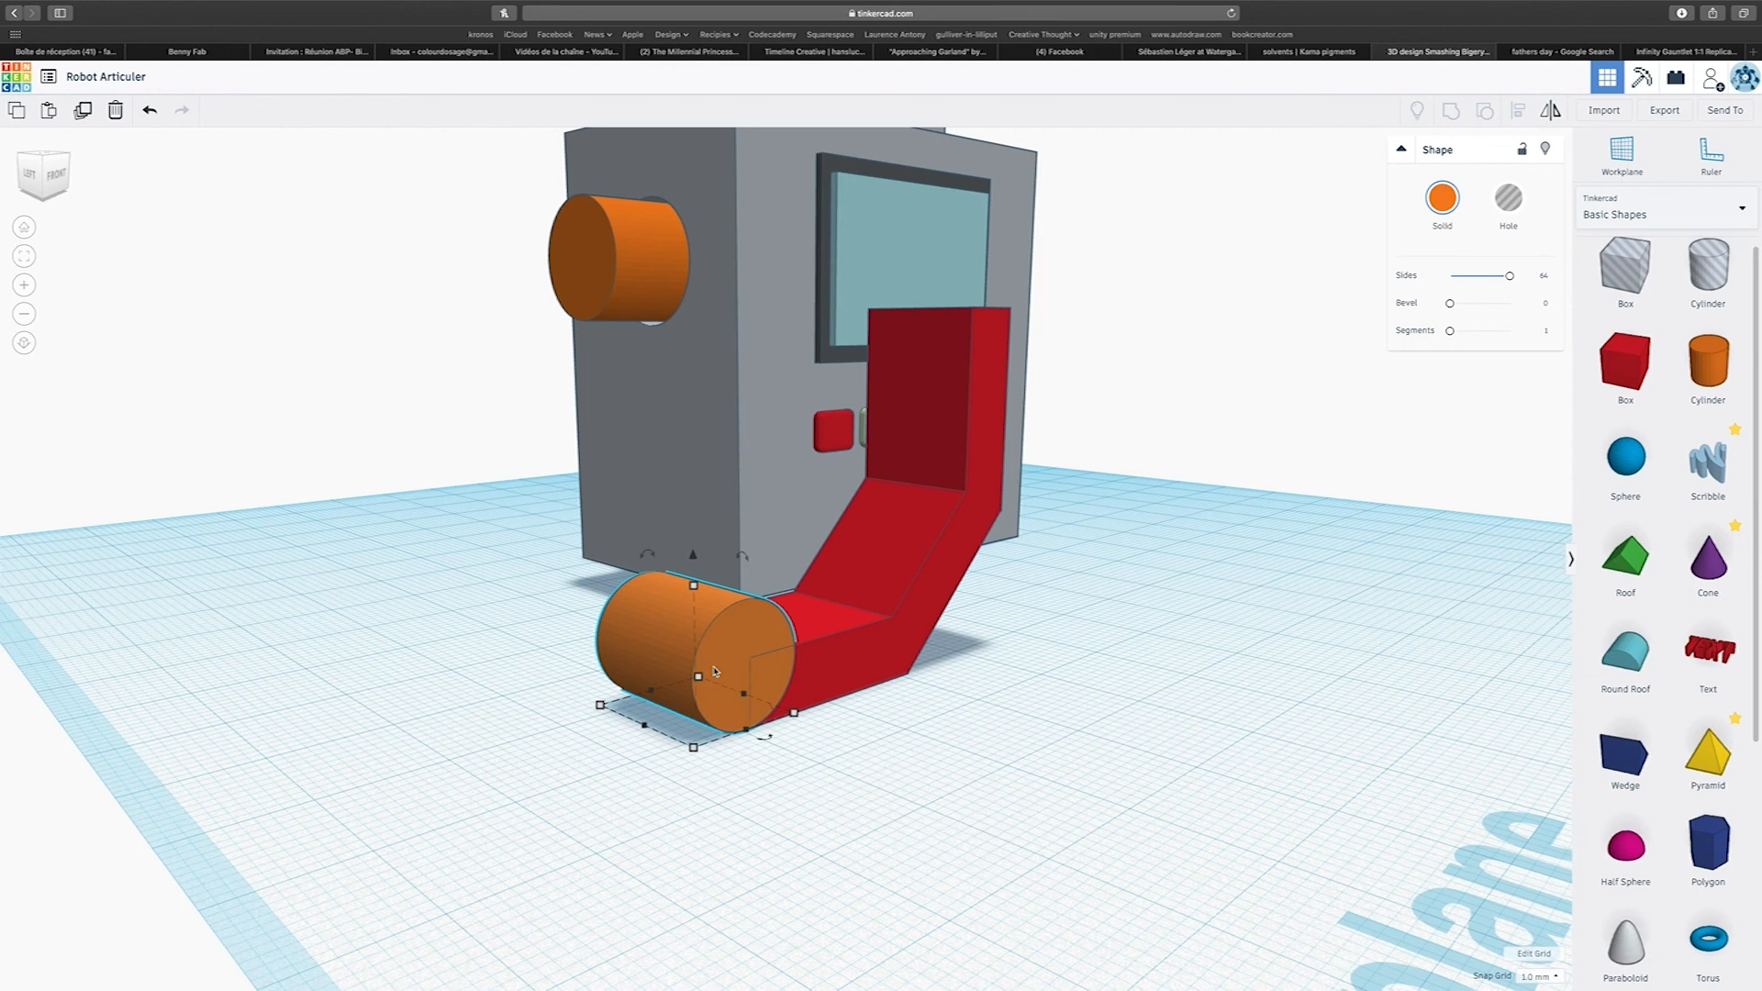
# Duplicate the bent red limb about 12 mm toward the orange cylinder and mirror the copy left to right.
pyautogui.moveTo(989, 676); pyautogui.dragTo(877, 689, button='right')
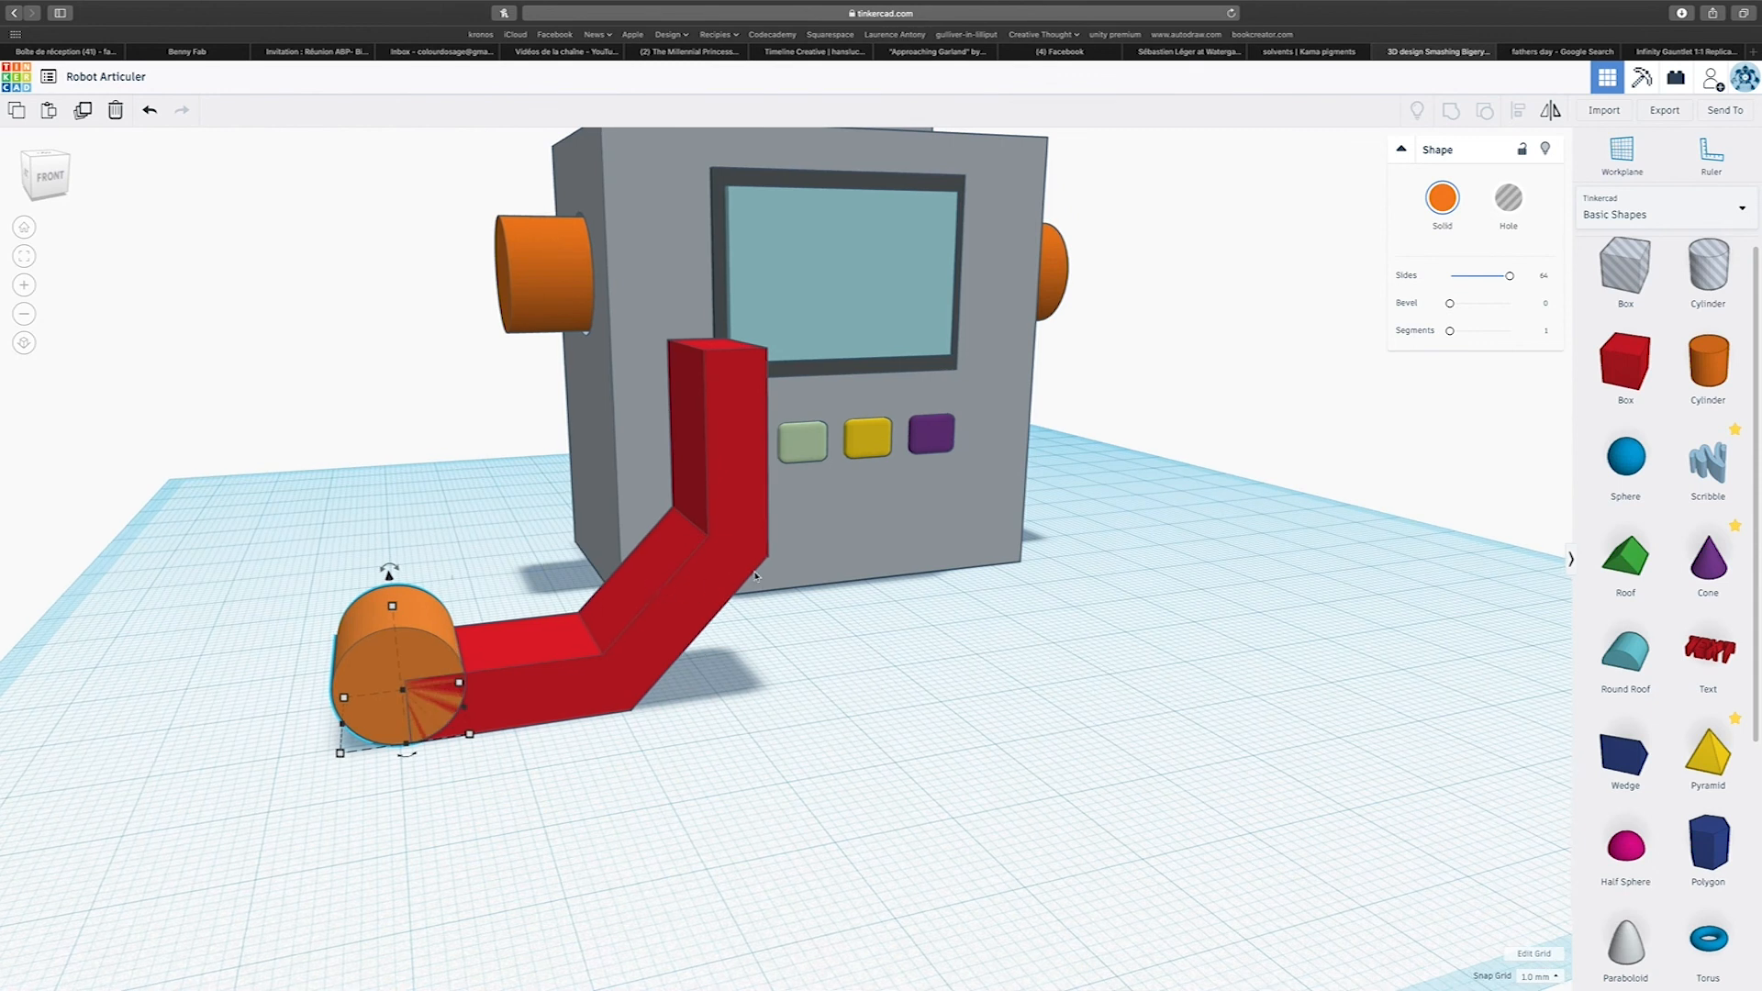
pyautogui.scroll(3, 725, 544)
pyautogui.scroll(-5, 730, 543)
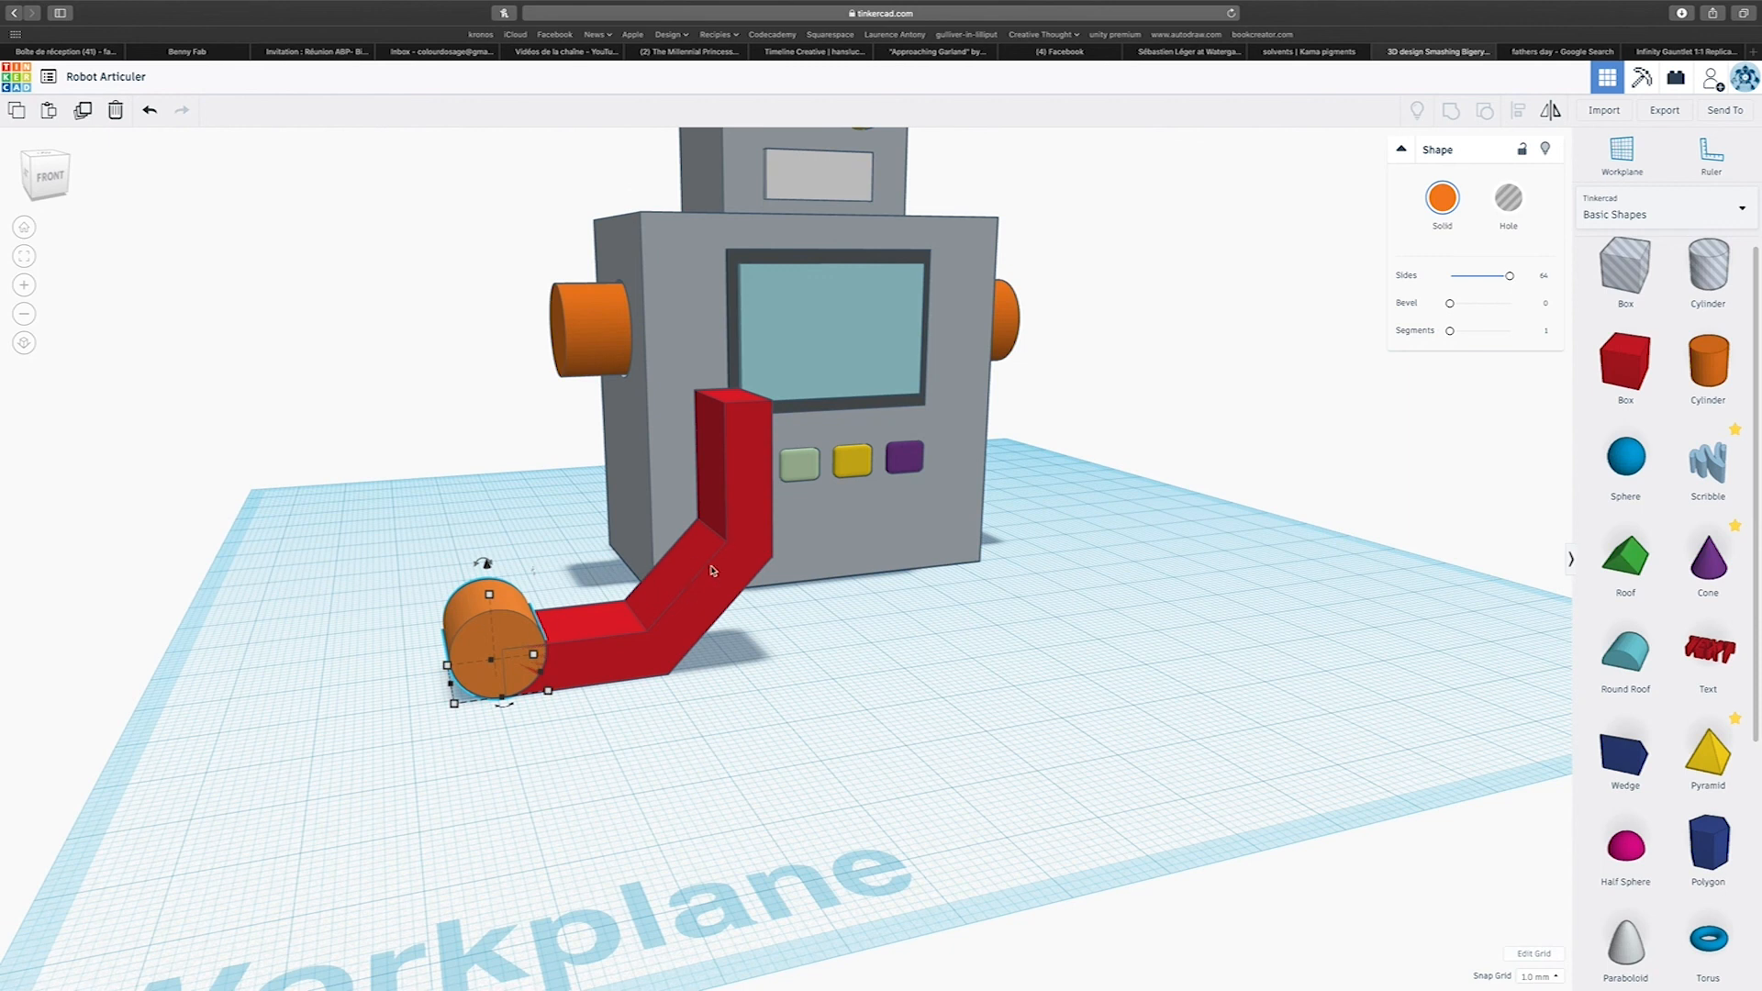
pyautogui.keyDown('alt'); pyautogui.moveTo(743, 569); pyautogui.dragTo(649, 569); pyautogui.keyUp('alt')
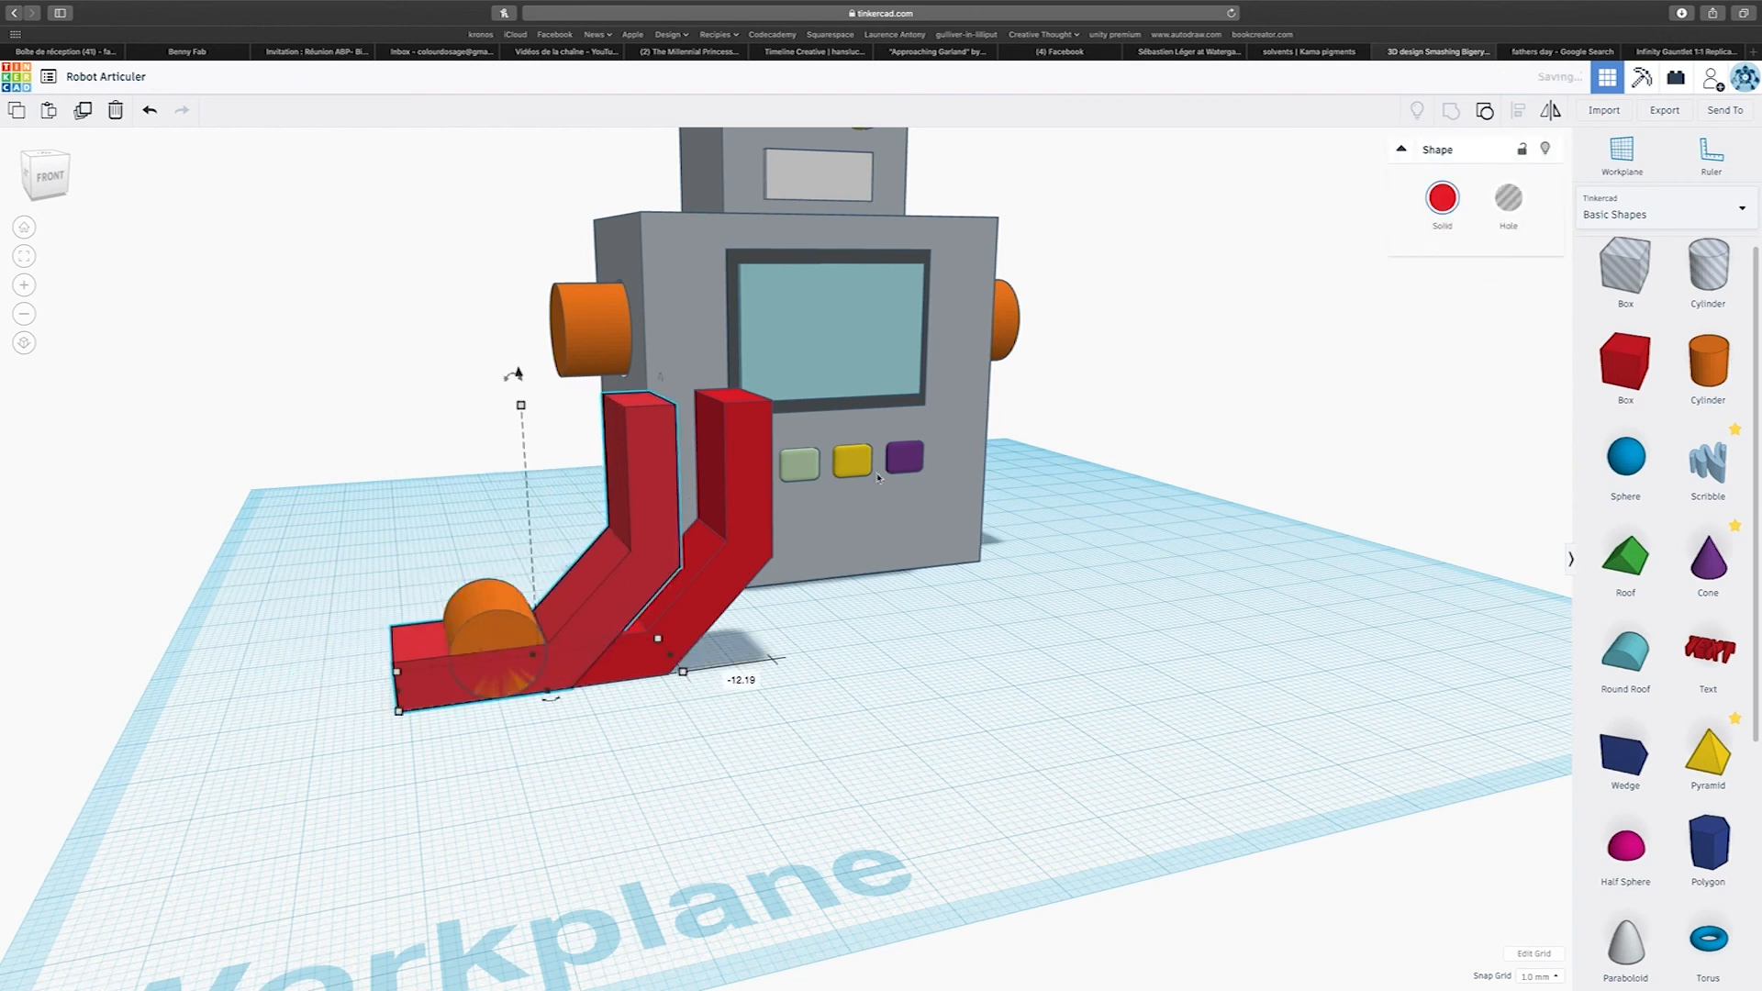
pyautogui.click(1549, 112)
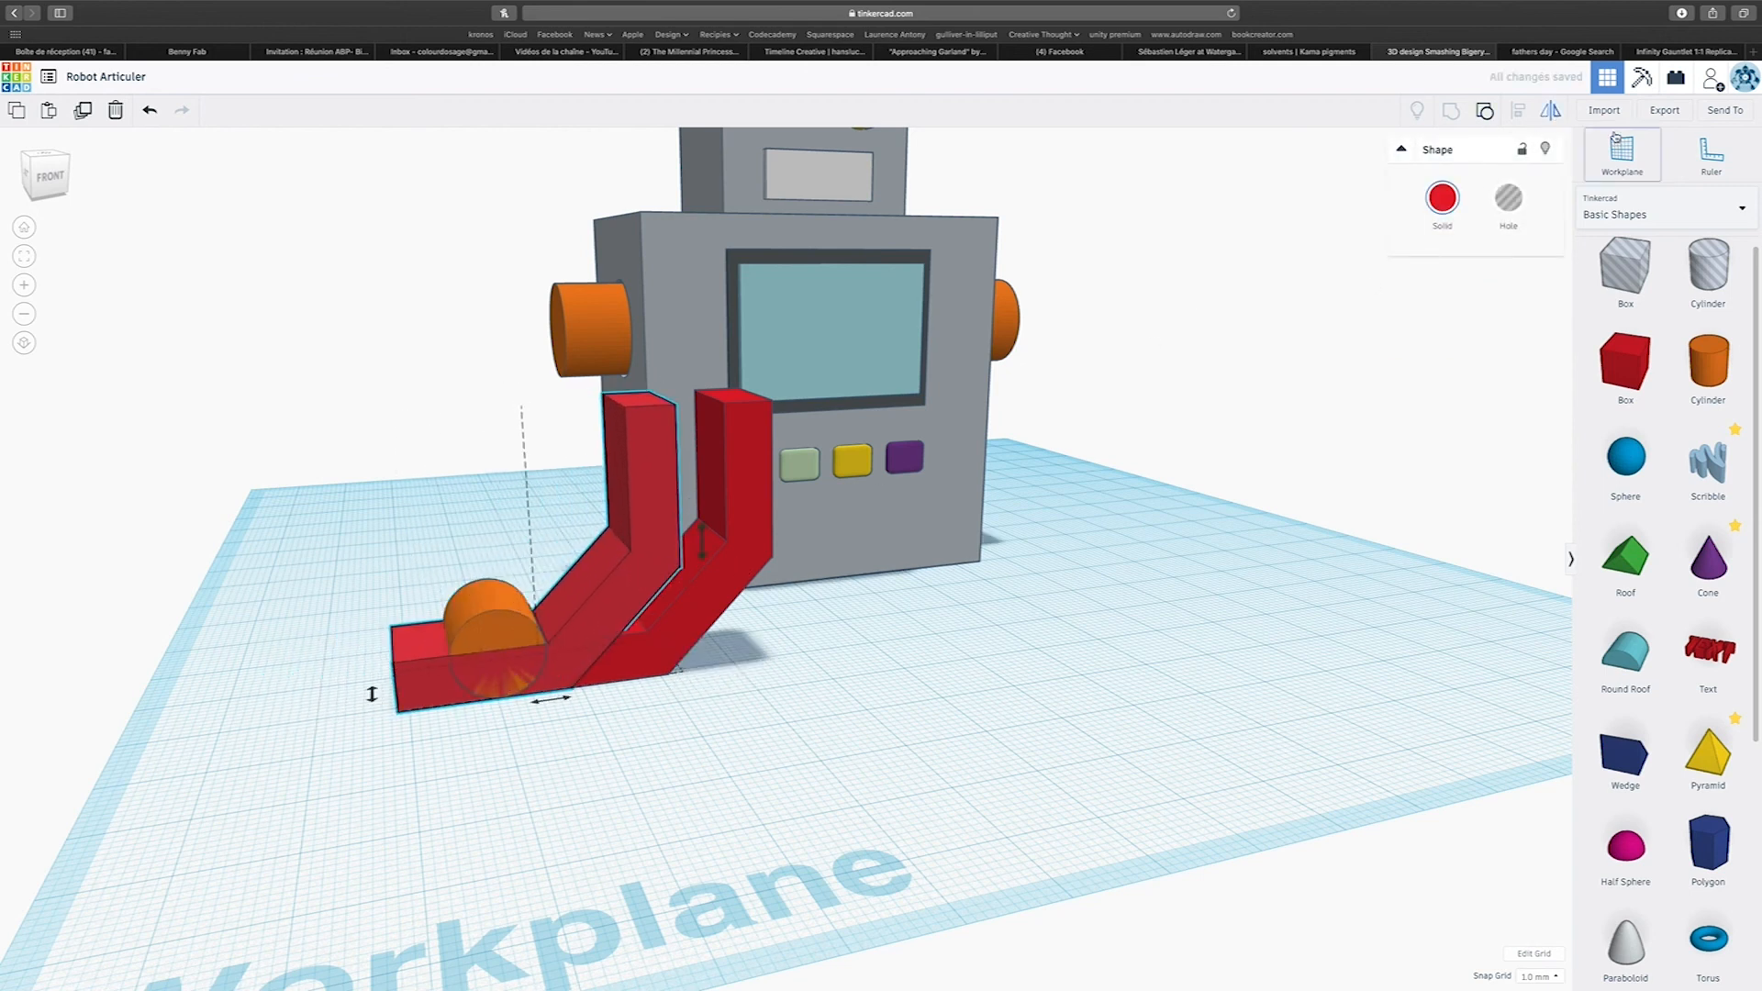
pyautogui.click(550, 700)
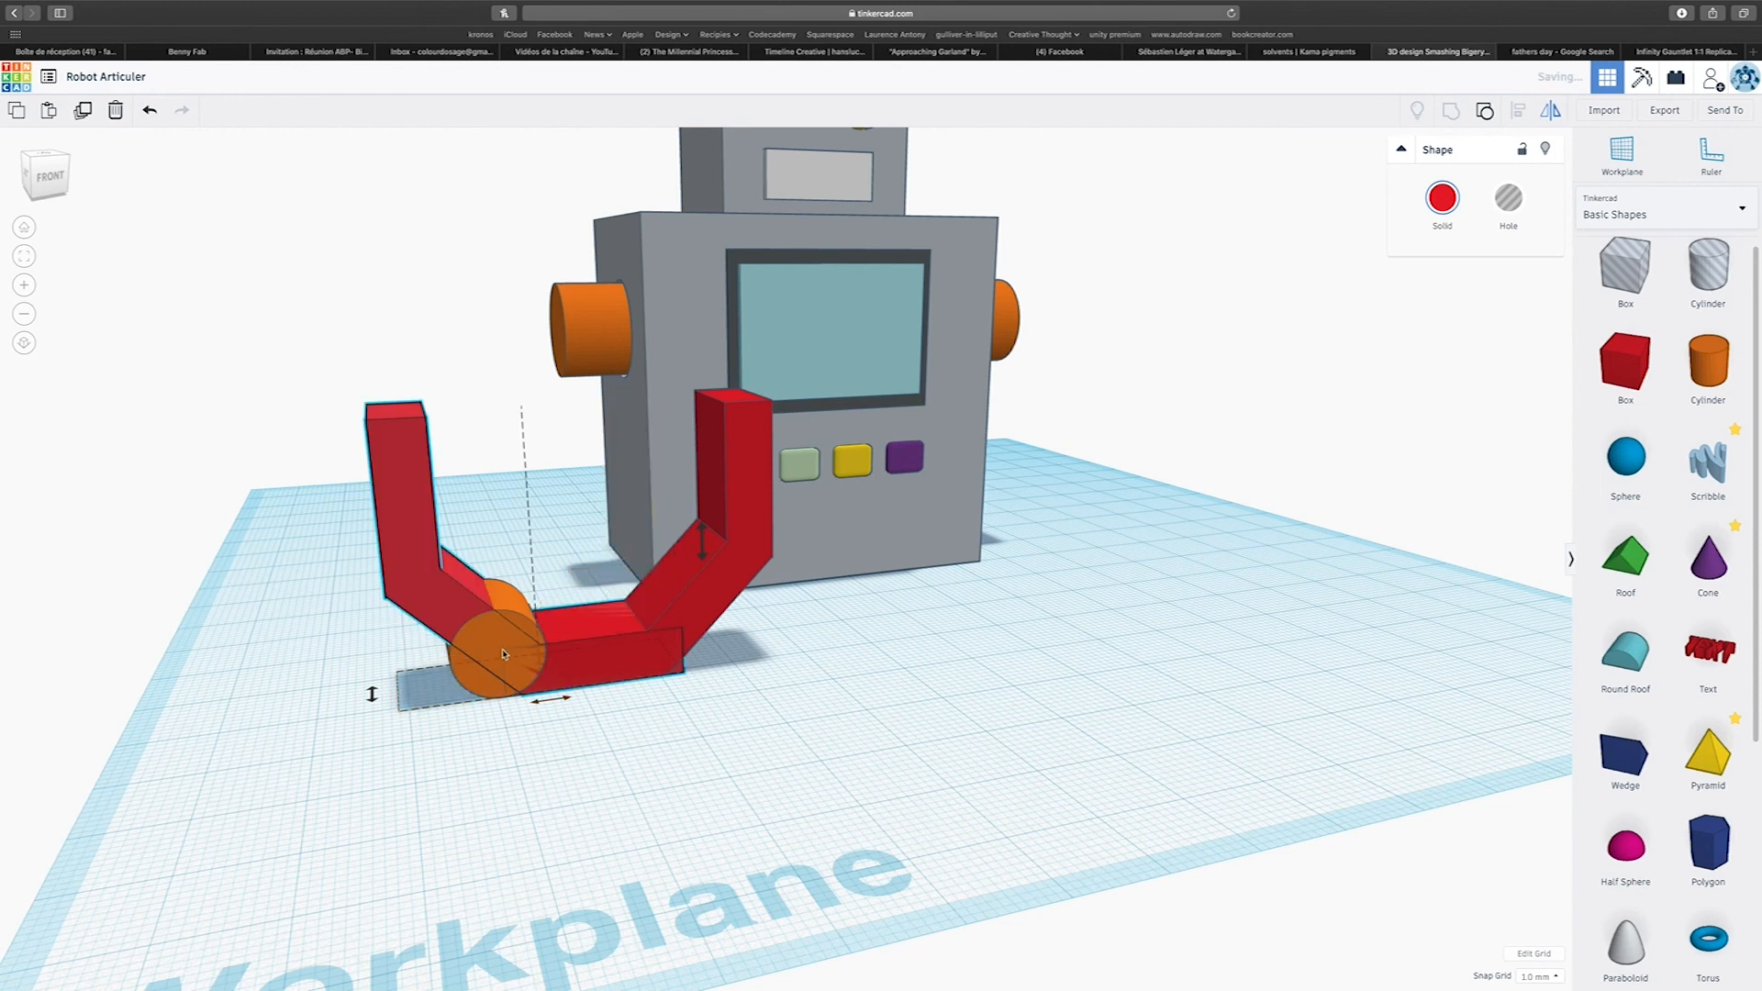
# Shift the mirrored limb sideways until its lower bar ends at the orange cylinder, opposite the original limb.
pyautogui.click(417, 573)
pyautogui.press('Left')
pyautogui.press('Left')
pyautogui.press('Left')
pyautogui.press('Left')
pyautogui.press('Left')
pyautogui.press('Left')
pyautogui.press('Left')
pyautogui.press('Left')
pyautogui.press('Left')
pyautogui.press('Left')
pyautogui.press('Left')
pyautogui.press('Left')
pyautogui.press('Left')
pyautogui.press('Left')
pyautogui.press('Left')
pyautogui.press('Left')
pyautogui.press('Left')
pyautogui.press('Left')
pyautogui.press('Left')
pyautogui.press('Left')
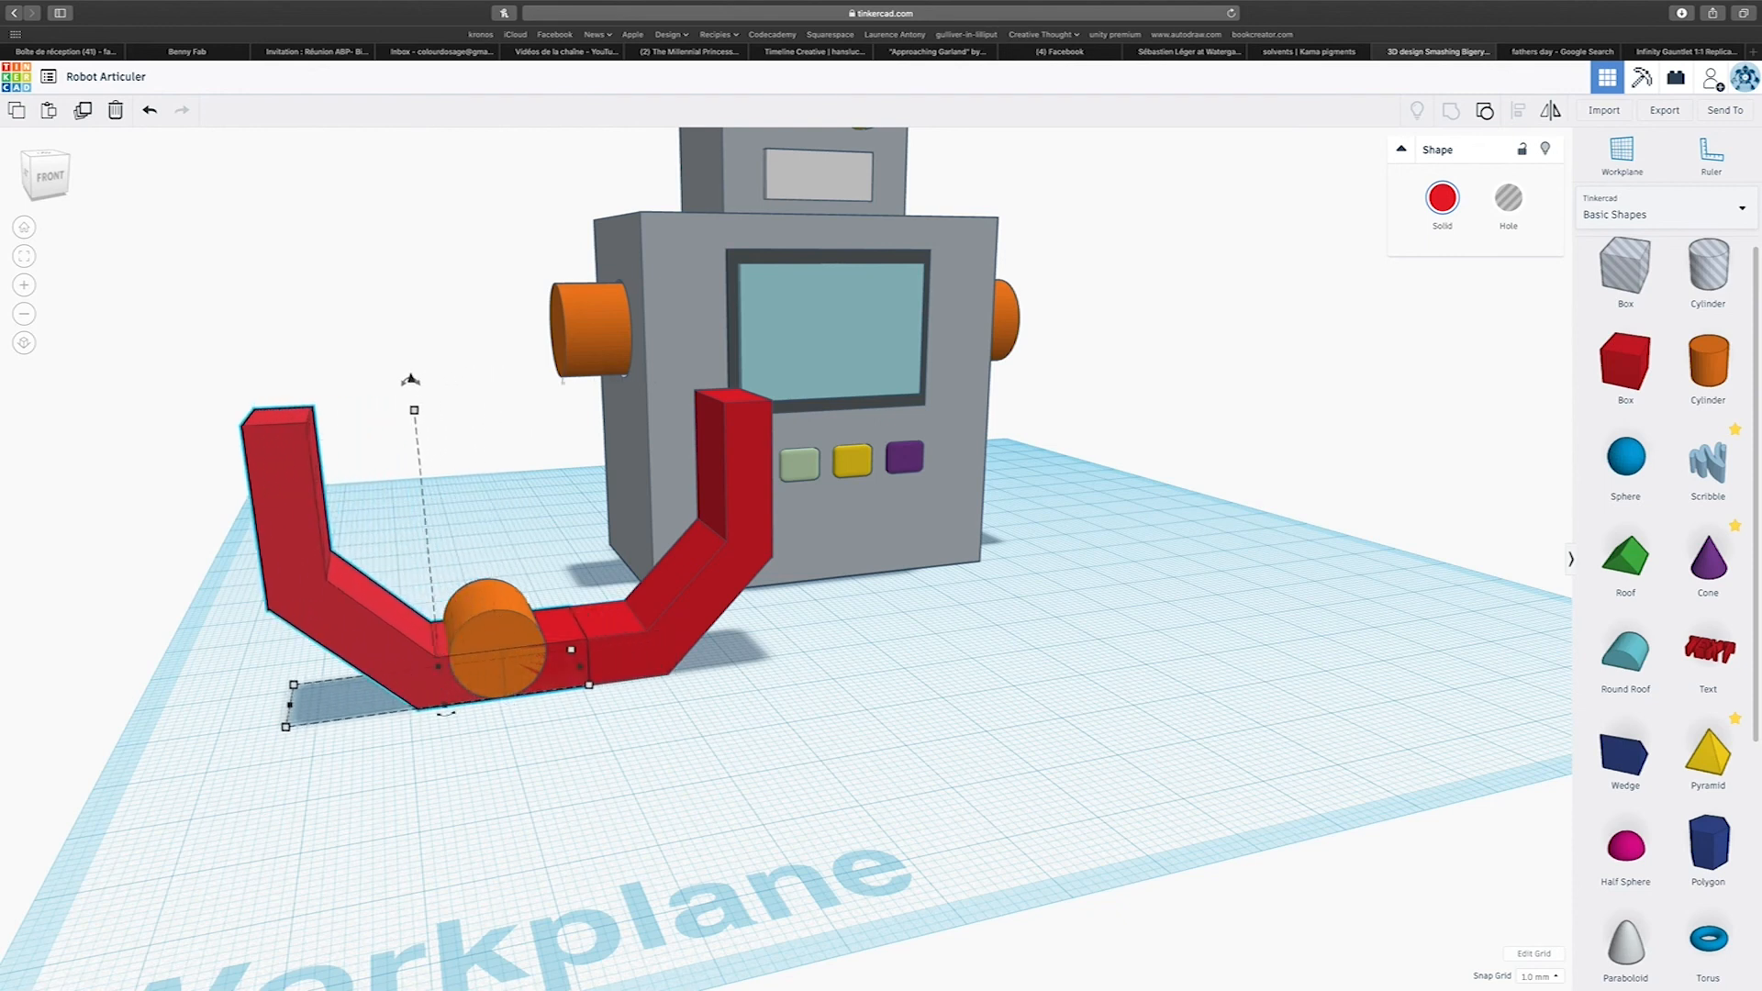
pyautogui.press('Left')
pyautogui.press('Left')
pyautogui.press('Left')
pyautogui.press('Left')
pyautogui.press('Left')
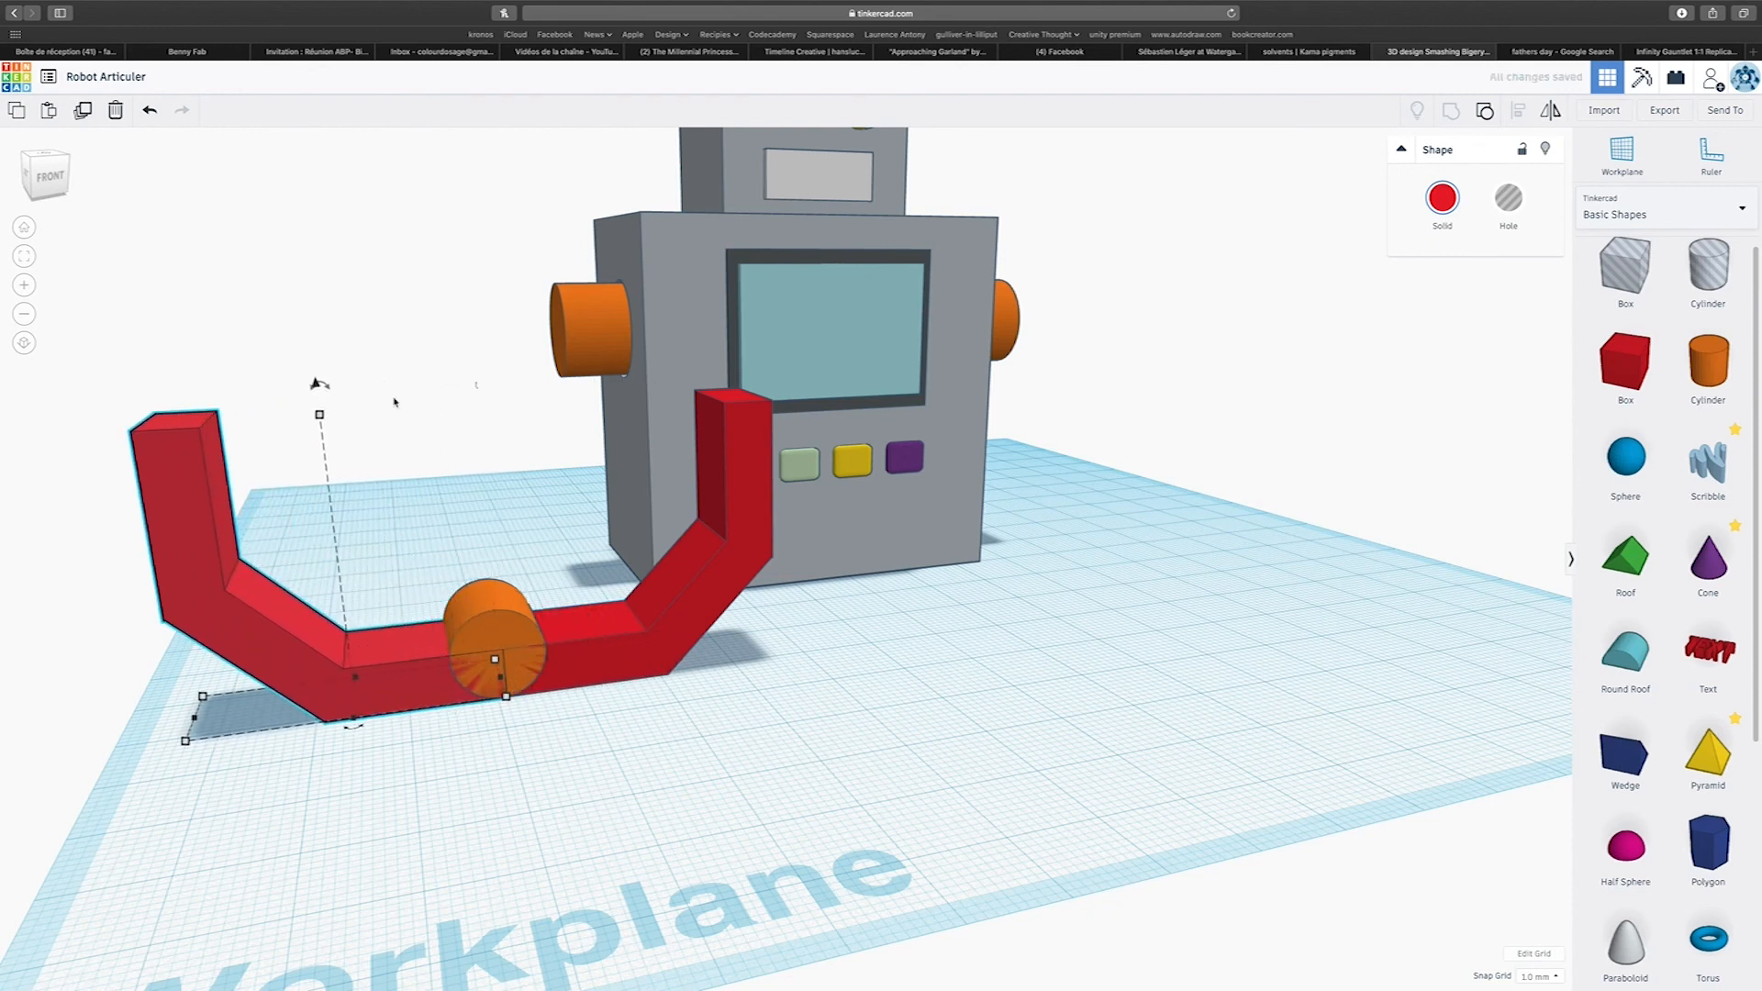
# Rotate the mirrored limb inward to form a pincer jaw and raise it so its lower end meets the orange cylinder.
pyautogui.moveTo(319, 385); pyautogui.dragTo(451, 419)
pyautogui.press('Right')
pyautogui.press('Right')
pyautogui.press('Right')
pyautogui.press('Right')
pyautogui.press('Right')
pyautogui.press('Right')
pyautogui.press('Right')
pyautogui.press('Right')
pyautogui.press('Right')
pyautogui.press('Right')
pyautogui.press('Right')
pyautogui.press('Right')
pyautogui.press('Right')
pyautogui.press('Right')
pyautogui.press('Right')
pyautogui.press('Right')
pyautogui.press('Right')
pyautogui.press('Right')
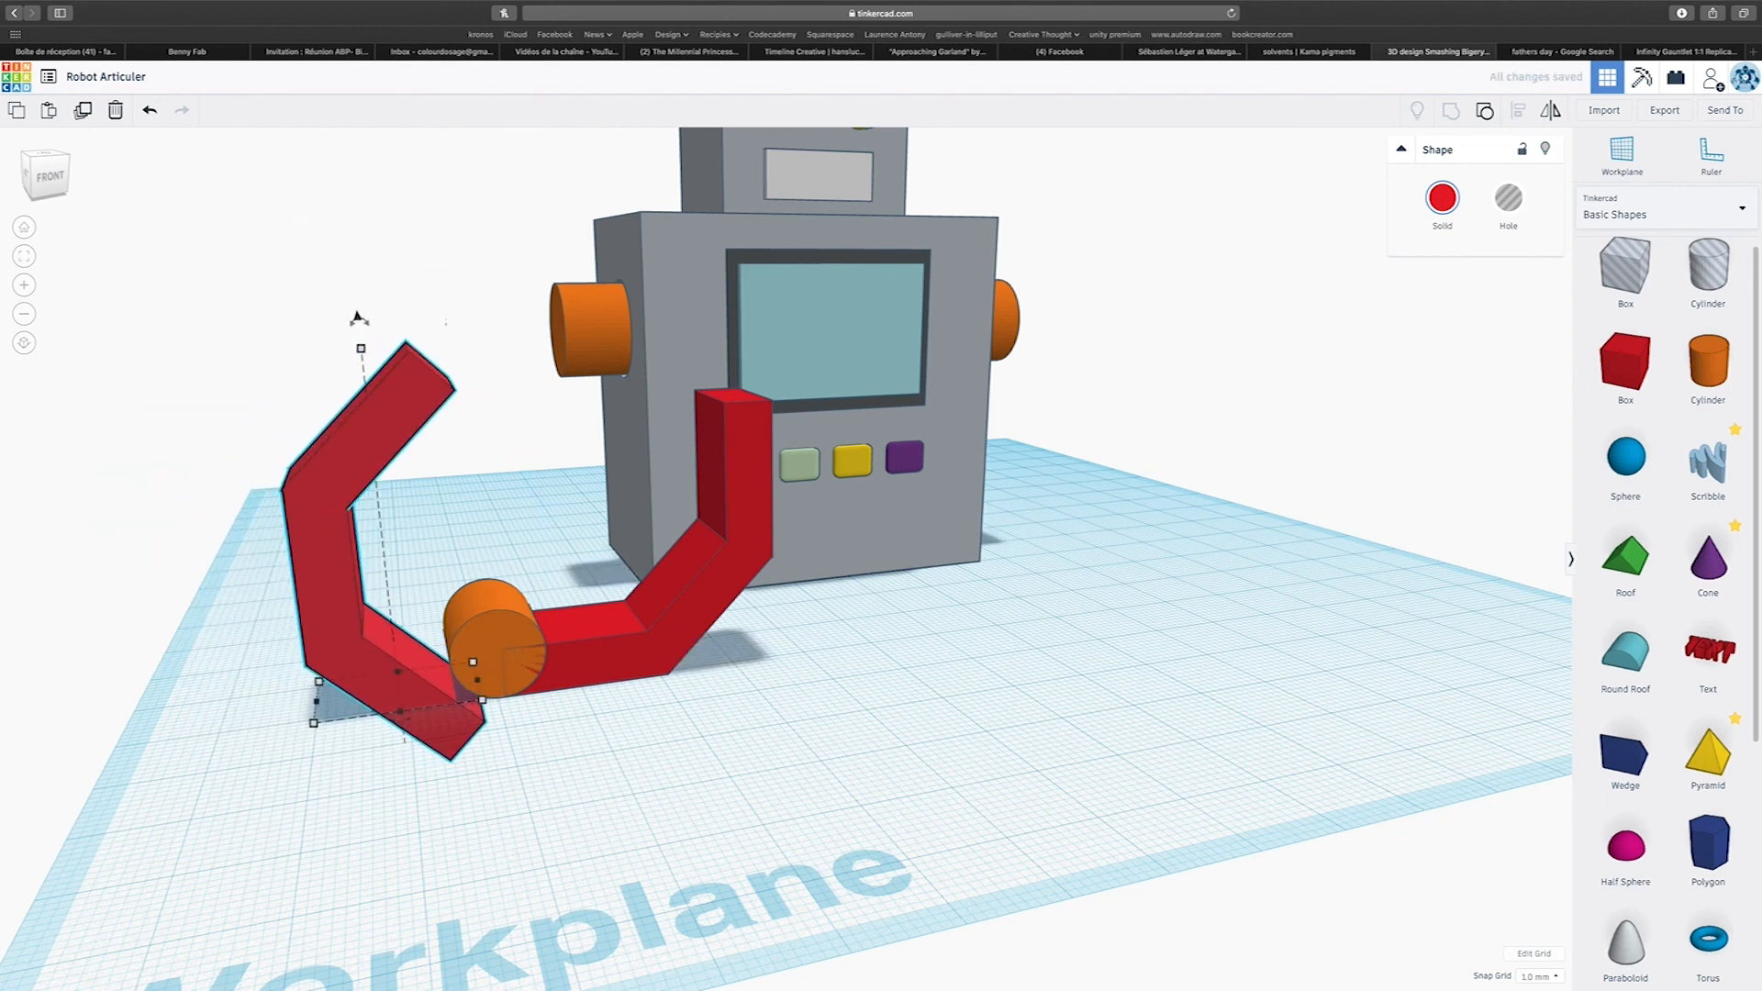
pyautogui.moveTo(361, 320); pyautogui.dragTo(470, 257)
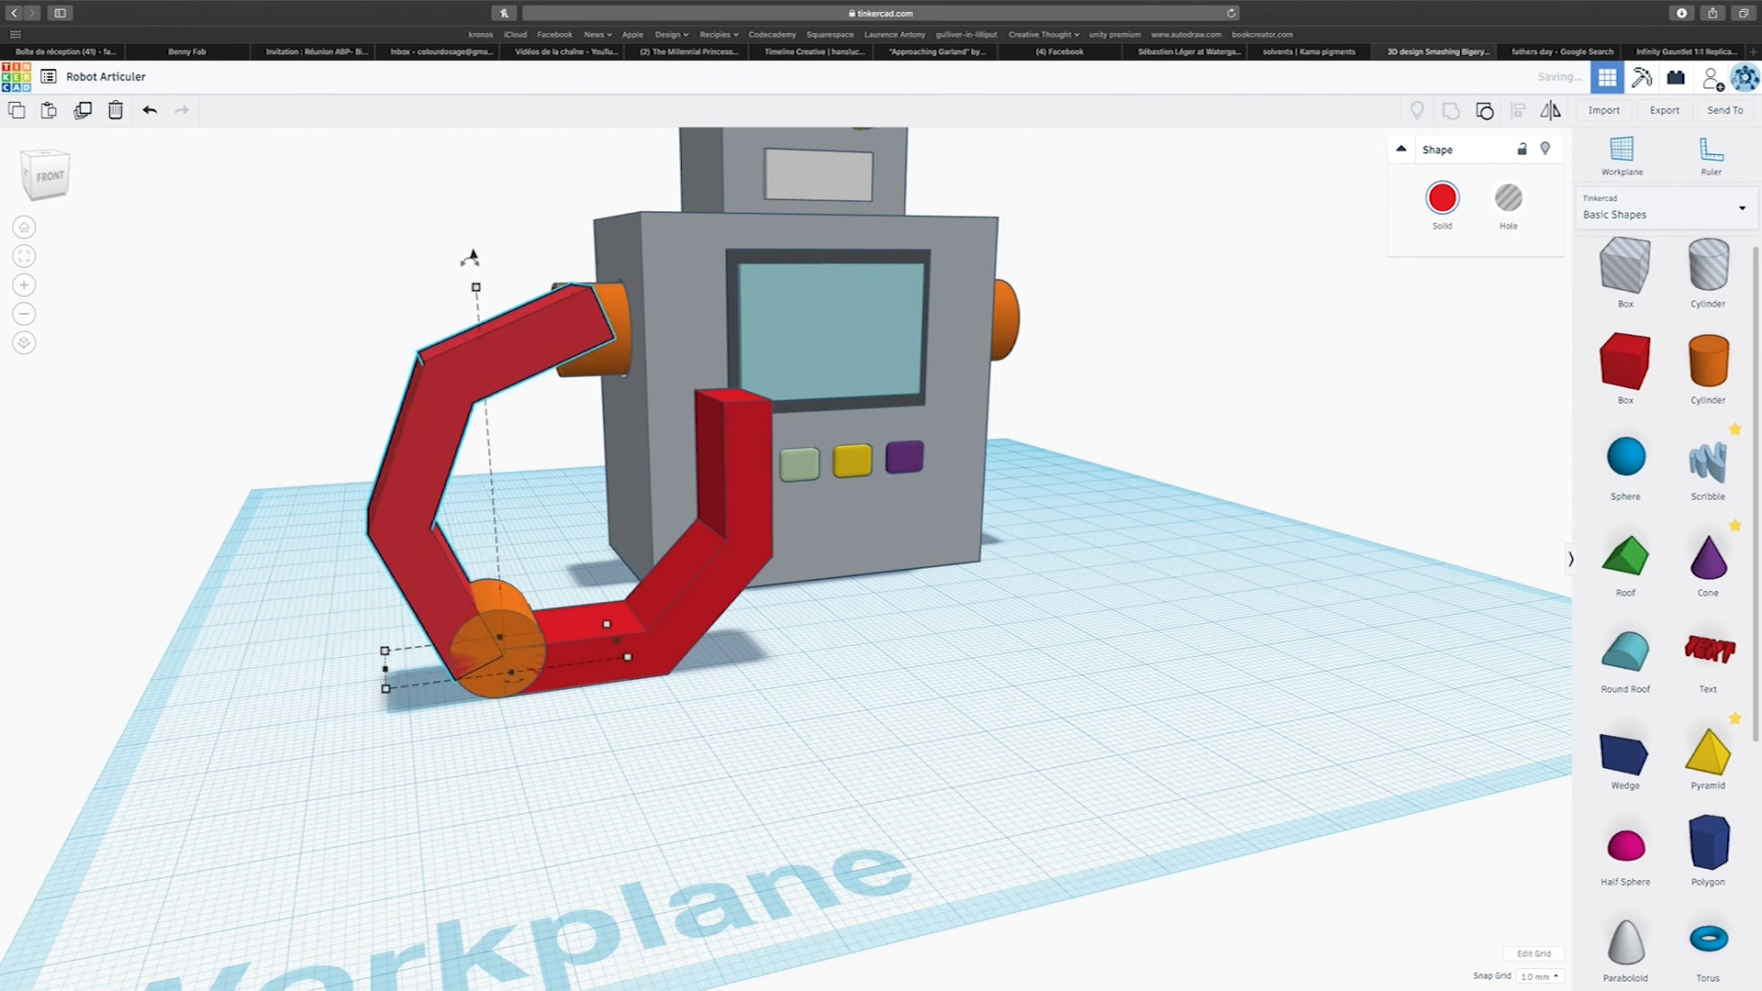
# Lengthen the orange cylinder to about 14 mm so it protrudes at the front and back of the claw's jaws.
pyautogui.scroll(-3, 398, 544)
pyautogui.moveTo(552, 633); pyautogui.dragTo(464, 673, button='right')
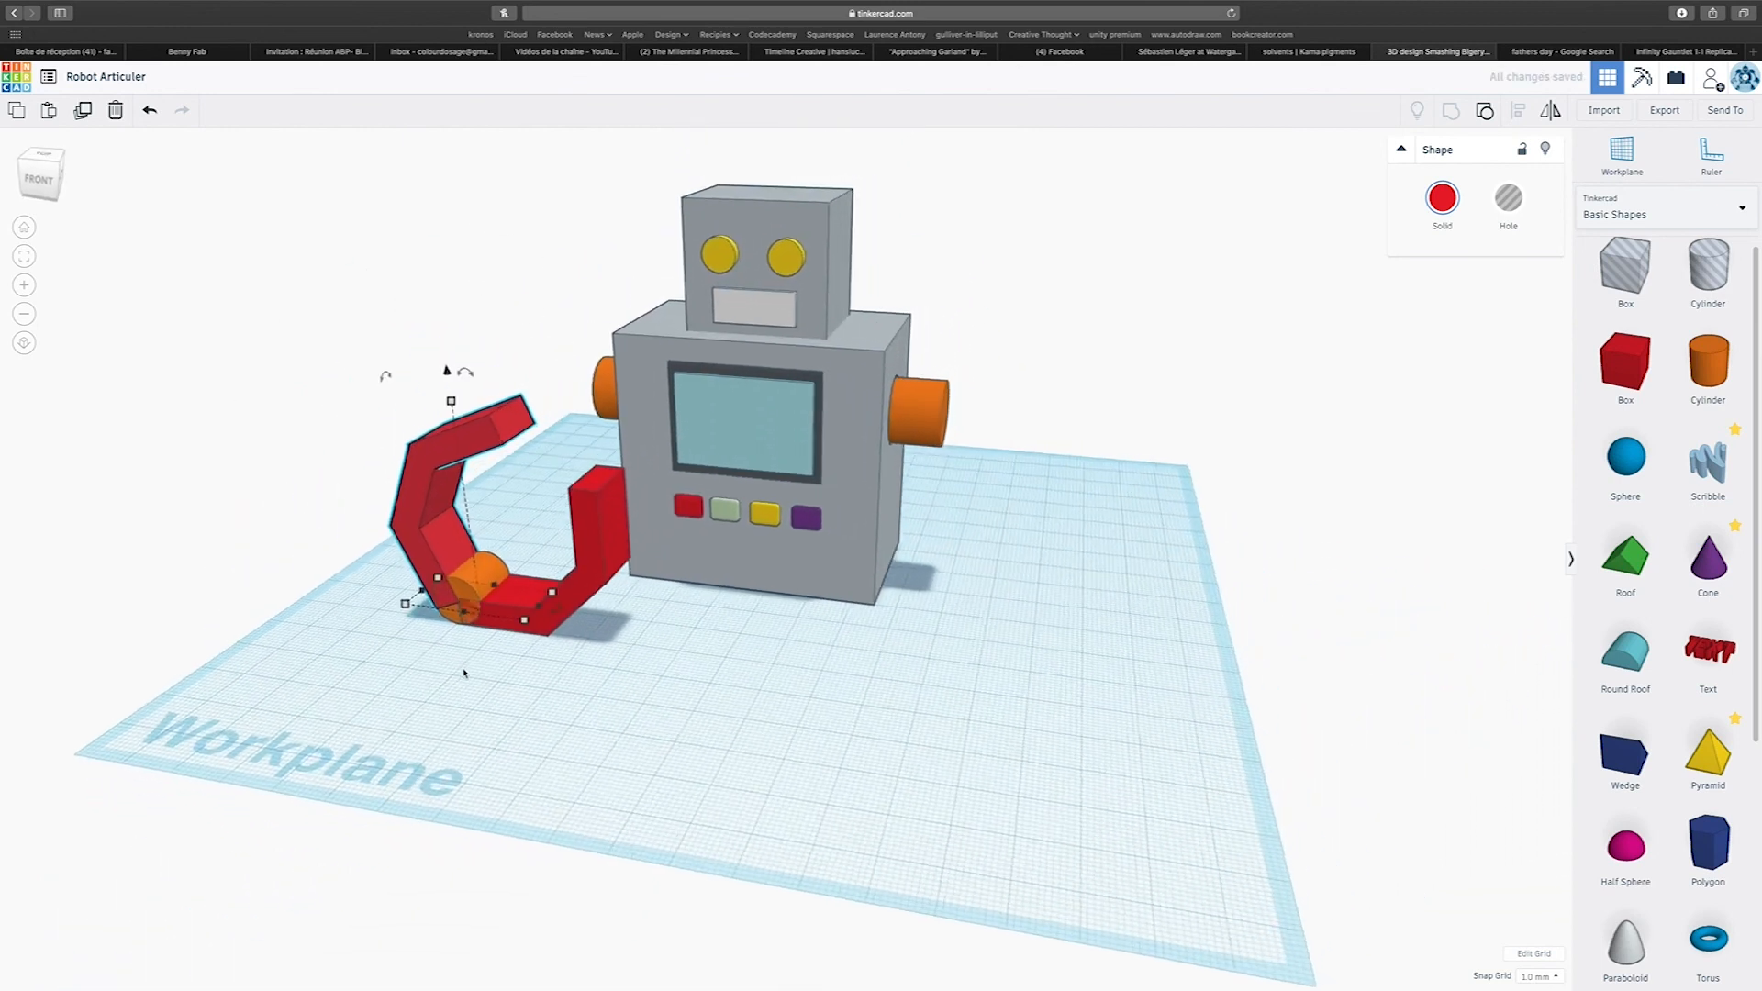
pyautogui.click(478, 697)
pyautogui.moveTo(478, 580); pyautogui.dragTo(485, 572)
pyautogui.moveTo(530, 767); pyautogui.dragTo(474, 790, button='right')
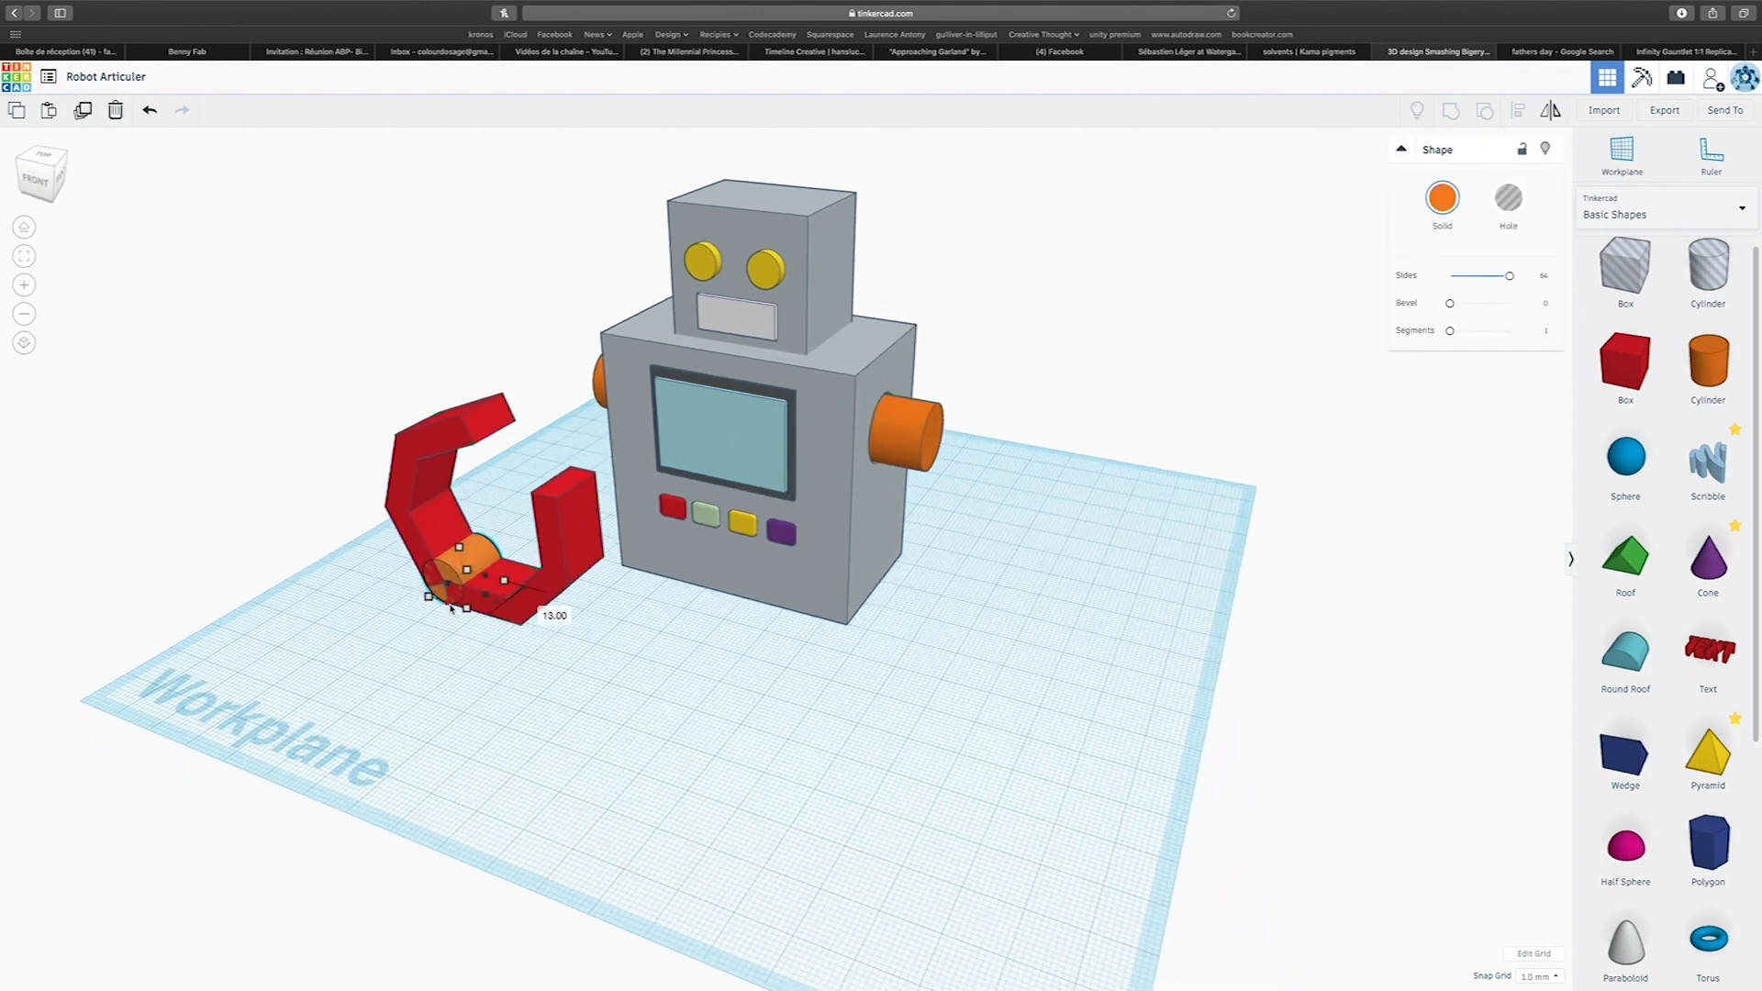
pyautogui.moveTo(547, 649); pyautogui.dragTo(527, 551, button='right')
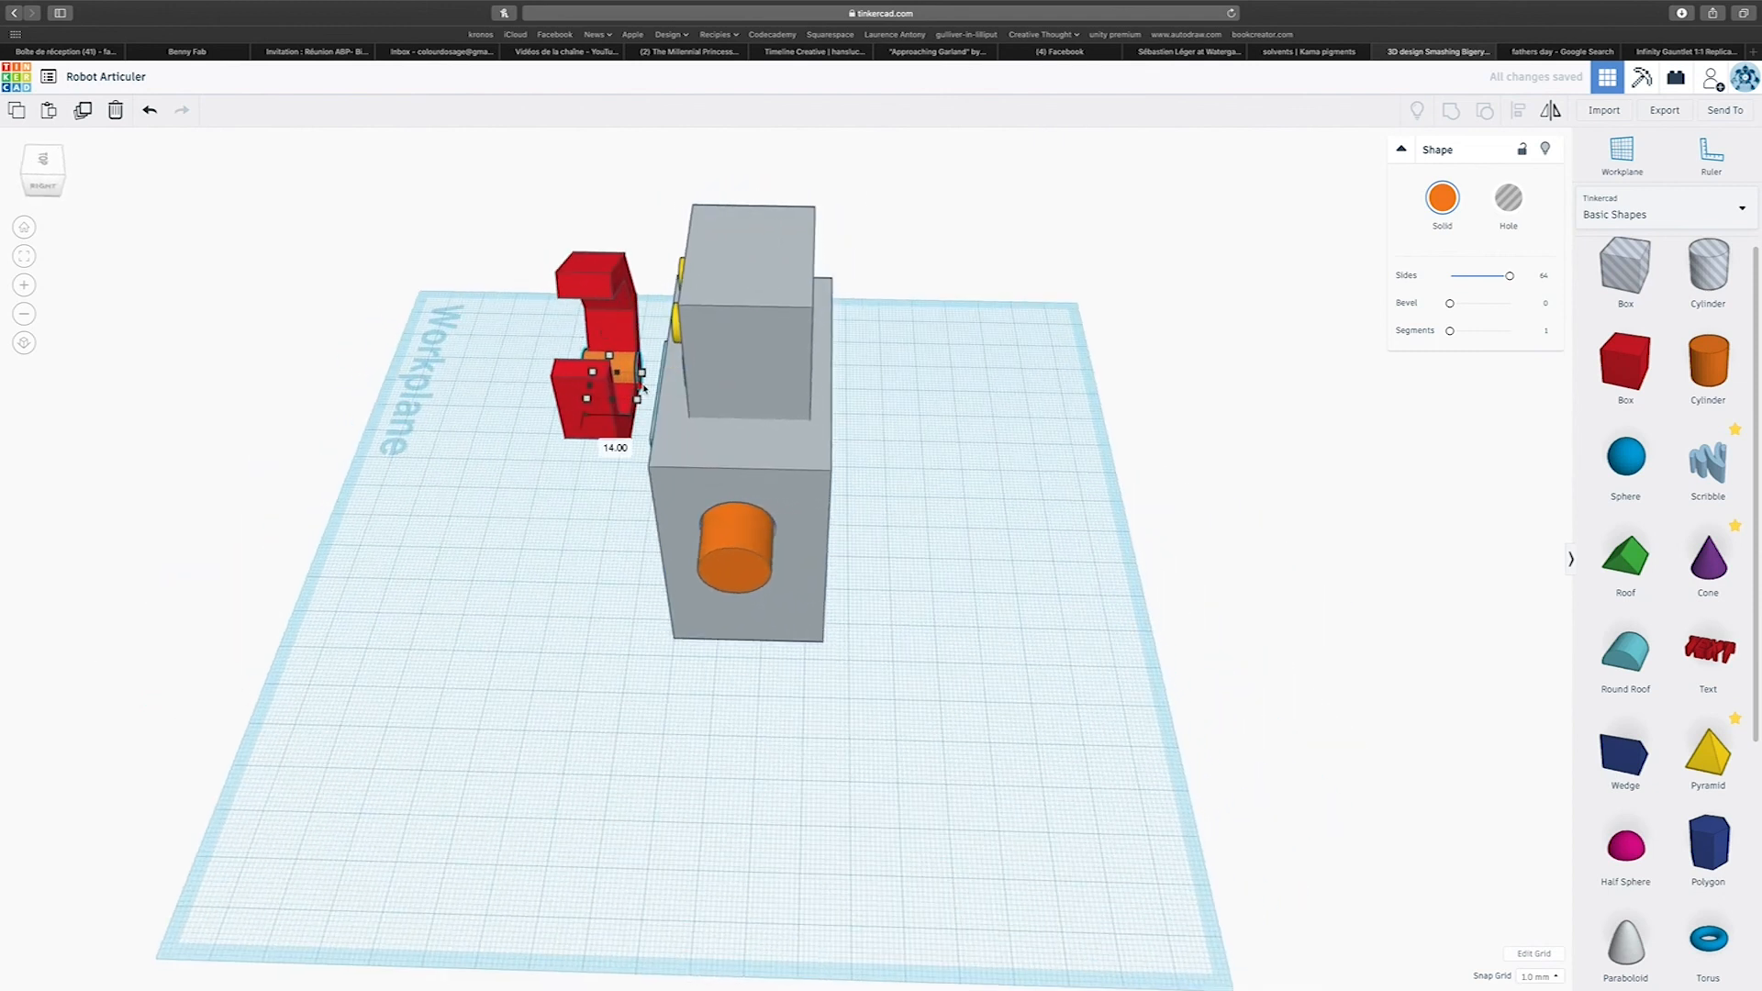
pyautogui.moveTo(648, 389); pyautogui.dragTo(1056, 424, button='right')
pyautogui.scroll(4, 928, 606)
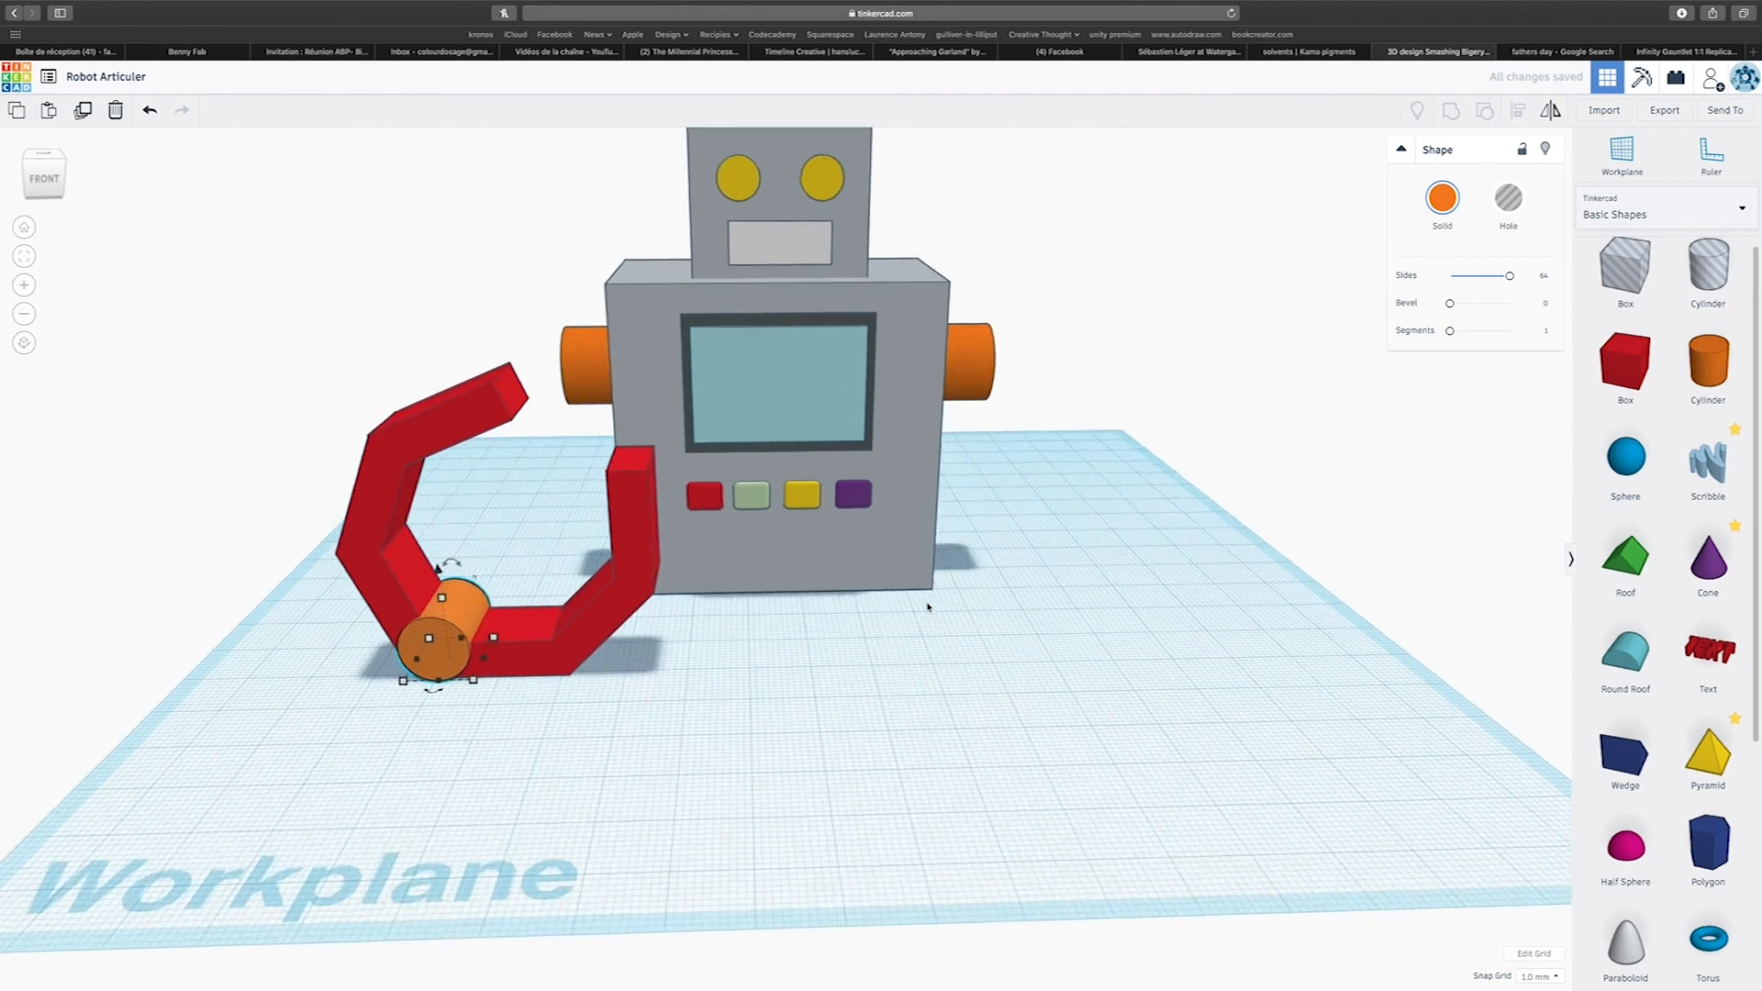
# Colour the claw's hinge cylinder dark grey and both bent jaws light grey.
pyautogui.click(1450, 199)
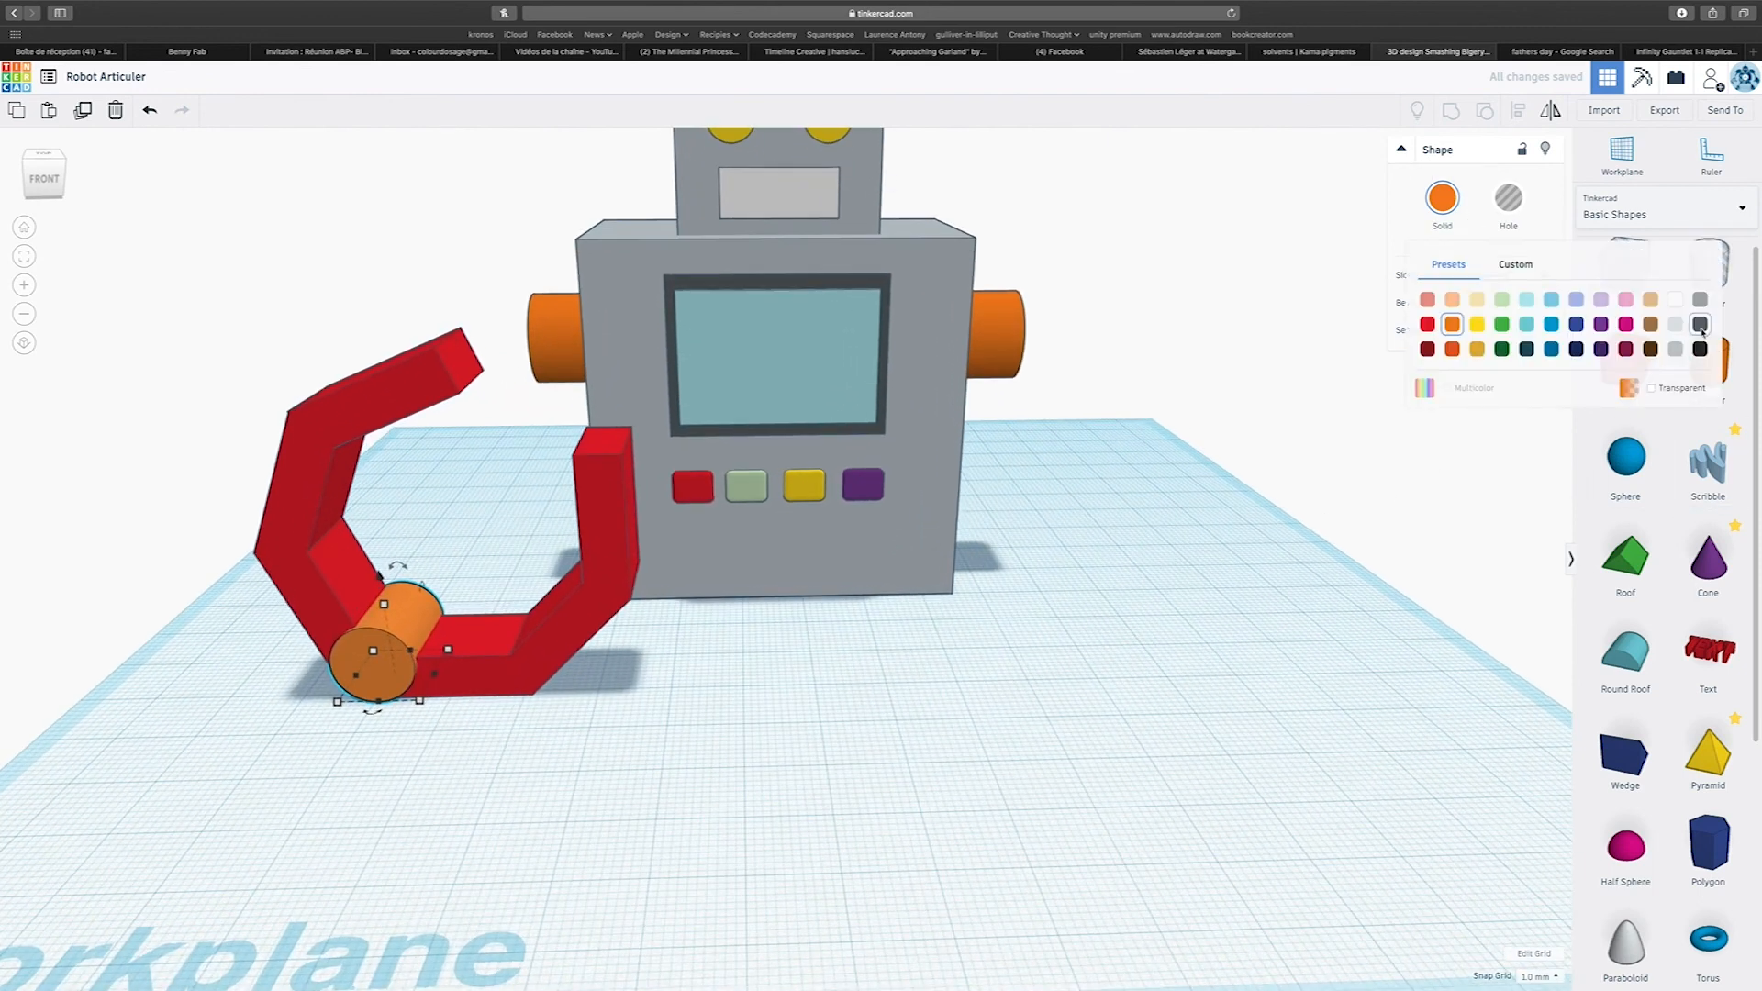
pyautogui.click(1553, 323)
pyautogui.click(527, 658)
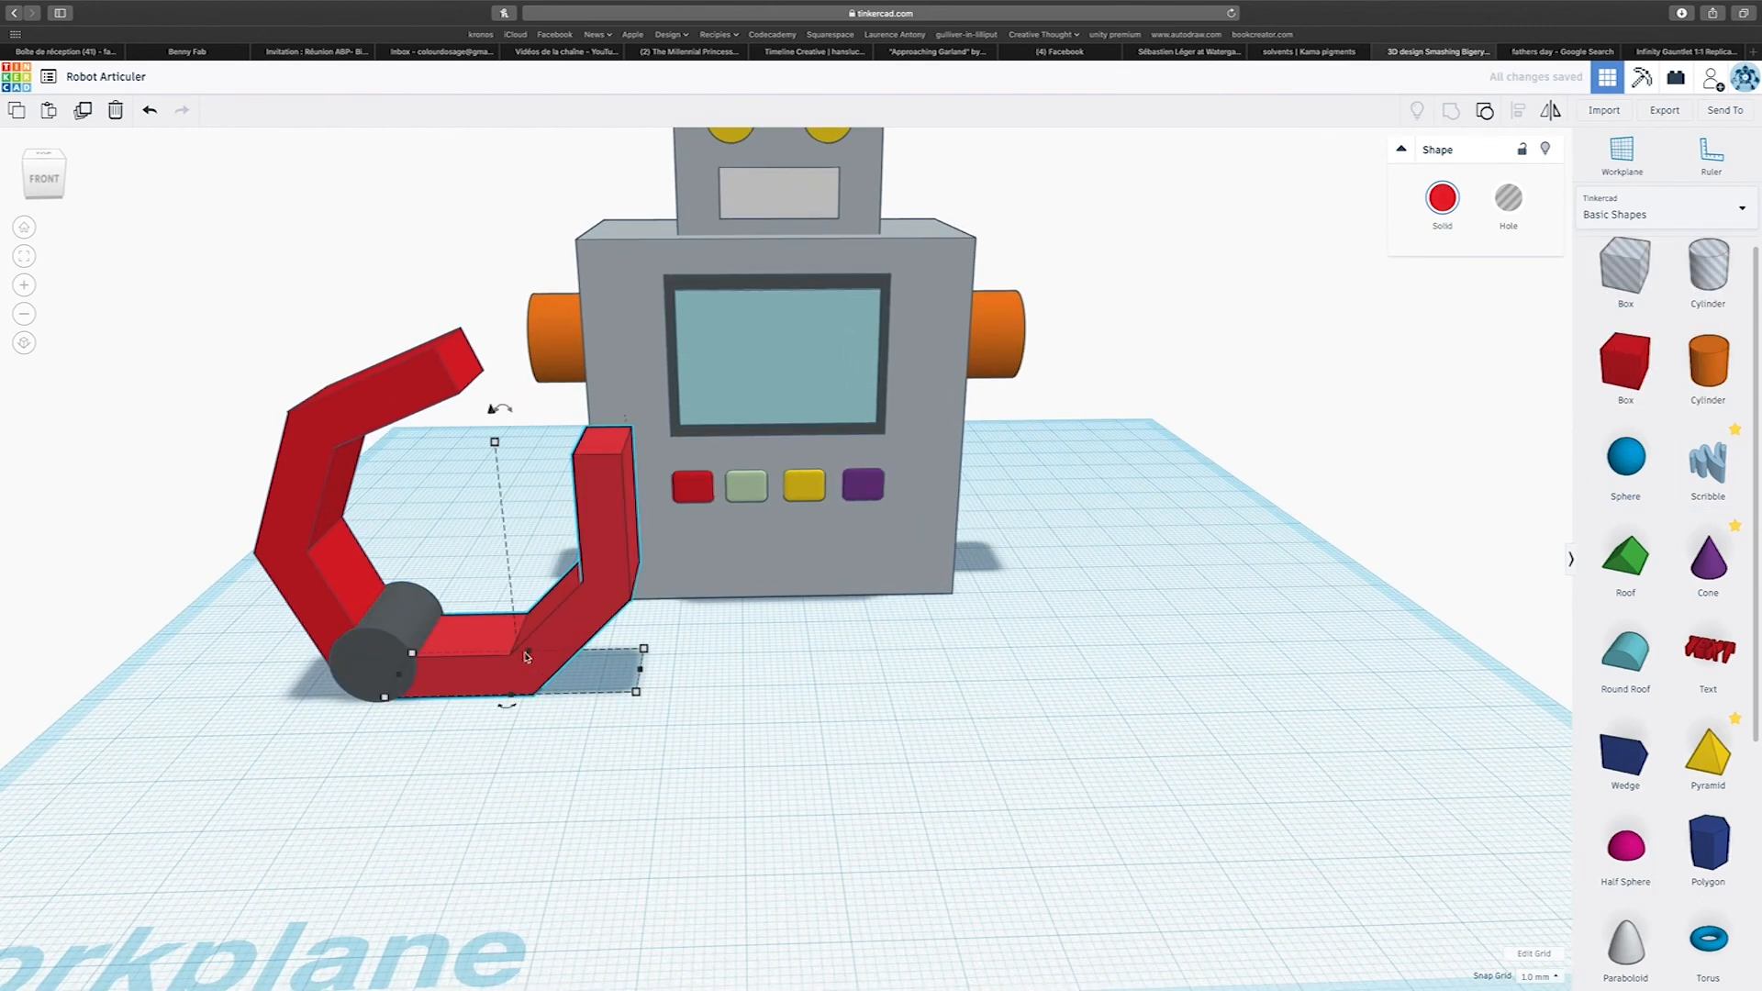
pyautogui.keyDown('shift'); pyautogui.click(317, 435); pyautogui.keyUp('shift')
pyautogui.click(1508, 197)
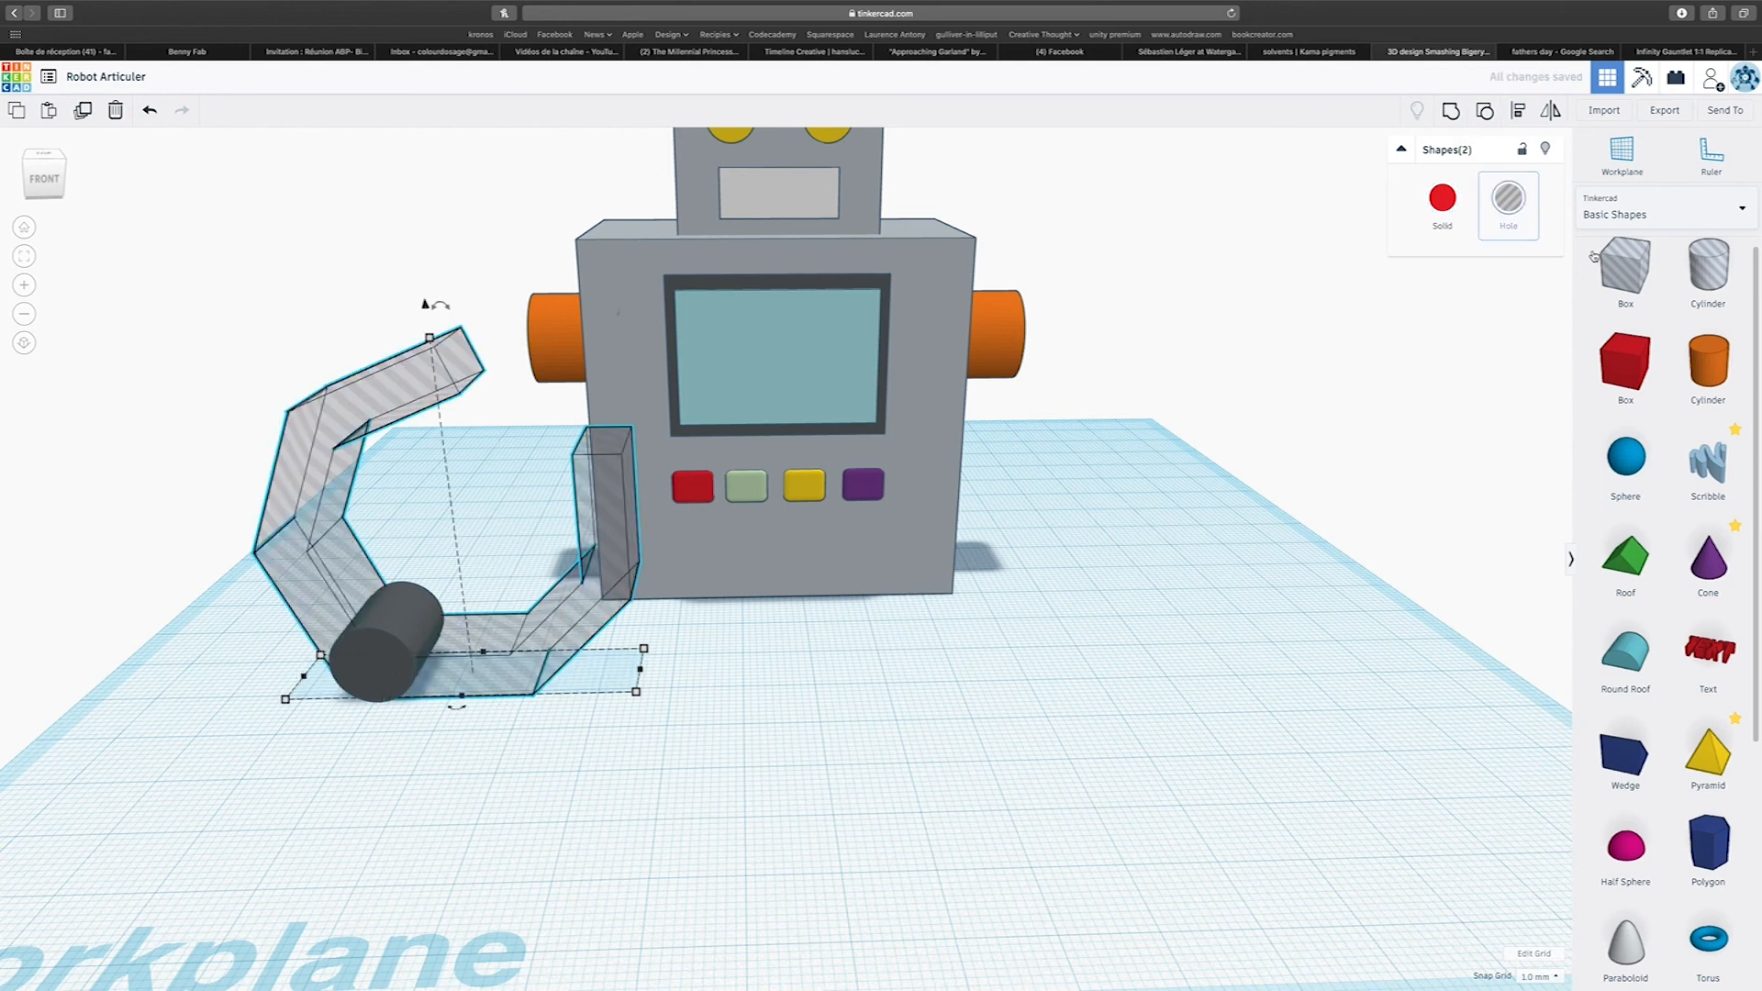
pyautogui.click(1445, 196)
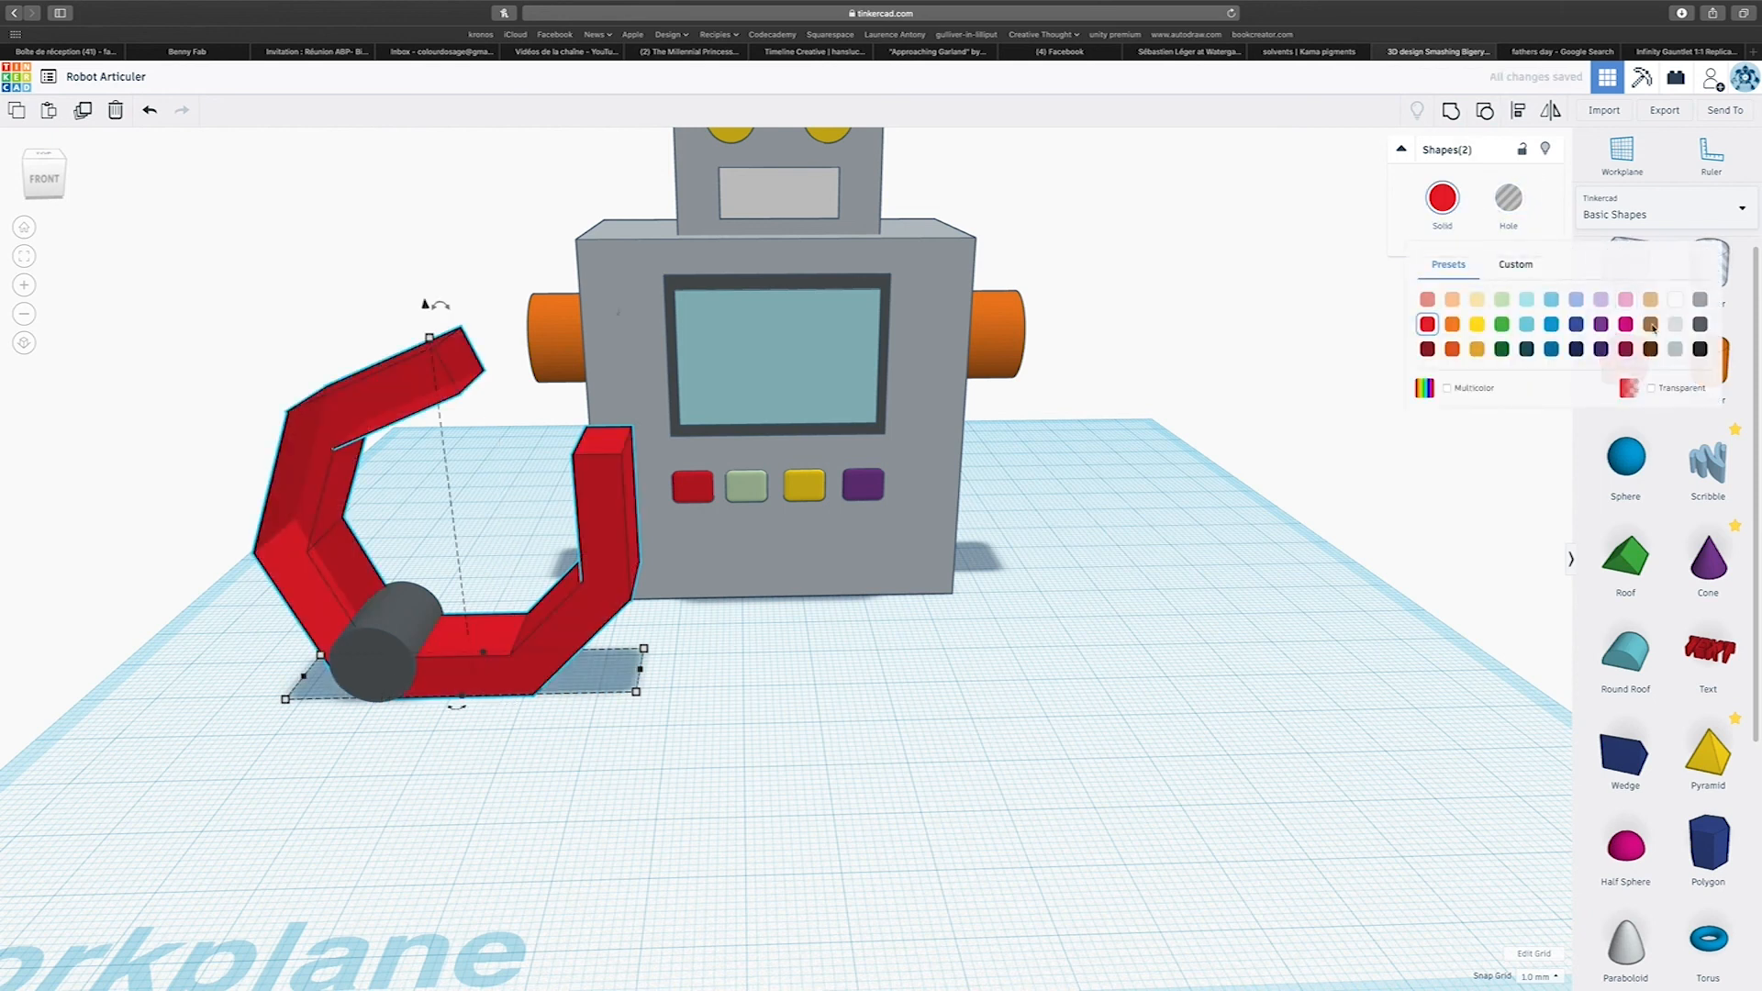
pyautogui.click(1679, 349)
# Group the two jaws and the hinge cylinder into one claw and enable Multicolor to keep their separate colours.
pyautogui.moveTo(252, 423); pyautogui.dragTo(514, 767)
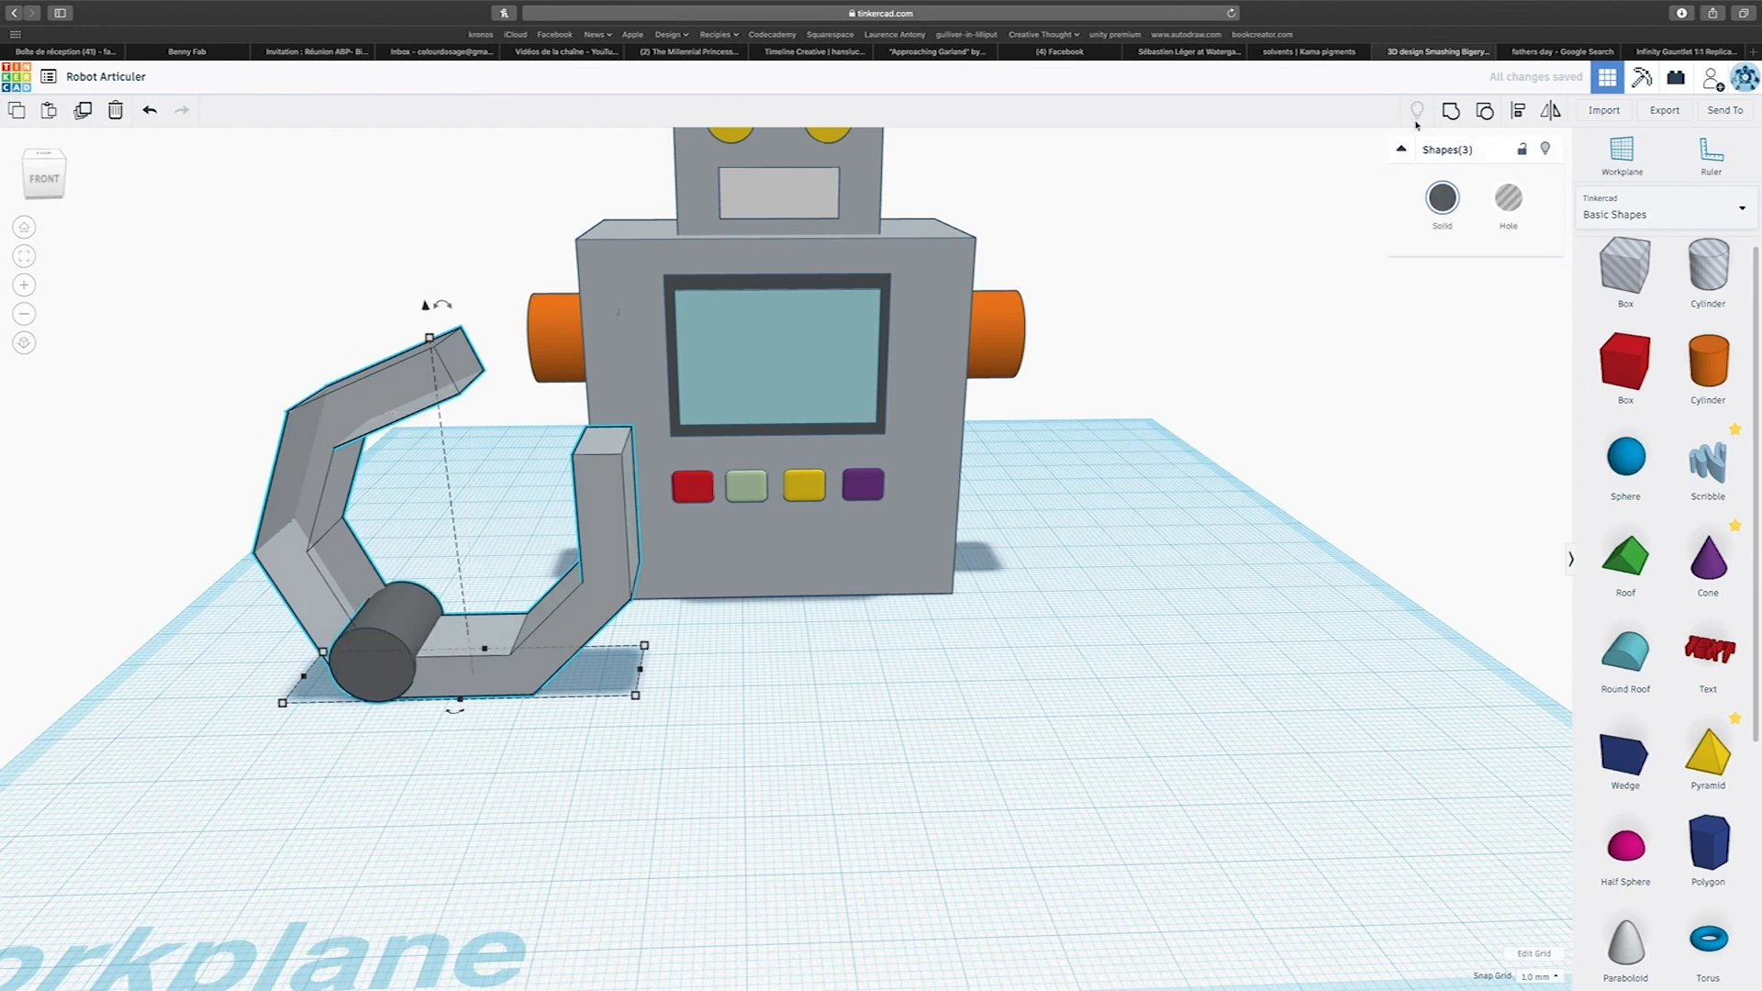
pyautogui.click(1451, 110)
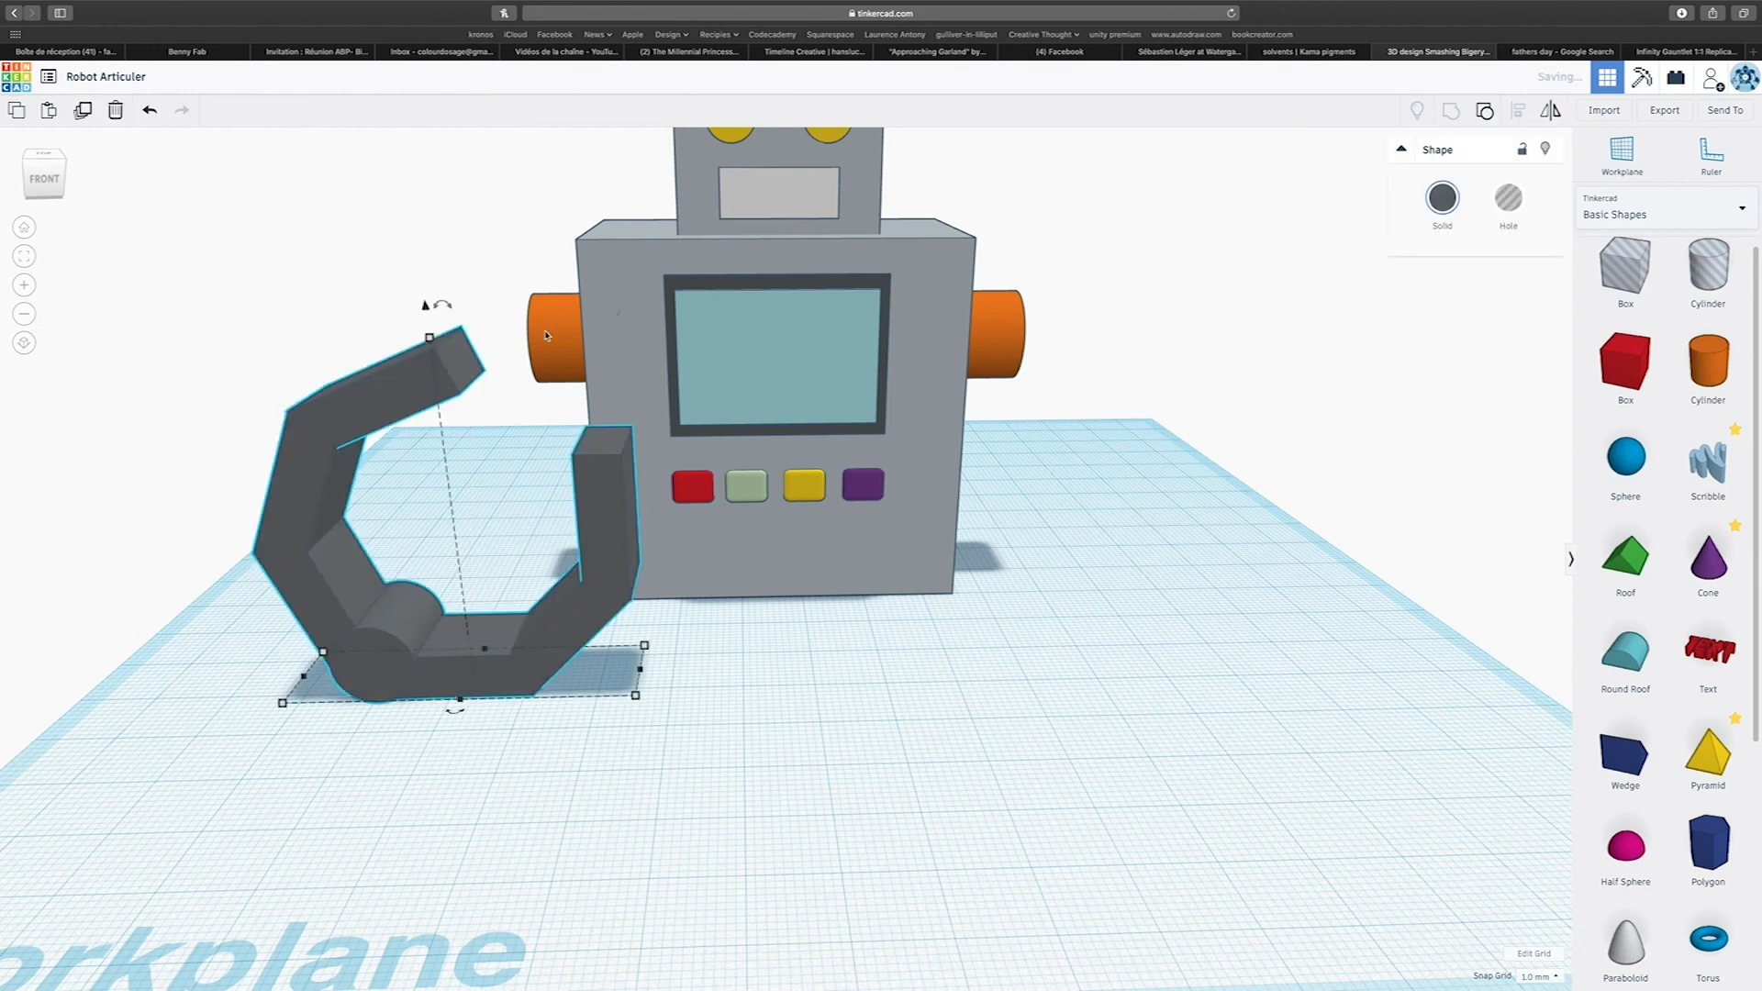
pyautogui.click(1442, 197)
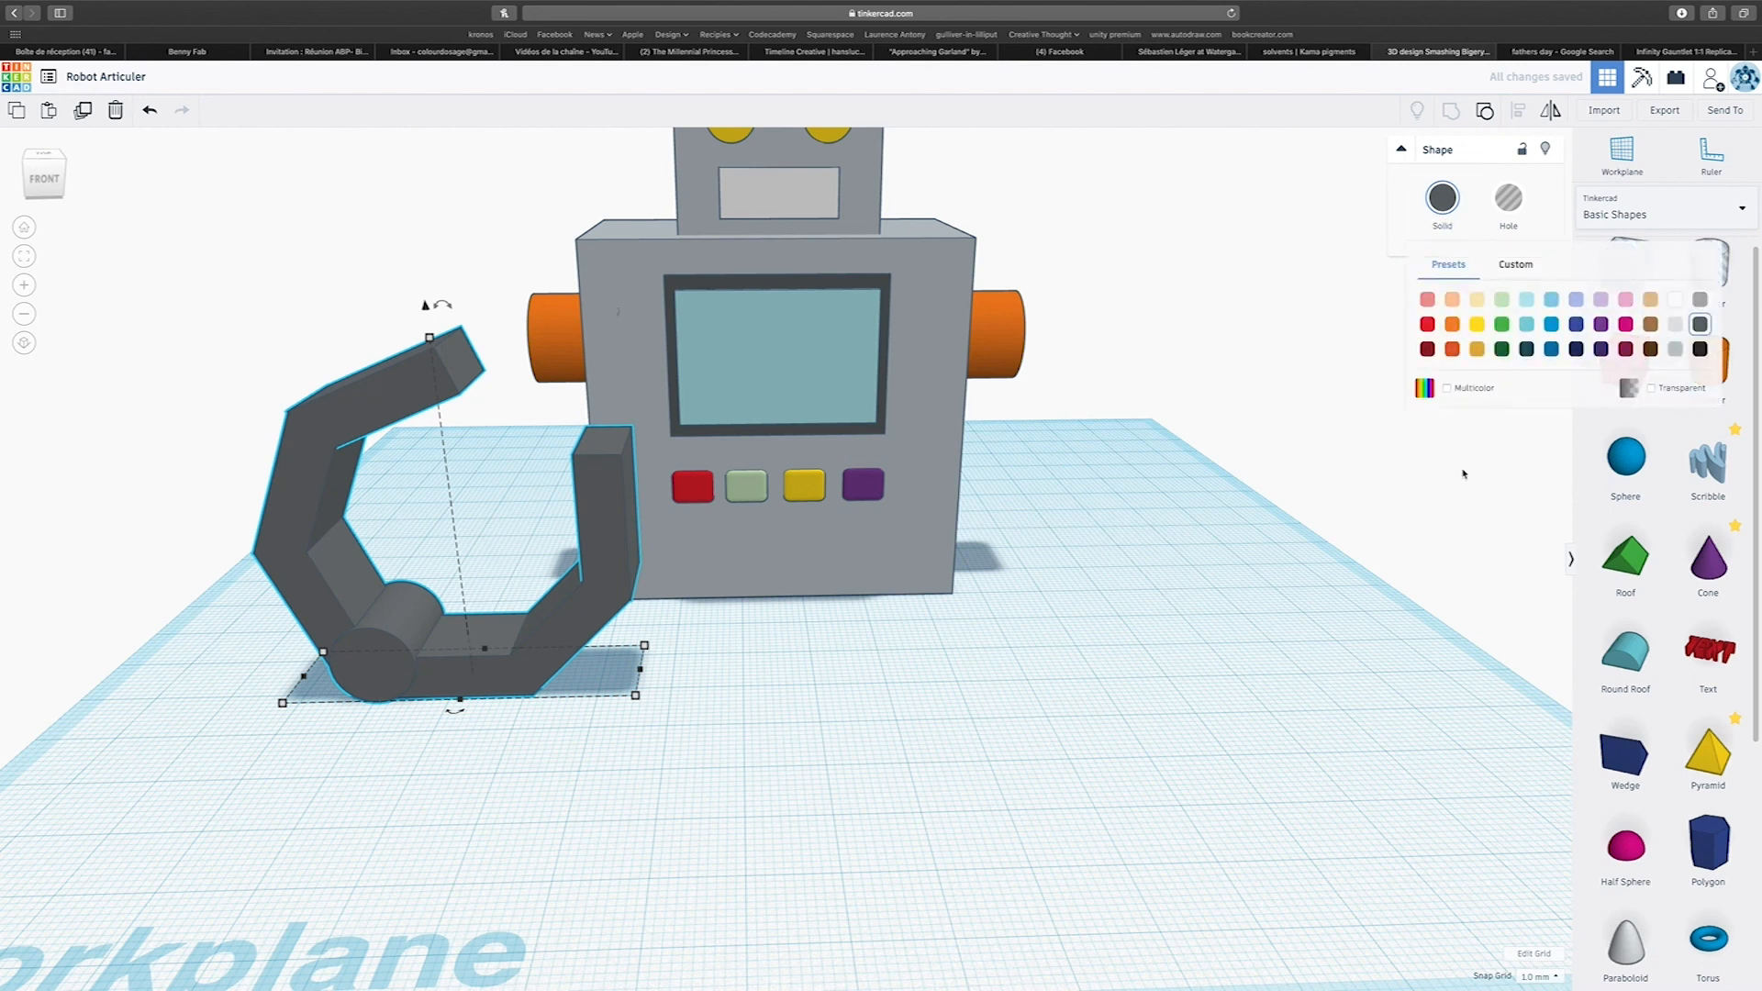
pyautogui.click(1445, 388)
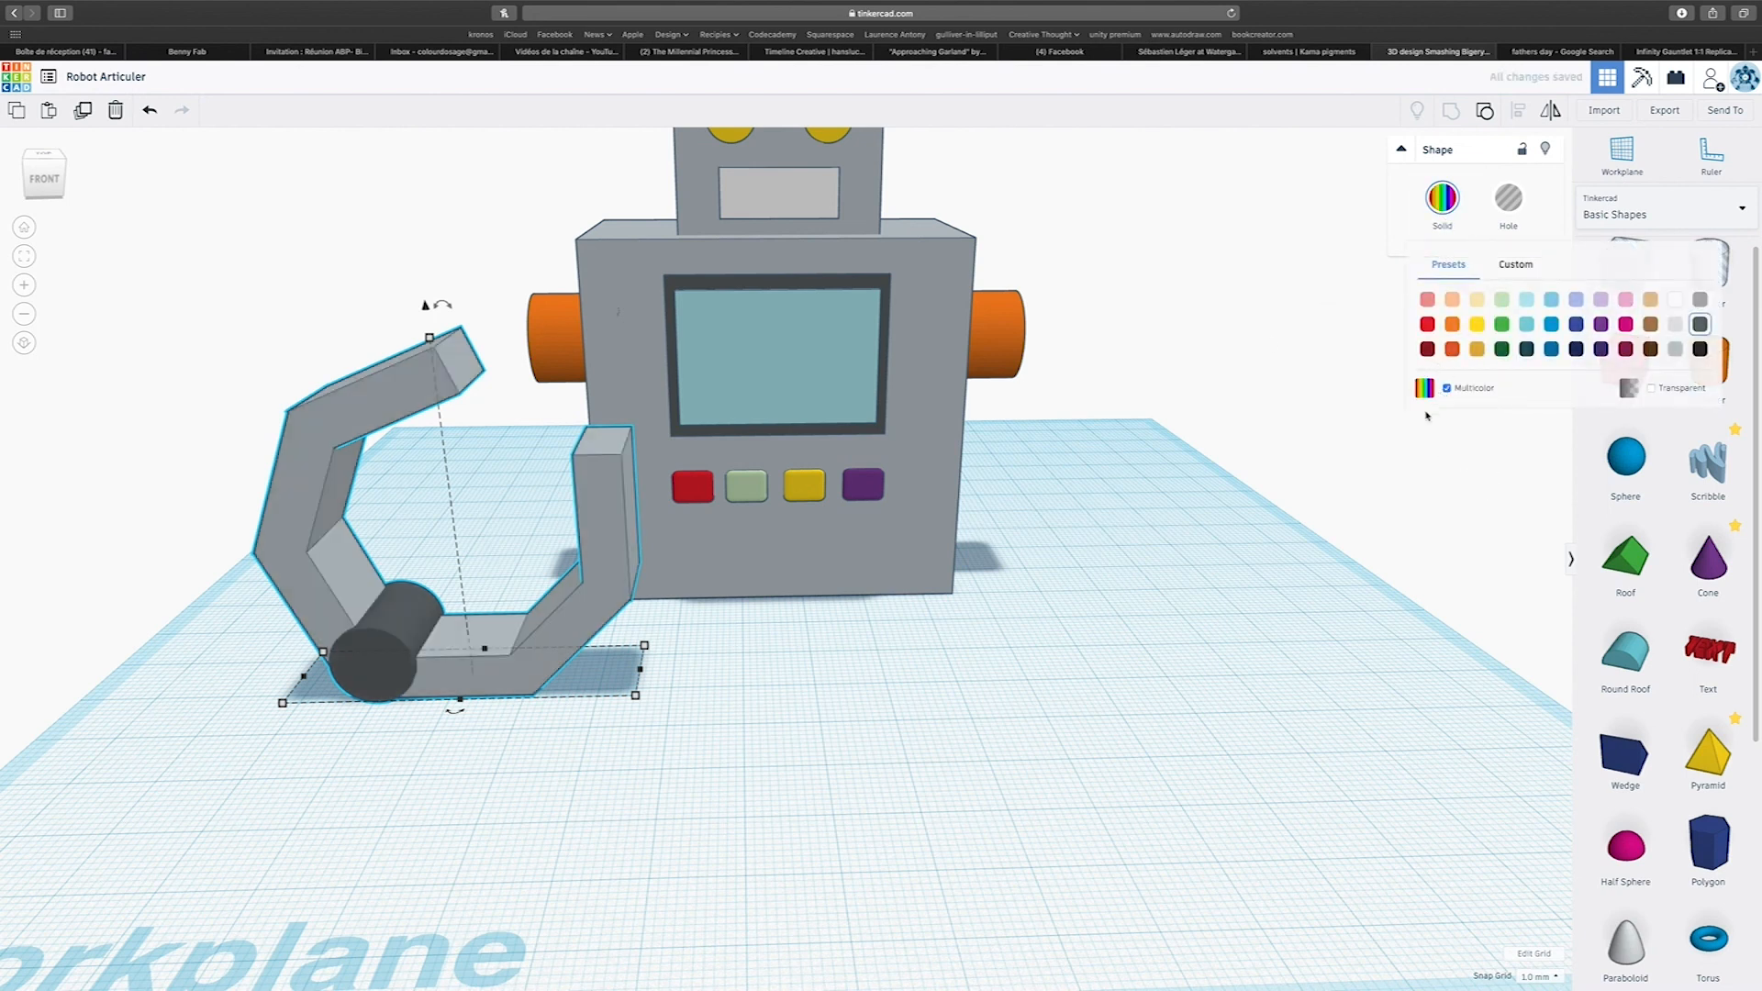
pyautogui.click(1066, 381)
# Turn the claw a quarter turn to open forward, shrink it, and move it out in front of the robot.
pyautogui.moveTo(706, 422); pyautogui.dragTo(1160, 621, button='right')
pyautogui.moveTo(1043, 838); pyautogui.dragTo(793, 830)
pyautogui.moveTo(800, 611)
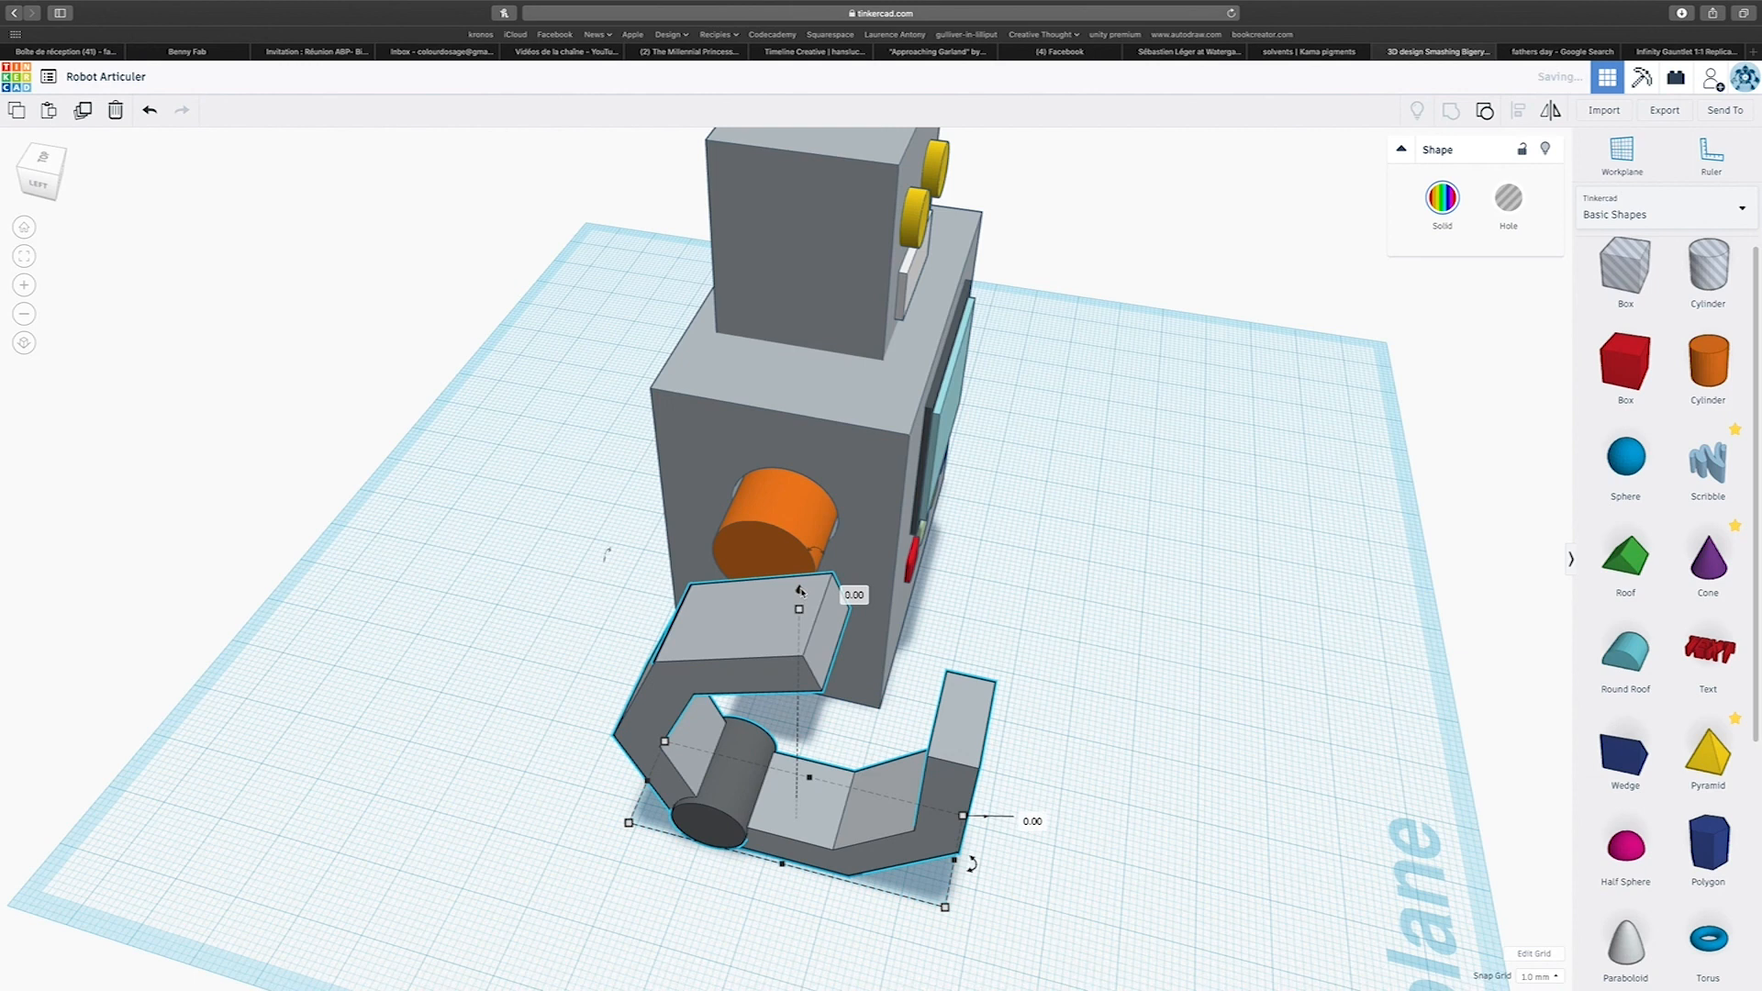
pyautogui.keyDown('shift'); pyautogui.moveTo(800, 612); pyautogui.dragTo(1257, 757); pyautogui.keyUp('shift')
# Add a red box, raise it to shoulder height, and place it over the orange joint pin beside the robot's body.
pyautogui.moveTo(1626, 363); pyautogui.dragTo(759, 767)
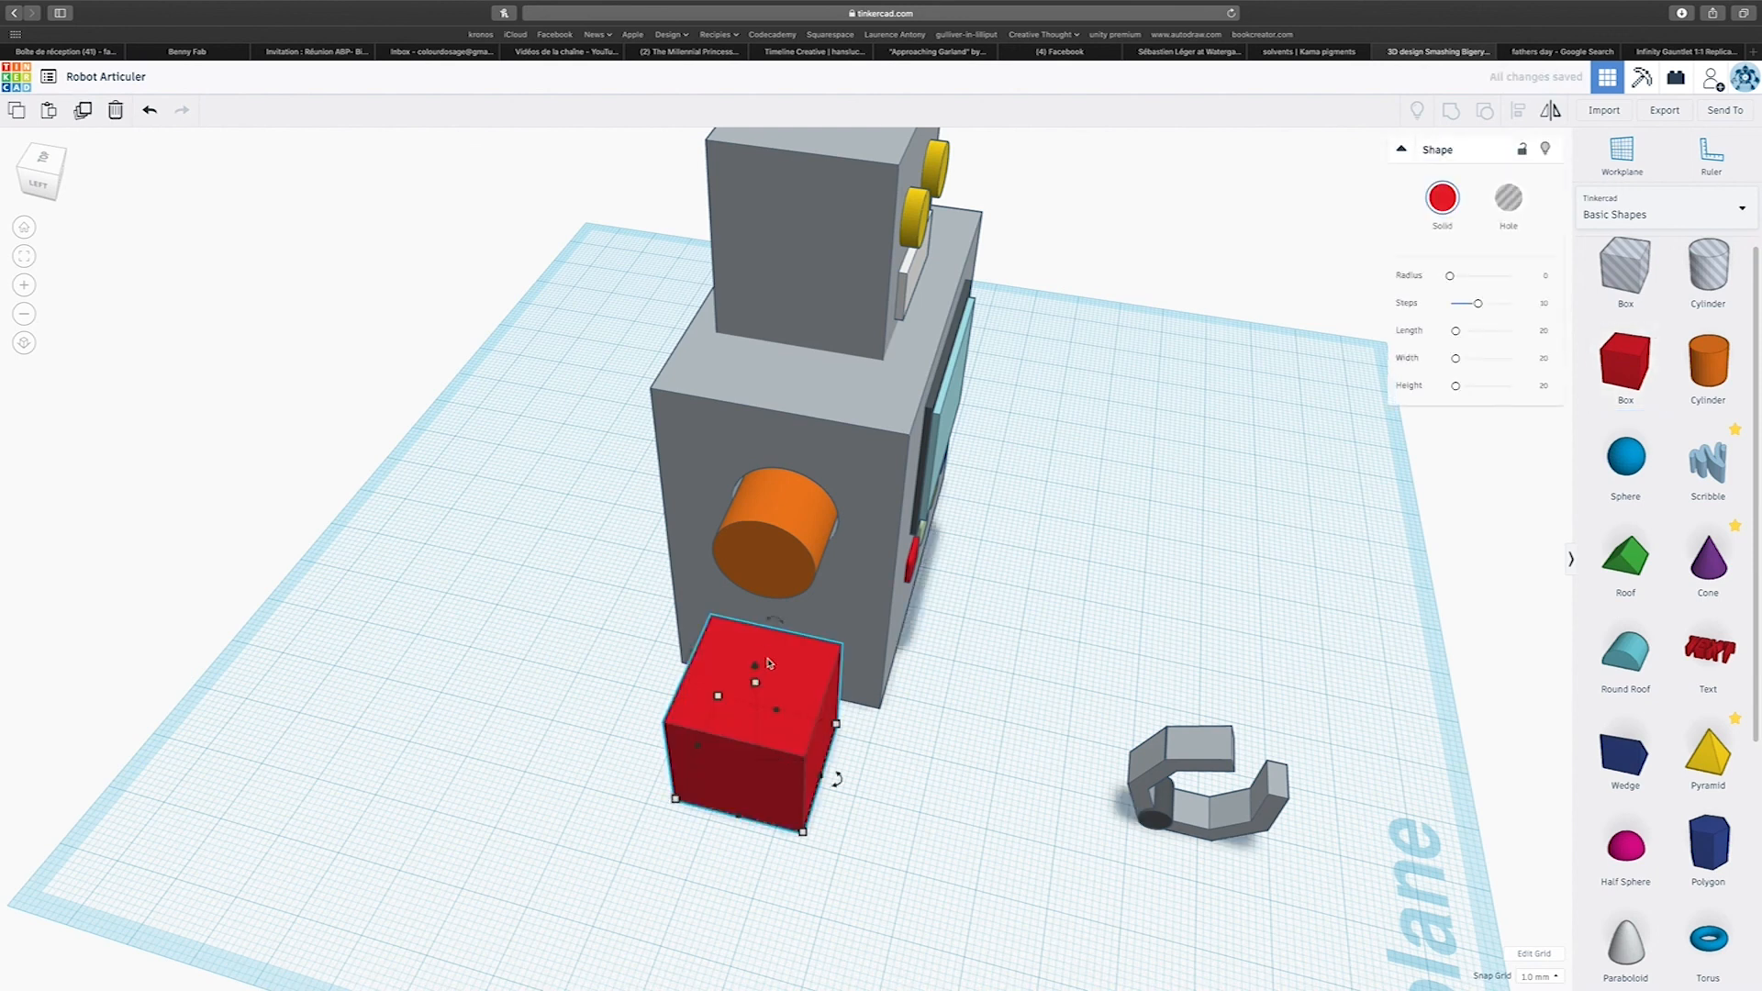
pyautogui.moveTo(757, 669); pyautogui.dragTo(757, 505)
pyautogui.moveTo(814, 735); pyautogui.dragTo(560, 655, button='right')
pyautogui.moveTo(466, 487); pyautogui.dragTo(555, 478)
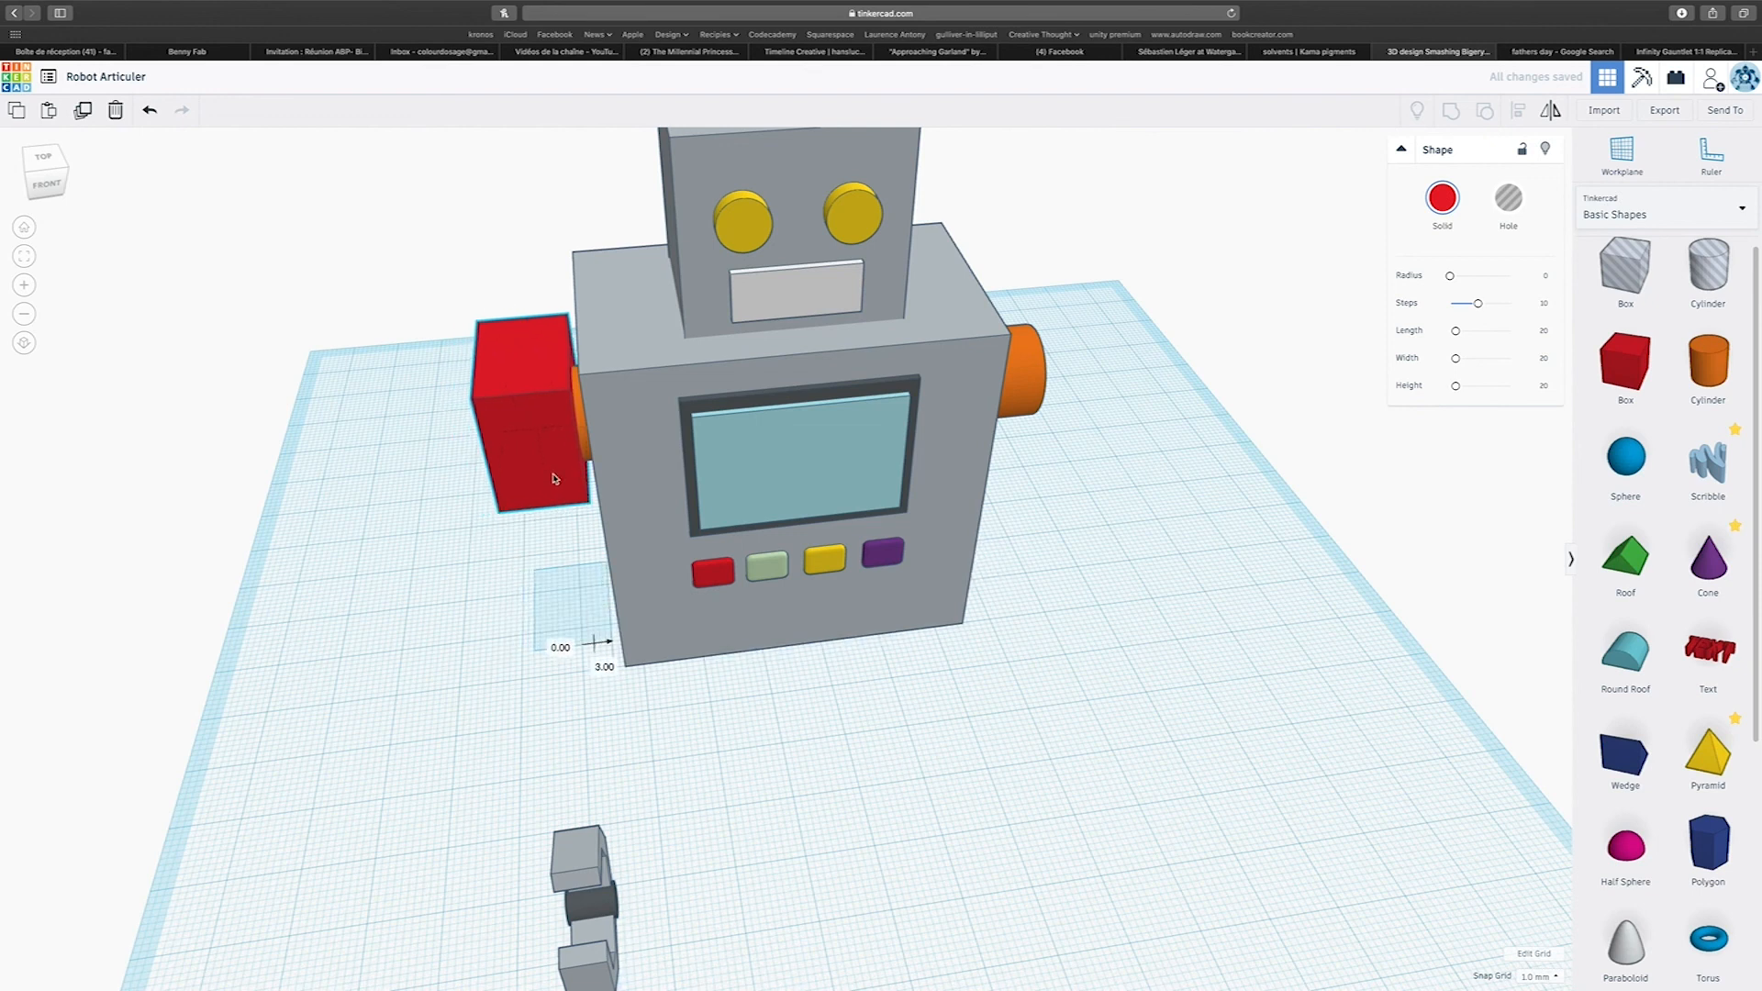
# Extend the red box forward to 67 mm to form an arm and slightly reduce its height.
pyautogui.moveTo(554, 478); pyautogui.dragTo(734, 400, button='right')
pyautogui.moveTo(737, 398); pyautogui.dragTo(1133, 466)
pyautogui.press('super+z')
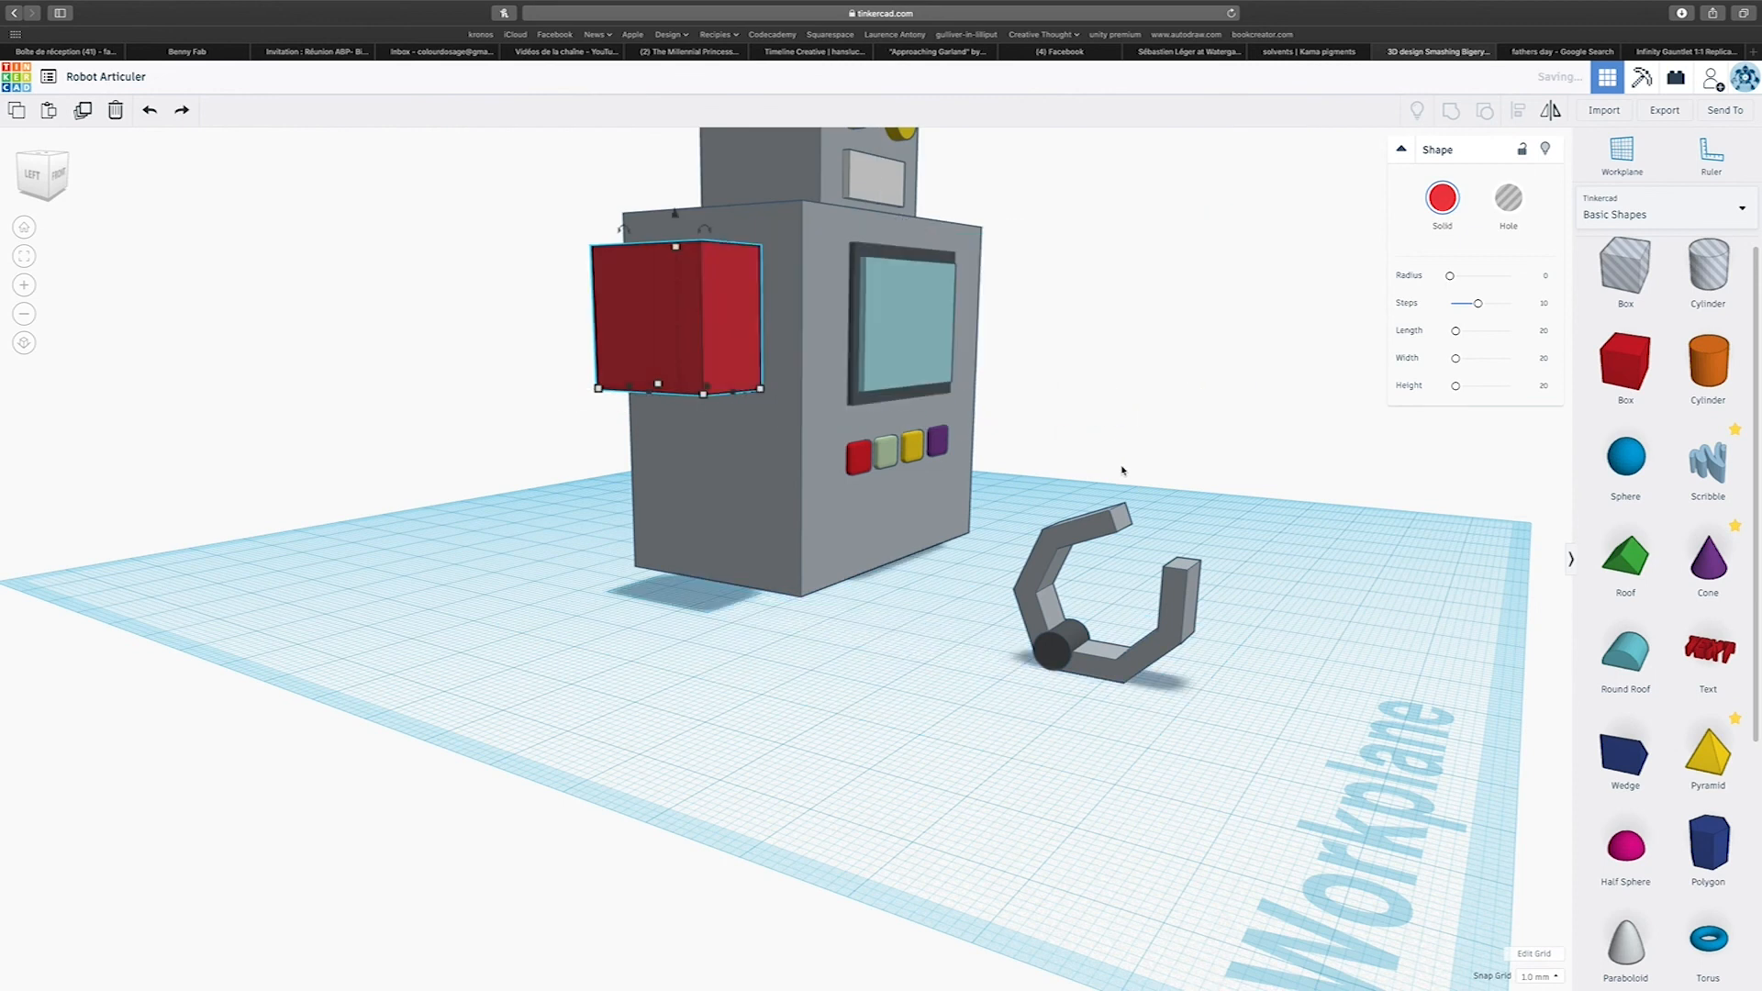
pyautogui.moveTo(734, 395); pyautogui.dragTo(908, 440)
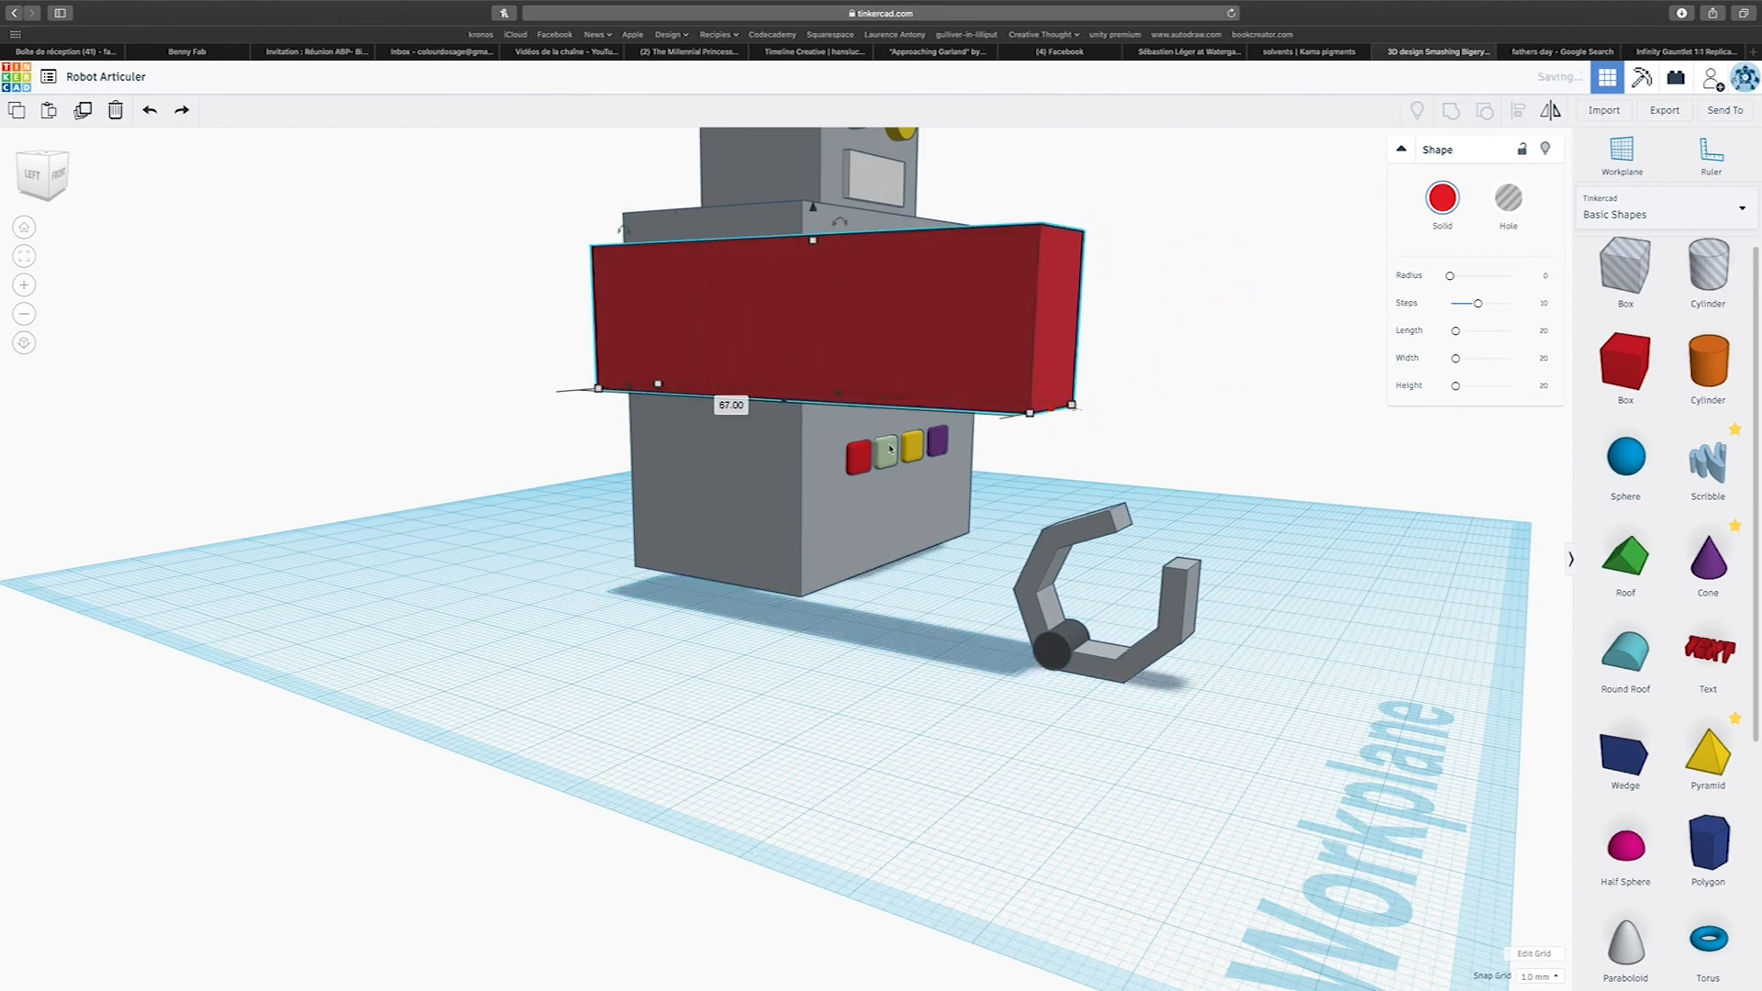
pyautogui.moveTo(815, 244); pyautogui.dragTo(815, 279)
# Duplicate the long red arm and place the copy on the opposite side of the robot.
pyautogui.moveTo(816, 279); pyautogui.dragTo(514, 383, button='right')
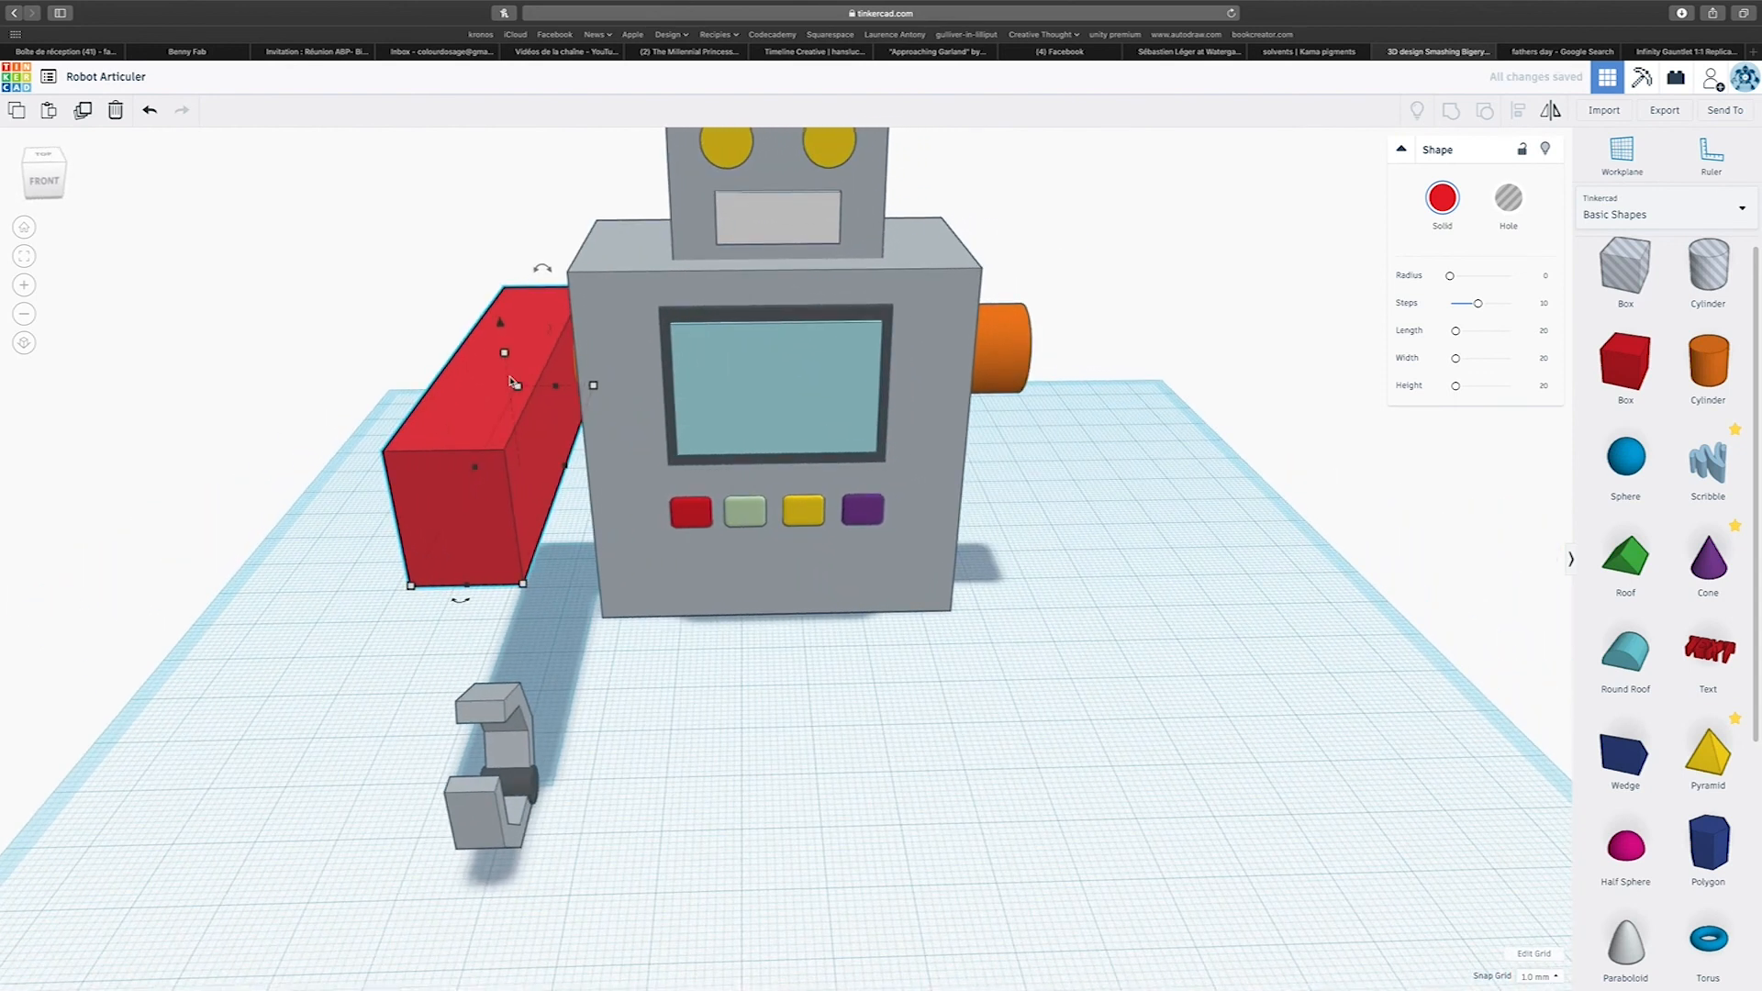
pyautogui.hotkey('ctrl', 'd')
pyautogui.moveTo(511, 449); pyautogui.dragTo(1227, 488)
pyautogui.moveTo(724, 465); pyautogui.dragTo(1185, 472, button='right')
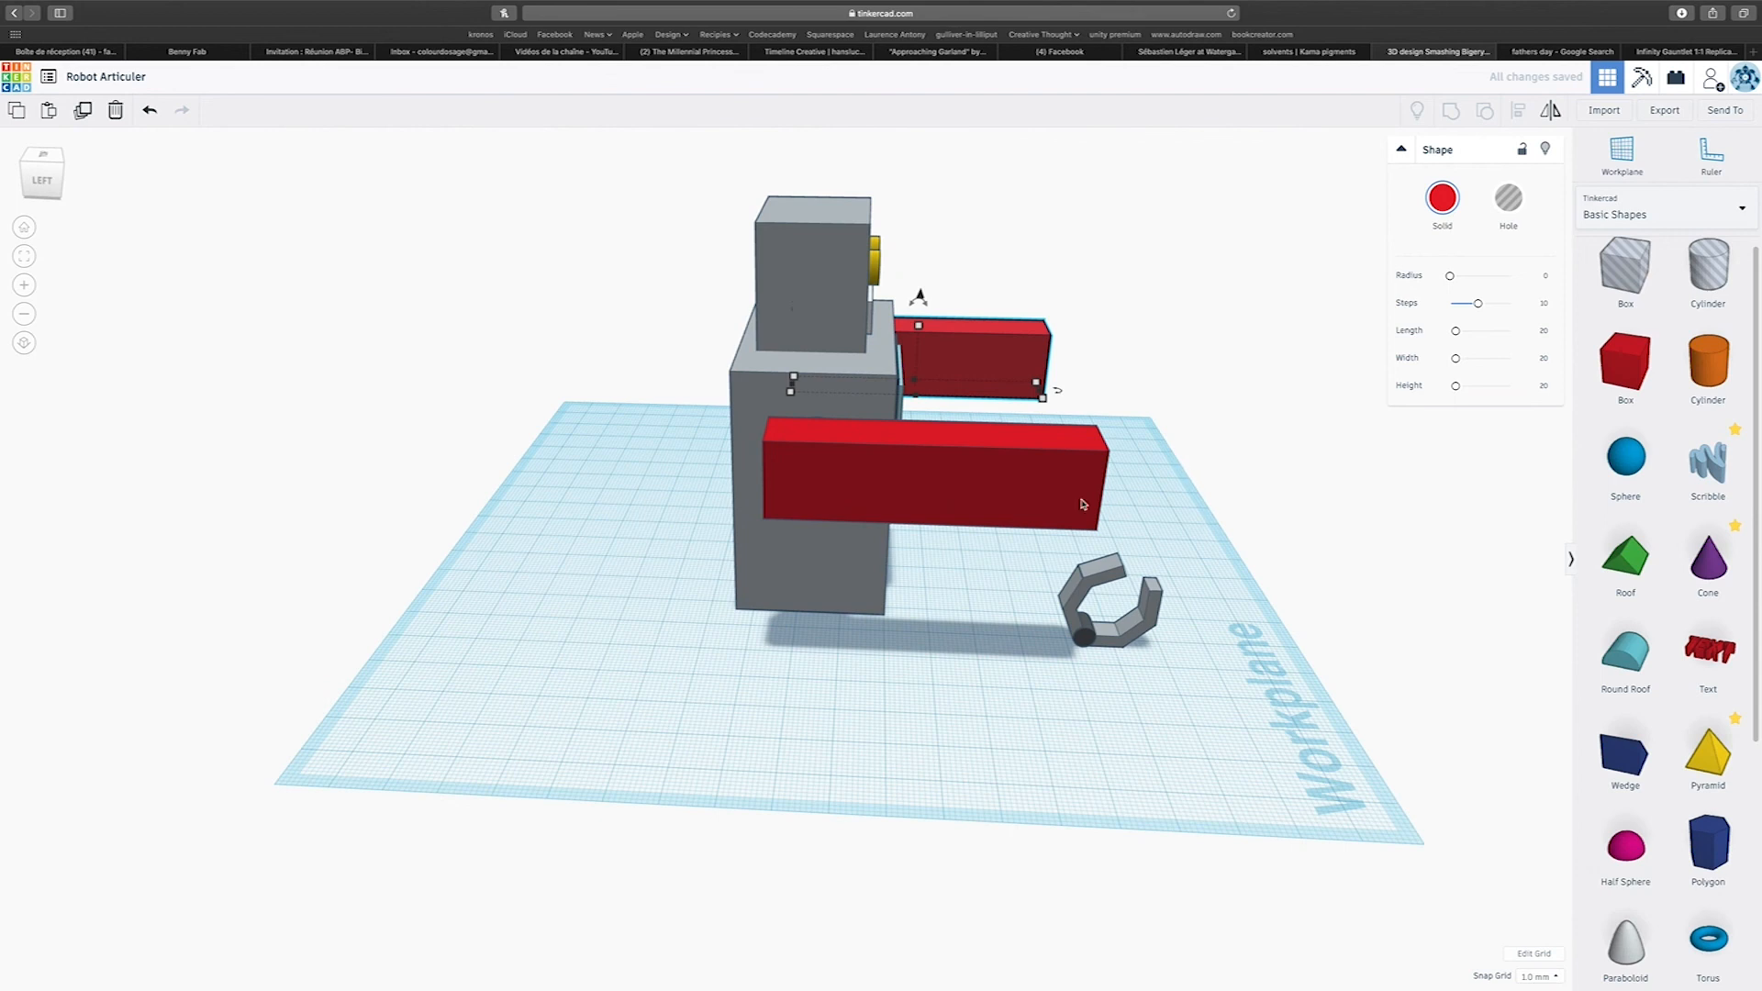
# Raise the claw 36 mm to the free end of the near red arm and delete the duplicate arm.
pyautogui.click(1118, 582)
pyautogui.moveTo(1120, 526); pyautogui.dragTo(1176, 301)
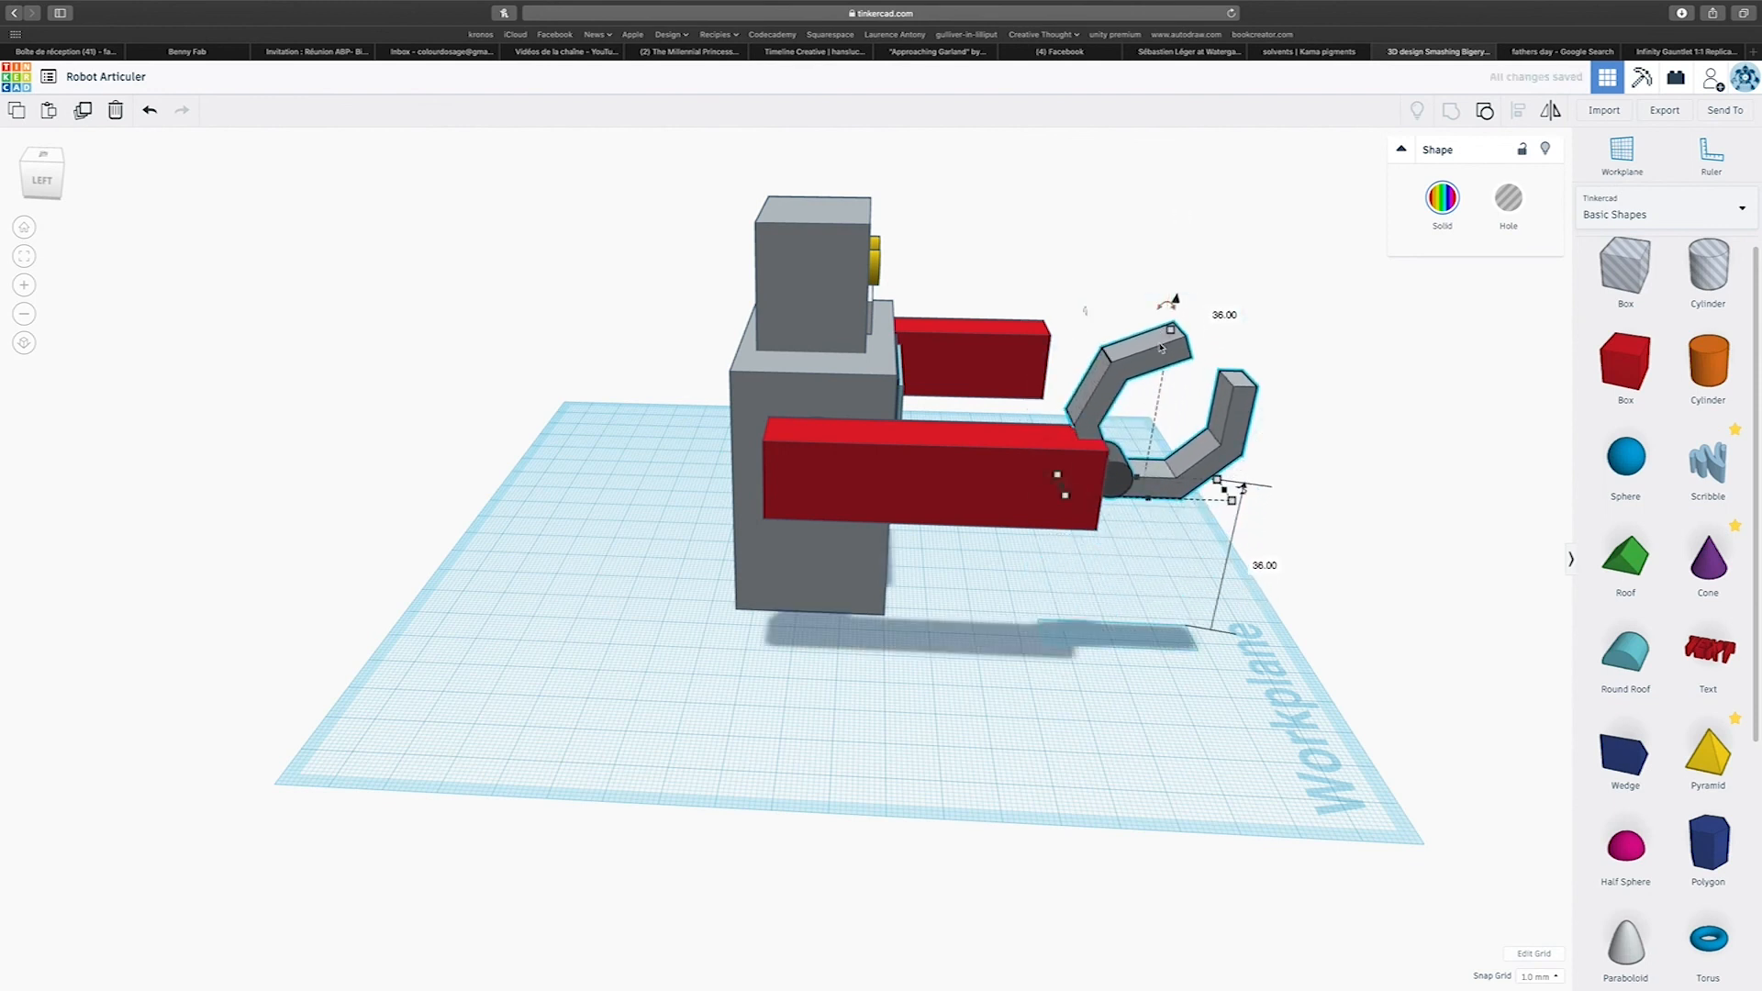
pyautogui.click(920, 336)
pyautogui.press('Delete')
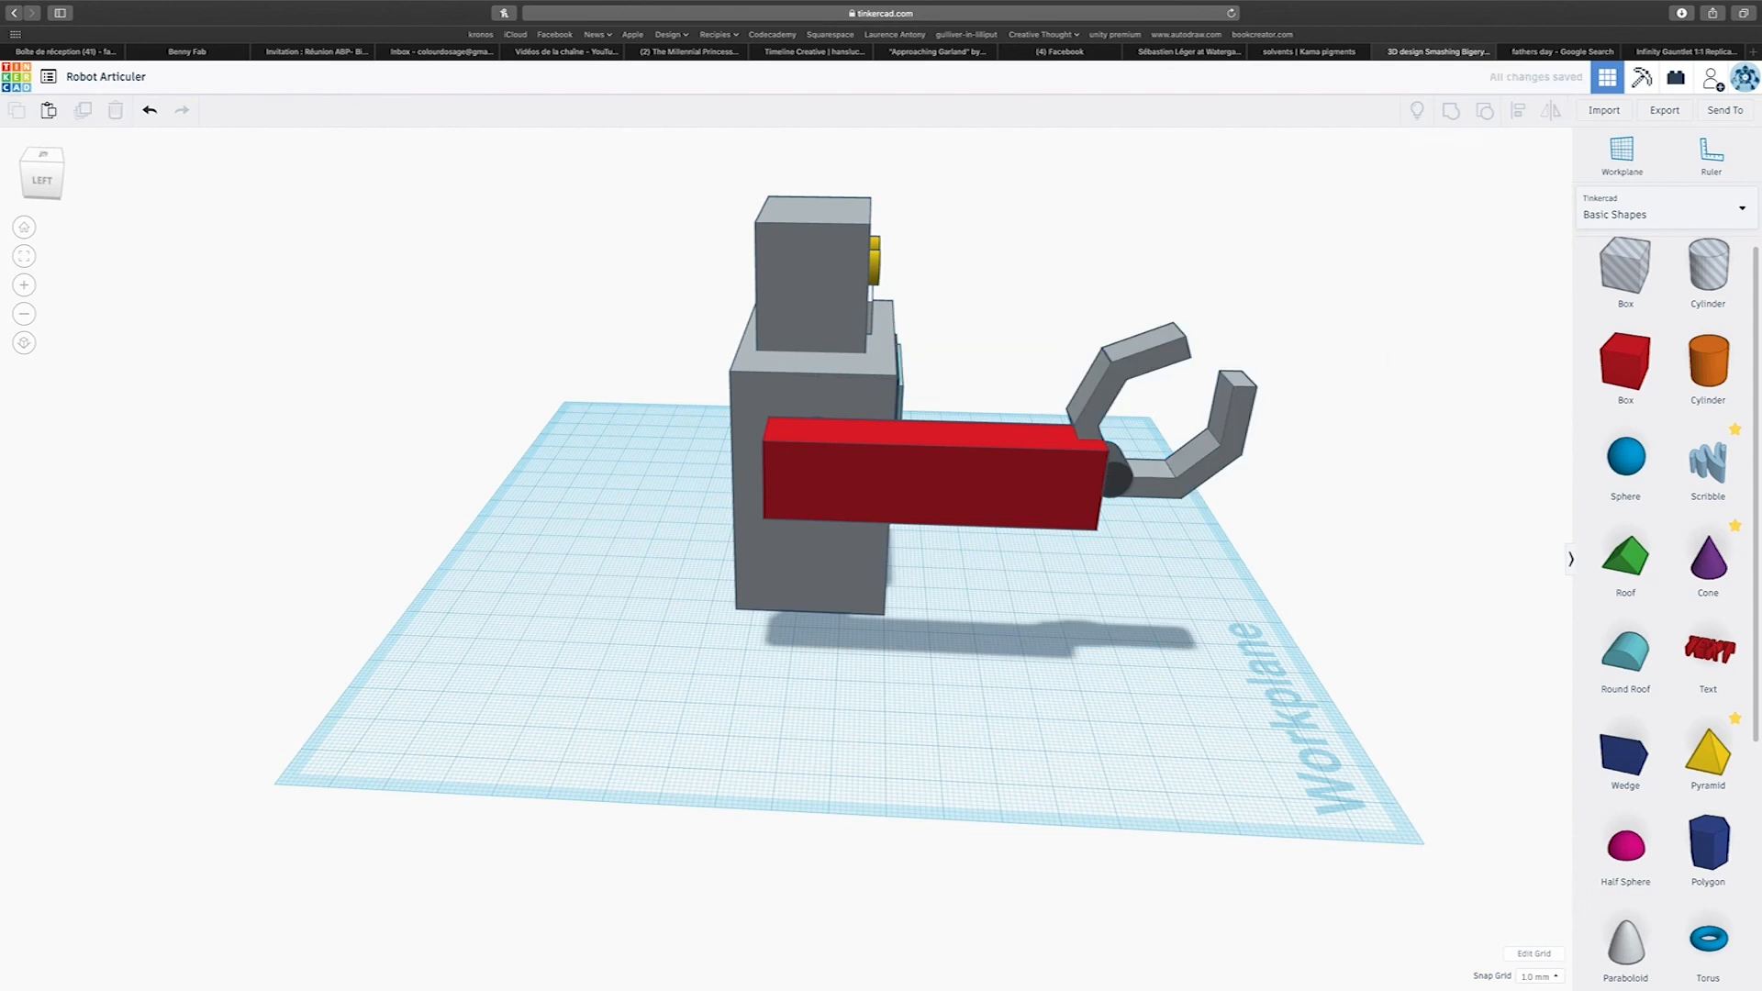
# Tilt the claw so its jaws open straight forward and reposition it with its hinge against the arm's end.
pyautogui.click(1154, 360)
pyautogui.moveTo(1179, 288); pyautogui.dragTo(1233, 370)
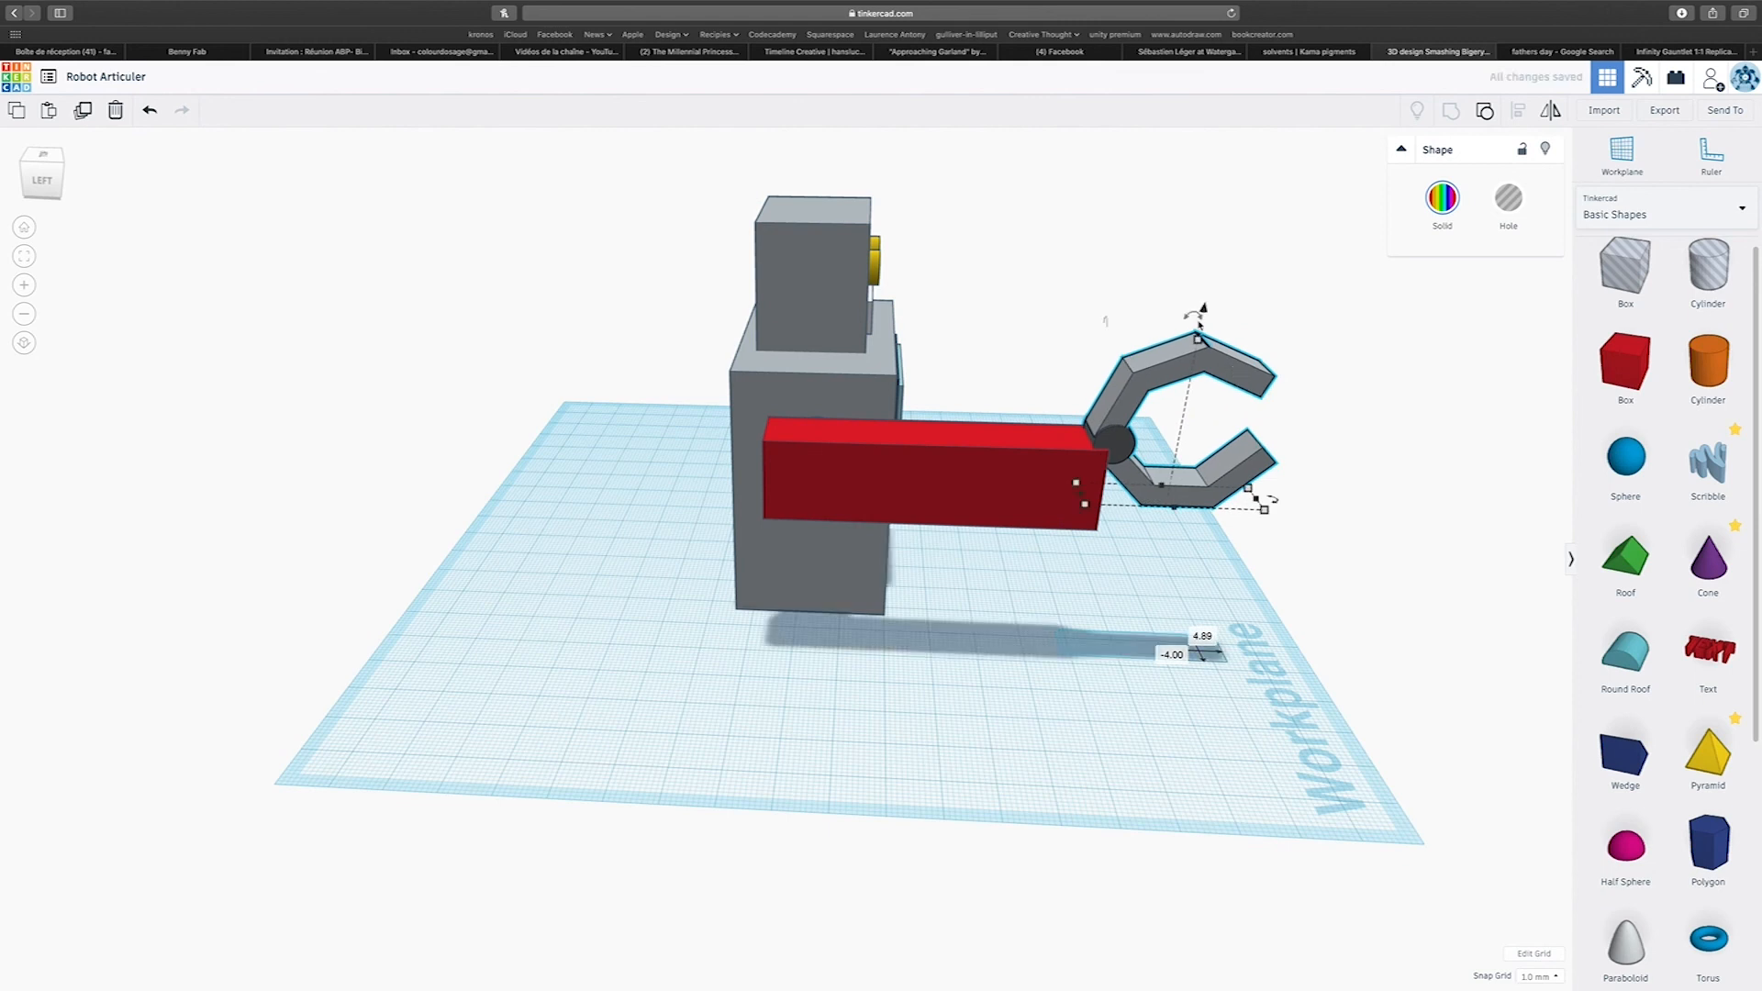
pyautogui.moveTo(1207, 313); pyautogui.dragTo(1211, 363)
# Select the claw and the red arm together and centre-align them across the arm's width.
pyautogui.moveTo(1120, 380); pyautogui.dragTo(732, 791, button='right')
pyautogui.moveTo(732, 791); pyautogui.dragTo(749, 793)
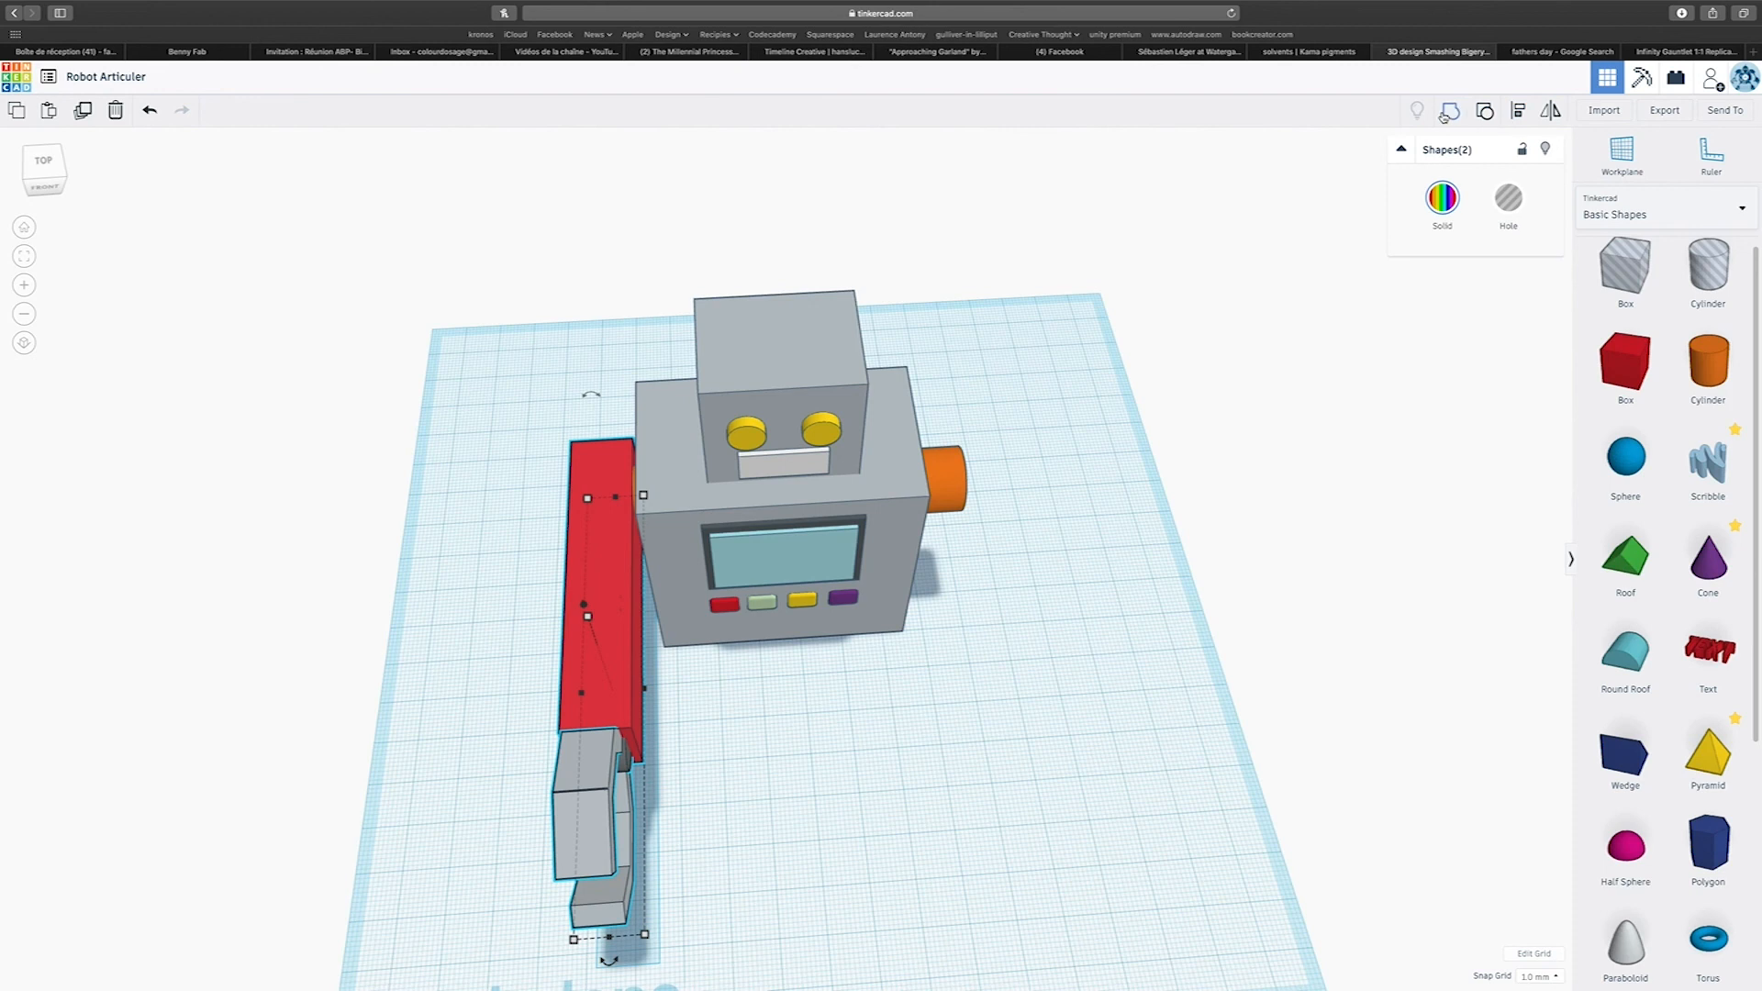
pyautogui.click(1530, 108)
pyautogui.click(609, 961)
# Colour the red arm light grey to match the claw's jaws.
pyautogui.moveTo(744, 679); pyautogui.dragTo(1148, 566, button='right')
pyautogui.click(1148, 566)
pyautogui.click(1018, 423)
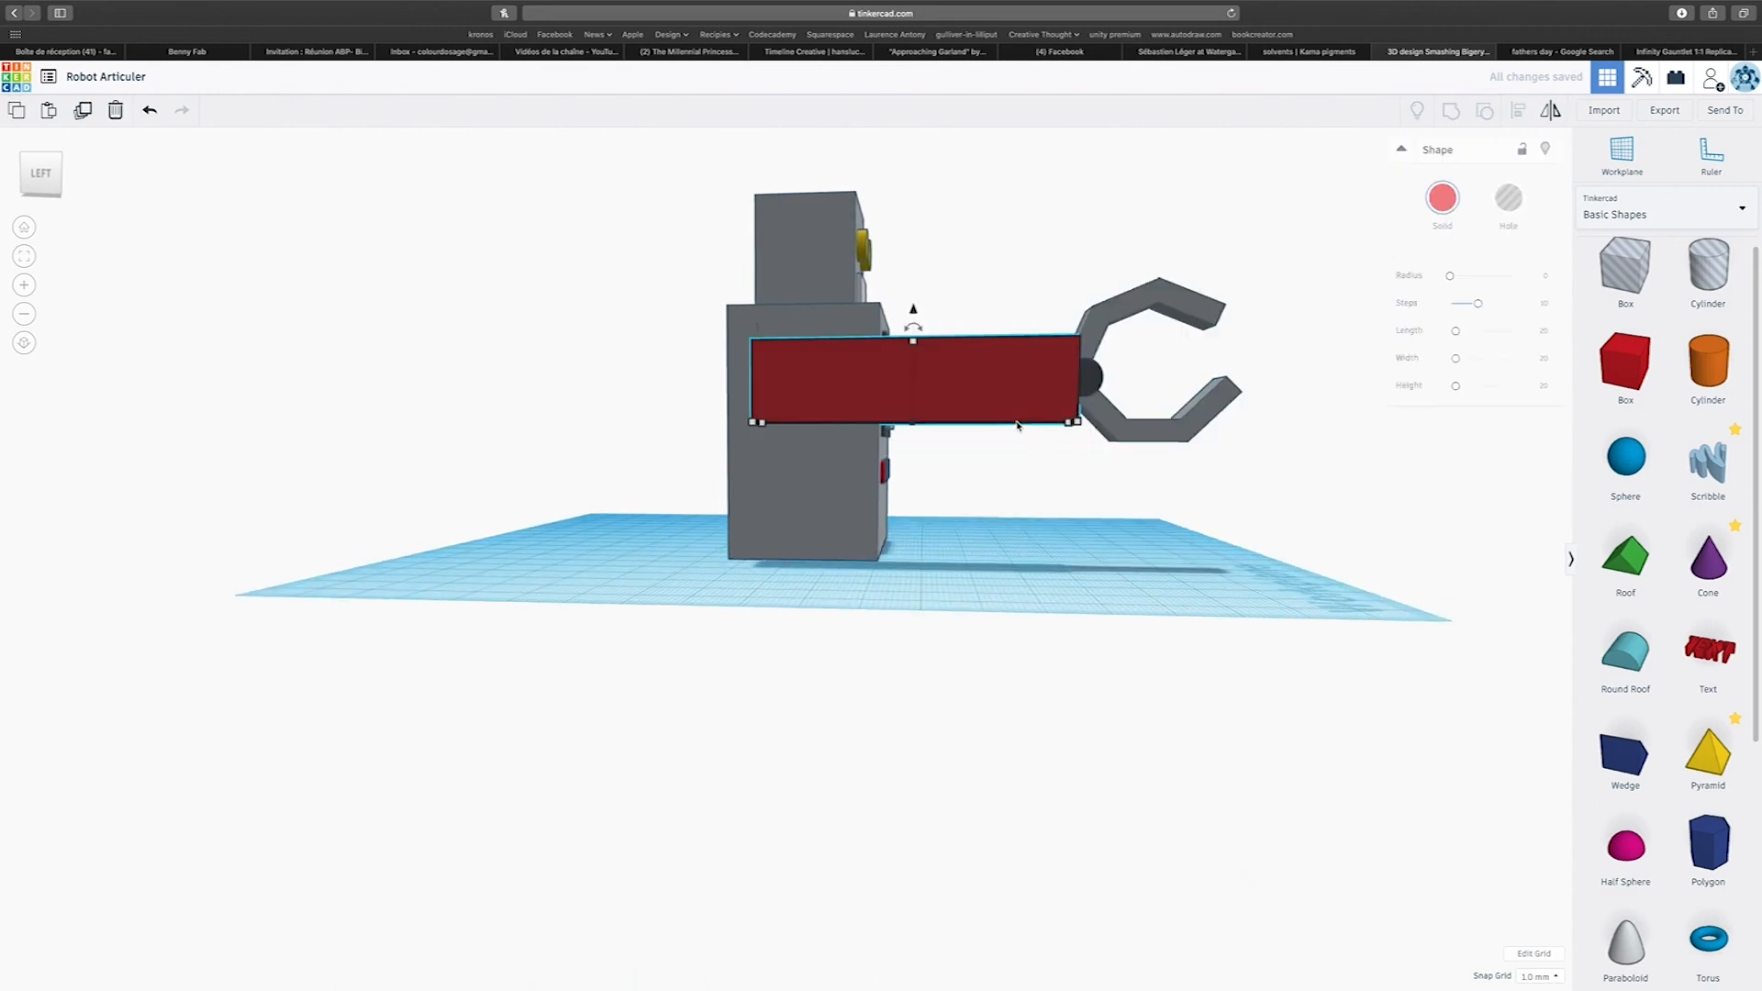
pyautogui.click(1442, 198)
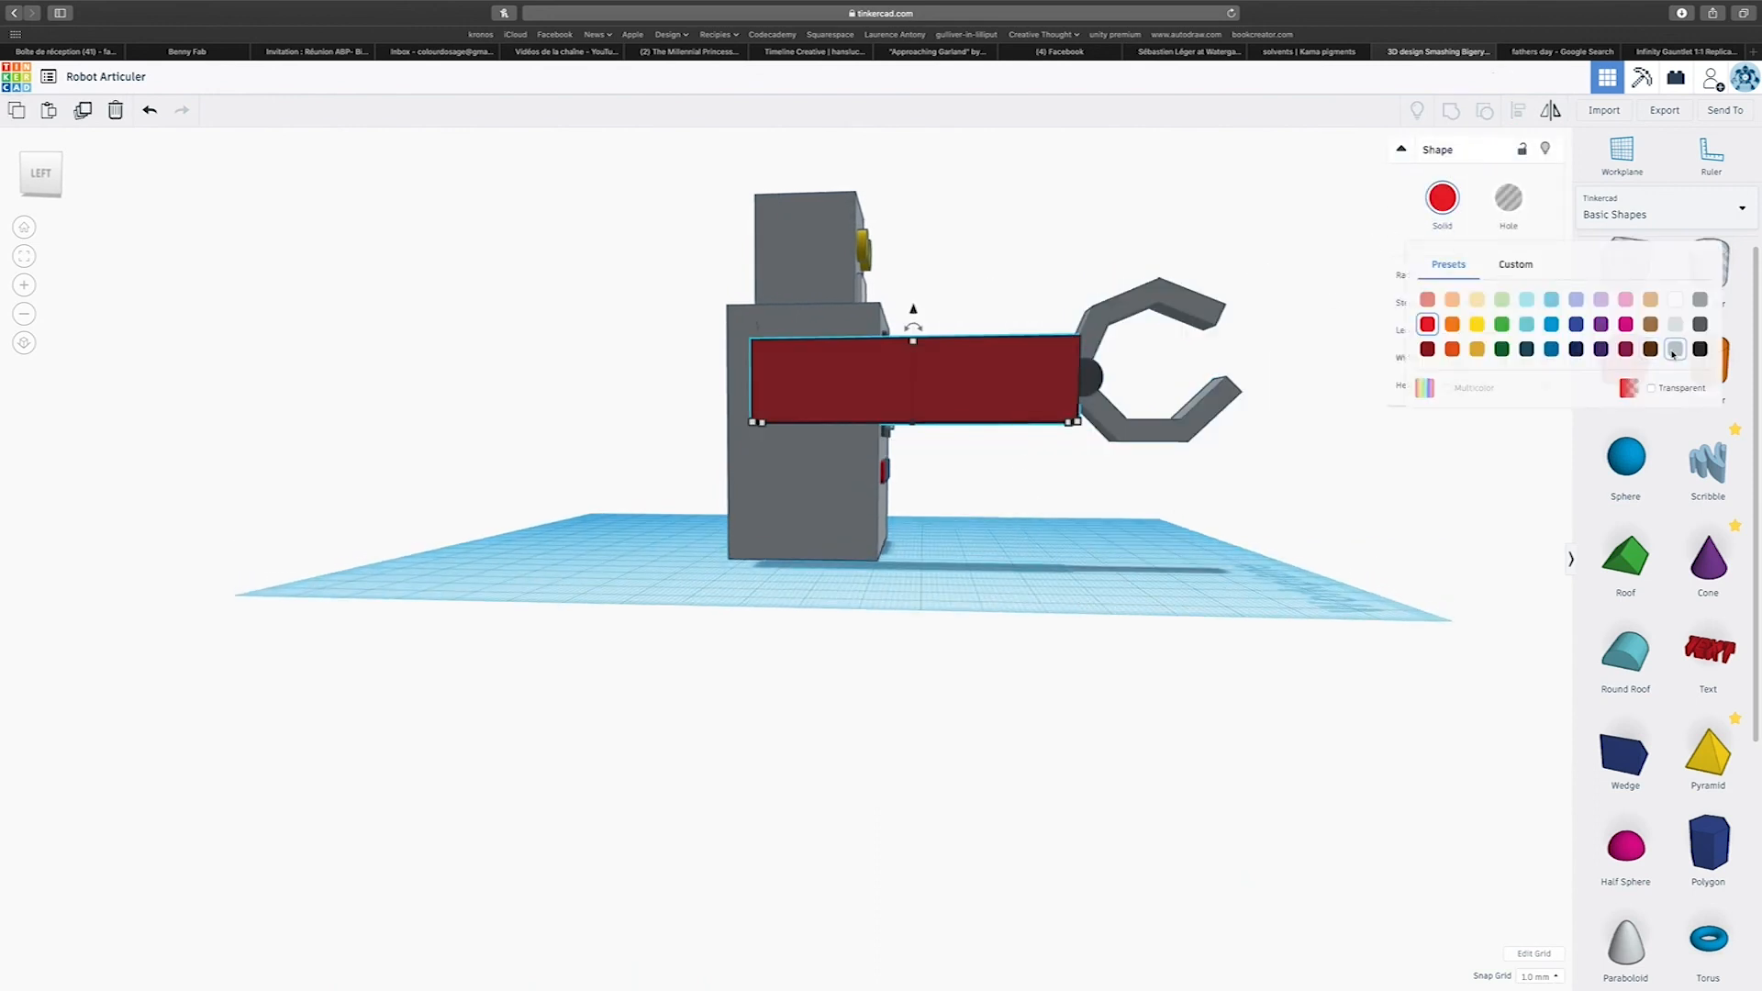
pyautogui.click(1676, 350)
pyautogui.moveTo(1271, 554); pyautogui.dragTo(1271, 603, button='right')
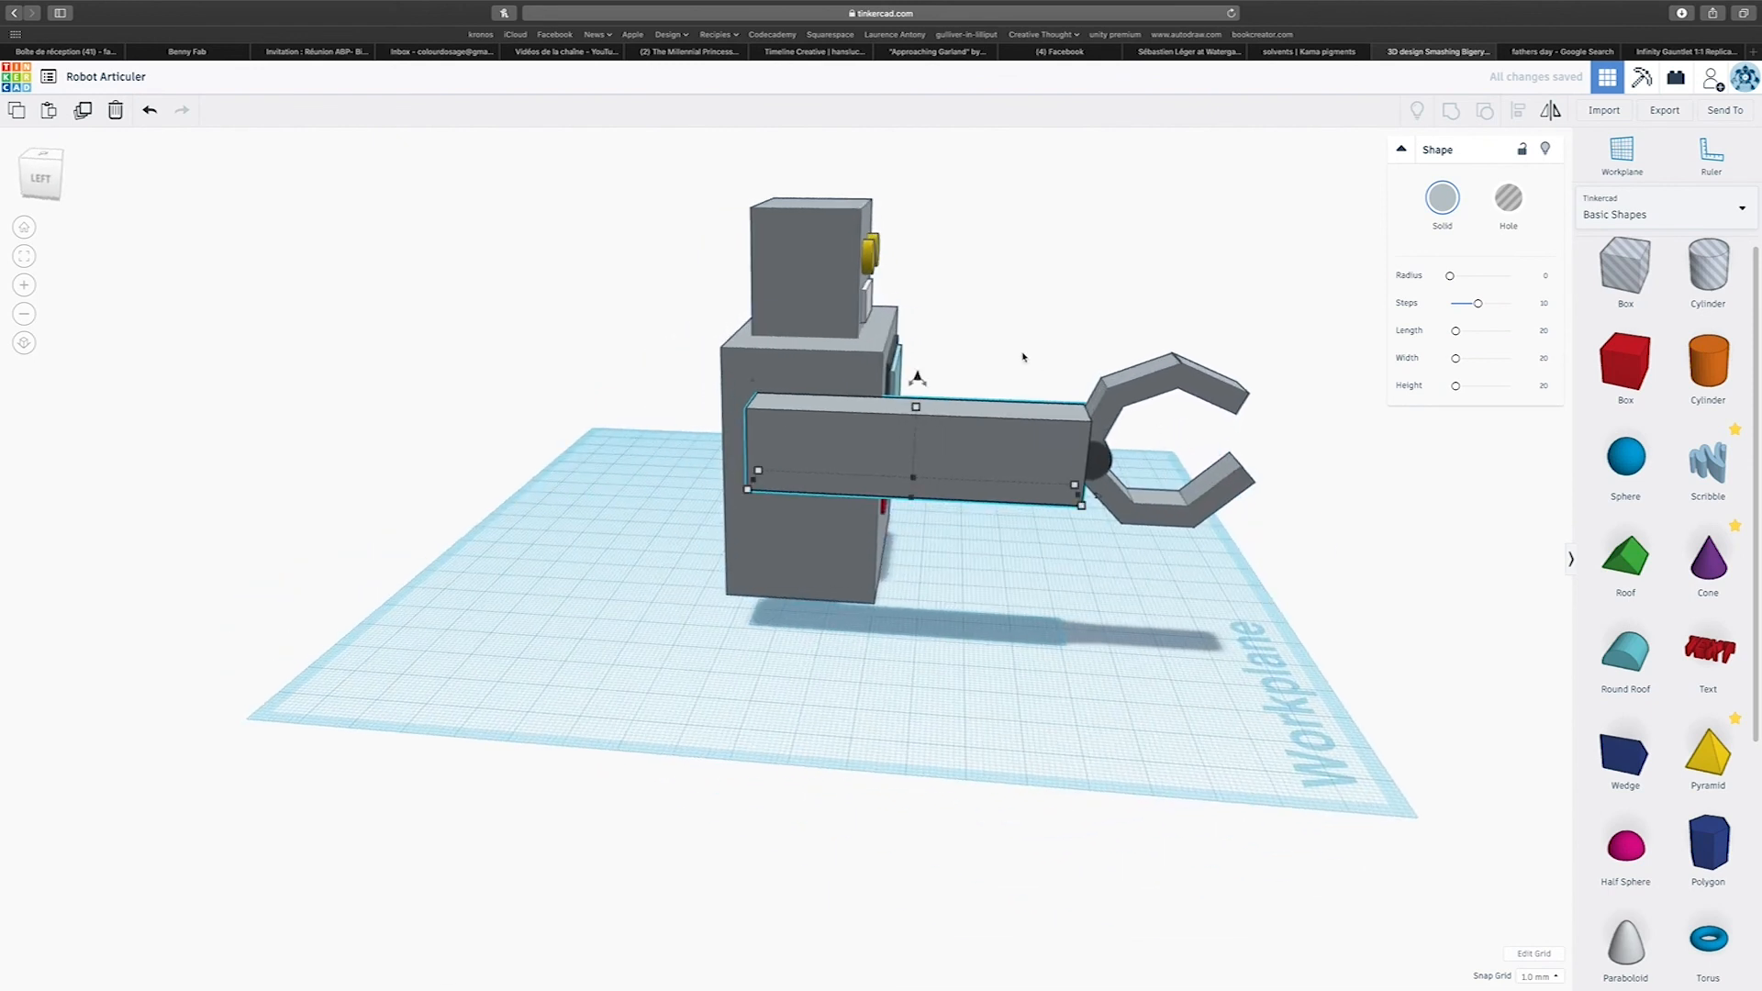
# Move the claw forward, away from the arm, to open a small gap in front of the arm's end.
pyautogui.click(1124, 336)
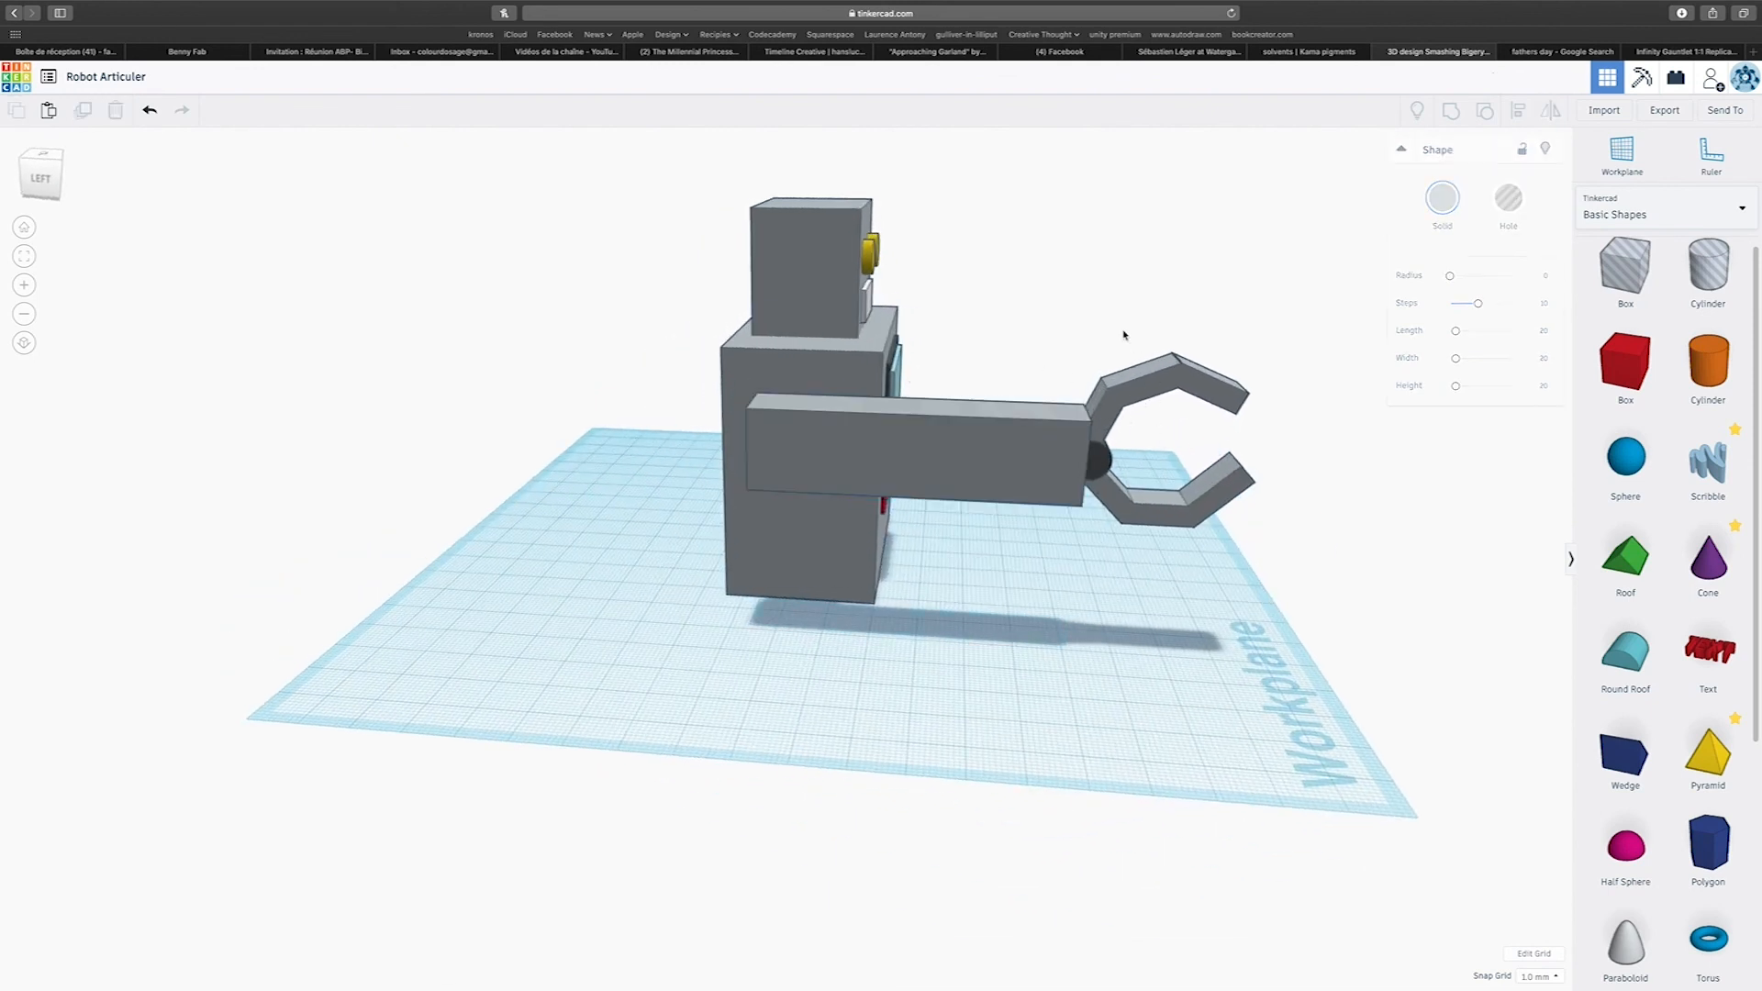
pyautogui.click(1135, 384)
pyautogui.press('Right')
pyautogui.press('Right')
pyautogui.press('Right')
pyautogui.press('Right')
pyautogui.press('Right')
pyautogui.press('Right')
pyautogui.press('Right')
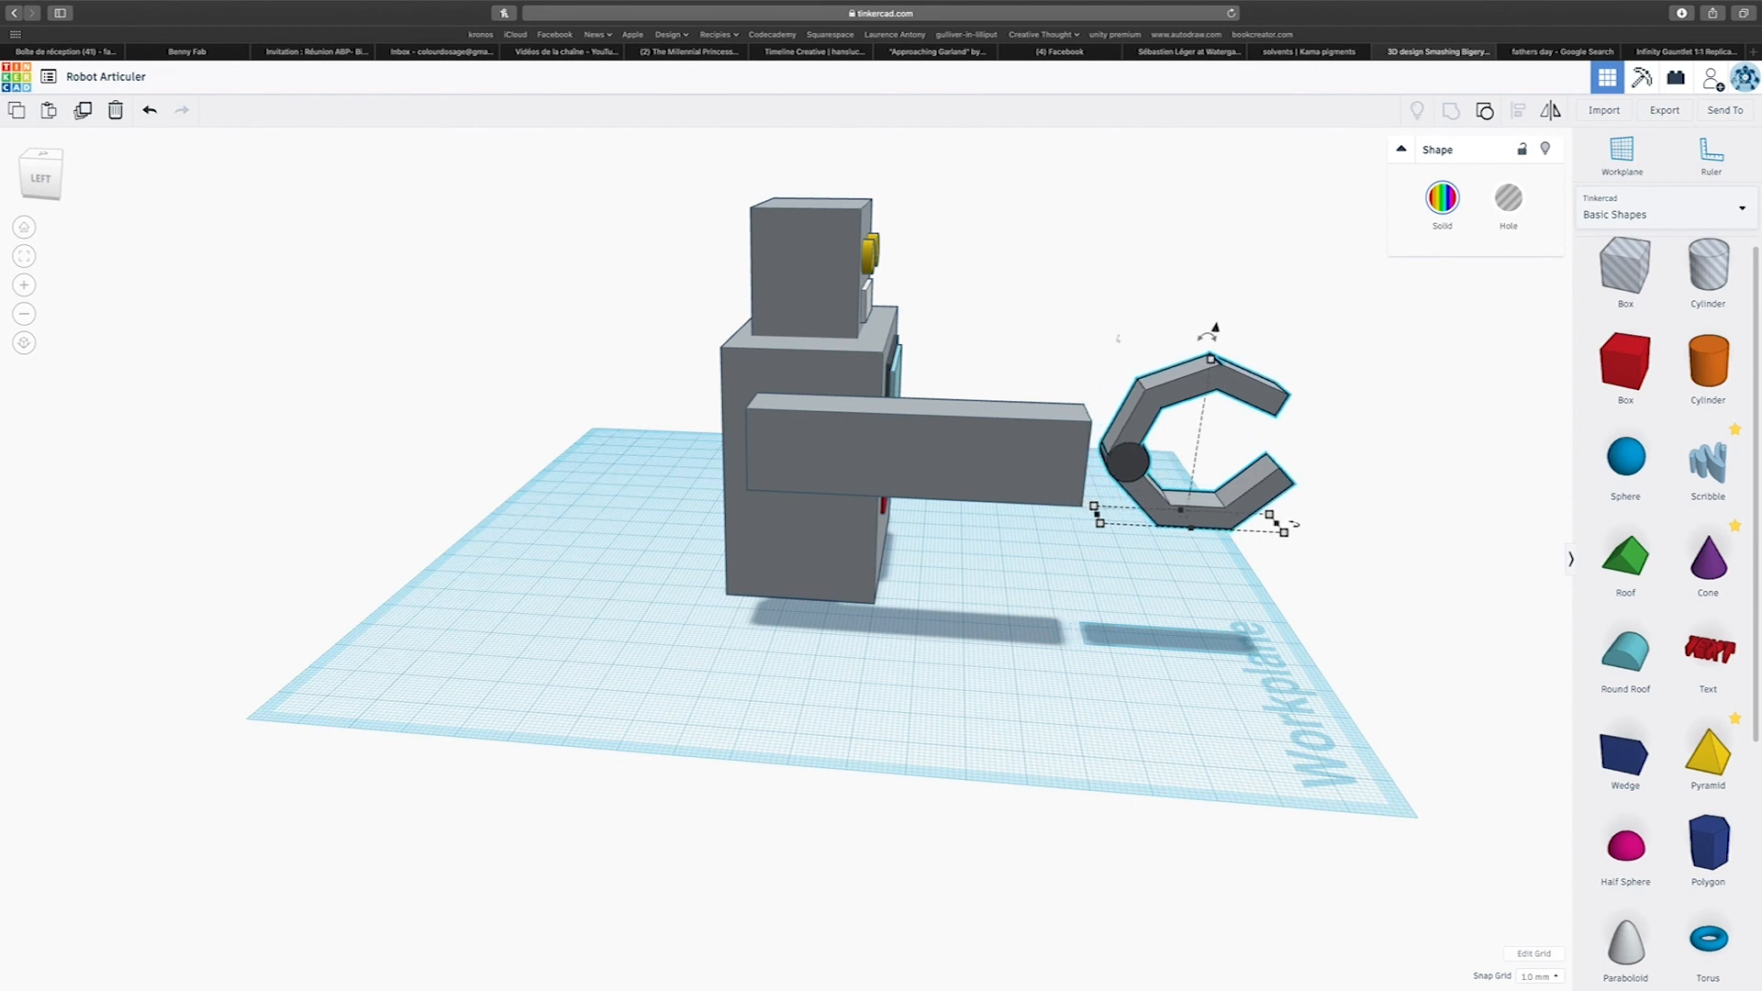
# Add a box near the arm's free end, narrow it to about 6 mm and raise it off the workplane.
pyautogui.moveTo(1611, 386); pyautogui.dragTo(1067, 626)
pyautogui.moveTo(1073, 628); pyautogui.dragTo(1030, 723, button='right')
pyautogui.click(1031, 723)
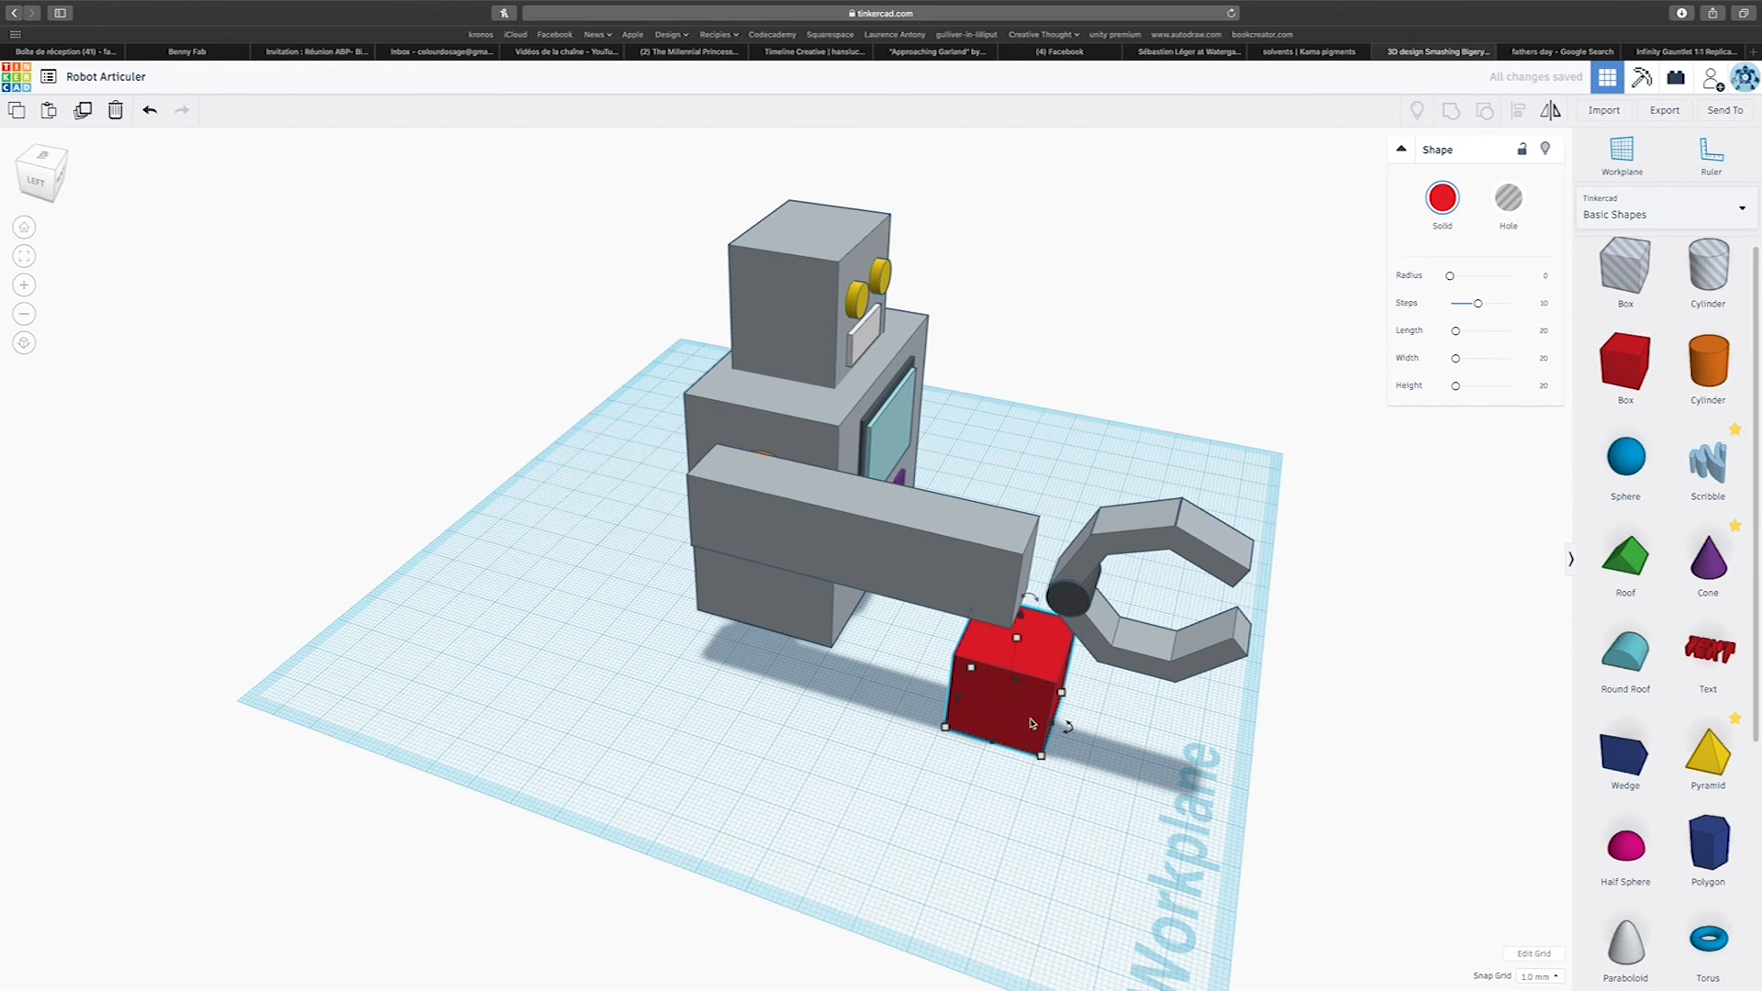
pyautogui.moveTo(998, 748); pyautogui.dragTo(1022, 706)
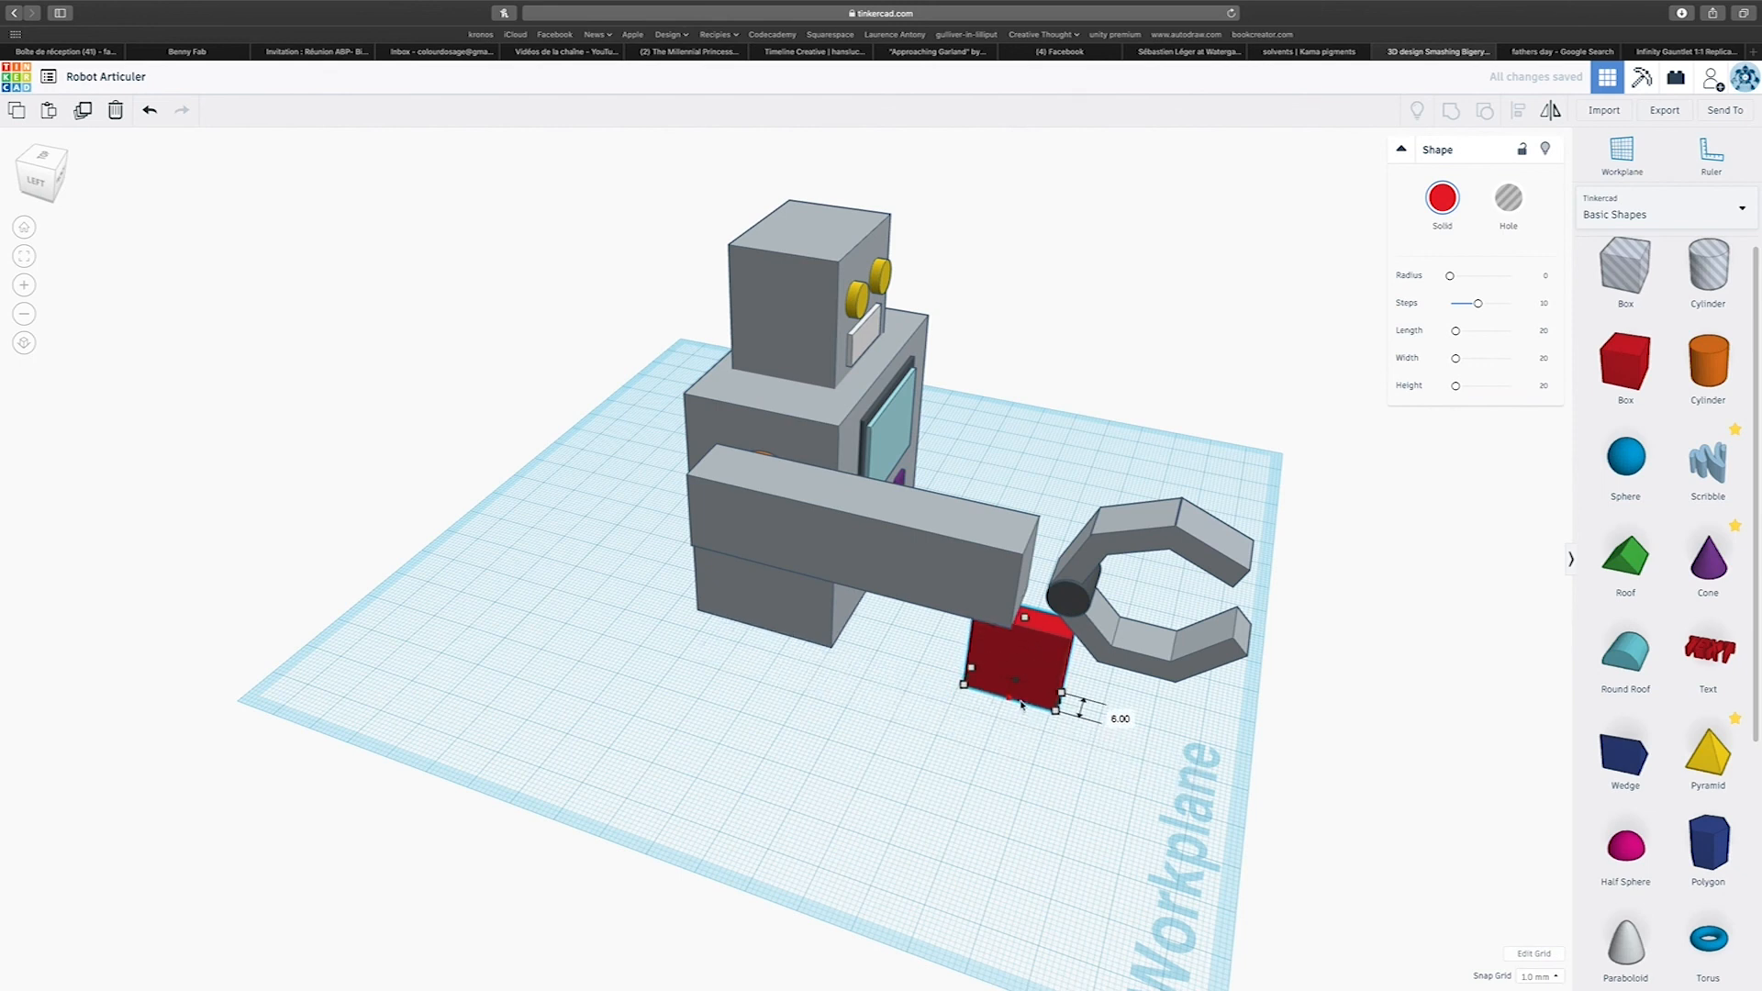
pyautogui.moveTo(1025, 617); pyautogui.dragTo(1033, 536)
pyautogui.moveTo(983, 563); pyautogui.dragTo(690, 598, button='right')
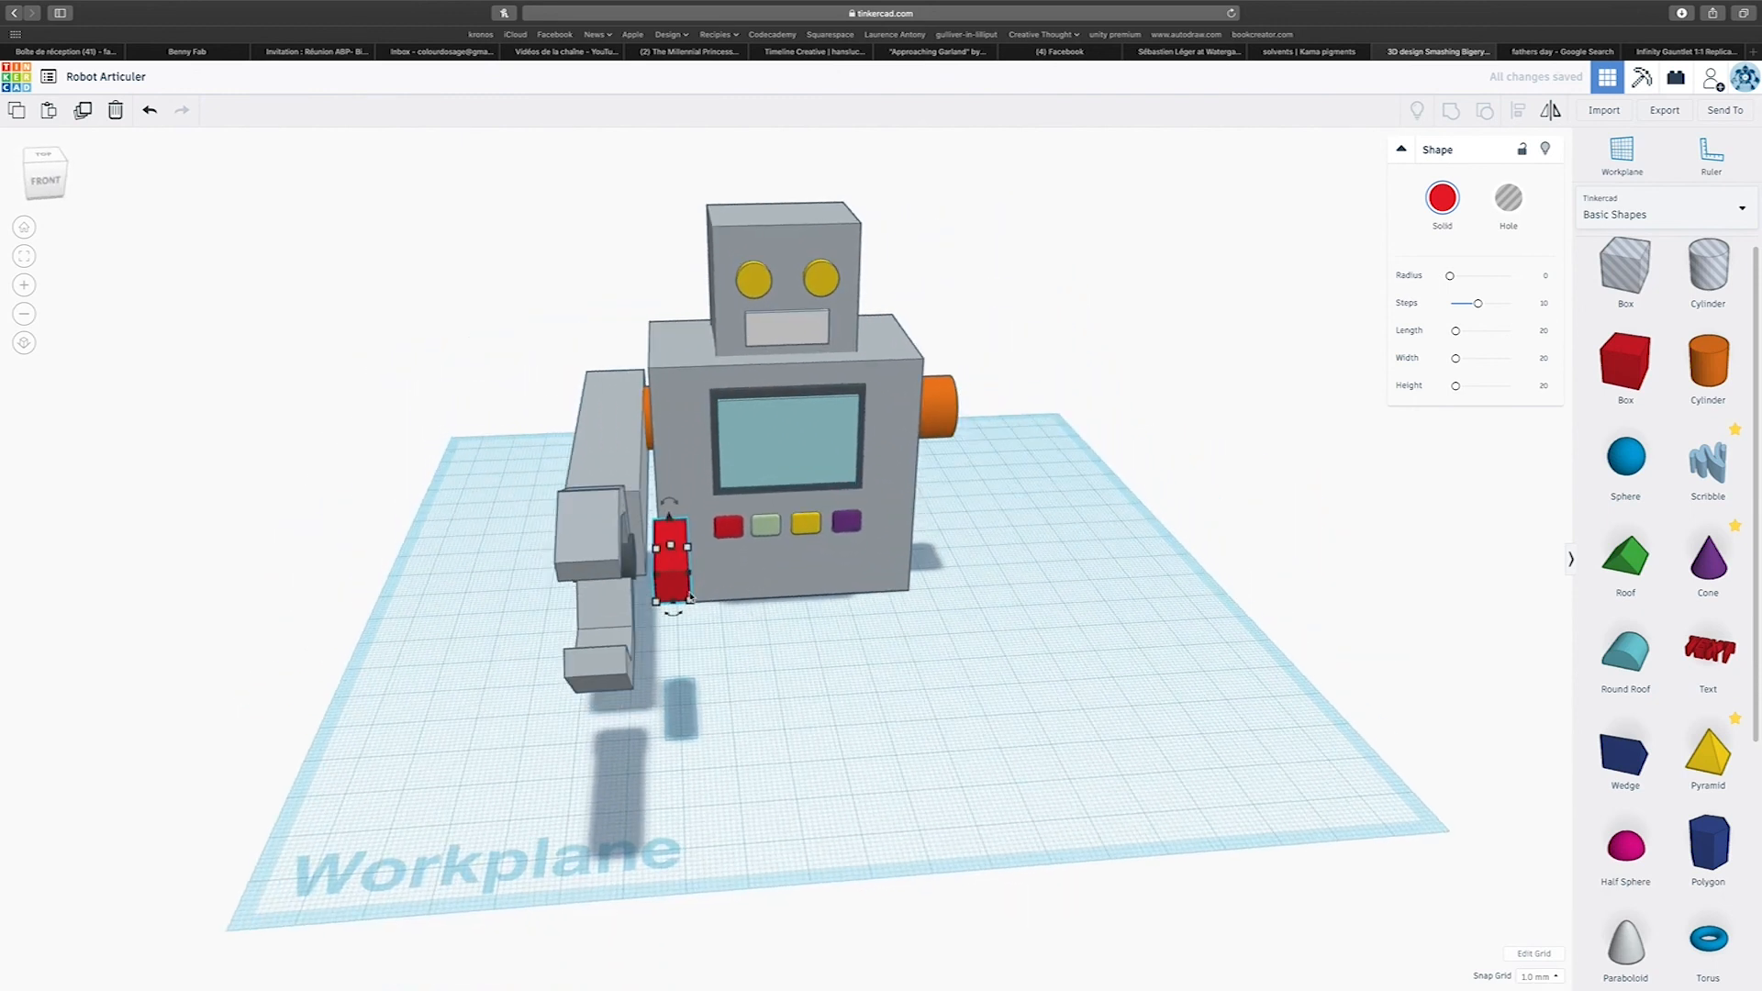
# Fit the narrow red box as a connector between arm and claw, raise it 5 mm and colour it light grey.
pyautogui.moveTo(683, 569); pyautogui.dragTo(629, 568)
pyautogui.moveTo(631, 571); pyautogui.dragTo(1127, 558, button='right')
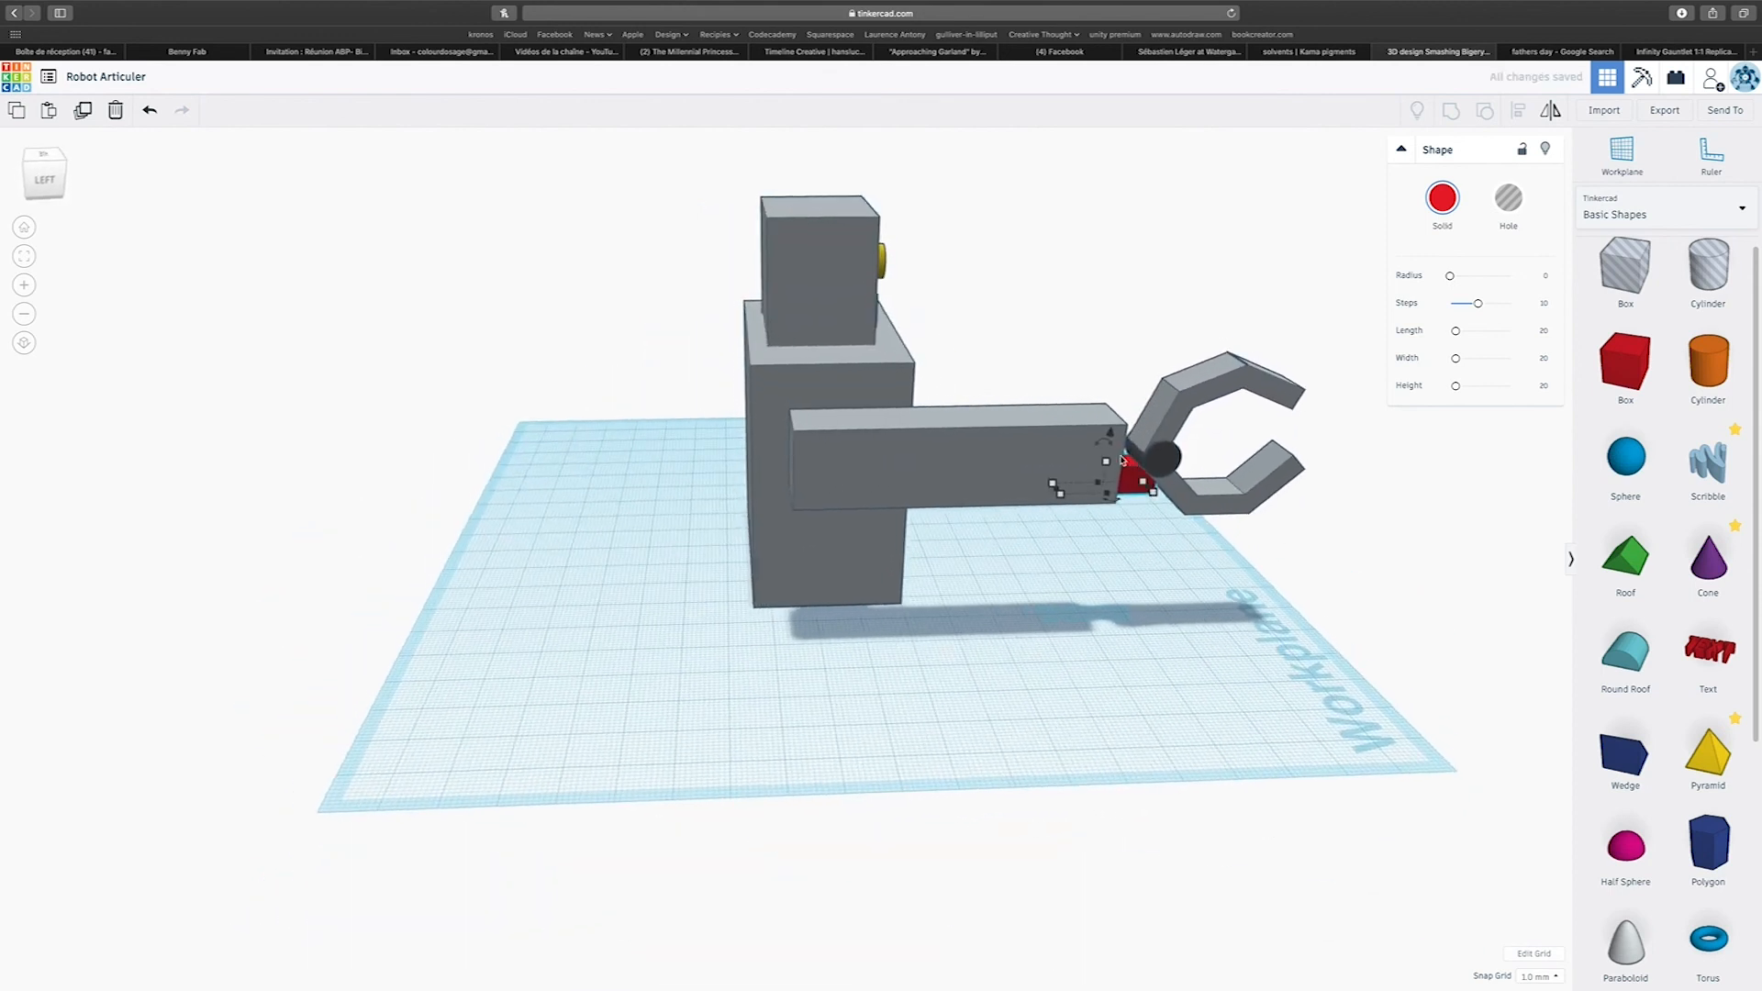
pyautogui.moveTo(1111, 430); pyautogui.dragTo(1115, 402)
pyautogui.click(1443, 196)
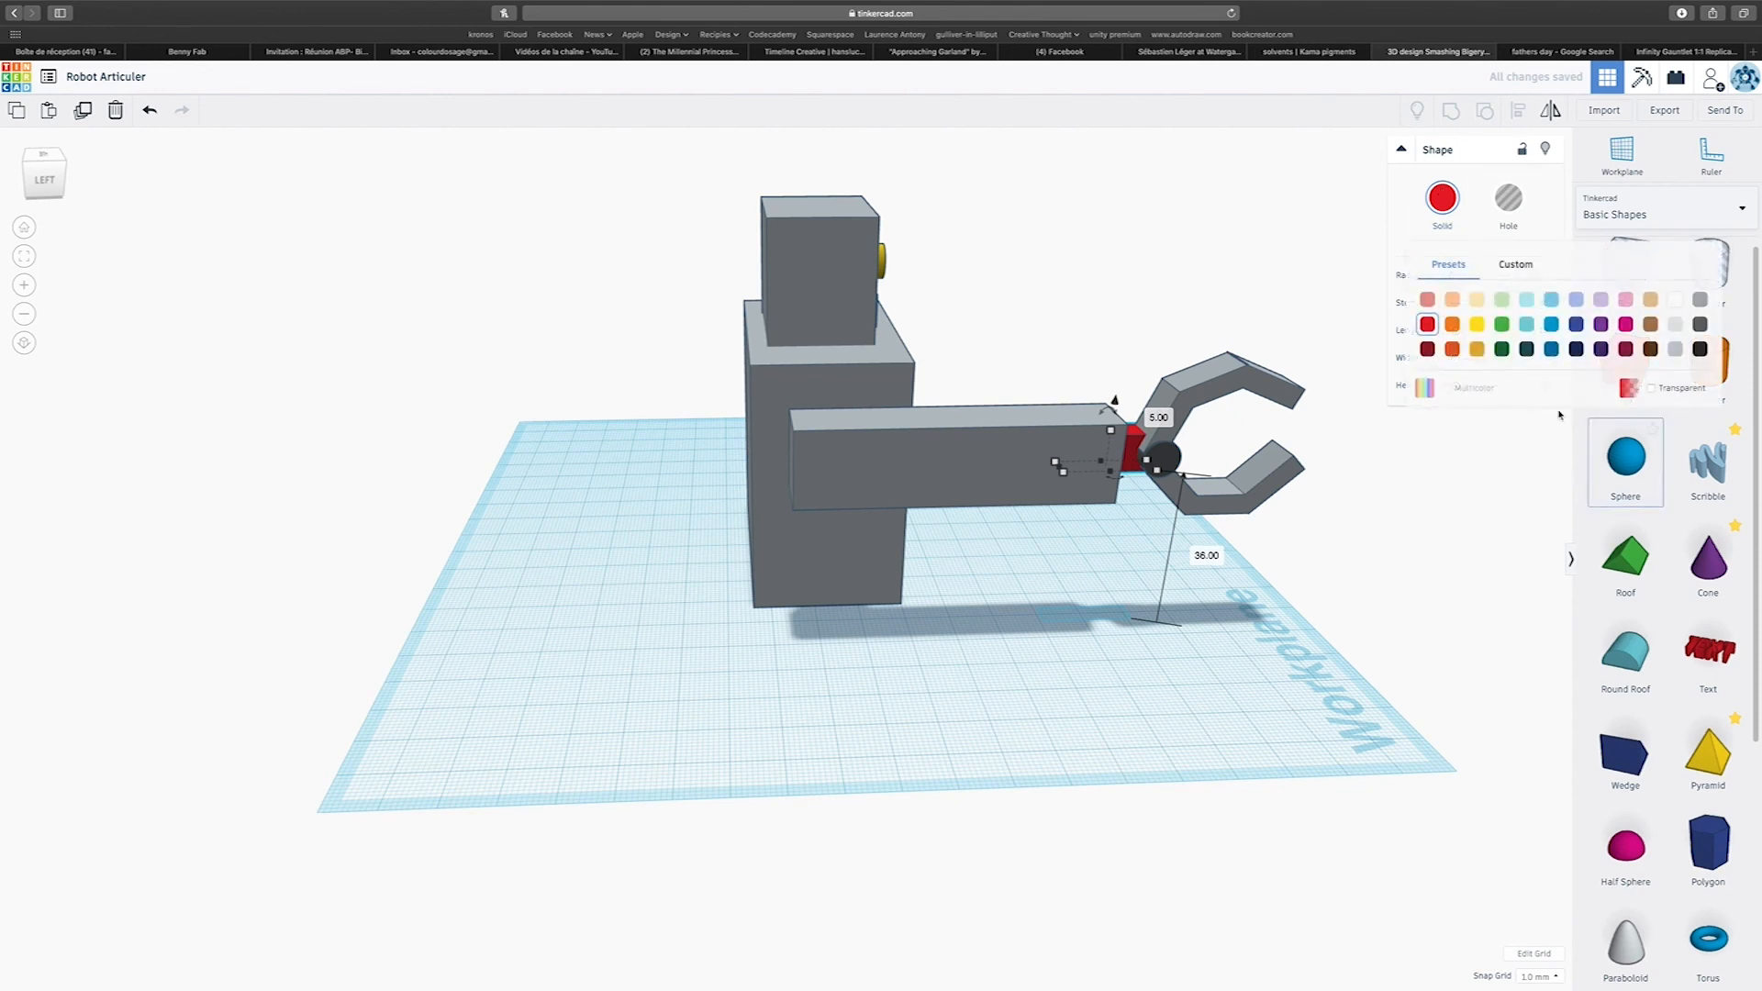
pyautogui.click(1672, 356)
# Select the arm, connector and claw, centre-align them across the arm's width and group them.
pyautogui.moveTo(1317, 638); pyautogui.dragTo(769, 746, button='right')
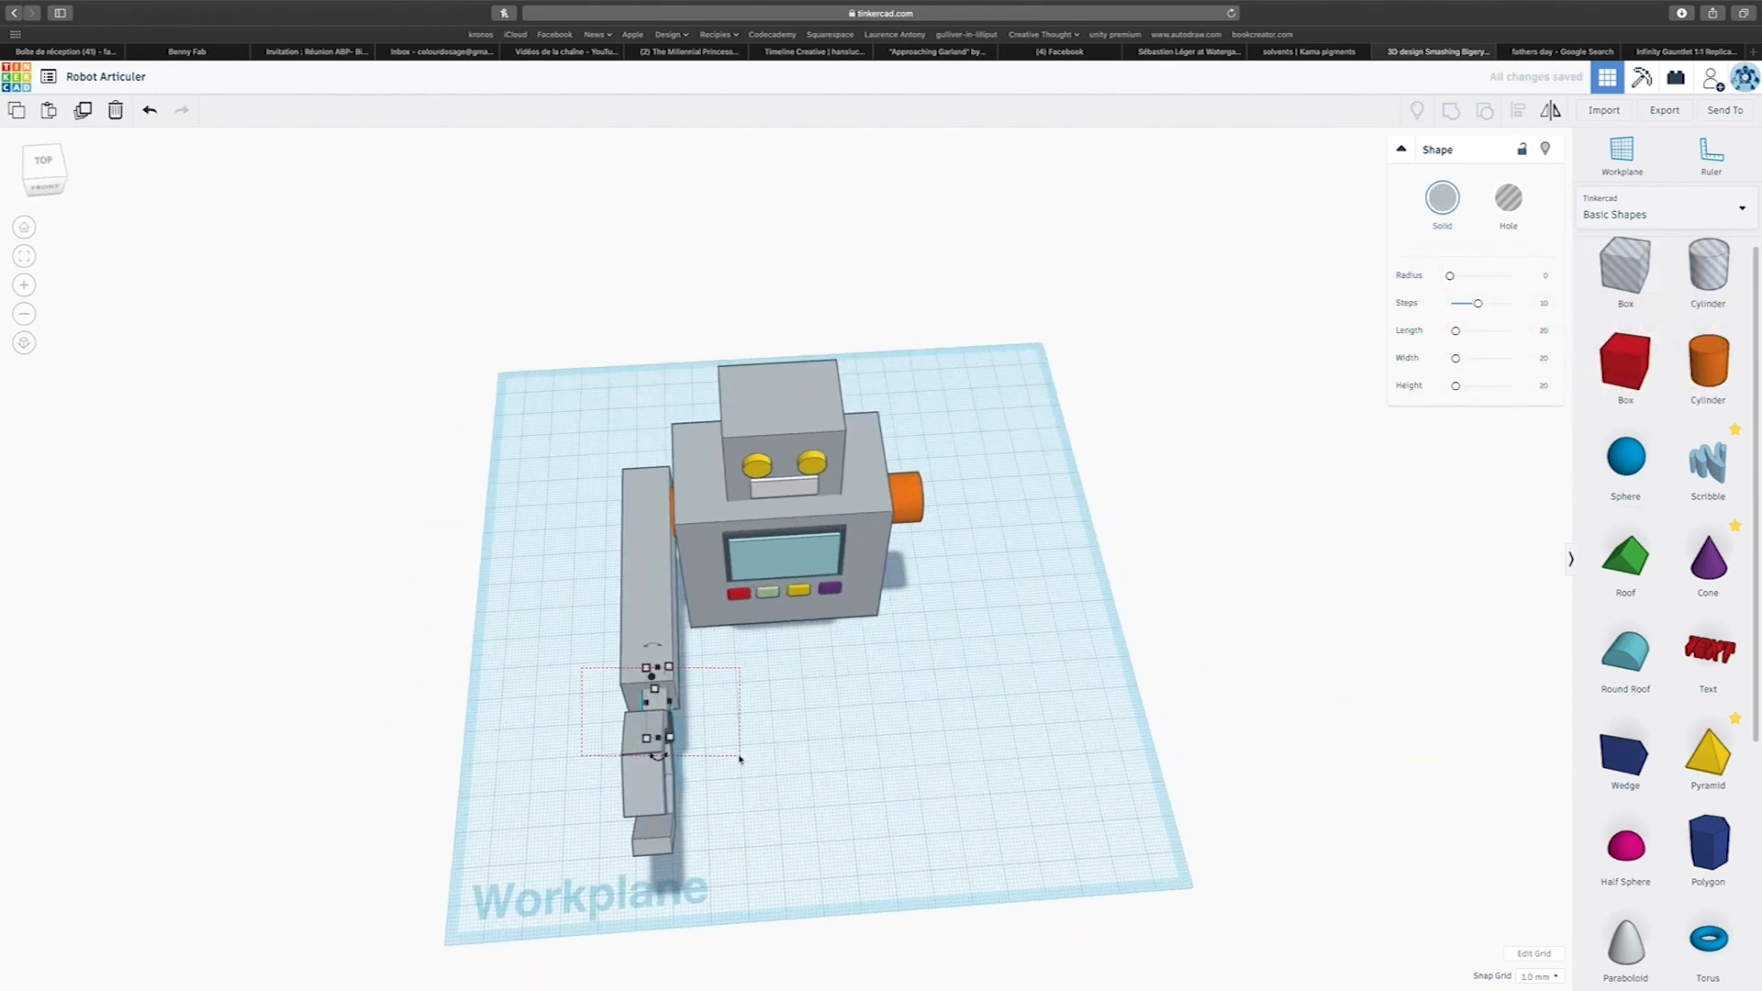
pyautogui.moveTo(740, 758); pyautogui.dragTo(741, 760)
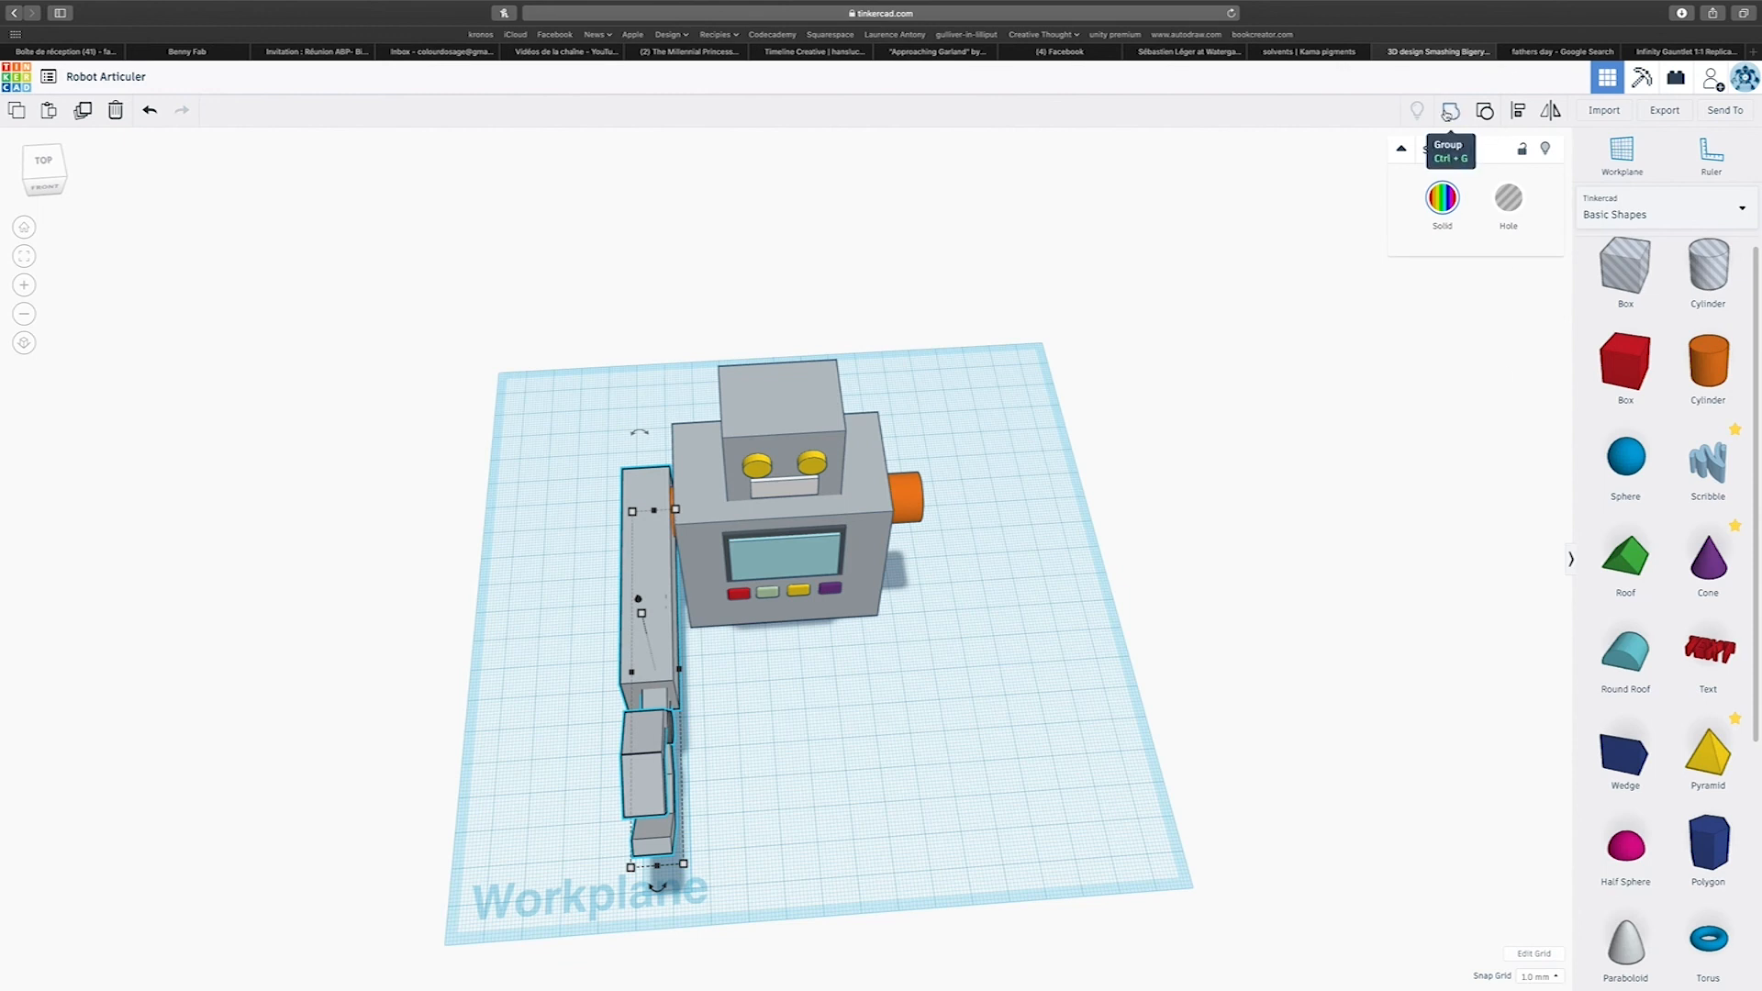
pyautogui.click(1518, 110)
pyautogui.click(657, 889)
pyautogui.hotkey('ctrl', 'g')
# Duplicate the arm onto the body's opposite side and rotate the copy to -45° so its claw points downward.
pyautogui.moveTo(1148, 542); pyautogui.dragTo(651, 489, button='right')
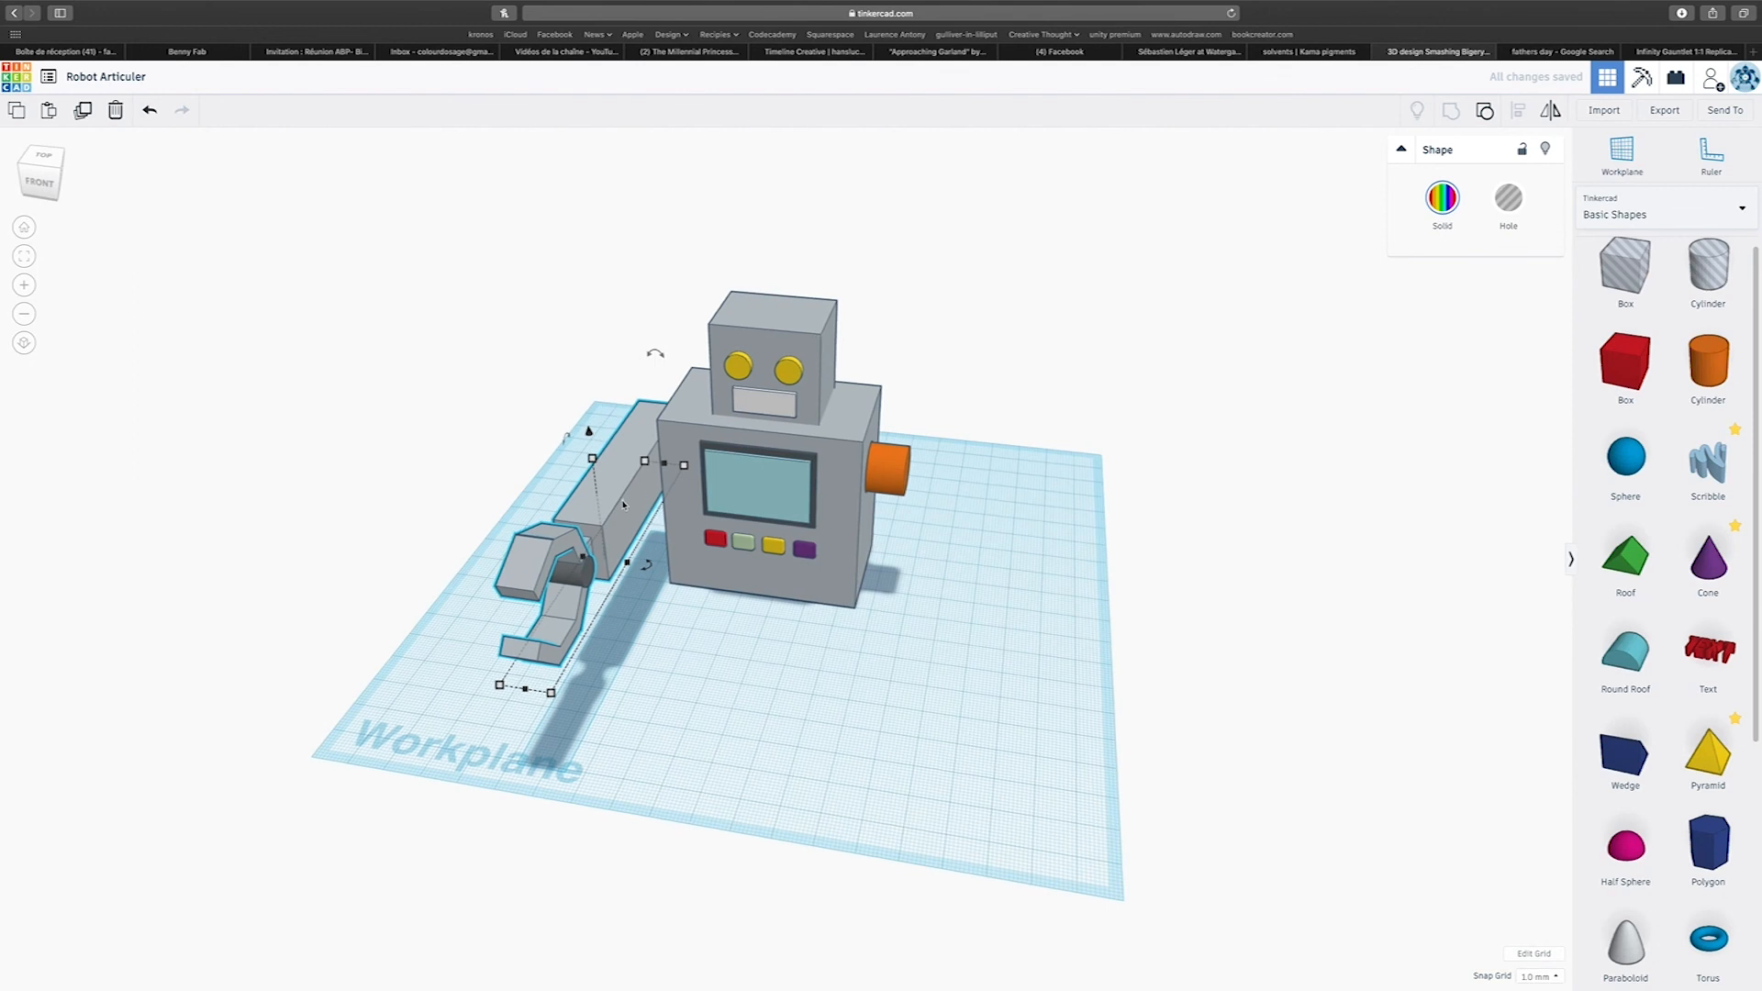
pyautogui.moveTo(617, 503); pyautogui.dragTo(899, 517)
pyautogui.moveTo(999, 582); pyautogui.dragTo(577, 616, button='right')
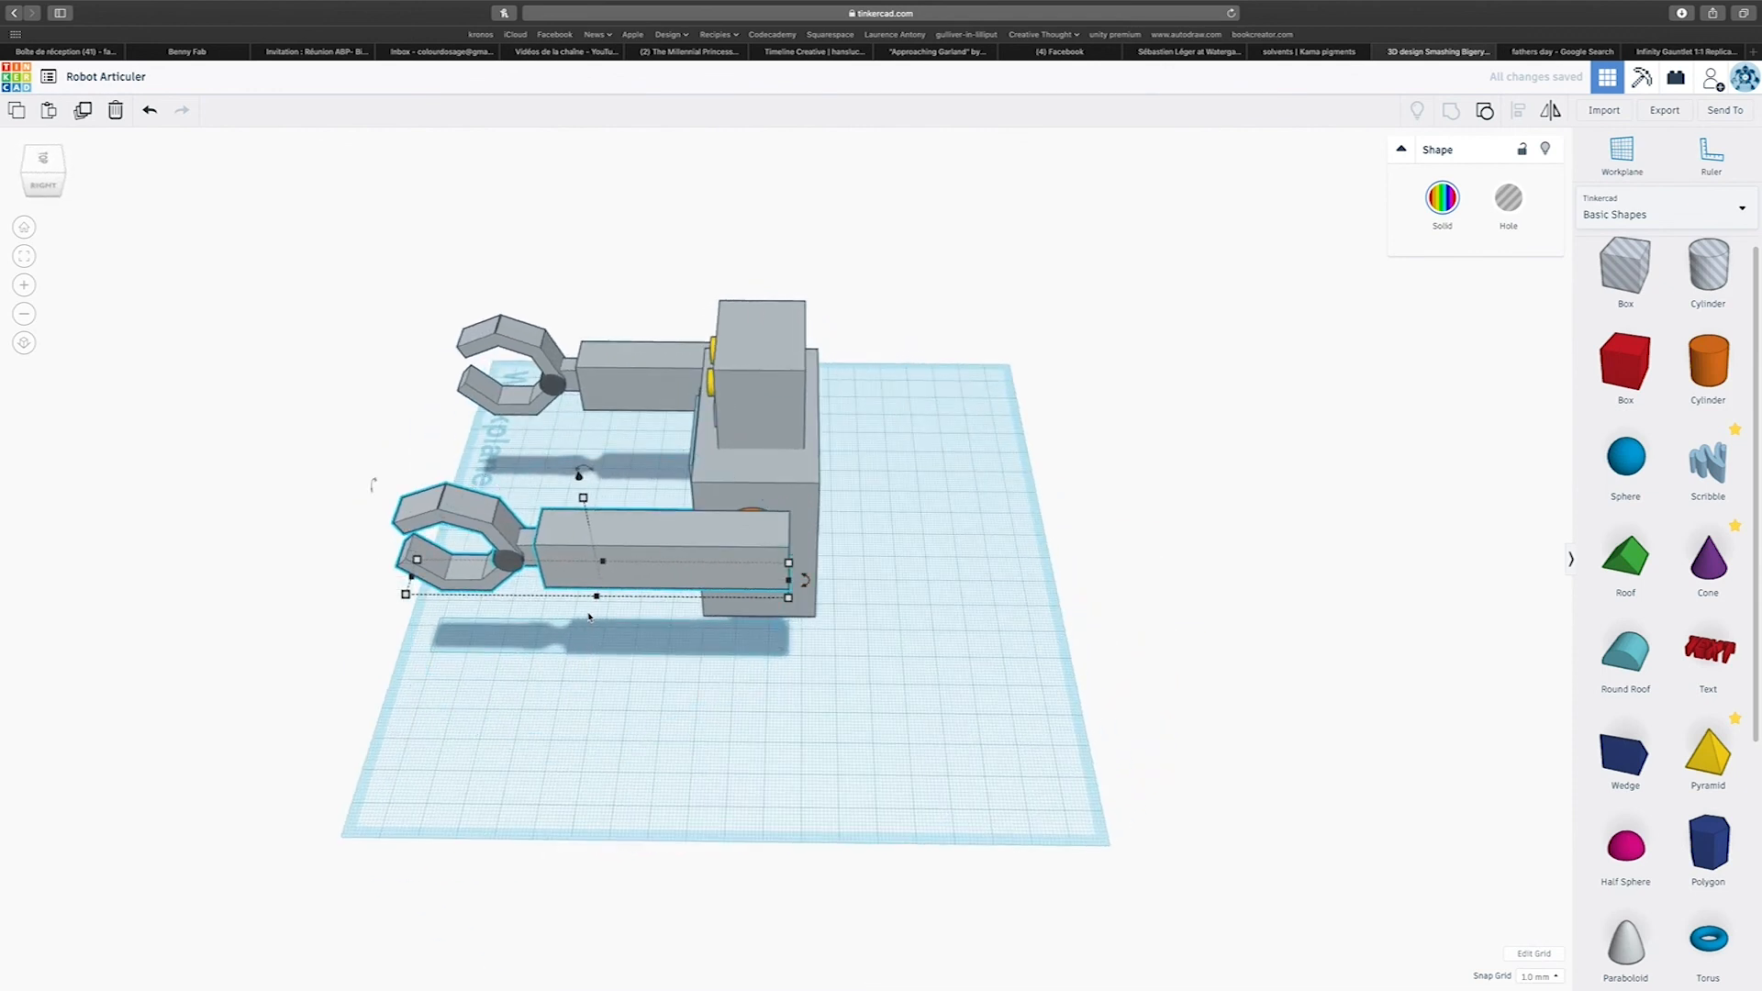
pyautogui.moveTo(608, 605); pyautogui.dragTo(629, 488, button='right')
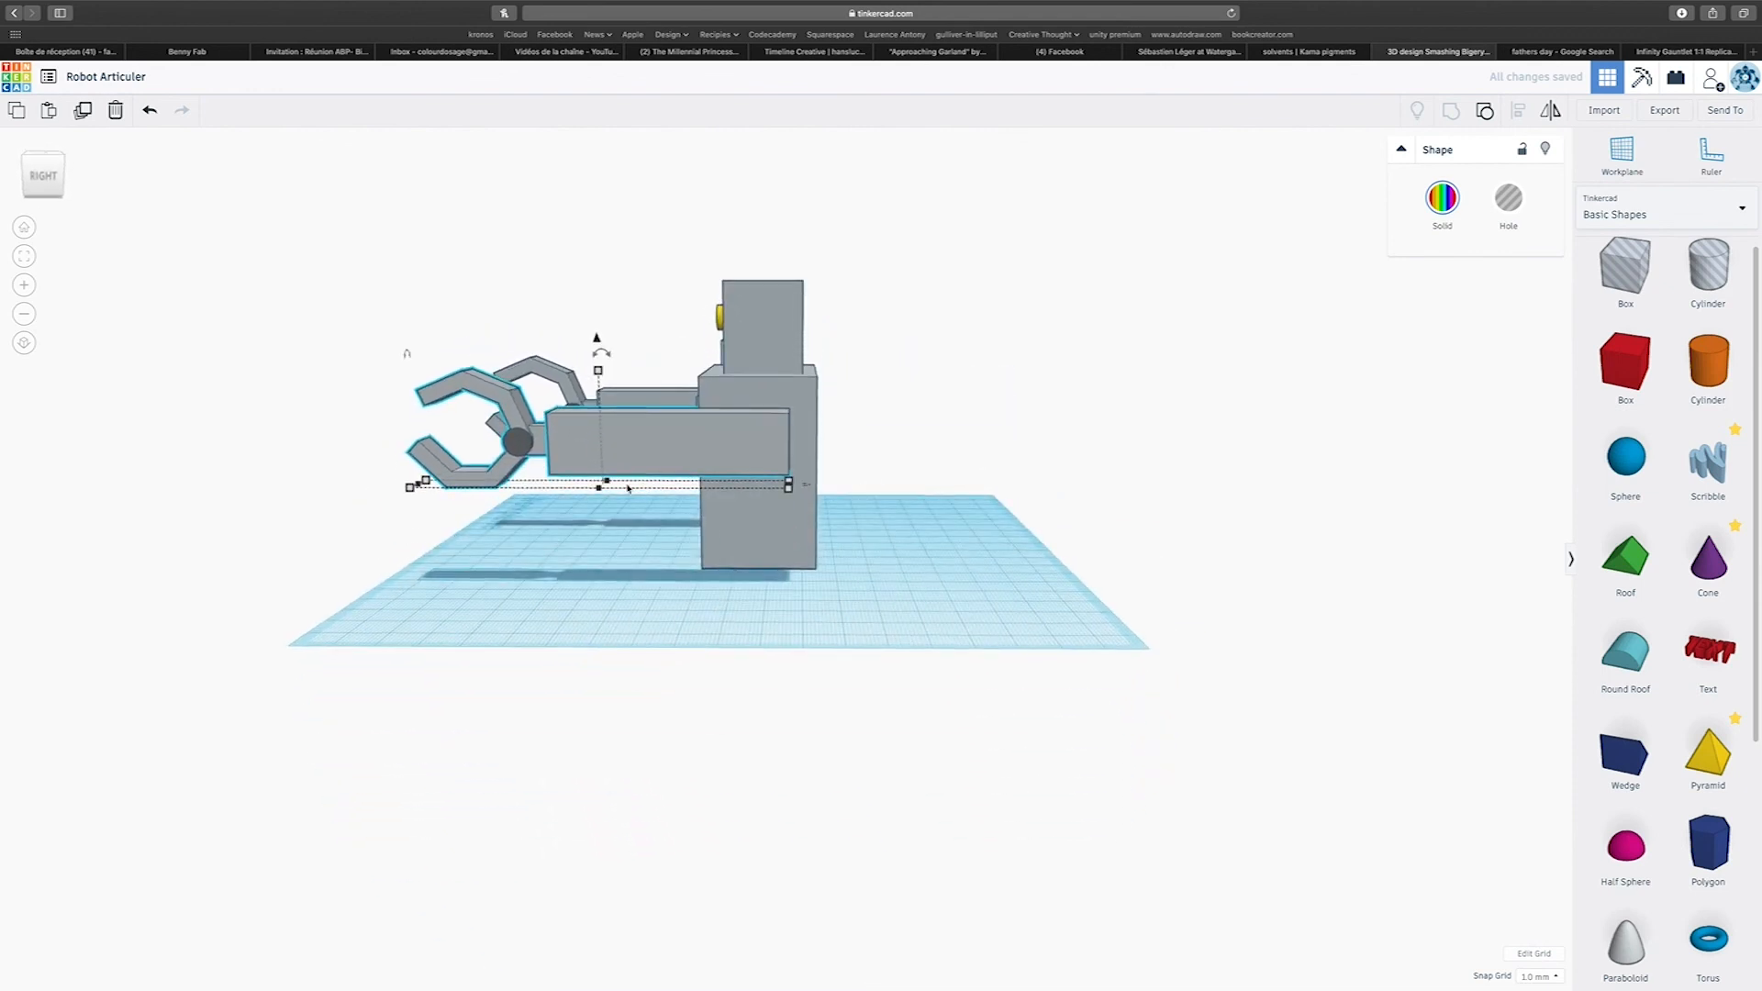
pyautogui.moveTo(600, 347); pyautogui.dragTo(672, 319)
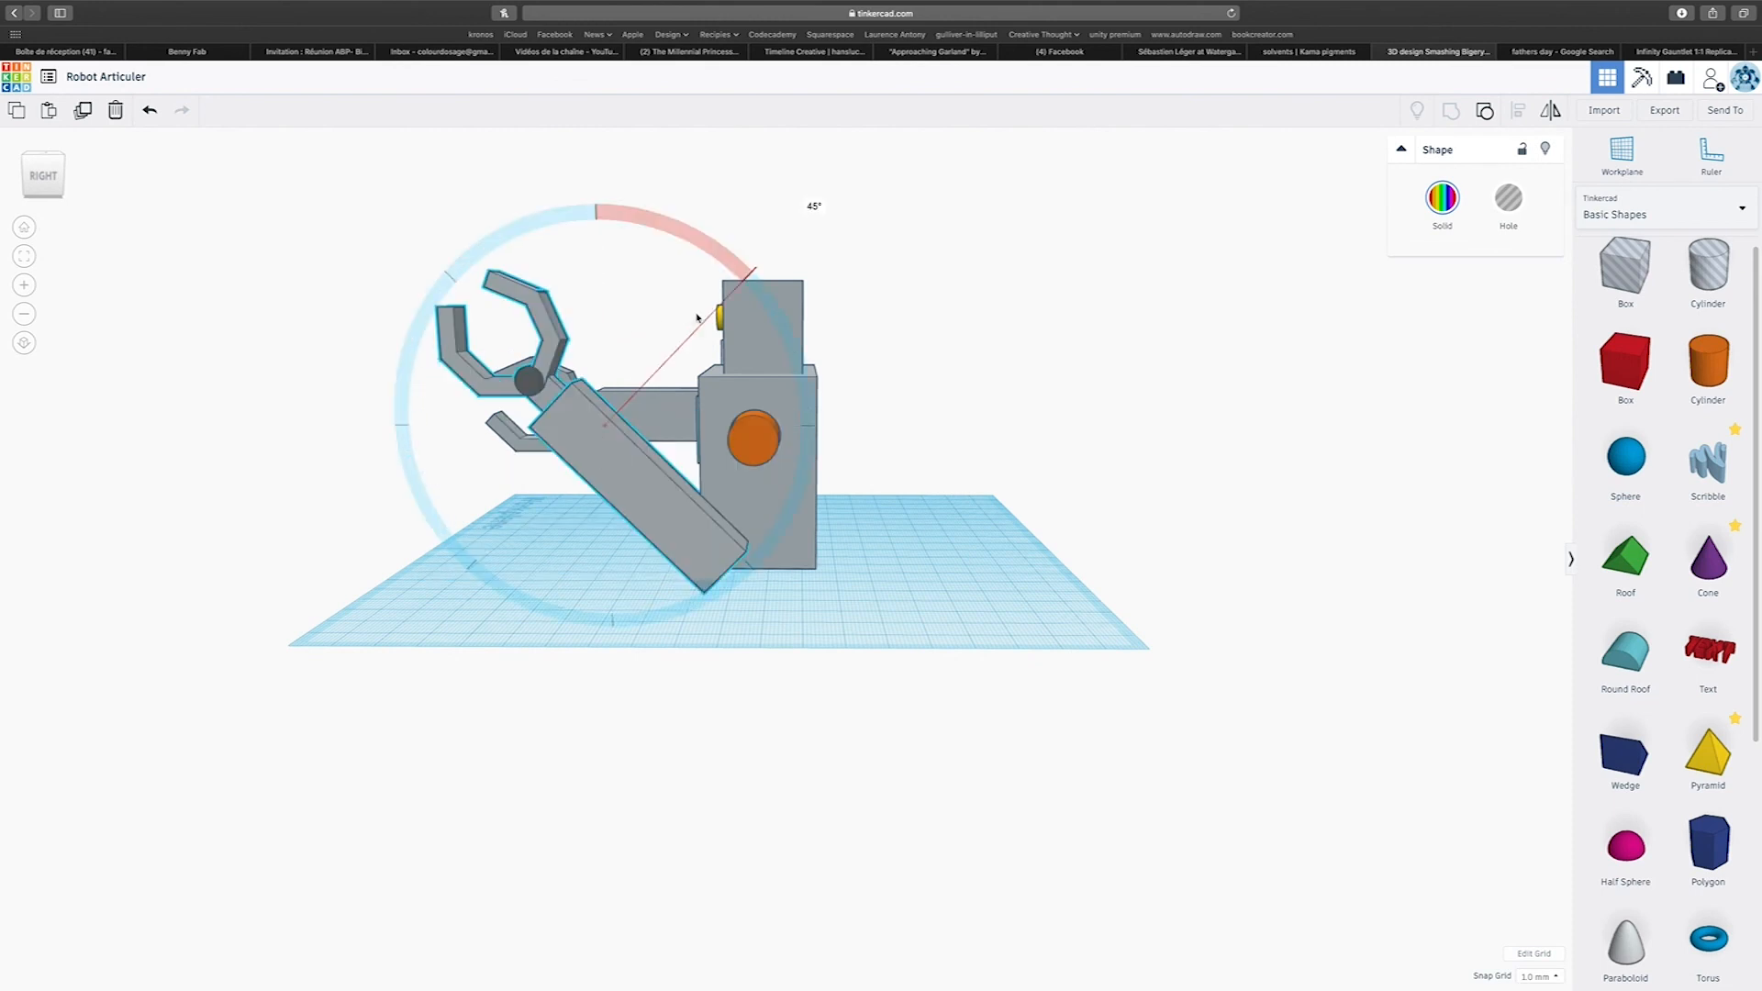
pyautogui.moveTo(735, 327); pyautogui.dragTo(537, 389)
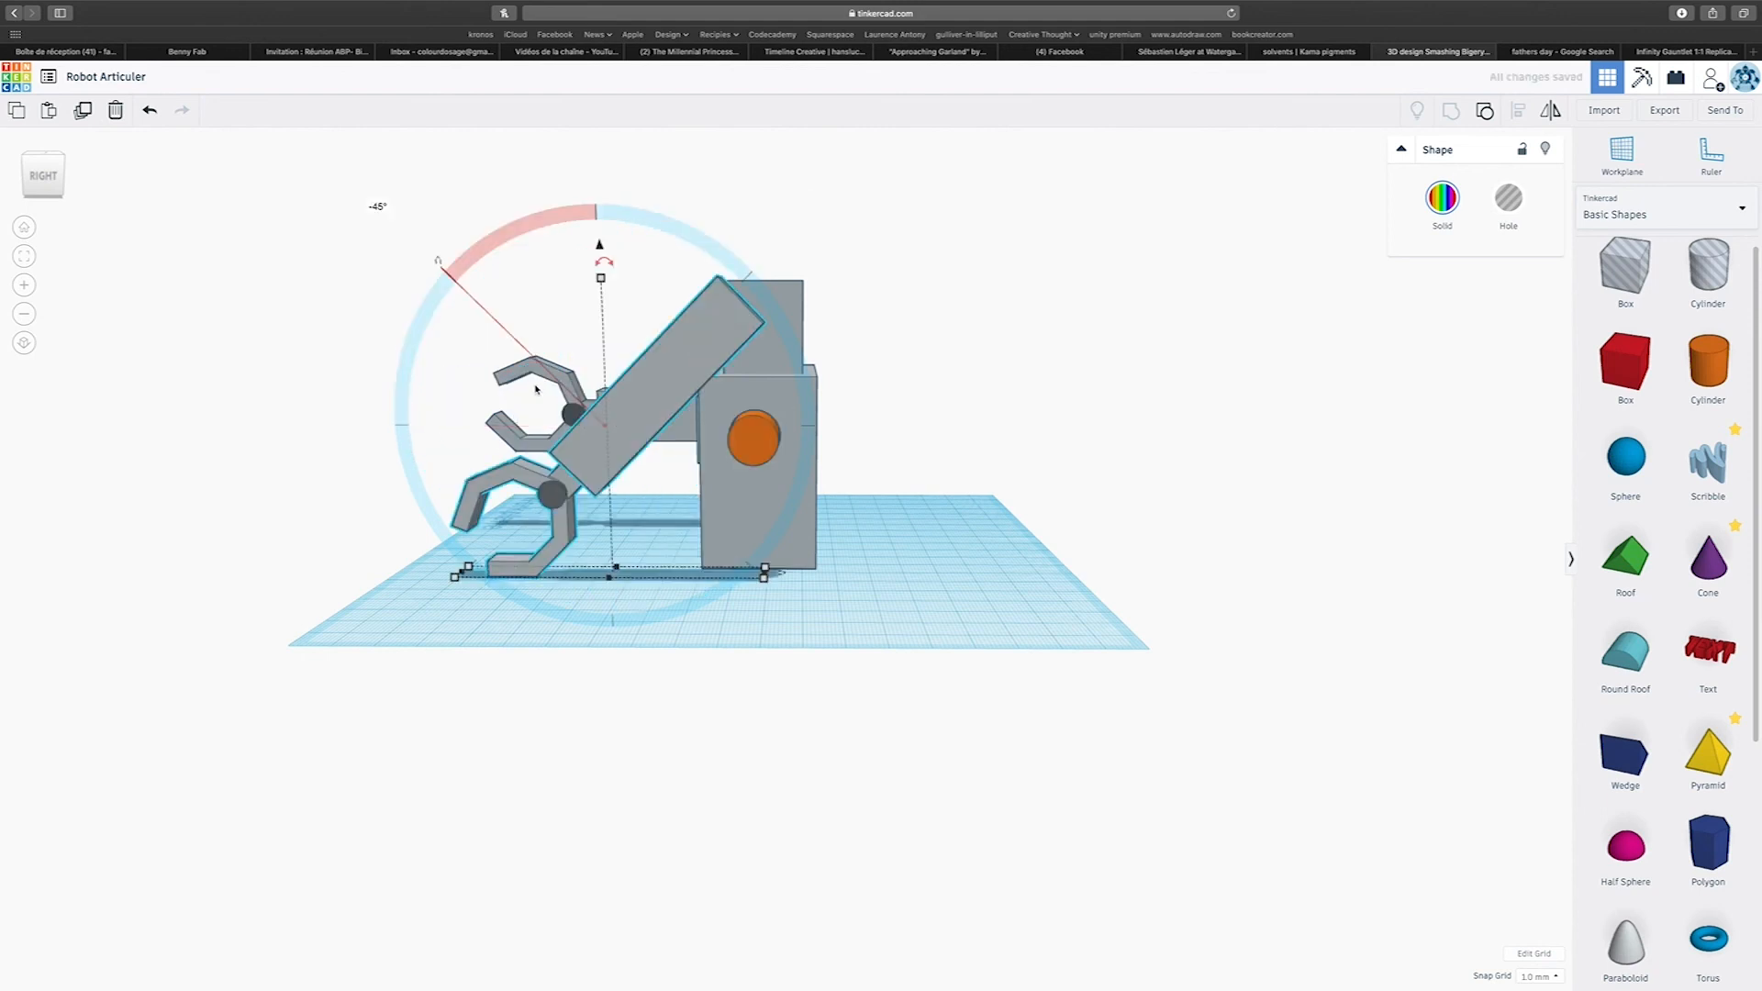
# Reposition the tilted arm so its upper end sits over the orange shoulder pin.
pyautogui.moveTo(783, 688); pyautogui.dragTo(660, 450, button='right')
pyautogui.moveTo(660, 450); pyautogui.dragTo(671, 450)
pyautogui.moveTo(601, 301); pyautogui.dragTo(609, 429)
pyautogui.press('Right')
pyautogui.press('Right')
pyautogui.press('Right')
pyautogui.press('Right')
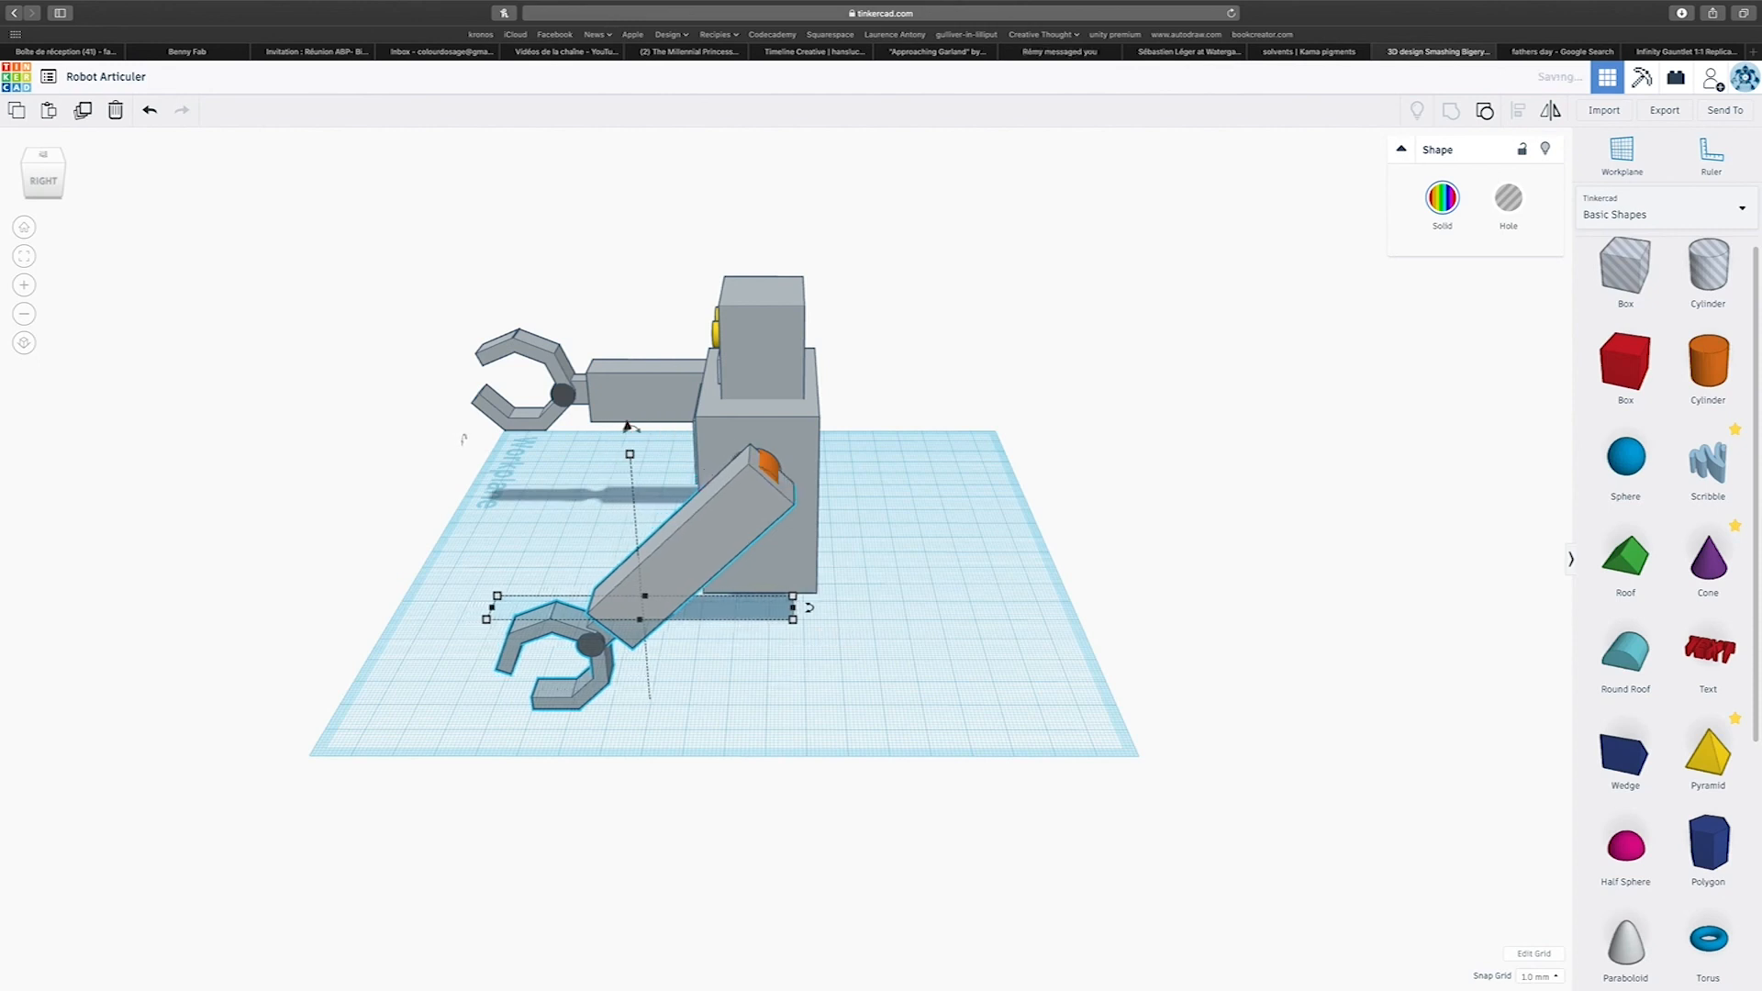
pyautogui.moveTo(631, 432); pyautogui.dragTo(631, 419)
pyautogui.moveTo(720, 531); pyautogui.dragTo(1047, 511, button='right')
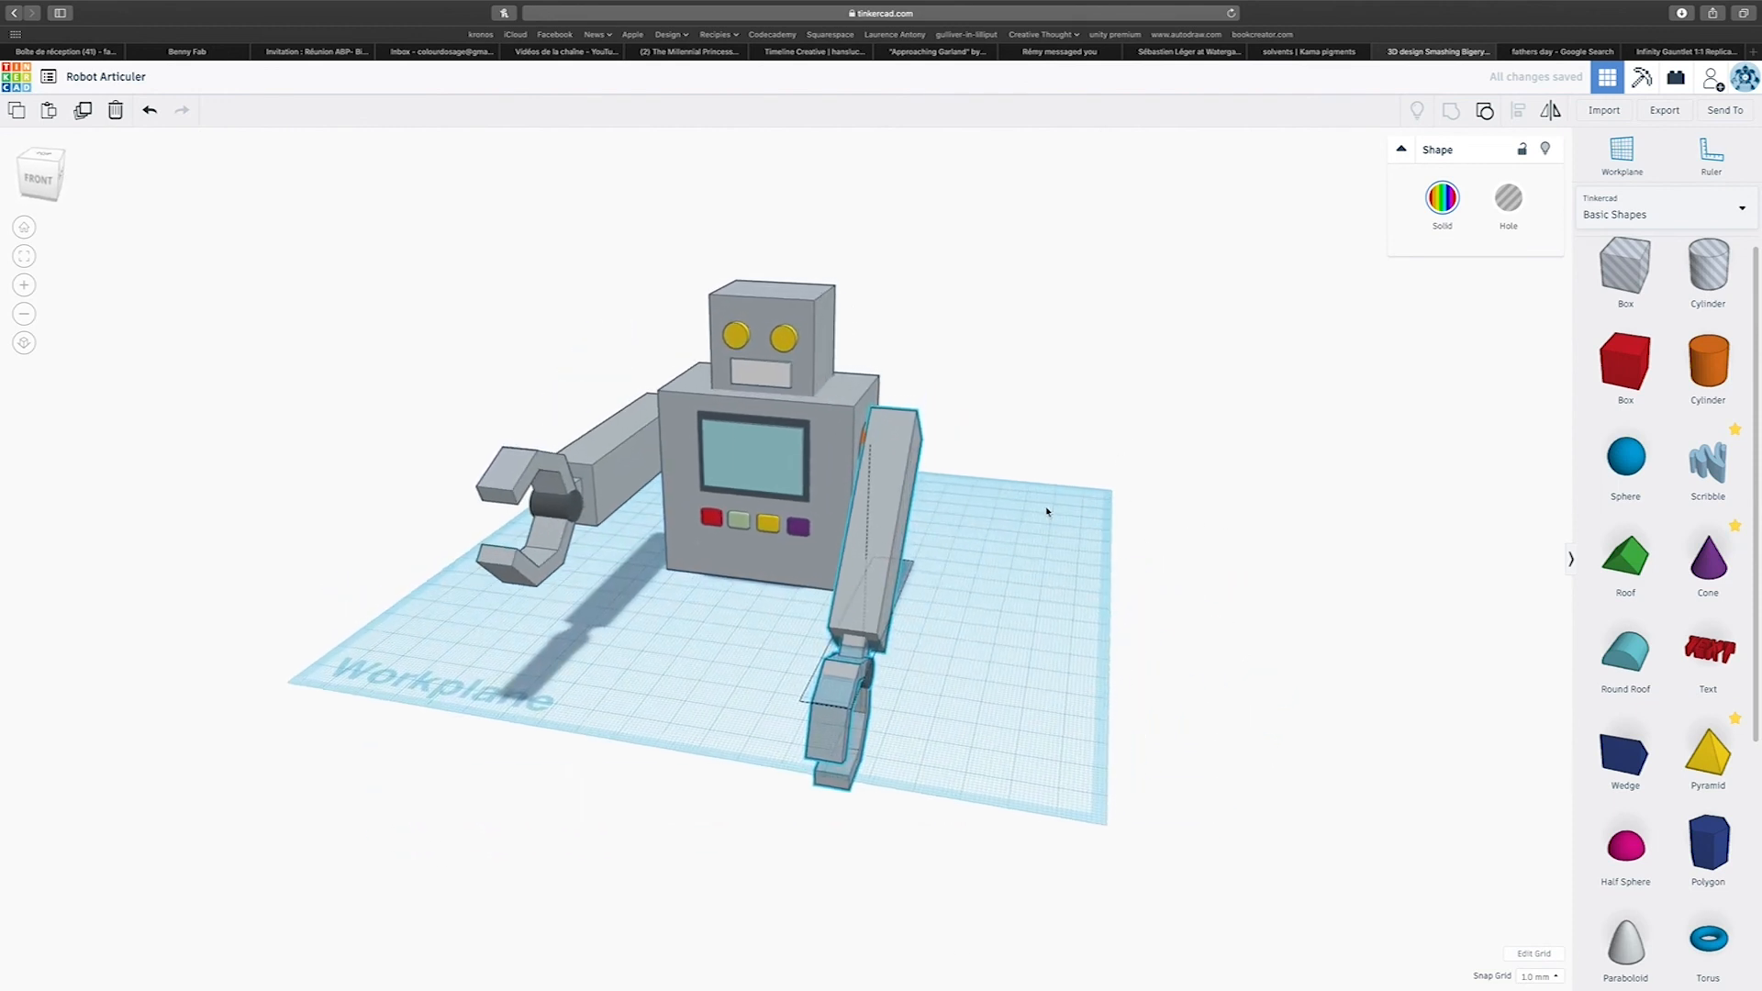
# Select the whole robot, group it and raise it above the workplane.
pyautogui.moveTo(578, 312); pyautogui.dragTo(1065, 703)
pyautogui.hotkey('ctrl', 'g')
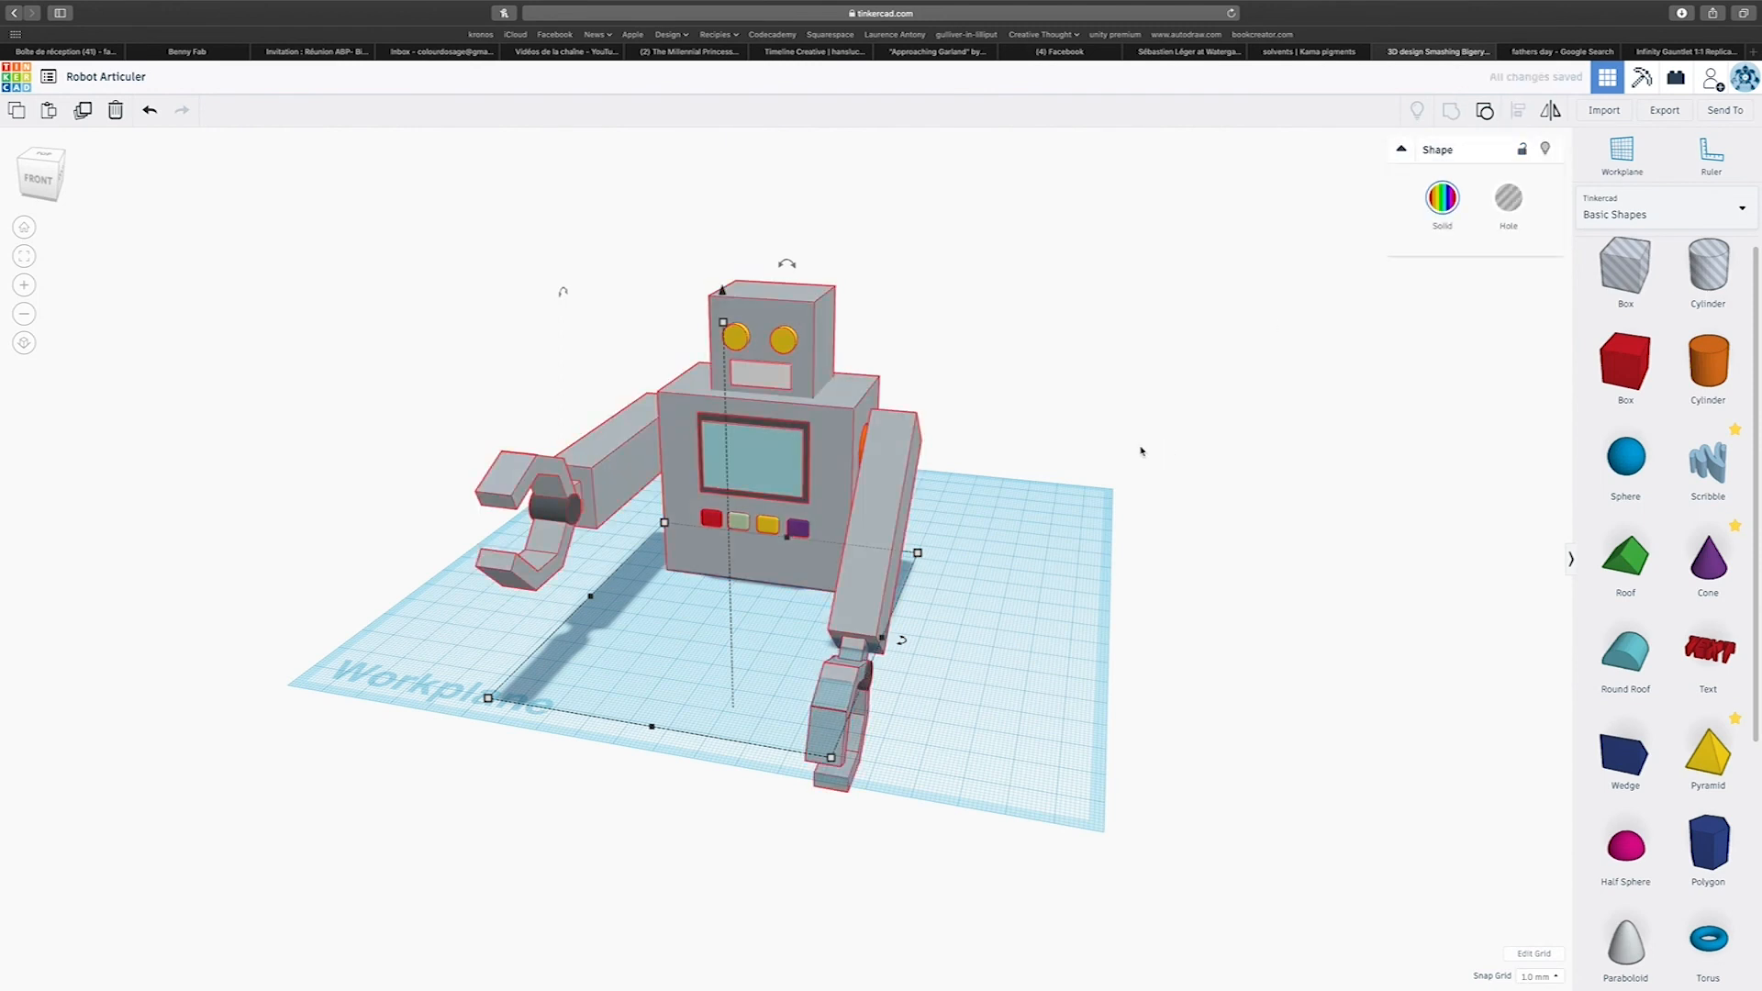
pyautogui.scroll(-5, 1138, 448)
pyautogui.moveTo(753, 411); pyautogui.dragTo(767, 278)
pyautogui.moveTo(1120, 459); pyautogui.dragTo(1133, 510, button='right')
# Add a box beneath the torso, stretch it up to the torso's underside and widen it to about 49 mm.
pyautogui.moveTo(1612, 363); pyautogui.dragTo(812, 484)
pyautogui.moveTo(865, 548); pyautogui.dragTo(749, 479, button='right')
pyautogui.moveTo(790, 484); pyautogui.dragTo(760, 498)
pyautogui.press('super+z')
pyautogui.moveTo(775, 599); pyautogui.dragTo(755, 707, button='right')
pyautogui.moveTo(768, 572); pyautogui.dragTo(752, 580)
pyautogui.moveTo(777, 486); pyautogui.dragTo(769, 480)
pyautogui.moveTo(769, 480); pyautogui.dragTo(748, 516, button='right')
pyautogui.scroll(5, 759, 515)
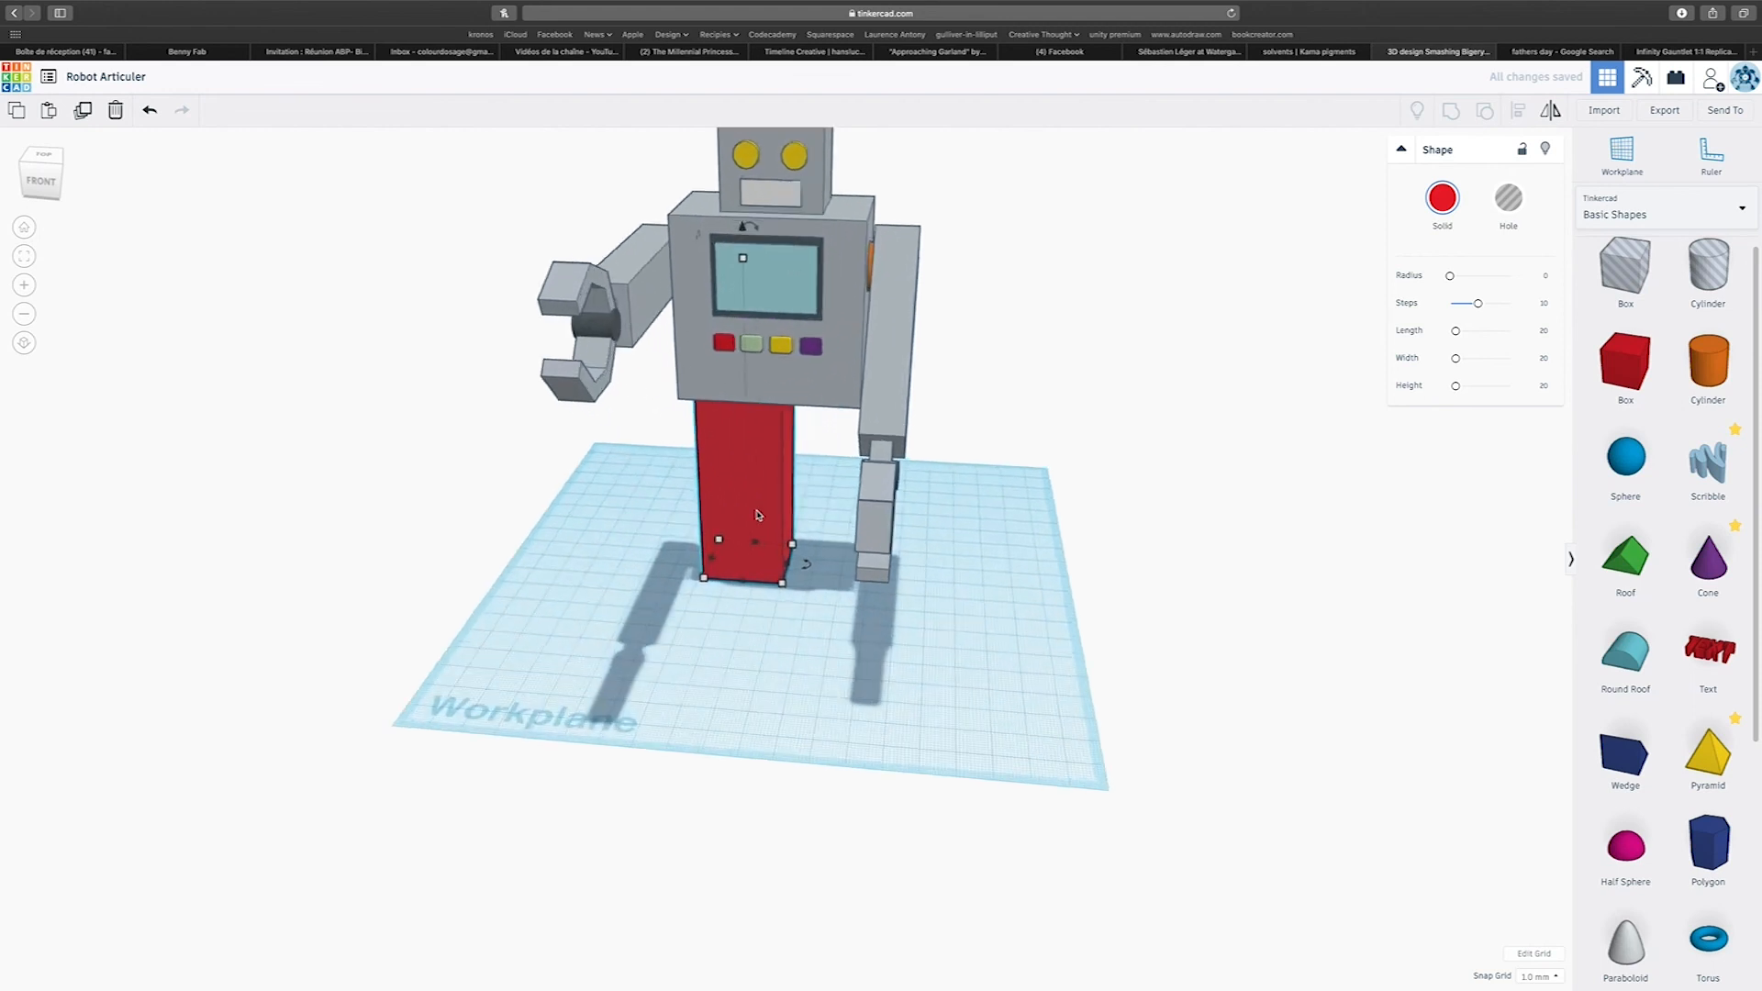
pyautogui.click(855, 571)
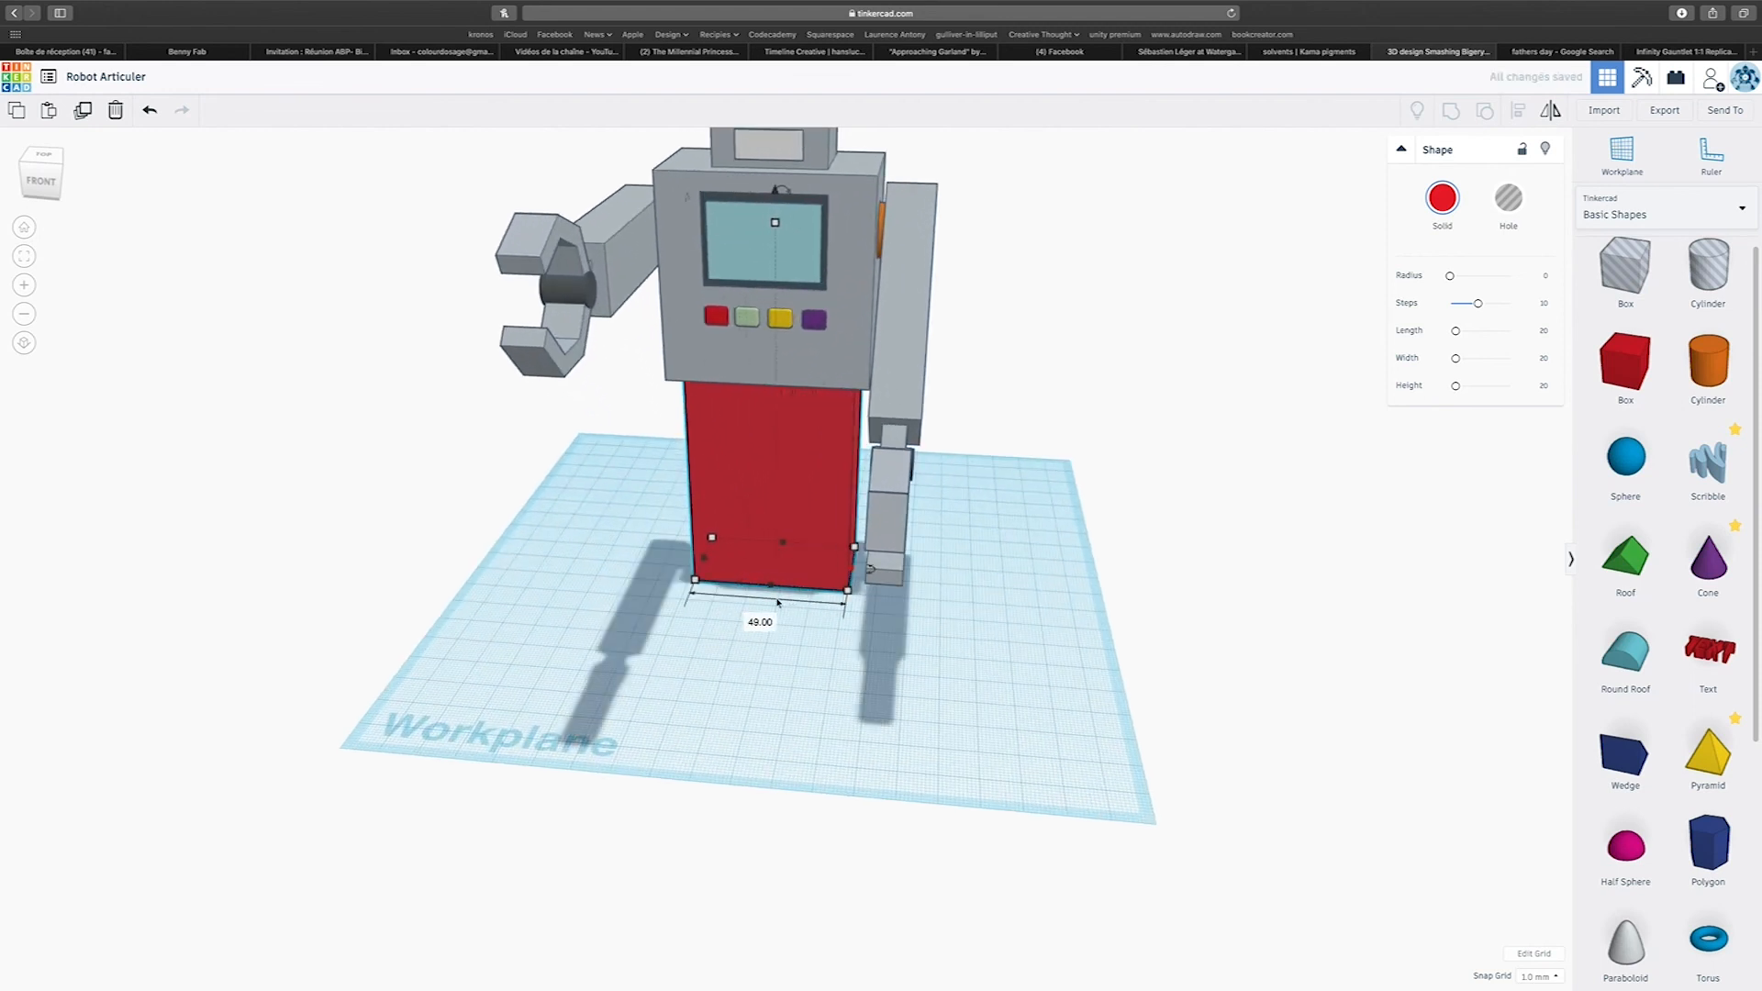
# Shorten the red box into a hip block against the torso's underside and colour it light grey.
pyautogui.moveTo(775, 220); pyautogui.dragTo(778, 330)
pyautogui.moveTo(793, 418); pyautogui.dragTo(804, 384, button='right')
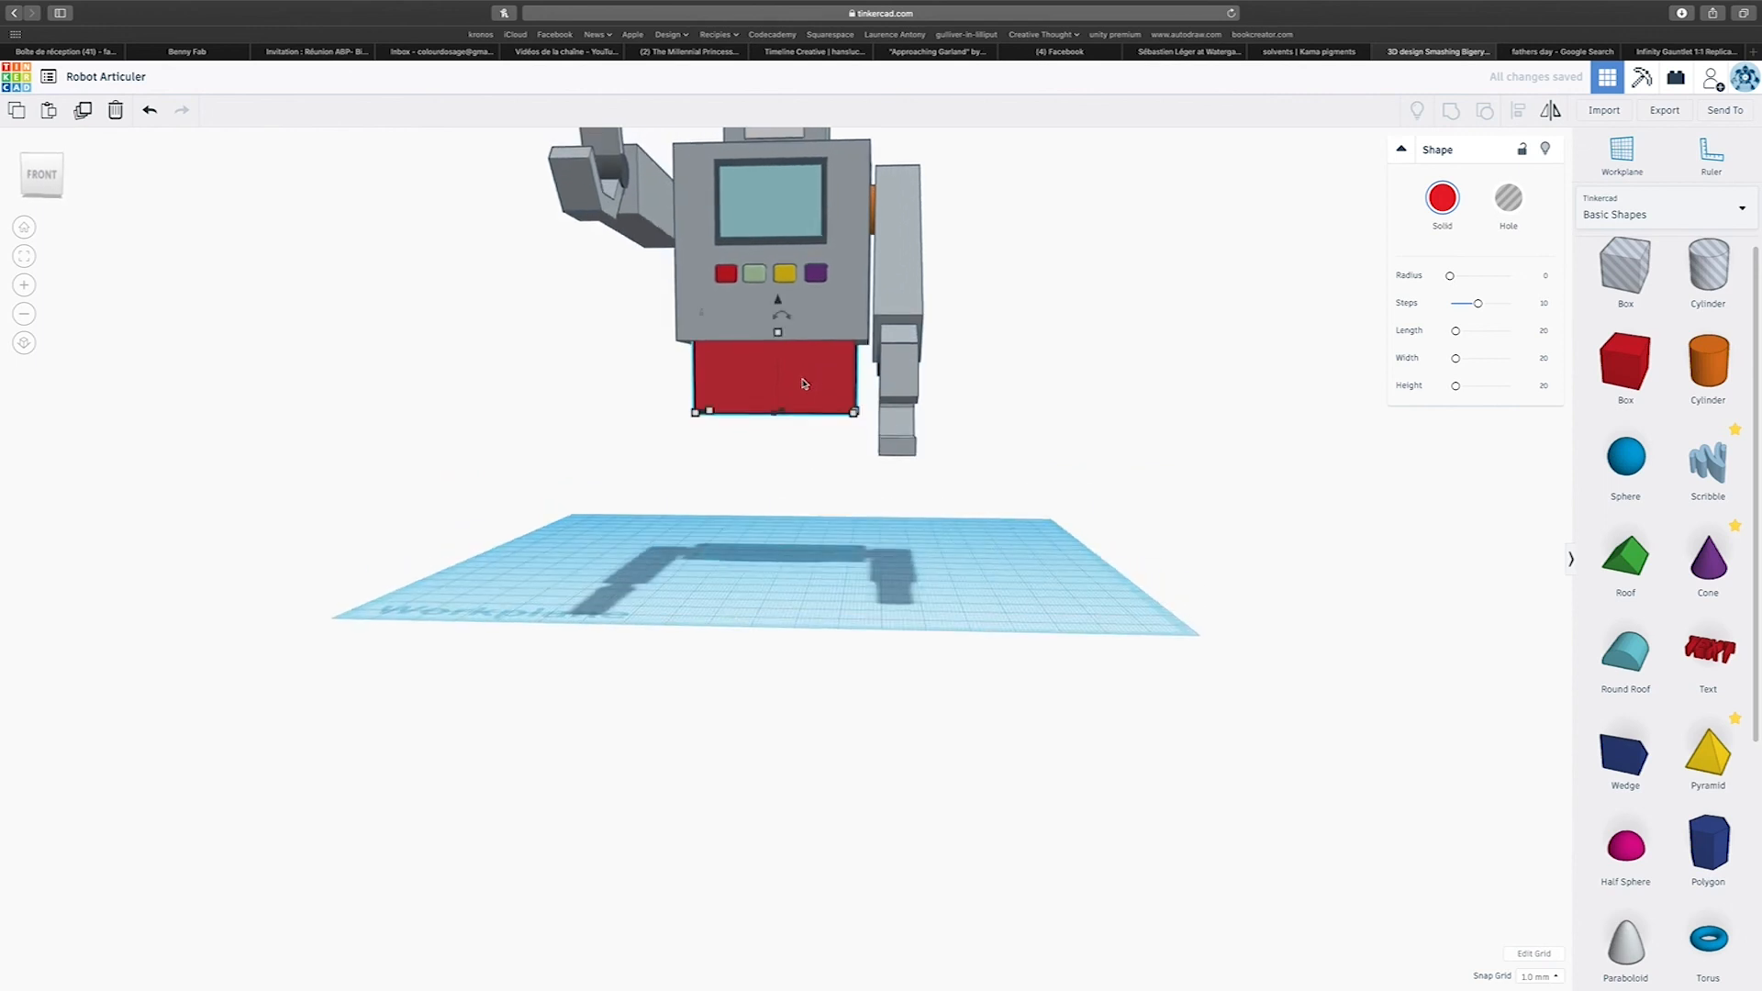
pyautogui.click(1458, 225)
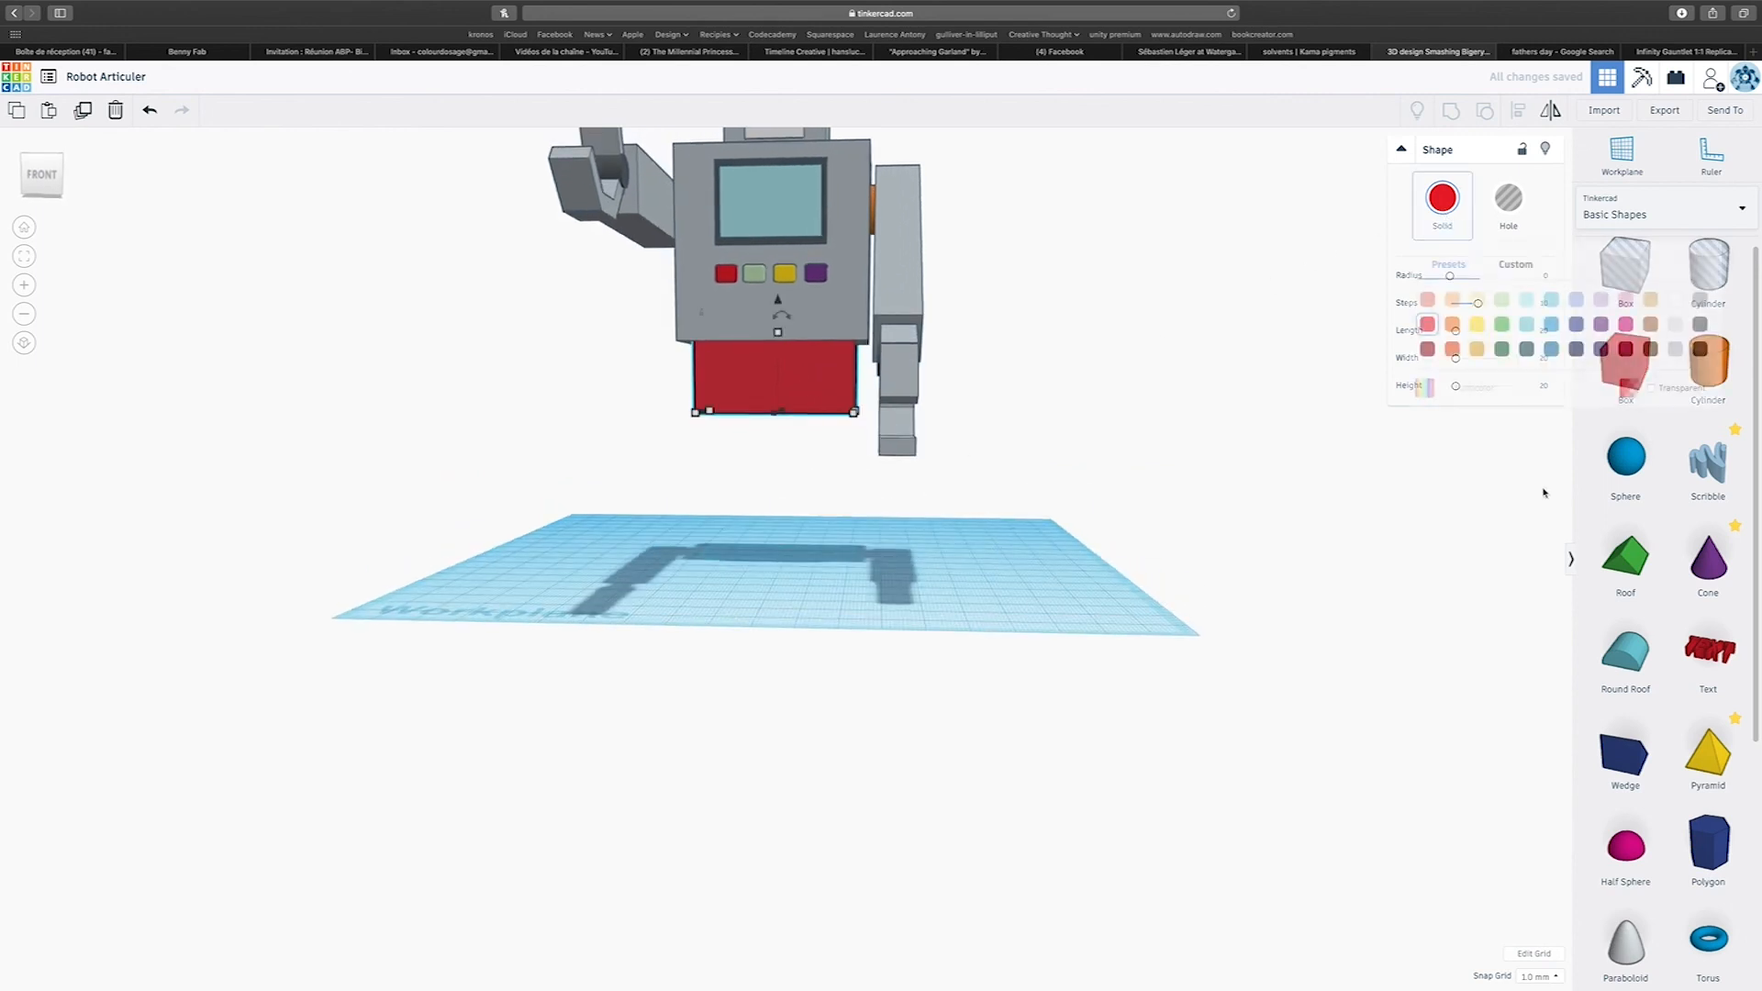
pyautogui.click(1676, 349)
# Select the robot and hip block together and centre-align them across the robot's width.
pyautogui.scroll(-2, 1147, 579)
pyautogui.scroll(-2, 826, 336)
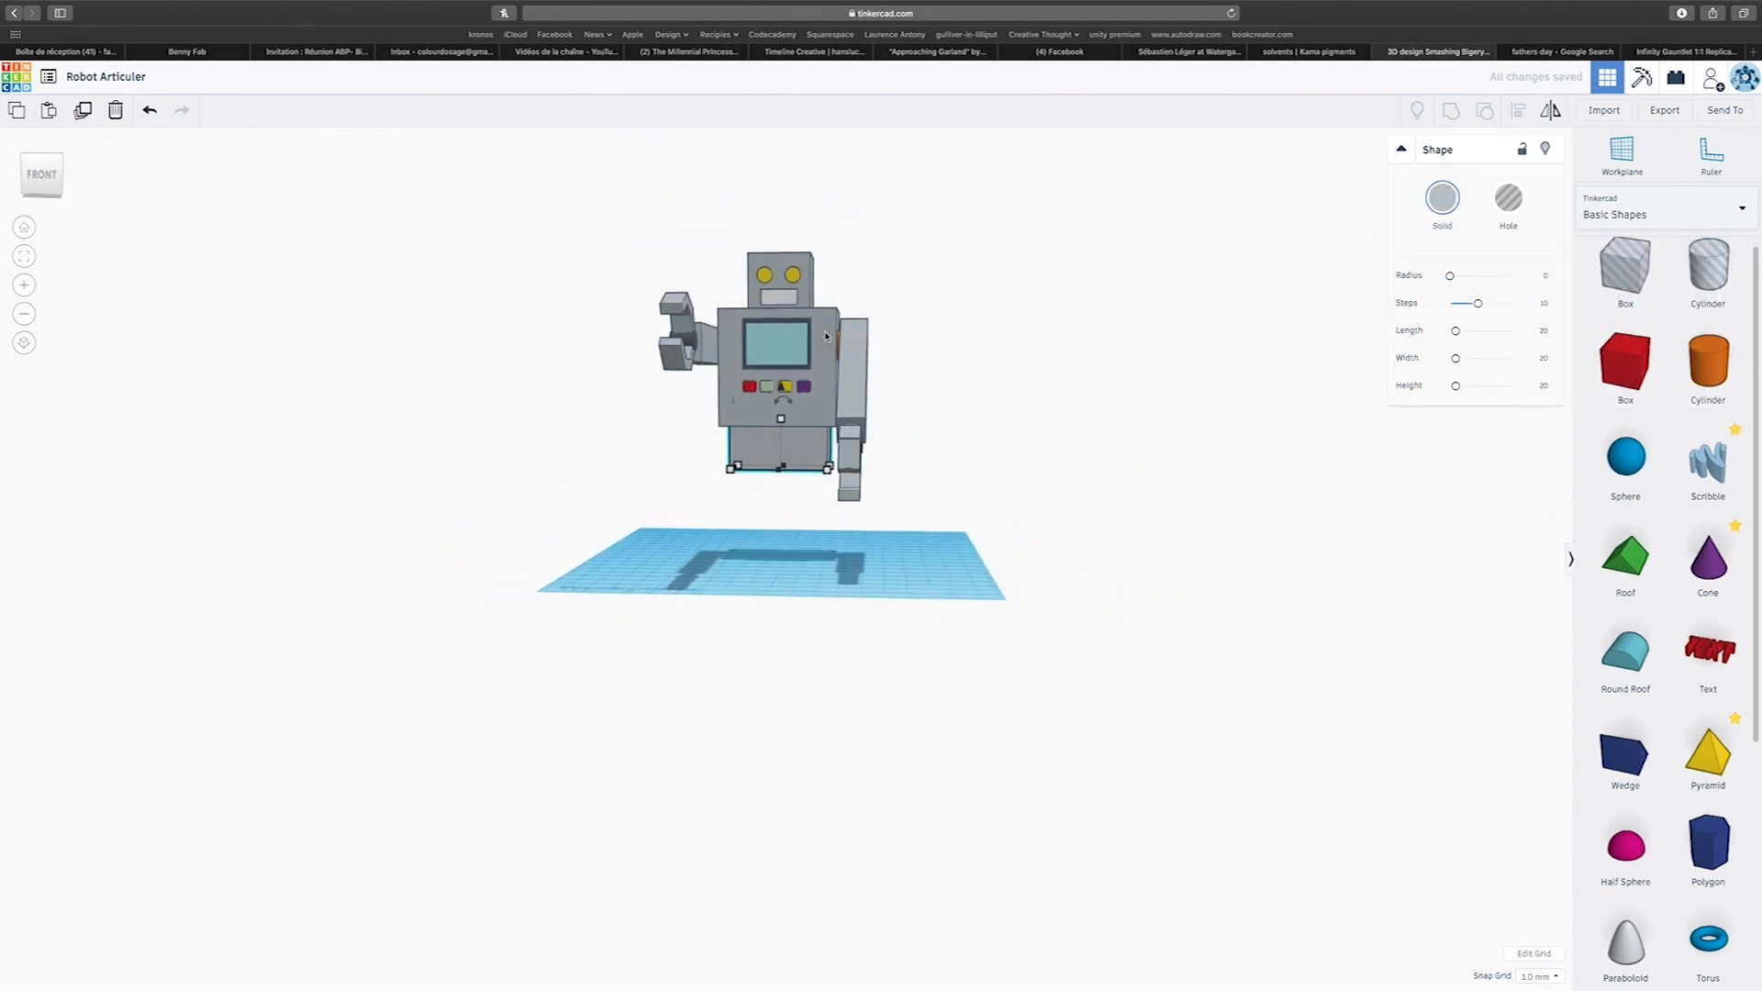
pyautogui.moveTo(888, 523); pyautogui.dragTo(894, 542)
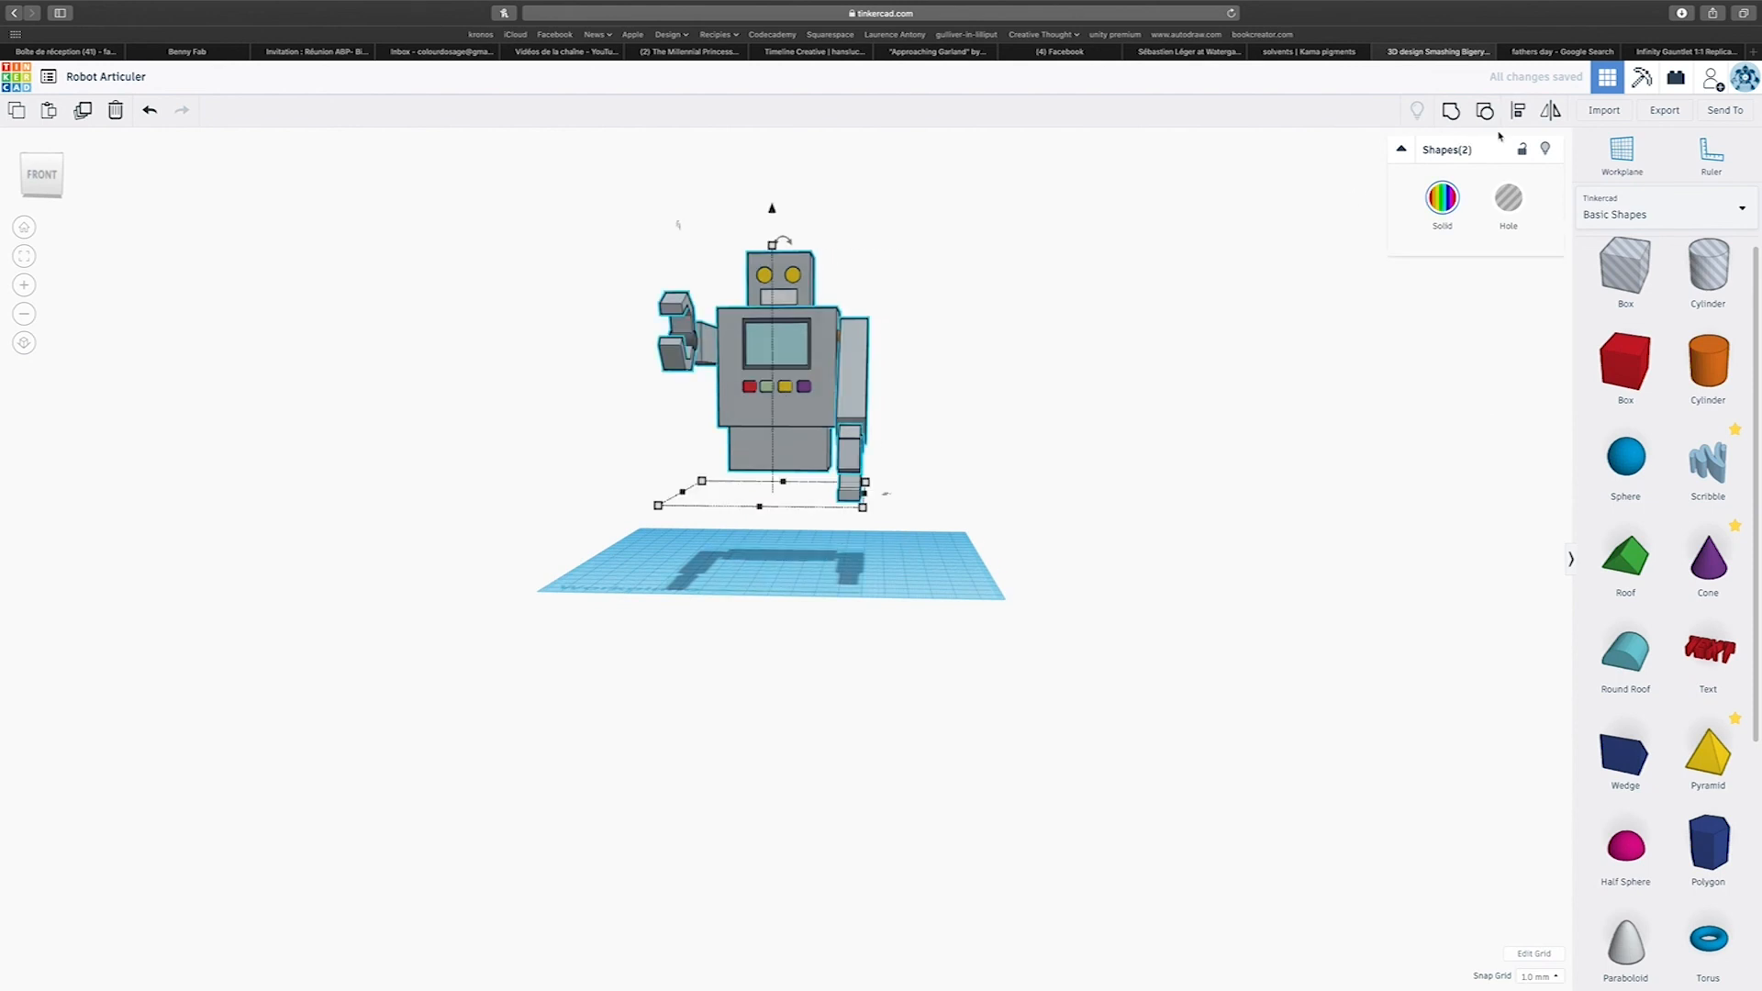
pyautogui.click(760, 514)
# Add a box on the workplane below the hips and raise the robot with its hip block 48 mm.
pyautogui.moveTo(1313, 542); pyautogui.dragTo(1487, 570, button='right')
pyautogui.moveTo(1625, 362); pyautogui.dragTo(767, 579)
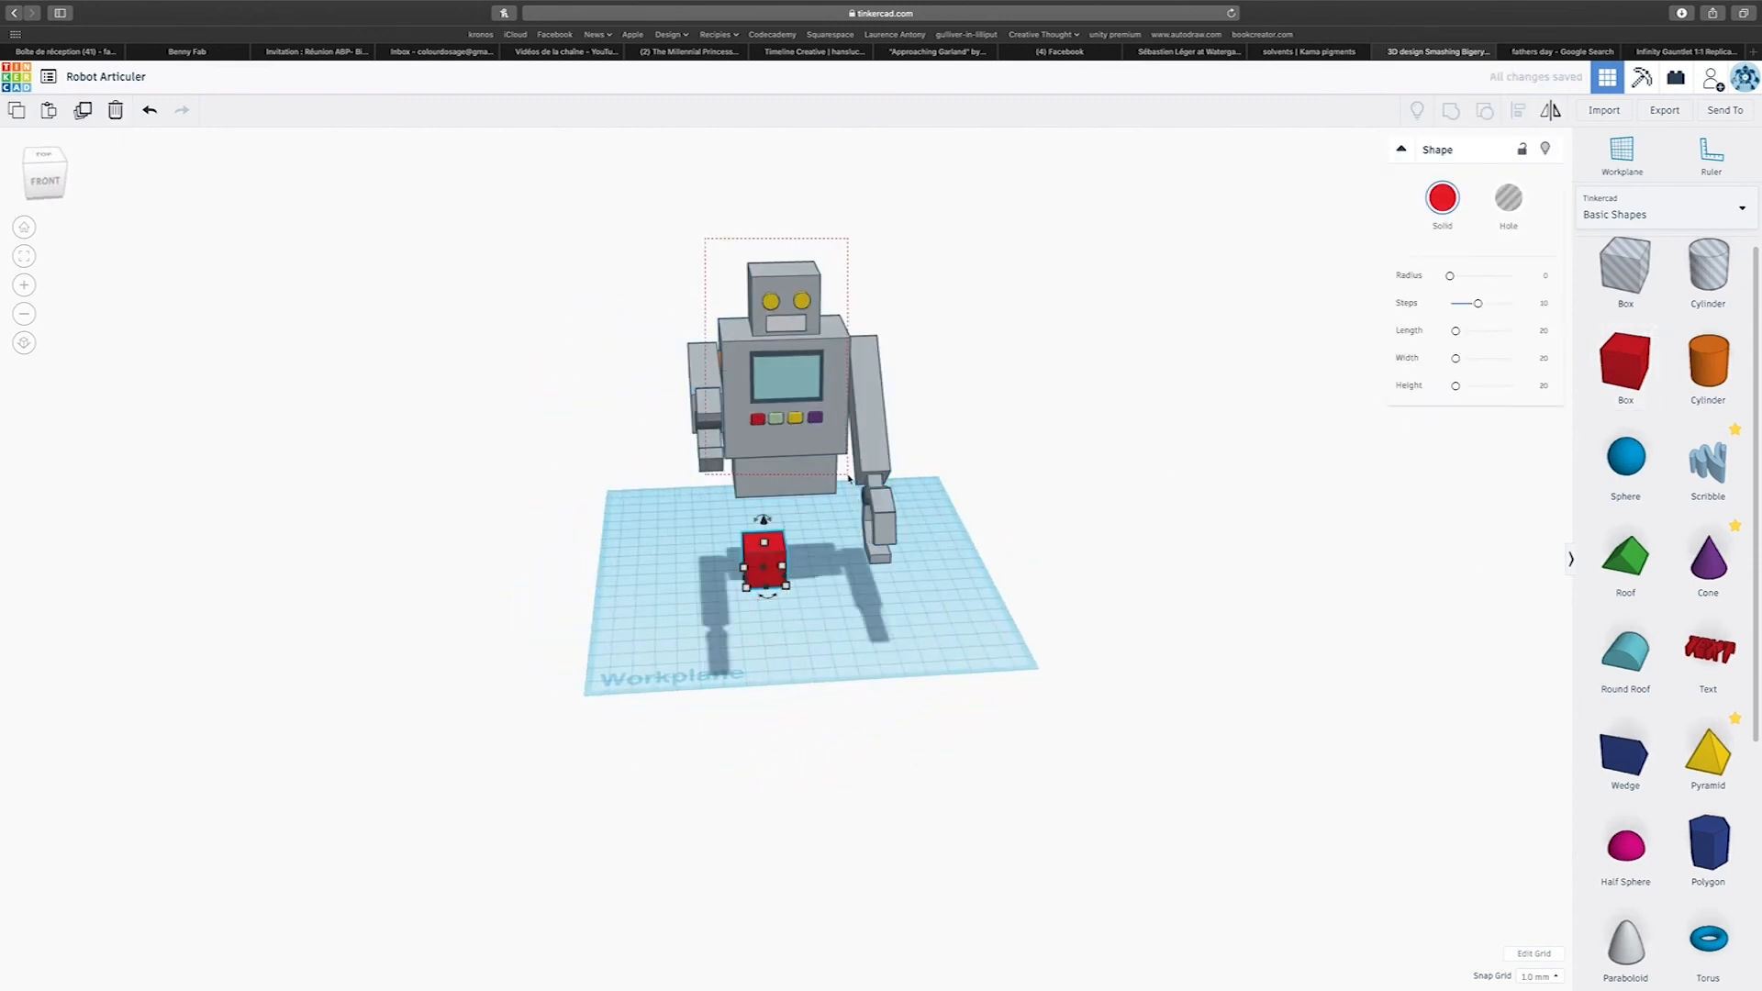
pyautogui.moveTo(849, 478); pyautogui.dragTo(851, 477)
pyautogui.moveTo(790, 250); pyautogui.dragTo(792, 141)
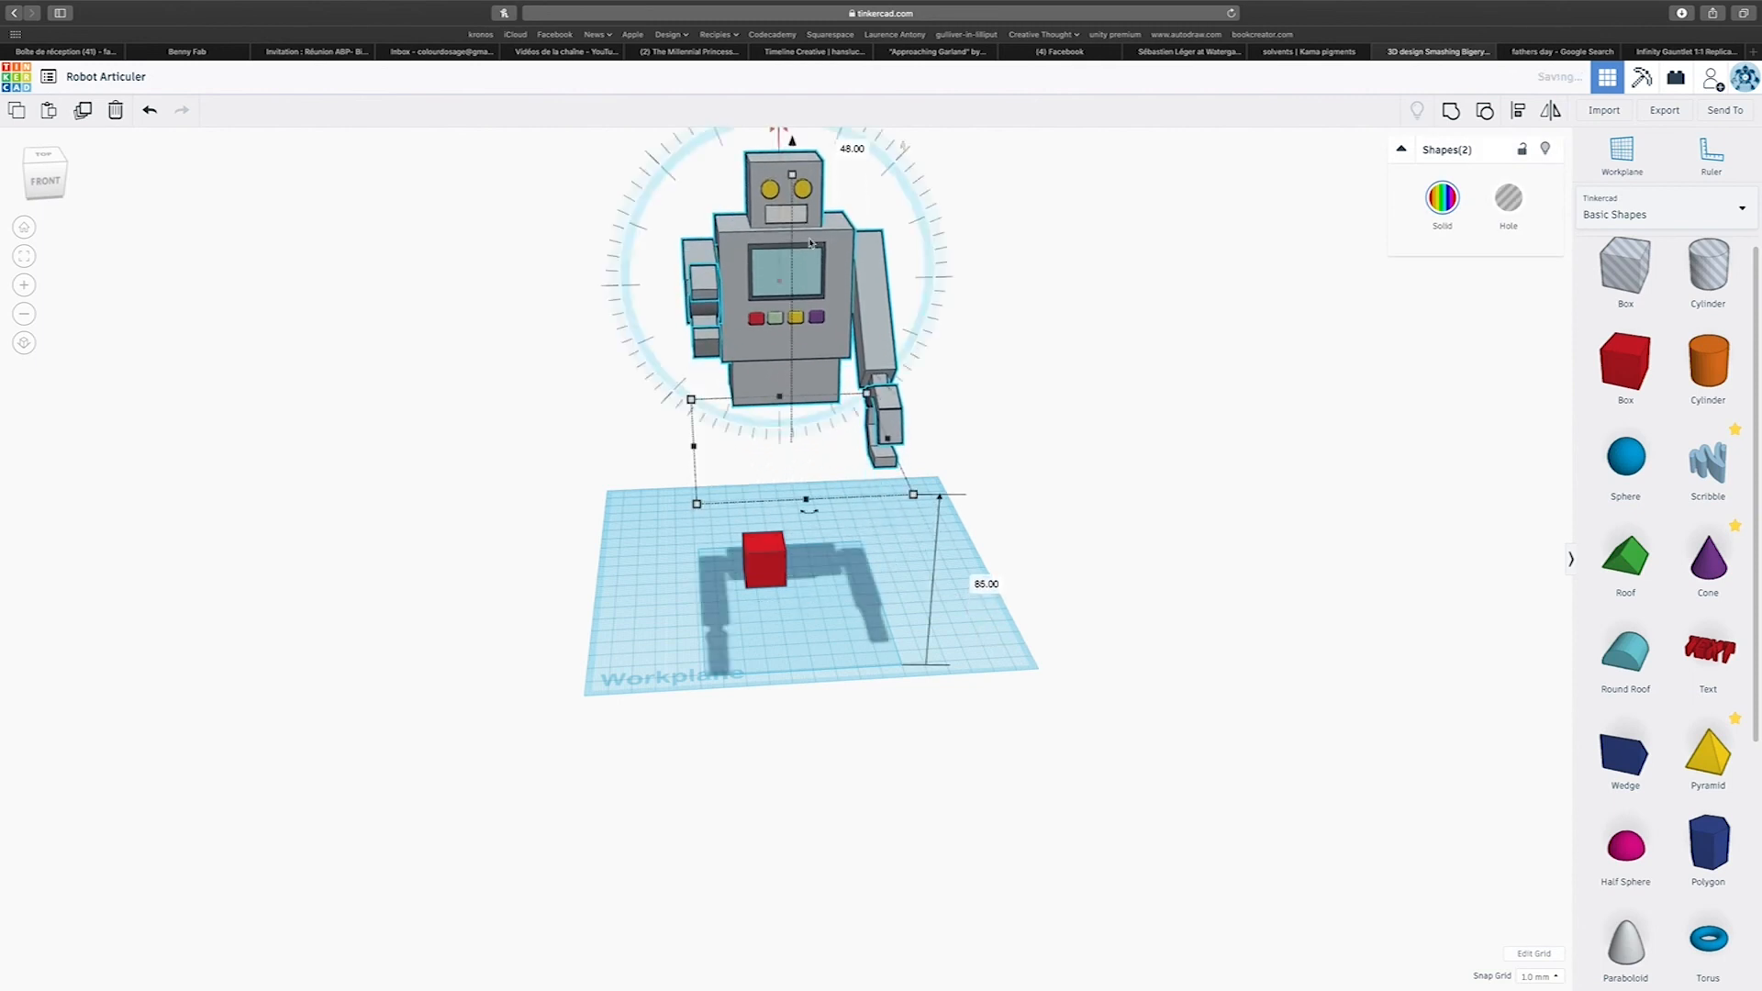
# Shape the red box into a leg about 26 mm deep that reaches up to the hip block.
pyautogui.click(765, 560)
pyautogui.moveTo(763, 538); pyautogui.dragTo(761, 444)
pyautogui.moveTo(1028, 549); pyautogui.dragTo(1231, 555, button='right')
pyautogui.moveTo(798, 571); pyautogui.dragTo(786, 573)
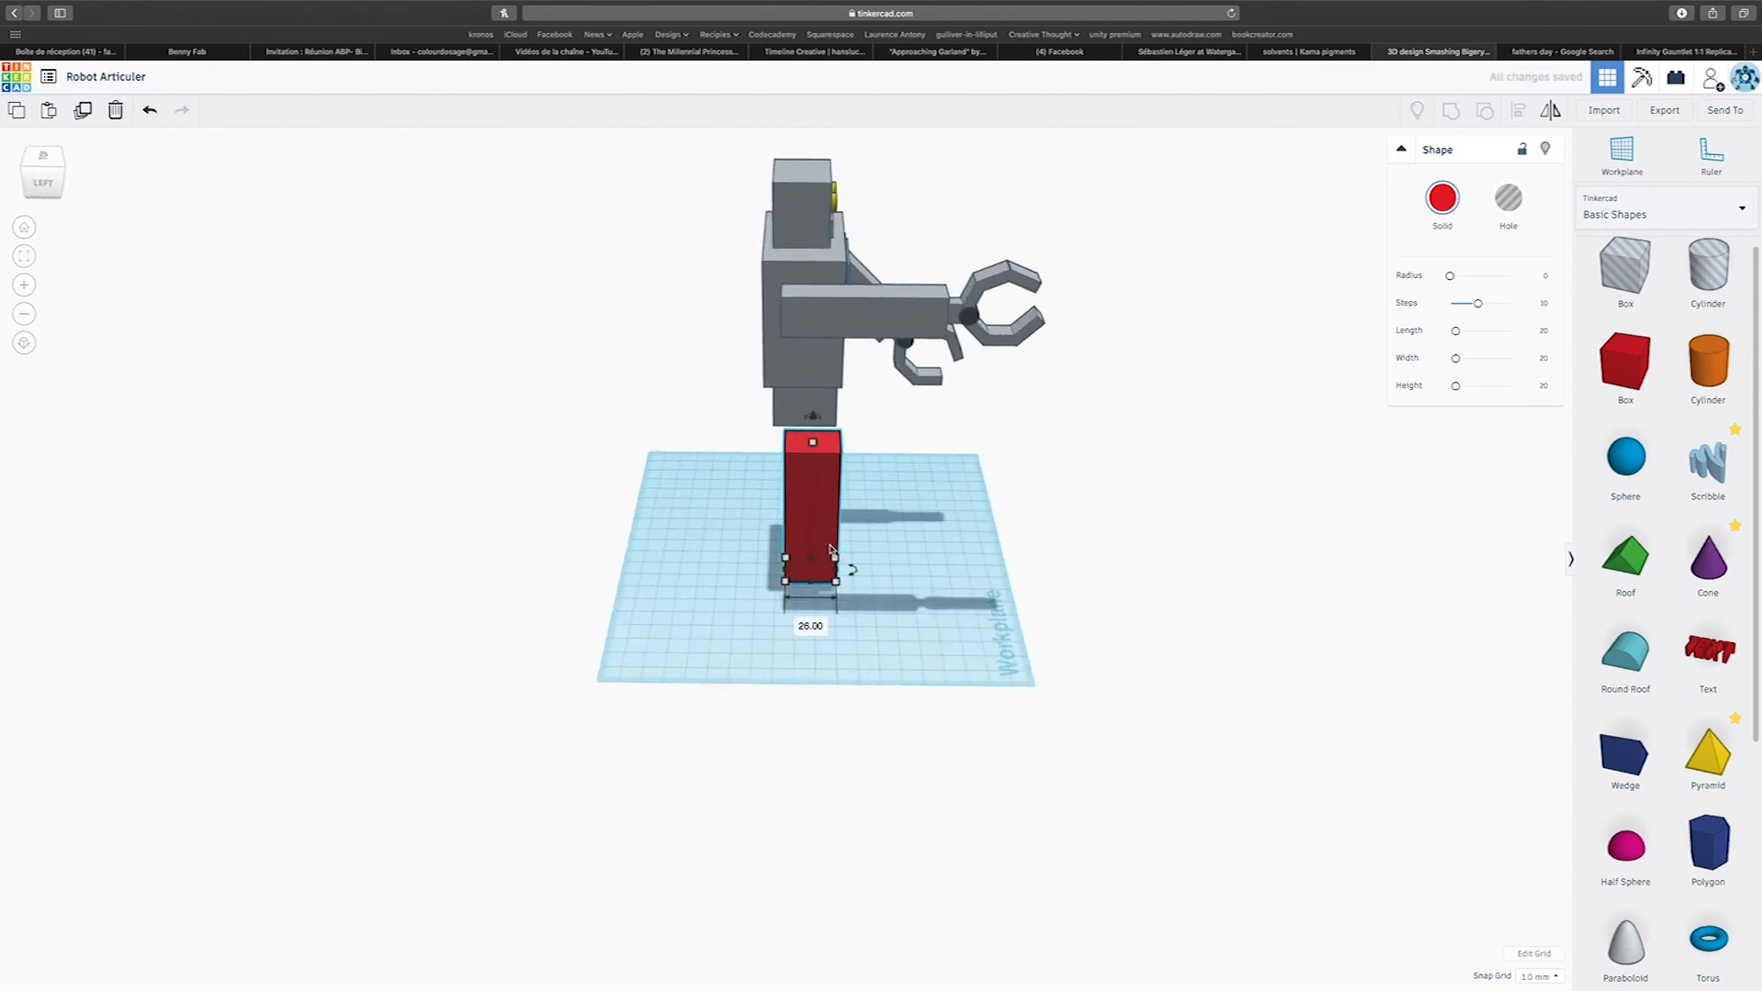
pyautogui.moveTo(830, 549); pyautogui.dragTo(497, 504, button='right')
pyautogui.moveTo(760, 384); pyautogui.dragTo(759, 293)
# Duplicate the red leg 24 mm sideways and shift the original leg 3 mm outward to separate the pair.
pyautogui.keyDown('alt'); pyautogui.moveTo(776, 447); pyautogui.dragTo(826, 453); pyautogui.keyUp('alt')
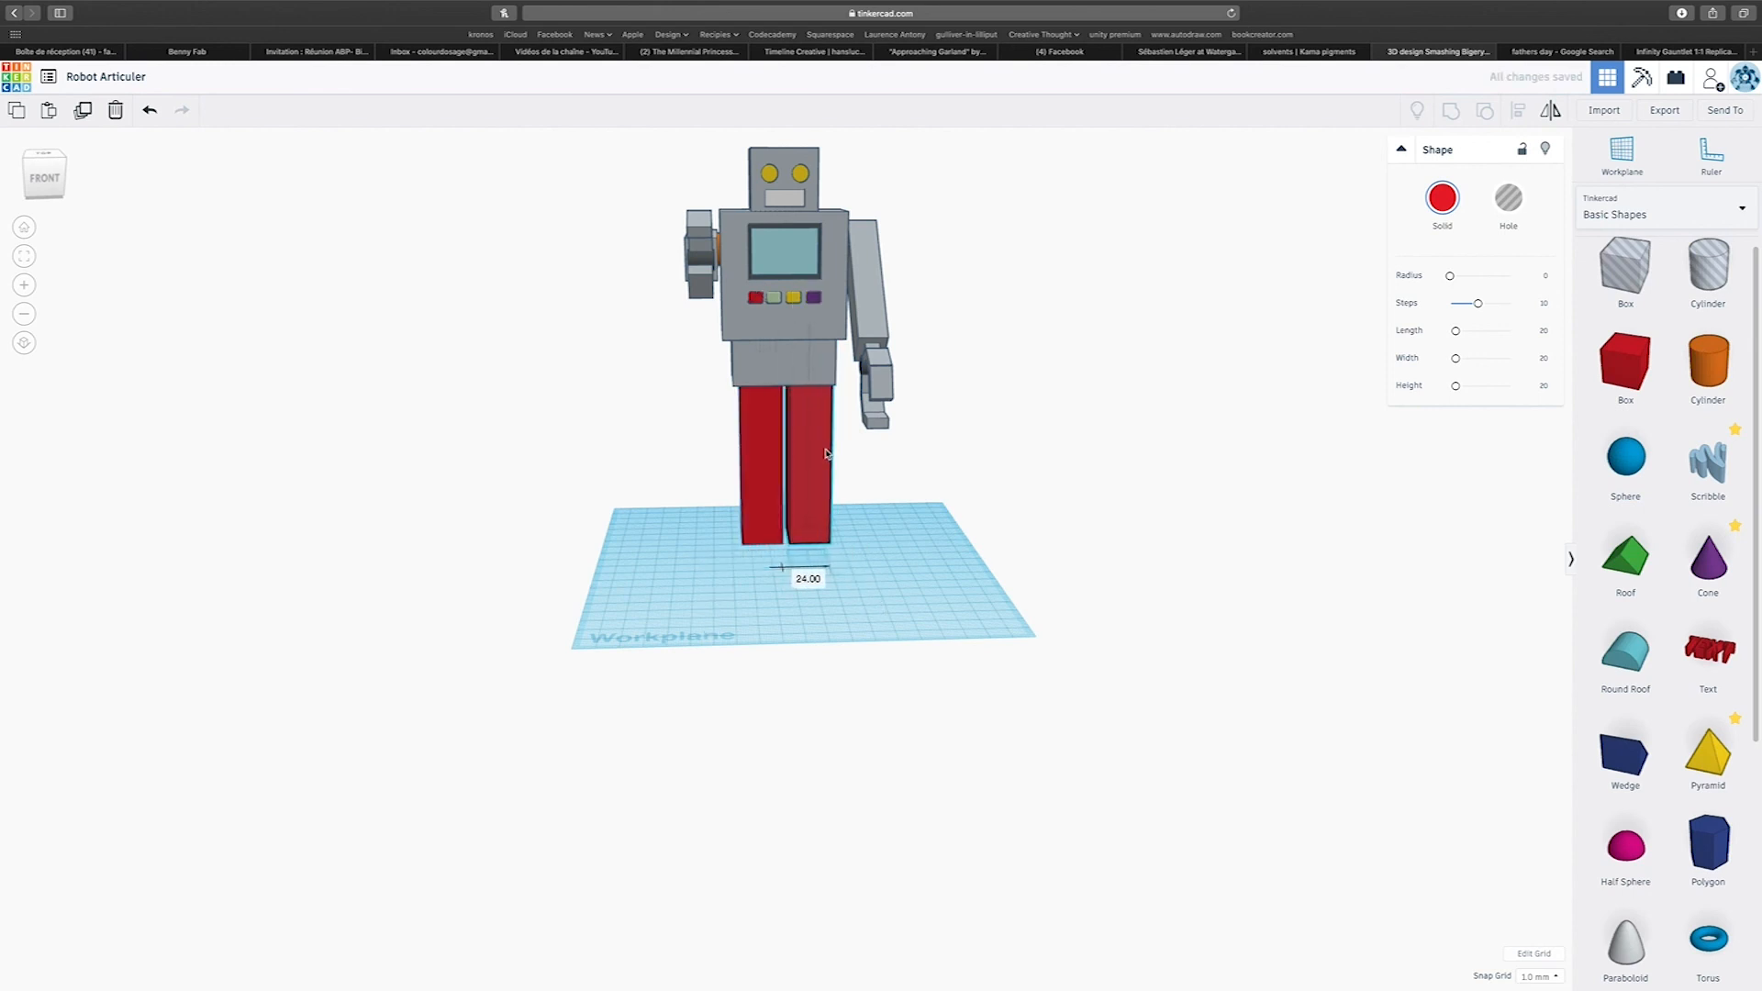
pyautogui.click(766, 452)
pyautogui.moveTo(767, 452); pyautogui.dragTo(760, 453)
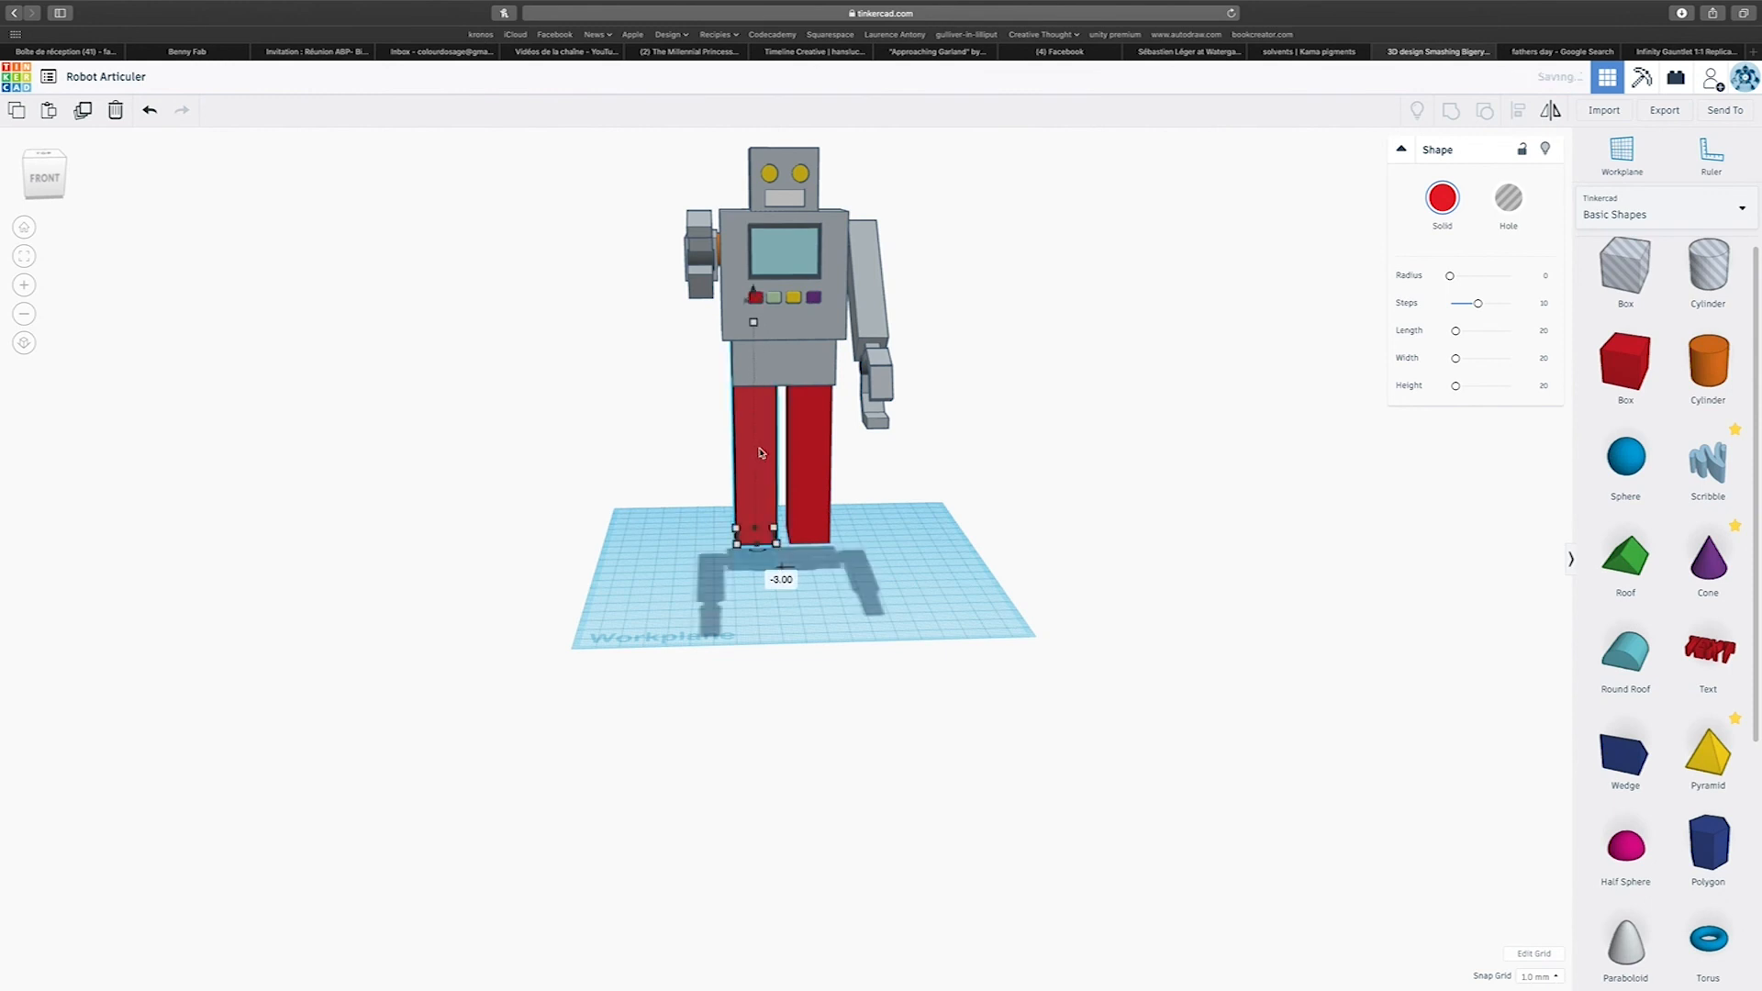
pyautogui.click(815, 470)
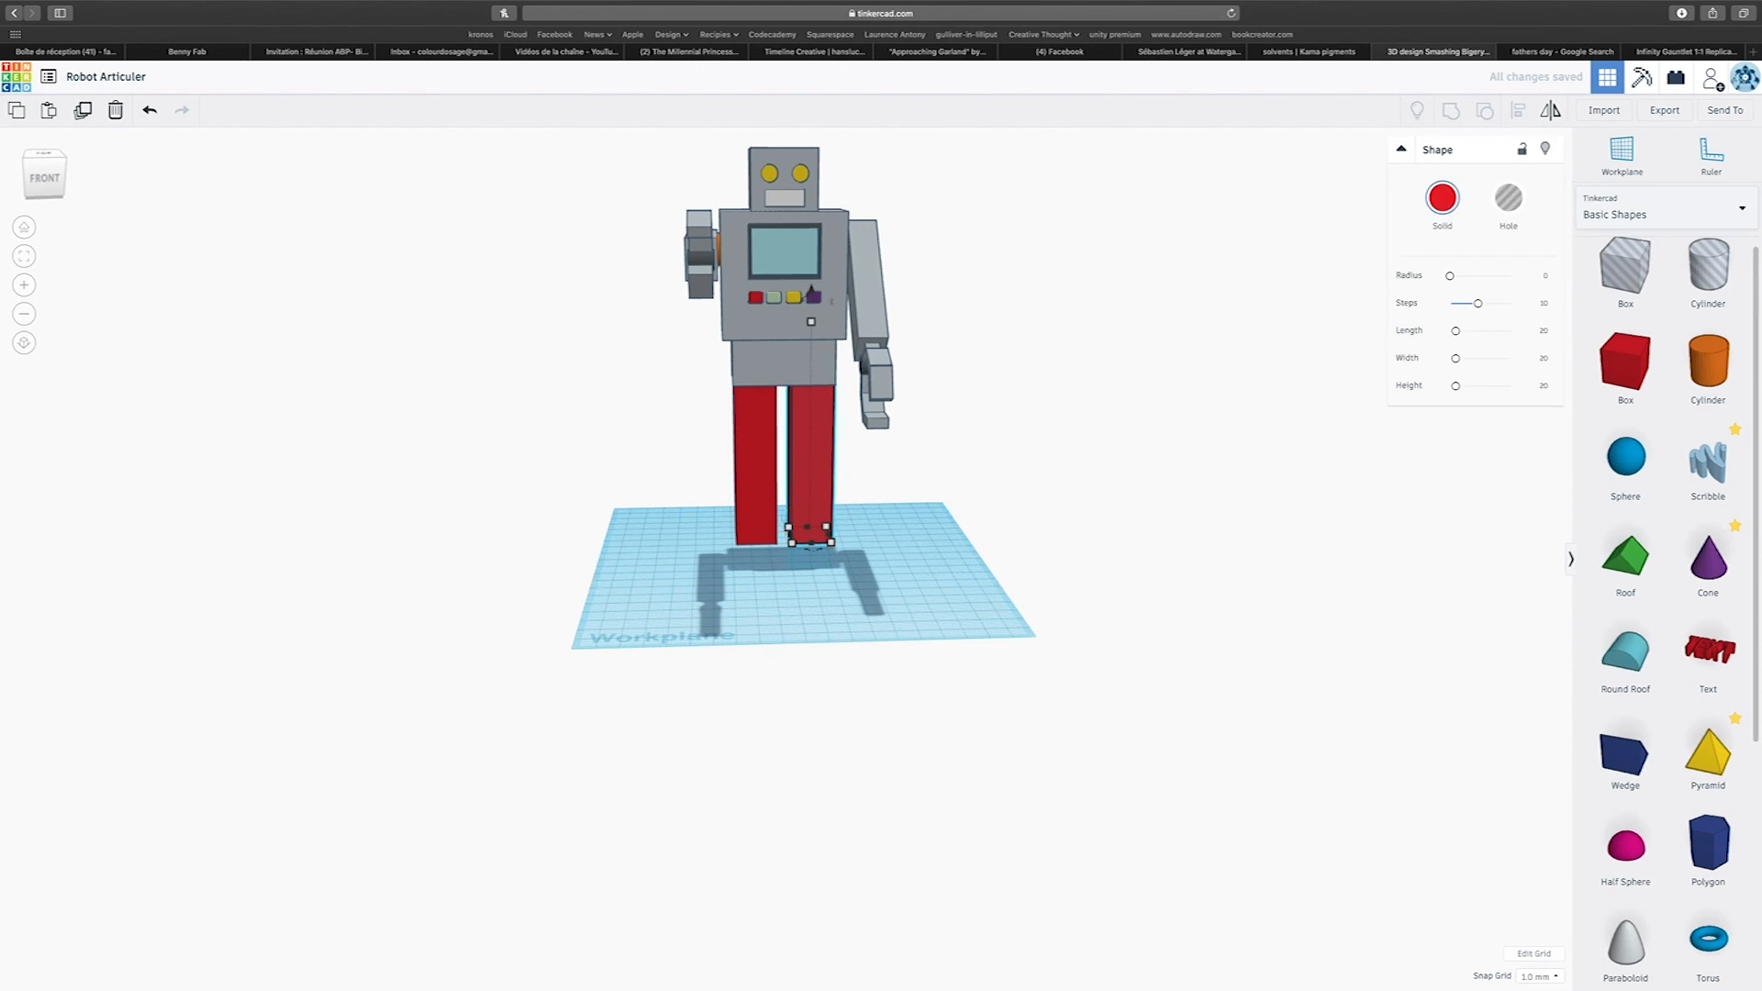
# Select both red legs and colour them light grey.
pyautogui.moveTo(887, 547); pyautogui.dragTo(888, 547)
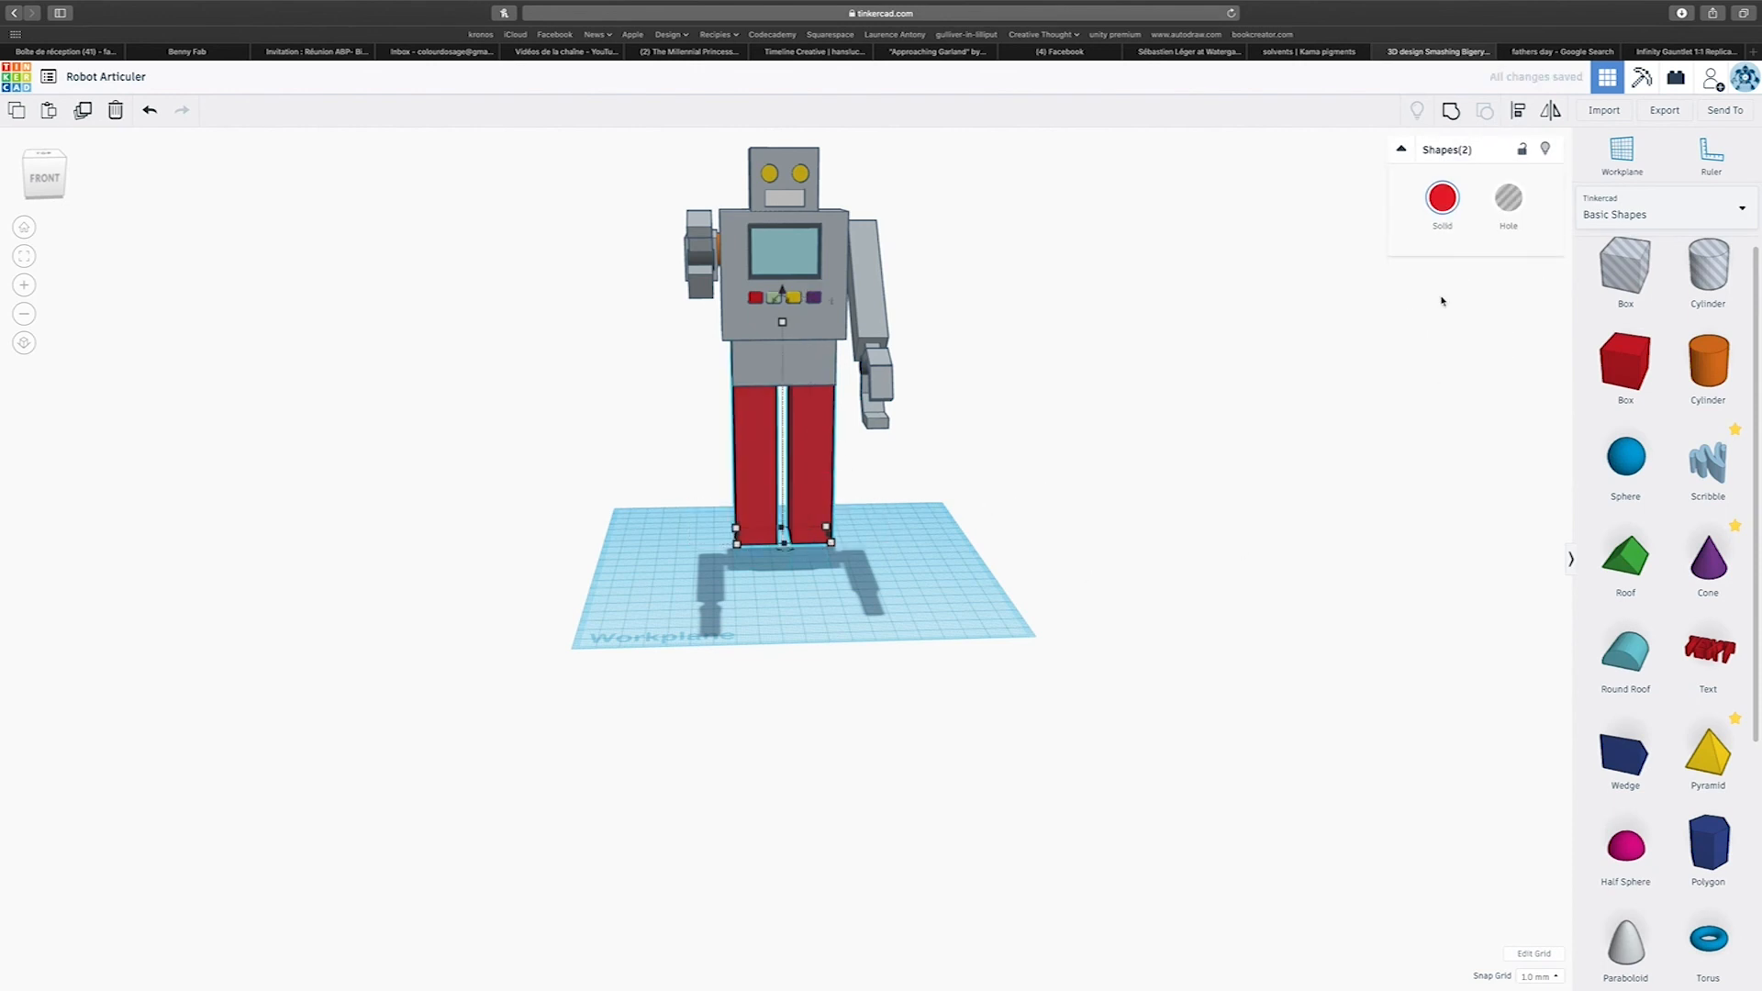
pyautogui.click(1455, 215)
pyautogui.click(1675, 349)
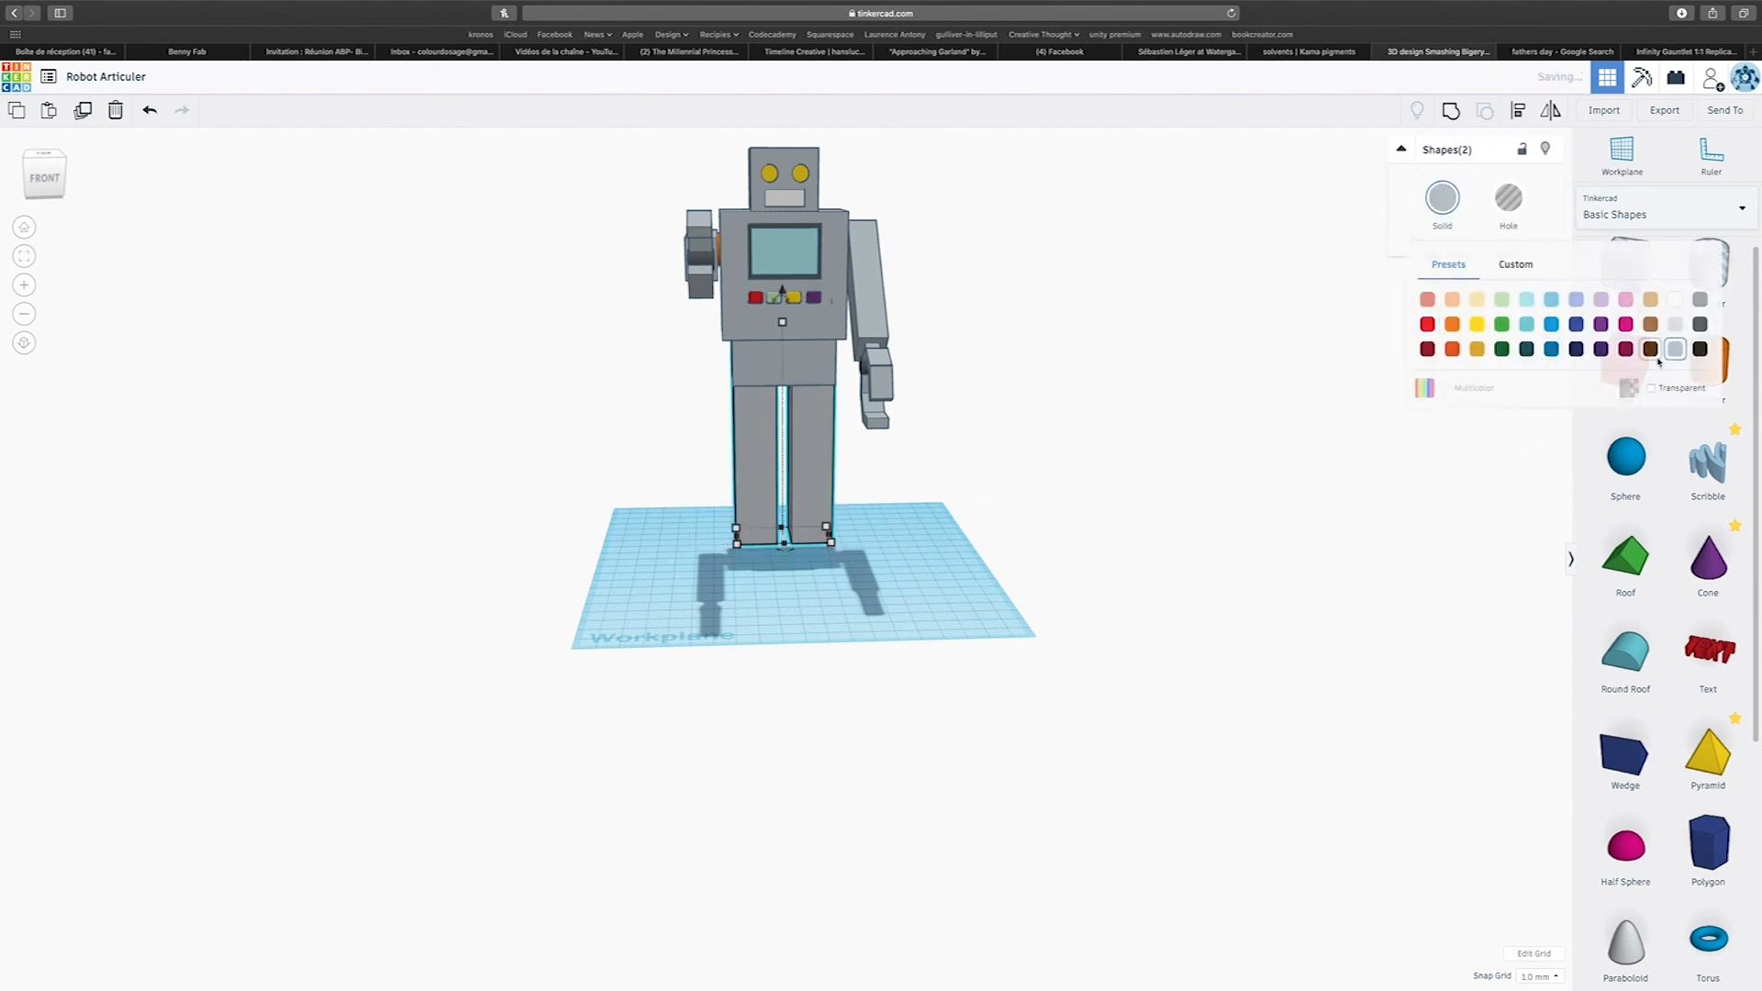
# Add a box at the base of one leg and extend it backward to 28 mm long.
pyautogui.moveTo(1349, 609); pyautogui.dragTo(1137, 670, button='right')
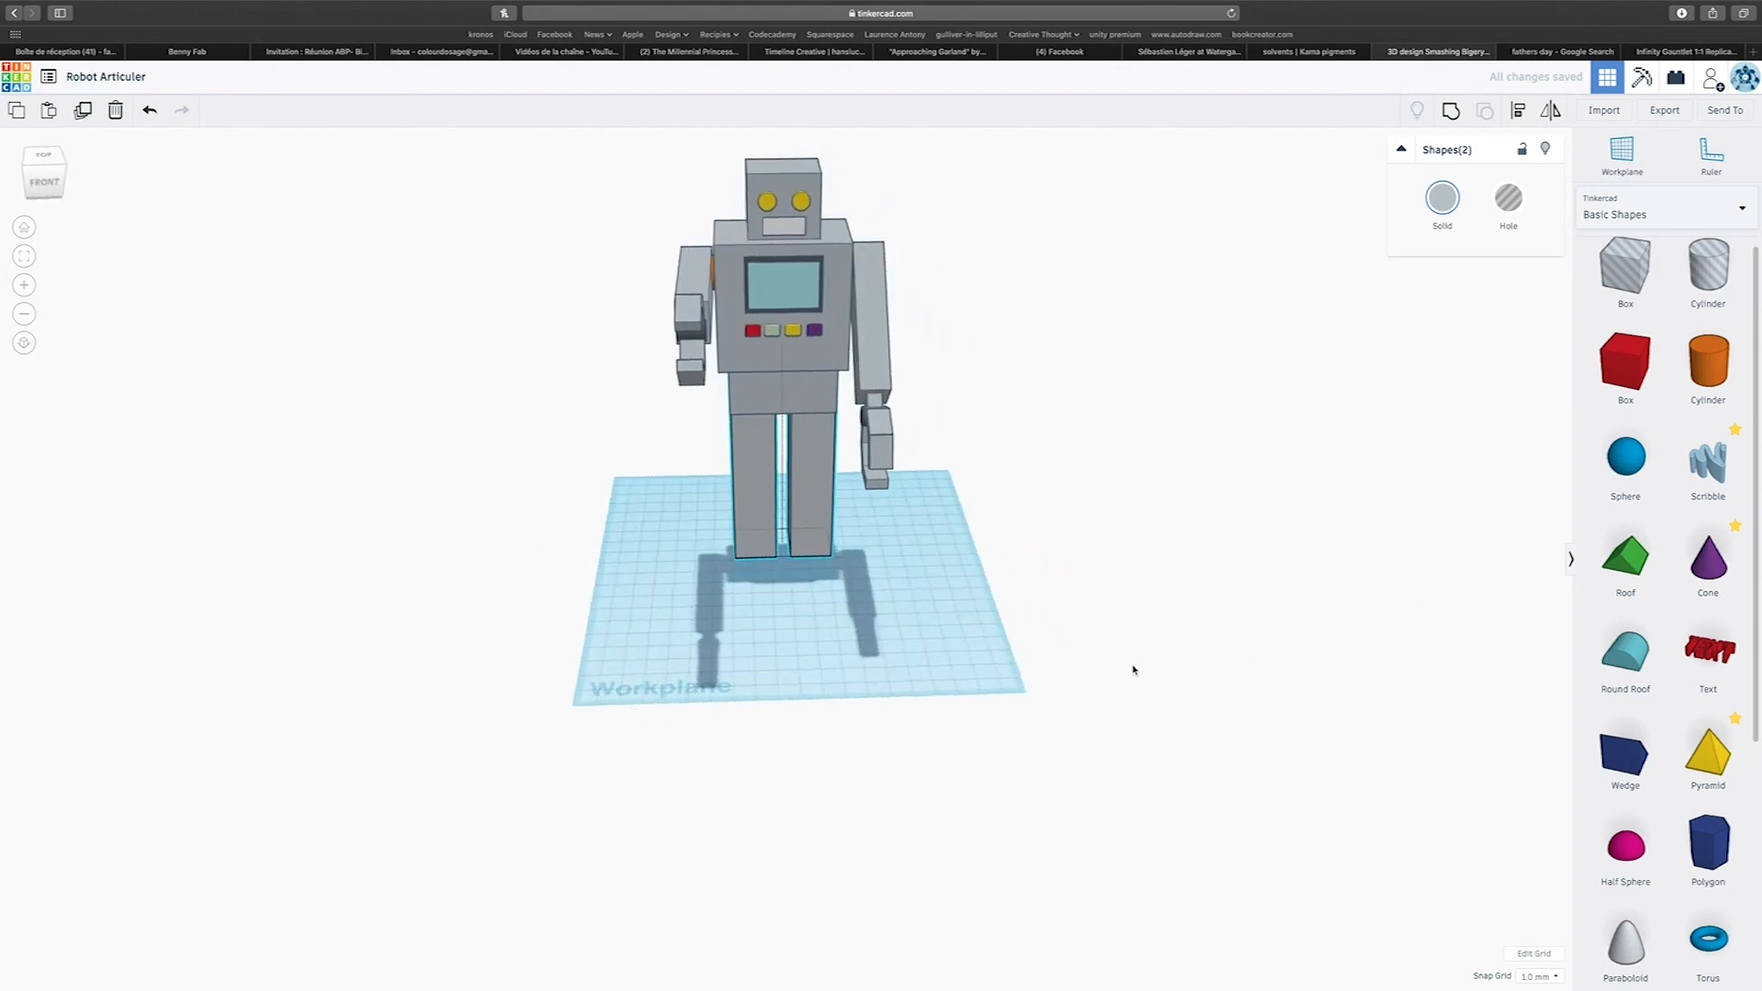
pyautogui.click(1648, 373)
pyautogui.moveTo(1647, 373); pyautogui.dragTo(758, 574)
pyautogui.moveTo(1071, 618); pyautogui.dragTo(1168, 621, button='right')
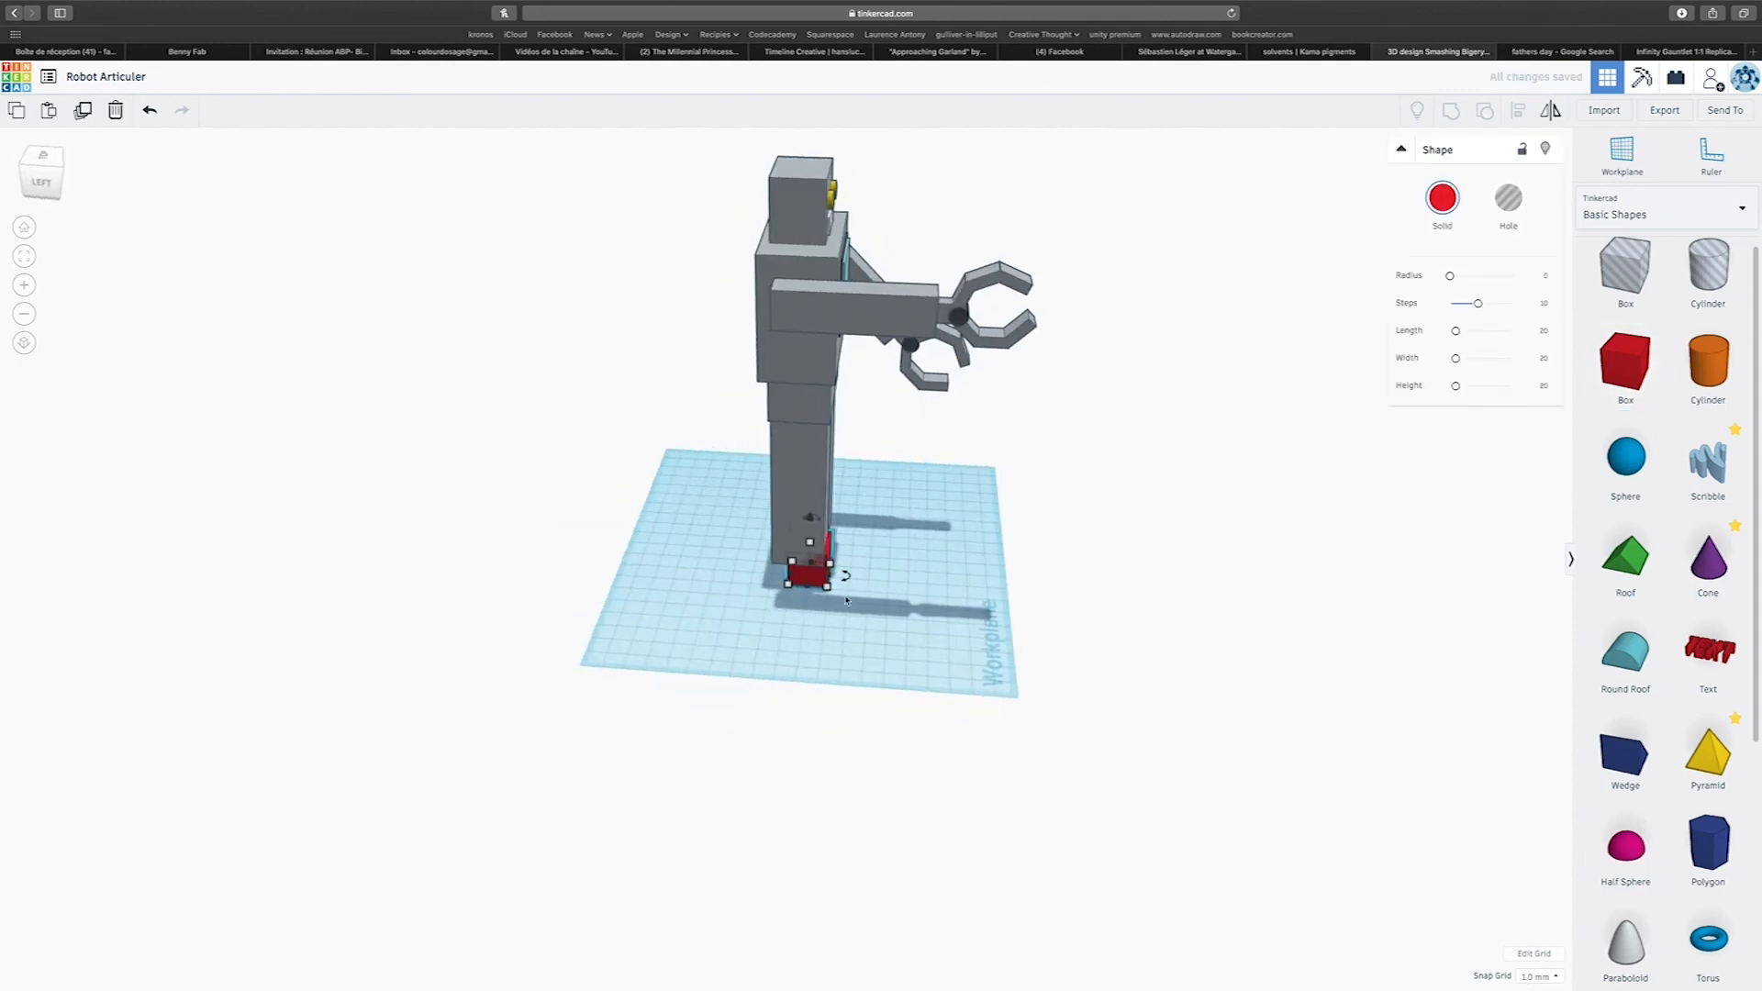
pyautogui.moveTo(791, 575); pyautogui.dragTo(782, 573)
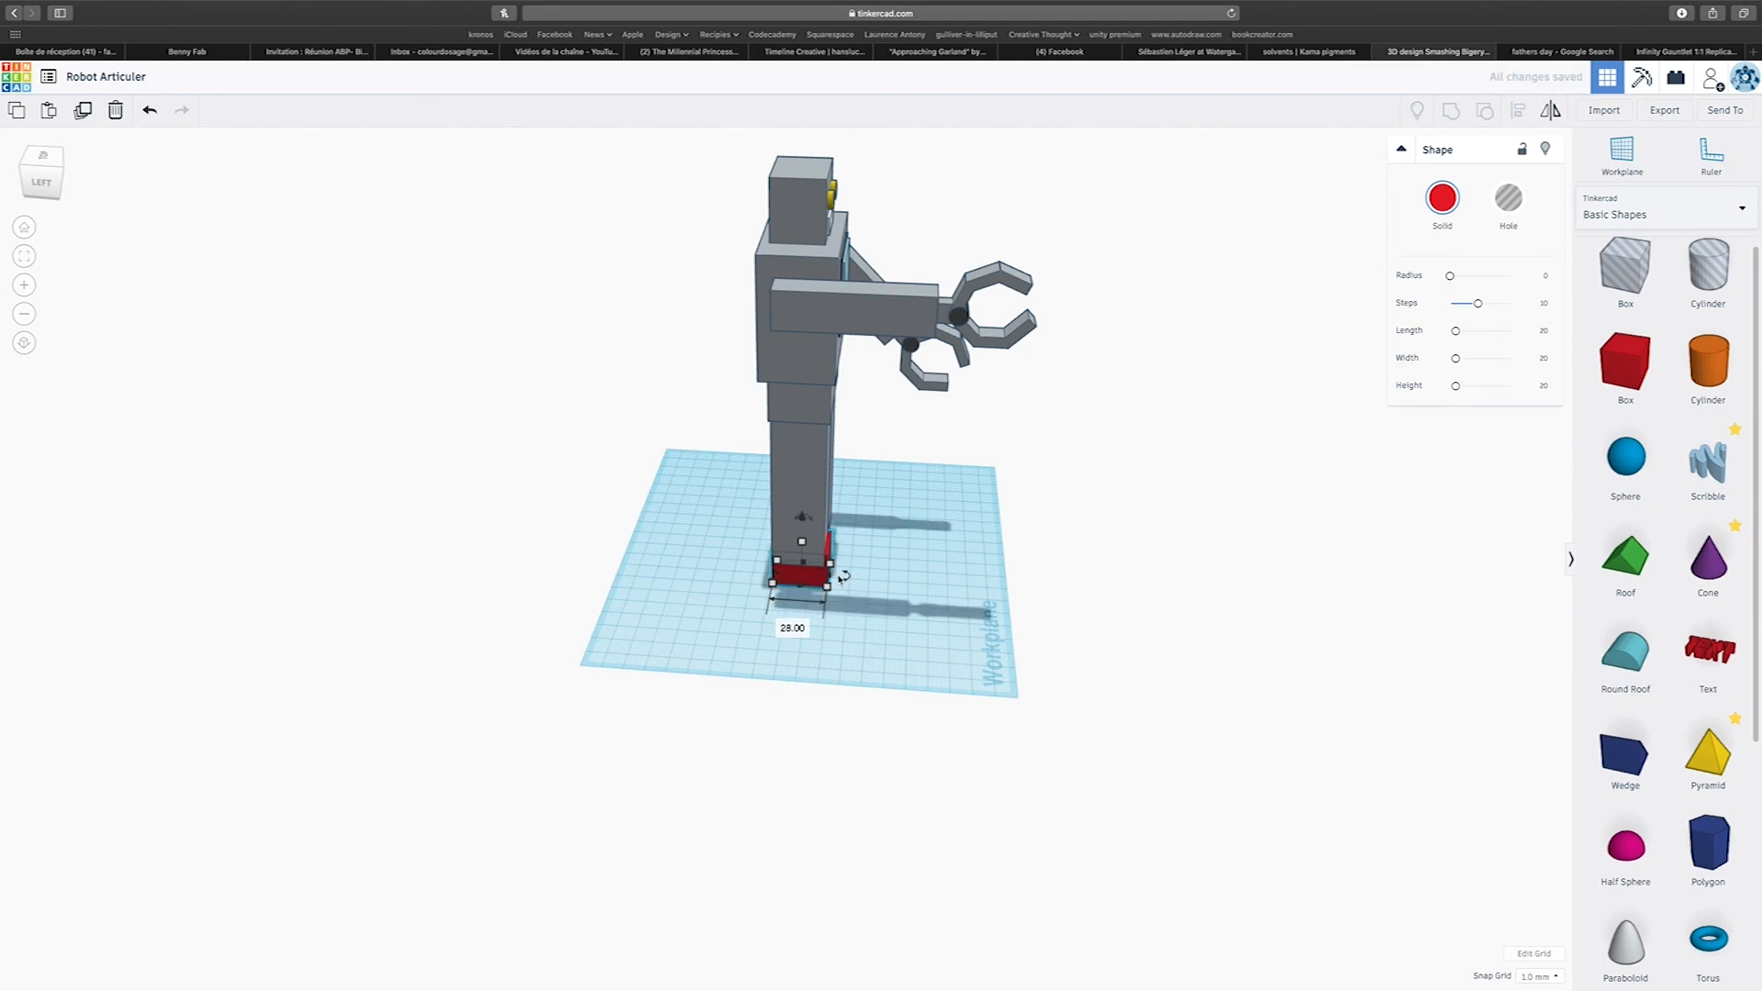
# Extend the red foot box forward beyond the leg and colour it light grey.
pyautogui.moveTo(829, 576); pyautogui.dragTo(856, 579)
pyautogui.moveTo(863, 584); pyautogui.dragTo(698, 608, button='right')
pyautogui.click(1439, 218)
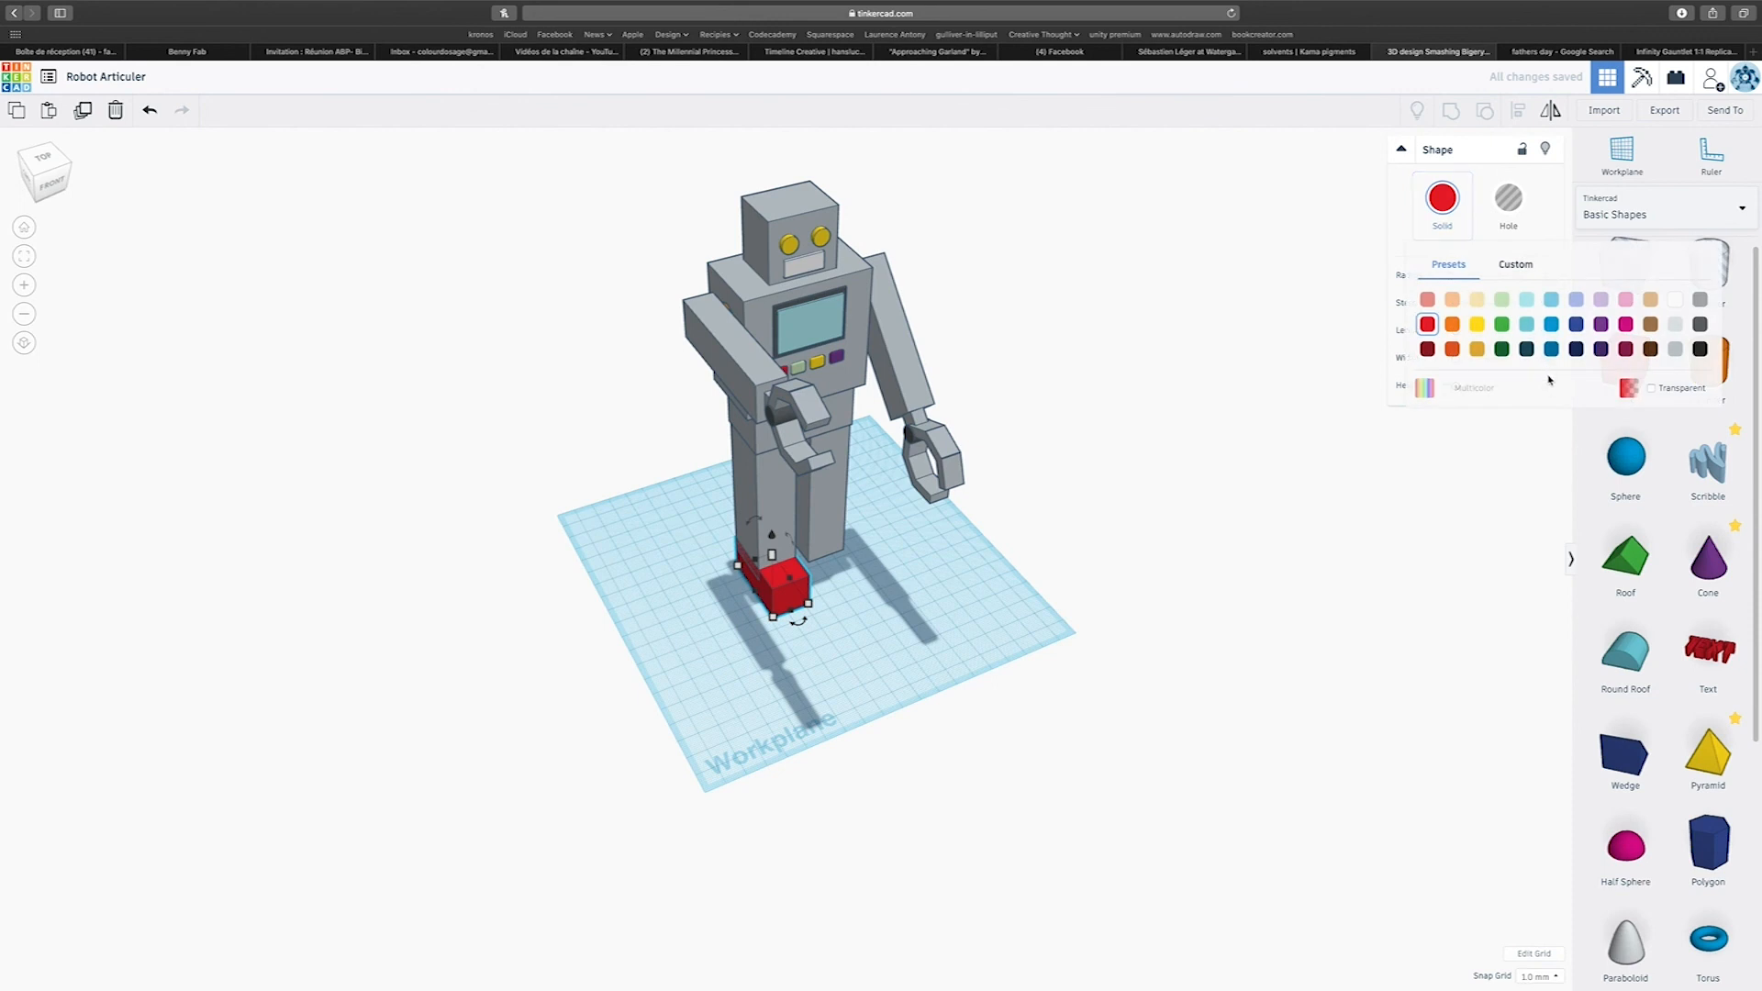
pyautogui.click(1675, 350)
# Duplicate the grey foot and position the copy under the other leg.
pyautogui.moveTo(857, 677); pyautogui.dragTo(736, 575, button='right')
pyautogui.moveTo(736, 574); pyautogui.dragTo(789, 589)
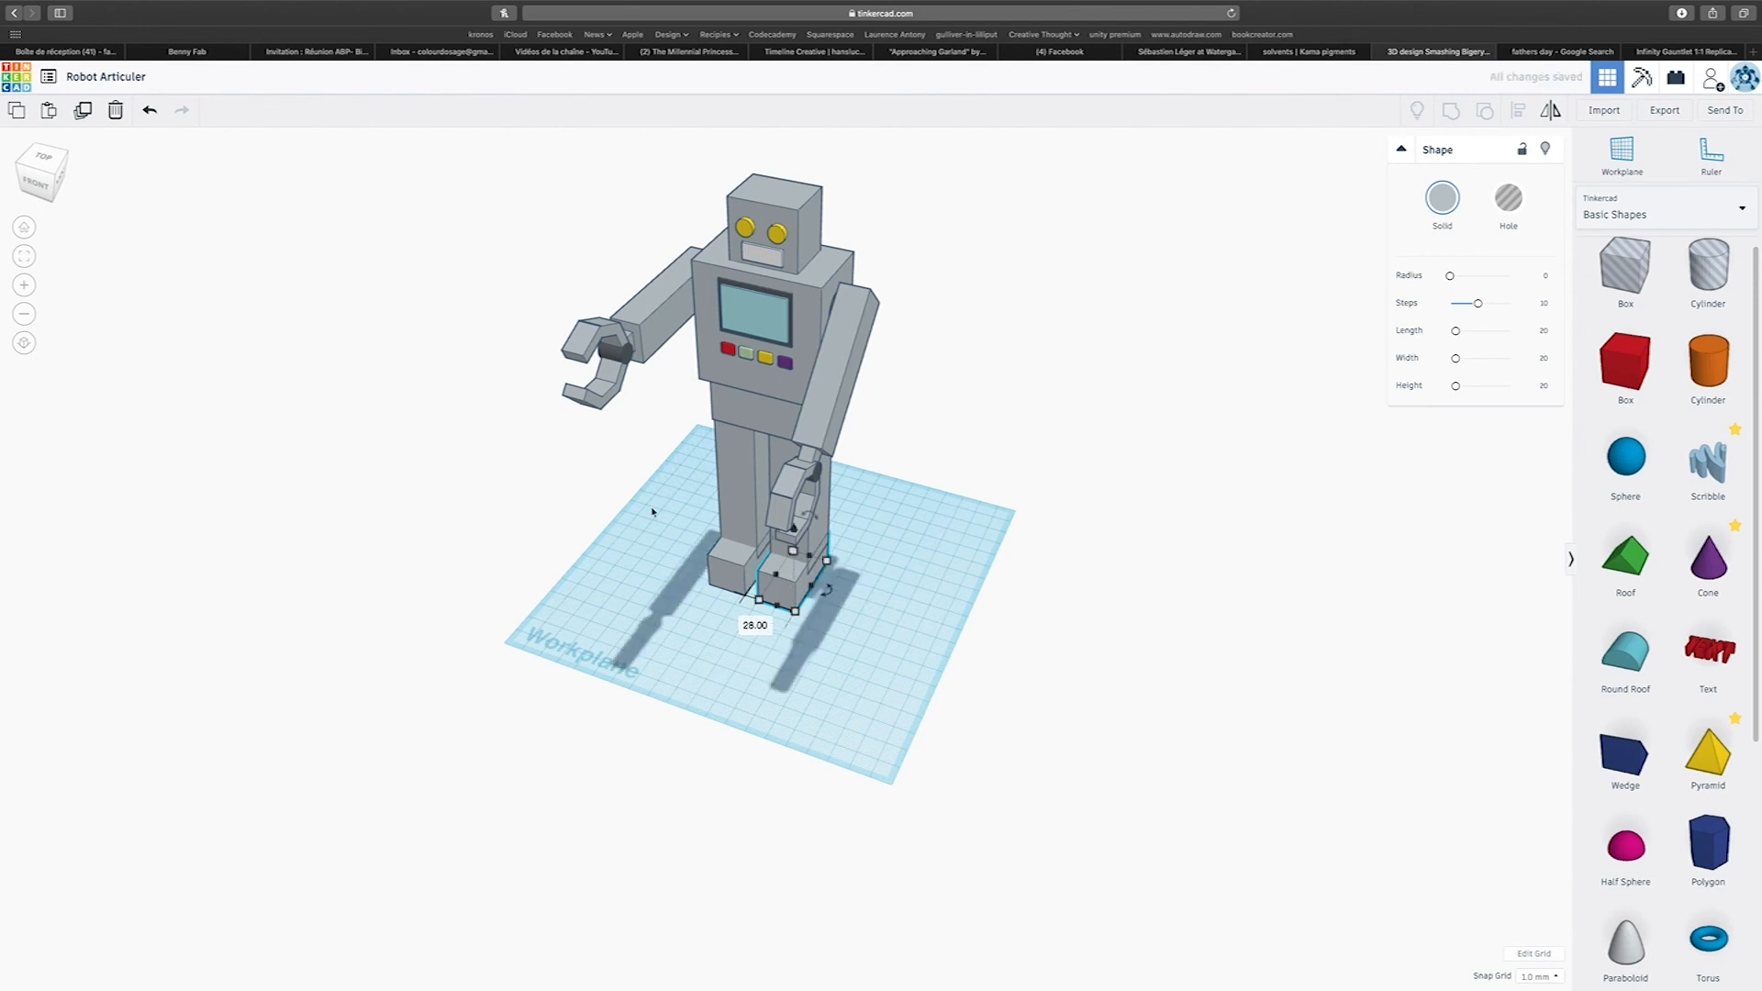
# Group all parts of the robot into one object and ungroup them again.
pyautogui.hotkey('ctrl', 'a')
pyautogui.click(1451, 110)
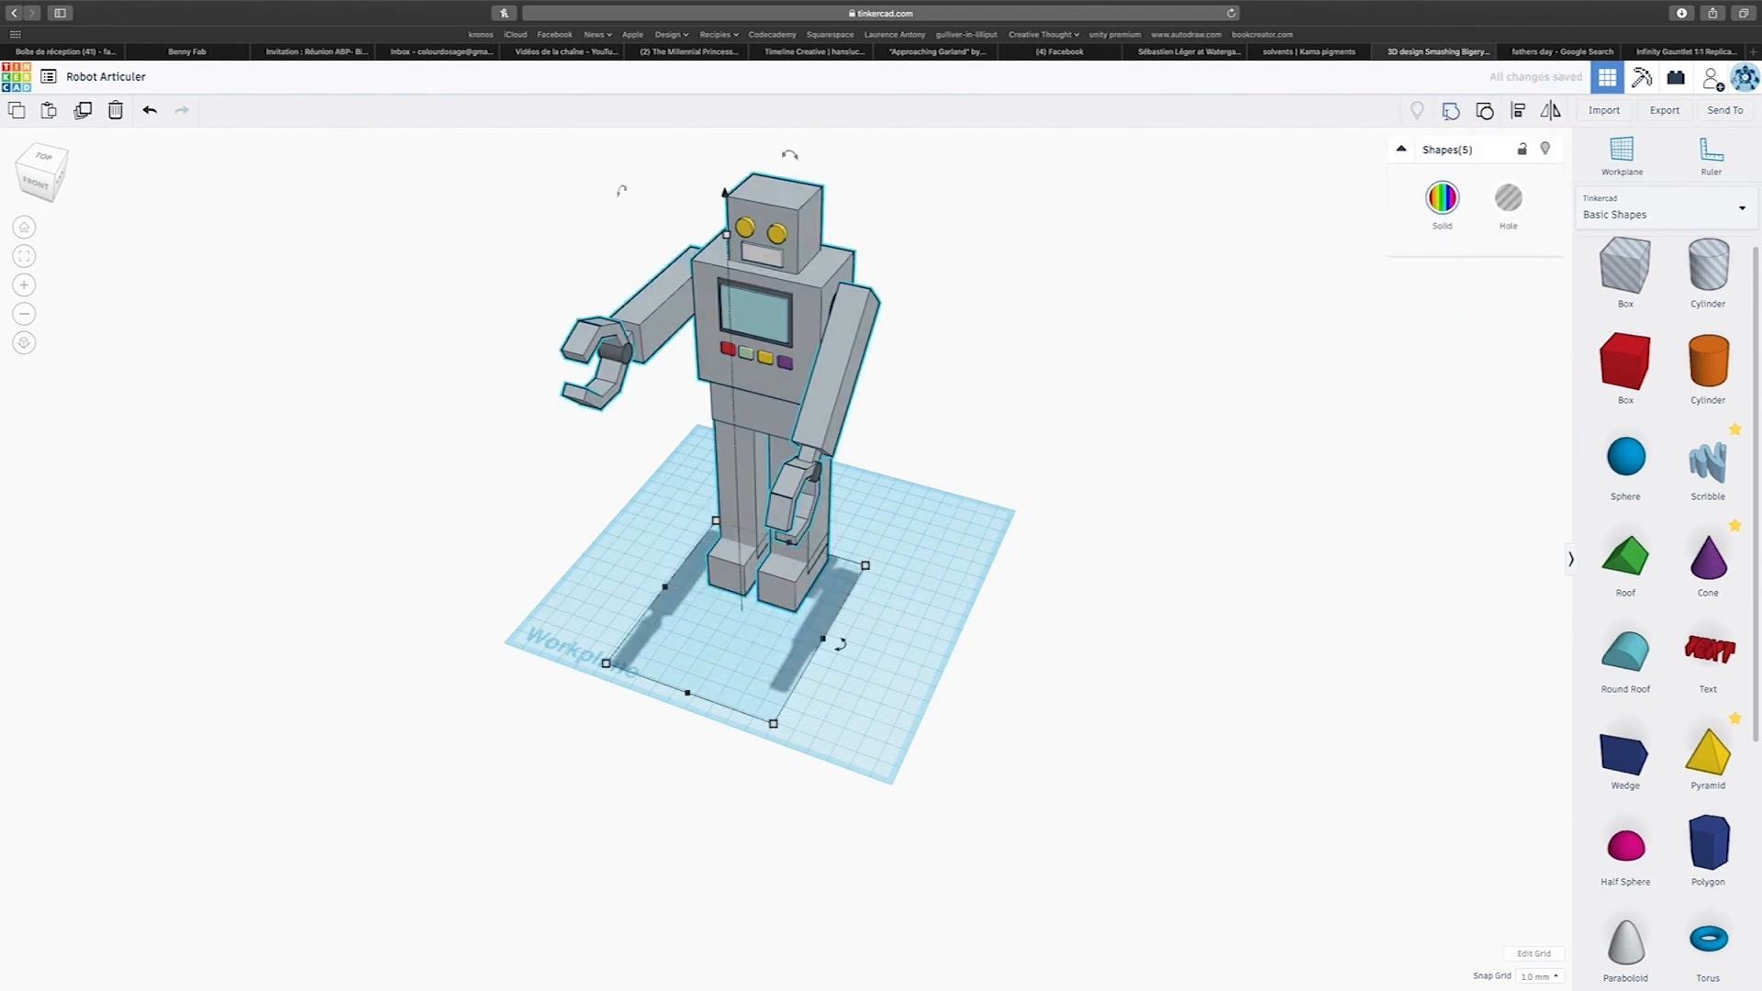
pyautogui.moveTo(1030, 573); pyautogui.dragTo(1115, 499, button='right')
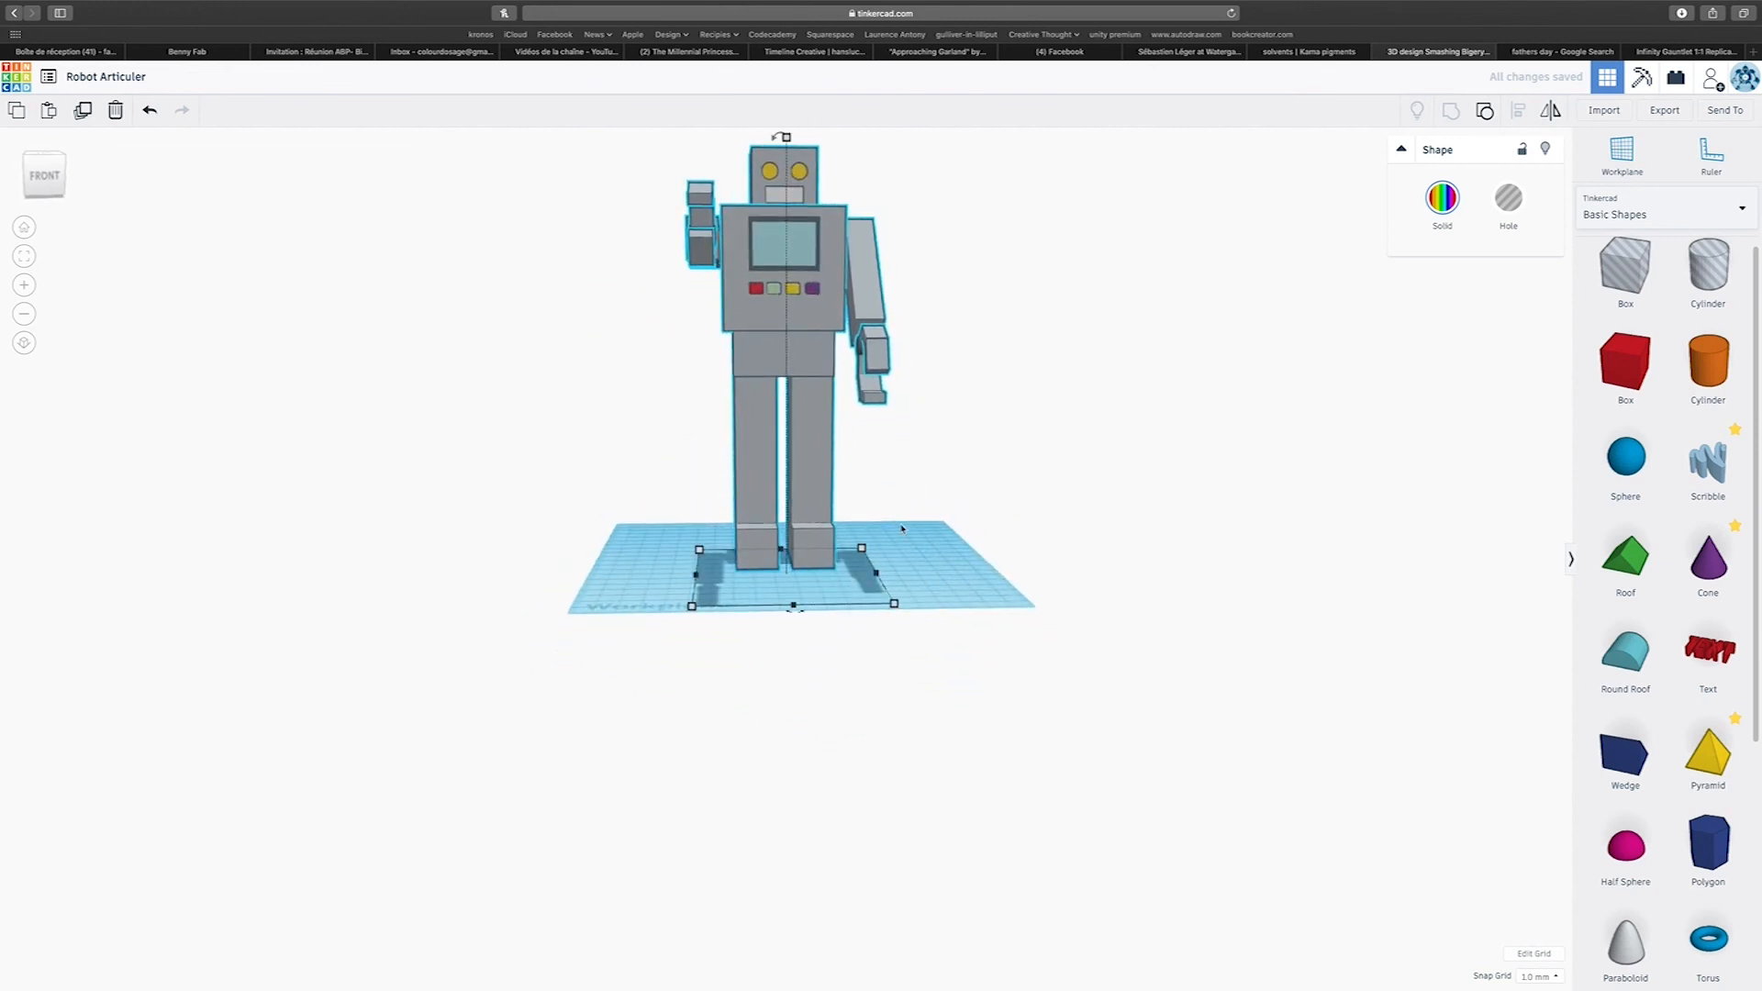
pyautogui.scroll(4, 1429, 269)
pyautogui.click(1484, 112)
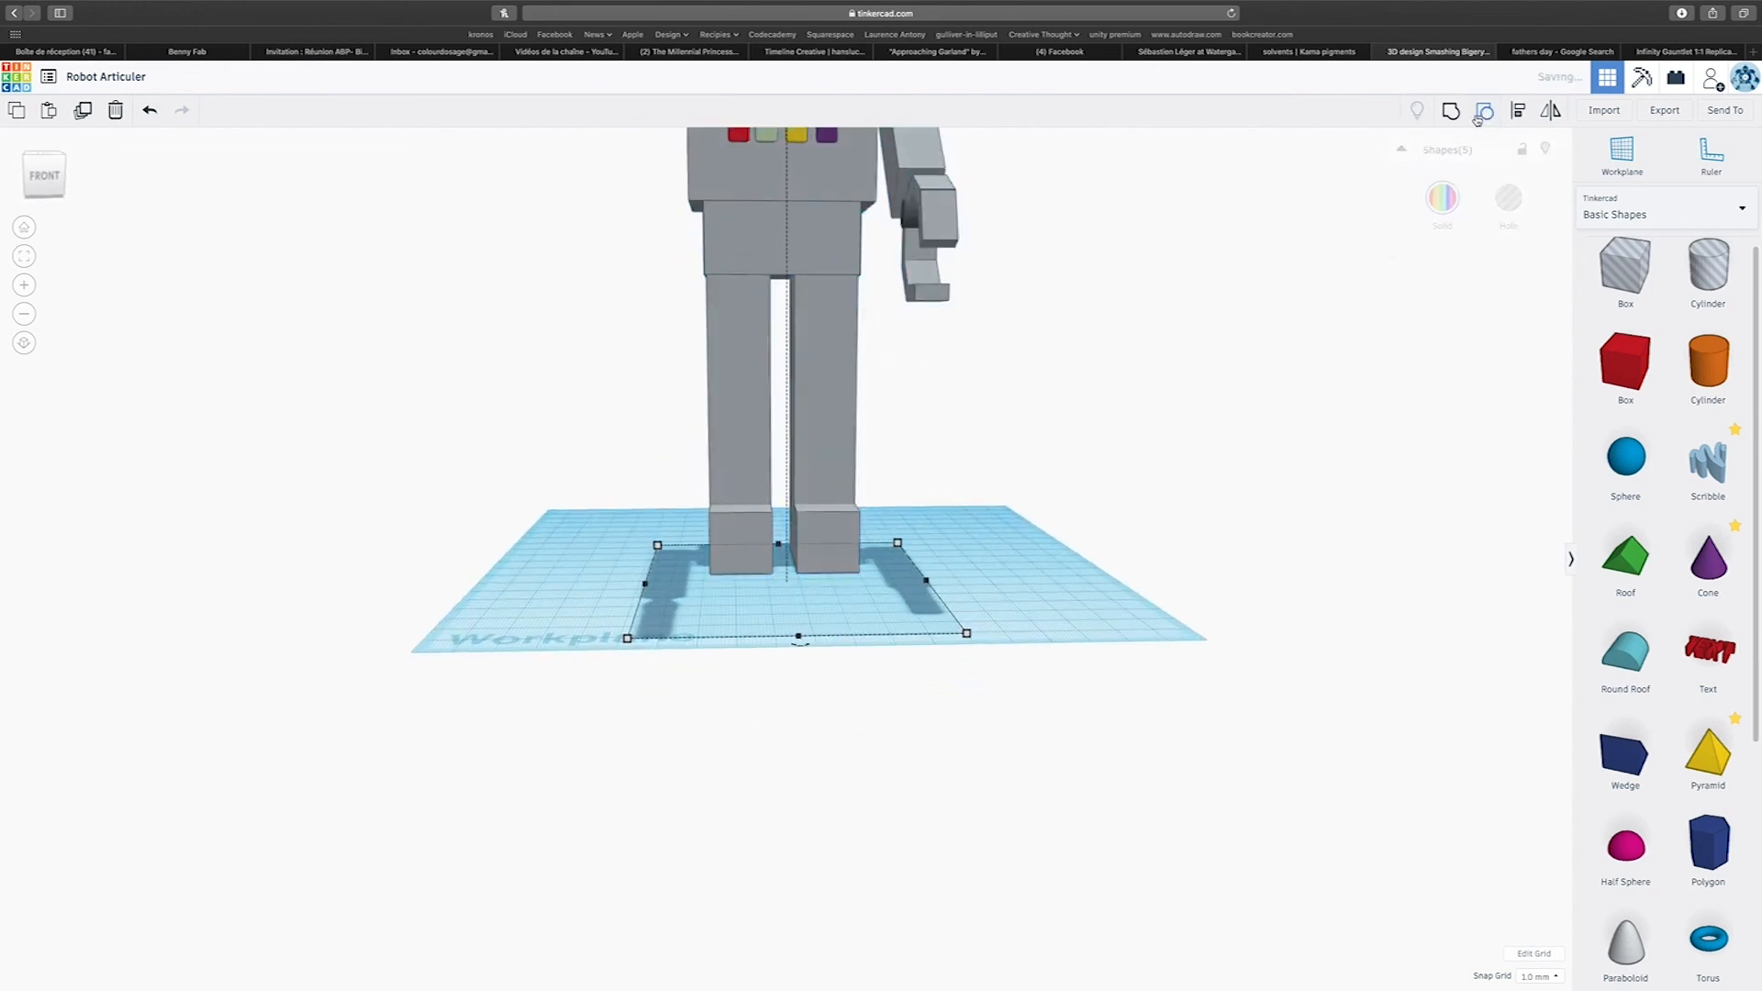
# Try to shorten the selected leg and feet to 65 mm high and undo the resize.
pyautogui.moveTo(609, 405); pyautogui.dragTo(895, 466)
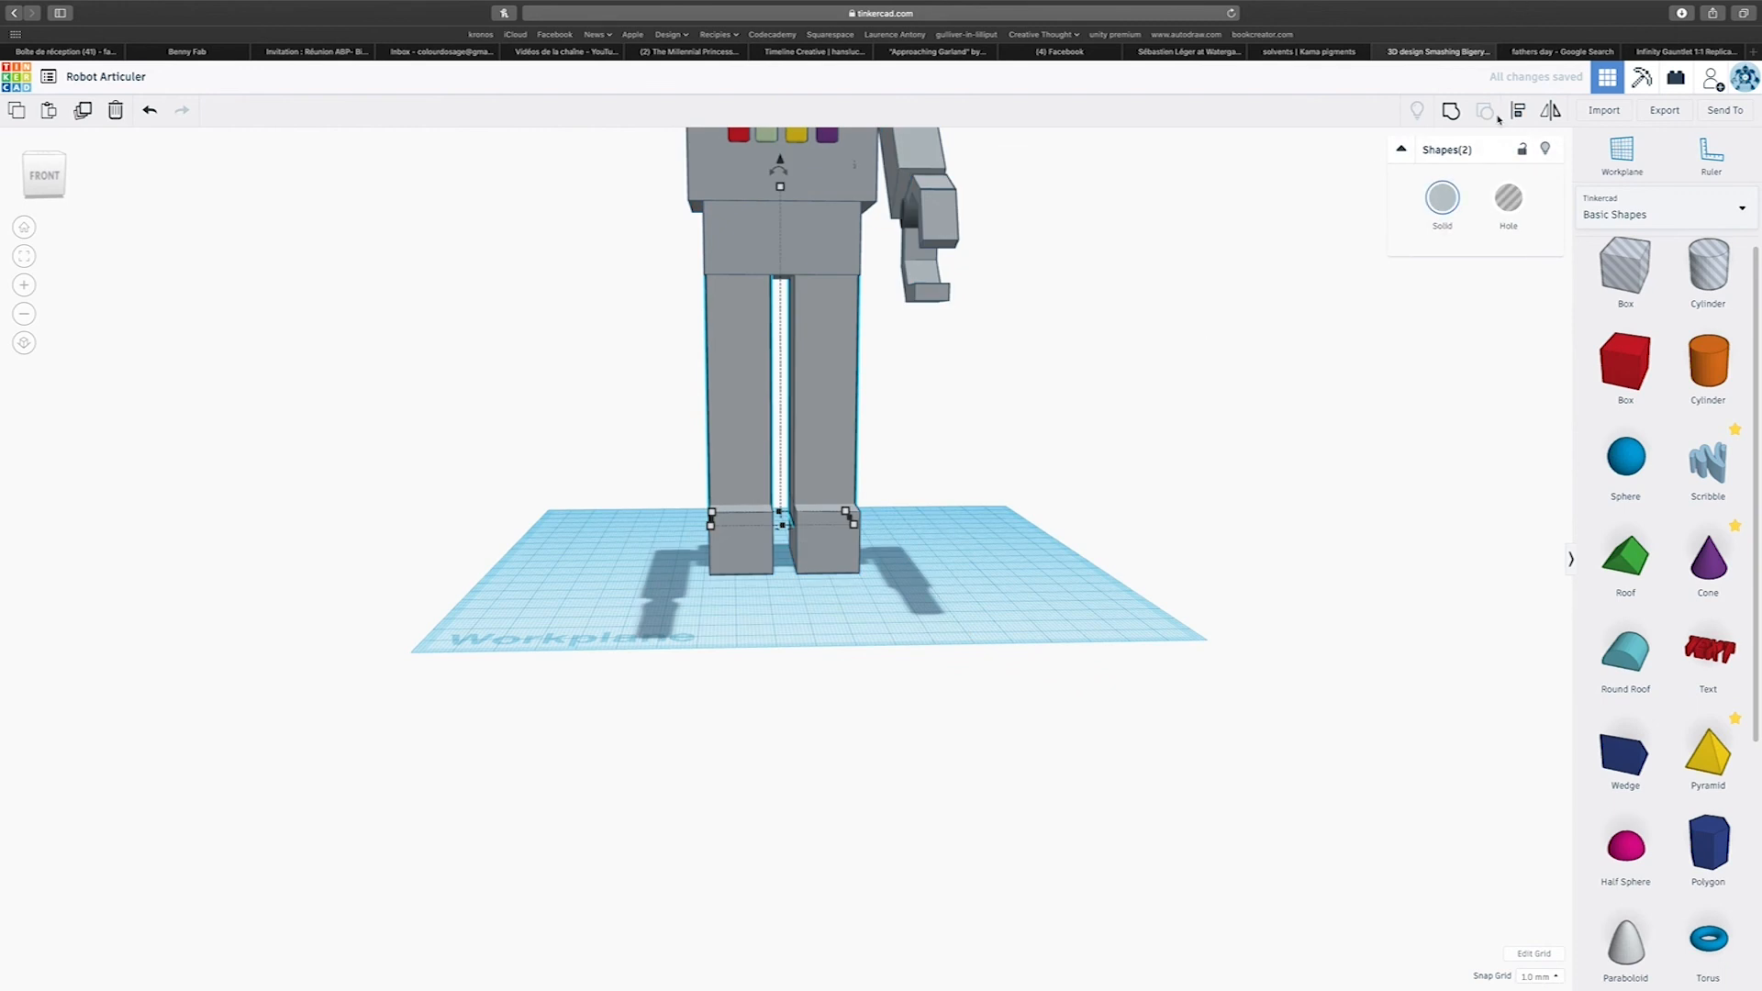
pyautogui.click(985, 531)
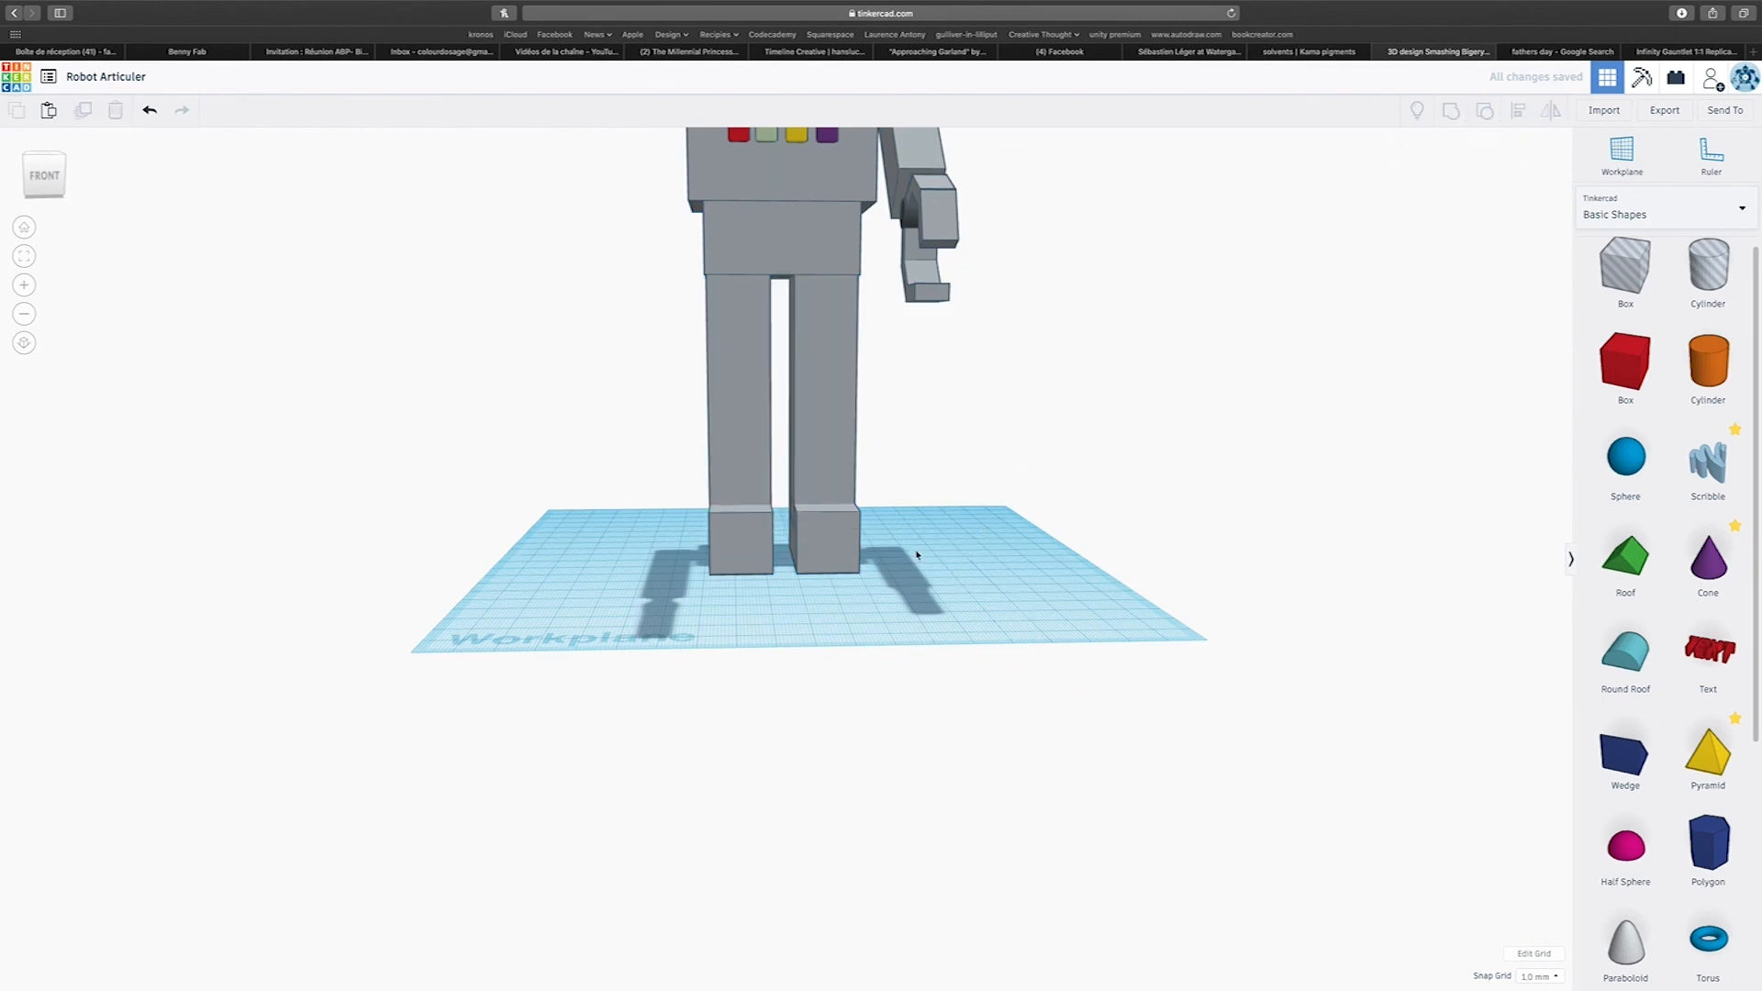
pyautogui.click(852, 549)
pyautogui.click(726, 542)
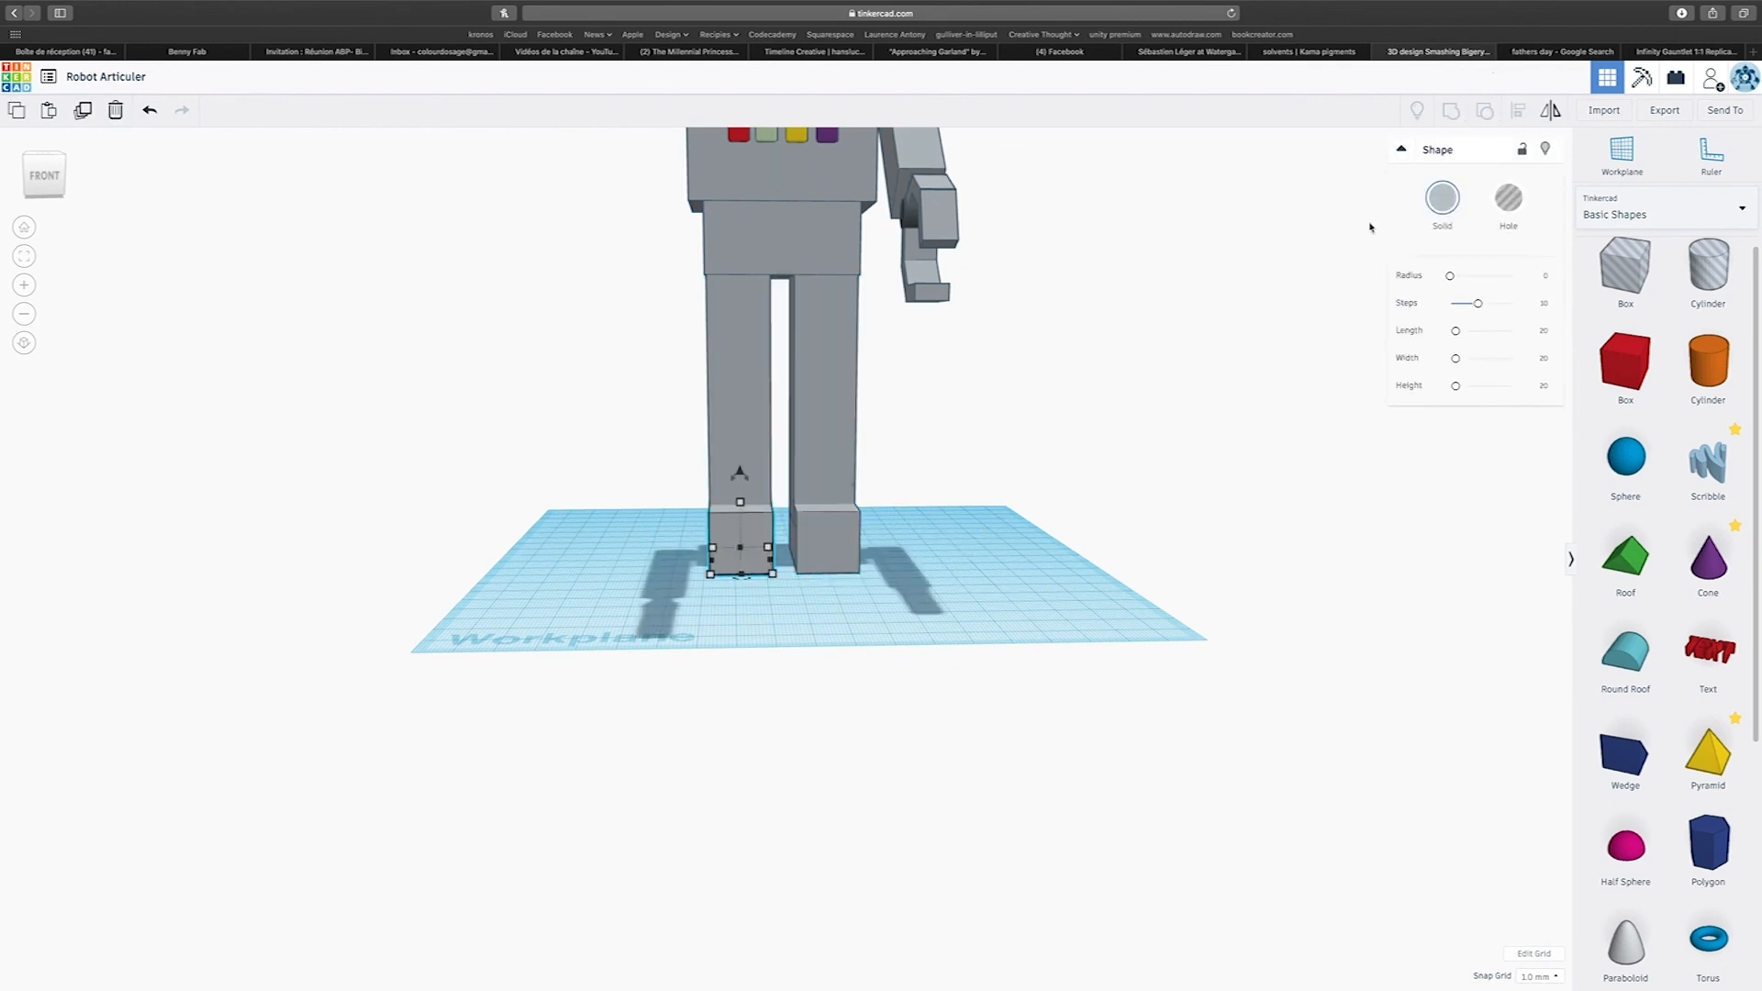
pyautogui.click(751, 446)
pyautogui.moveTo(618, 360); pyautogui.dragTo(1009, 595)
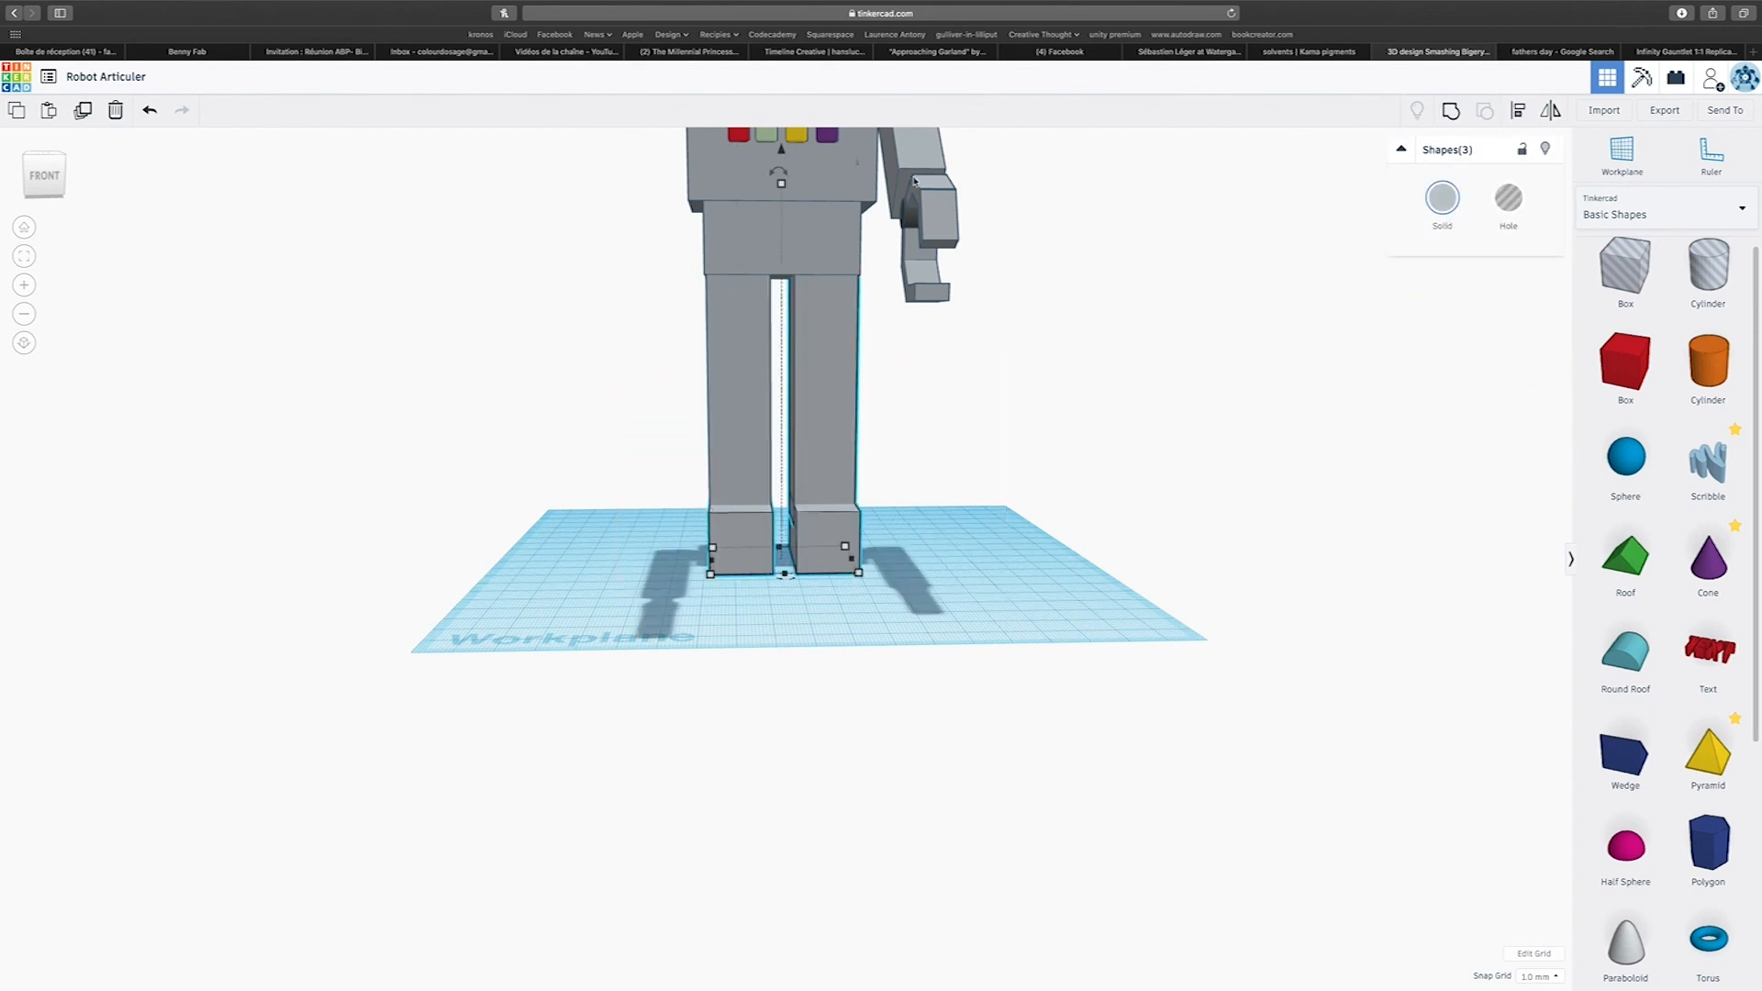
pyautogui.moveTo(781, 186); pyautogui.dragTo(784, 369)
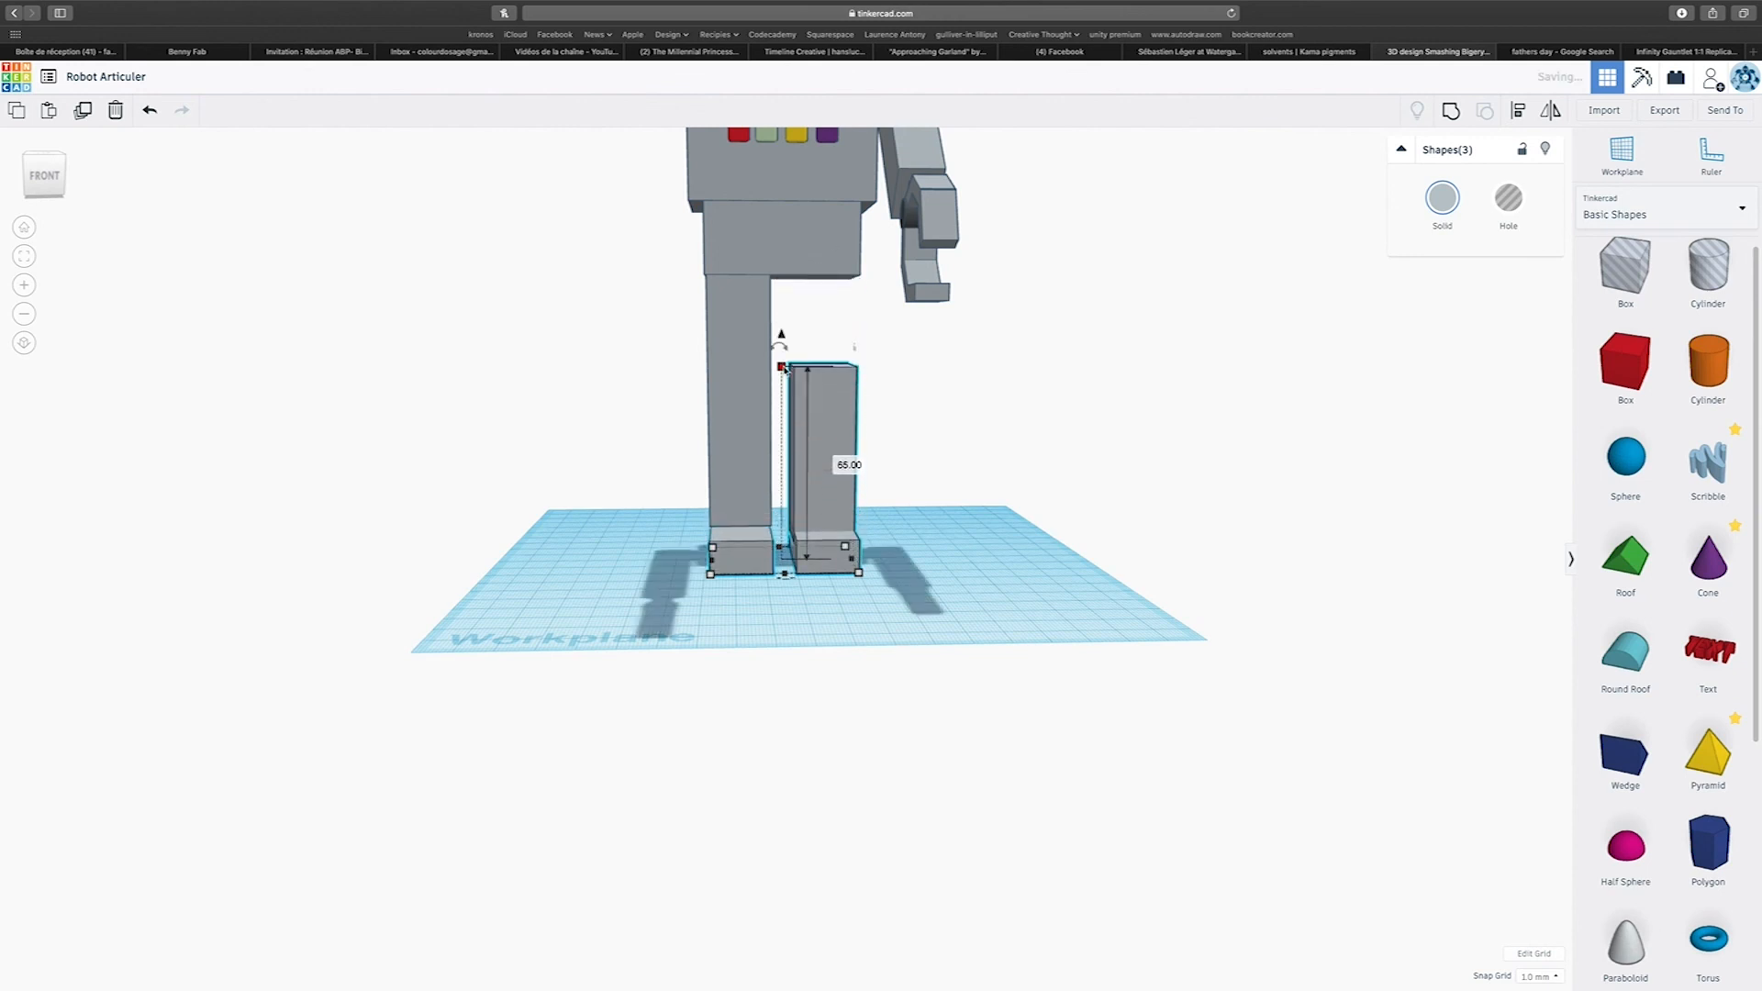
pyautogui.hotkey('ctrl', 'z')
# Select both legs with both feet and raise them 18 mm so the leg tops sink into the hip block.
pyautogui.moveTo(664, 354); pyautogui.dragTo(946, 633)
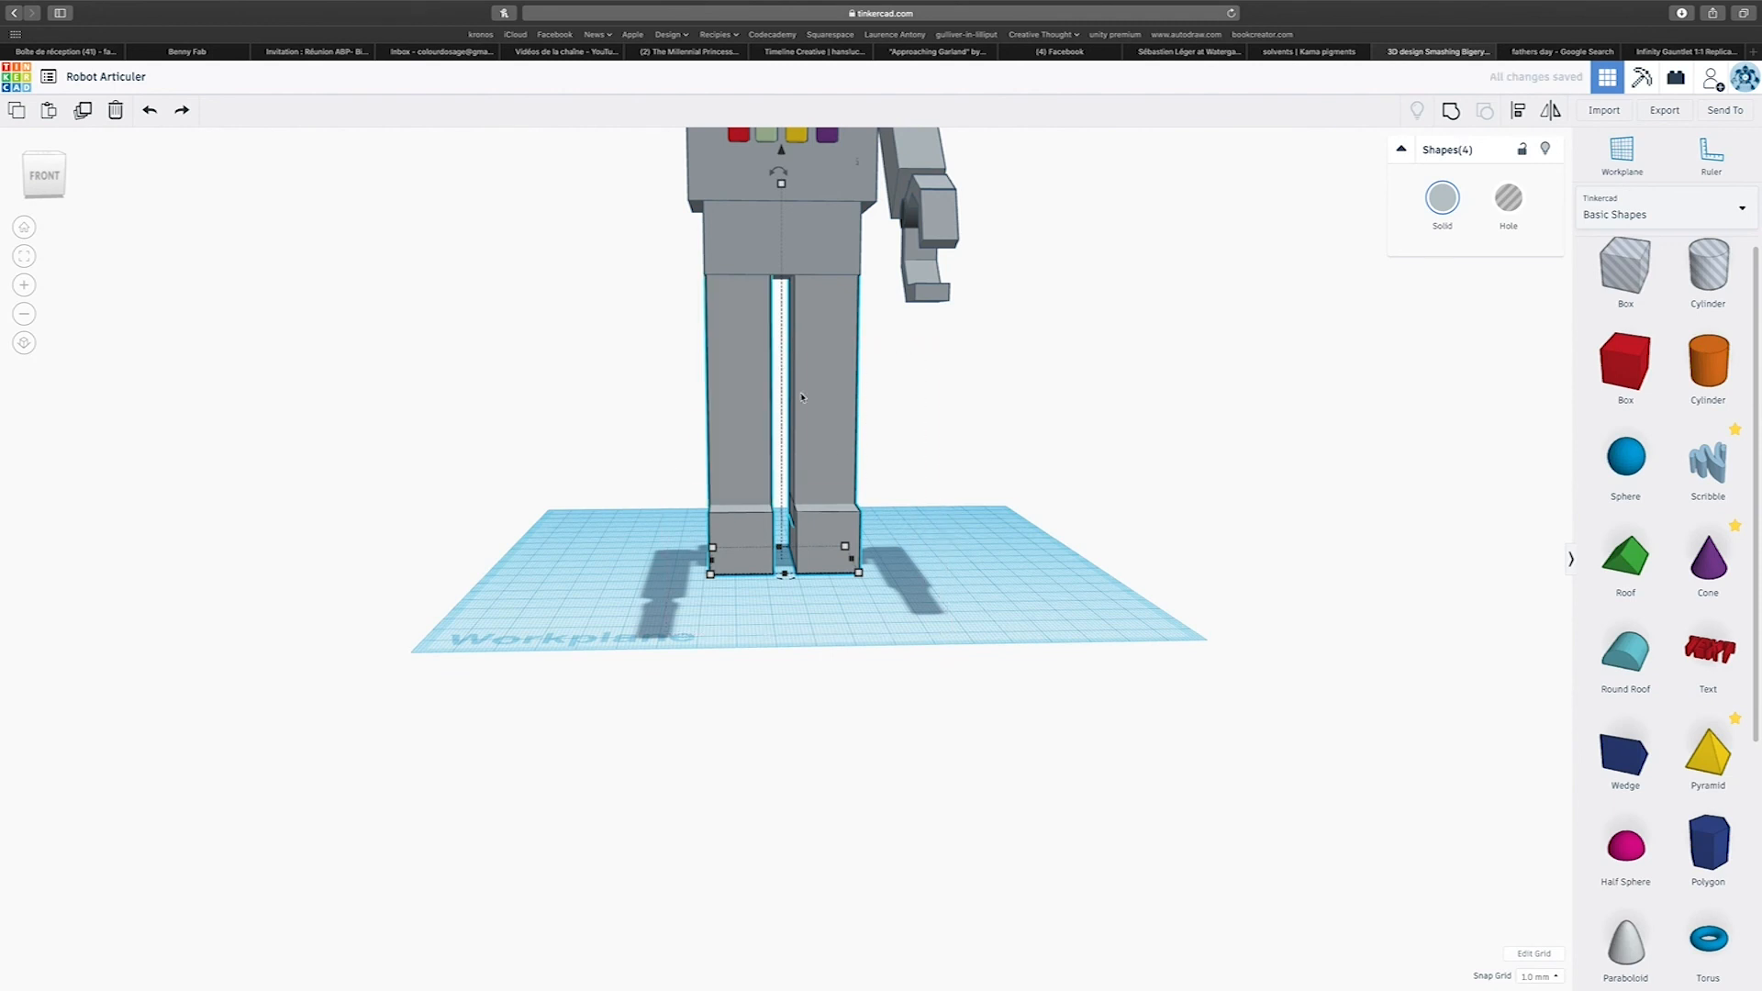
pyautogui.moveTo(782, 183)
pyautogui.mouseDown()
pyautogui.moveTo(781, 315)
pyautogui.moveTo(782, 192)
pyautogui.mouseUp()
pyautogui.scroll(-3, 860, 306)
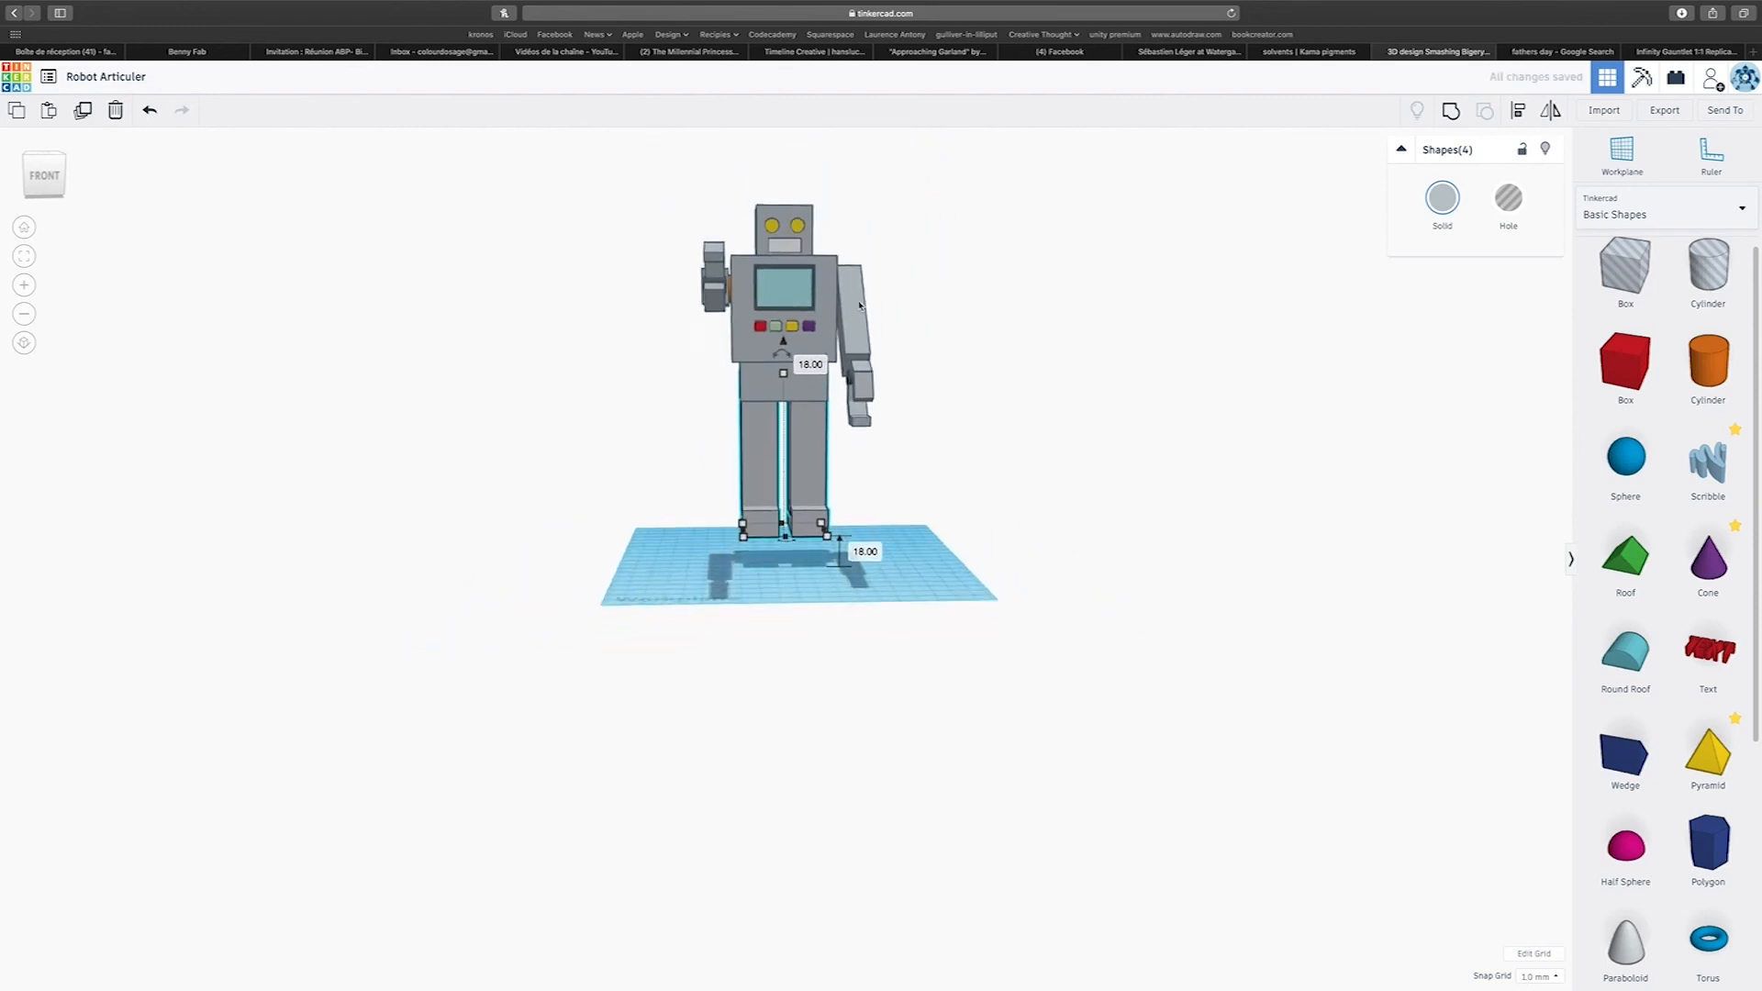
# Group the whole robot into one object and lower it 18 mm onto the workplane.
pyautogui.moveTo(661, 243); pyautogui.dragTo(979, 594)
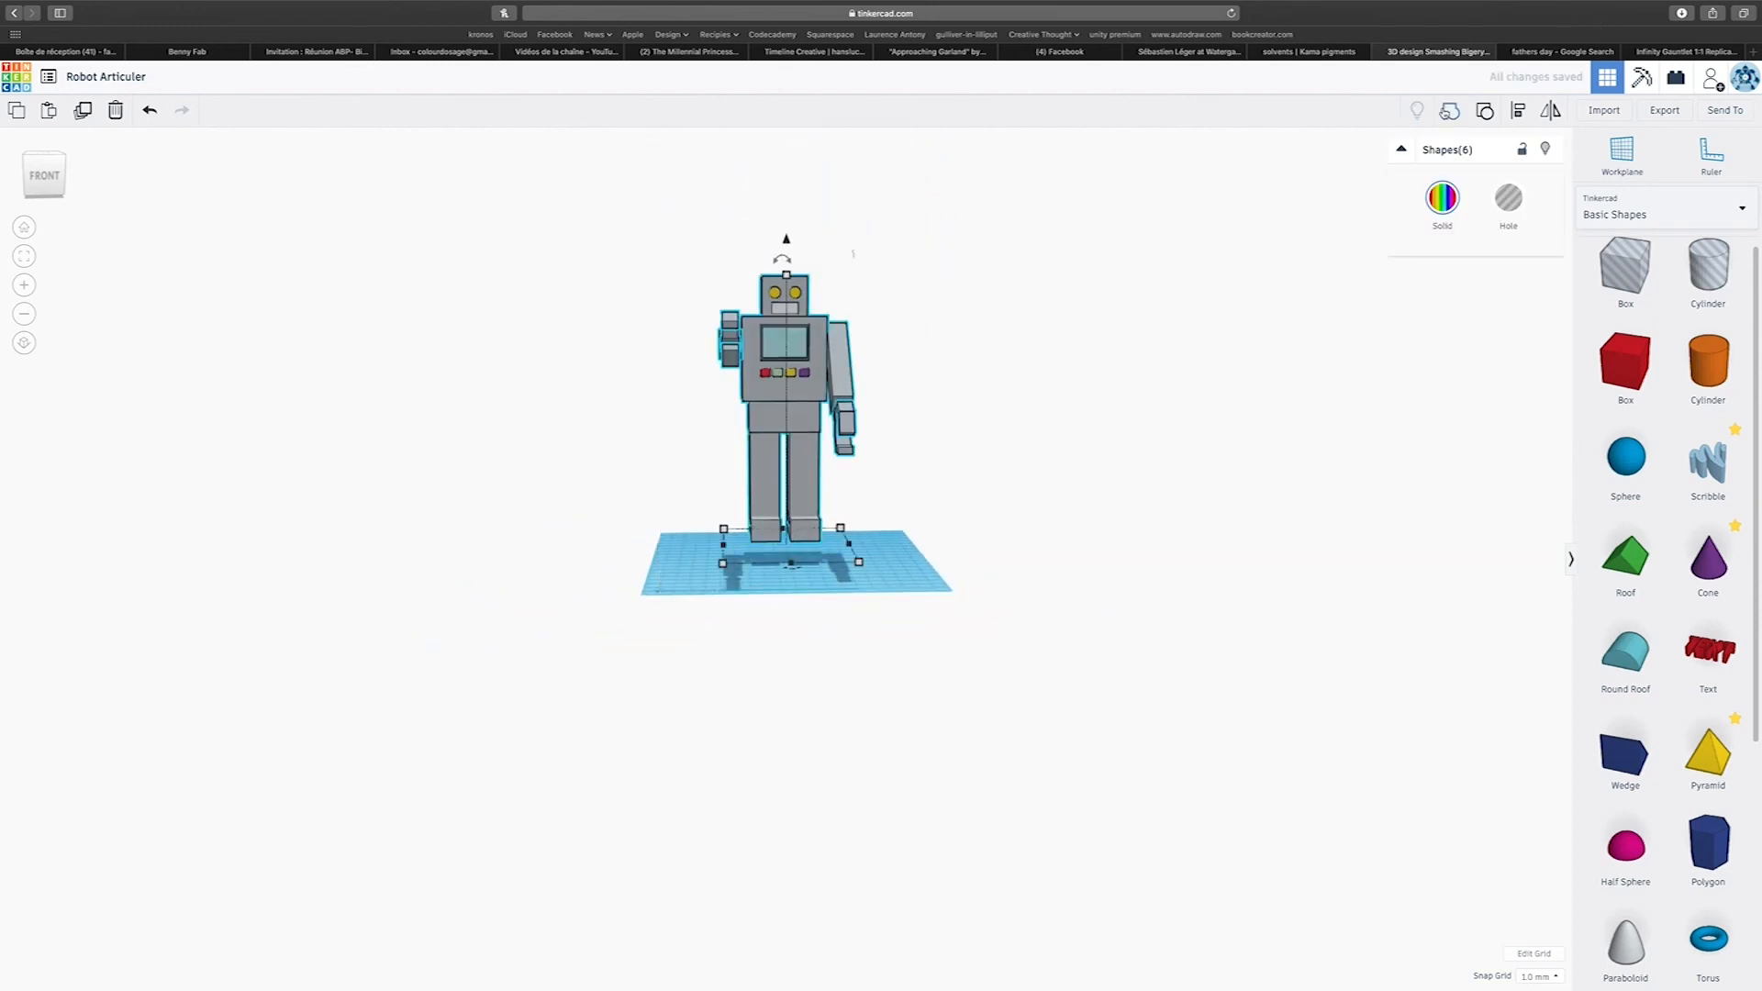
pyautogui.press('super+g')
pyautogui.moveTo(841, 281); pyautogui.dragTo(711, 319, button='right')
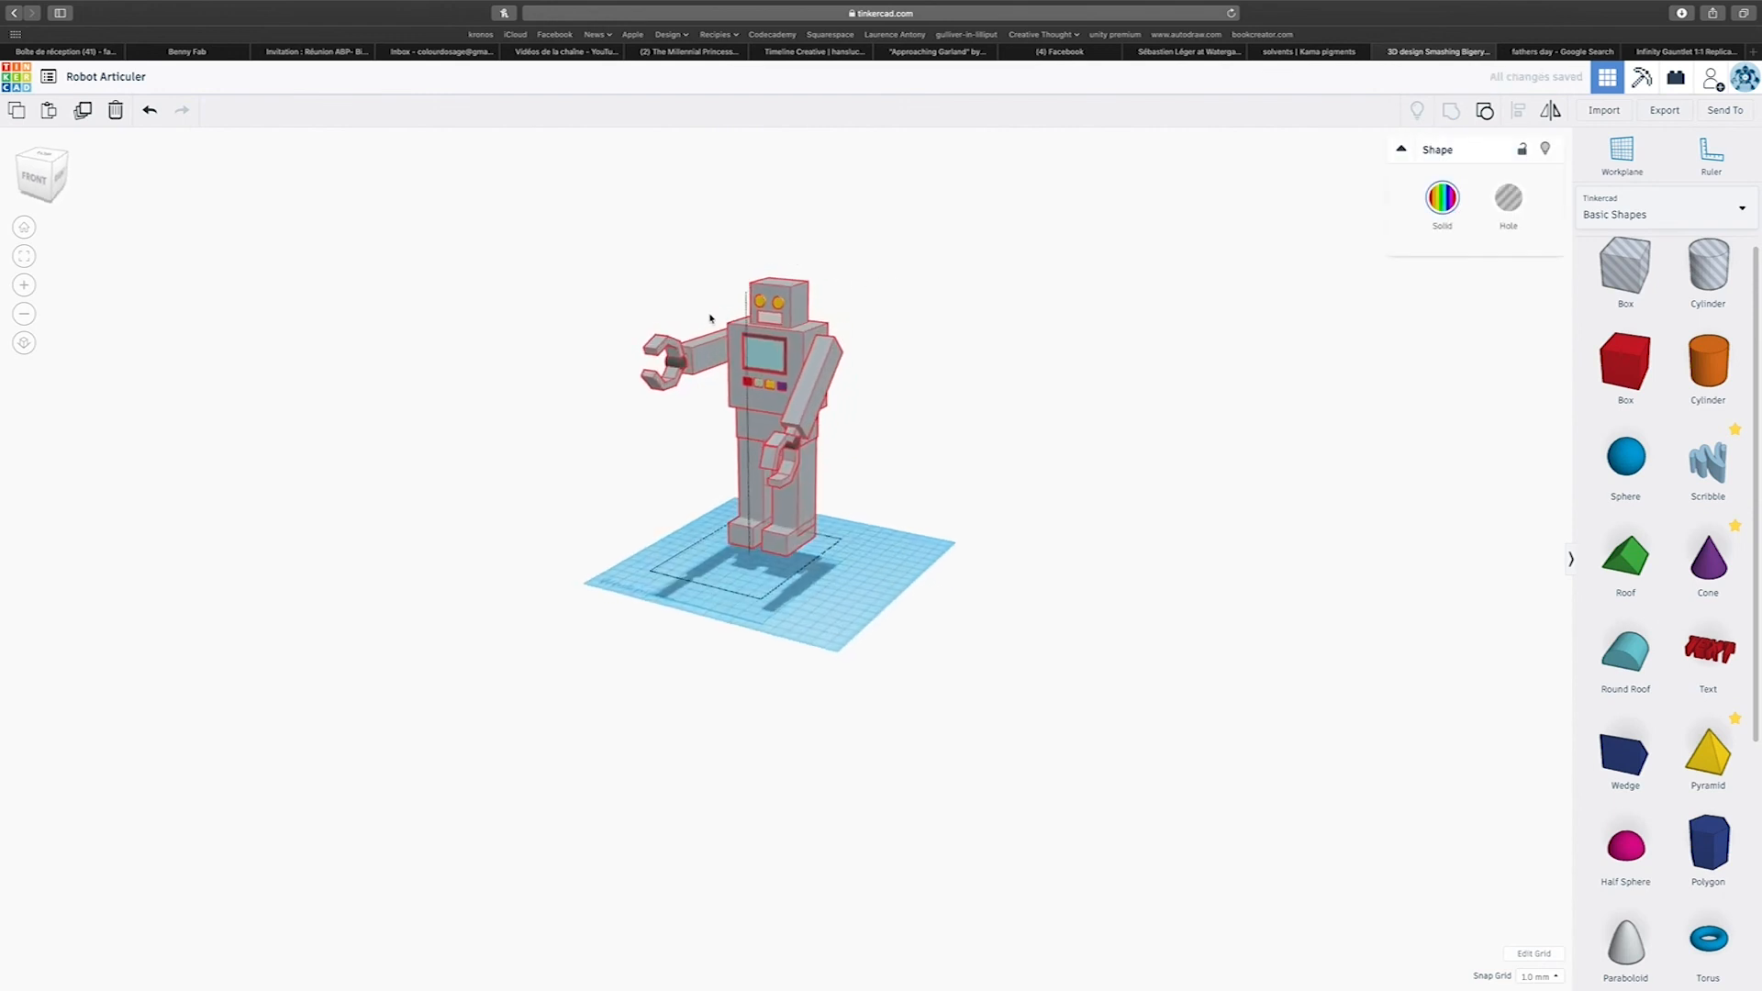
pyautogui.moveTo(741, 268); pyautogui.dragTo(741, 298)
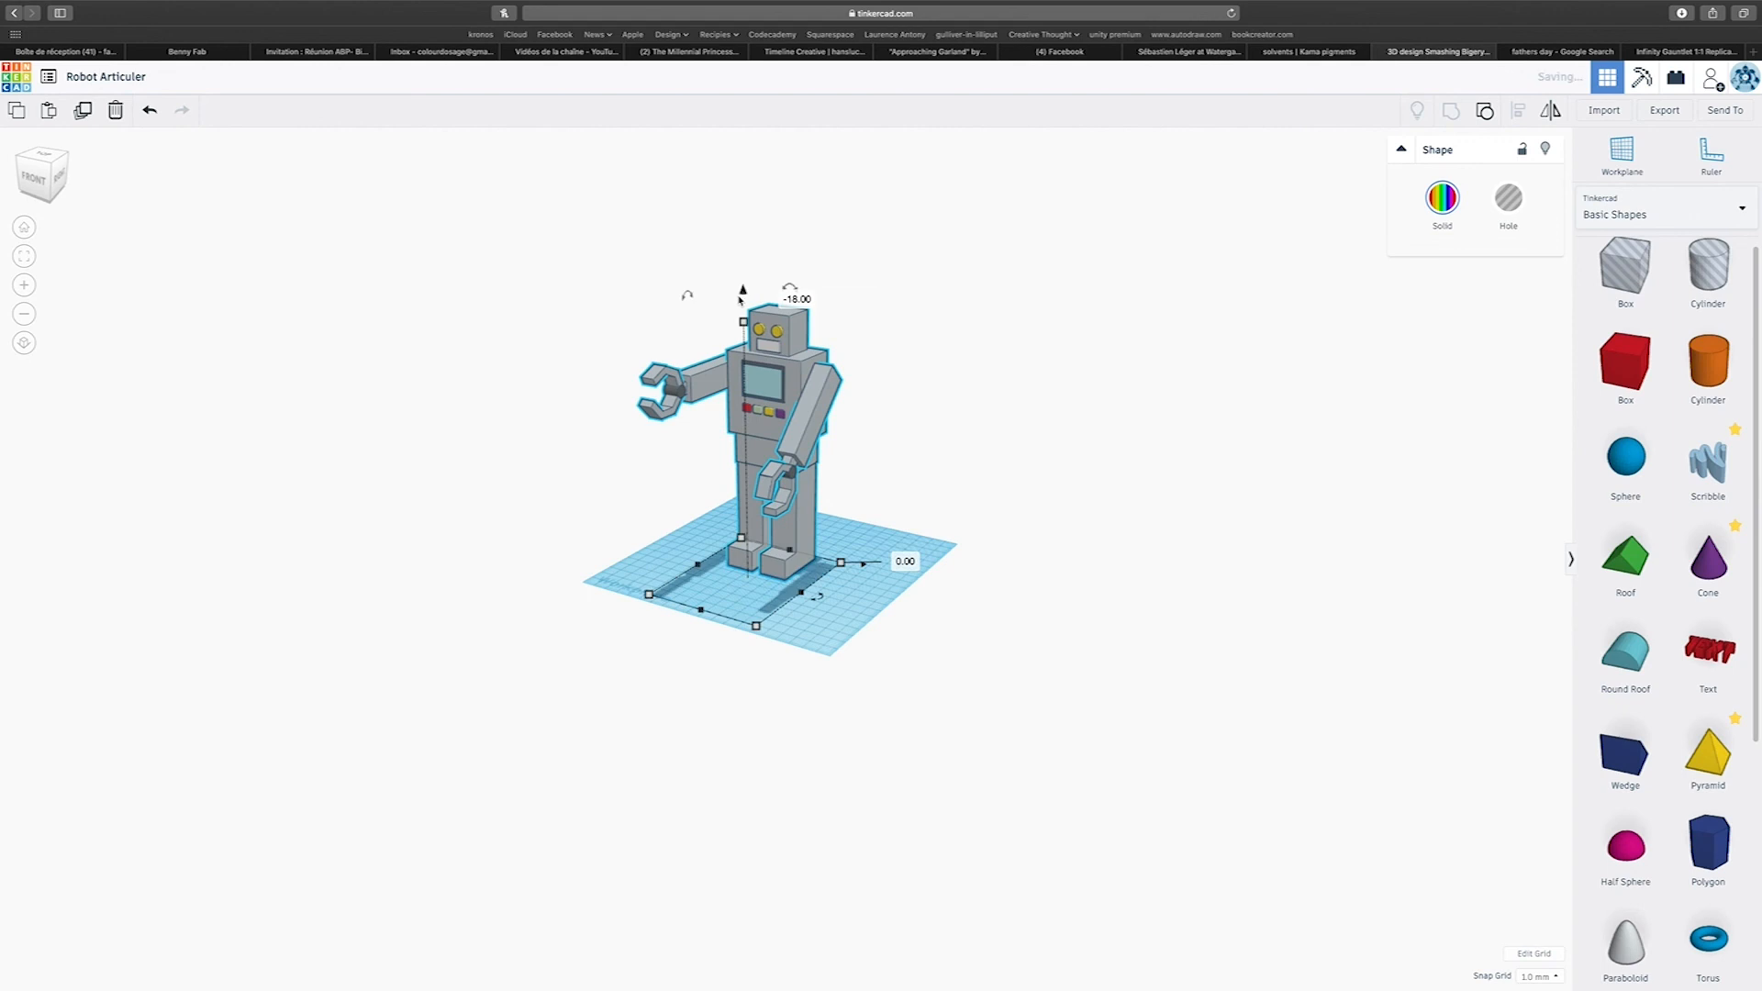
pyautogui.moveTo(1043, 367); pyautogui.dragTo(1174, 377, button='right')
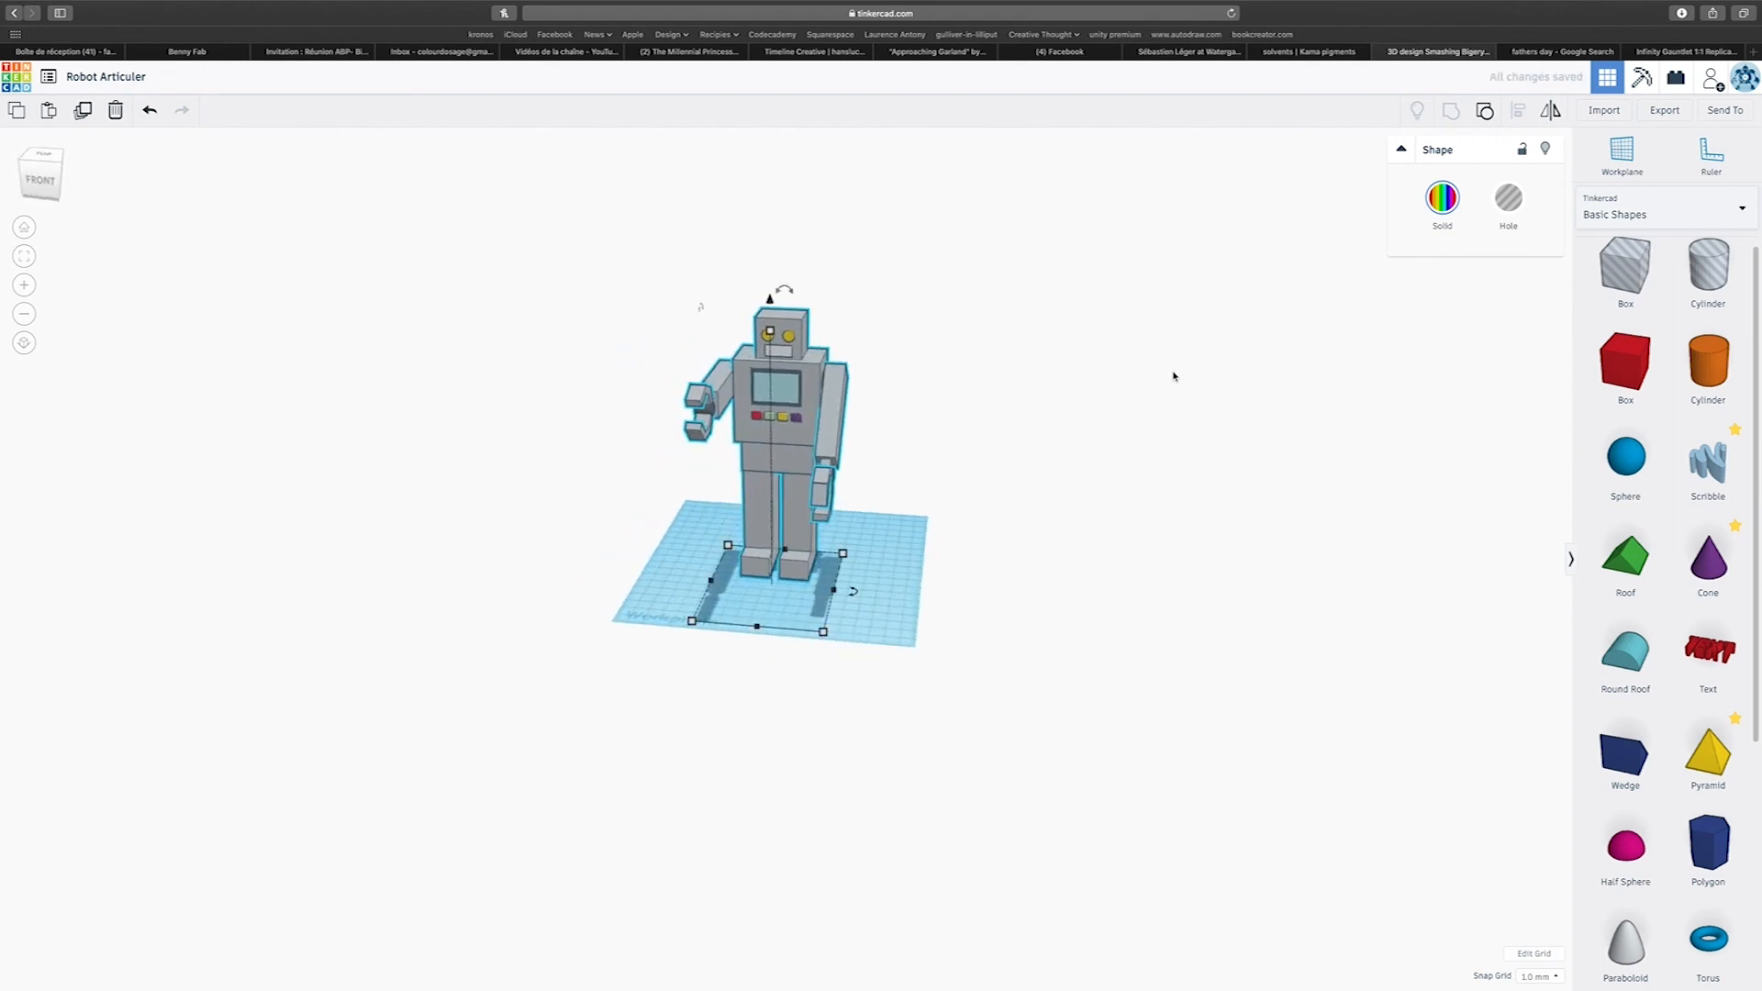